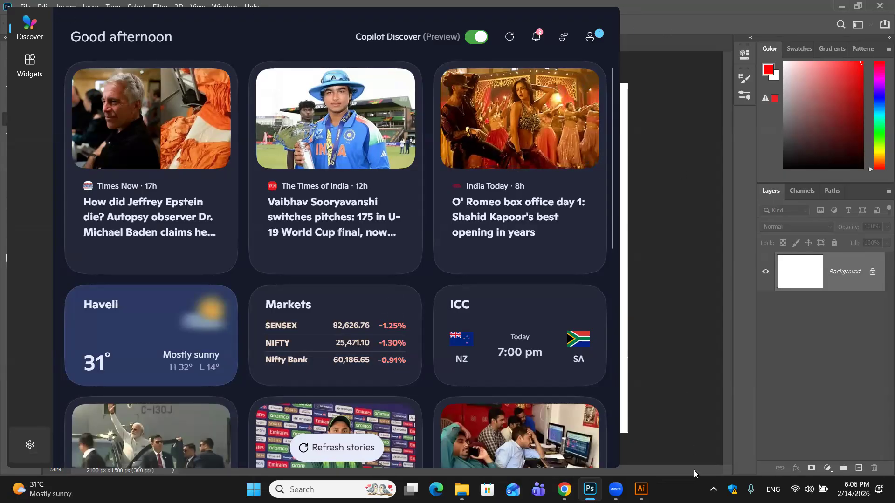
# - Dismiss the news widgets overlay covering the blank document and activate the Move tool
pyautogui.click(590, 490)
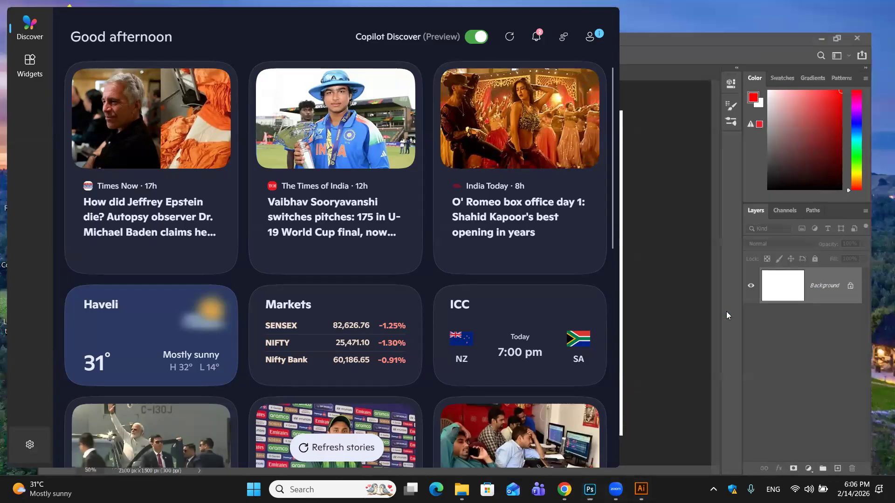
pyautogui.click(591, 487)
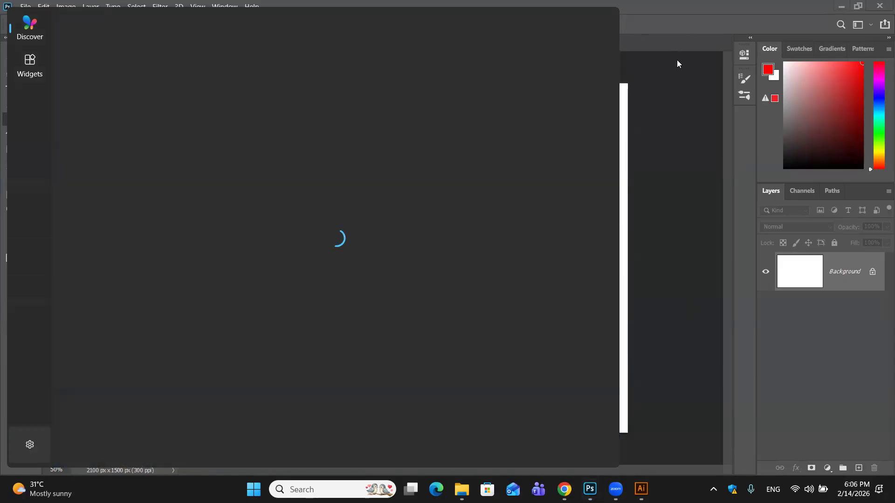
pyautogui.click(676, 59)
pyautogui.click(12, 59)
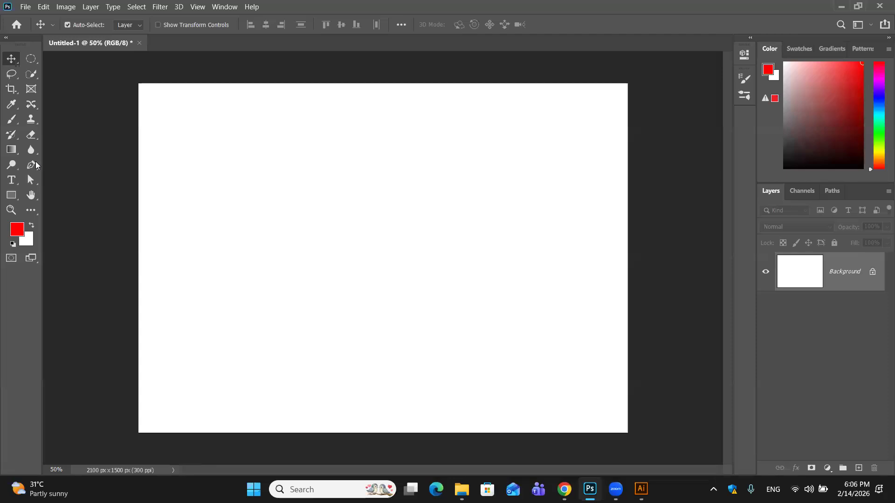
# - Draw a closed, five-sided red shape about 872 × 582 px with the Pen tool around the canvas's left-centre area
pyautogui.click(36, 164)
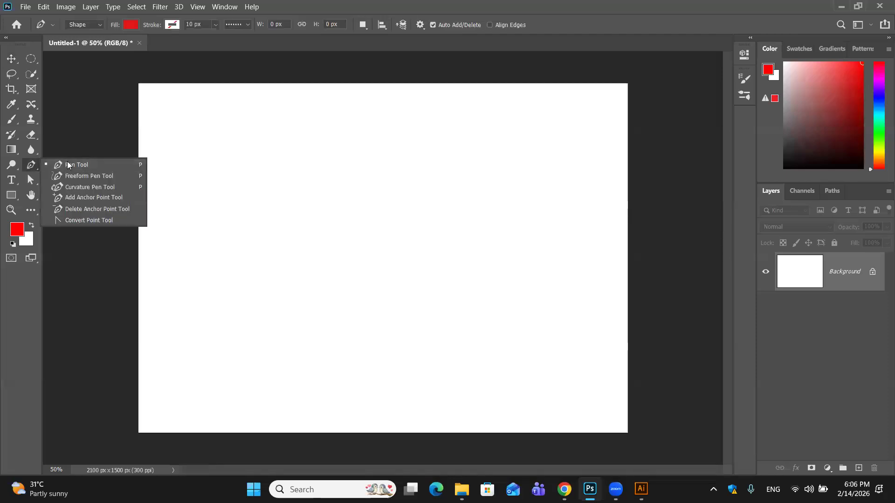
pyautogui.click(70, 164)
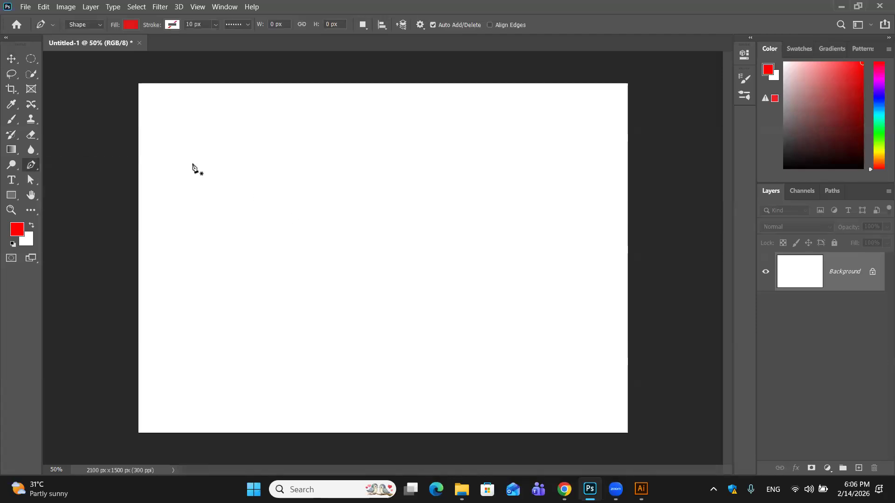
pyautogui.click(241, 250)
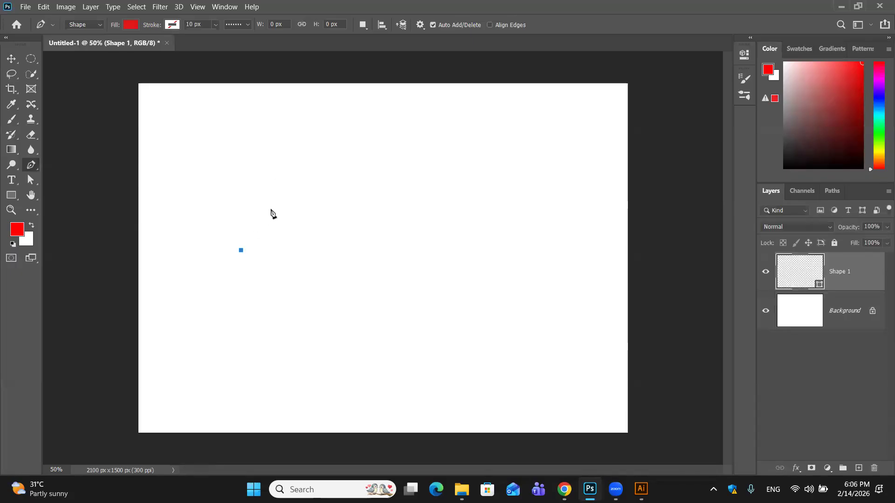
pyautogui.click(331, 176)
pyautogui.click(441, 235)
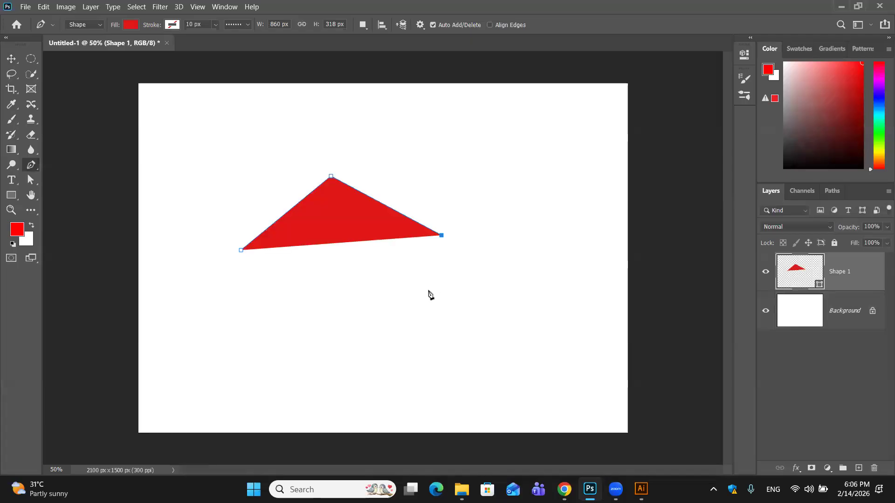
pyautogui.click(444, 290)
pyautogui.click(329, 312)
pyautogui.click(241, 251)
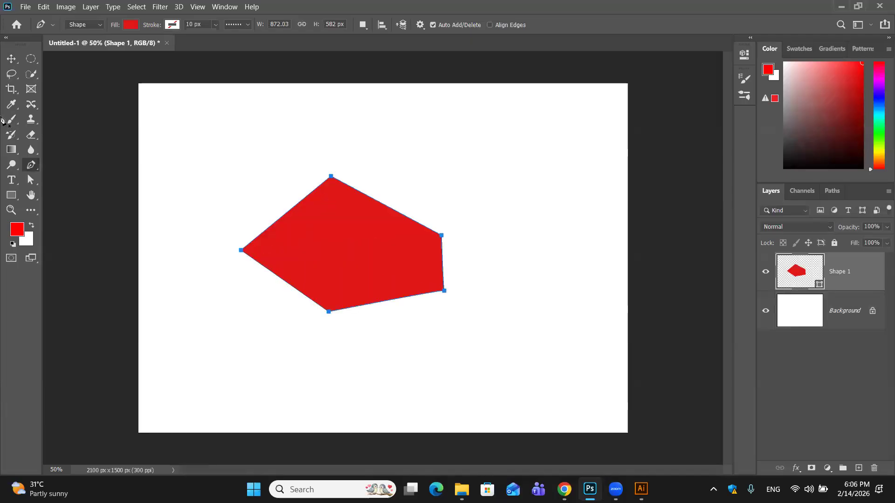
# - Scale up the red polygon proportionally from its lower-left corner to the canvas's left edge and move it towards the canvas centre
pyautogui.click(11, 58)
pyautogui.click(532, 161)
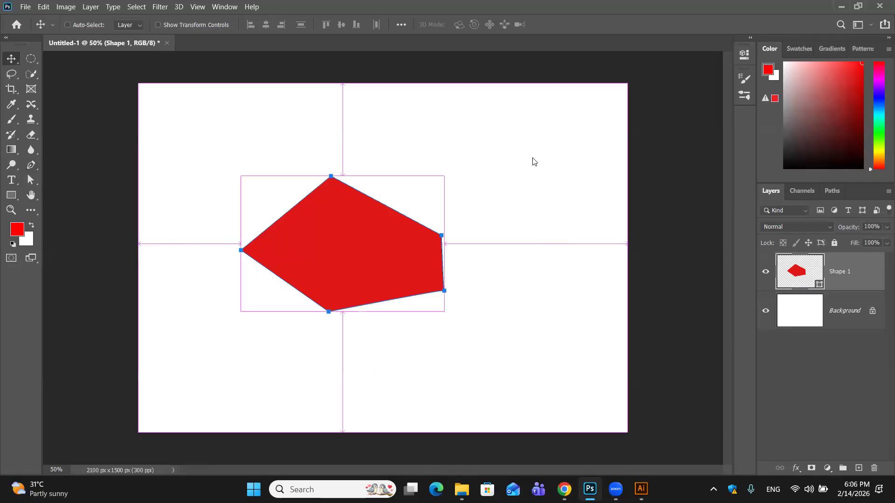
pyautogui.click(454, 200)
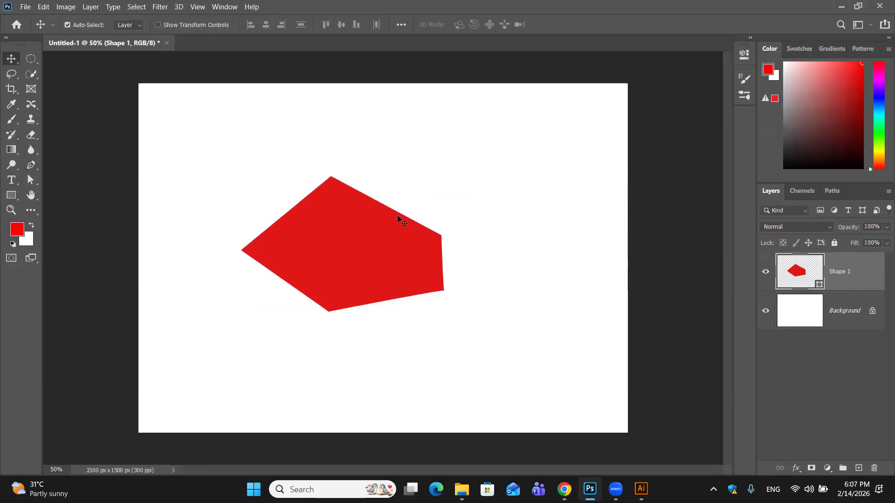
pyautogui.hotkey('ctrl', 't')
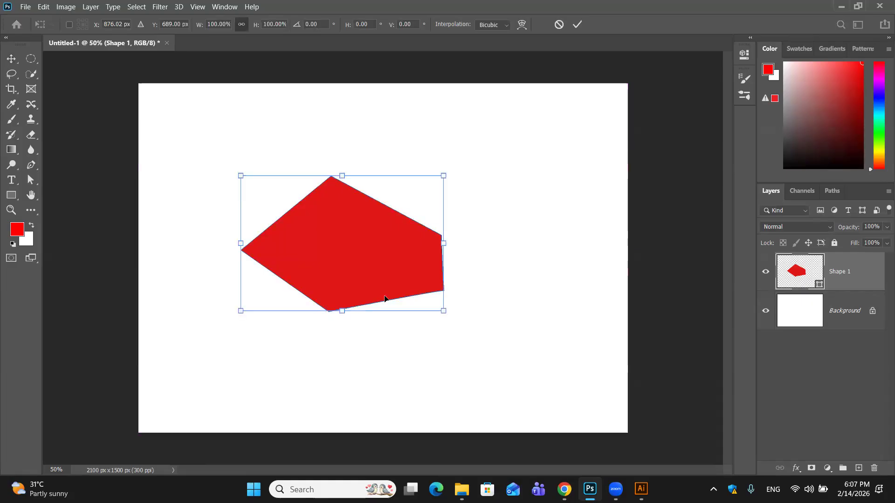
pyautogui.moveTo(246, 309); pyautogui.dragTo(135, 383)
pyautogui.click(577, 24)
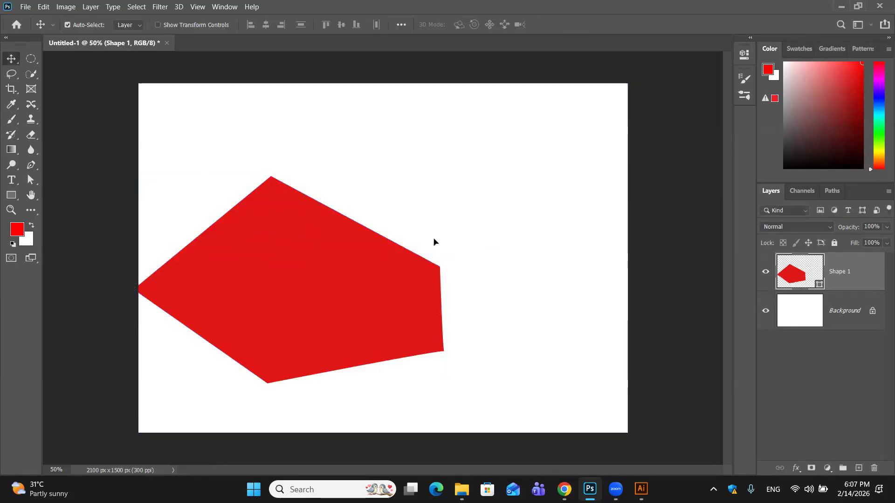
pyautogui.moveTo(430, 243); pyautogui.dragTo(448, 253)
pyautogui.press('ctrl')
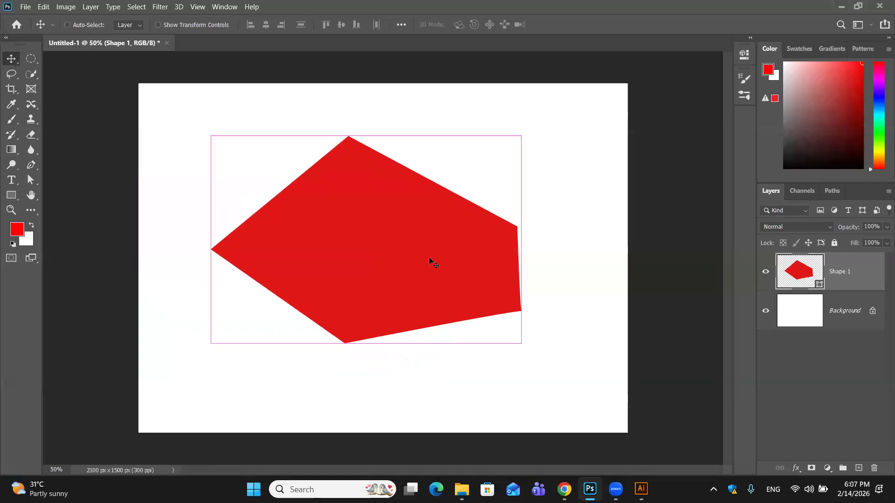
# - Enlarge the red polygon slightly more from its lower-left corner and delete it from the document
pyautogui.hotkey('ctrl', 't')
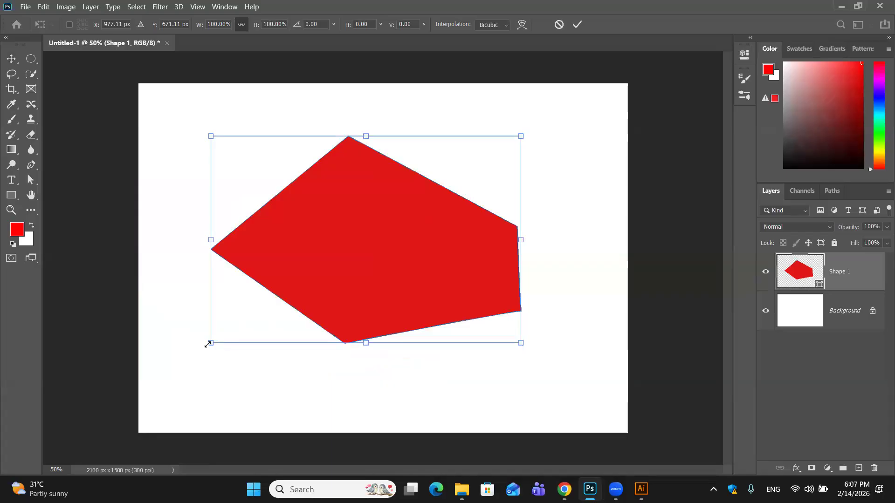
pyautogui.moveTo(235, 324); pyautogui.dragTo(177, 372)
pyautogui.click(573, 25)
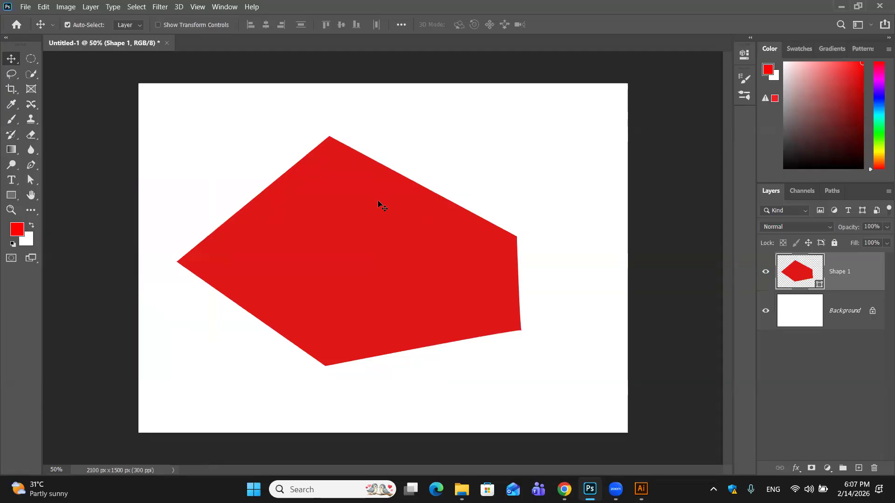
pyautogui.press('Delete')
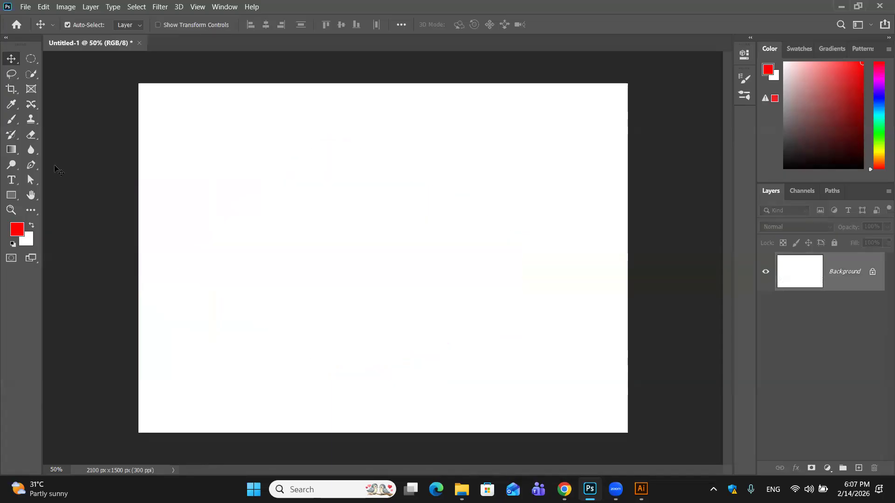
# - Draw a red rectangle about 738 × 613 px in the canvas's upper-left area, keeping the drawing mode at Shape
pyautogui.click(12, 198)
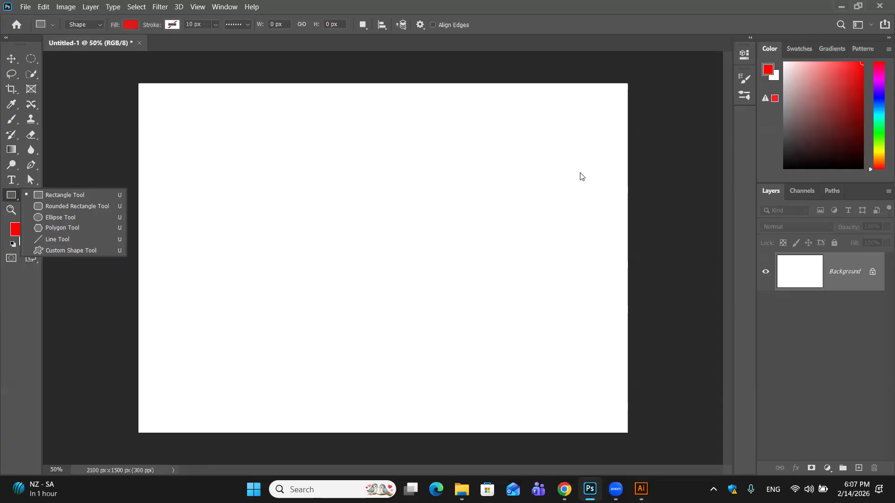
pyautogui.click(68, 195)
pyautogui.moveTo(198, 113); pyautogui.dragTo(370, 256)
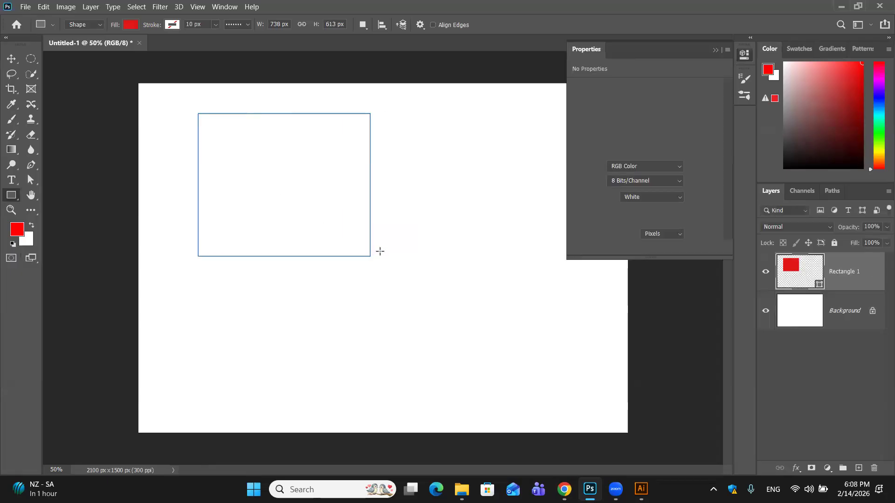
pyautogui.moveTo(658, 49); pyautogui.dragTo(494, 107)
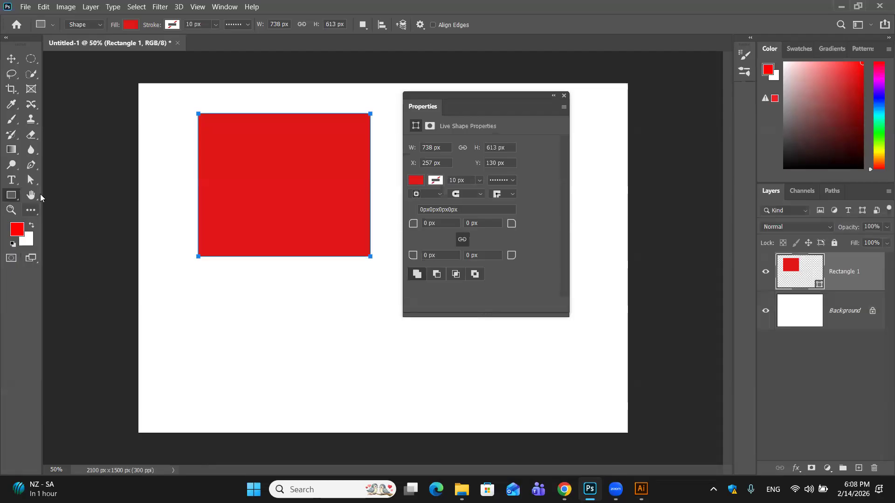
pyautogui.click(100, 27)
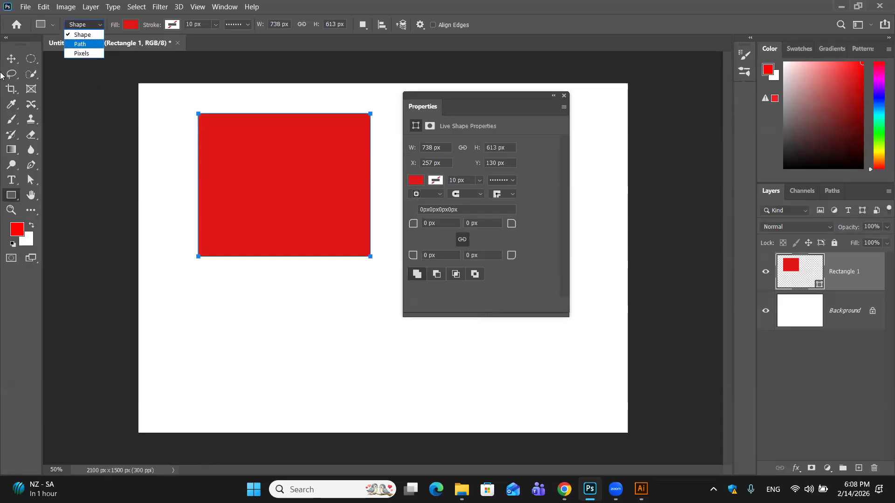
pyautogui.click(78, 37)
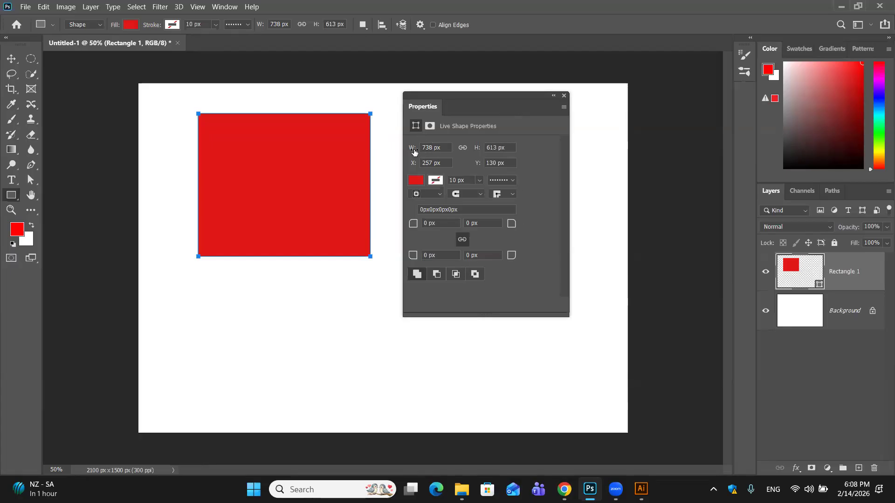
# - Set the rectangle's width to 598 px and its height to 617 px
pyautogui.moveTo(413, 148); pyautogui.dragTo(292, 152)
pyautogui.moveTo(392, 157); pyautogui.dragTo(332, 151)
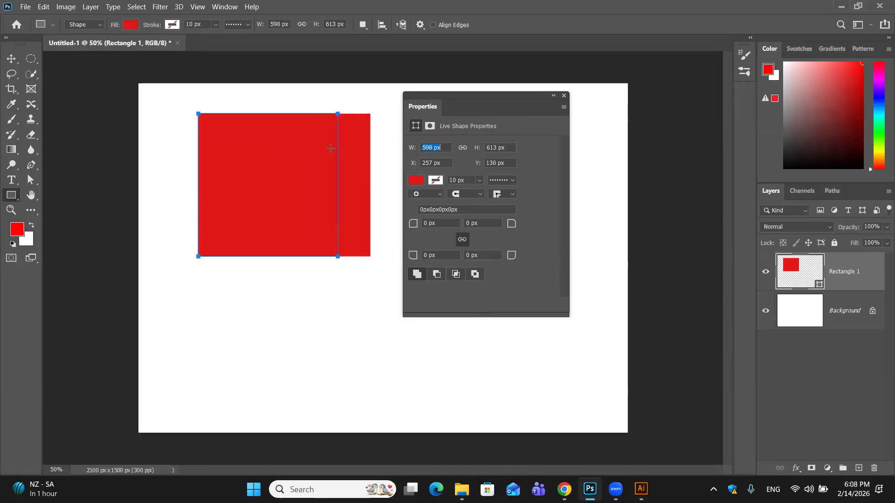
pyautogui.moveTo(477, 147)
pyautogui.mouseDown()
pyautogui.moveTo(541, 147)
pyautogui.moveTo(481, 147)
pyautogui.mouseUp()
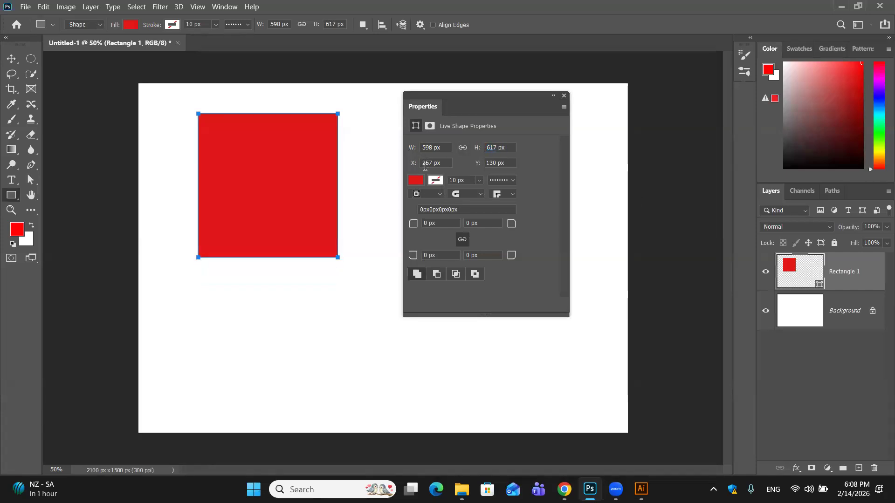
# - Try shifting the rectangle's X position to 242 px and changing its Y position, and undo both moves
pyautogui.moveTo(414, 167); pyautogui.dragTo(370, 166)
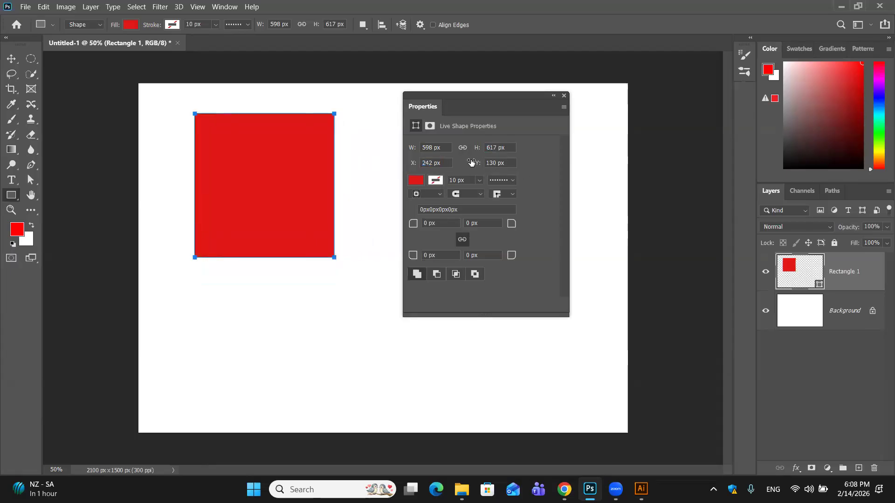
pyautogui.moveTo(480, 165); pyautogui.dragTo(597, 182)
pyautogui.hotkey('ctrl', 'z')
pyautogui.hotkey('ctrl', 'z')
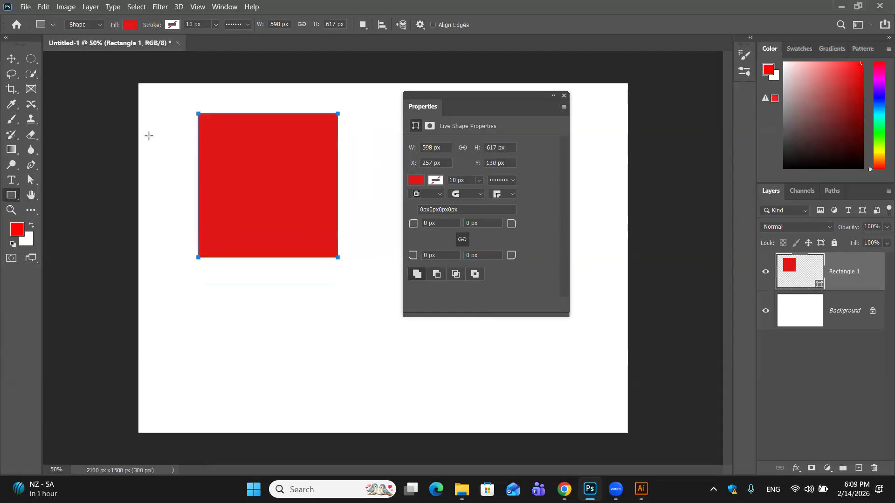
# - Change the rectangle's fill to the green solid colour 0fb470
pyautogui.click(417, 181)
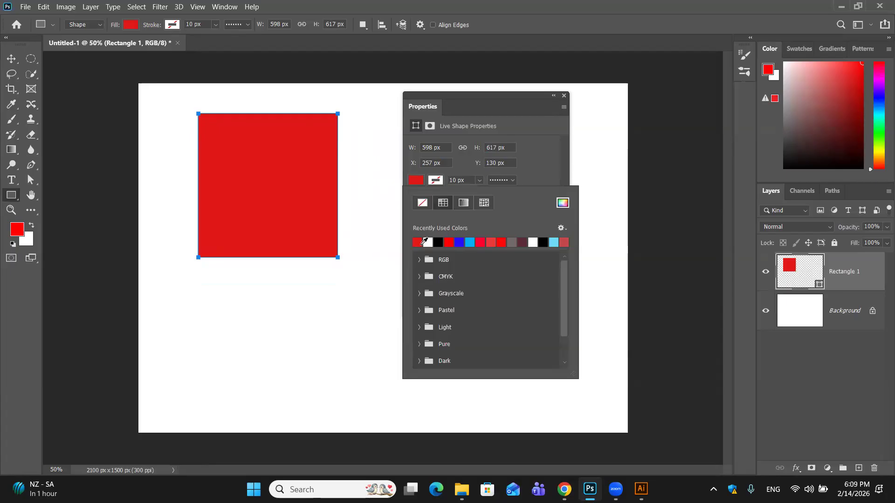
pyautogui.click(562, 201)
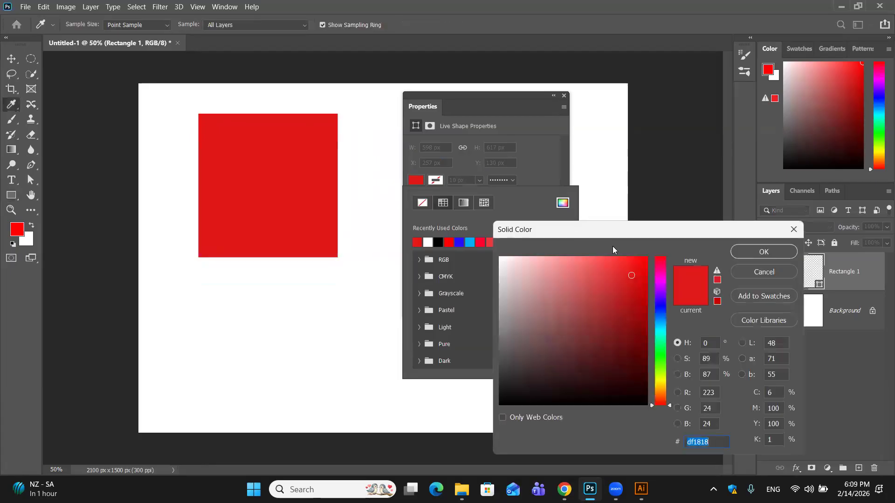
pyautogui.moveTo(604, 231); pyautogui.dragTo(508, 85)
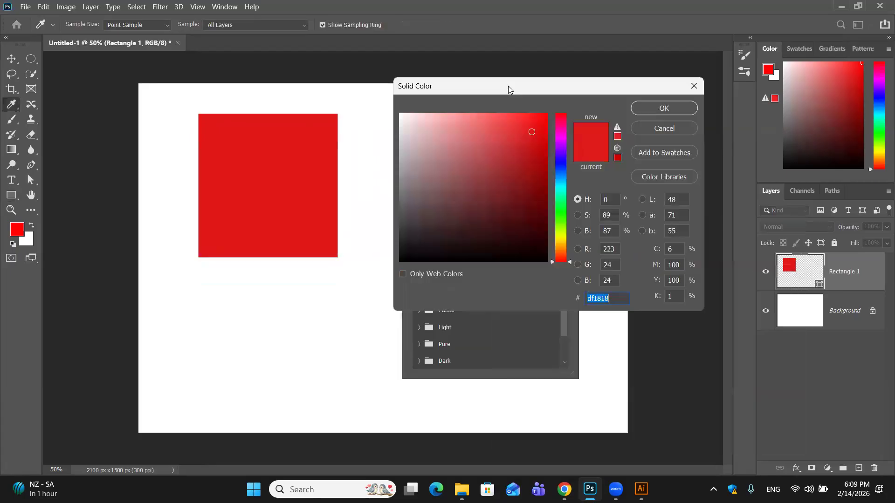
pyautogui.moveTo(561, 140); pyautogui.dragTo(554, 196)
pyautogui.click(535, 170)
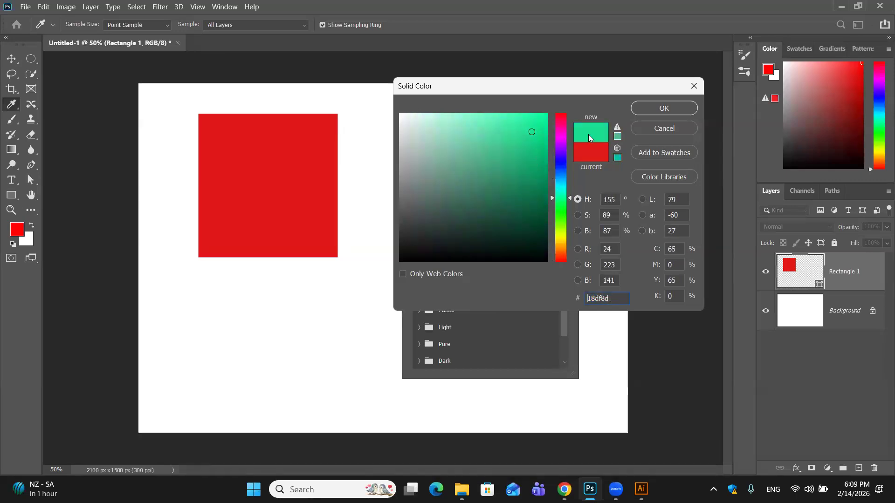
pyautogui.click(662, 110)
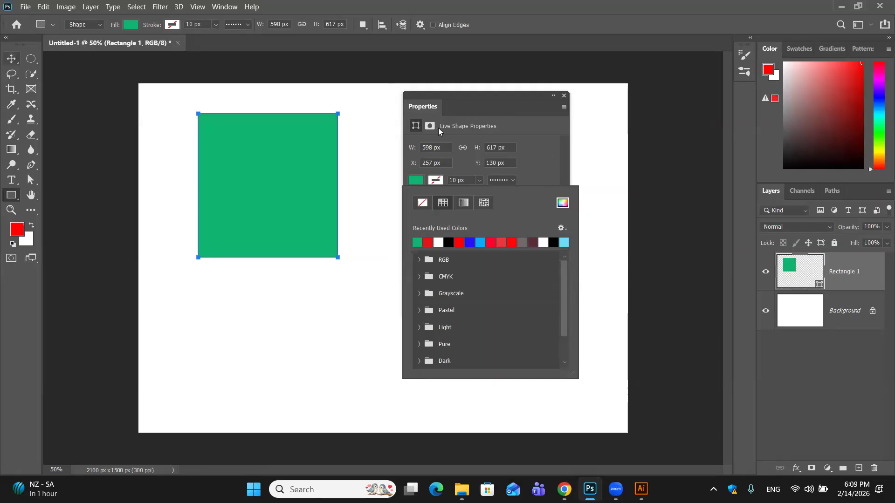
pyautogui.click(592, 140)
pyautogui.click(489, 186)
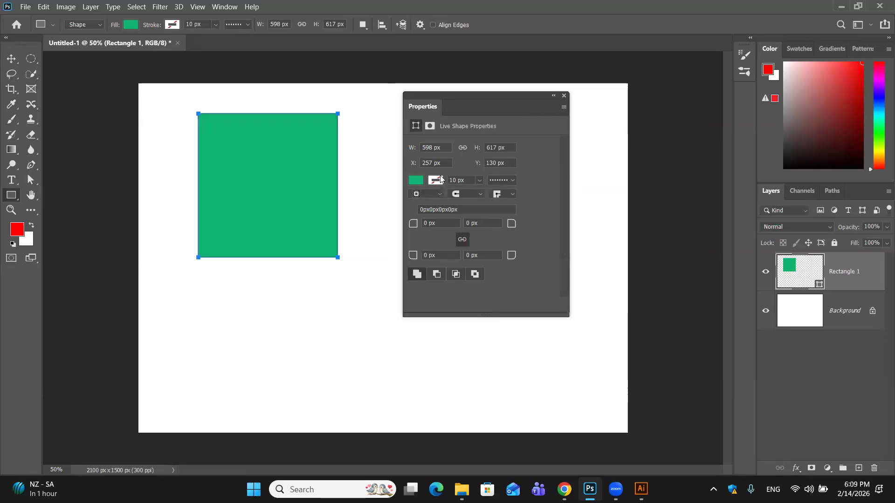
# - Give the rectangle a blue stroke with the solid line style and a width of about 56.5 px
pyautogui.click(436, 180)
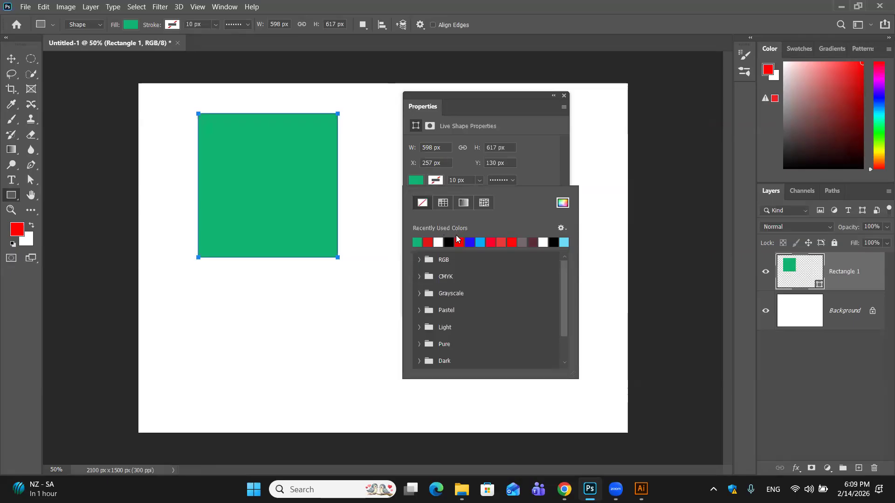
pyautogui.click(470, 242)
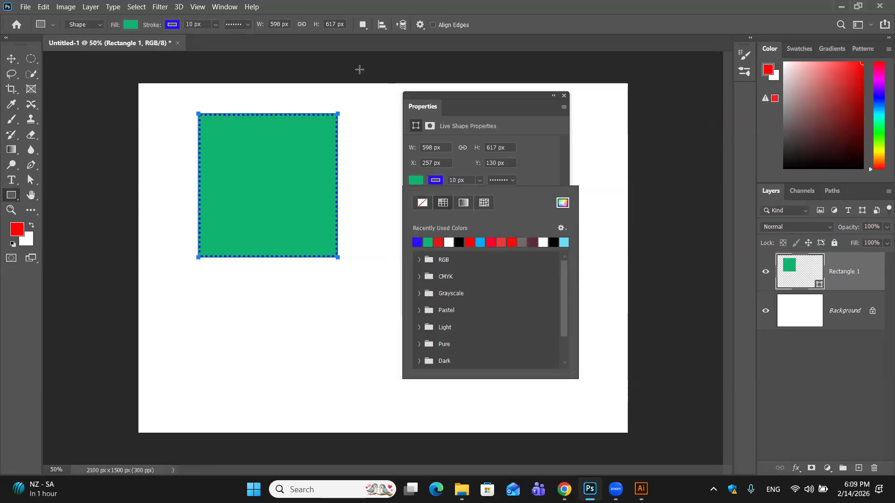
pyautogui.click(513, 179)
pyautogui.click(502, 219)
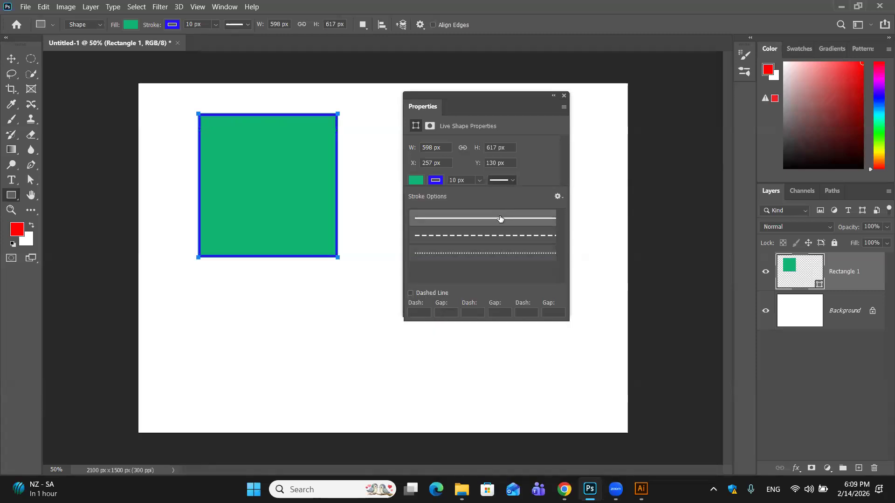
pyautogui.click(479, 180)
pyautogui.moveTo(484, 196); pyautogui.dragTo(494, 197)
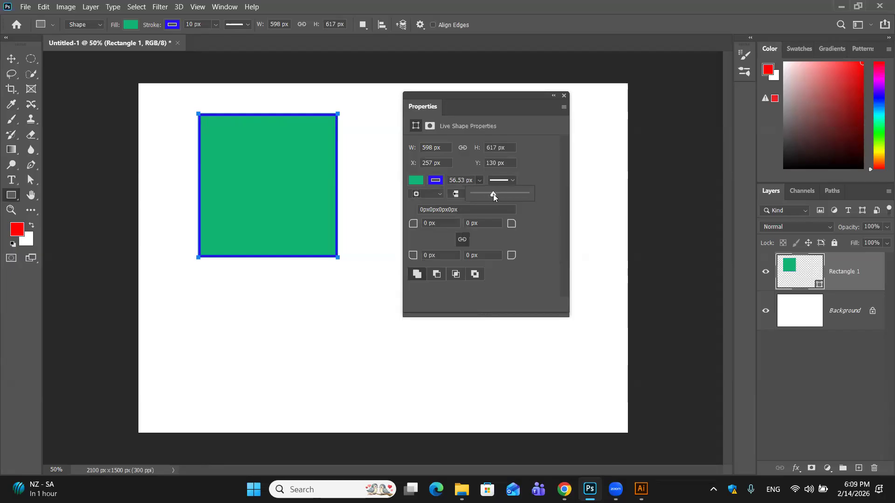
# - Reduce the rectangle's blue stroke width to about 34.7 px
pyautogui.moveTo(493, 194)
pyautogui.mouseDown()
pyautogui.moveTo(521, 193)
pyautogui.moveTo(489, 196)
pyautogui.mouseUp()
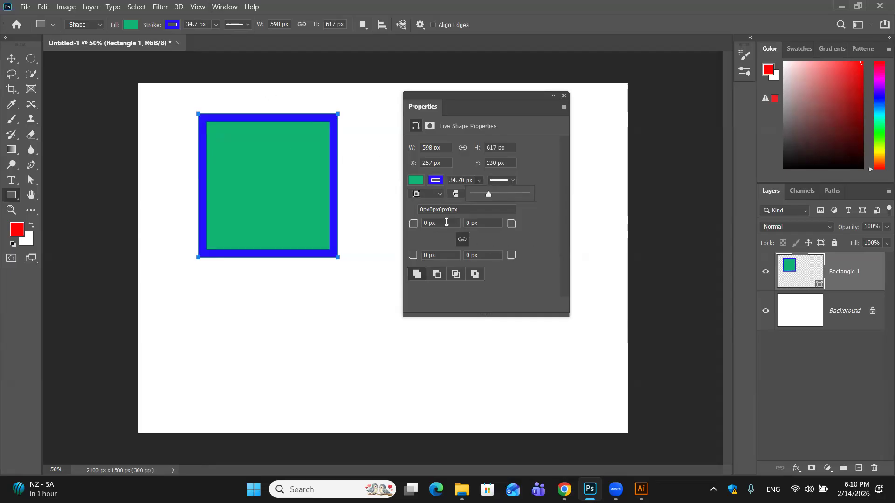
pyautogui.click(439, 195)
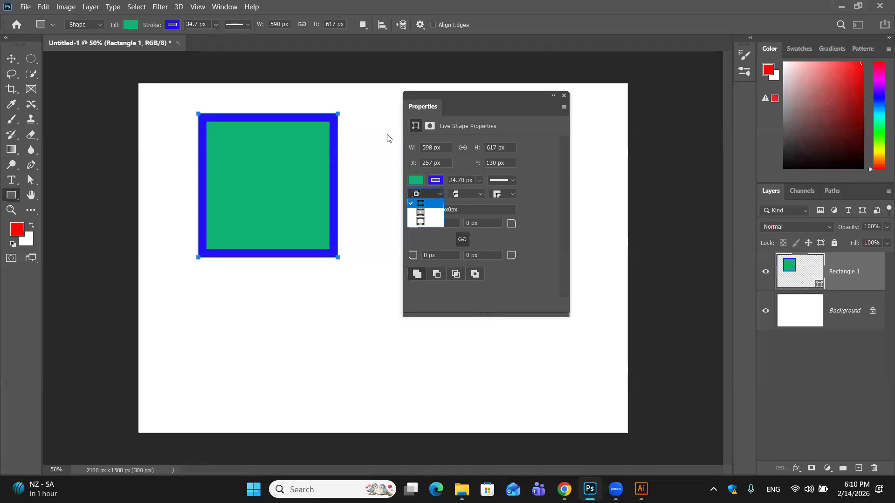
pyautogui.click(328, 157)
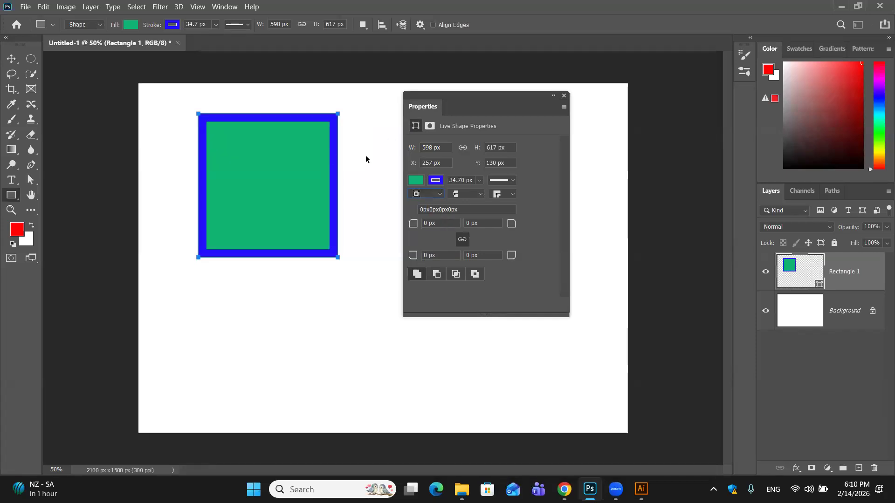
# - Examine the blue stroke around the rectangle's upper-right corner at 300% magnification
pyautogui.hotkey('ctrl', '+')
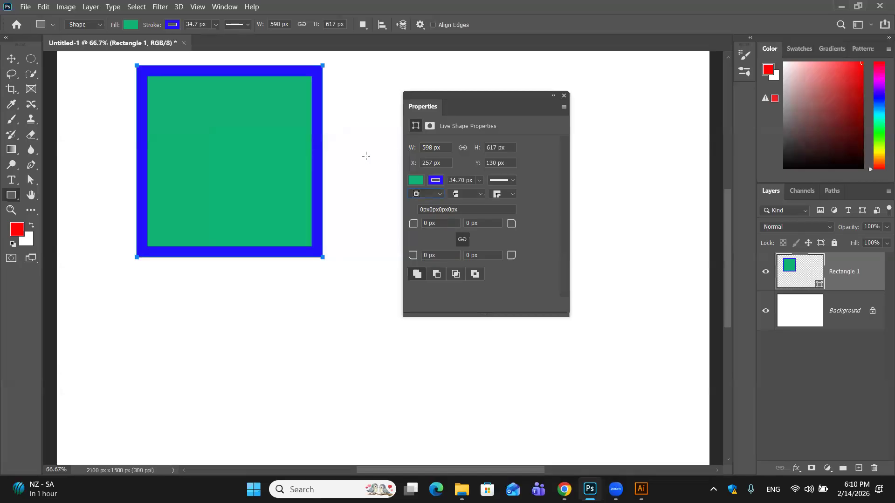
pyautogui.hotkey('ctrl', '+')
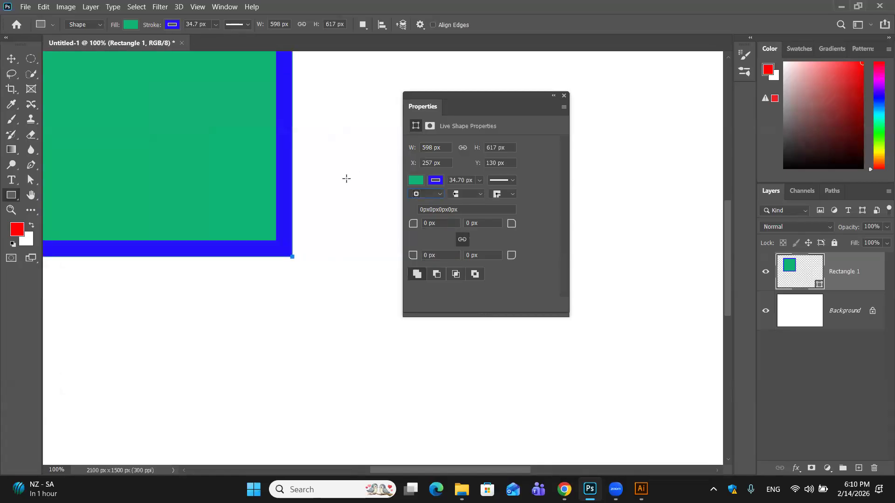
pyautogui.press('super+s')
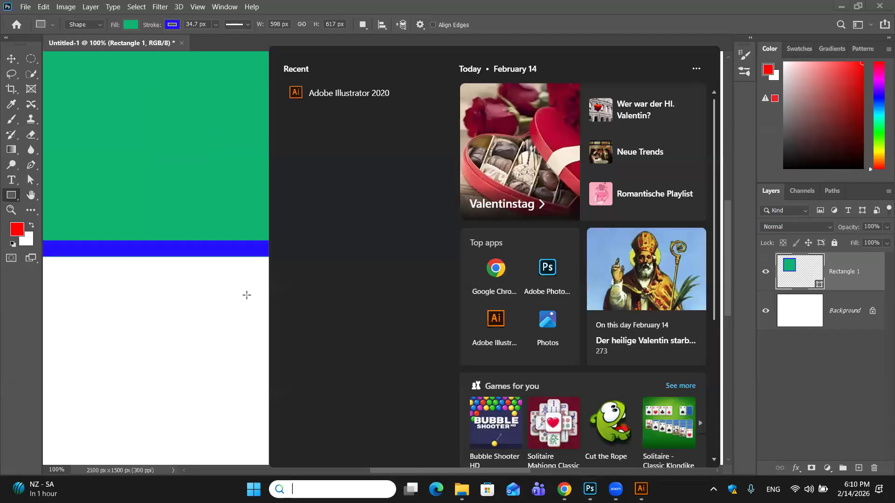
pyautogui.click(247, 295)
pyautogui.moveTo(257, 321); pyautogui.dragTo(323, 434)
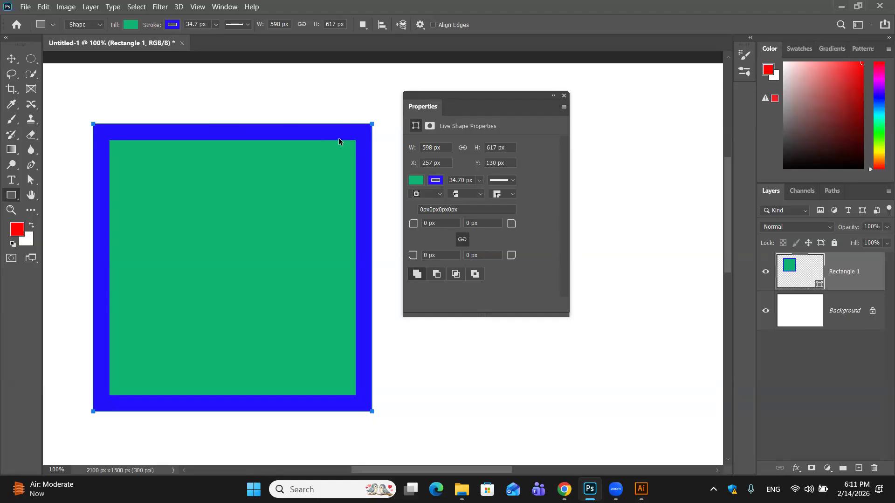
pyautogui.hotkey('ctrl', '+')
pyautogui.hotkey('ctrl', '+')
pyautogui.press('space')
pyautogui.moveTo(243, 149); pyautogui.dragTo(255, 438)
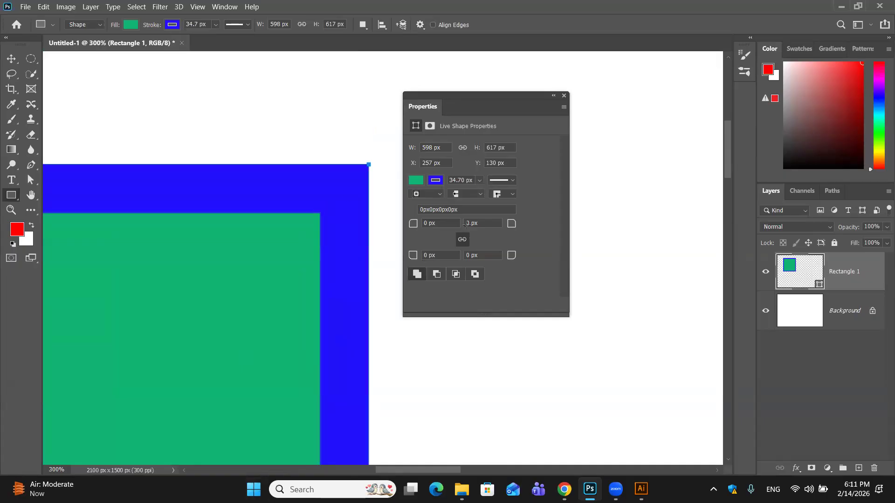
# - Try the centre and outside stroke alignments on the rectangle and restore the inside alignment
pyautogui.click(436, 195)
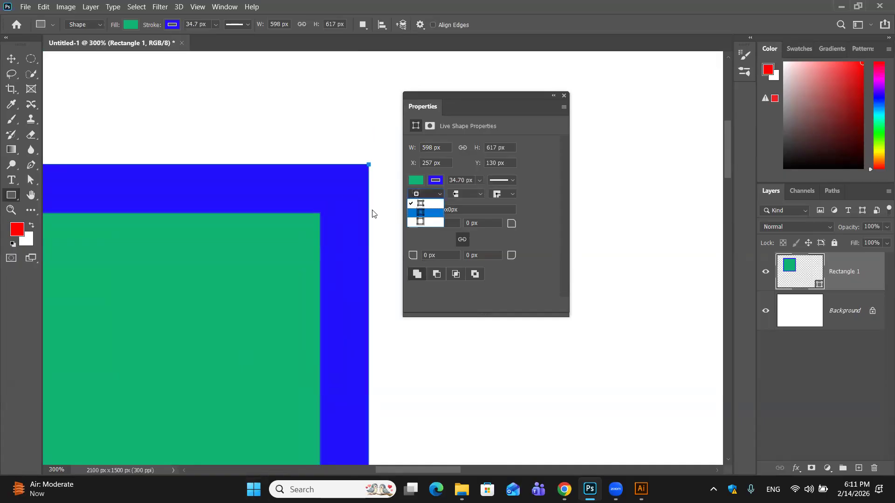
pyautogui.click(420, 213)
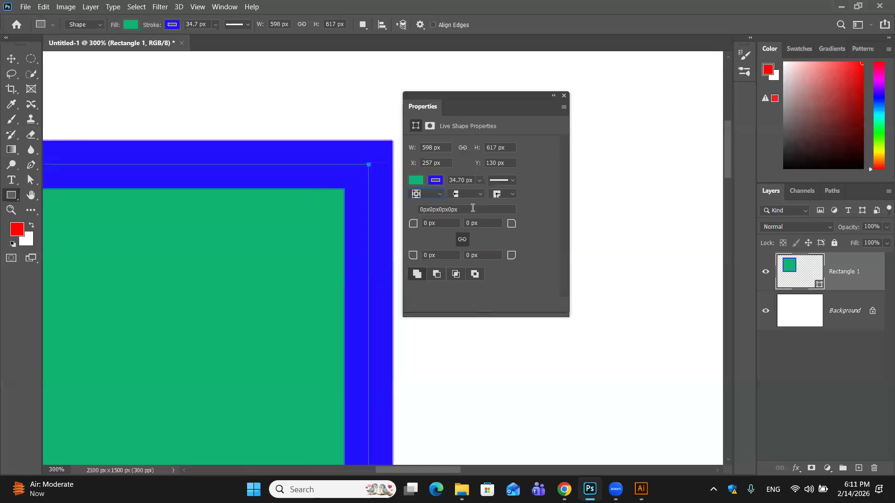
pyautogui.click(441, 194)
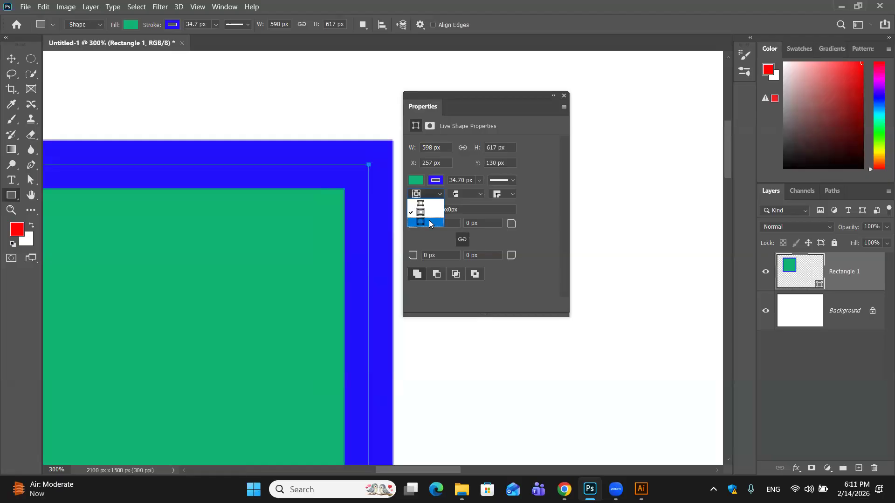
pyautogui.click(429, 220)
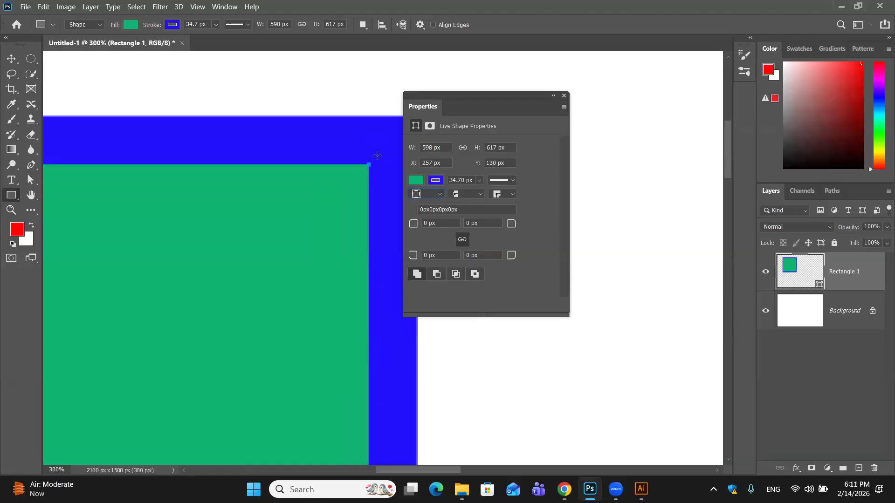
pyautogui.click(441, 191)
pyautogui.click(437, 202)
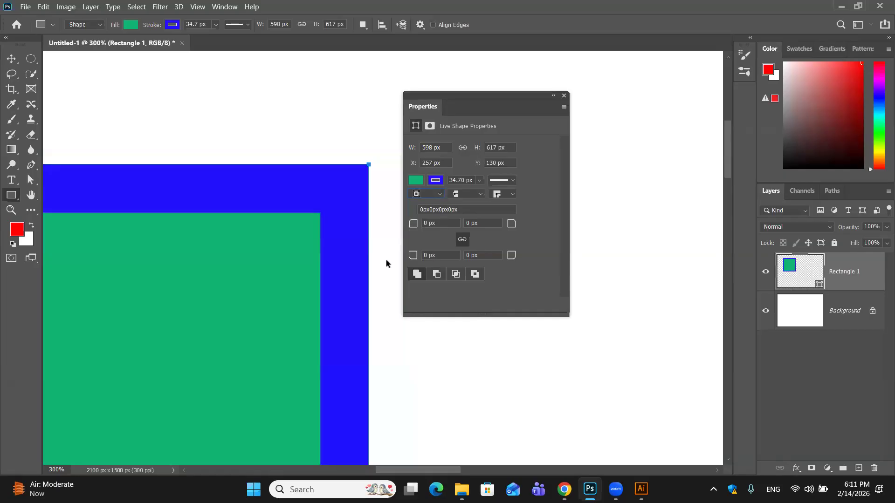
# - Set the rectangle's stroke width to 30 px
pyautogui.scroll(3, 386, 263)
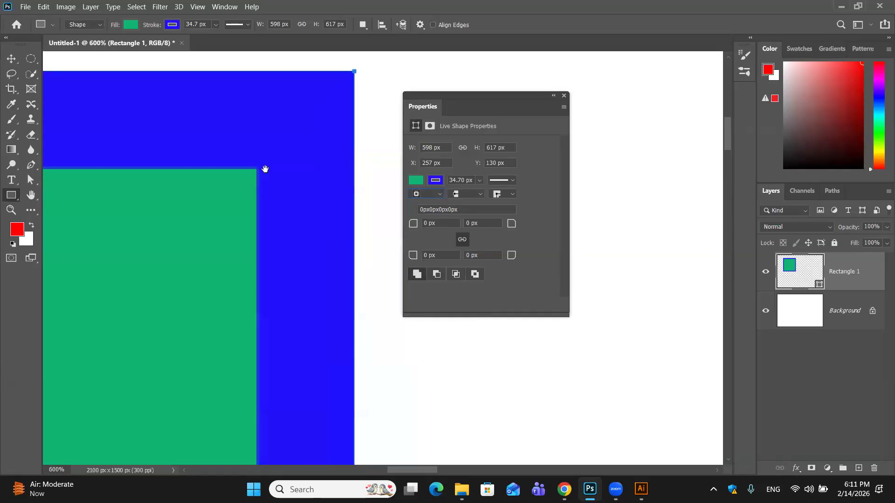
pyautogui.moveTo(289, 171); pyautogui.dragTo(320, 224)
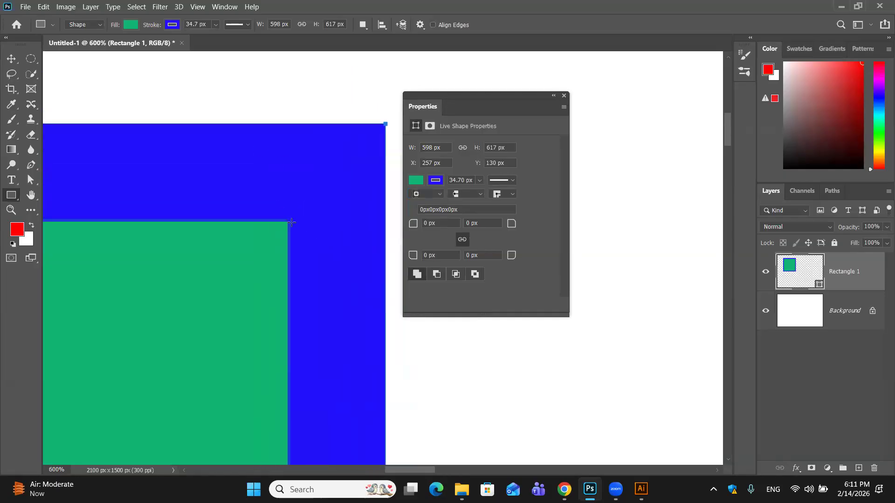
pyautogui.moveTo(474, 181); pyautogui.dragTo(447, 184)
pyautogui.press('BackSpace')
pyautogui.write('30')
pyautogui.press('Return')
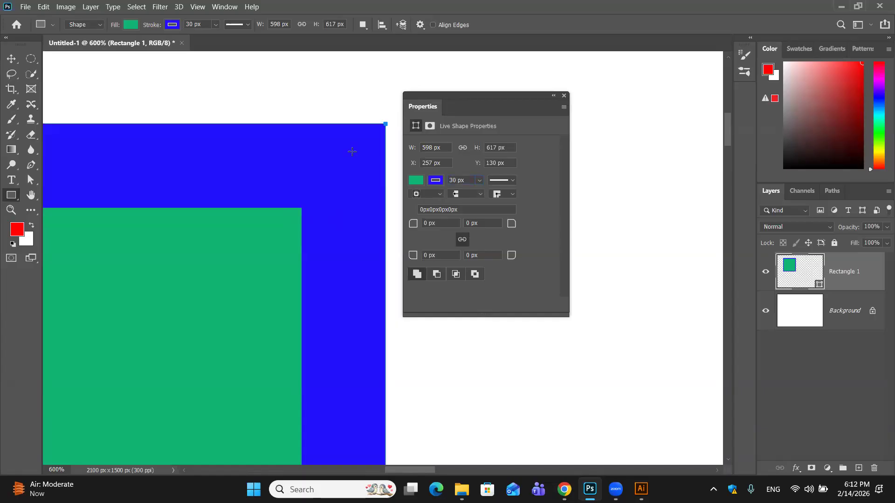
# - Try the dashed and dotted line styles on the rectangle's stroke and restore the solid line
pyautogui.hotkey('ctrl', '-')
pyautogui.hotkey('ctrl', '-')
pyautogui.hotkey('ctrl', '-')
pyautogui.hotkey('ctrl', '-')
pyautogui.hotkey('ctrl', '-')
pyautogui.hotkey('ctrl', '-')
pyautogui.hotkey('ctrl', '-')
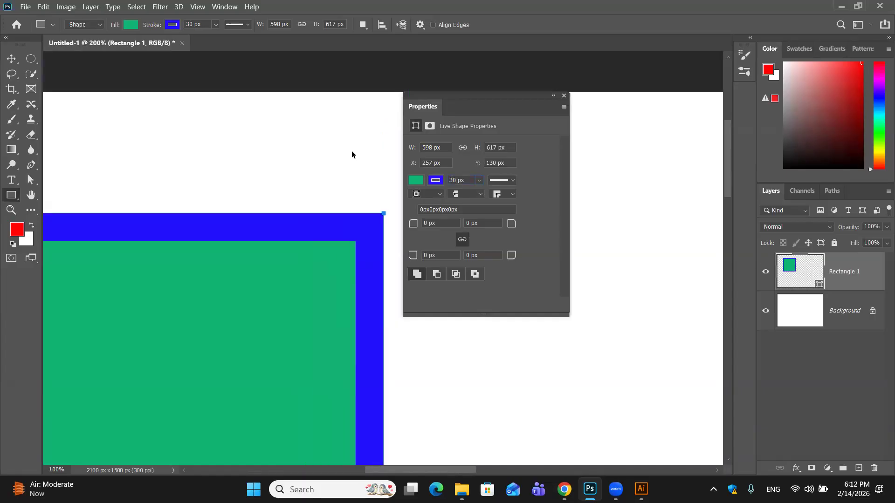
pyautogui.click(514, 180)
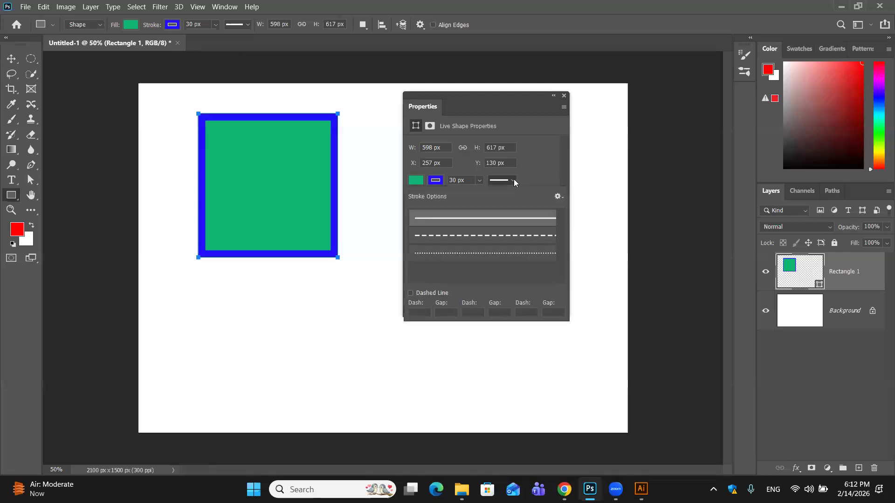
pyautogui.click(508, 238)
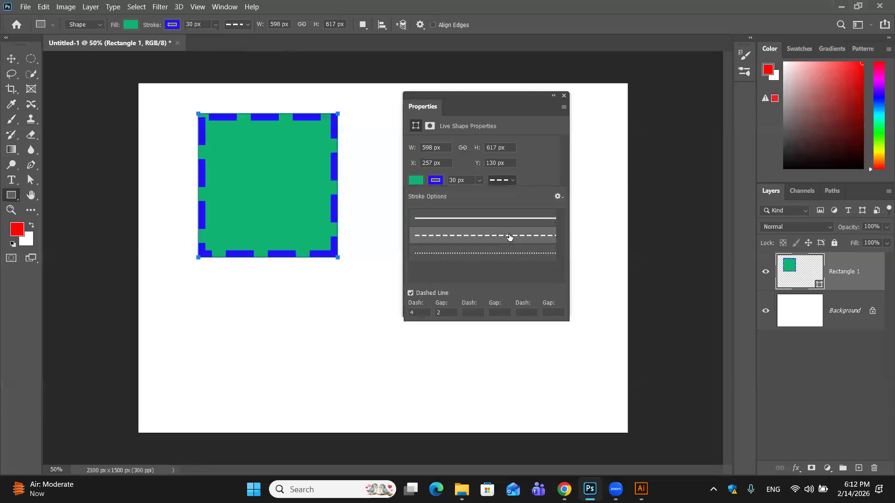
pyautogui.click(511, 254)
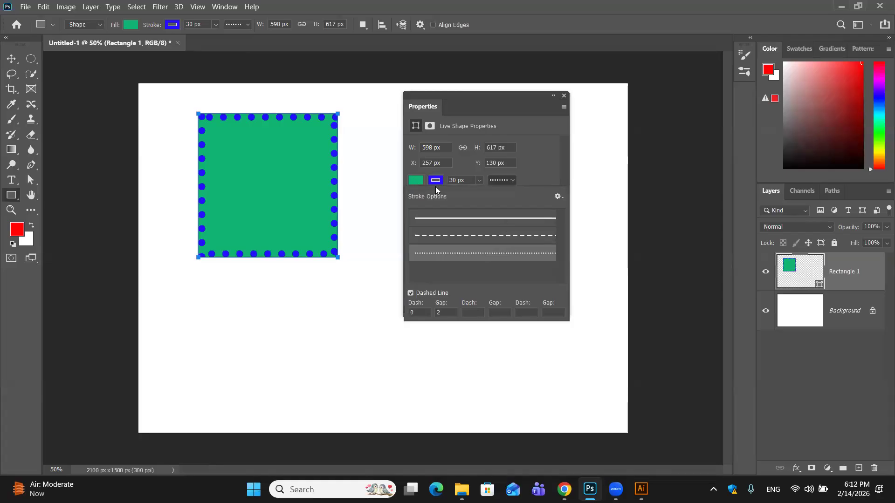
pyautogui.click(508, 180)
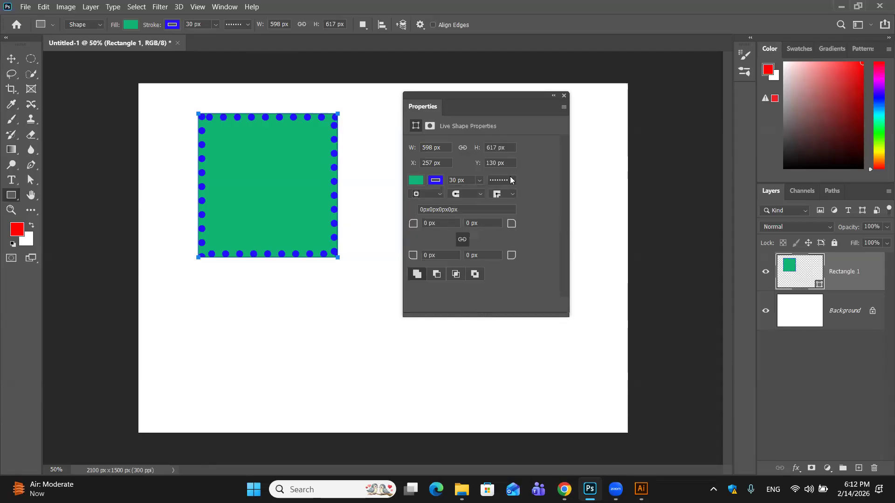
pyautogui.click(511, 180)
pyautogui.click(513, 180)
pyautogui.click(502, 180)
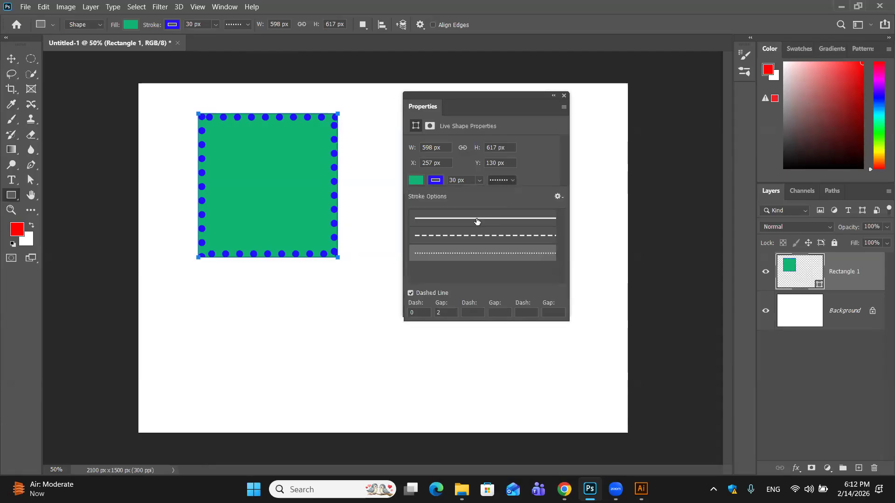
pyautogui.click(475, 219)
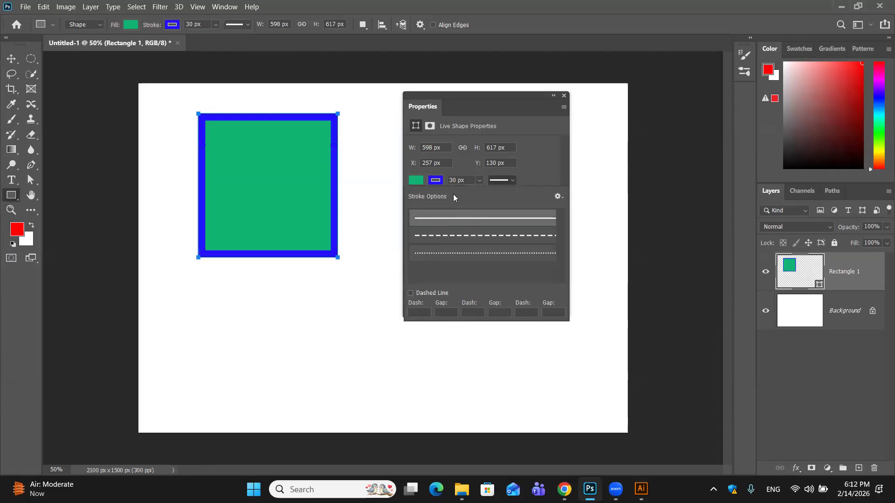
pyautogui.click(380, 177)
pyautogui.click(381, 177)
# - Round all four linked corners of the rectangle with a 20 px radius and deselect its outline with the Move tool
pyautogui.click(466, 185)
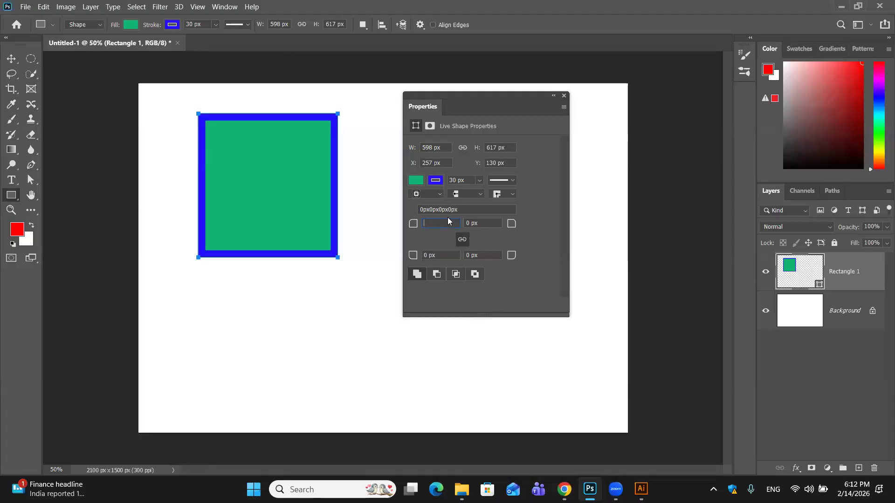
pyautogui.write('20')
pyautogui.press('Return')
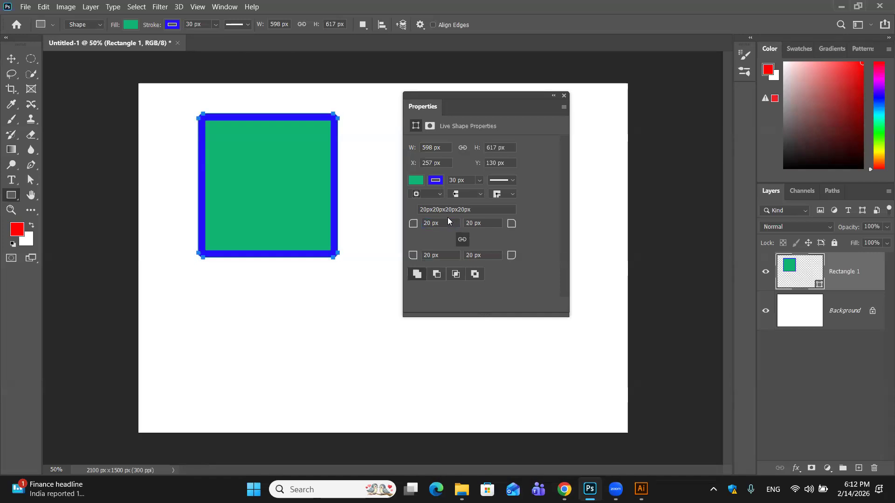
pyautogui.click(368, 148)
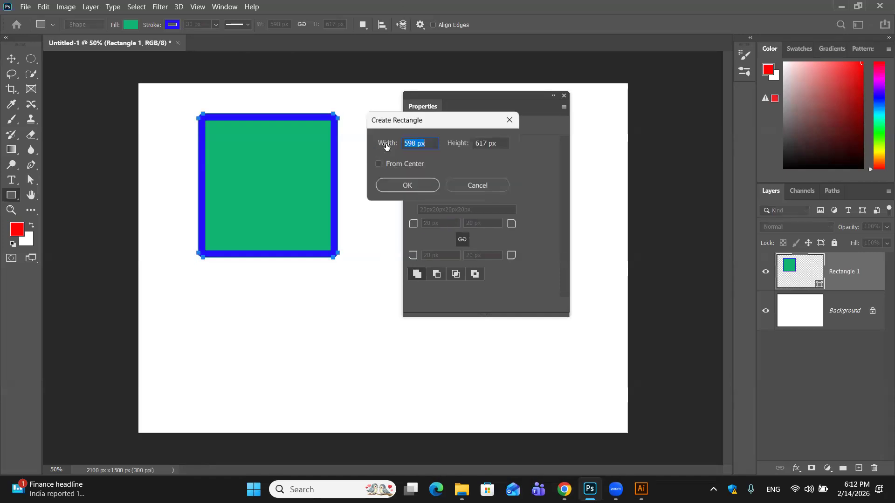
pyautogui.click(470, 186)
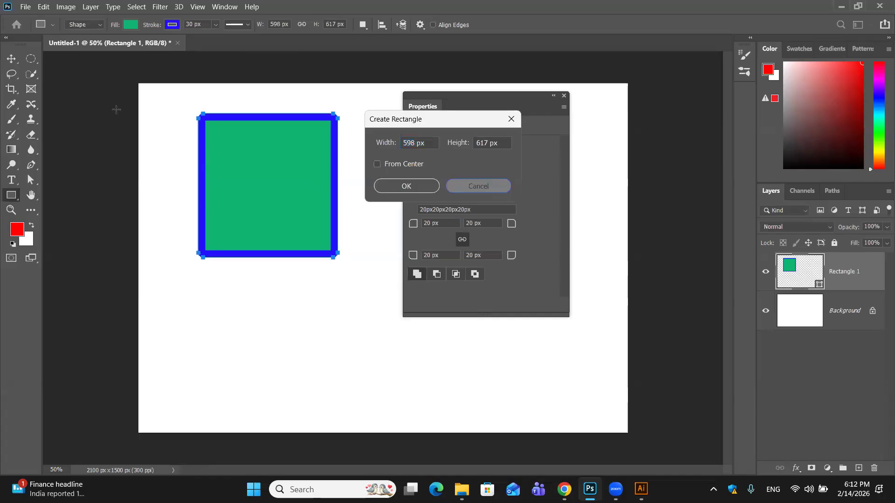
pyautogui.click(11, 58)
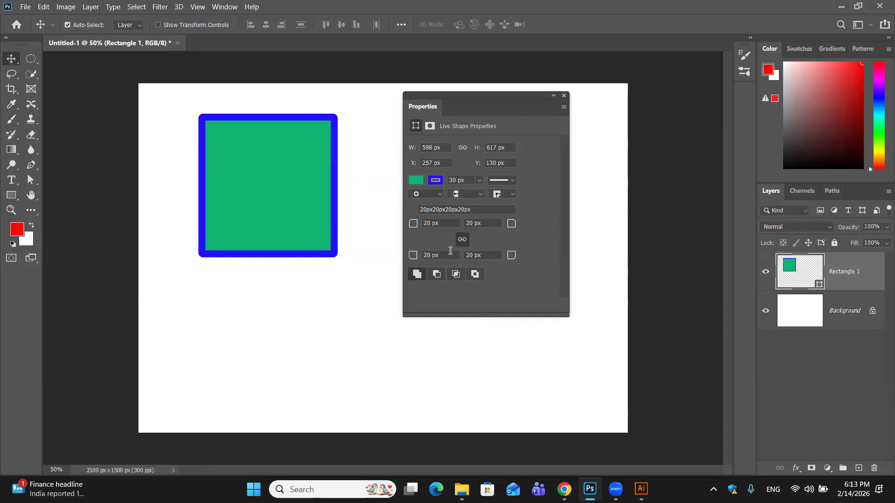
# - Reset all four corner radii of the rectangle to 0 px and unlink the corner values
pyautogui.click(441, 224)
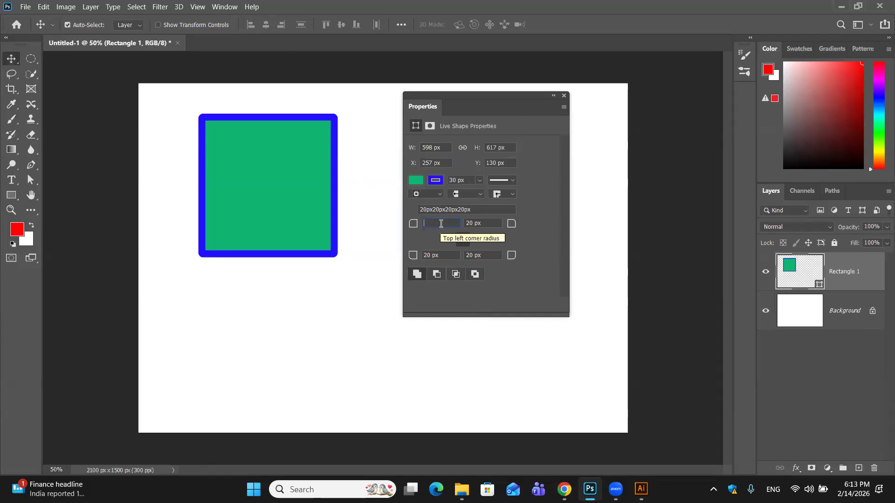
pyautogui.write('0')
pyautogui.press('Return')
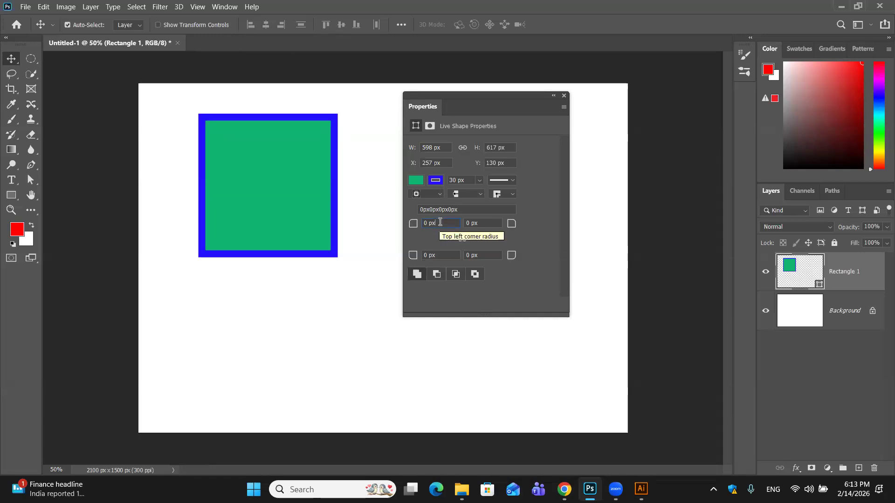
# - Set only the rectangle's top-left corner radius to 30 px
pyautogui.write('2')
pyautogui.press('BackSpace')
pyautogui.press('BackSpace')
pyautogui.press('BackSpace')
pyautogui.press('BackSpace')
pyautogui.press('BackSpace')
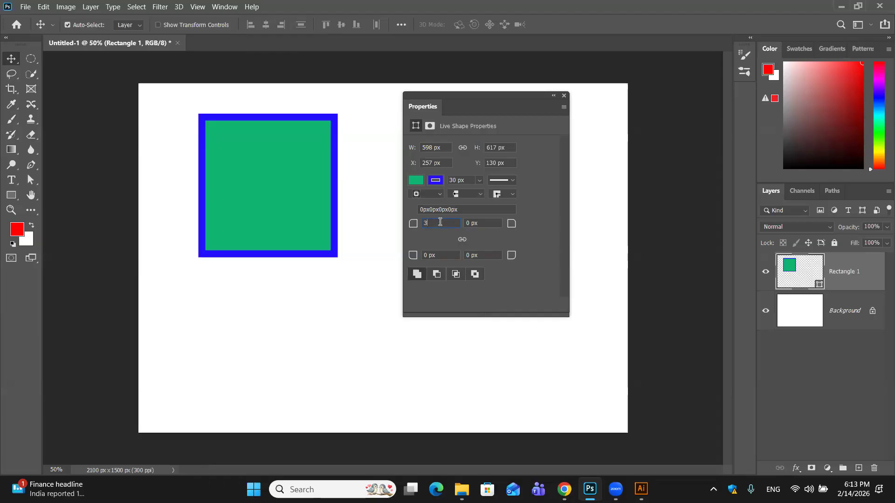
pyautogui.write('30')
pyautogui.press('Return')
# - Set the rectangle's bottom-right corner radius to 30 px
pyautogui.hotkey('ctrl', '1')
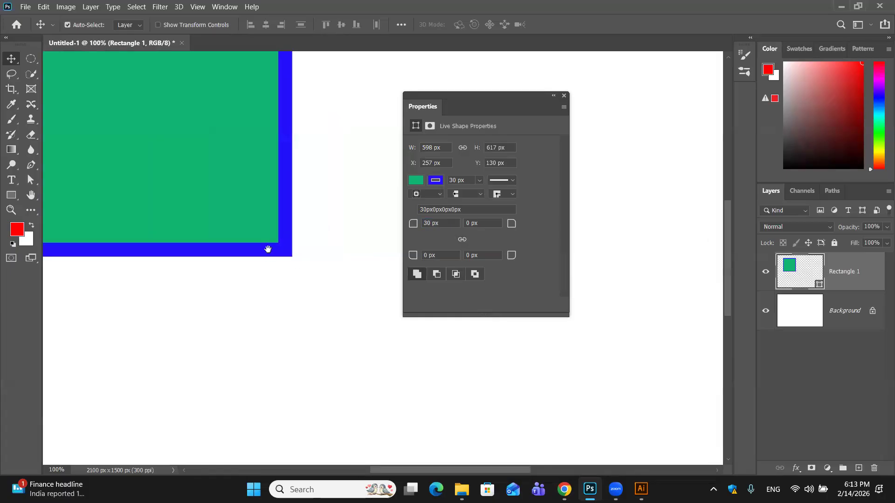
pyautogui.moveTo(268, 249); pyautogui.dragTo(360, 348)
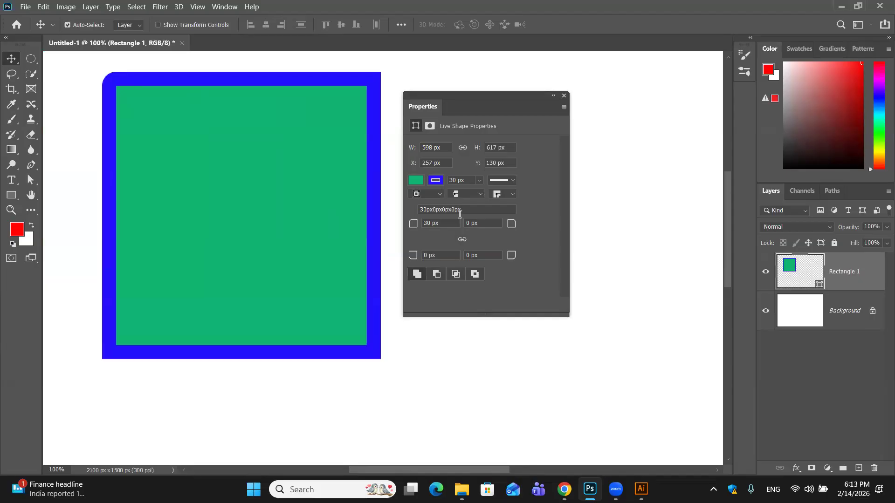
pyautogui.write('0')
pyautogui.press('Return')
# - Try drawing a second rectangle about 449 × 548 px over the first one's lower-right area in Combine shapes mode, and undo it
pyautogui.click(416, 275)
pyautogui.moveTo(547, 97); pyautogui.dragTo(632, 76)
pyautogui.click(14, 198)
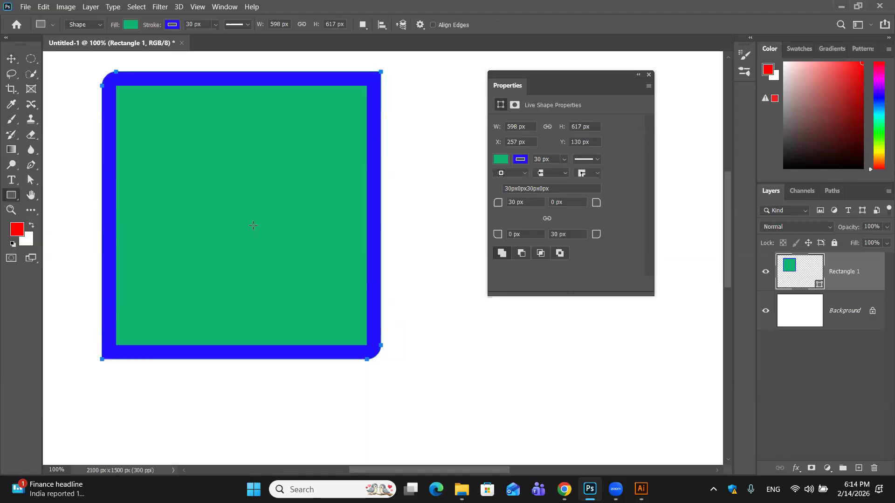
pyautogui.moveTo(252, 225); pyautogui.dragTo(462, 273)
pyautogui.moveTo(364, 288); pyautogui.dragTo(357, 294)
pyautogui.scroll(2, 233, 317)
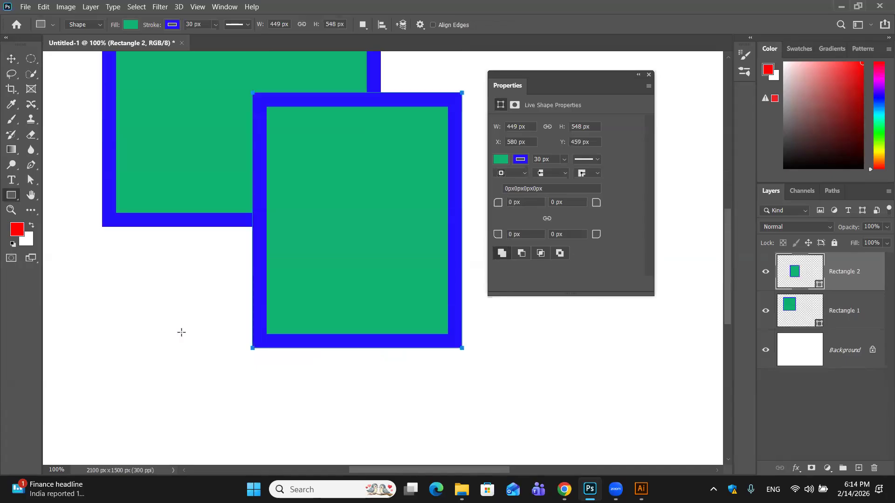
pyautogui.hotkey('ctrl', 'z')
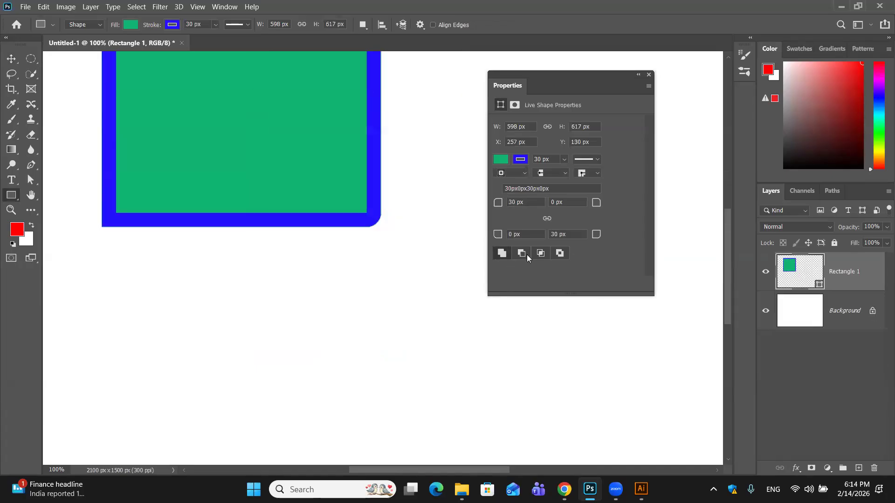
pyautogui.scroll(4, 410, 242)
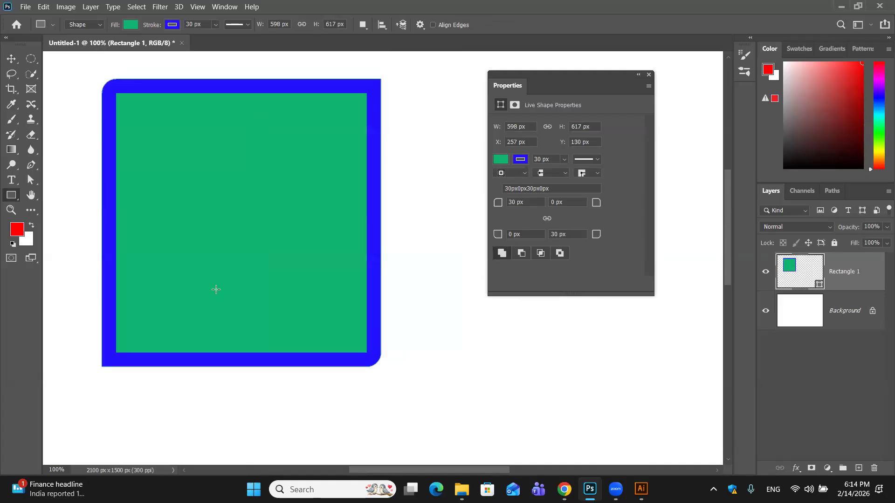
# - Pull the rectangle's bottom-right corner handle slightly outward with the Direct Selection tool, accepting conversion of the live shape to a regular path
pyautogui.click(33, 183)
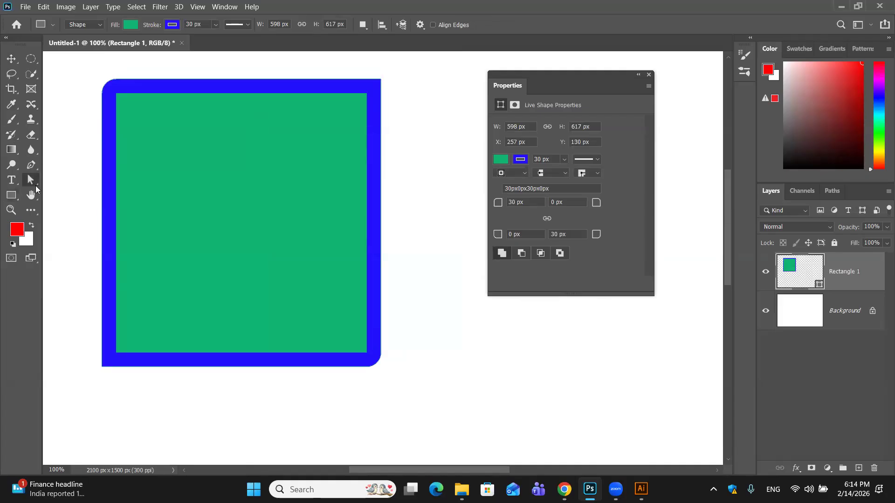
pyautogui.click(88, 189)
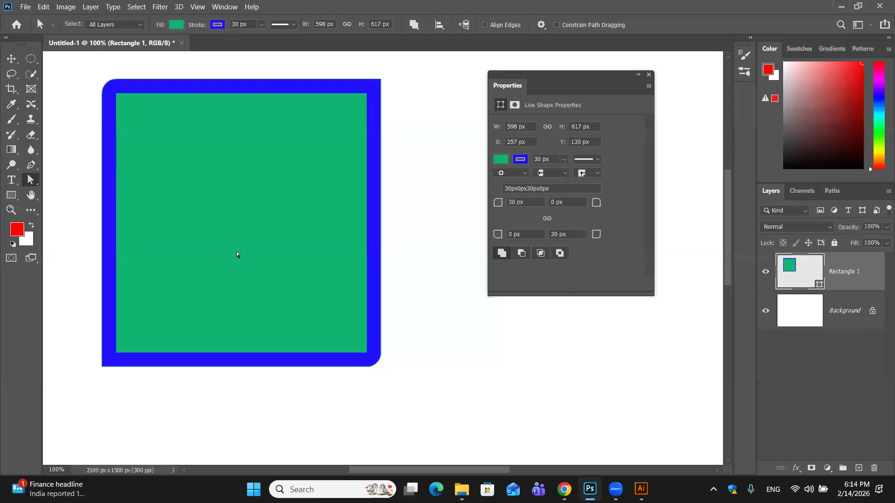
pyautogui.moveTo(325, 375); pyautogui.dragTo(336, 278)
pyautogui.moveTo(382, 365)
pyautogui.mouseDown()
pyautogui.moveTo(439, 398)
pyautogui.moveTo(389, 367)
pyautogui.mouseUp()
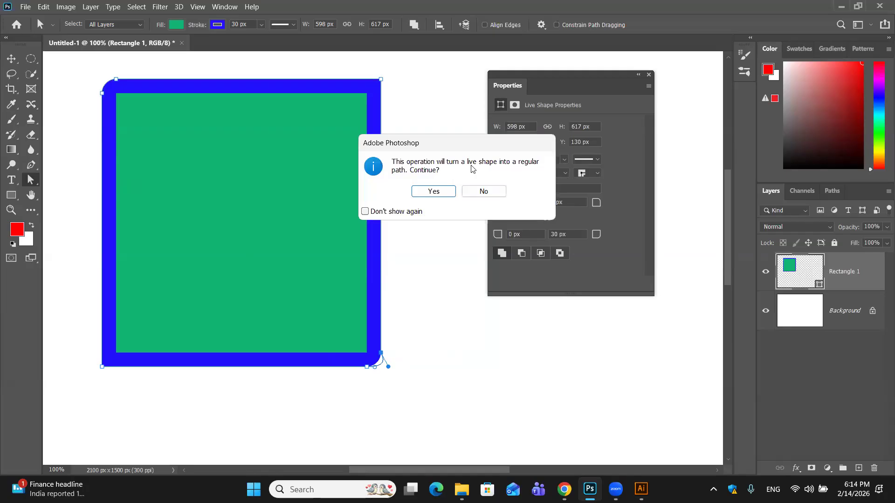
pyautogui.click(434, 192)
pyautogui.moveTo(390, 369); pyautogui.dragTo(574, 436)
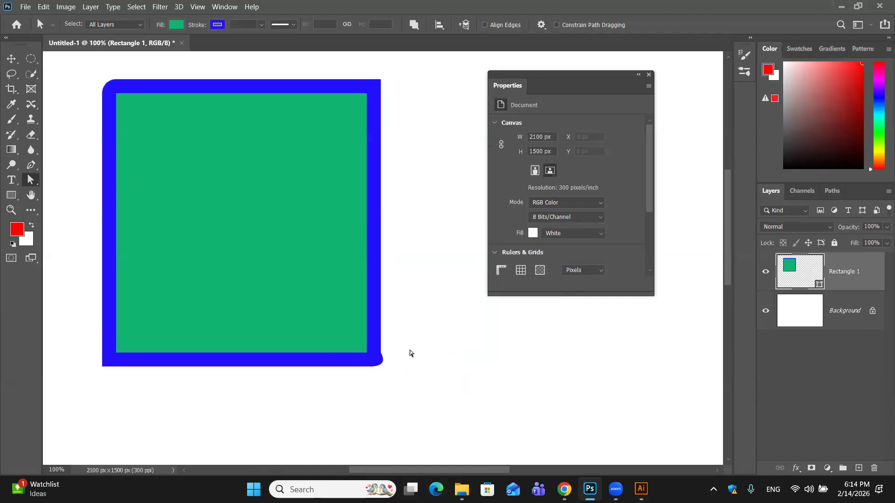
# - Stretch the bottom-right corner's curve handle far outward diagonally to form a long pointed spike, and switch to the Move tool
pyautogui.click(381, 363)
pyautogui.moveTo(446, 356); pyautogui.dragTo(326, 410)
pyautogui.moveTo(390, 369); pyautogui.dragTo(589, 459)
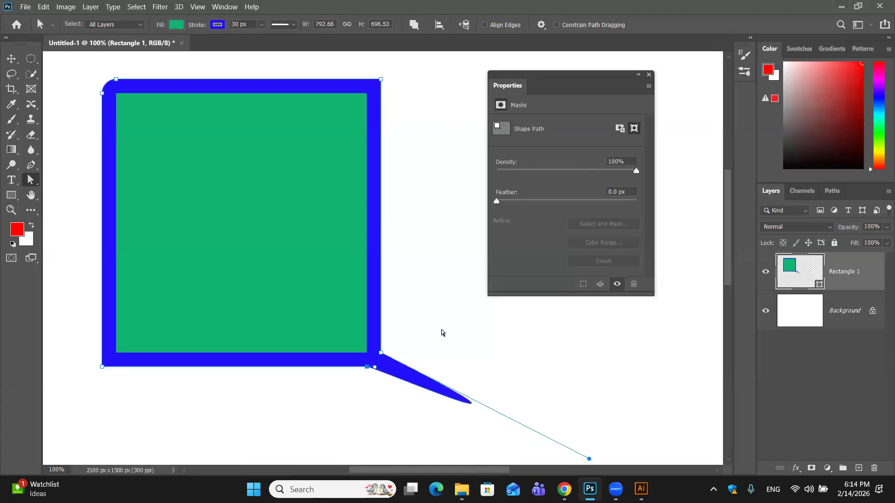
pyautogui.press('v')
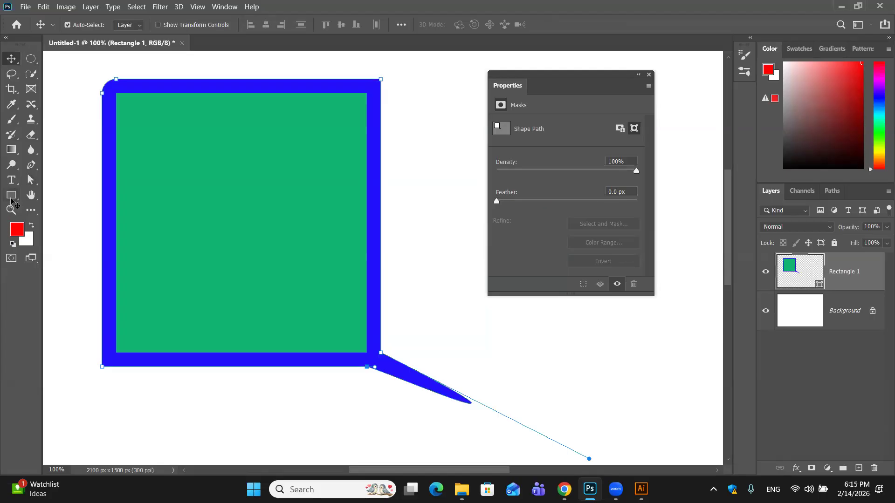
# - Undo the corner handle edits and restore the rectangle as a live shape
pyautogui.hotkey('ctrl', 'z')
pyautogui.hotkey('ctrl', 'z')
pyautogui.hotkey('ctrl', 'z')
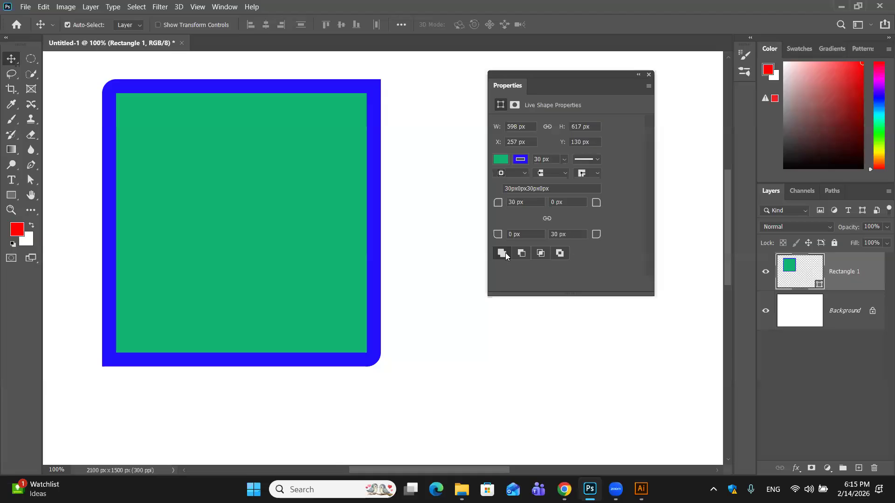
# - Draw a second rectangle about 402 × 375 px over the first one's bottom-right corner and set it to Subtract front shape
pyautogui.click(11, 195)
pyautogui.moveTo(273, 238); pyautogui.dragTo(460, 414)
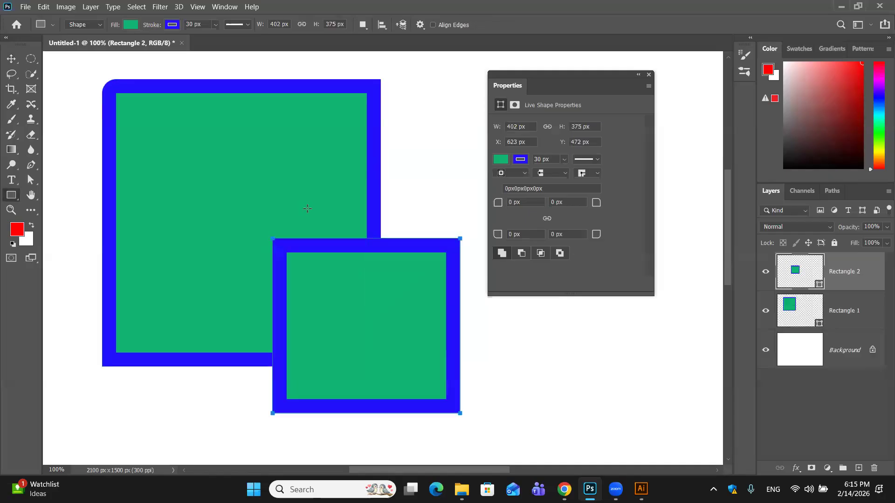
pyautogui.click(522, 254)
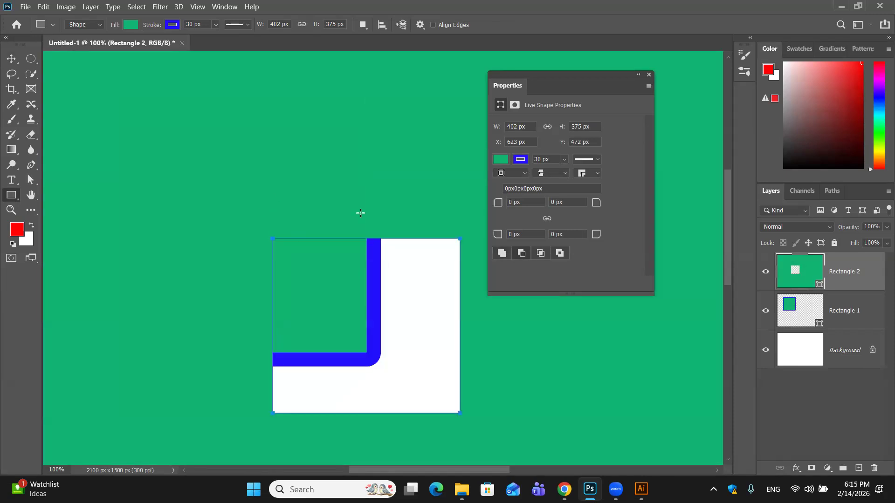
# - Compare the other shape-combining modes on the smaller rectangle, leaving it on Exclude overlapping shapes
pyautogui.click(542, 258)
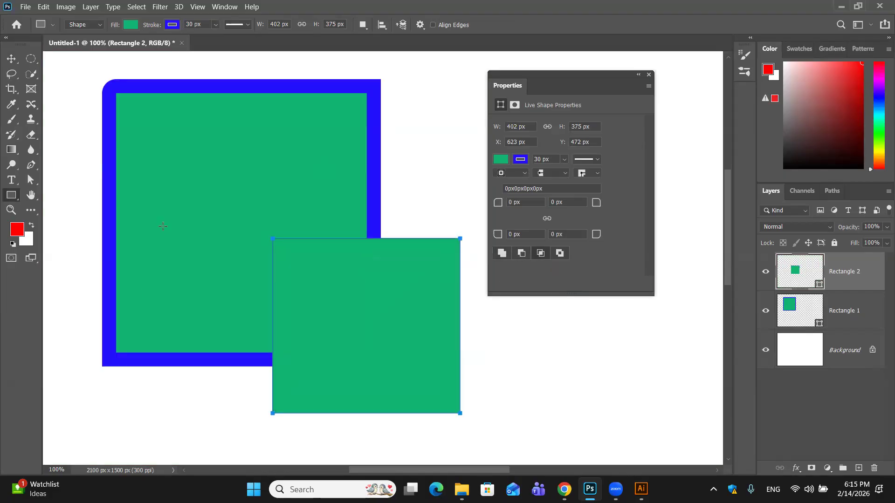
pyautogui.click(558, 253)
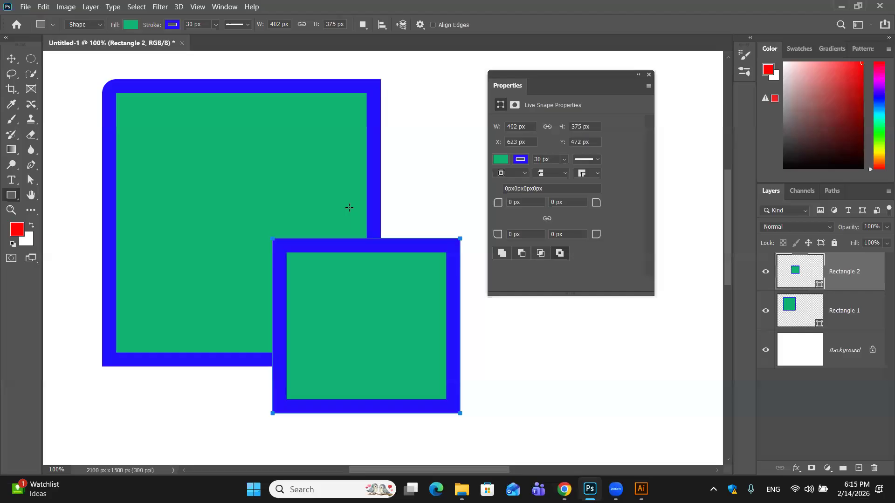
pyautogui.click(501, 254)
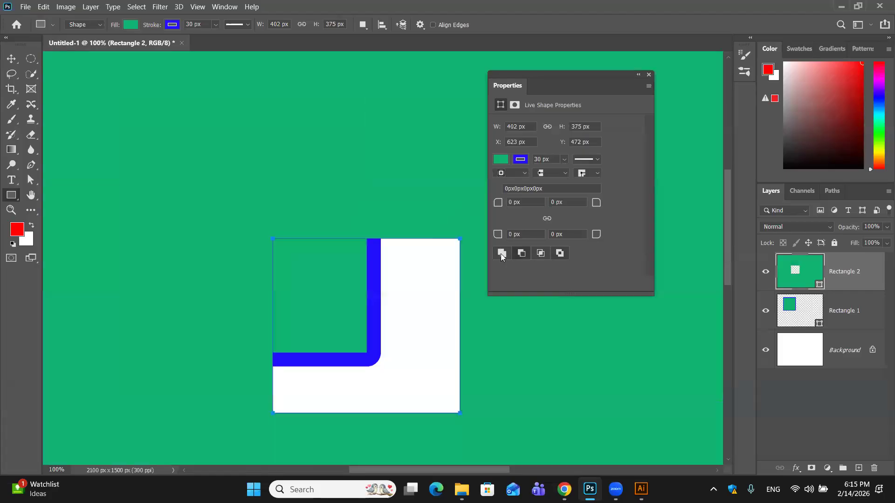
pyautogui.click(560, 253)
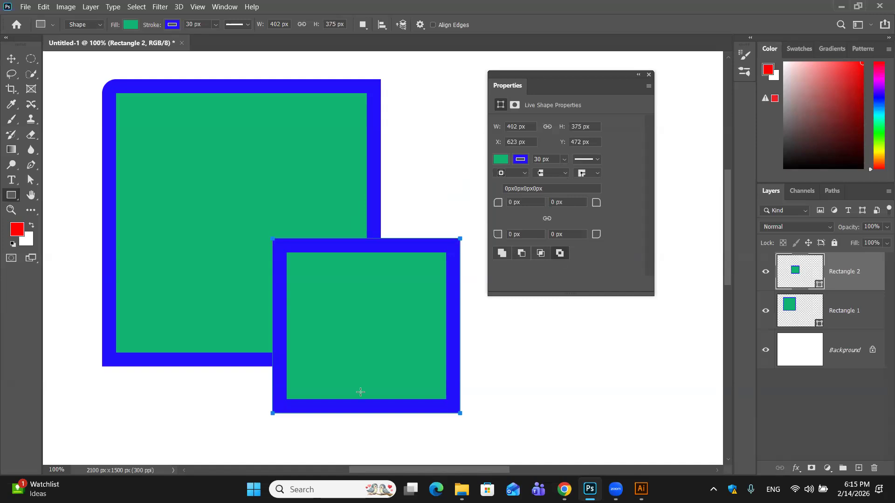
# - Draw a third rectangle about 226 × 150 px across the large rectangle's right edge and remove its stroke
pyautogui.moveTo(331, 115); pyautogui.dragTo(436, 184)
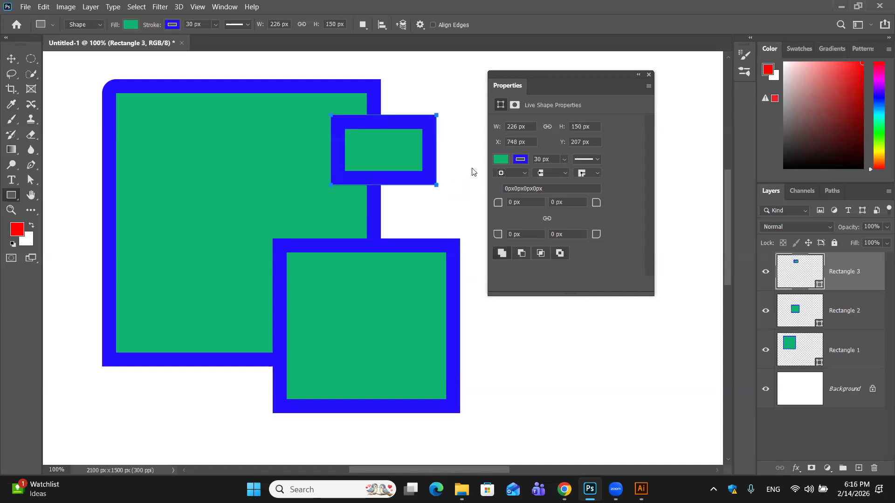
pyautogui.click(520, 160)
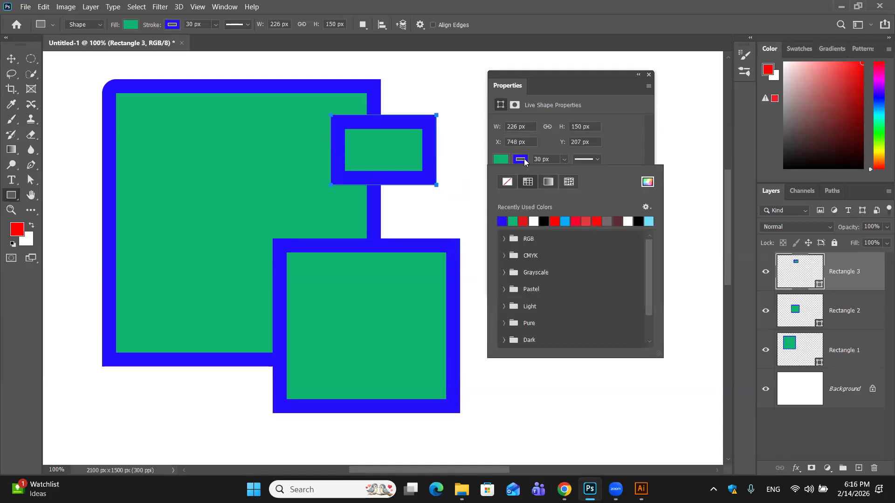
pyautogui.click(510, 183)
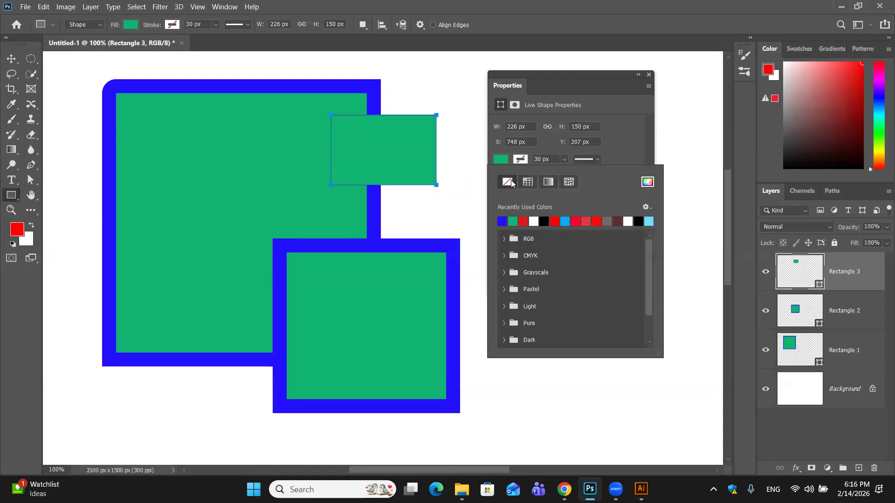
pyautogui.click(459, 133)
pyautogui.click(476, 186)
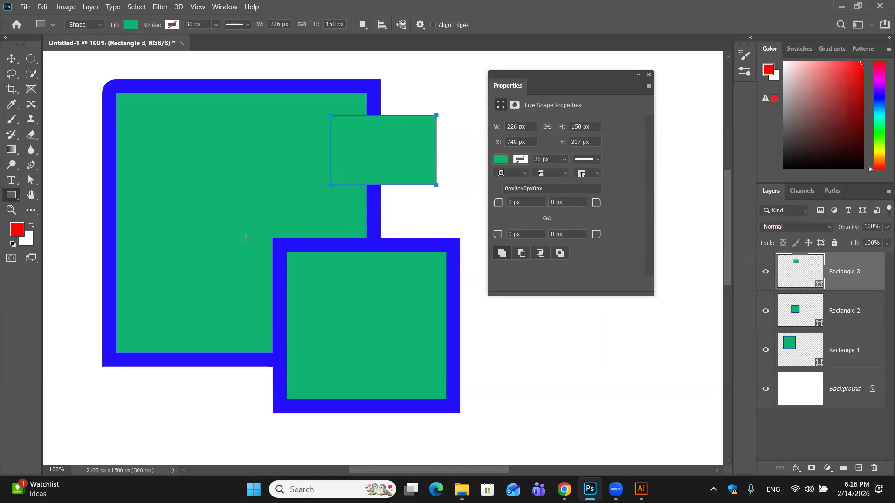
# - Draw two more strokeless rectangles, about 317 × 262 px and 243 × 218 px, overlapping the existing shapes
pyautogui.moveTo(372, 312); pyautogui.dragTo(520, 429)
pyautogui.moveTo(246, 191); pyautogui.dragTo(359, 291)
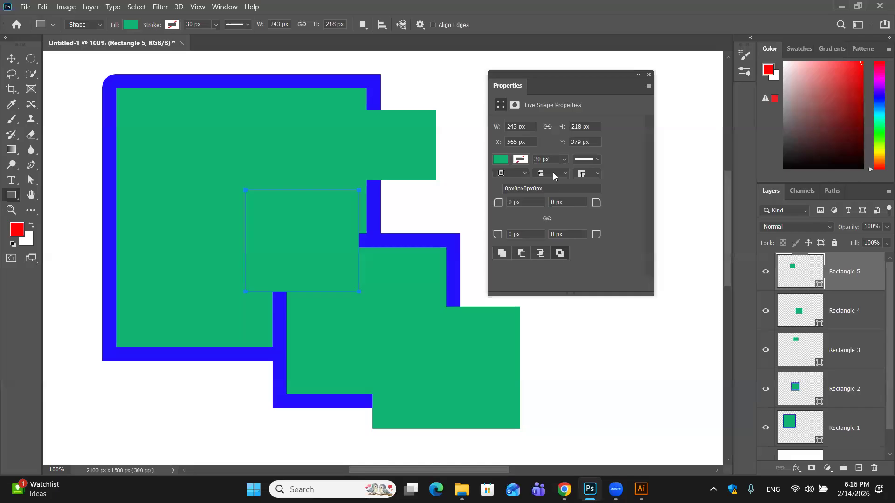
pyautogui.click(421, 243)
pyautogui.click(470, 187)
# - Undo the added rectangles and the corner rounding, back to the single large rectangle with square corners
pyautogui.hotkey('ctrl', 'z')
pyautogui.hotkey('ctrl', 'z')
pyautogui.hotkey('ctrl', 'z')
pyautogui.hotkey('ctrl', 'z')
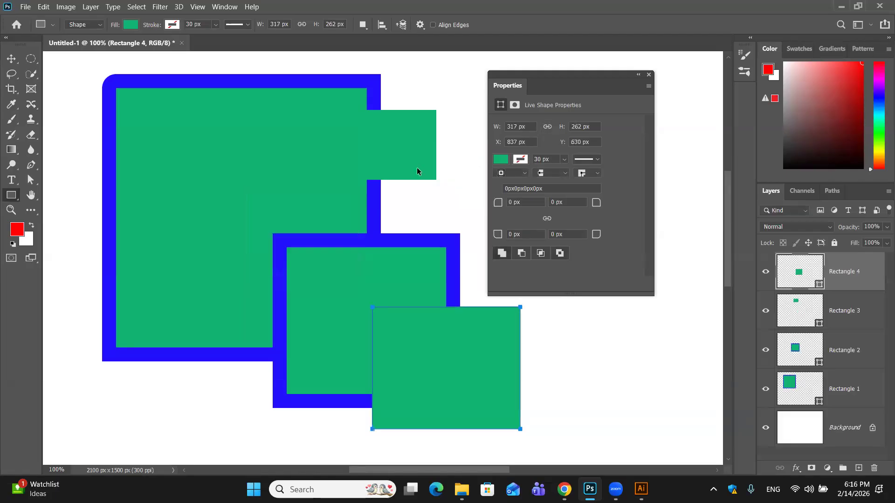
pyautogui.hotkey('ctrl', 'z')
pyautogui.hotkey('ctrl', 'z')
pyautogui.hotkey('ctrl', 'z')
pyautogui.hotkey('ctrl', 'z')
pyautogui.hotkey('ctrl', 'z')
pyautogui.hotkey('ctrl', 'z')
pyautogui.hotkey('ctrl', 'z')
pyautogui.hotkey('ctrl', 'z')
pyautogui.hotkey('ctrl', 'z')
pyautogui.hotkey('ctrl', 'z')
pyautogui.hotkey('ctrl', 'z')
pyautogui.hotkey('ctrl', 'z')
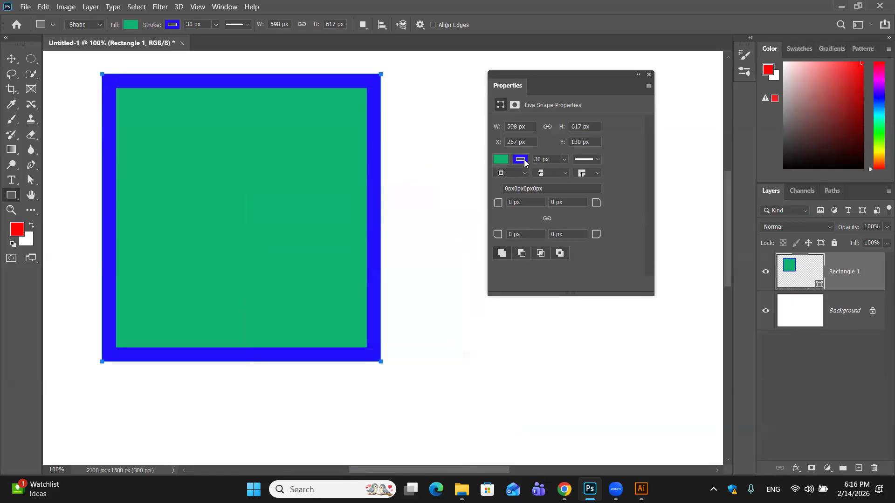
# - Remove the stroke from the large green rectangle
pyautogui.click(522, 160)
pyautogui.click(507, 182)
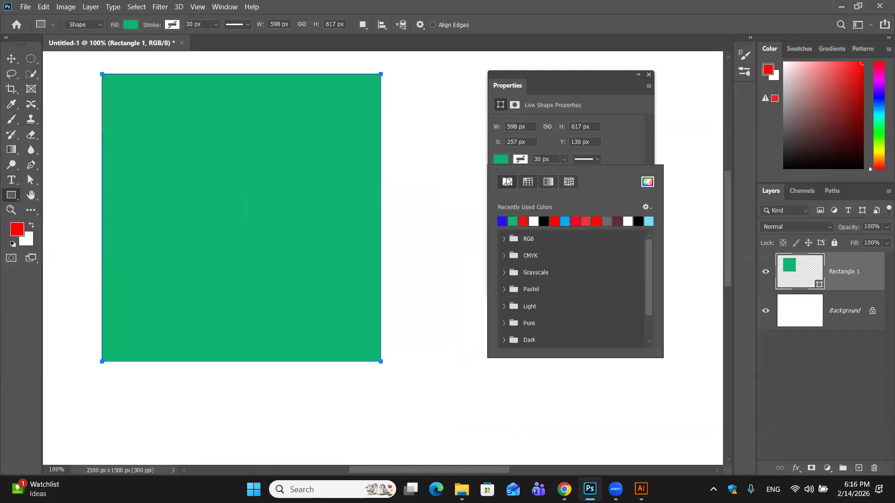
pyautogui.click(457, 186)
pyautogui.click(471, 189)
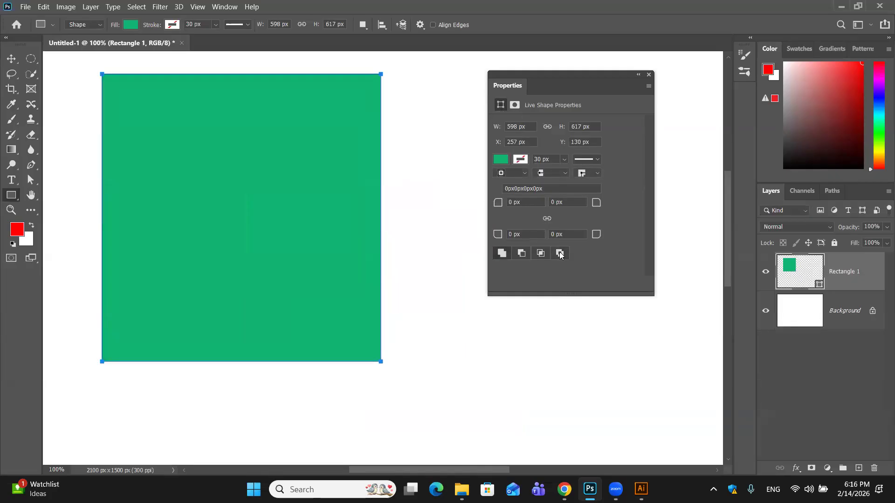
# - Draw a rectangle about 380 × 356 px at the lower-right corner in Exclude mode and one about 205 × 256 px on the right edge in Intersect mode
pyautogui.moveTo(256, 226); pyautogui.dragTo(433, 392)
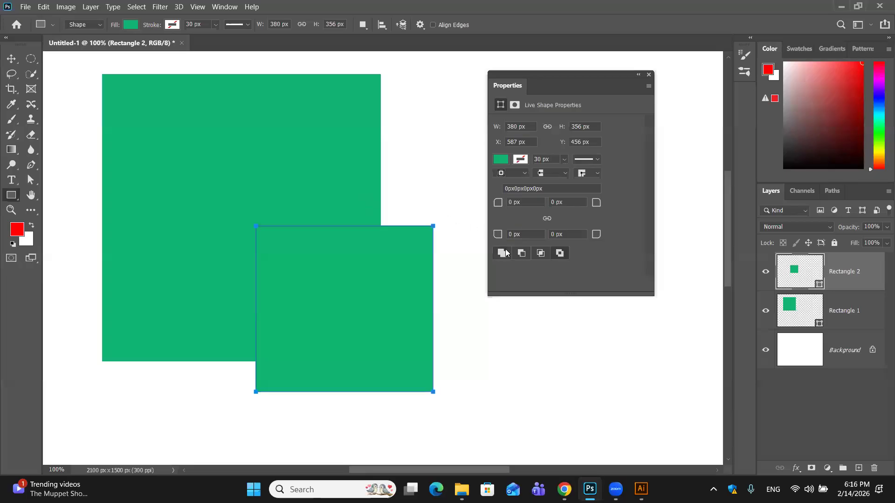
pyautogui.moveTo(306, 148); pyautogui.dragTo(419, 267)
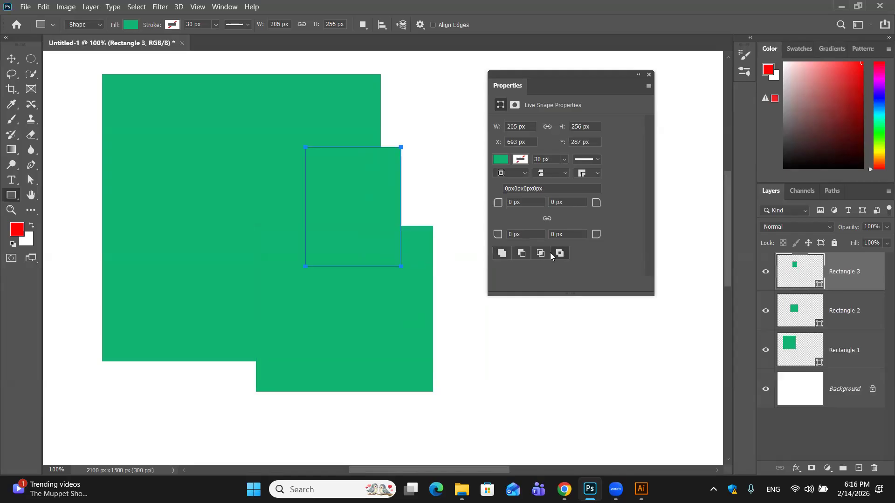
pyautogui.click(433, 175)
pyautogui.click(462, 186)
# - Draw a rectangle about 279 × 183 px across the large rectangle's left edge and try the subtract, exclude and intersect modes on it
pyautogui.moveTo(66, 166); pyautogui.dragTo(196, 251)
pyautogui.click(522, 254)
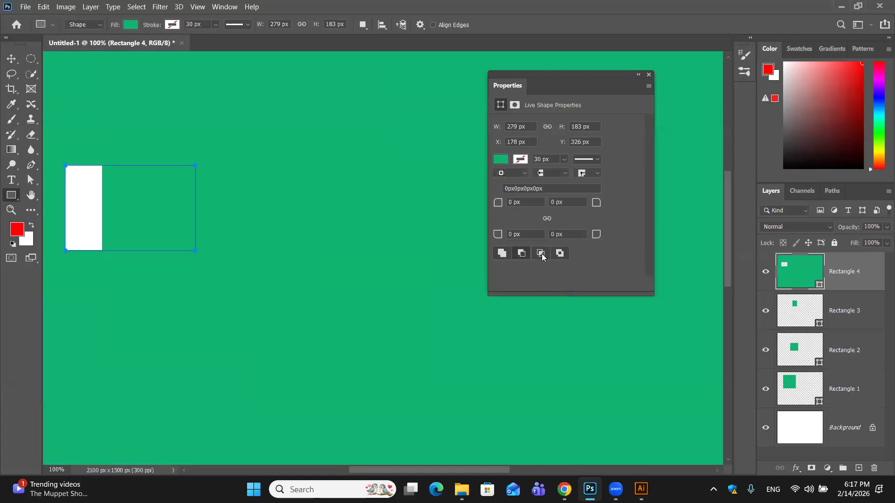
pyautogui.click(559, 254)
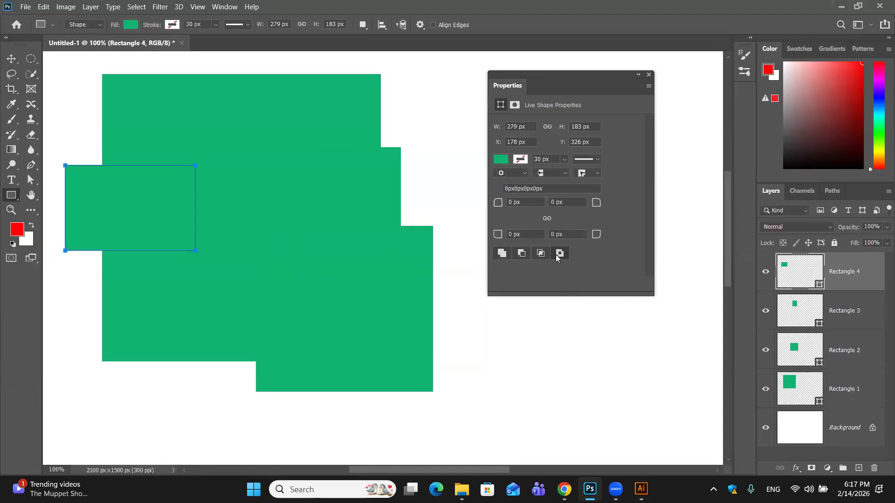
pyautogui.click(502, 329)
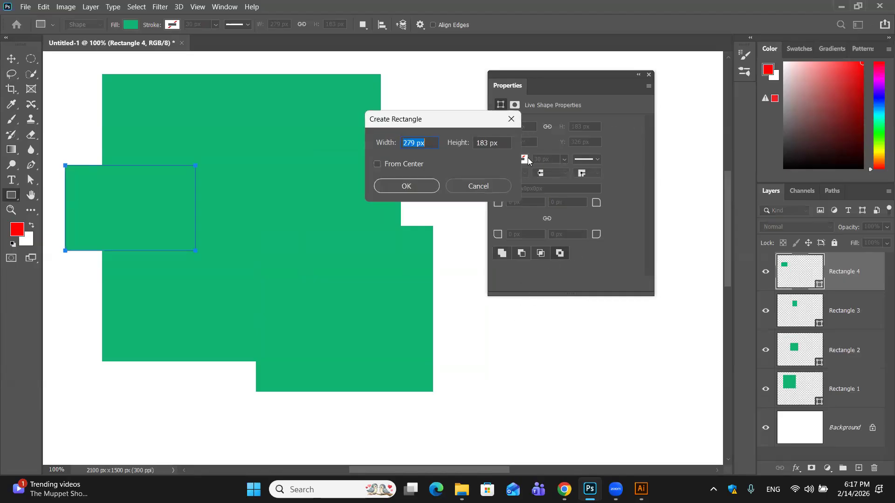
pyautogui.press('Escape')
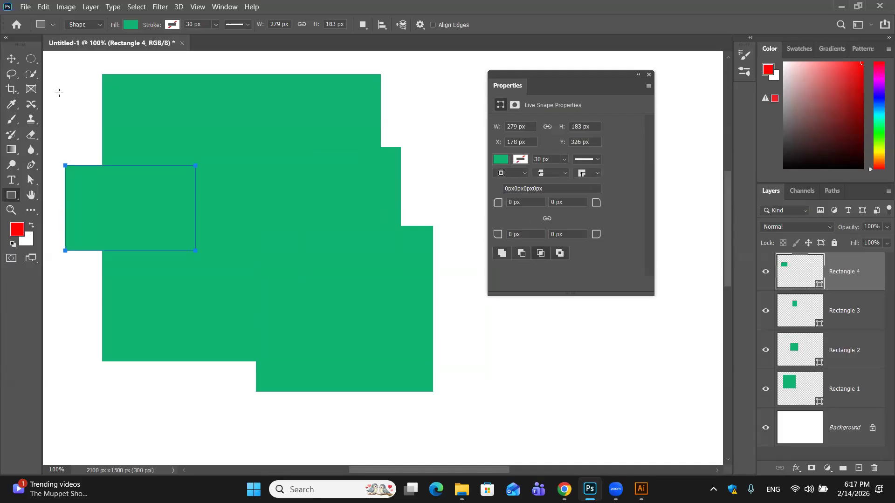
# - Add rectangles of about 368 × 135 px in Intersect mode and 187 × 321 px in Exclude mode near the upper edge, and close the shape properties
pyautogui.moveTo(69, 76)
pyautogui.mouseDown()
pyautogui.moveTo(228, 155)
pyautogui.moveTo(240, 139)
pyautogui.mouseUp()
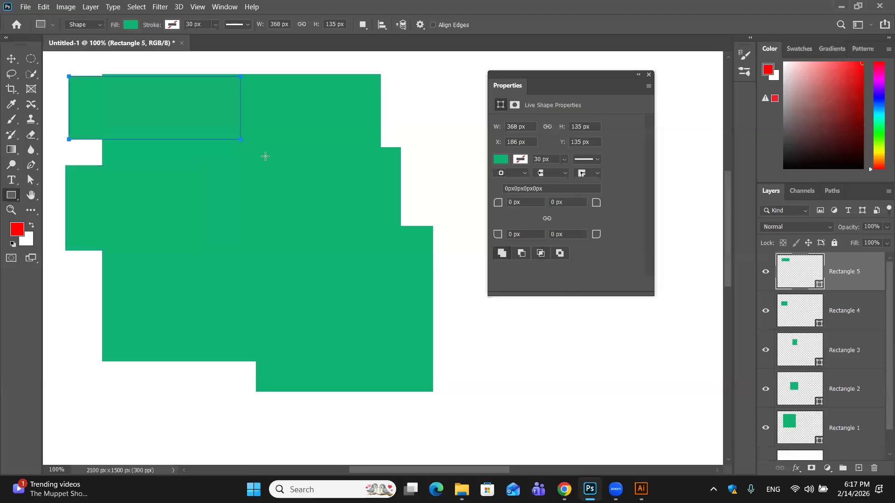
pyautogui.click(541, 255)
pyautogui.moveTo(263, 64); pyautogui.dragTo(352, 214)
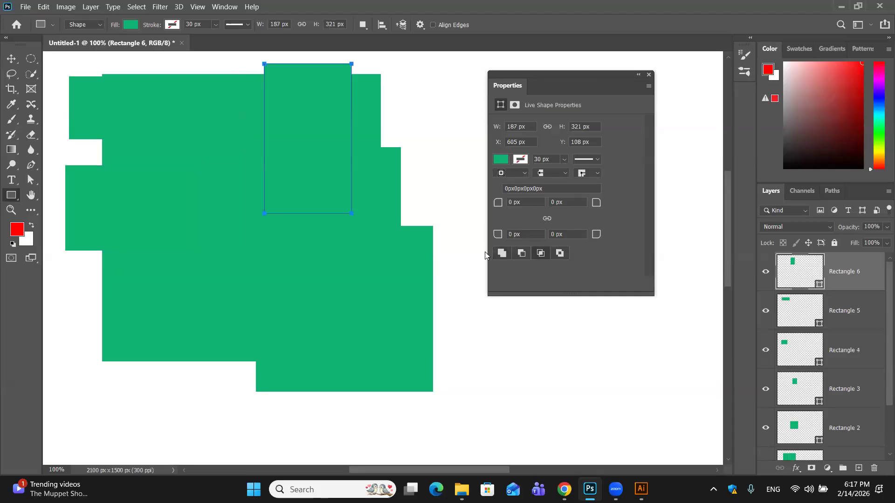
pyautogui.click(559, 254)
pyautogui.click(648, 74)
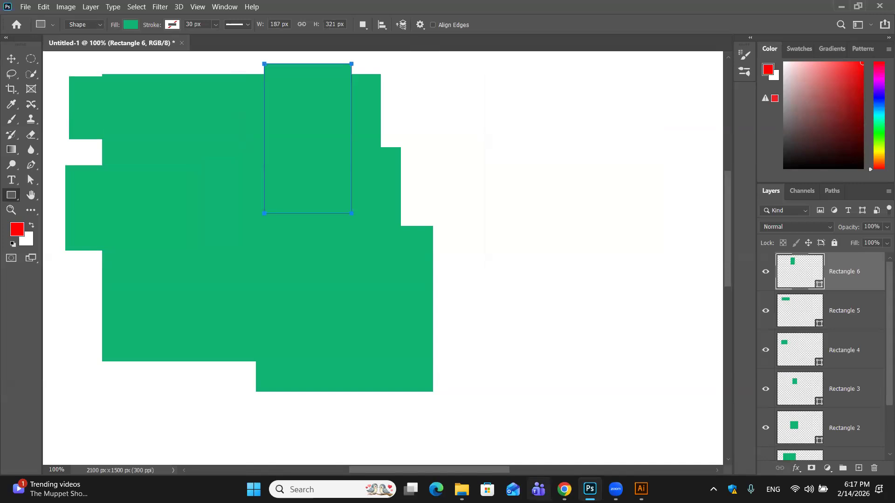
# - Delete the layers Rectangle 6, Rectangle 5, Rectangle 4 and Rectangle 3
pyautogui.press('Delete')
pyautogui.press('Delete')
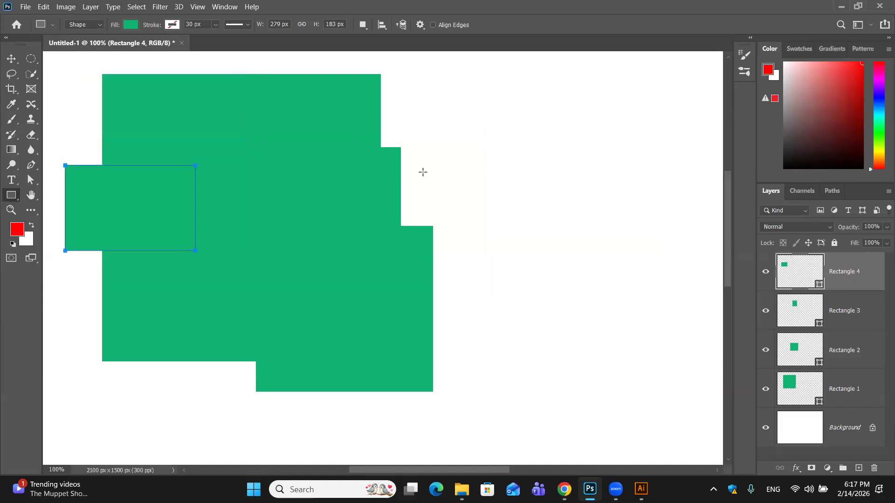
pyautogui.press('Delete')
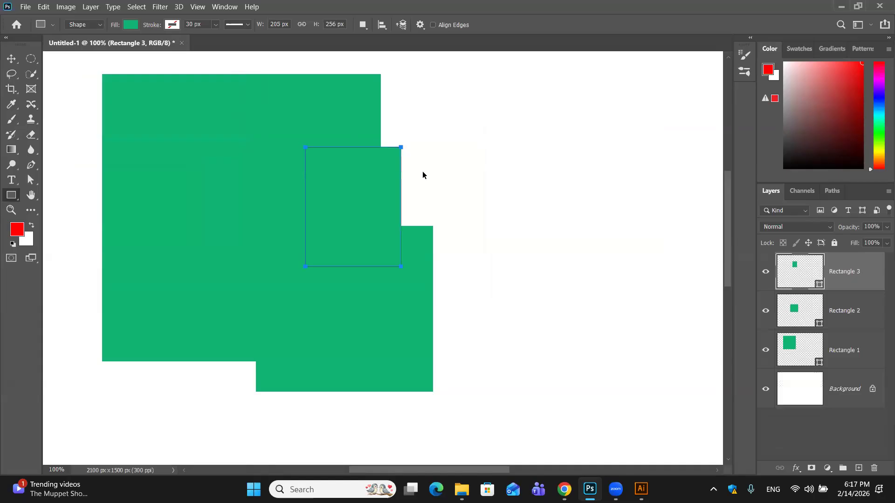
pyautogui.press('Delete')
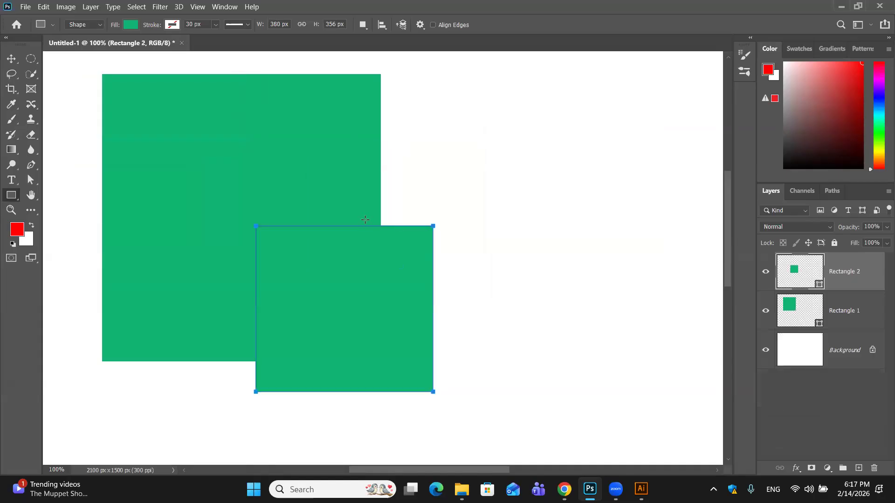
# - Draw a rectangle about 353 × 262 px across the smaller rectangle's right edge and try the Exclude and Intersect modes
pyautogui.click(443, 179)
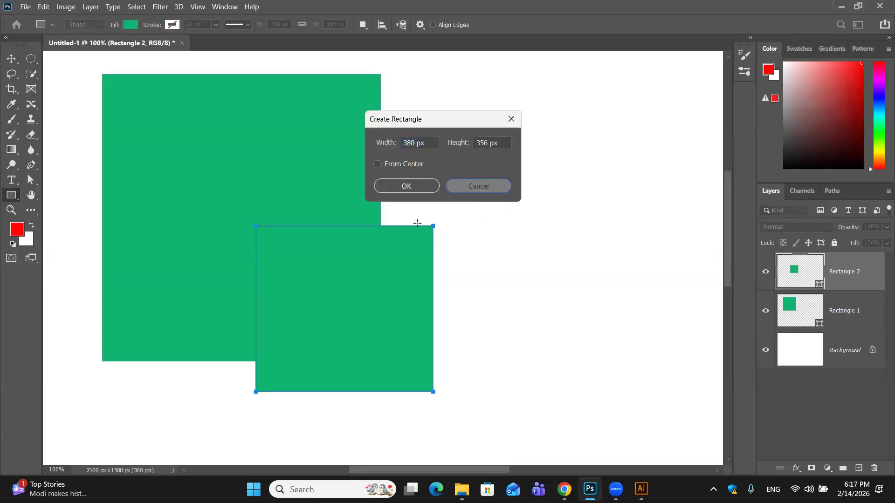
pyautogui.press('Escape')
pyautogui.moveTo(400, 187); pyautogui.dragTo(564, 309)
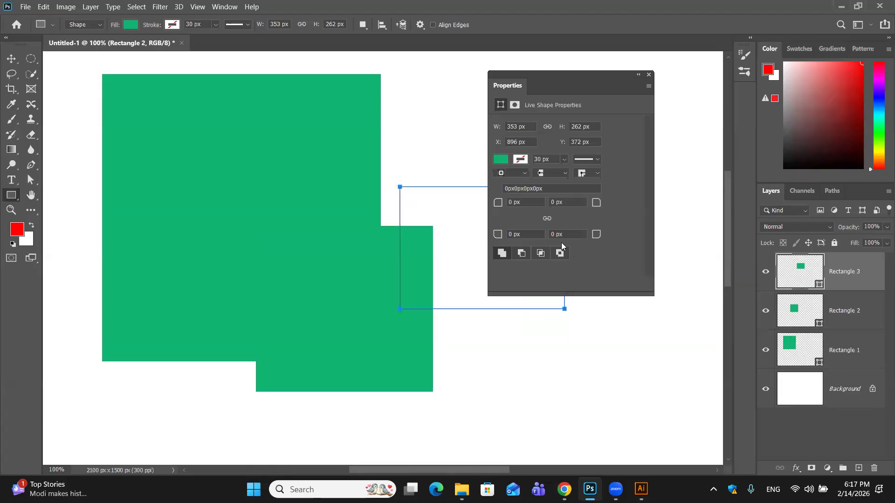
pyautogui.click(562, 255)
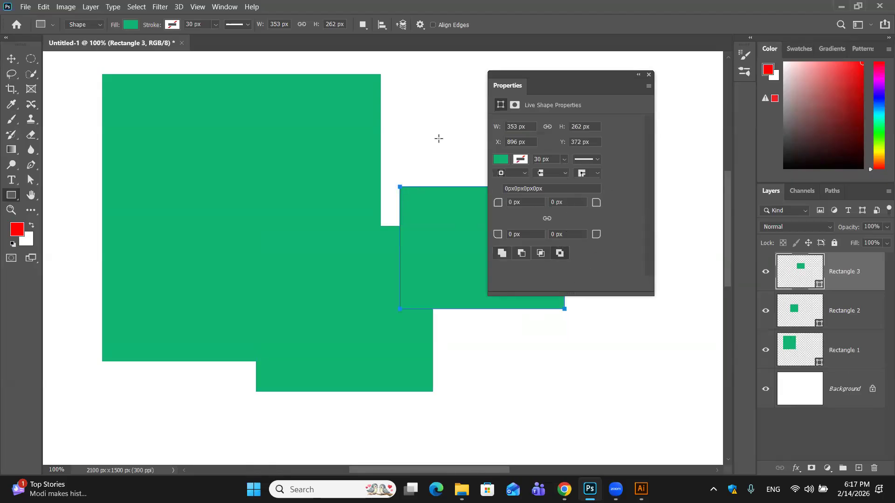
pyautogui.click(439, 139)
pyautogui.click(482, 191)
pyautogui.click(540, 253)
# - Draw a rectangle about 364 × 330 px over the large rectangle's right edge, try Subtract, Intersect and Exclude modes, and close the shape properties
pyautogui.moveTo(263, 122); pyautogui.dragTo(433, 275)
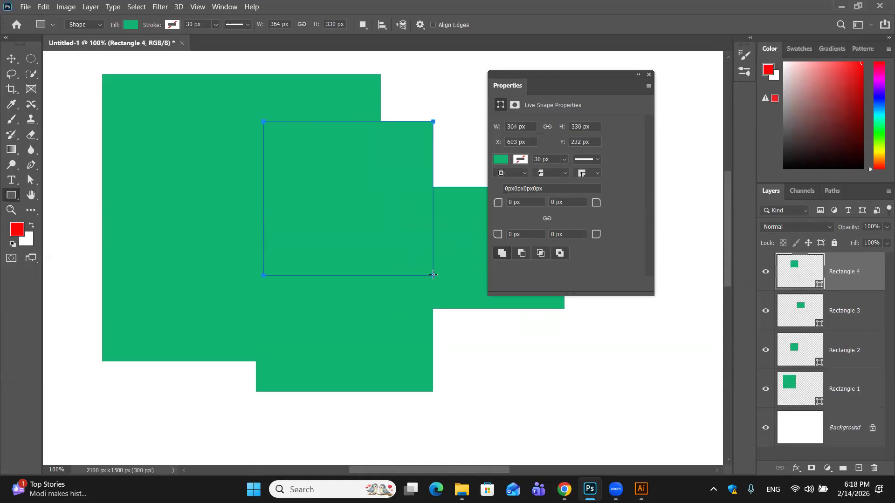
pyautogui.click(521, 253)
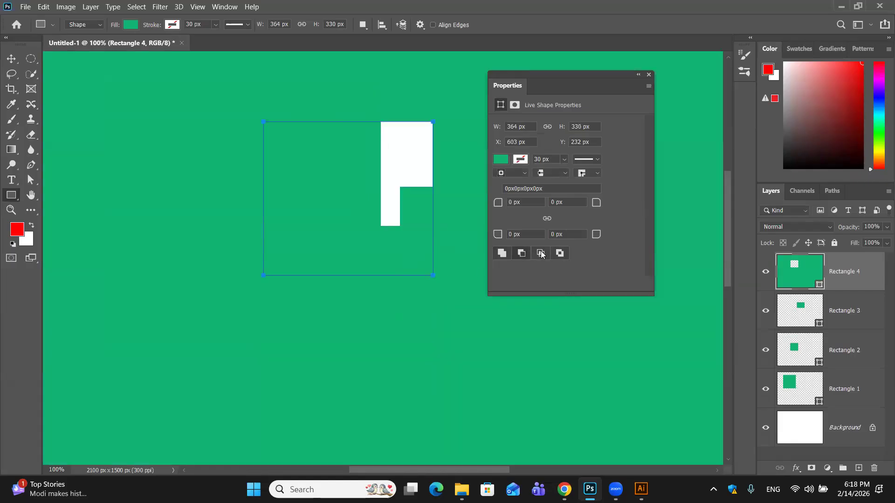
pyautogui.click(540, 253)
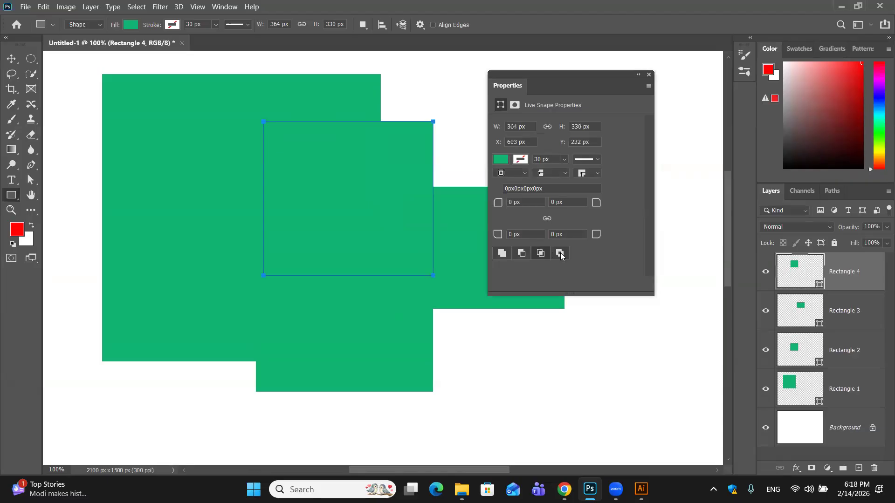
pyautogui.moveTo(599, 80); pyautogui.dragTo(677, 64)
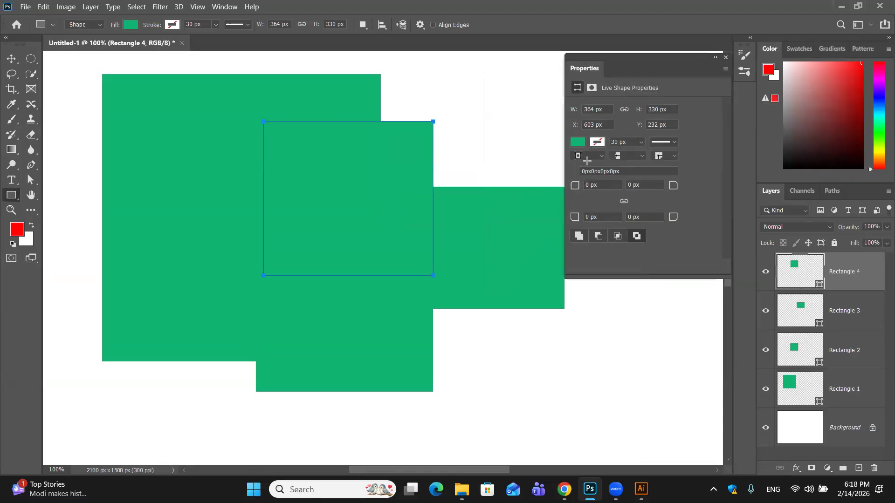
pyautogui.click(516, 158)
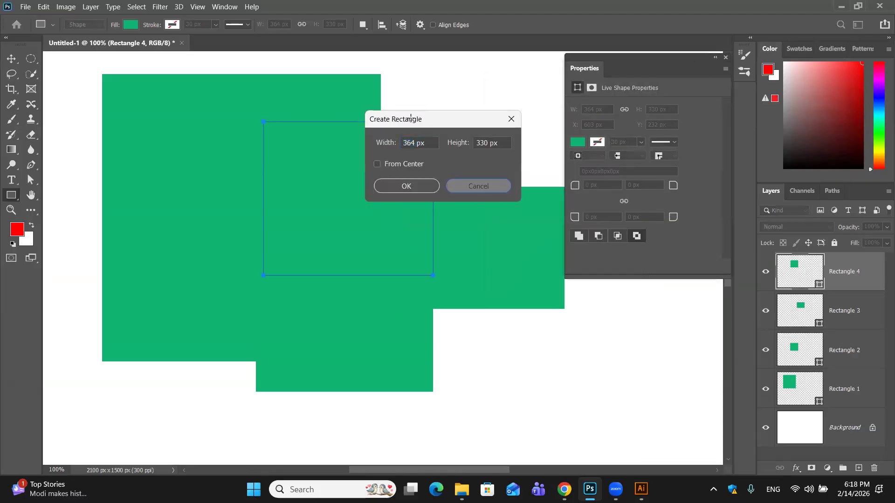
pyautogui.click(477, 188)
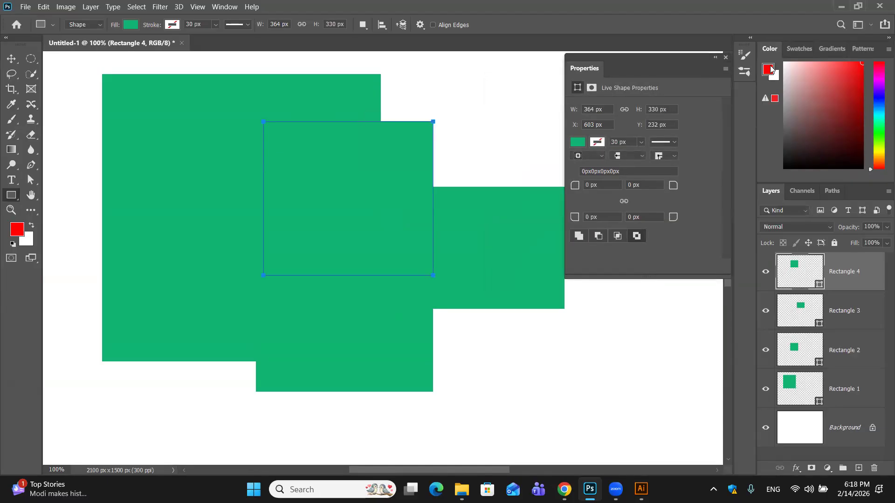
pyautogui.click(726, 61)
# - Reposition the large green rectangle with the Move tool, and delete all four rectangles from the canvas
pyautogui.press('v')
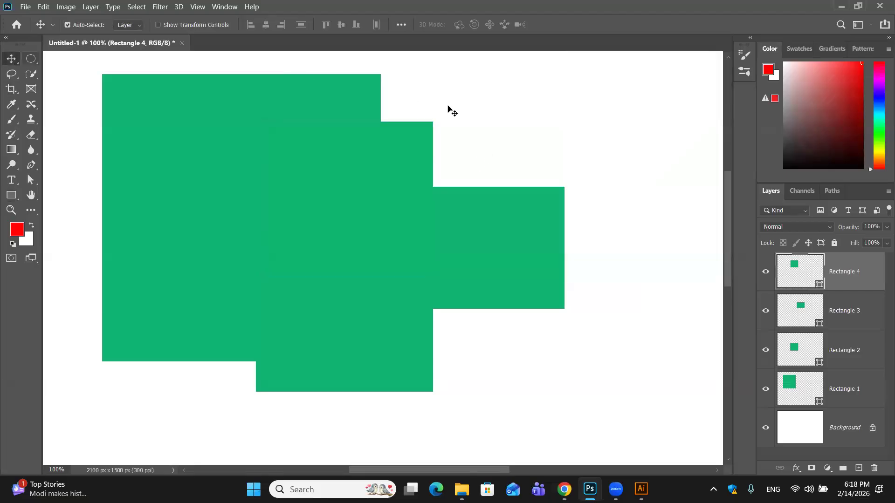
pyautogui.moveTo(240, 296); pyautogui.dragTo(437, 317)
pyautogui.moveTo(189, 337); pyautogui.dragTo(186, 285)
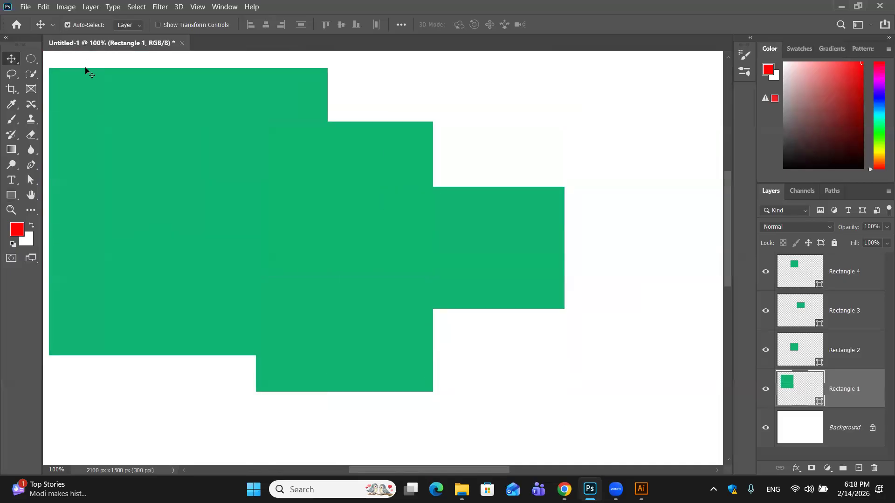
pyautogui.moveTo(161, 163); pyautogui.dragTo(186, 207)
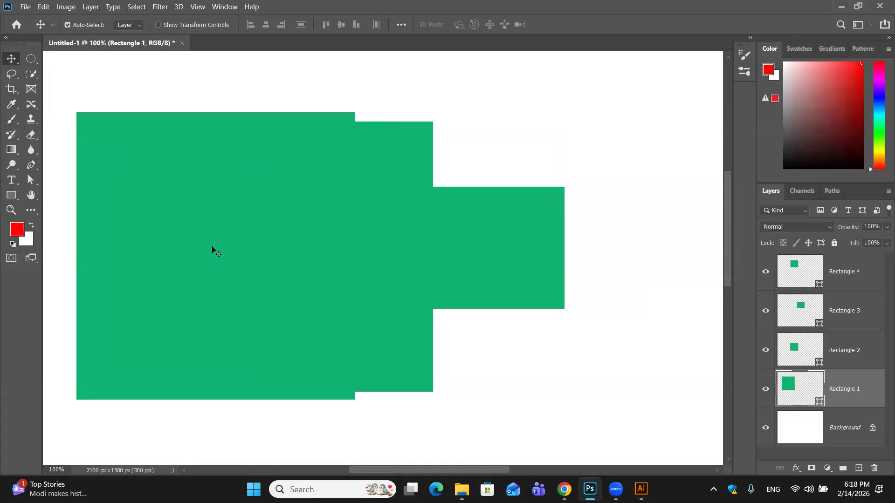
pyautogui.moveTo(65, 83); pyautogui.dragTo(553, 425)
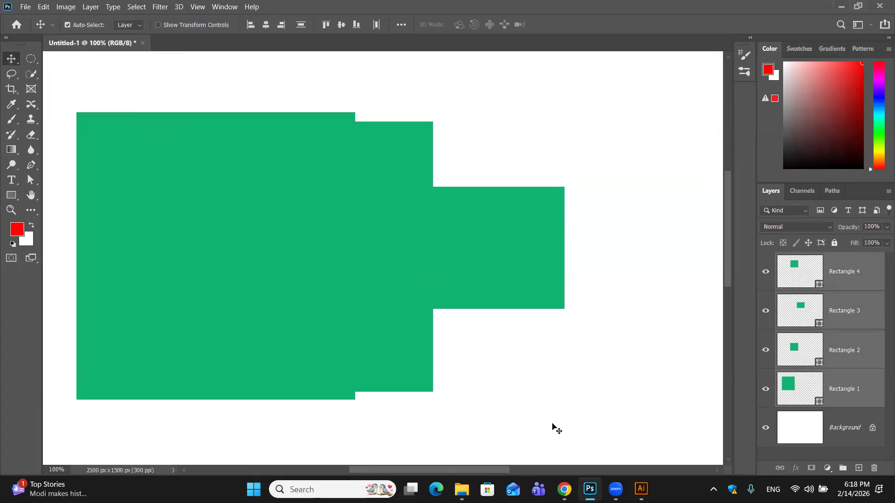
pyautogui.press('Delete')
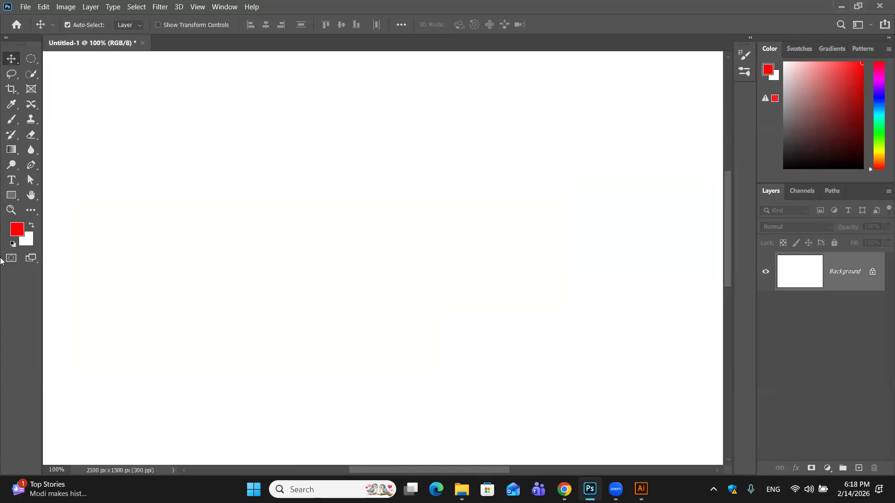
# - Draw a rectangle about 336 × 310 px in Shape mode and set its fill colour to blue, 1843df
pyautogui.click(19, 202)
pyautogui.moveTo(215, 136); pyautogui.dragTo(373, 281)
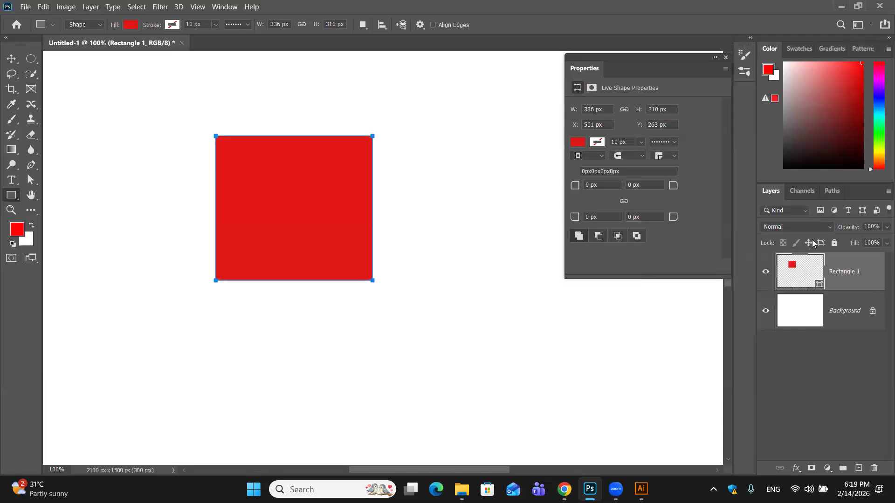
pyautogui.doubleClick(791, 279)
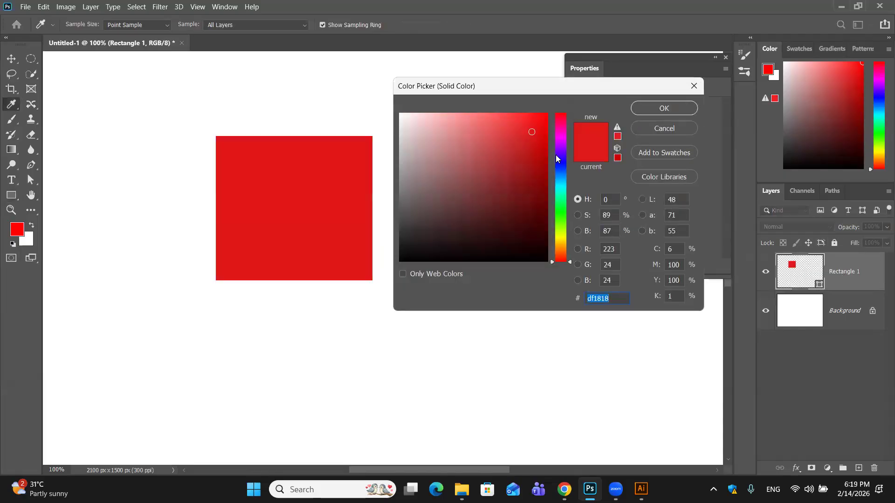
pyautogui.click(558, 167)
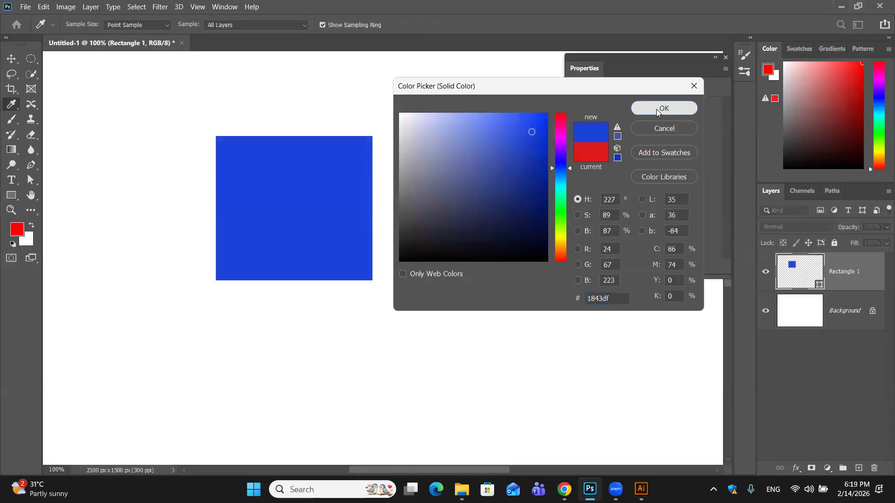
pyautogui.click(657, 109)
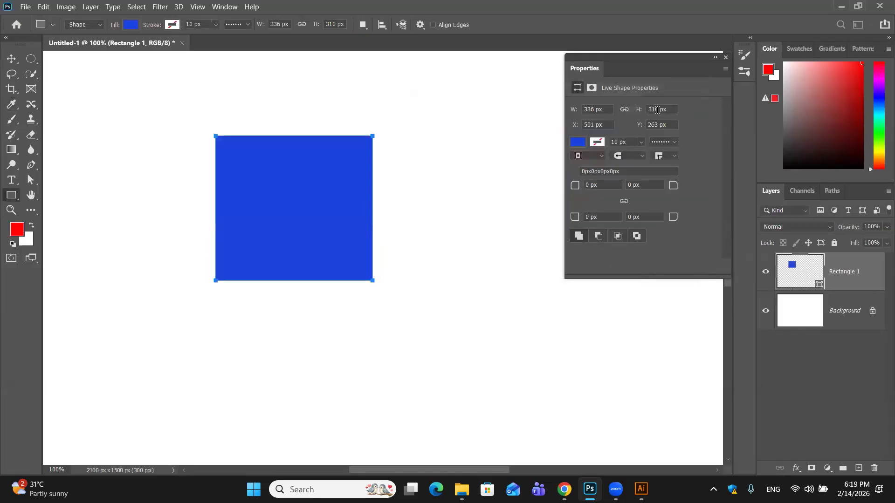
# - Draw two rectangular paths in Path mode, about 398 × 334 px beside the blue rectangle and about 310 × 241 px below it
pyautogui.click(102, 24)
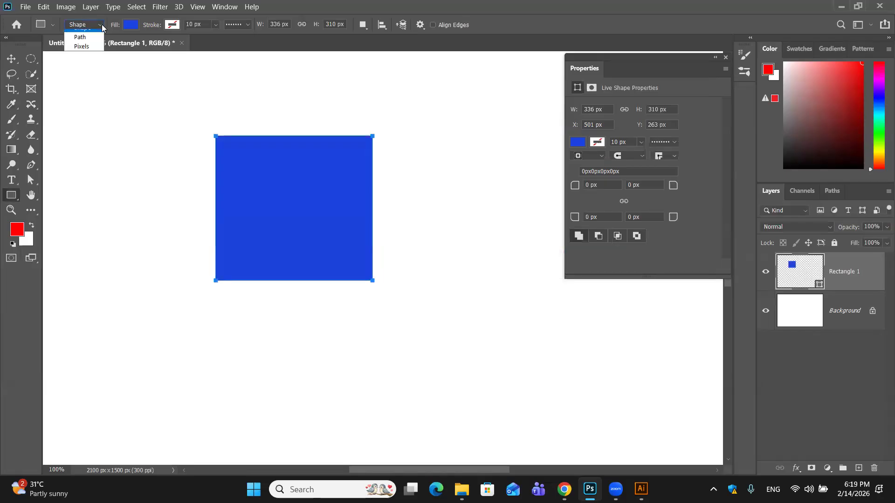
pyautogui.click(86, 40)
pyautogui.moveTo(390, 132); pyautogui.dragTo(575, 287)
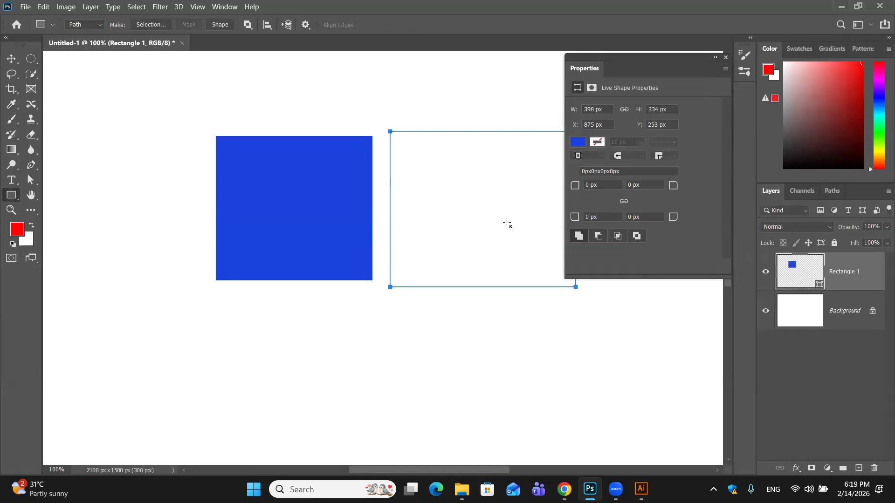
pyautogui.moveTo(291, 317); pyautogui.dragTo(435, 429)
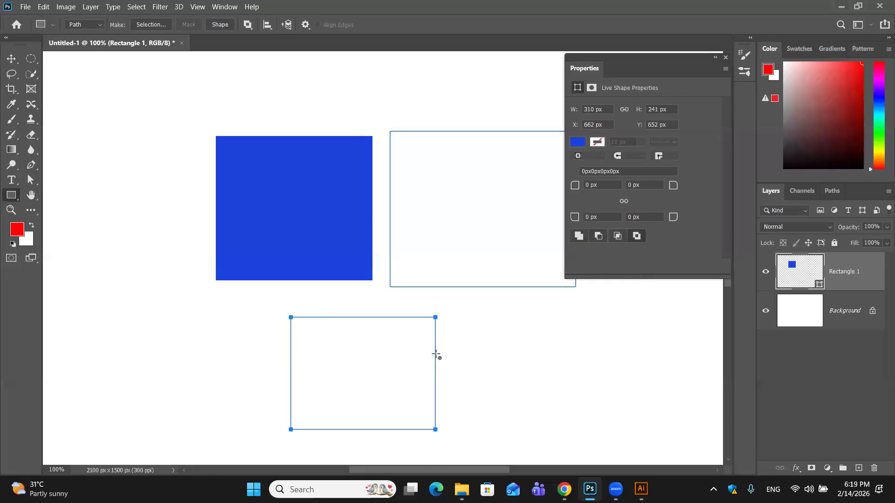
# - Delete the blue Rectangle 1 layer and draw a rectangular path about 661 × 677 px overlapping the two existing paths
pyautogui.click(95, 25)
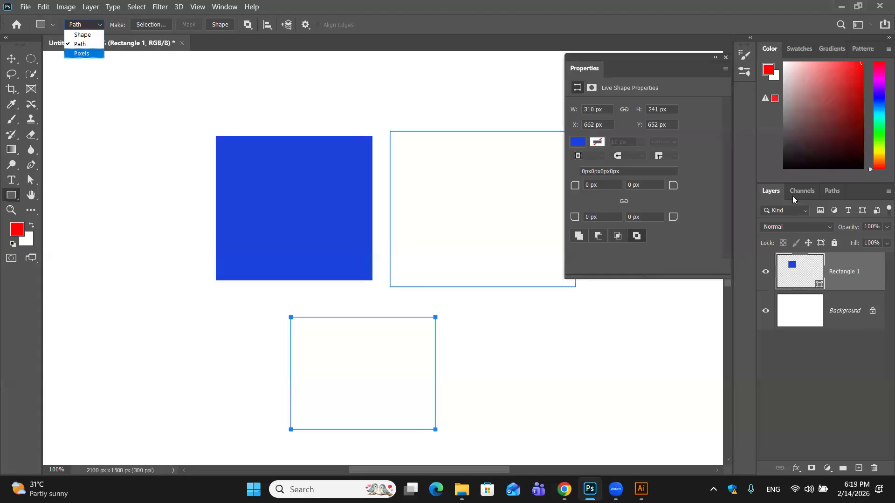
pyautogui.moveTo(863, 267); pyautogui.dragTo(874, 467)
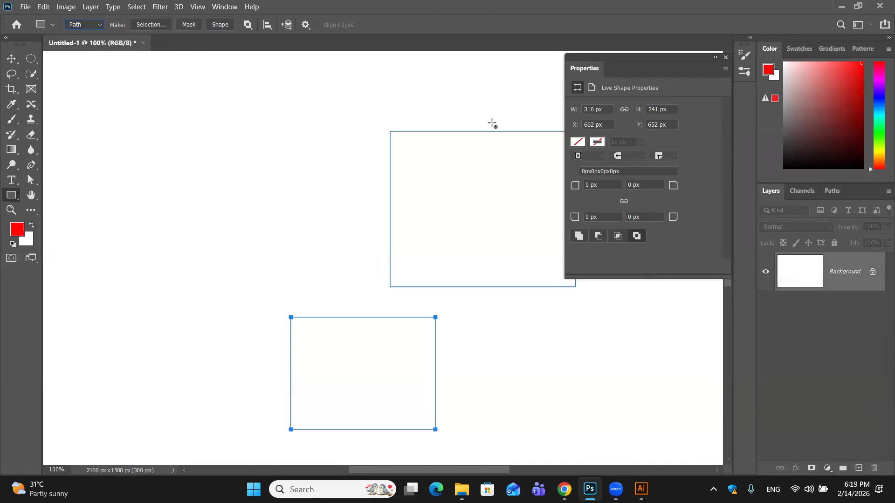
pyautogui.click(350, 137)
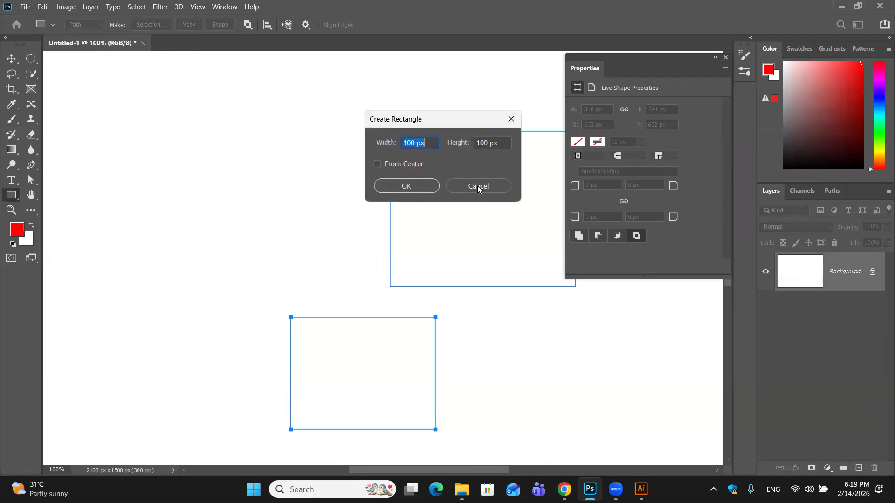
pyautogui.press('Escape')
pyautogui.moveTo(253, 87); pyautogui.dragTo(562, 403)
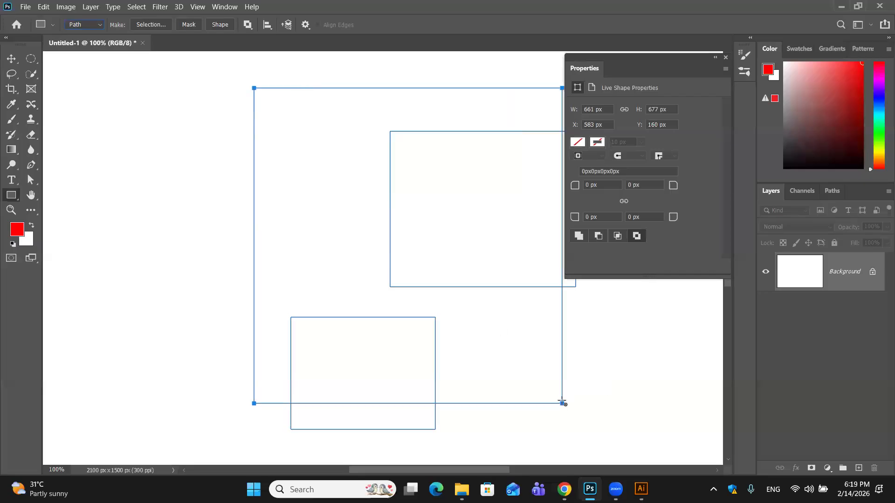
# - Try to move and select the rectangular paths with the Move tool, accepting the conversion of the live shape to a regular path
pyautogui.click(11, 59)
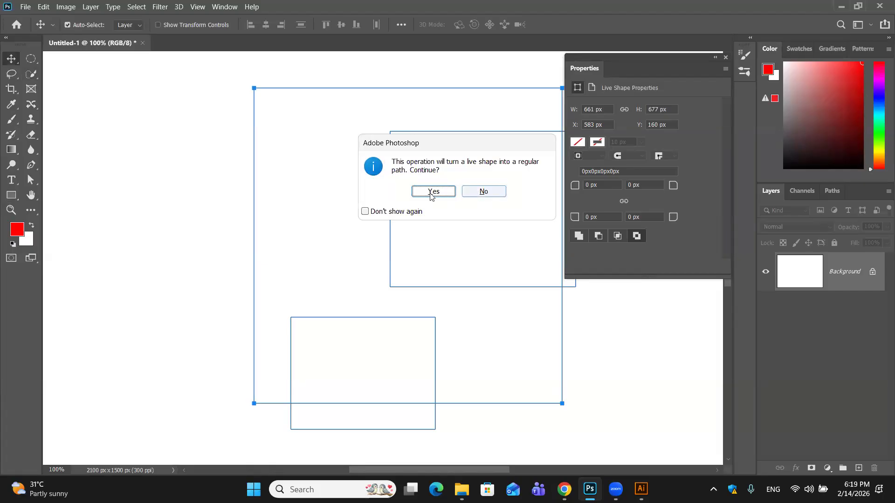
pyautogui.click(433, 191)
pyautogui.moveTo(273, 129); pyautogui.dragTo(564, 393)
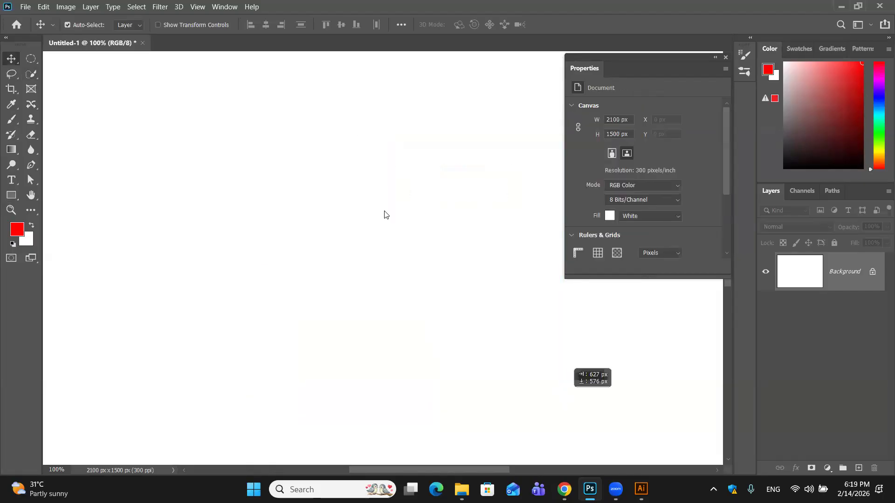
pyautogui.click(554, 220)
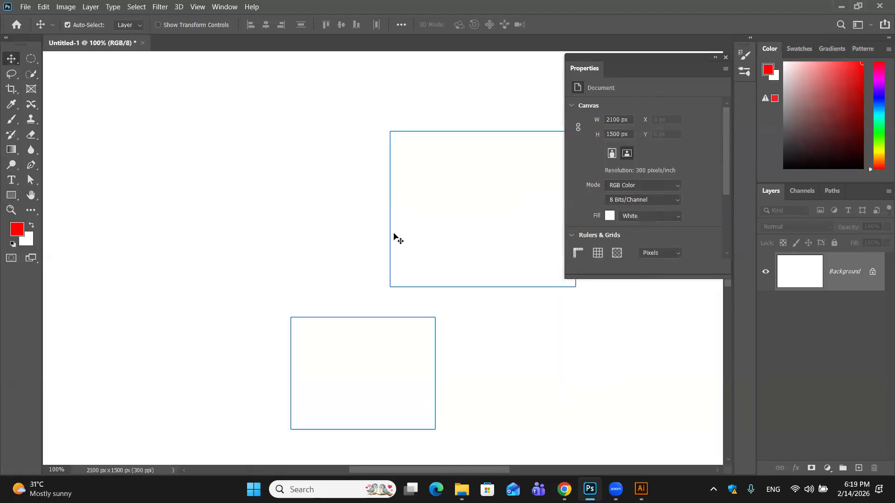
pyautogui.click(391, 185)
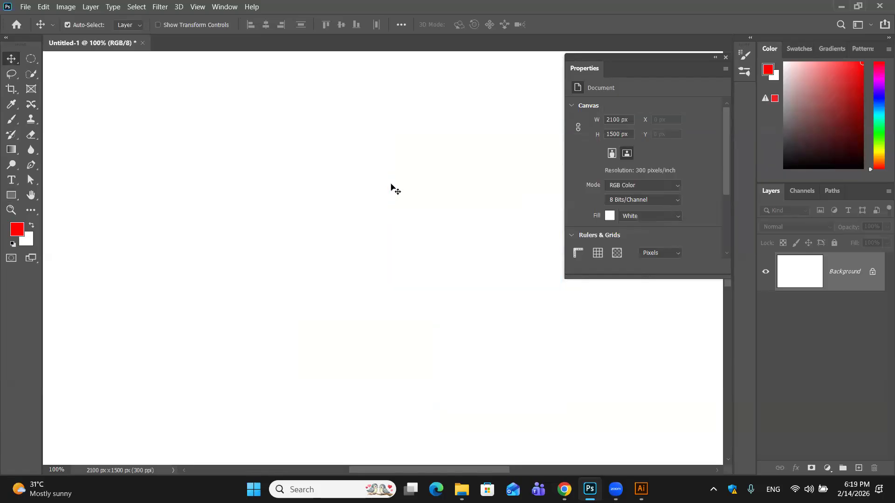
pyautogui.moveTo(402, 232); pyautogui.dragTo(649, 425)
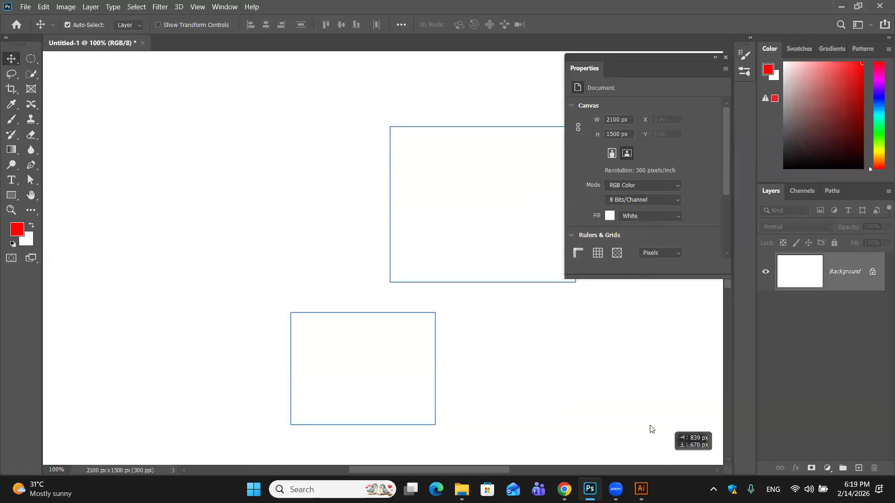
pyautogui.click(578, 221)
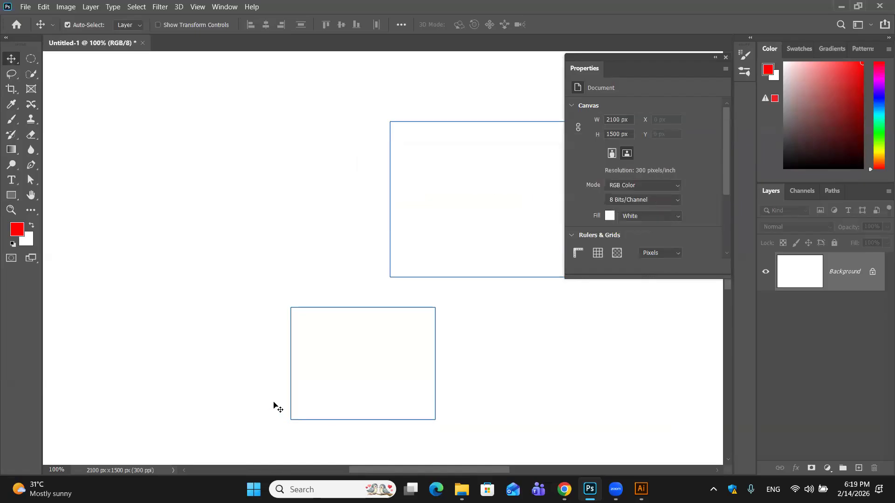
# - Undo the latest edits back to before the blue rectangle's layer was deleted
pyautogui.hotkey('ctrl', 'z')
pyautogui.hotkey('ctrl', 'z')
pyautogui.hotkey('ctrl', 'z')
pyautogui.hotkey('ctrl', 'z')
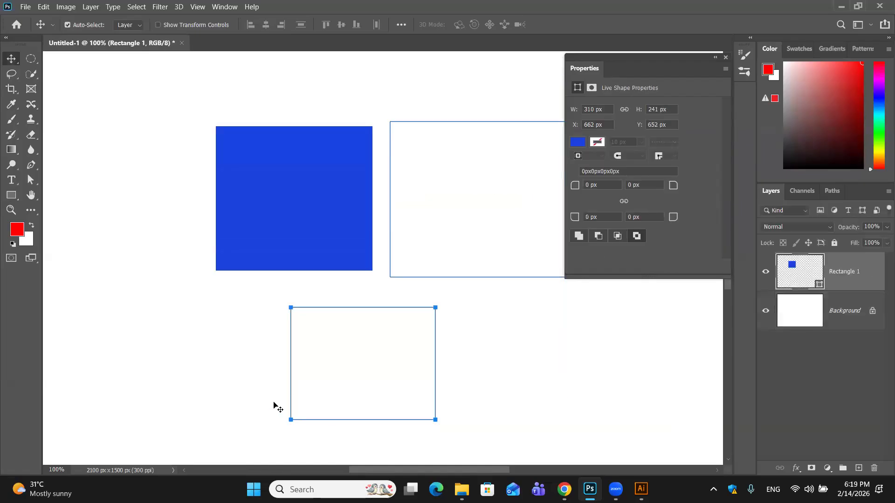
# - Undo the rectangle's last fill changes and the remaining rectangular paths, and delete the Rectangle 1 layer
pyautogui.hotkey('ctrl', 'z')
pyautogui.hotkey('ctrl', 'z')
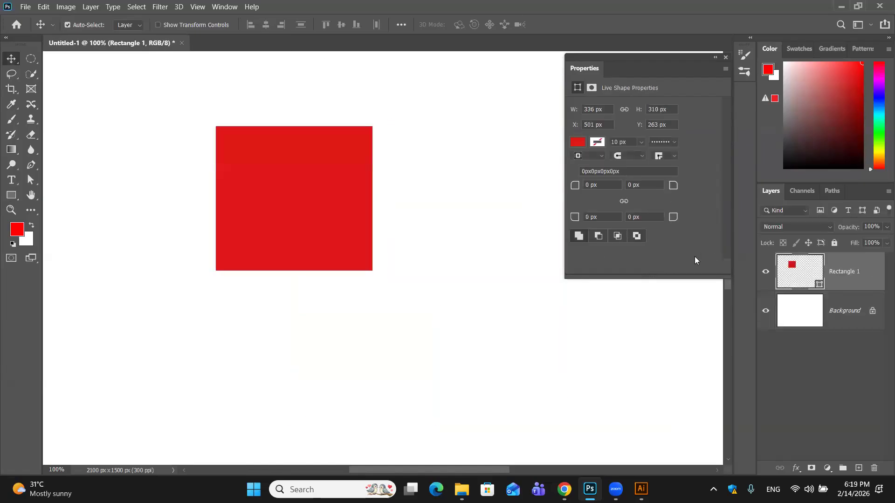
pyautogui.moveTo(871, 285); pyautogui.dragTo(876, 468)
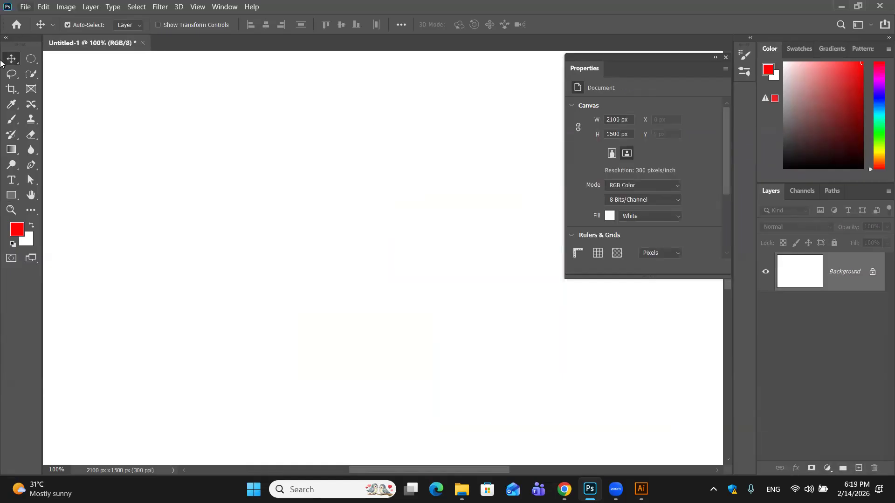
# - Set the Rectangle tool to Pixels mode and draw a red rectangle on the Background layer
pyautogui.click(11, 195)
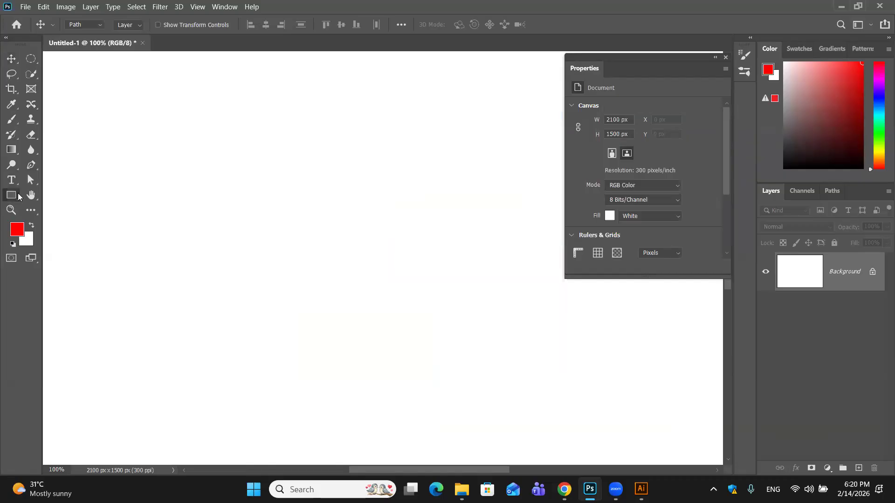
pyautogui.click(100, 24)
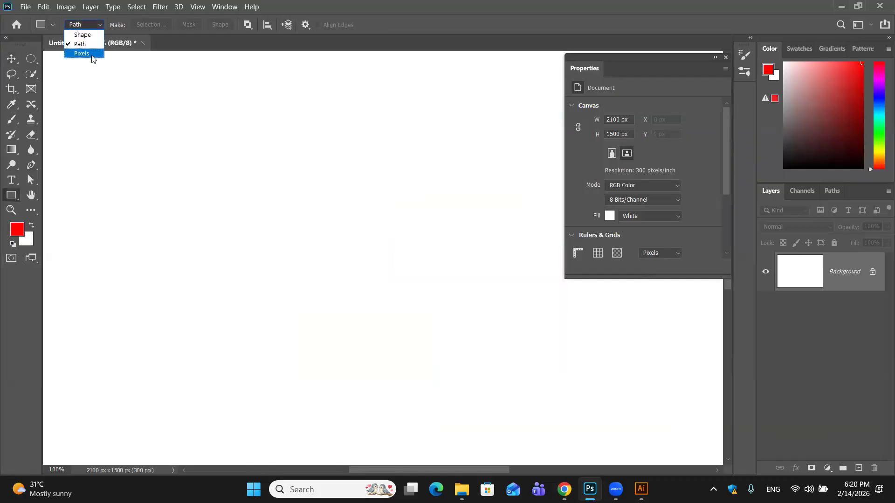
pyautogui.click(91, 56)
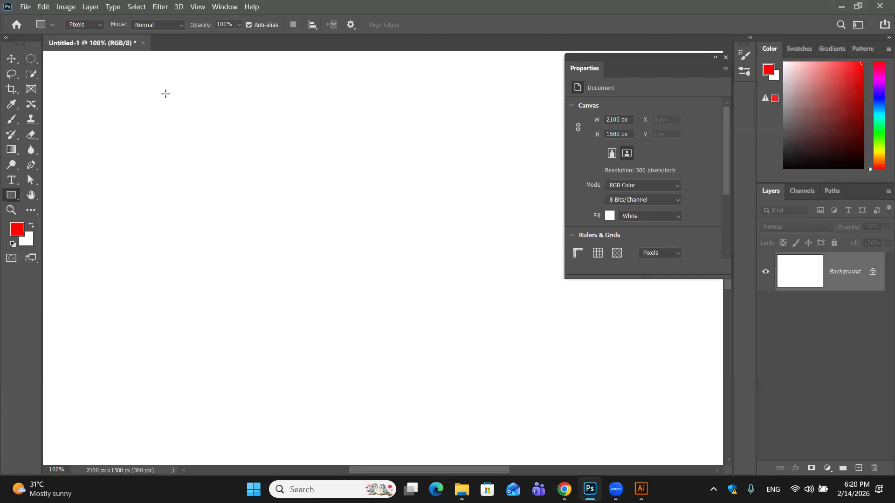
pyautogui.moveTo(165, 90); pyautogui.dragTo(358, 245)
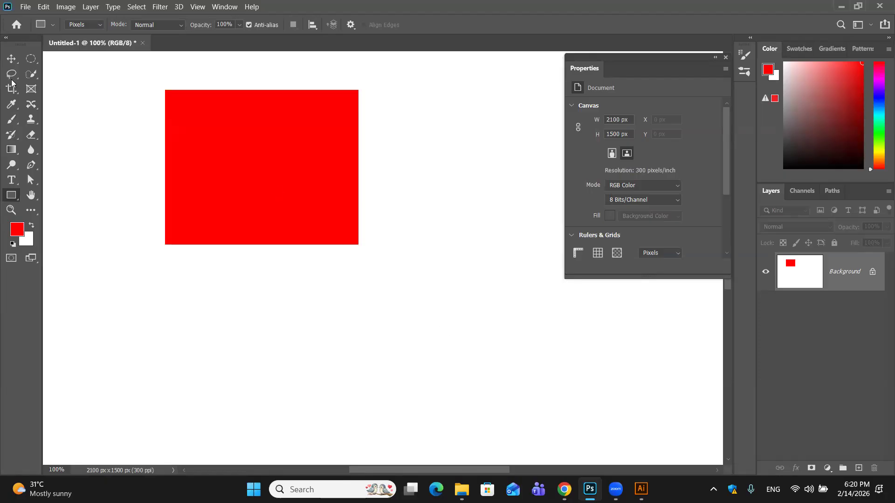
# - Try to move the red pixel rectangle with the Move tool, converting the Background to a normal layer and repositioning it
pyautogui.click(11, 59)
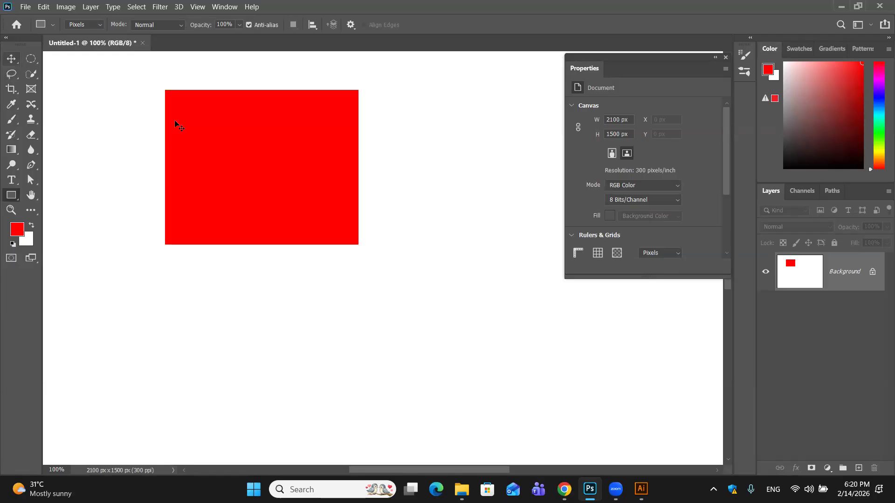
pyautogui.click(232, 177)
pyautogui.click(577, 219)
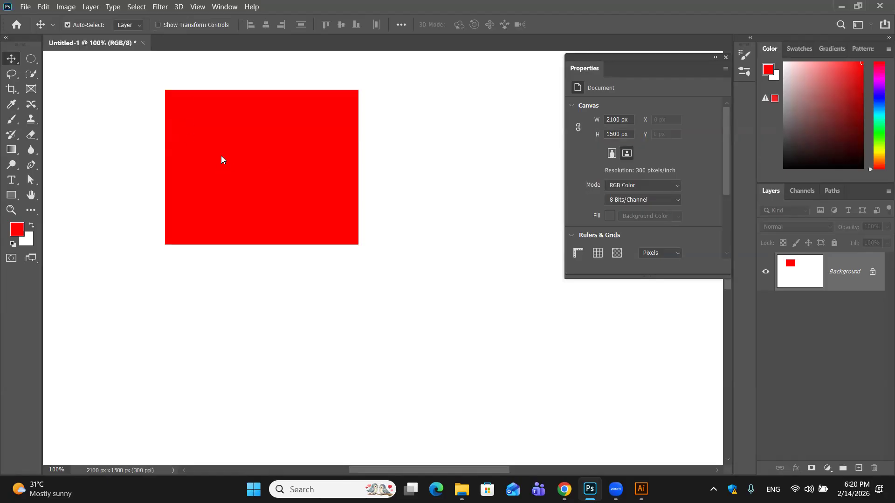
pyautogui.moveTo(221, 156); pyautogui.dragTo(229, 157)
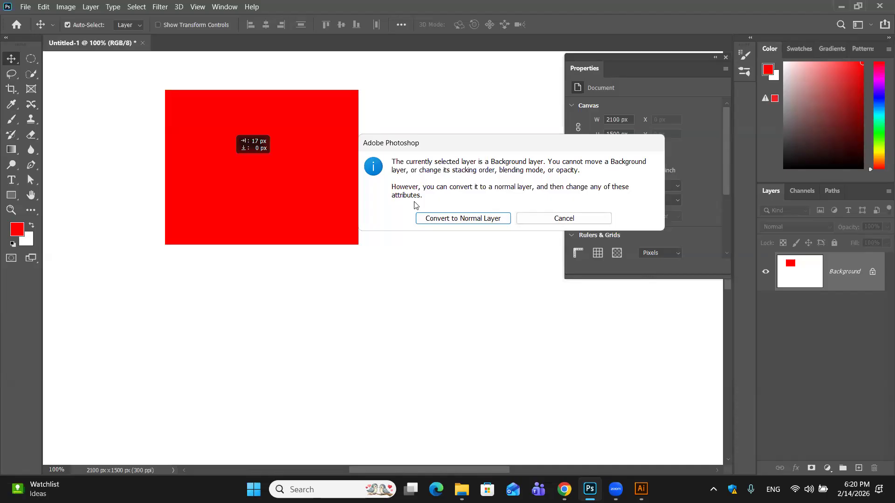
pyautogui.click(479, 221)
pyautogui.moveTo(311, 188); pyautogui.dragTo(292, 239)
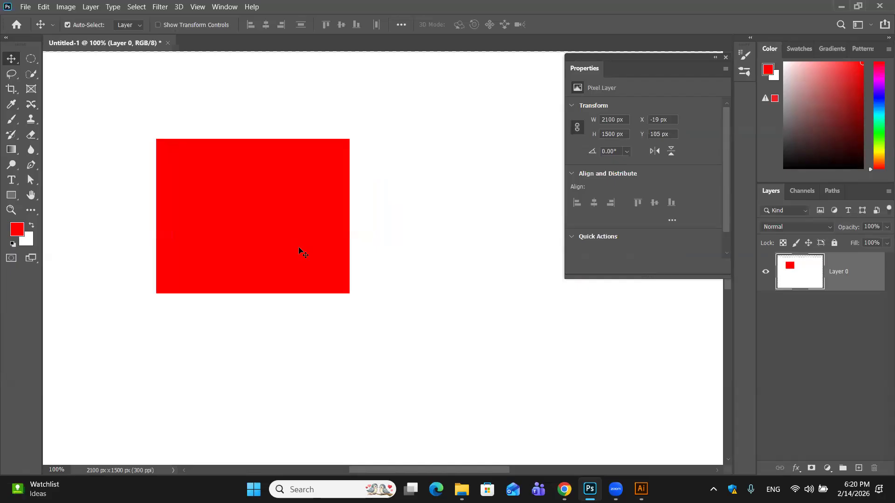
pyautogui.moveTo(374, 271); pyautogui.dragTo(438, 293)
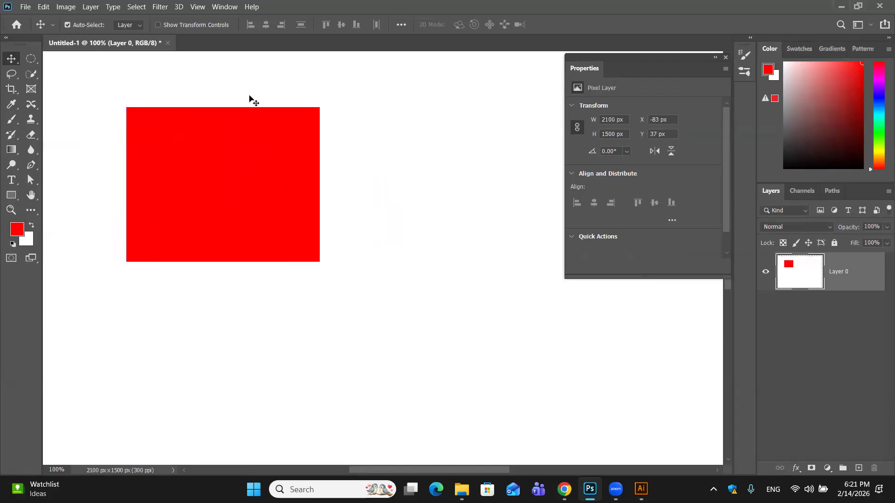
# - Undo the layer moves, the Background conversion and the red pixel rectangle
pyautogui.hotkey('ctrl', 'z')
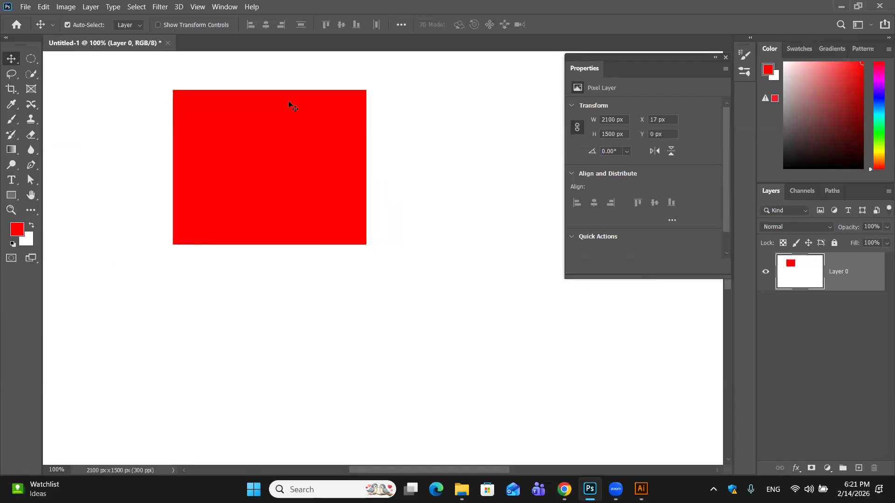
pyautogui.hotkey('ctrl', 'z')
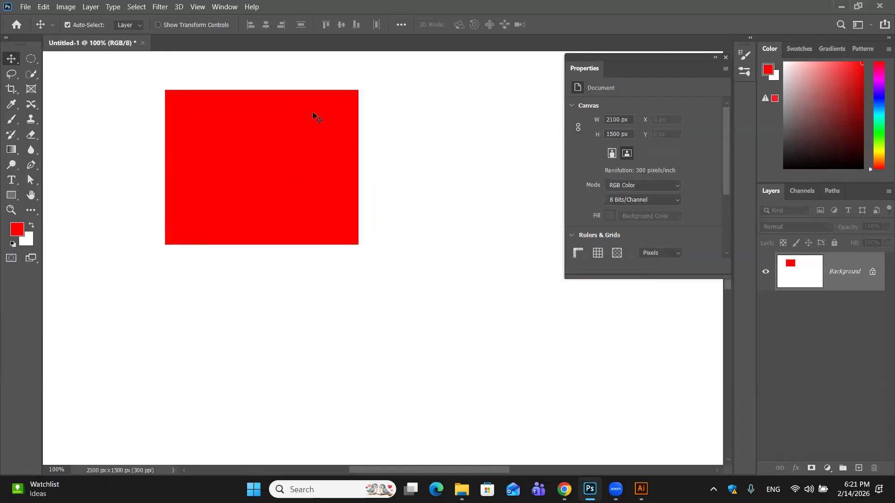
pyautogui.hotkey('ctrl', 'z')
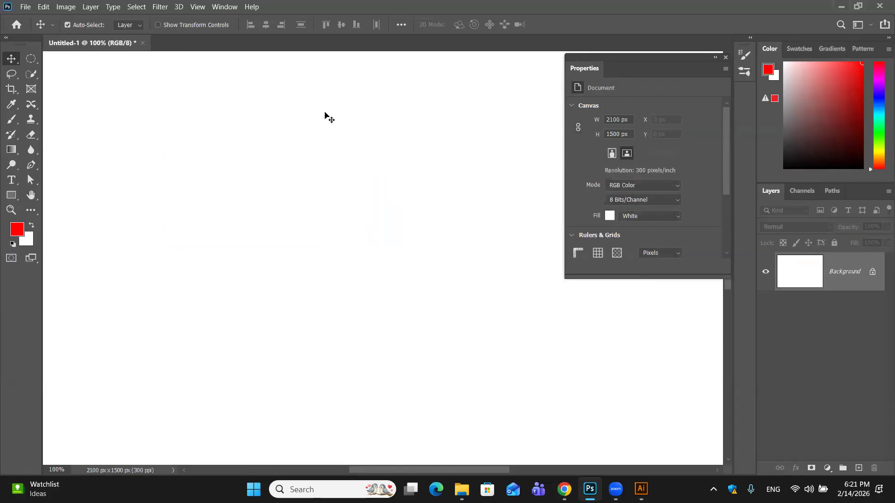
# - Set the Rectangle tool back to Shape mode and close the floating Properties window
pyautogui.click(12, 195)
pyautogui.click(99, 24)
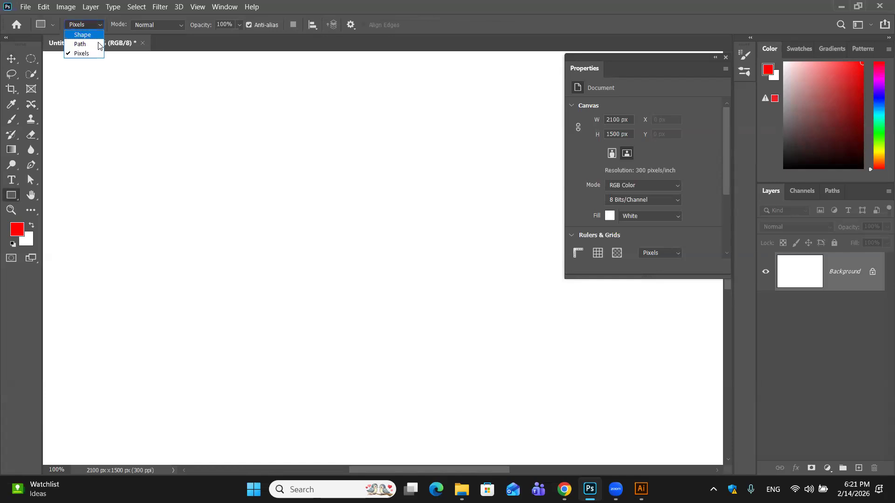
pyautogui.click(100, 34)
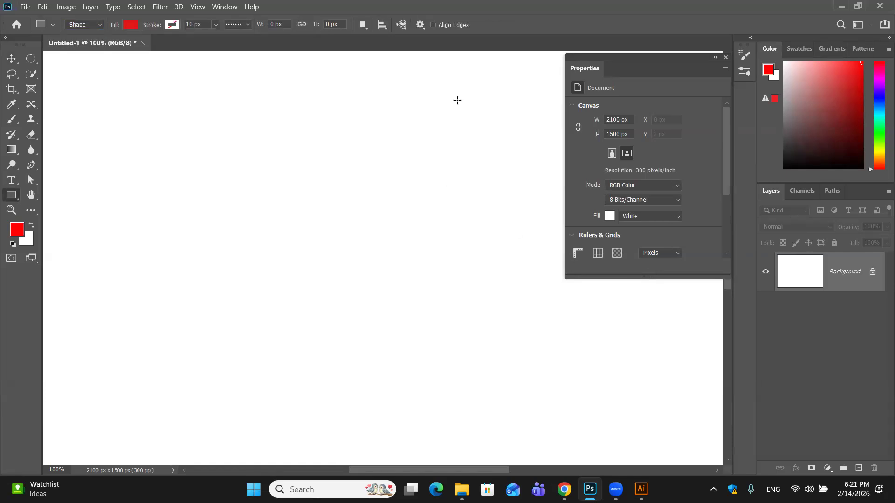
pyautogui.click(726, 58)
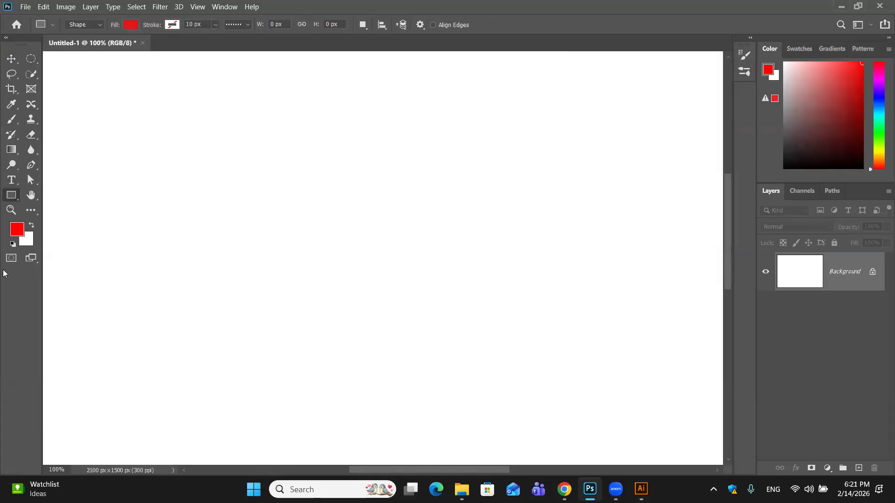
# - Draw a red rounded rectangle about 579 × 524 px with a 10 px corner radius
pyautogui.rightClick(14, 200)
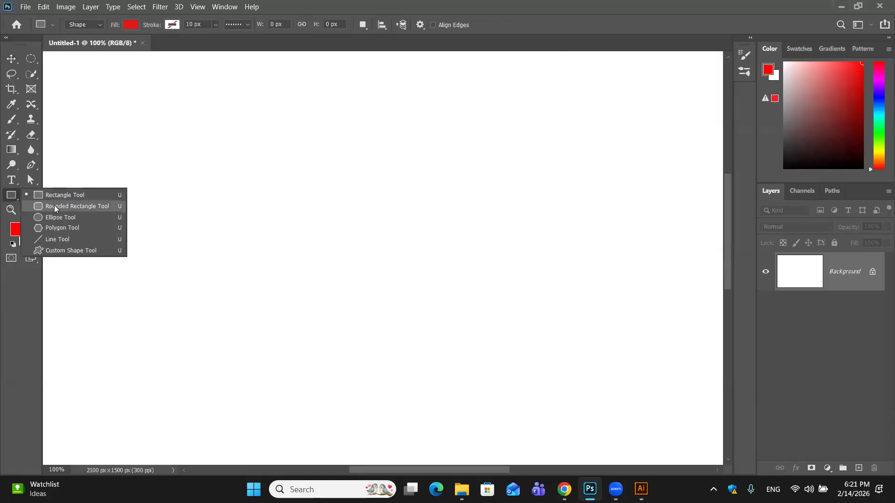
pyautogui.click(54, 207)
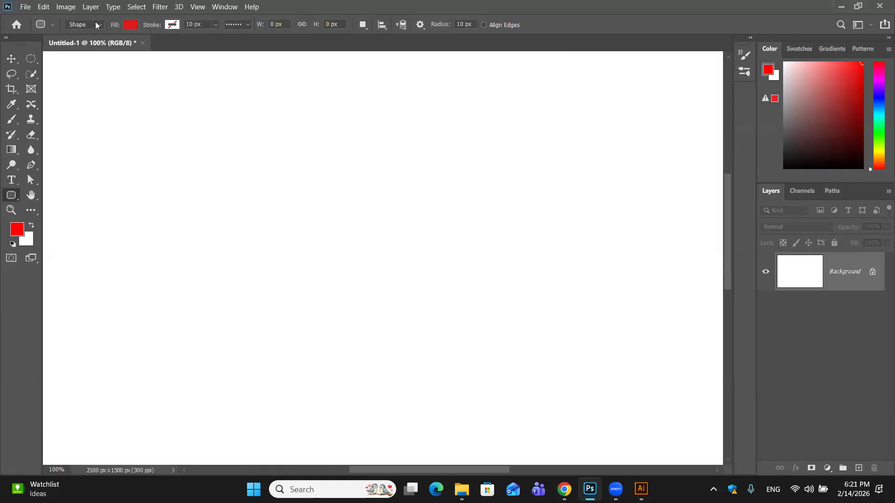
pyautogui.moveTo(423, 370); pyautogui.dragTo(428, 368)
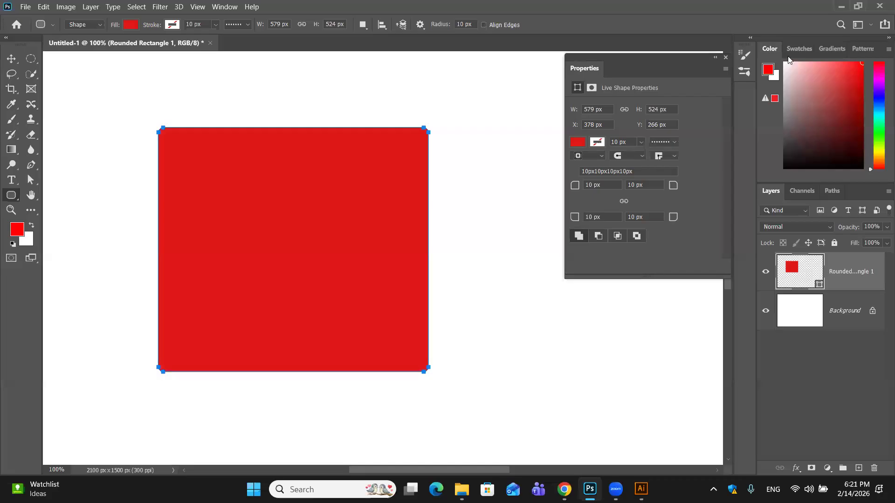
# - Change the rounded rectangle's fill to dark red 871212, cancelling any new rounded rectangle creation
pyautogui.click(676, 141)
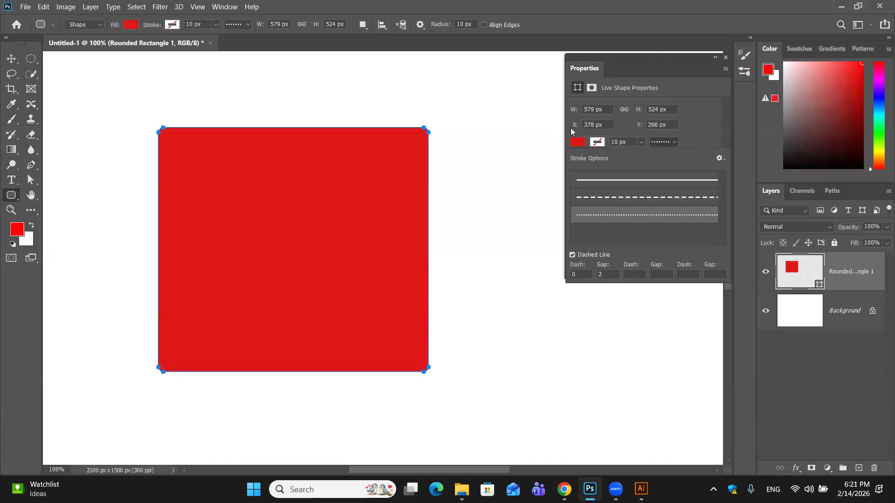
pyautogui.click(582, 143)
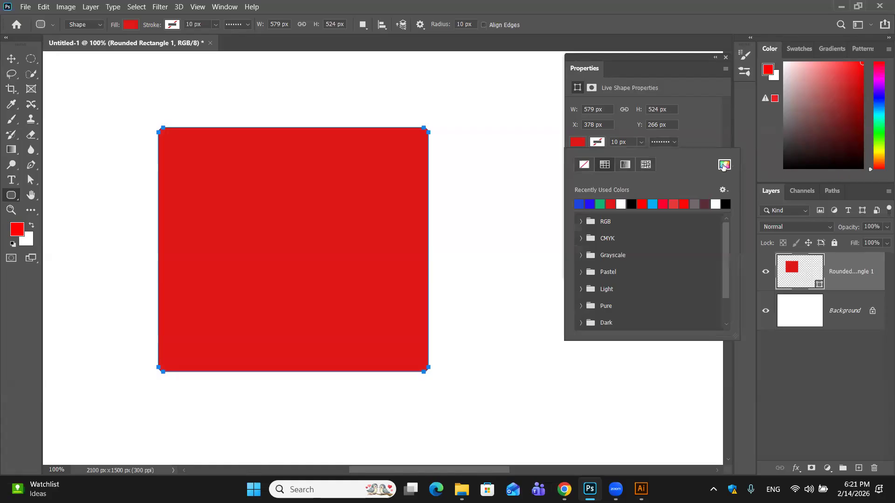
pyautogui.click(724, 165)
pyautogui.click(528, 184)
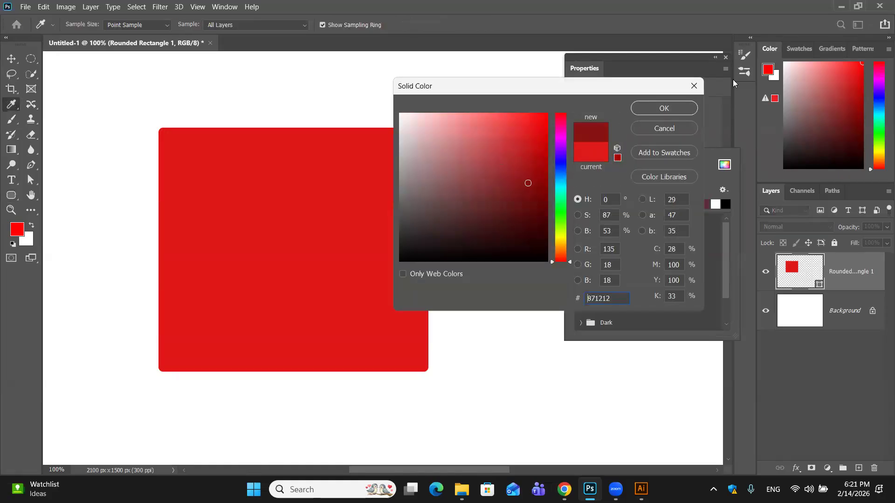
pyautogui.click(664, 109)
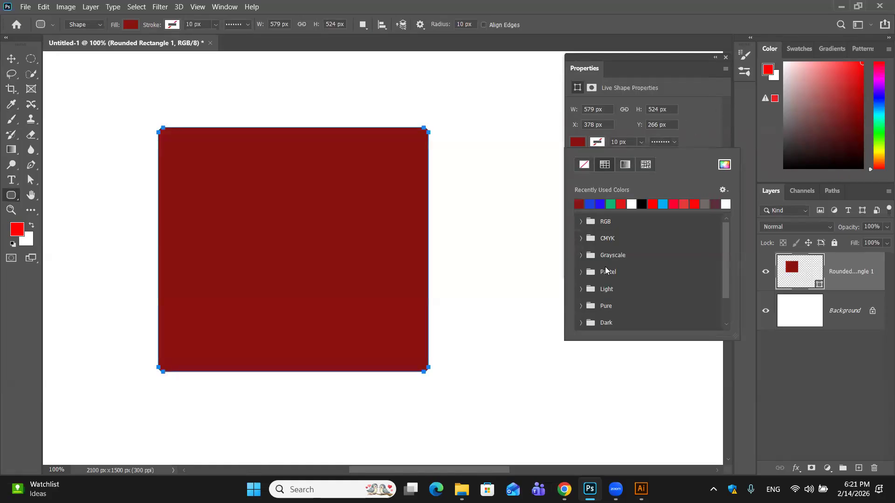
pyautogui.click(539, 202)
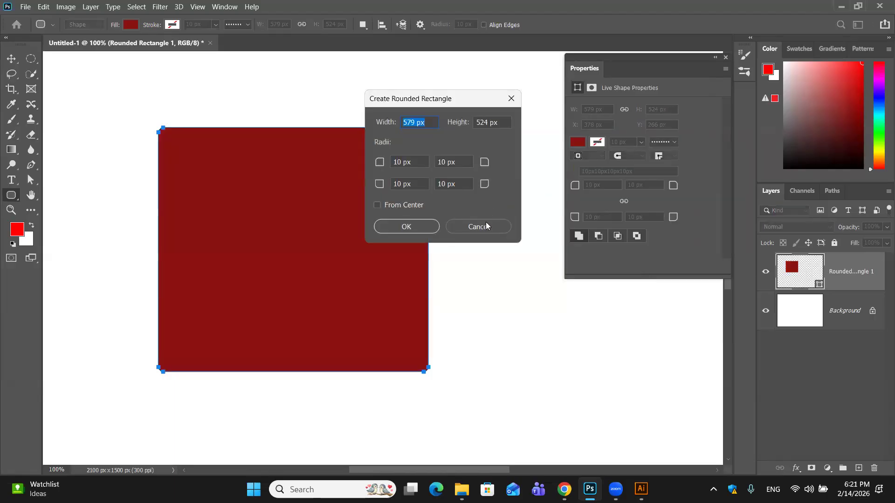
pyautogui.click(507, 232)
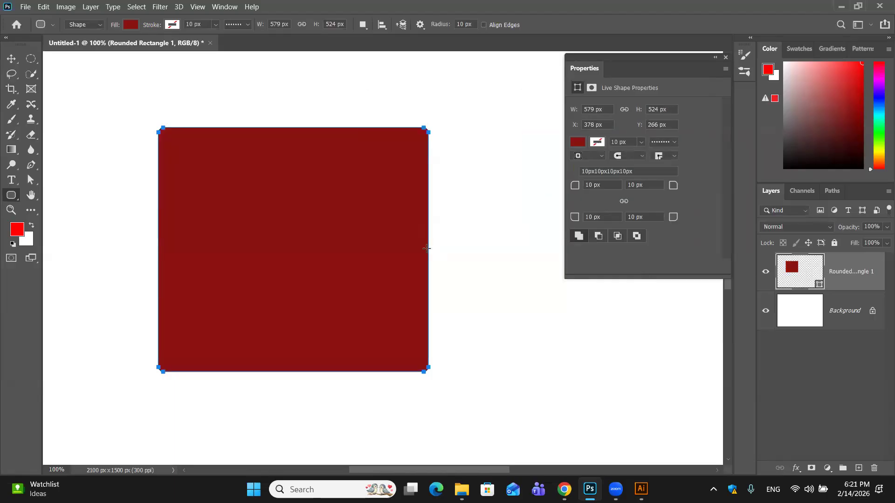
# - Draw a second rounded rectangle about 347 × 341 px overlapping the first and try the subtract, intersect and exclude path operations on it
pyautogui.moveTo(330, 253); pyautogui.dragTo(492, 413)
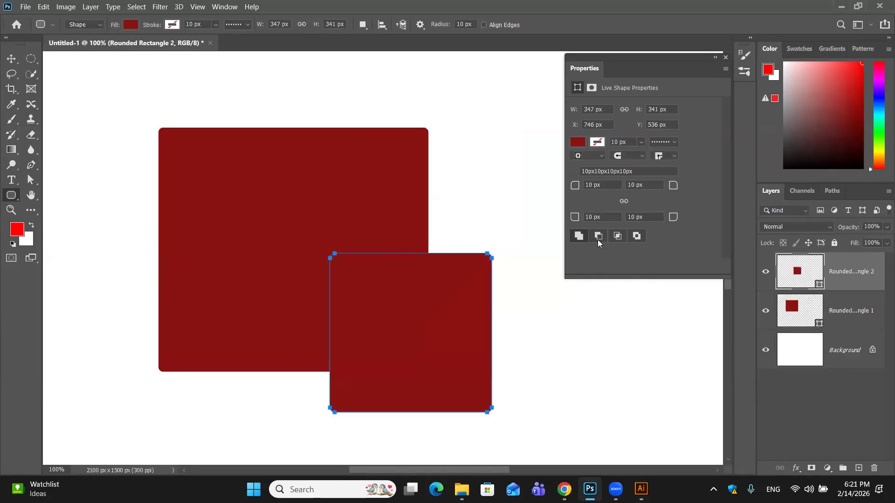
pyautogui.click(598, 240)
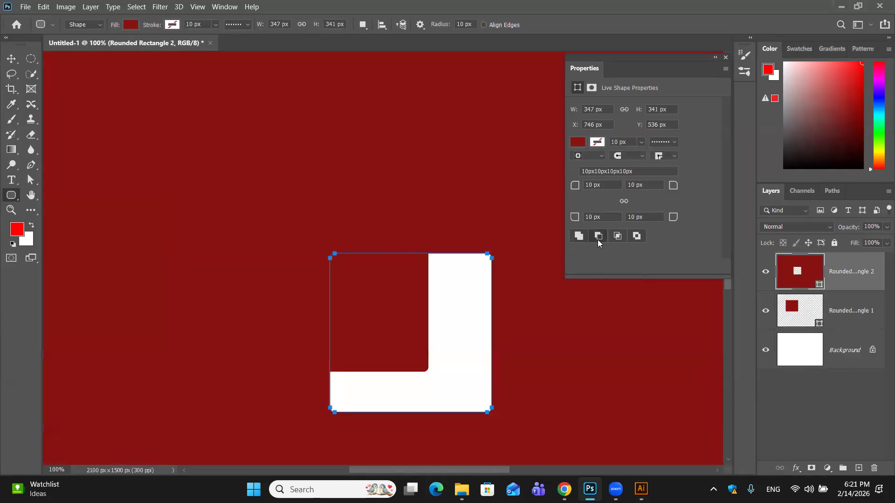
pyautogui.click(621, 240)
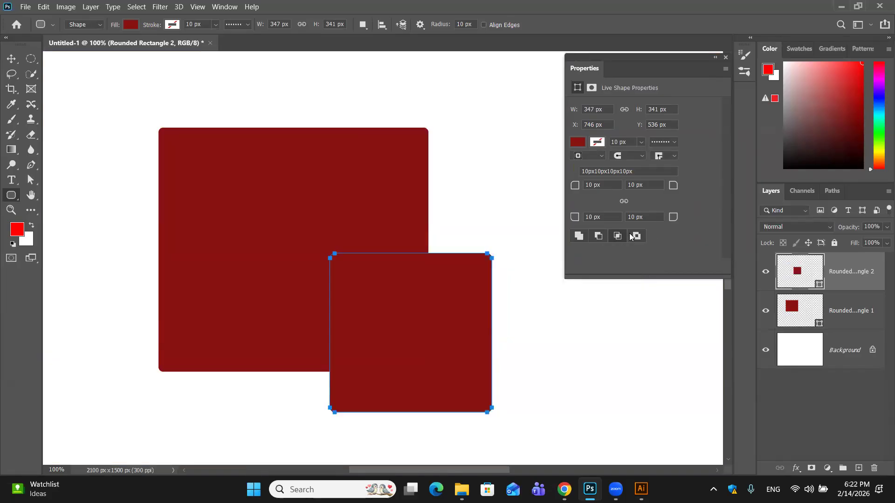
pyautogui.click(637, 237)
pyautogui.click(615, 236)
pyautogui.click(635, 238)
# - Move the larger rounded rectangle slightly upward to X 391 px, Y 226 px, and delete both rounded rectangle layers
pyautogui.click(11, 58)
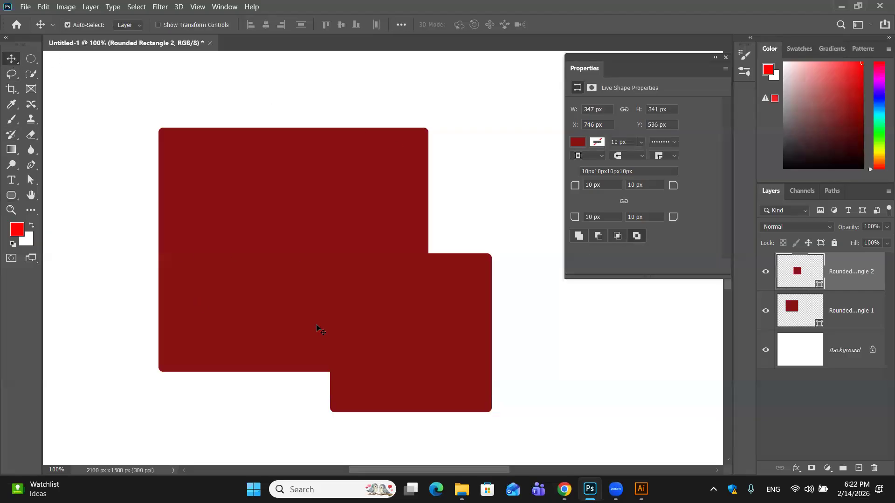
pyautogui.moveTo(310, 321)
pyautogui.mouseDown()
pyautogui.moveTo(340, 245)
pyautogui.moveTo(320, 312)
pyautogui.mouseUp()
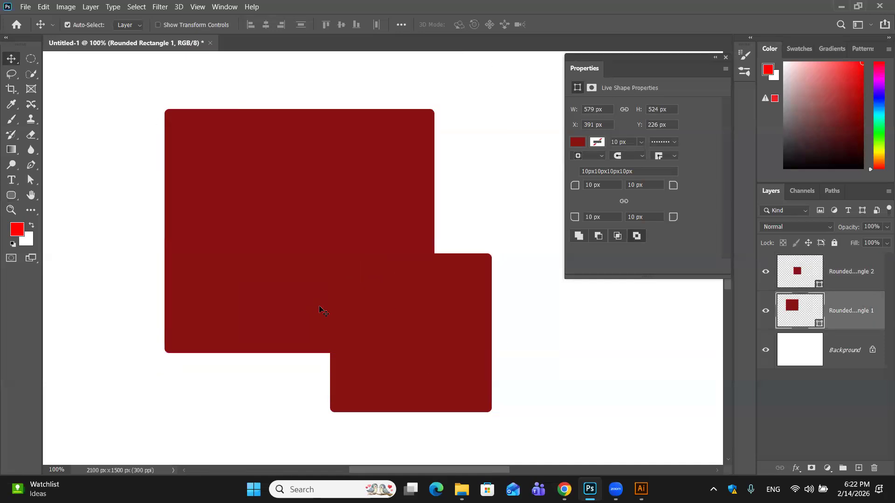
pyautogui.moveTo(856, 280); pyautogui.dragTo(874, 468)
pyautogui.moveTo(863, 282); pyautogui.dragTo(875, 468)
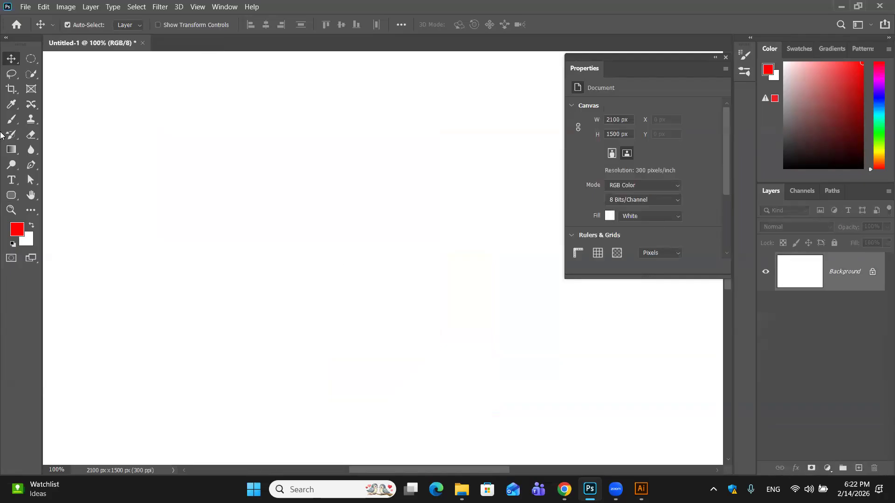
# - Draw a red ellipse about 490 × 478 px with the Ellipse Tool in Shape mode
pyautogui.click(11, 195)
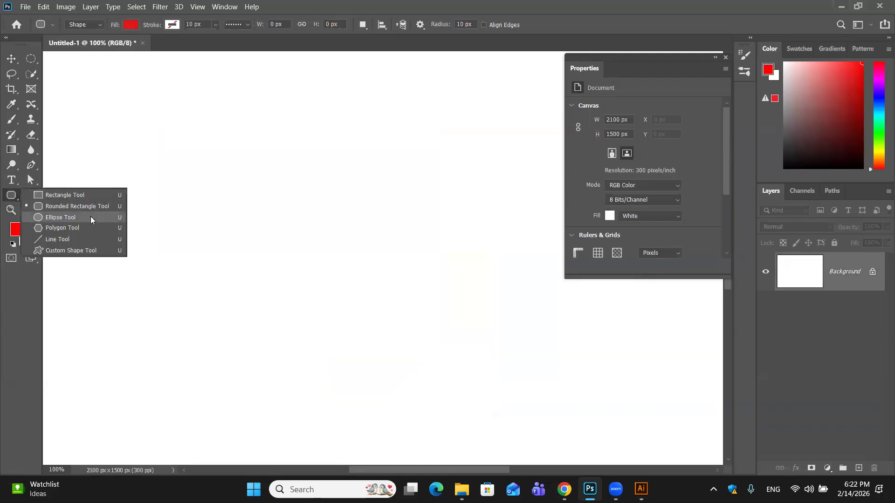
pyautogui.click(91, 217)
pyautogui.moveTo(194, 111); pyautogui.dragTo(419, 330)
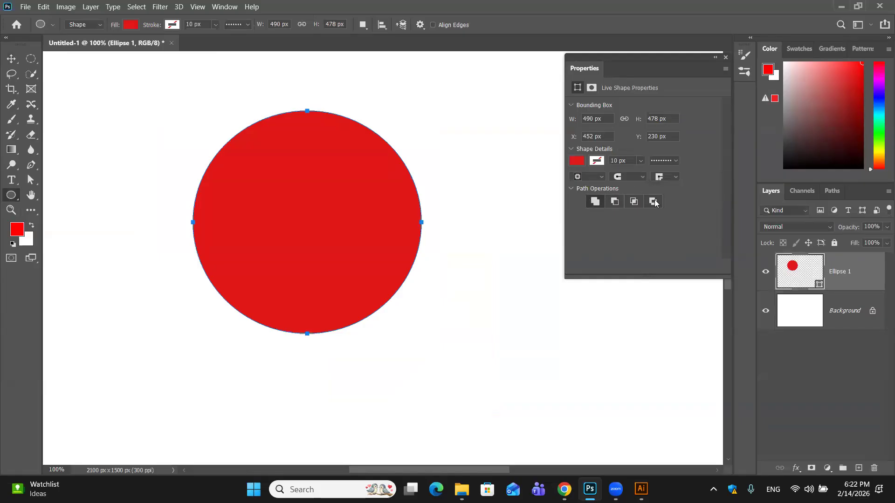
# - View the ellipse's stroke alignment options and delete the Ellipse 1 layer
pyautogui.click(601, 180)
pyautogui.click(454, 221)
pyautogui.moveTo(875, 280); pyautogui.dragTo(874, 468)
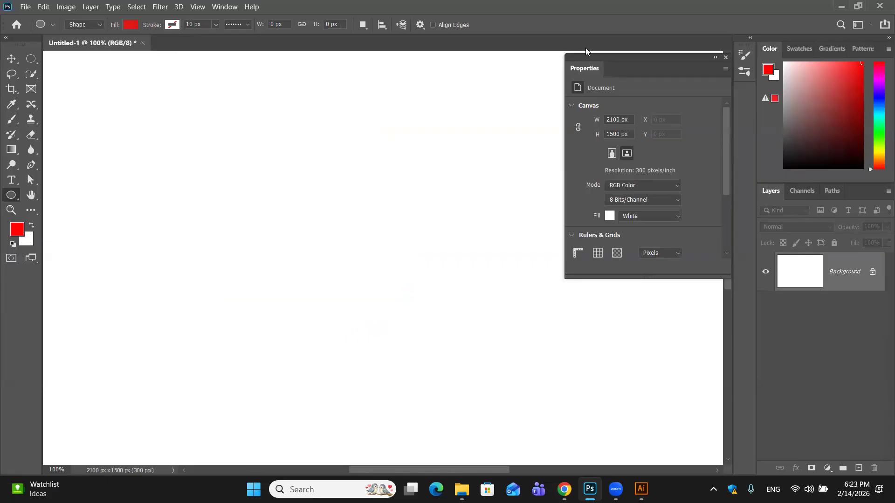
# - Draw a red triangle about 375 × 326 px with the Polygon Tool at 3 sides and move it down the canvas into full view
pyautogui.click(725, 57)
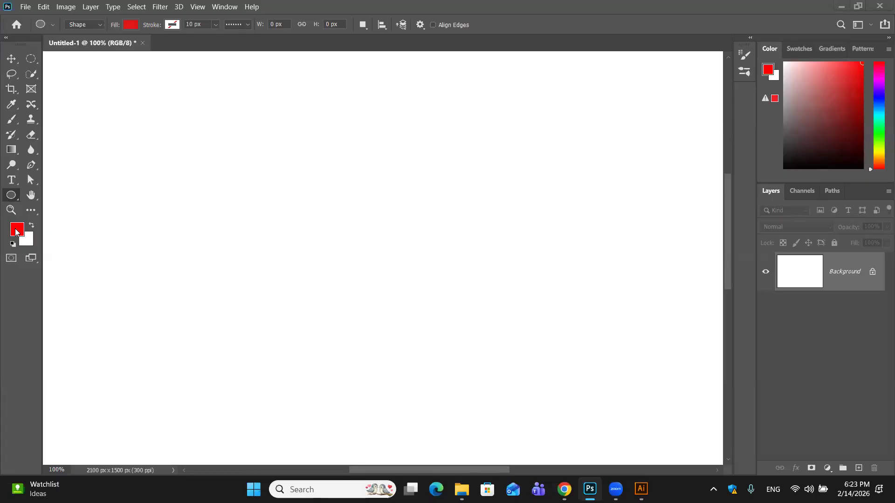
pyautogui.rightClick(17, 202)
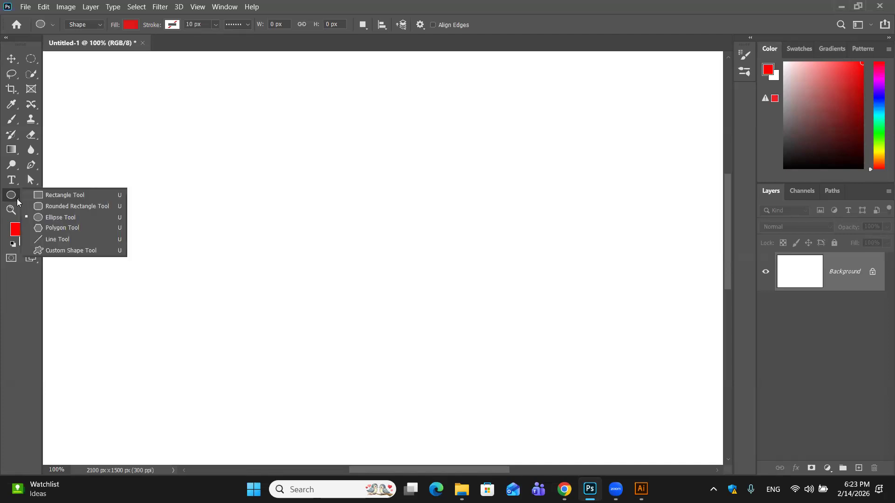
pyautogui.click(49, 228)
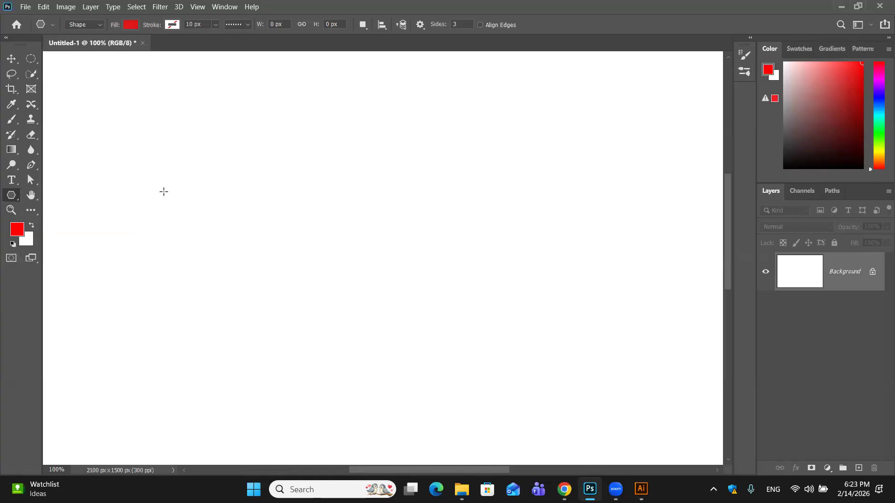
pyautogui.moveTo(228, 120); pyautogui.dragTo(248, 124)
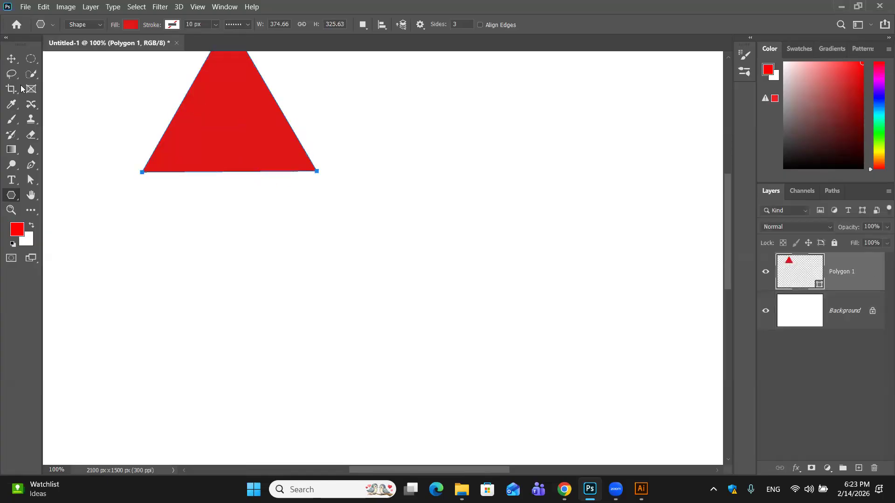
pyautogui.click(13, 59)
pyautogui.moveTo(200, 110); pyautogui.dragTo(210, 214)
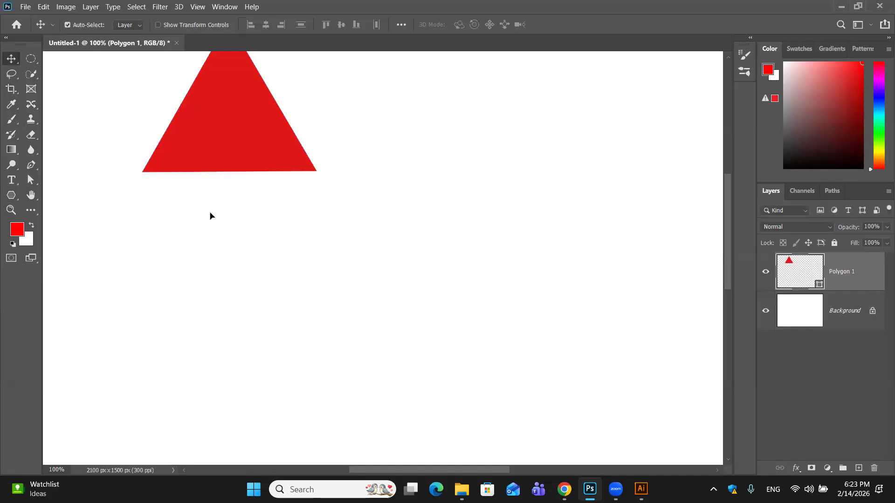
# - Set the triangle's stroke type to a solid line and its stroke colour to none
pyautogui.click(12, 194)
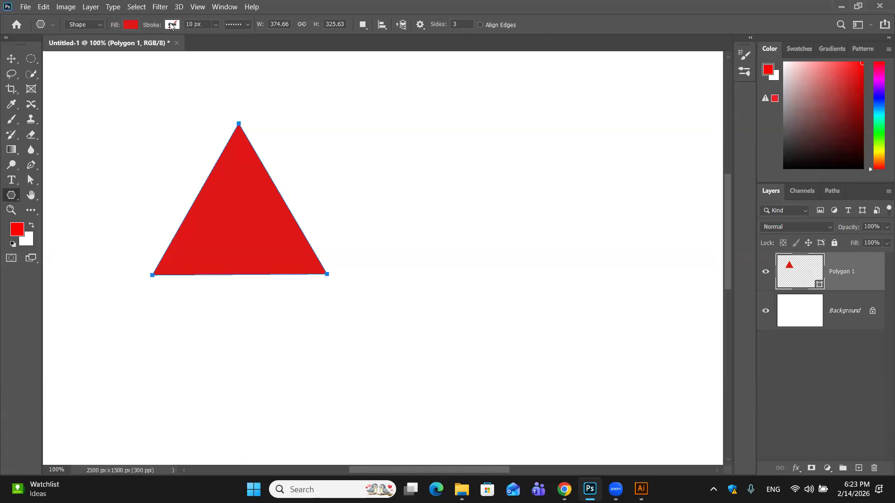
pyautogui.click(249, 23)
pyautogui.click(241, 60)
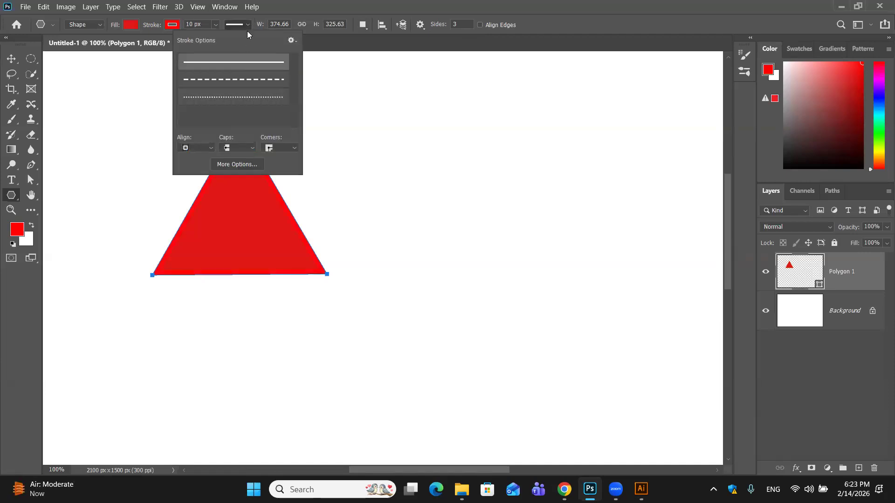
pyautogui.click(172, 25)
pyautogui.click(104, 46)
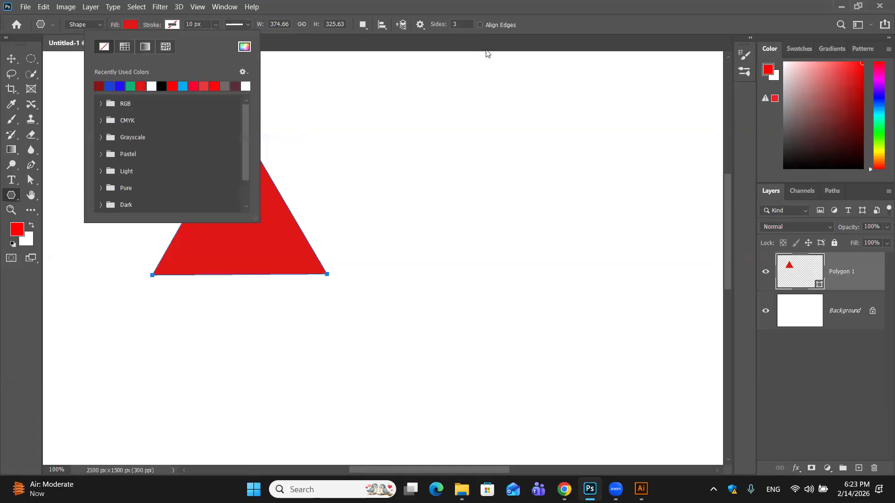
# - Draw a red octagon about 170 × 170 px with the polygon sides set to 8 and move it beside the triangle
pyautogui.click(457, 25)
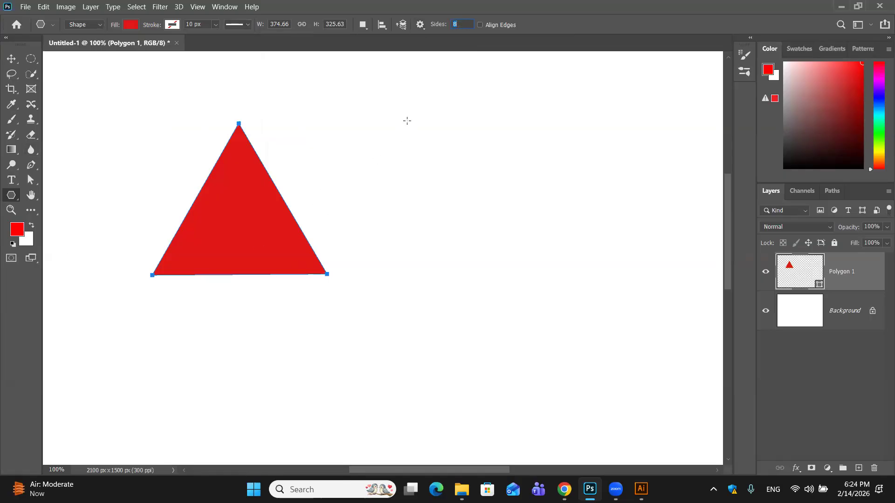
pyautogui.moveTo(380, 143); pyautogui.dragTo(349, 108)
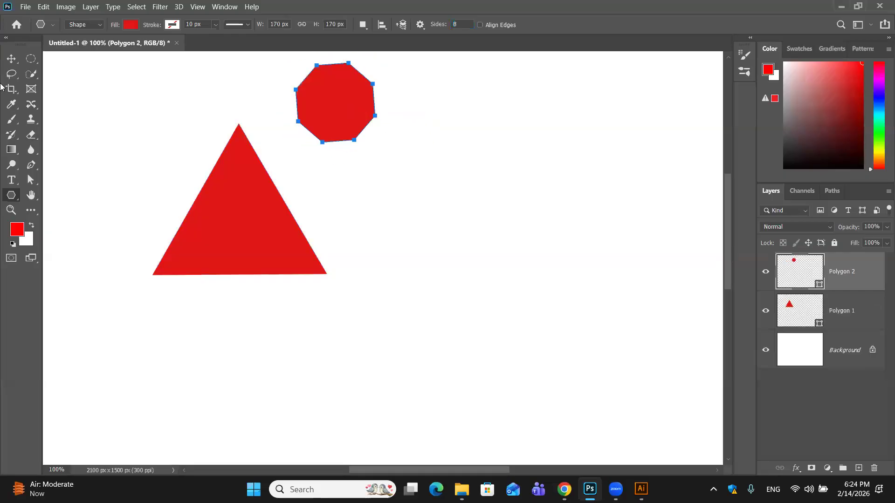
pyautogui.click(11, 58)
pyautogui.moveTo(371, 100); pyautogui.dragTo(446, 192)
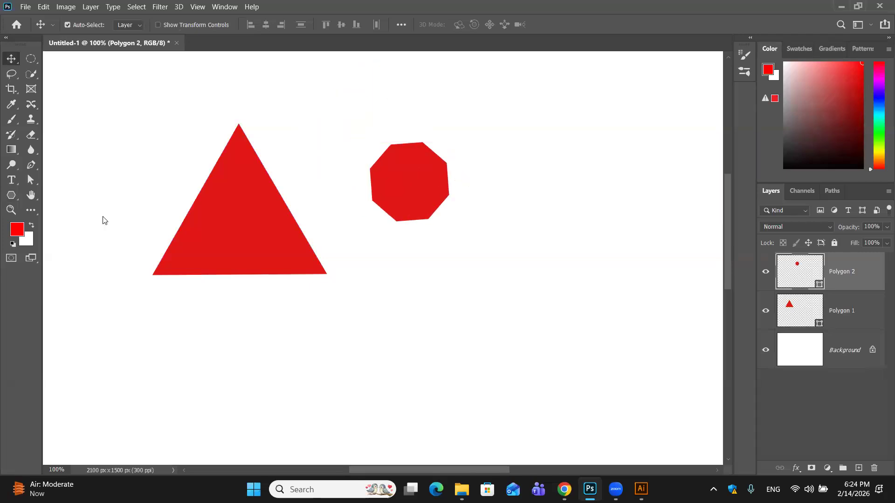
# - Set the polygon sides to 6 and draw a red hexagon about 188 × 217 px above and right of the octagon
pyautogui.click(12, 198)
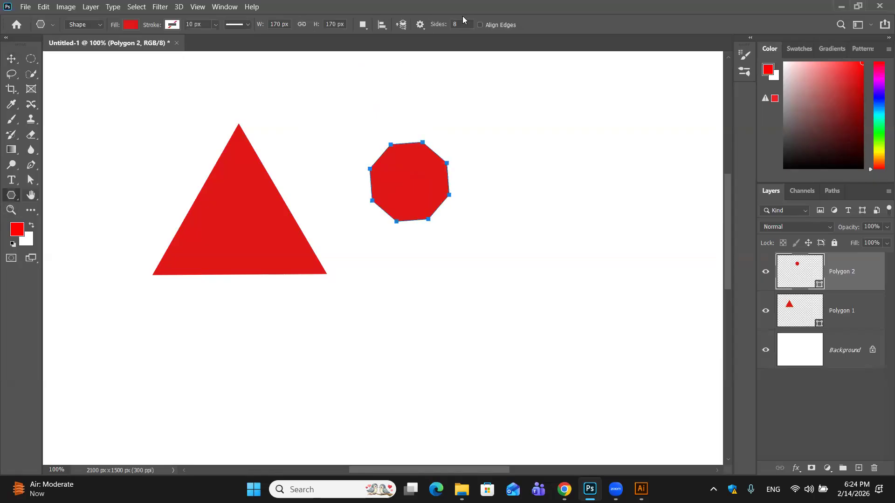
pyautogui.write('6')
pyautogui.moveTo(481, 112); pyautogui.dragTo(524, 142)
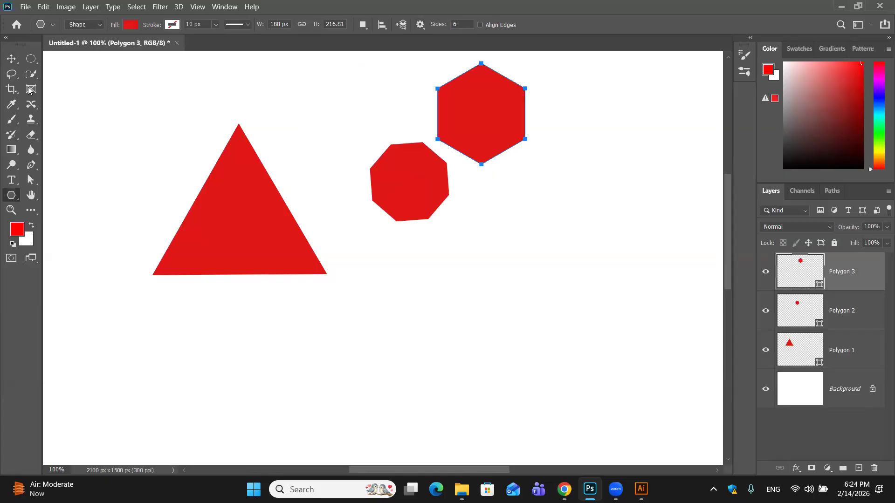
# - Delete the three polygon layers, Polygon 1, Polygon 2 and Polygon 3
pyautogui.click(11, 58)
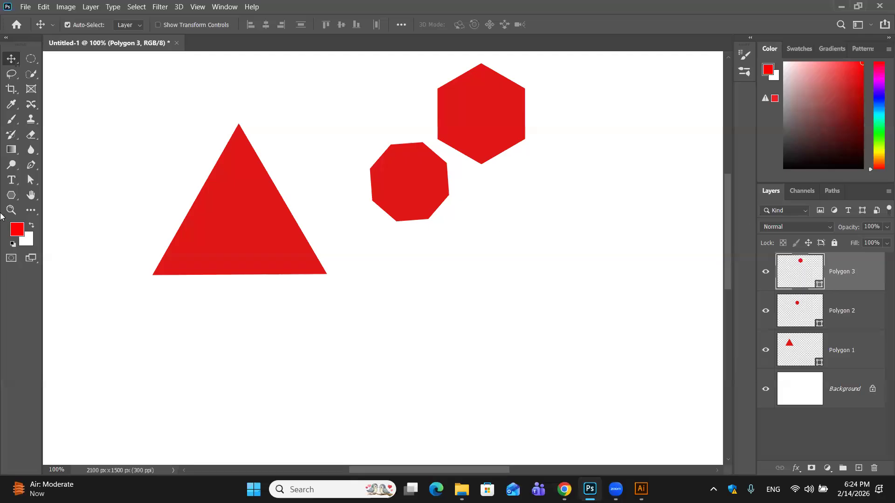
pyautogui.click(19, 201)
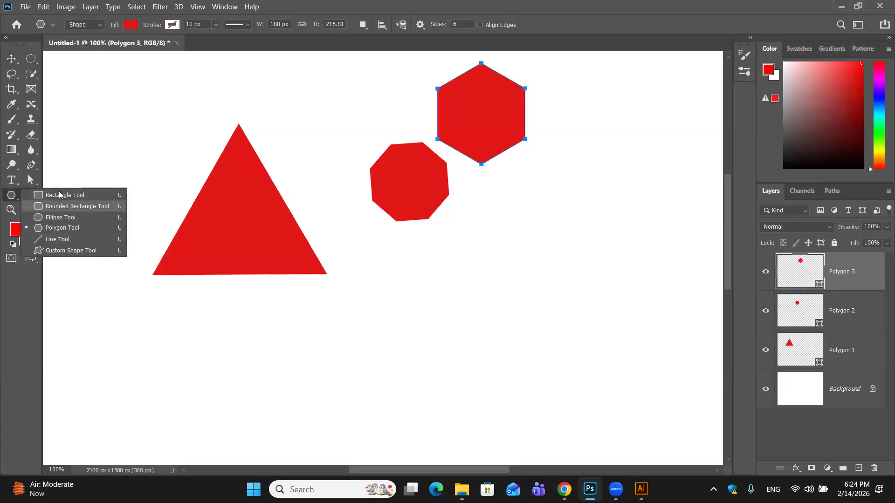
pyautogui.click(11, 59)
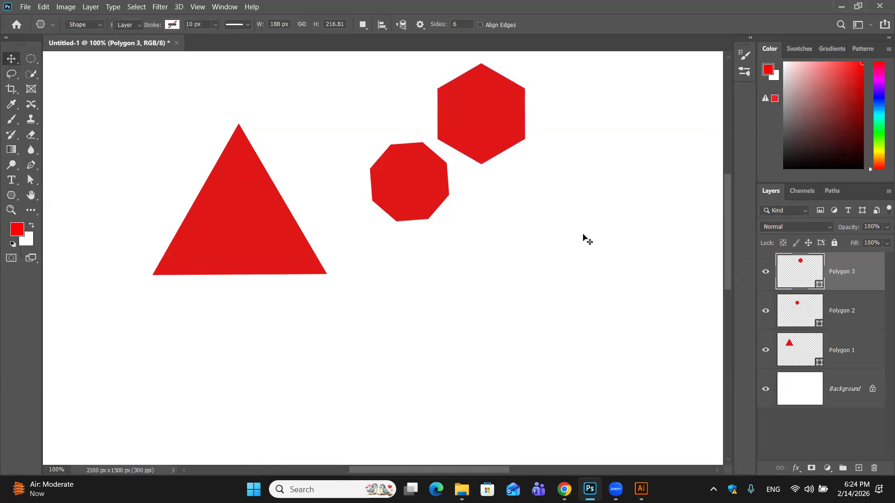
pyautogui.keyDown('shift'); pyautogui.click(862, 354); pyautogui.keyUp('shift')
pyautogui.click(874, 468)
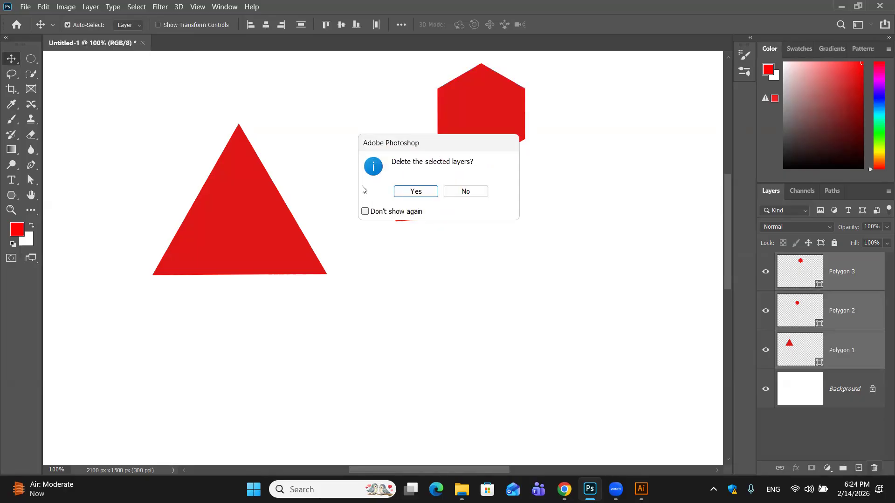
pyautogui.click(425, 195)
# - Draw a horizontal line about 833 px long and a crossing vertical line about 434 px long with the Line Tool at 1 px weight
pyautogui.click(17, 200)
pyautogui.rightClick(18, 203)
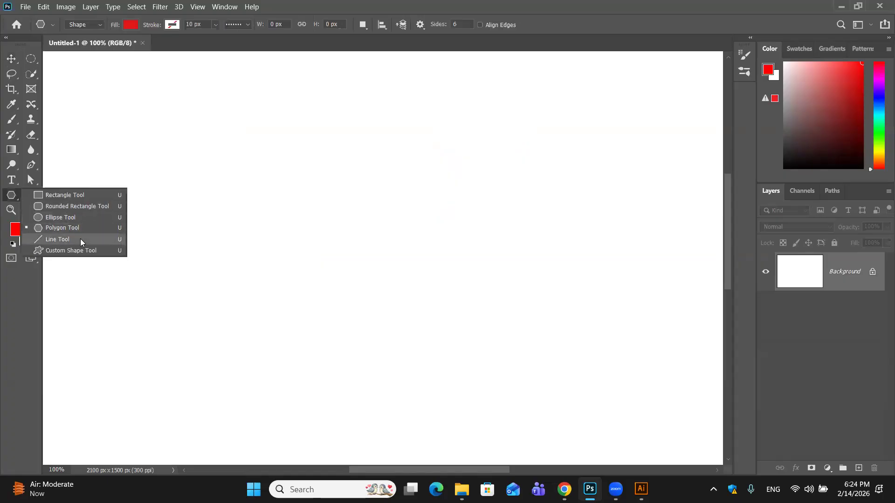
pyautogui.click(80, 238)
pyautogui.moveTo(138, 172); pyautogui.dragTo(527, 173)
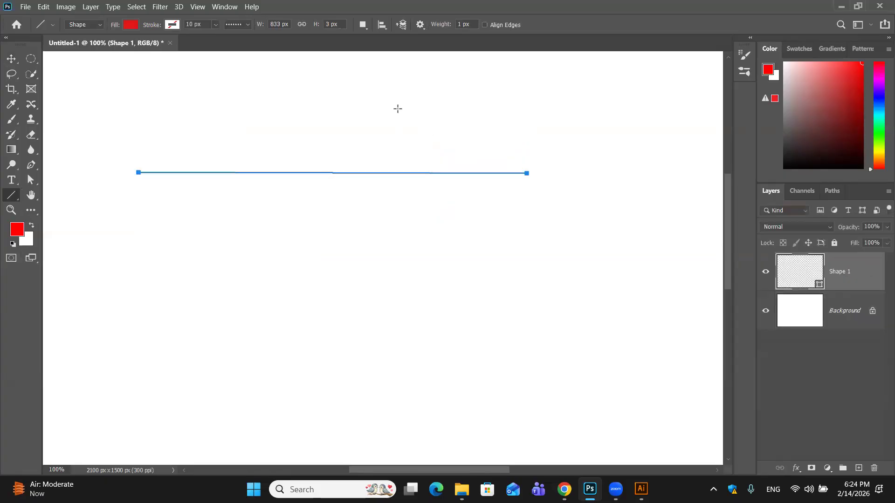
pyautogui.moveTo(398, 108); pyautogui.dragTo(399, 311)
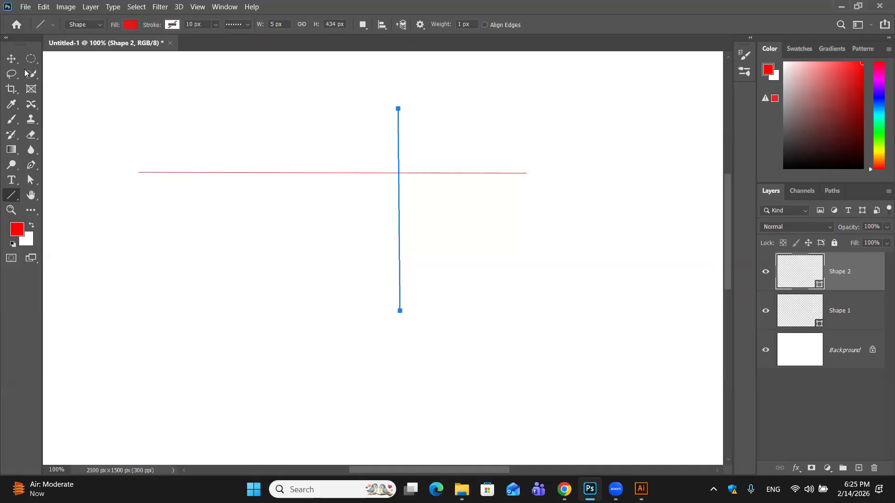
# - Delete both line layers, Shape 1 and Shape 2
pyautogui.click(11, 58)
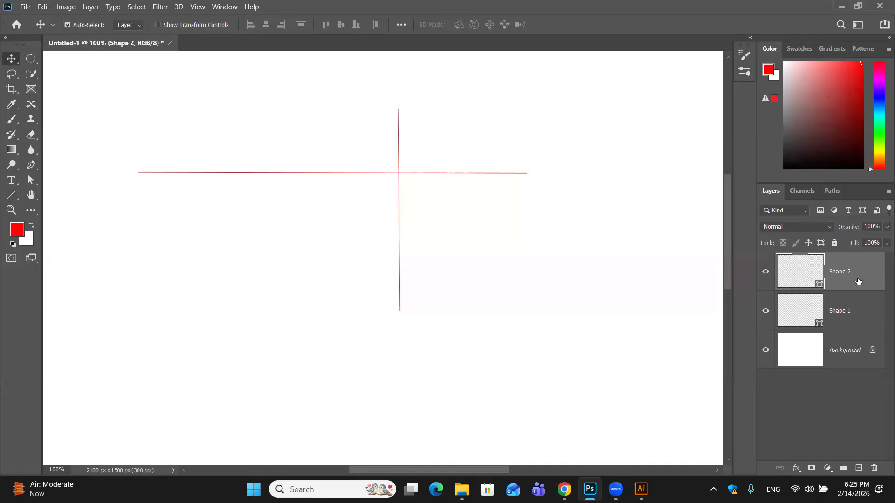
pyautogui.keyDown('shift'); pyautogui.click(856, 311); pyautogui.keyUp('shift')
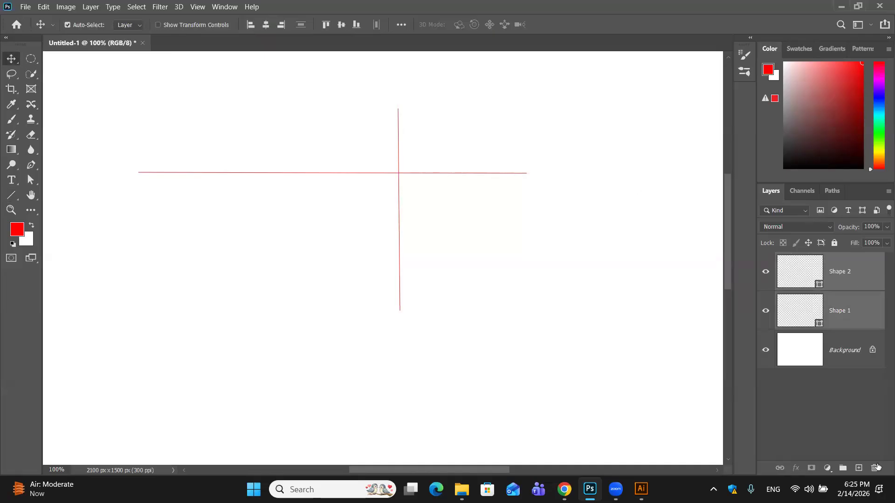
pyautogui.click(874, 467)
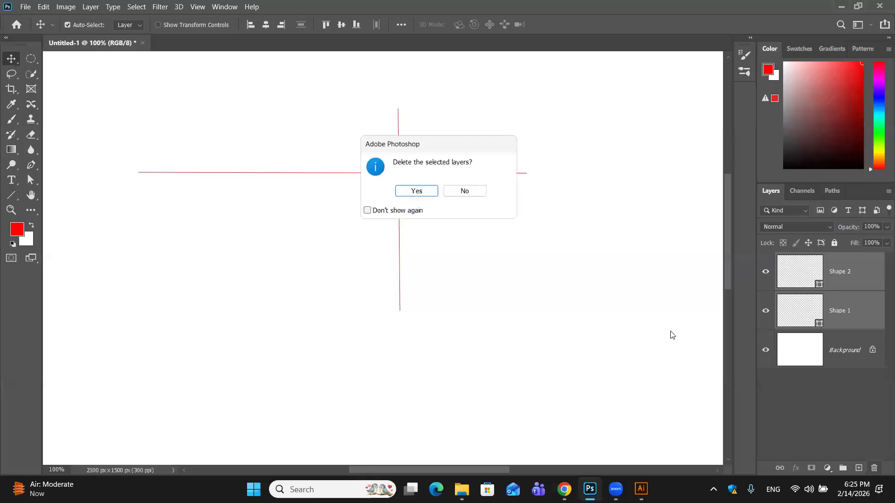
pyautogui.click(425, 195)
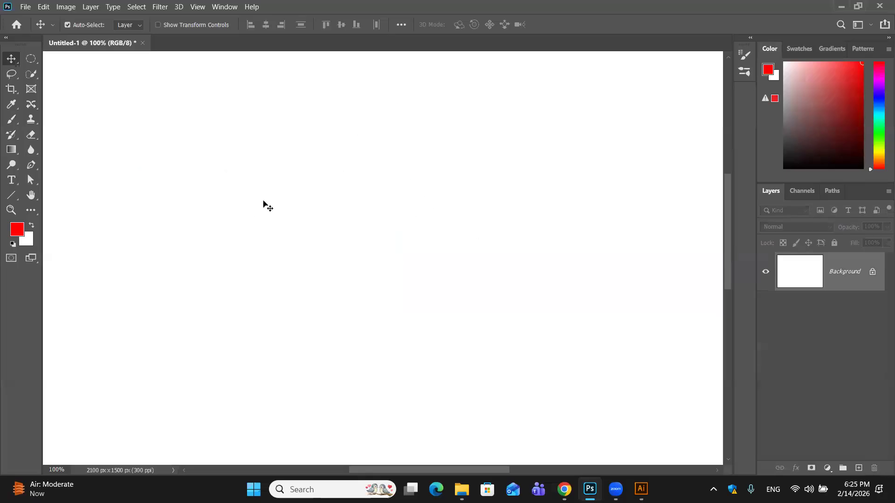
# - Activate the Custom Shape Tool, view the shape picker's options and open the shape import dialog without importing anything
pyautogui.click(11, 195)
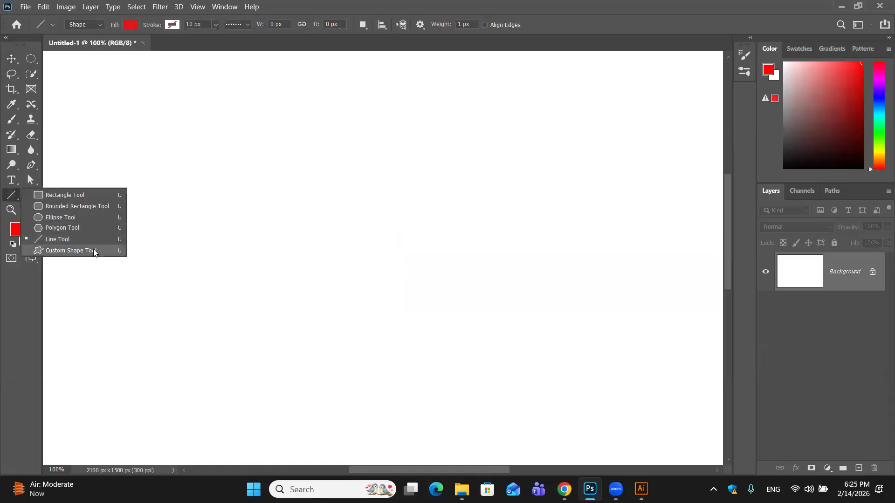
pyautogui.click(94, 252)
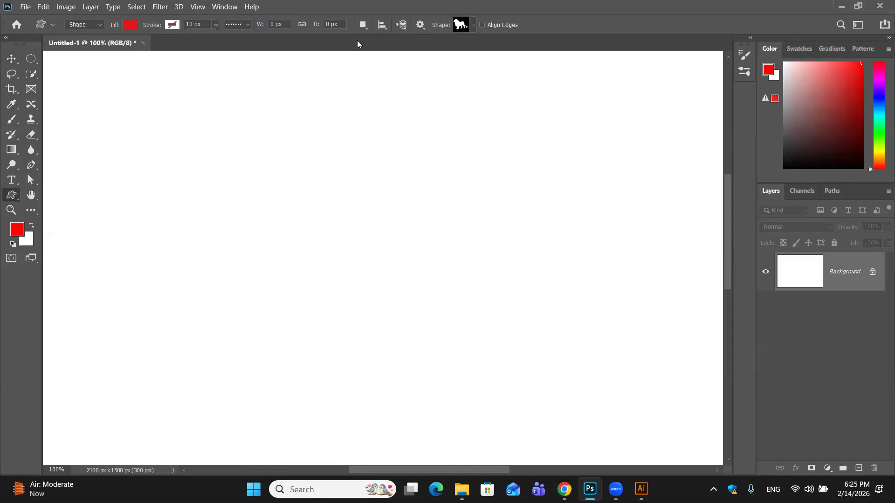
pyautogui.click(474, 27)
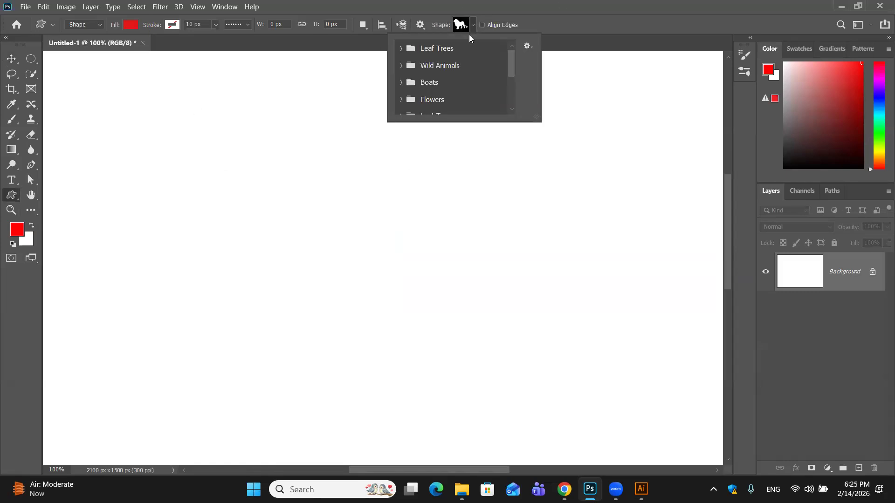
pyautogui.click(525, 45)
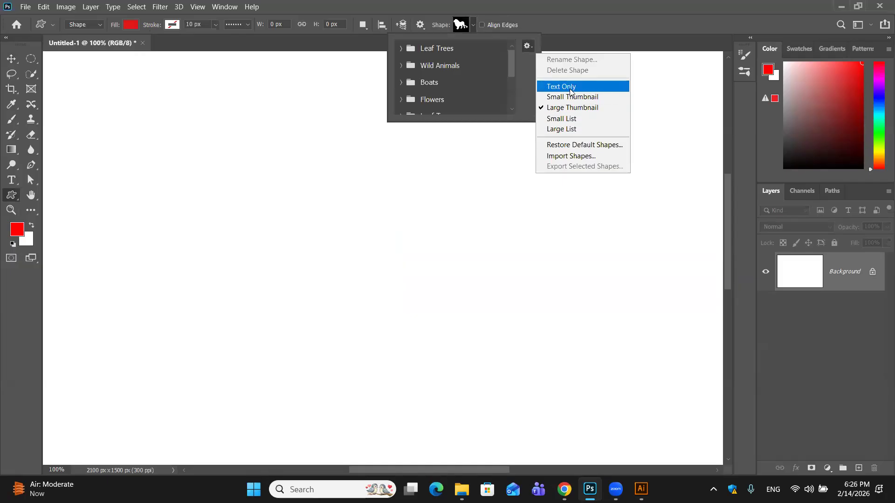
pyautogui.click(565, 157)
pyautogui.click(795, 291)
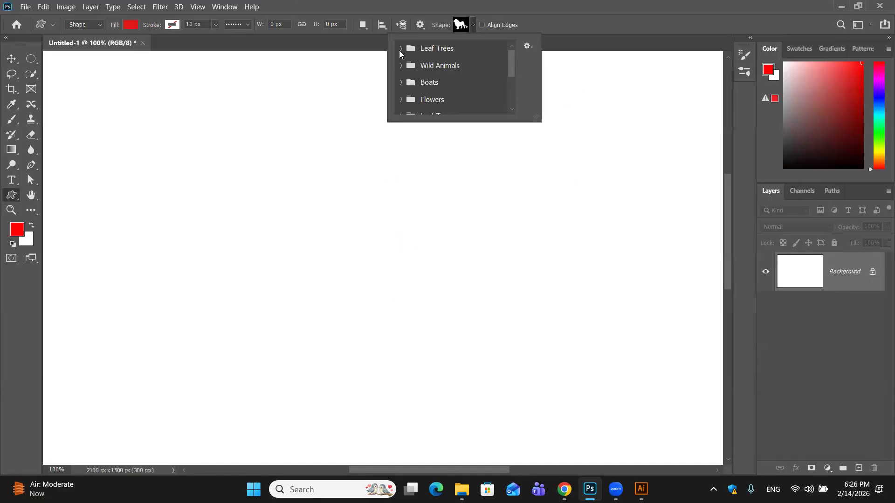
# - Draw a red tree about 373 × 397 px using the first shape of the Leaf Trees group
pyautogui.click(401, 49)
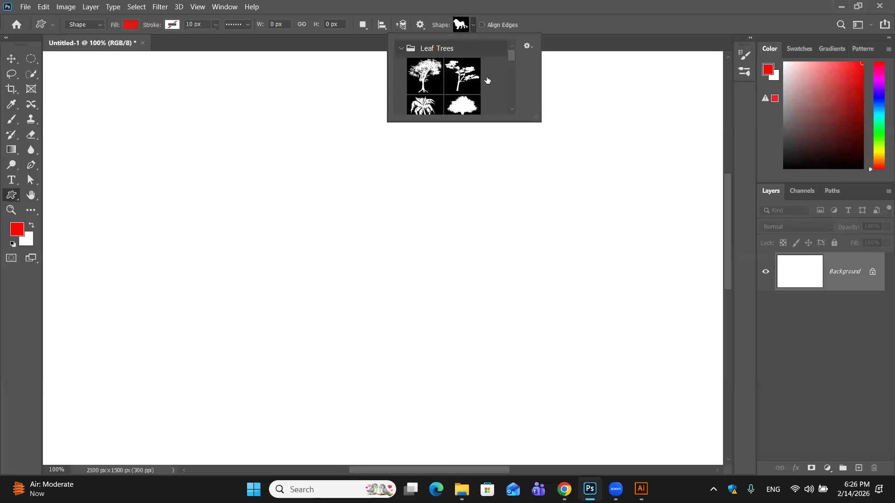
pyautogui.click(435, 75)
pyautogui.moveTo(245, 157); pyautogui.dragTo(408, 326)
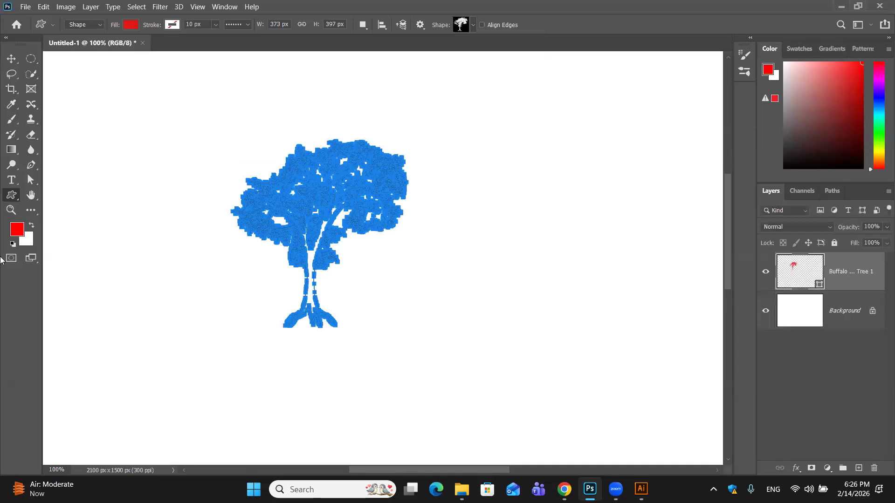
# - Set the foreground colour to dark green #378020
pyautogui.press('i')
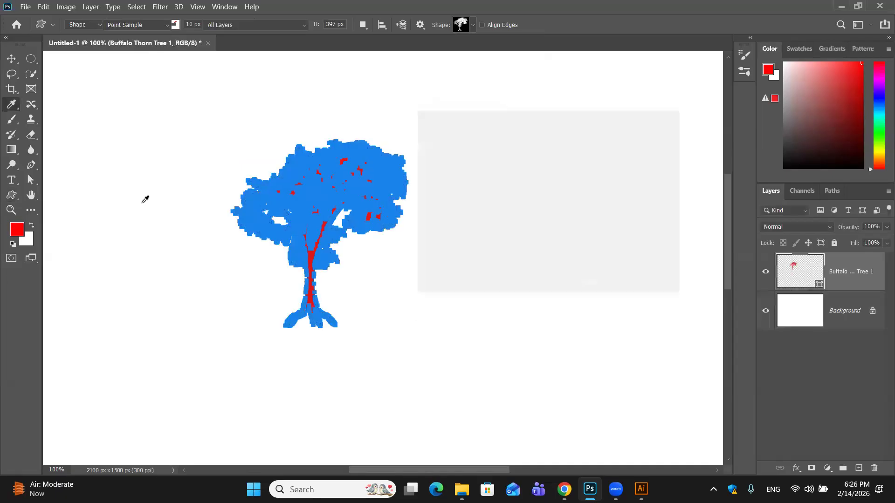
pyautogui.moveTo(569, 187); pyautogui.dragTo(568, 220)
pyautogui.moveTo(539, 170); pyautogui.dragTo(517, 171)
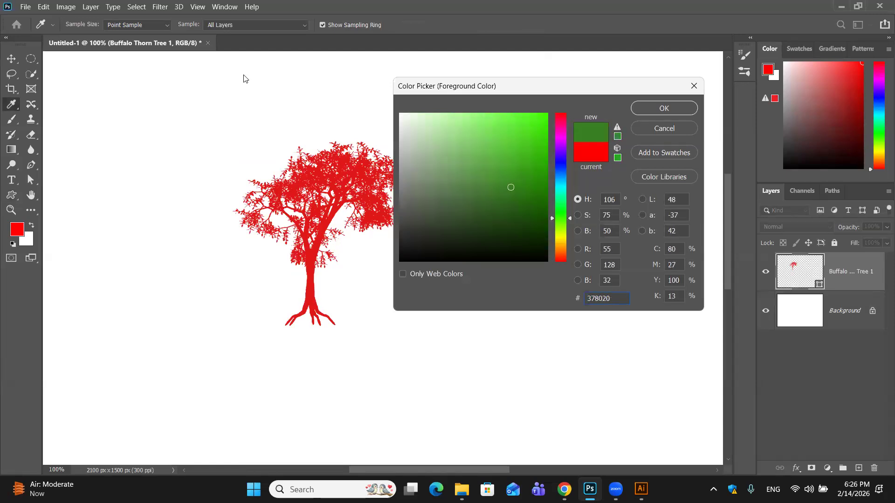
pyautogui.click(677, 104)
# - Move the tree shape to the right, close to the middle of the visible canvas
pyautogui.press('u')
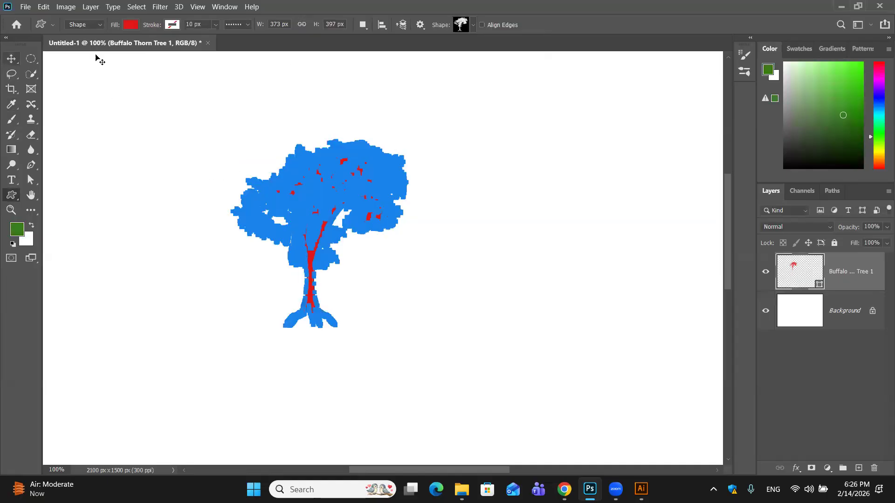
pyautogui.press('v')
pyautogui.click(433, 157)
pyautogui.moveTo(375, 171); pyautogui.dragTo(477, 164)
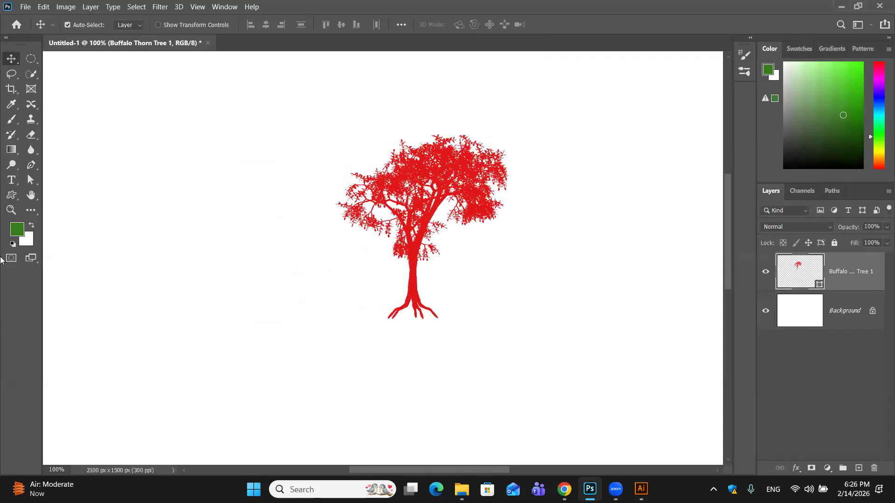
# - Change the tree shape's fill to the recently used dark green and move the tree to the lower left of the visible canvas
pyautogui.click(12, 195)
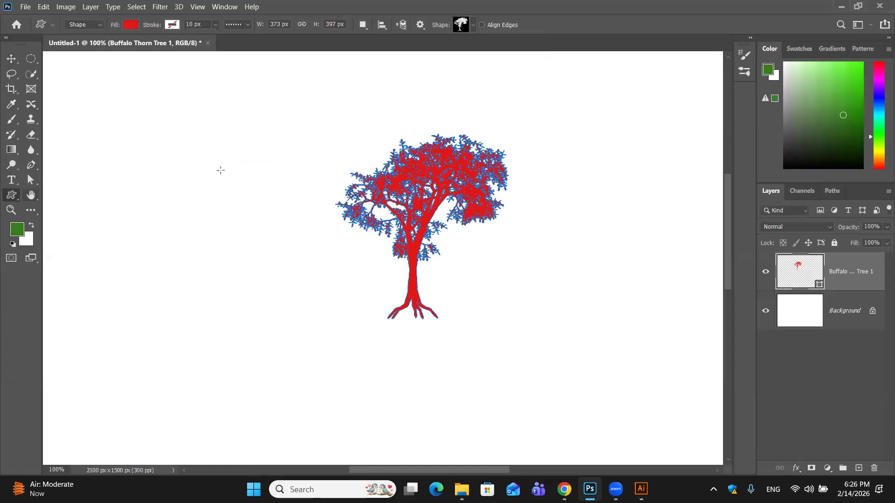
pyautogui.click(20, 230)
pyautogui.click(674, 124)
pyautogui.click(131, 24)
pyautogui.click(57, 86)
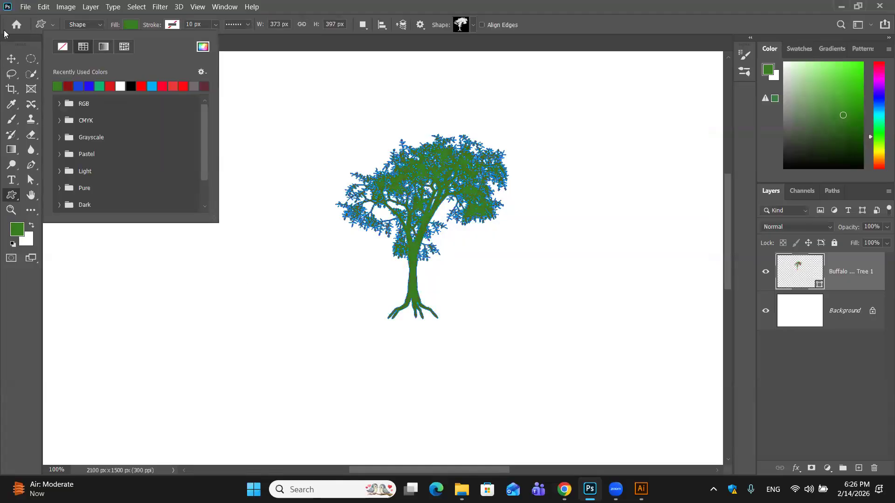
pyautogui.press('v')
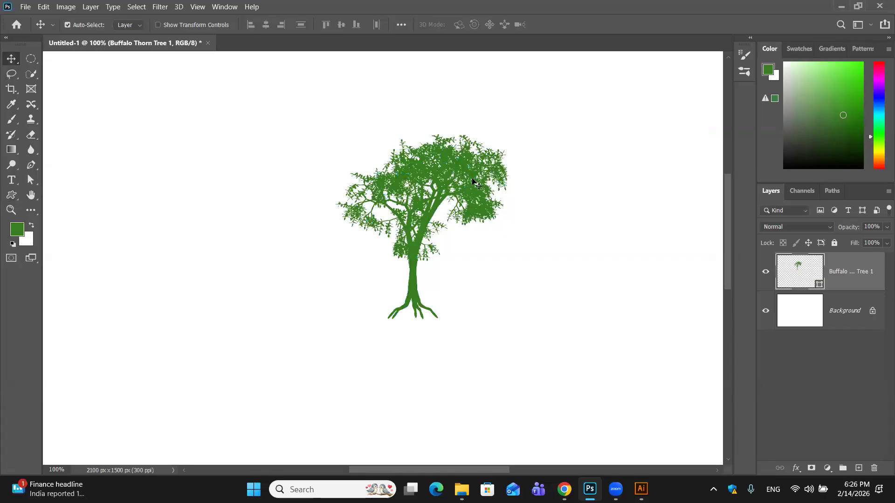
pyautogui.moveTo(485, 173); pyautogui.dragTo(189, 307)
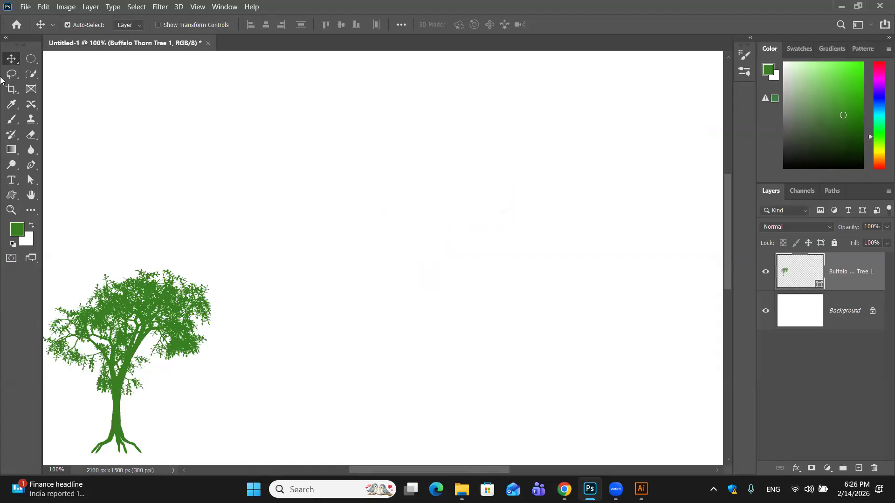
# - Browse the groups inside Legacy Shapes and More in the Custom Shape Tool's shape picker without choosing a shape
pyautogui.click(20, 196)
pyautogui.rightClick(20, 196)
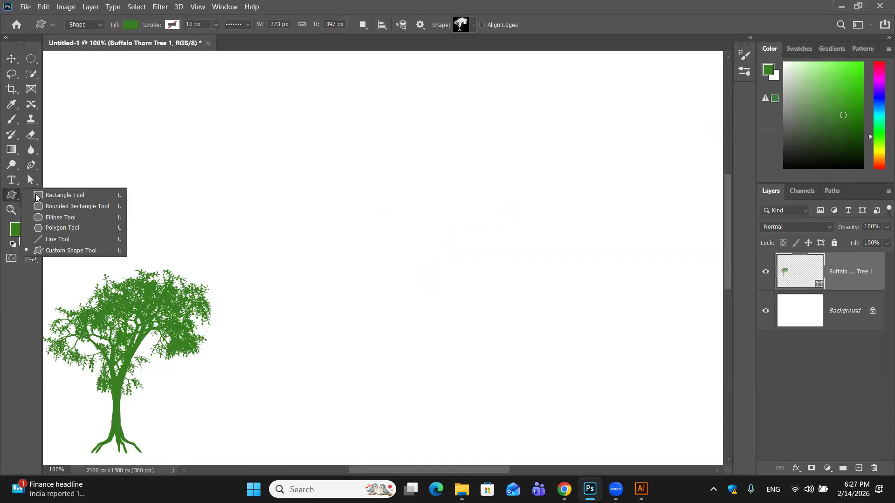
pyautogui.click(70, 251)
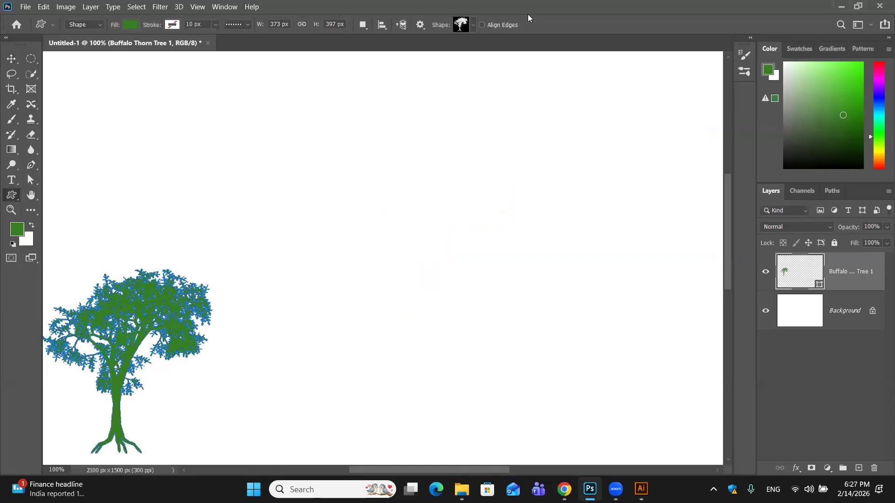
pyautogui.click(473, 25)
pyautogui.scroll(-2, 458, 102)
pyautogui.scroll(-5, 457, 102)
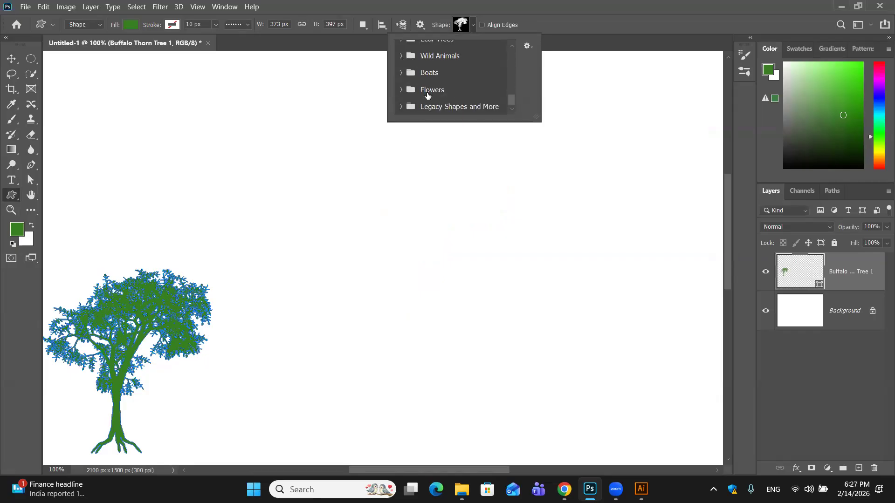
pyautogui.click(401, 107)
pyautogui.scroll(-2, 429, 94)
pyautogui.click(413, 89)
pyautogui.scroll(-3, 442, 88)
pyautogui.scroll(-8, 457, 82)
pyautogui.scroll(-8, 459, 82)
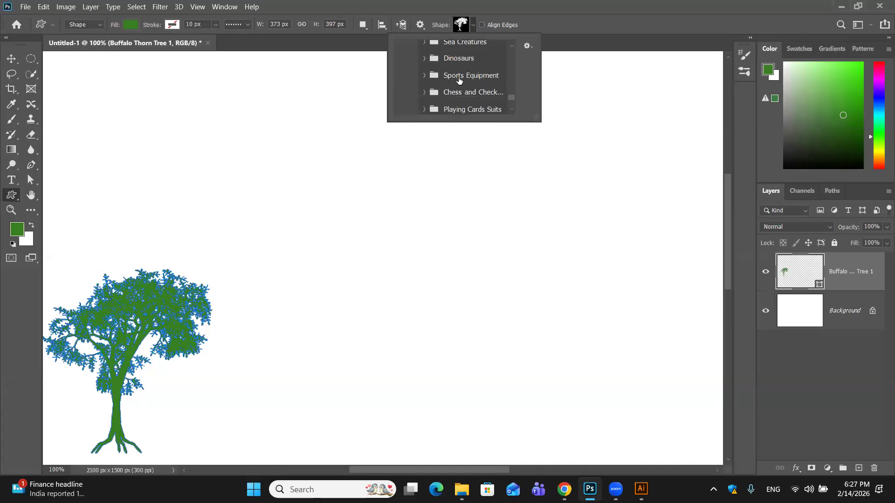
pyautogui.scroll(18, 459, 81)
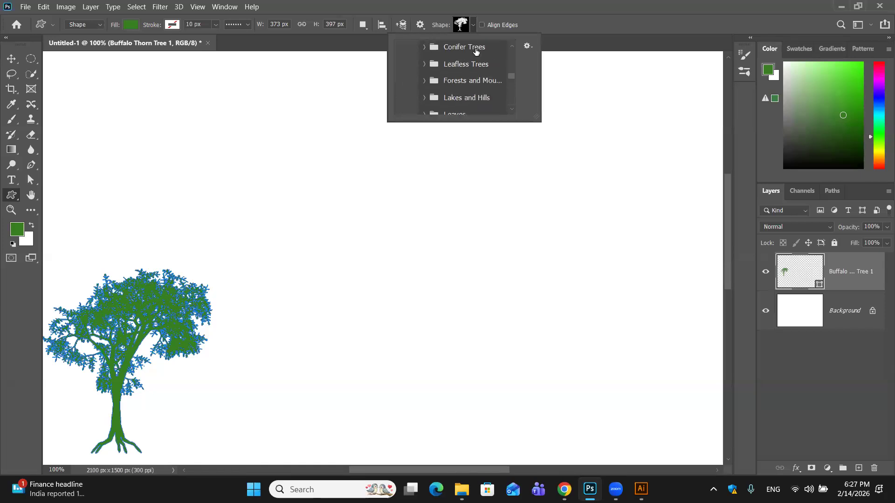
pyautogui.click(437, 25)
pyautogui.click(463, 26)
pyautogui.click(462, 25)
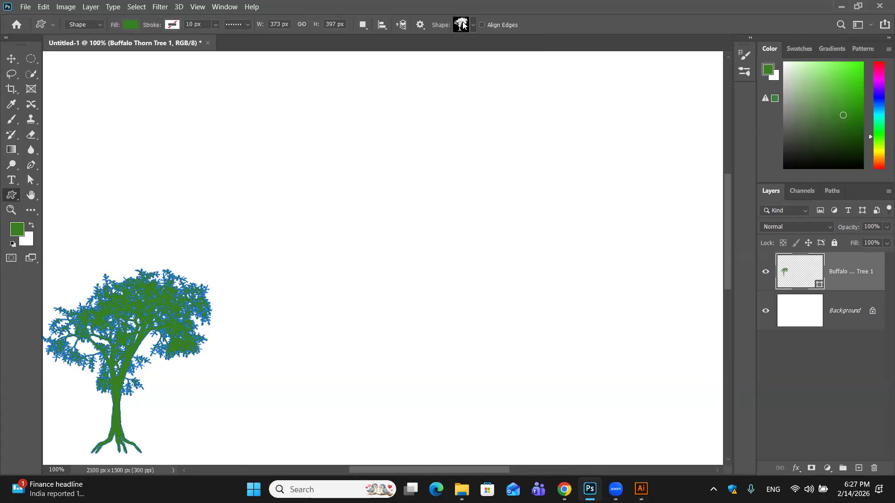
# - Display the Shapes panel floating over the canvas and view its new group dialog without creating a group
pyautogui.click(239, 6)
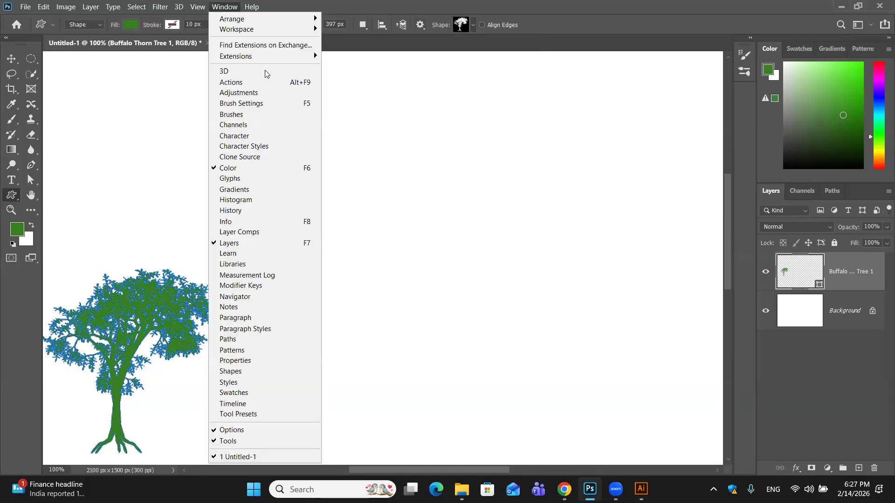
pyautogui.click(261, 369)
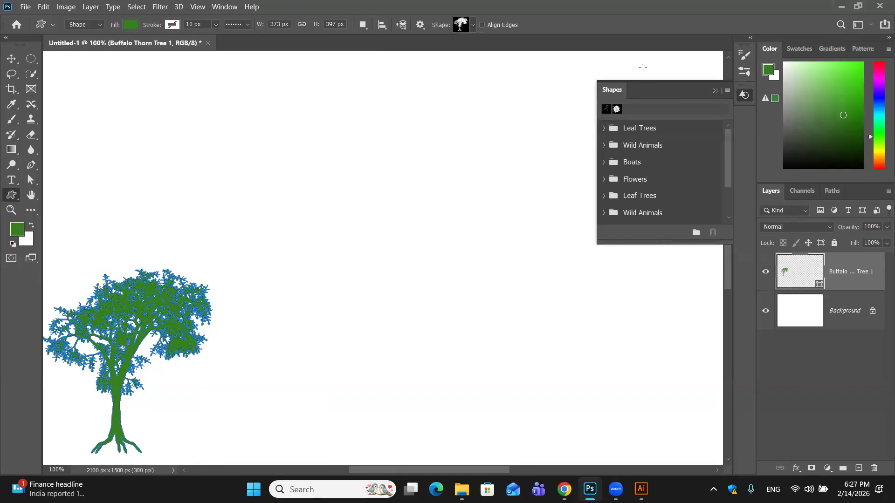
pyautogui.moveTo(665, 91); pyautogui.dragTo(521, 100)
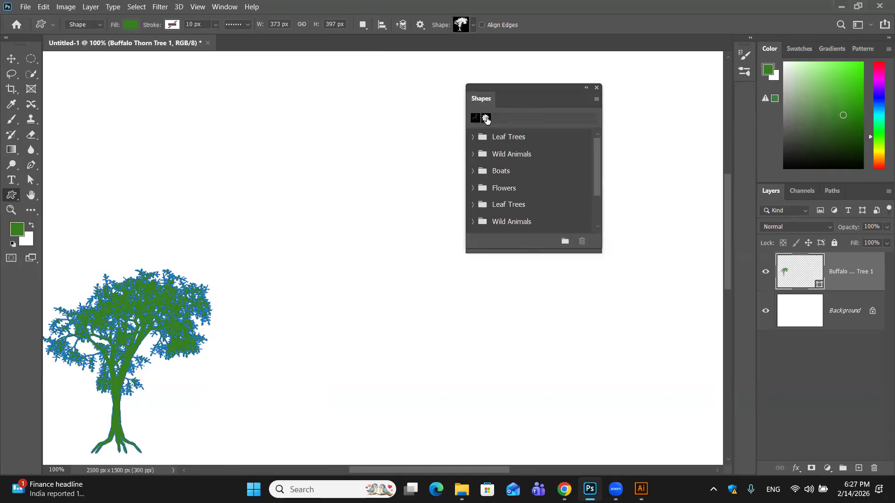
pyautogui.scroll(-2, 545, 192)
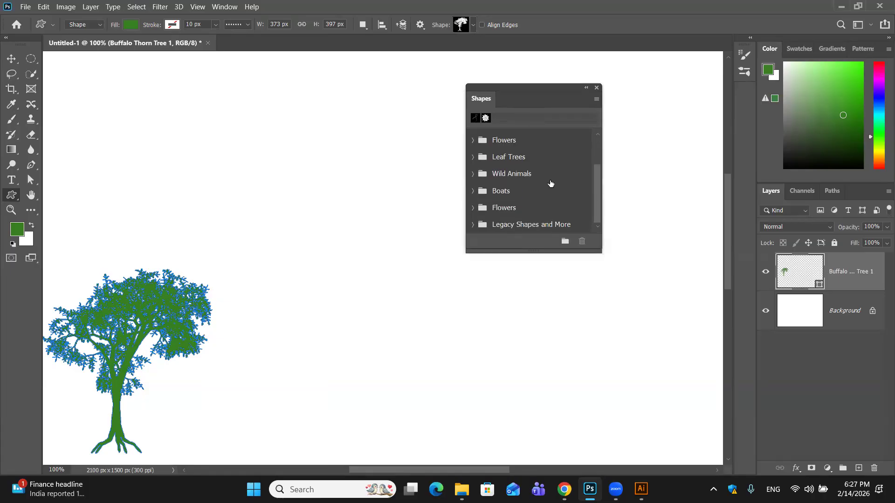
pyautogui.click(565, 241)
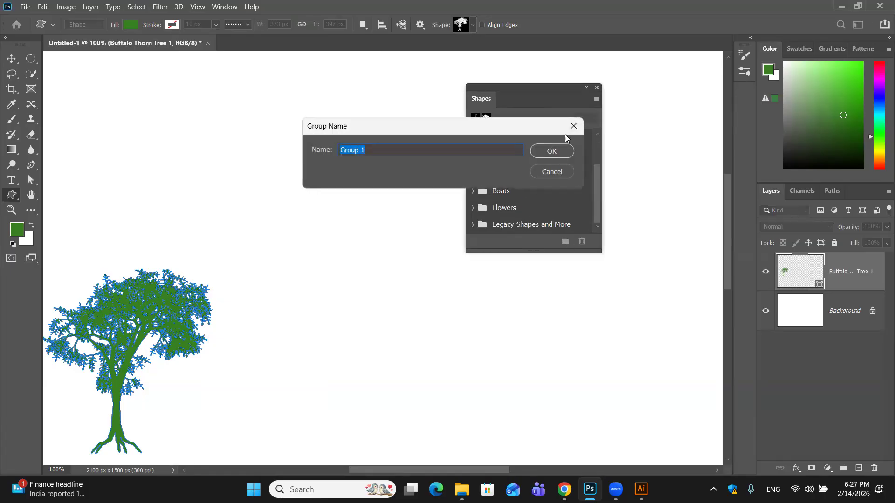
pyautogui.click(552, 171)
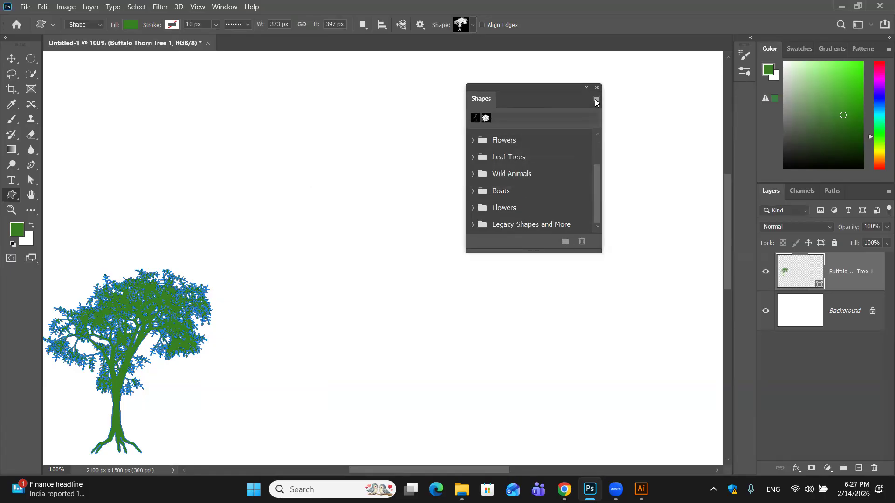
# - Load the Legacy Shapes and More set into the Shapes panel and expand its All Legacy Default Shapes group
pyautogui.click(595, 99)
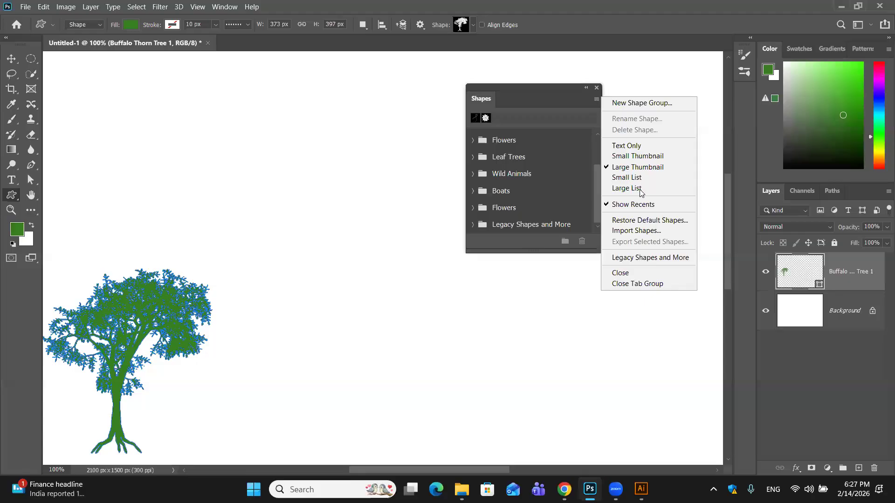
pyautogui.click(642, 257)
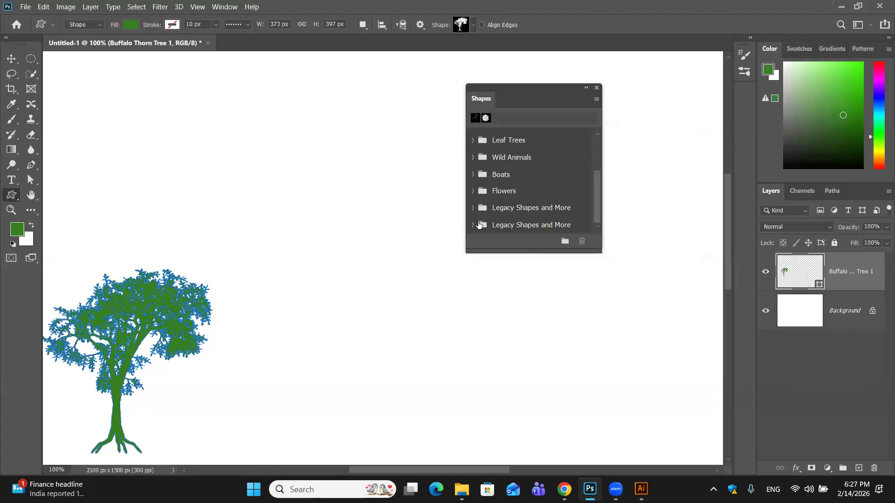
pyautogui.click(479, 225)
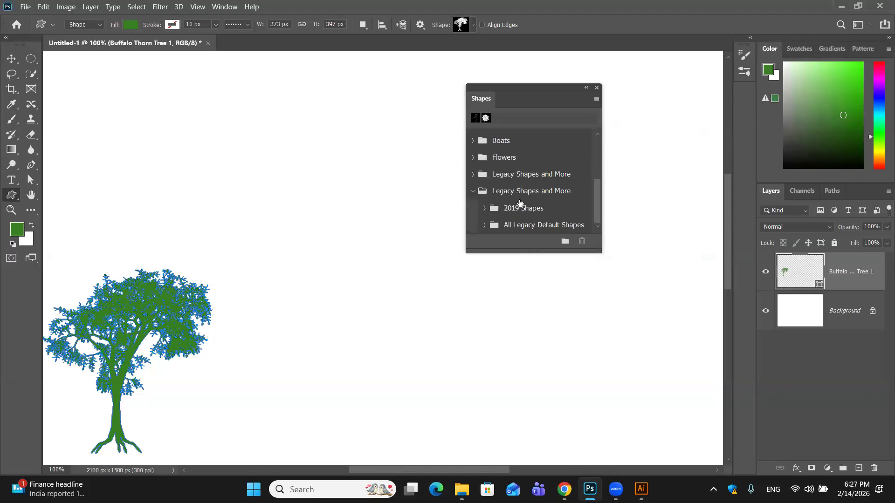
pyautogui.click(485, 225)
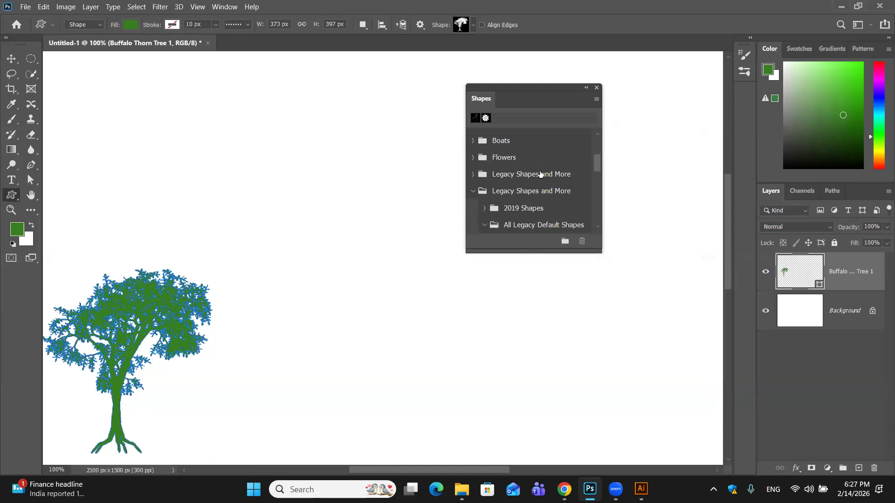
pyautogui.scroll(-2, 540, 174)
pyautogui.scroll(-3, 509, 197)
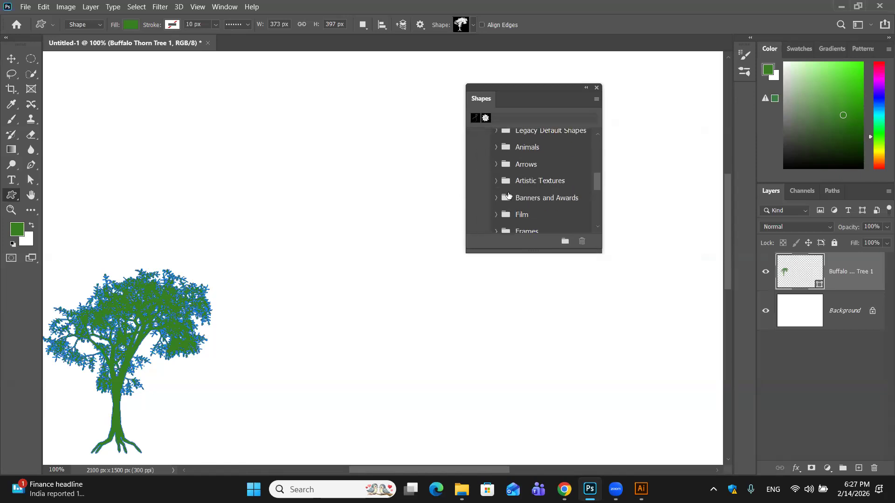
# - Expand the Arrows group of the legacy default shapes and browse its arrows
pyautogui.scroll(1, 508, 195)
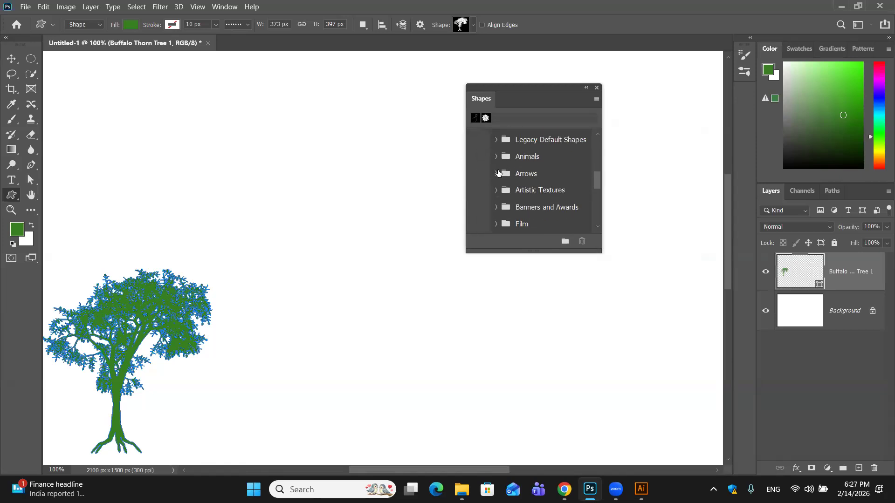
pyautogui.click(510, 174)
pyautogui.click(495, 173)
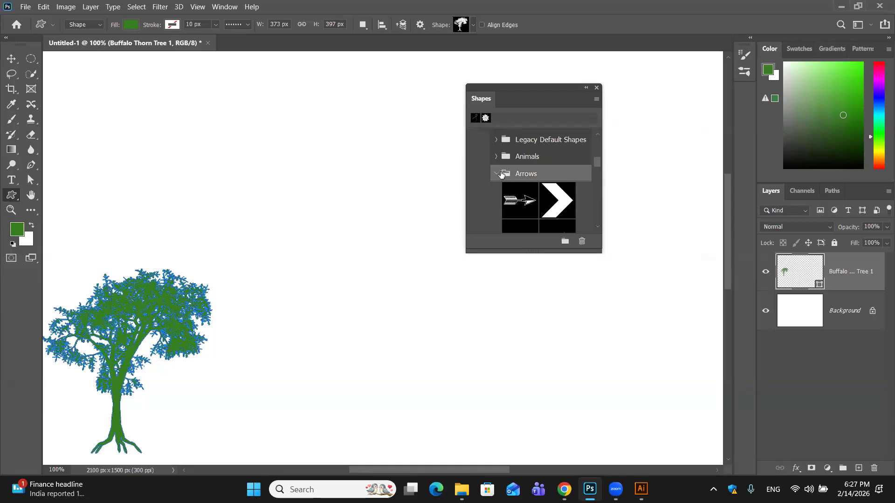
pyautogui.scroll(-2, 582, 221)
pyautogui.scroll(-1, 582, 222)
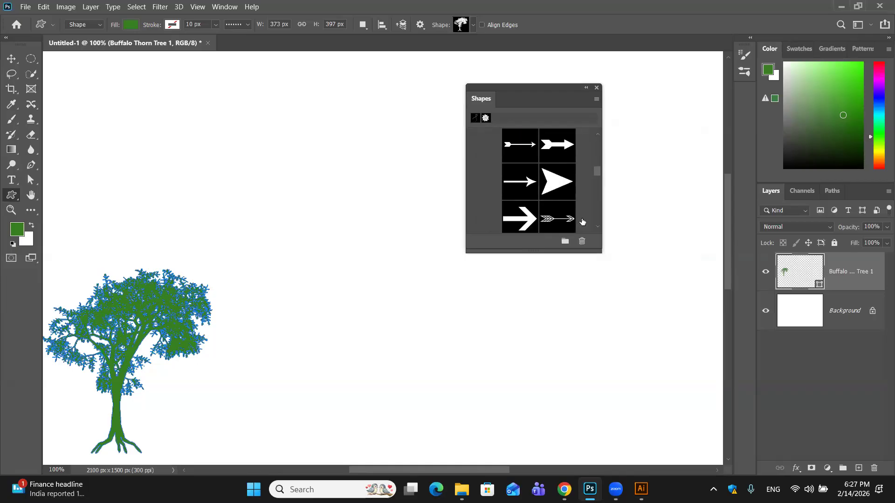
pyautogui.scroll(-1, 582, 221)
# - Draw a second green tree about 239 × 176 px above the first and place the thick open-headed right arrow from the Arrows group beside it
pyautogui.click(525, 185)
pyautogui.moveTo(294, 225); pyautogui.dragTo(311, 239)
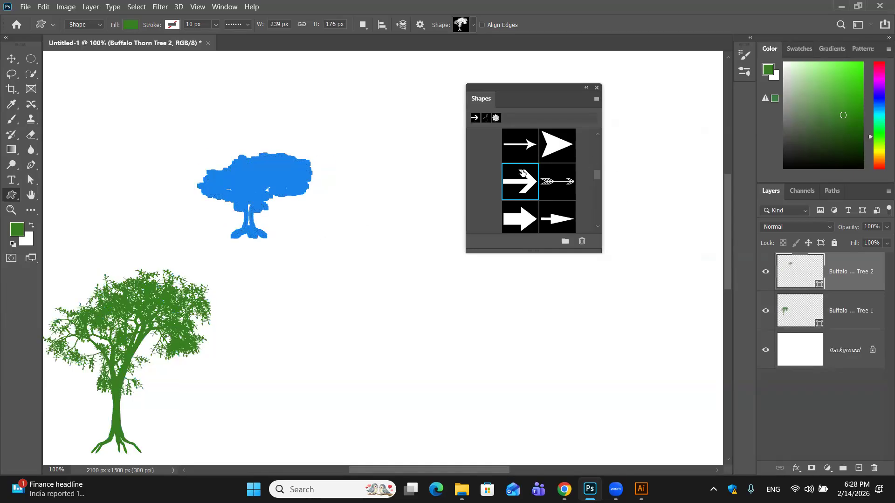
pyautogui.moveTo(530, 190); pyautogui.dragTo(400, 165)
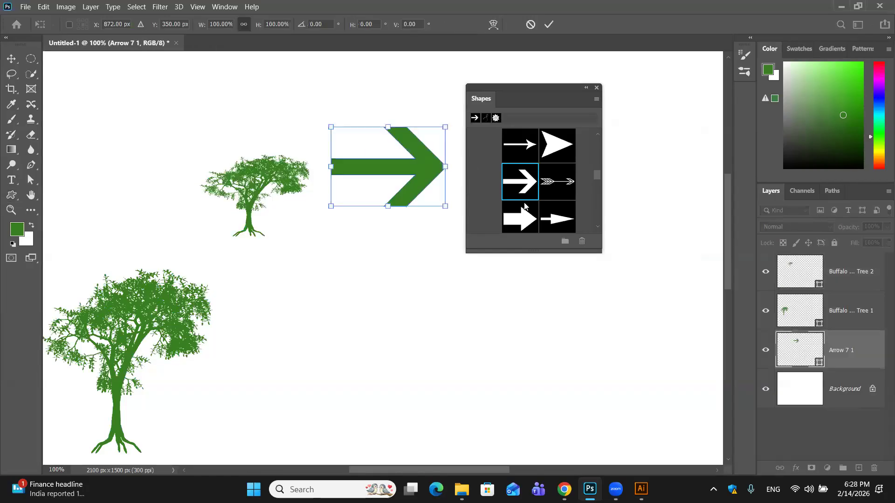
pyautogui.click(549, 25)
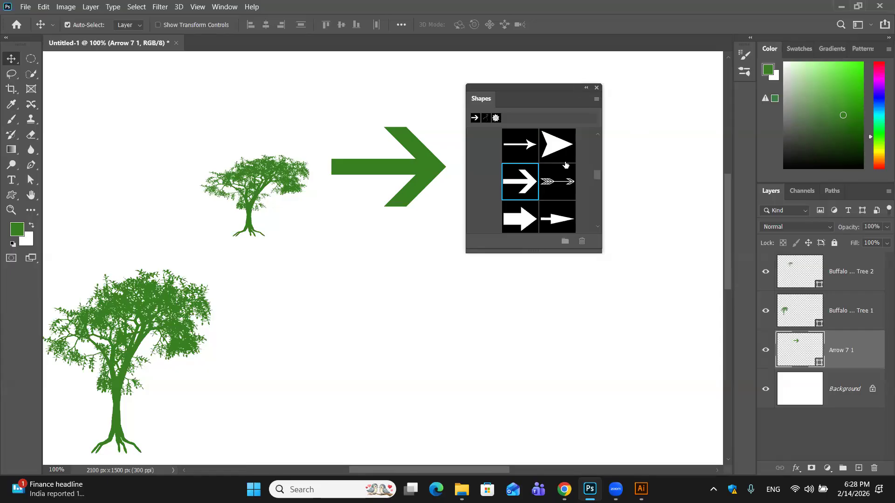
# - Place the solid pointed-petal flower from the legacy default Shapes group on the canvas below the green arrow
pyautogui.scroll(-1, 556, 171)
pyautogui.scroll(-12, 557, 172)
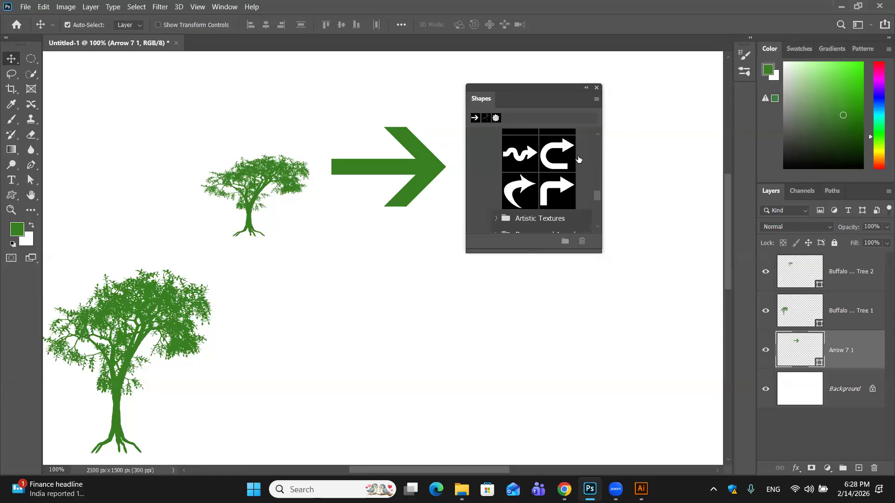
pyautogui.scroll(2, 527, 149)
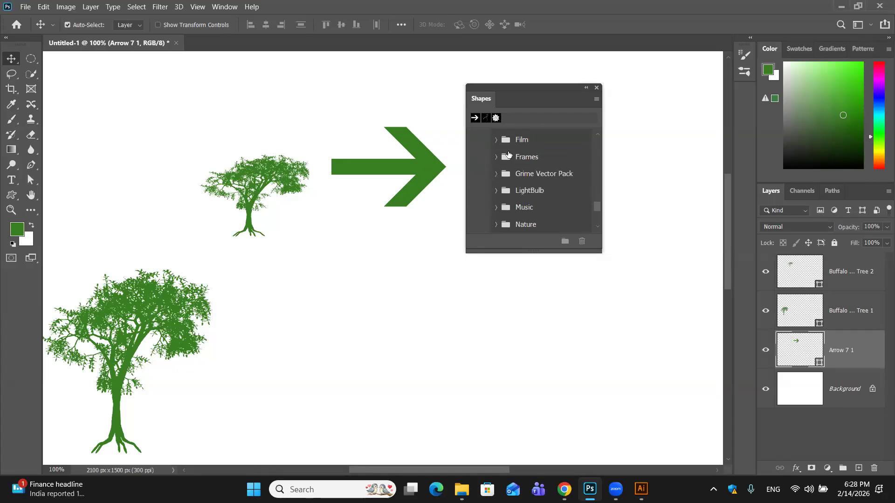
pyautogui.scroll(-5, 507, 194)
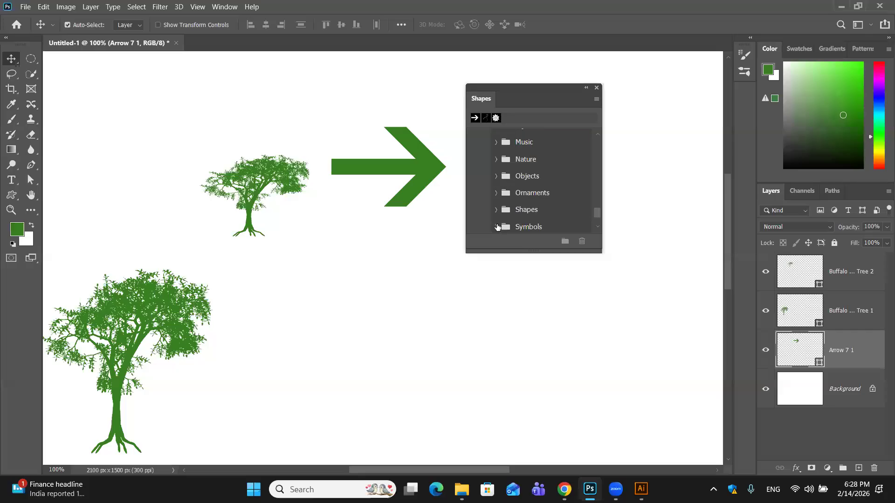
pyautogui.click(496, 209)
pyautogui.scroll(-3, 502, 207)
pyautogui.scroll(-4, 502, 207)
pyautogui.click(529, 209)
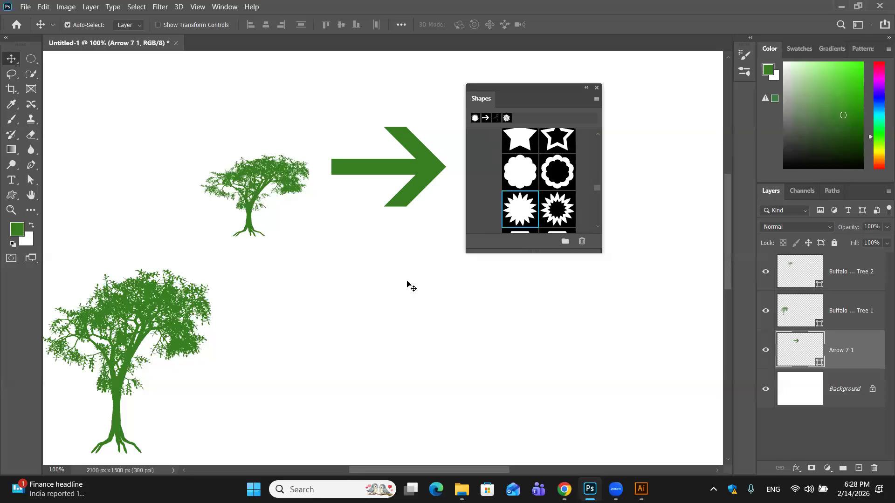
pyautogui.moveTo(526, 211); pyautogui.dragTo(402, 298)
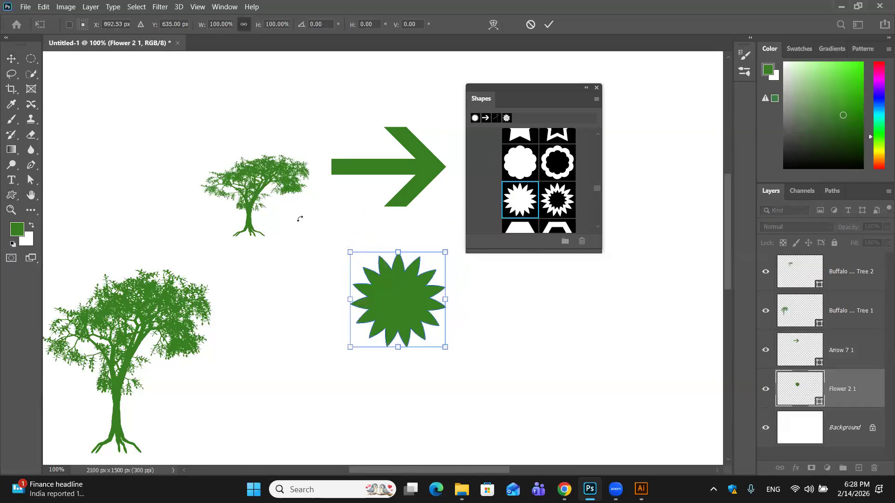
pyautogui.click(550, 24)
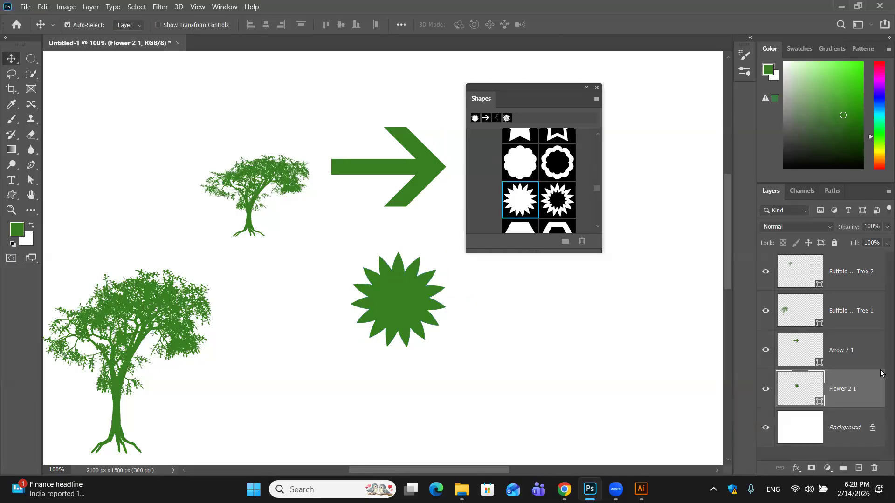
# - Delete the two Buffalo Thorn Tree layers and the Arrow 7 1 layer together
pyautogui.click(847, 308)
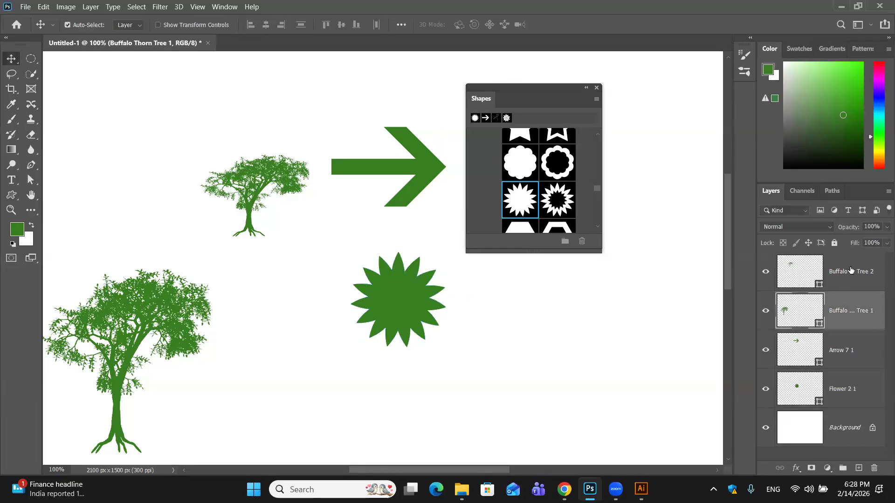
pyautogui.keyDown('ctrl'); pyautogui.click(851, 270); pyautogui.keyUp('ctrl')
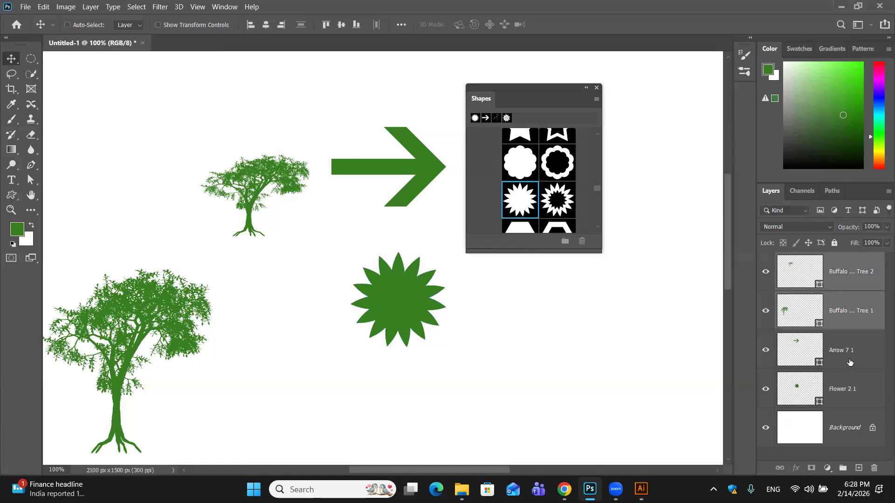
pyautogui.keyDown('ctrl'); pyautogui.click(850, 363); pyautogui.keyUp('ctrl')
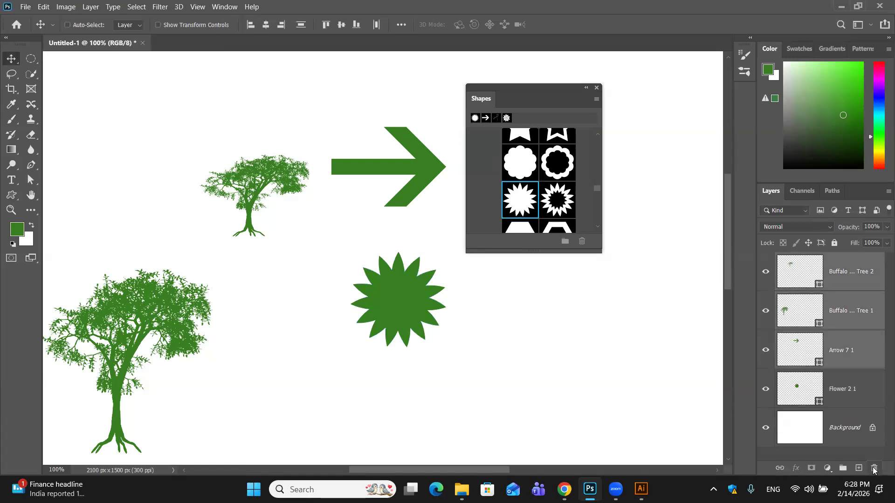
pyautogui.click(874, 468)
pyautogui.click(402, 192)
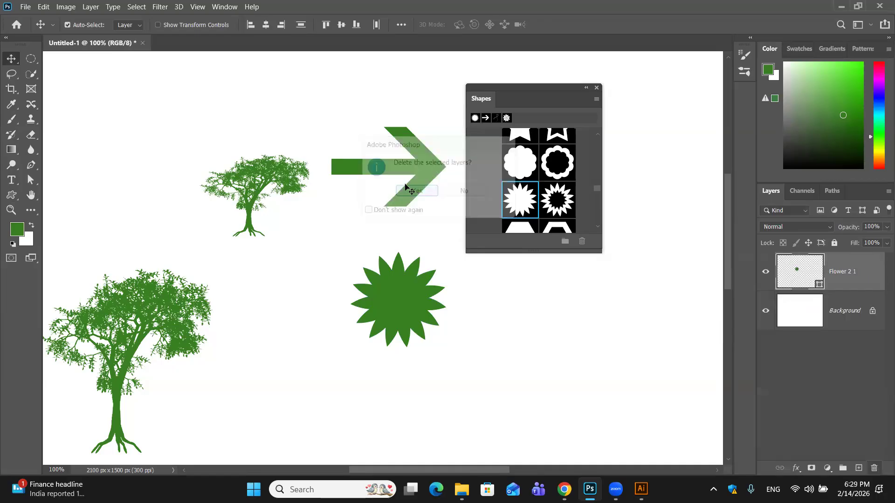
# - Shift the Shapes panel aside, move the flower higher on the canvas and set its fill to red
pyautogui.moveTo(543, 90); pyautogui.dragTo(630, 69)
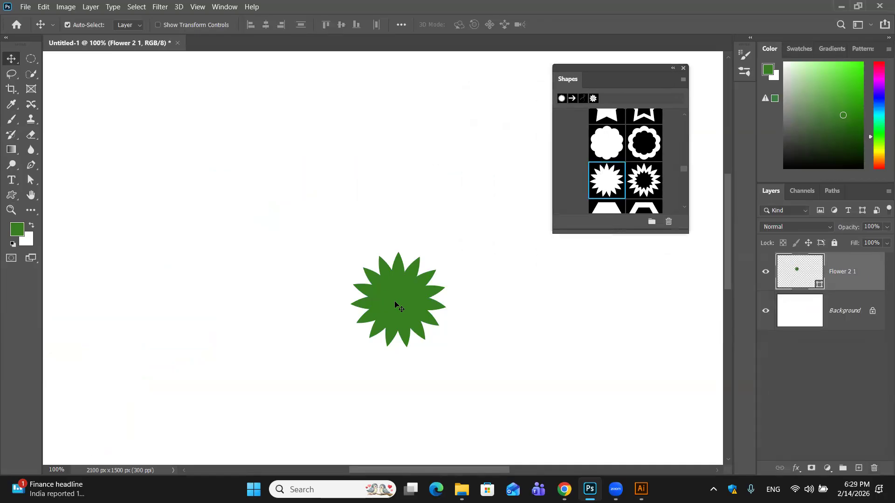
pyautogui.moveTo(395, 302); pyautogui.dragTo(368, 198)
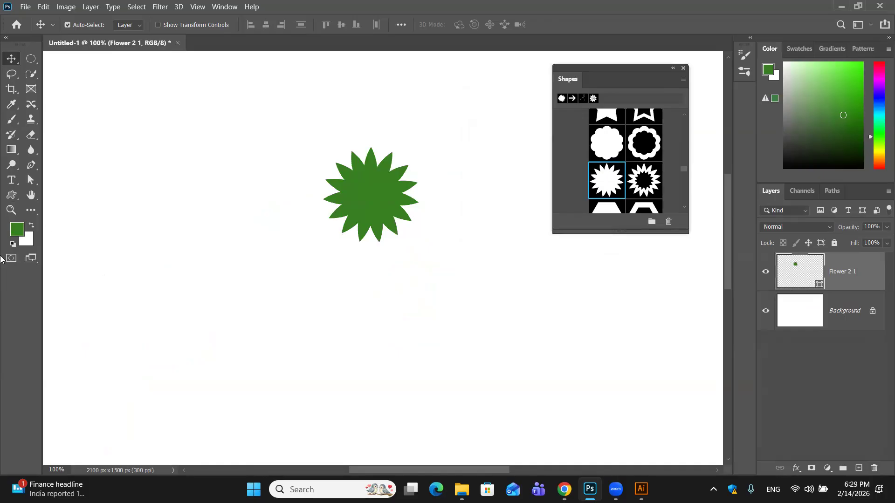
pyautogui.click(12, 197)
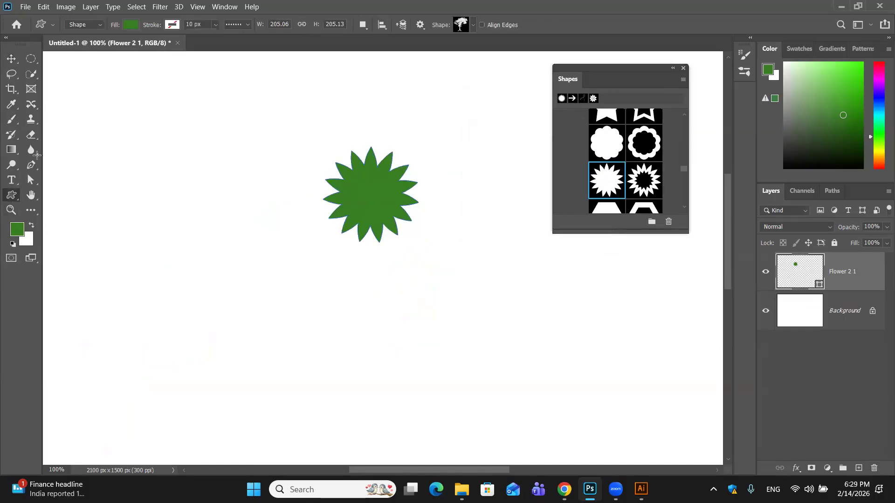
pyautogui.click(130, 24)
pyautogui.click(130, 24)
pyautogui.click(131, 24)
pyautogui.click(110, 83)
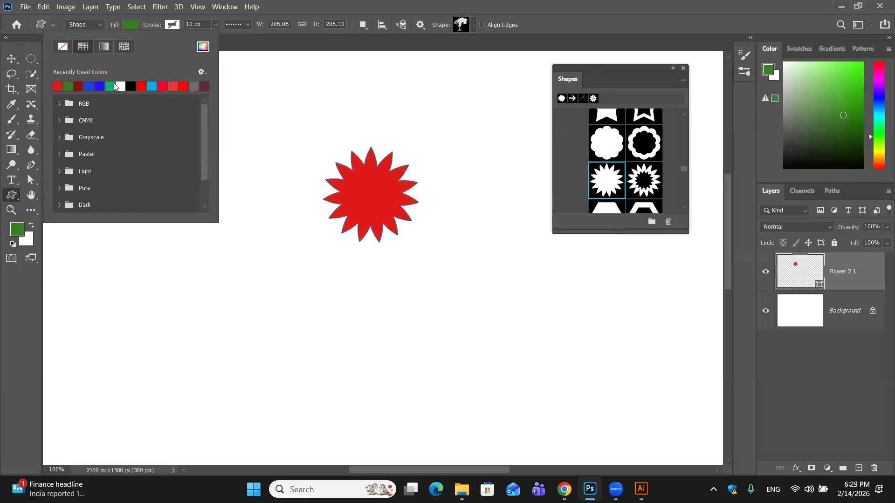
# - Select the whole canvas and move the red flower down and to the right
pyautogui.click(12, 61)
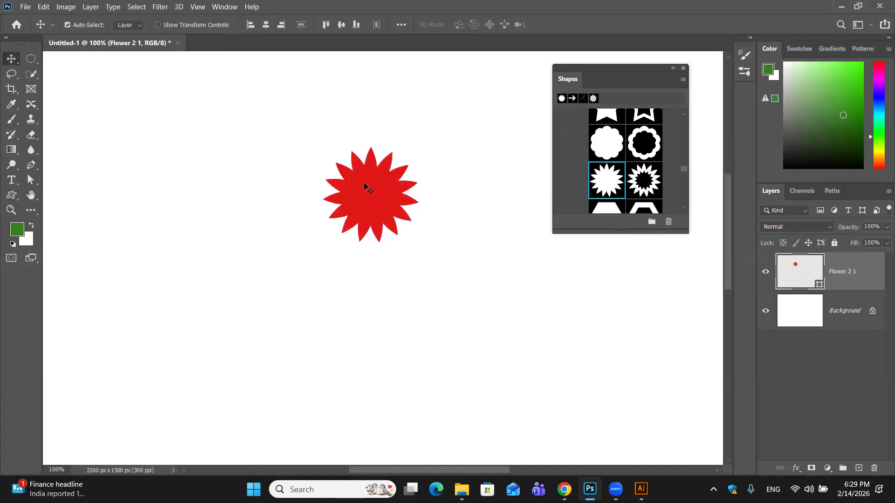
pyautogui.moveTo(350, 140); pyautogui.dragTo(418, 221)
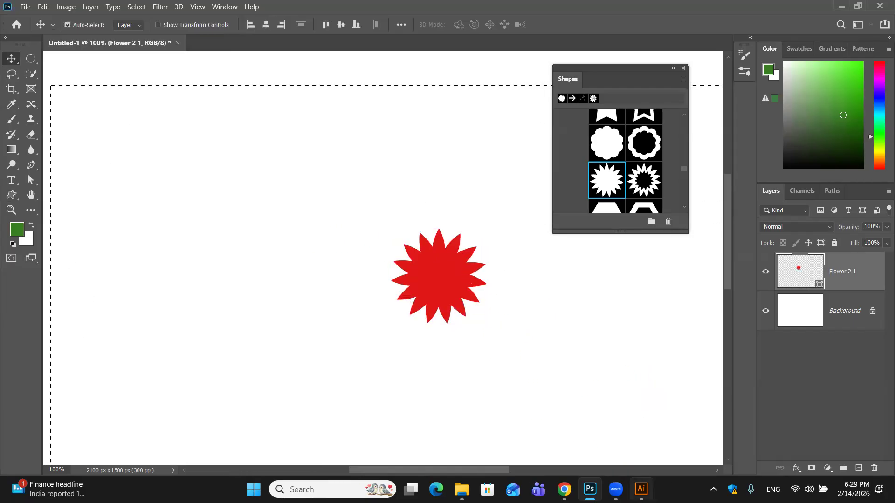
# - Switch to Illustrator, swap the default colours to a black fill and white stroke, and return to Photoshop
pyautogui.click(641, 489)
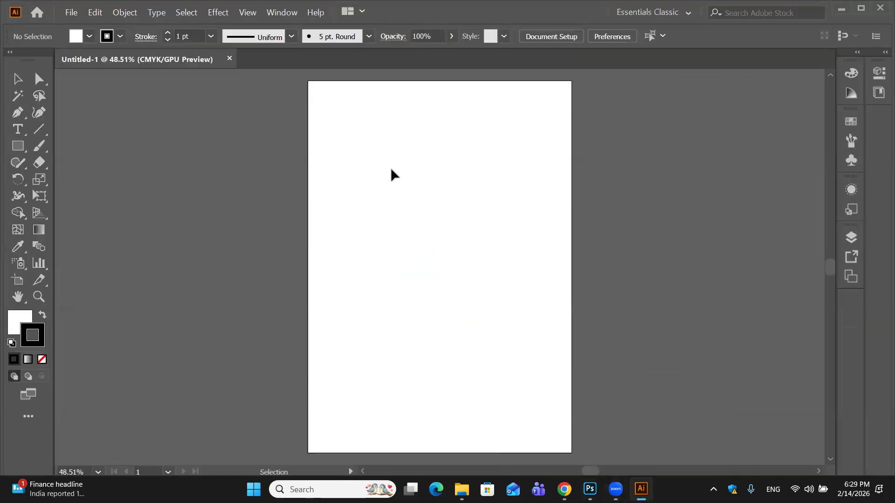
pyautogui.press('a')
pyautogui.press('v')
pyautogui.press('a')
pyautogui.press('v')
pyautogui.click(29, 321)
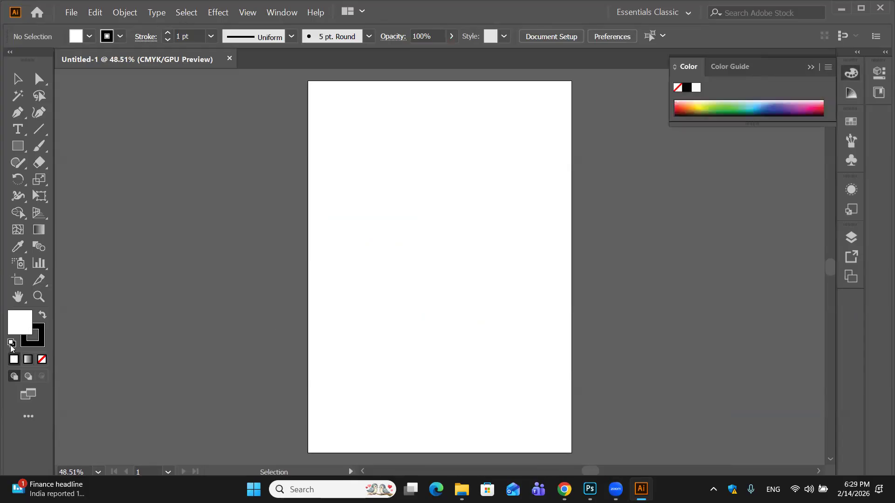
pyautogui.click(10, 350)
pyautogui.click(42, 315)
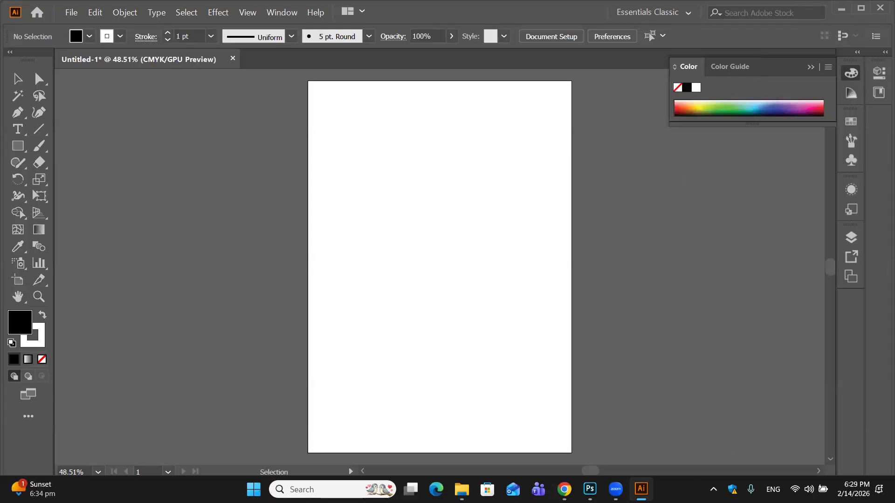
pyautogui.moveTo(641, 490)
pyautogui.click(589, 490)
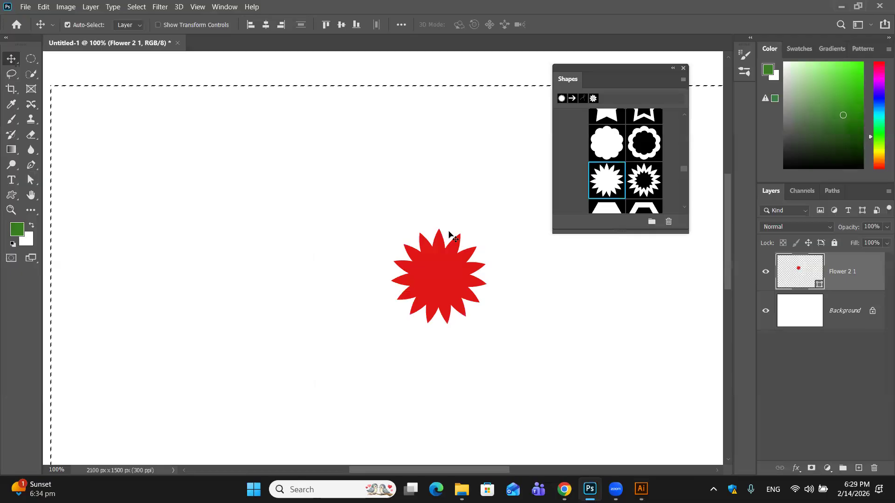
# - Try moving the red flower again, then undo its recent moves and clear the canvas selection
pyautogui.hotkey('ctrl', '-')
pyautogui.hotkey('ctrl', '-')
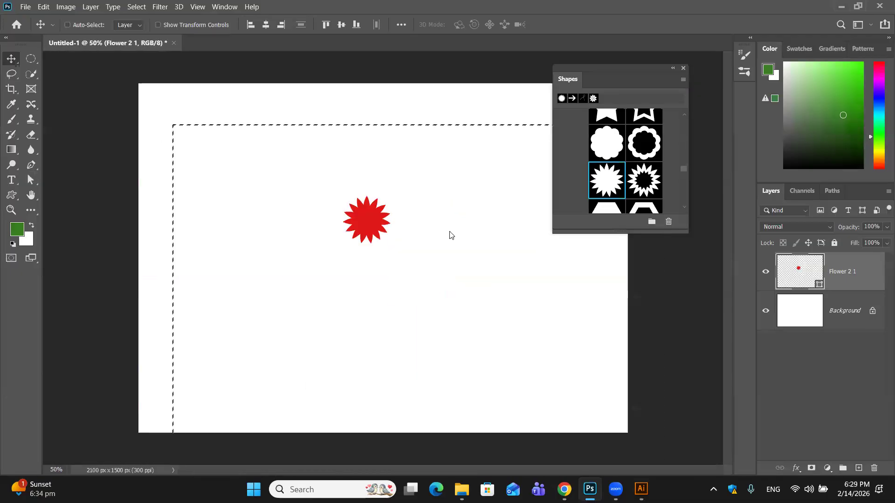
pyautogui.hotkey('ctrl', '-')
pyautogui.moveTo(350, 216); pyautogui.dragTo(351, 216)
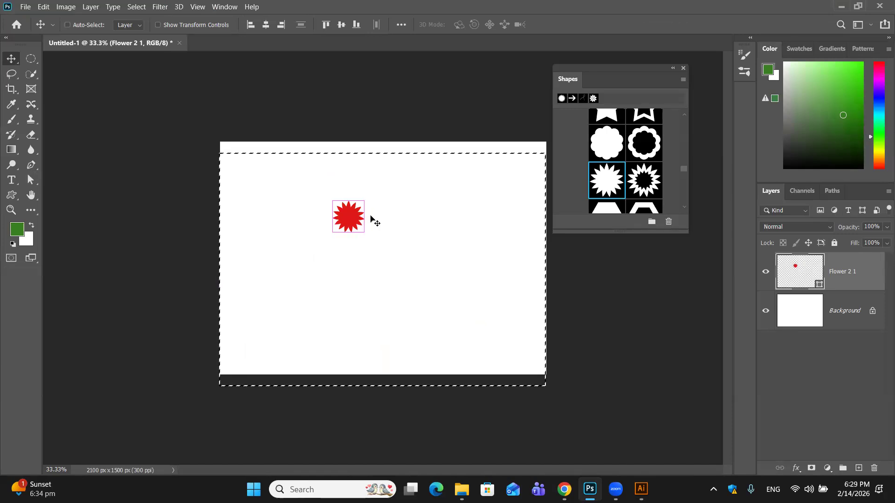
pyautogui.hotkey('ctrl', 'z')
pyautogui.hotkey('ctrl', 'd')
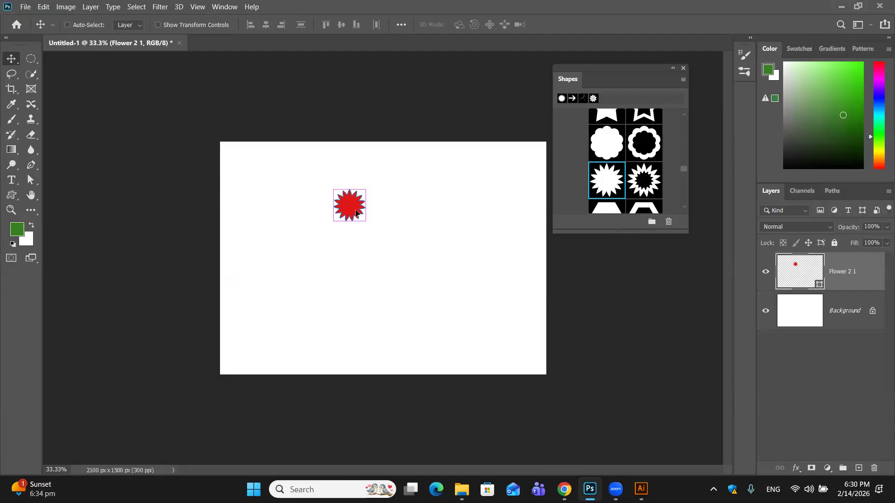
# - Free-transform the red flower to roughly half the canvas width and place it near the canvas centre
pyautogui.hotkey('ctrl', 't')
pyautogui.moveTo(370, 223); pyautogui.dragTo(456, 312)
pyautogui.moveTo(415, 240); pyautogui.dragTo(403, 229)
pyautogui.moveTo(445, 303); pyautogui.dragTo(489, 347)
pyautogui.click(549, 24)
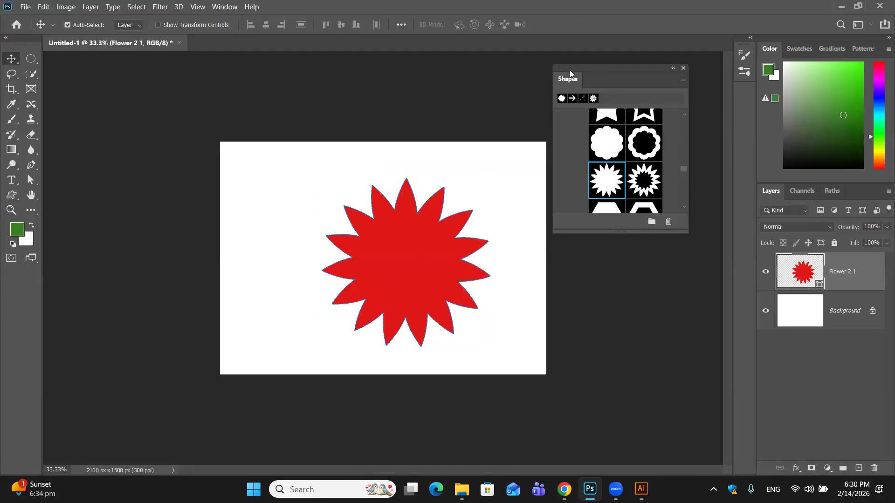
# - Close the floating Shapes panel and delete the red flower's layer
pyautogui.click(684, 68)
pyautogui.moveTo(423, 281); pyautogui.dragTo(392, 262)
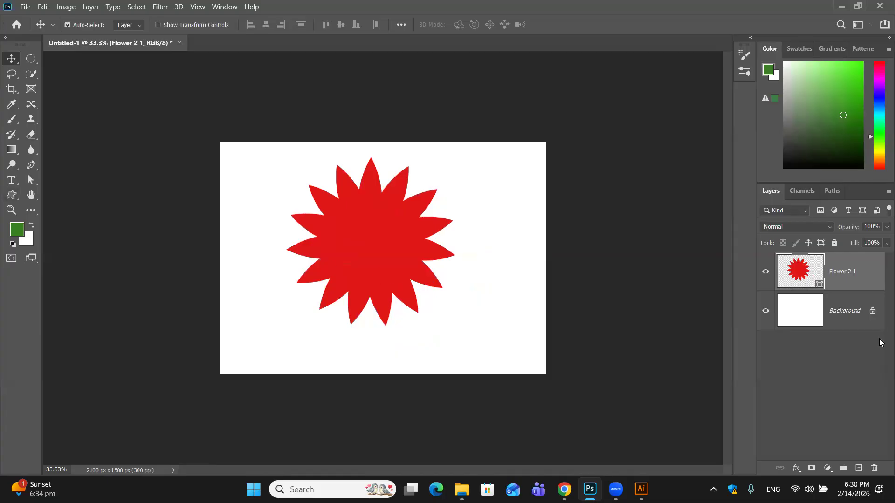
pyautogui.moveTo(872, 283); pyautogui.dragTo(870, 472)
# - Activate the Custom Shape tool and browse the available shape folders, from trees and leaves through vehicles and animals to signs and helmets
pyautogui.press('u')
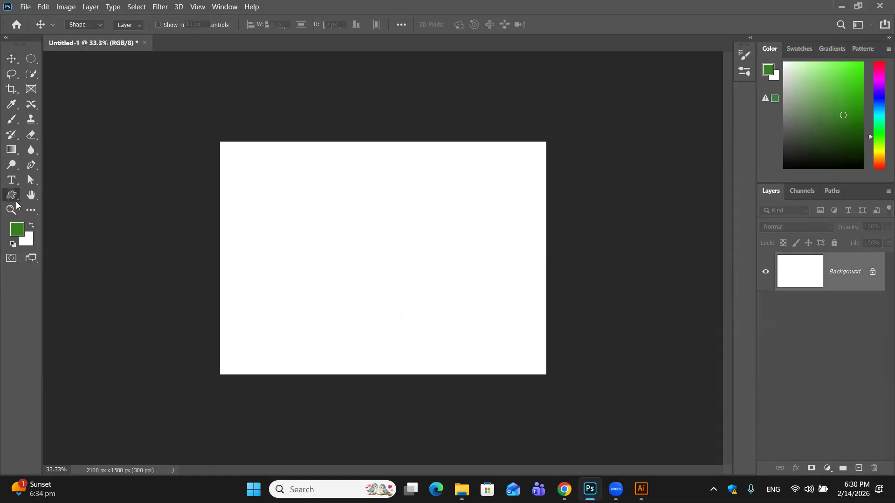
pyautogui.click(463, 28)
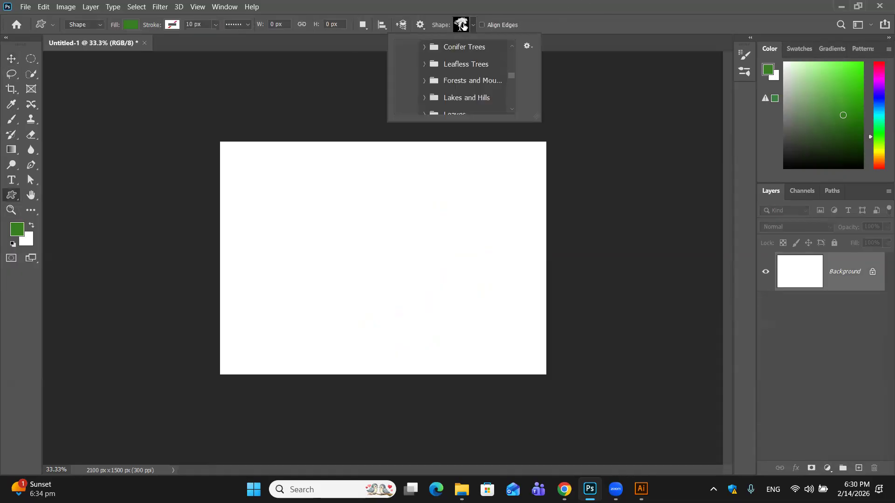
pyautogui.scroll(-1, 470, 71)
pyautogui.scroll(-5, 433, 72)
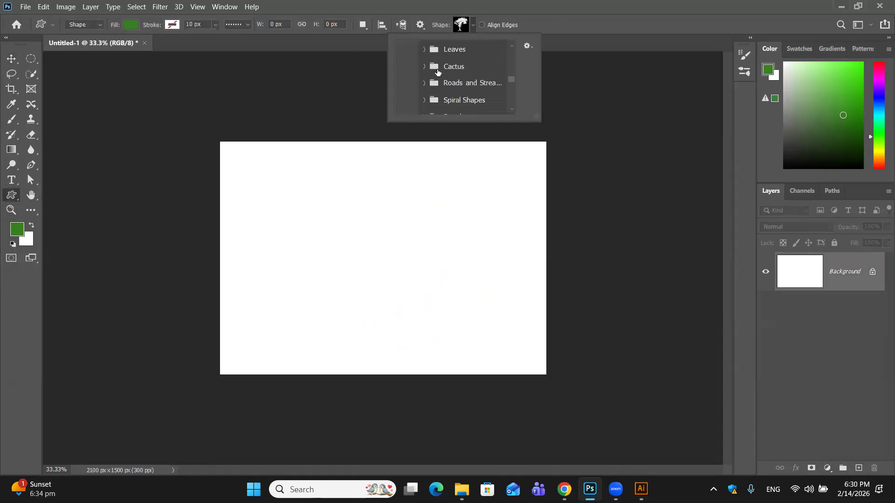
pyautogui.scroll(-6, 443, 82)
pyautogui.scroll(-6, 444, 82)
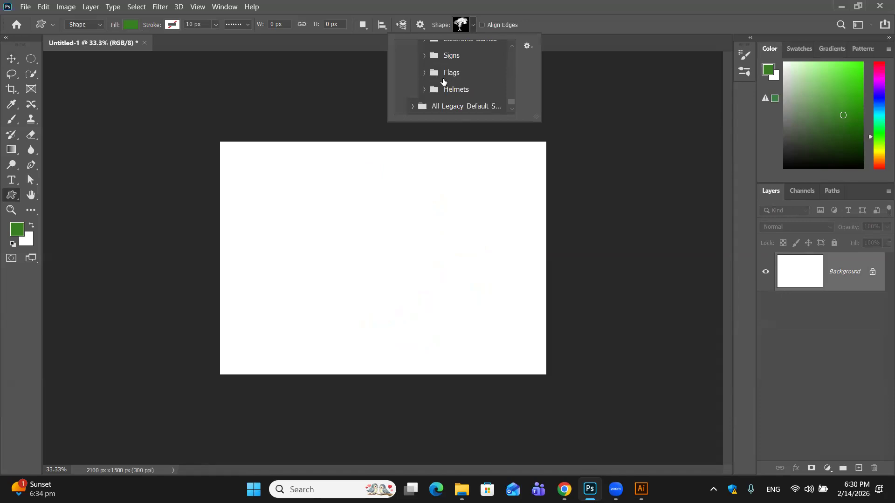
pyautogui.scroll(1, 439, 68)
pyautogui.scroll(4, 438, 68)
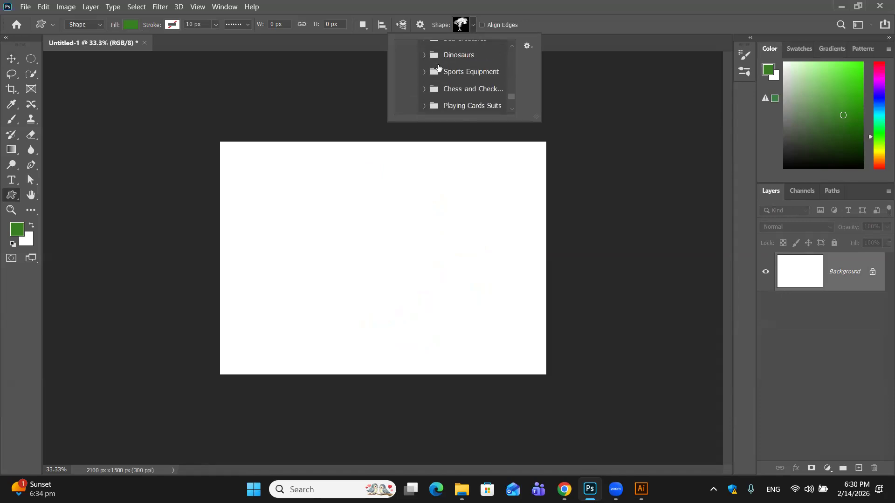
pyautogui.scroll(1, 438, 68)
pyautogui.scroll(4, 431, 72)
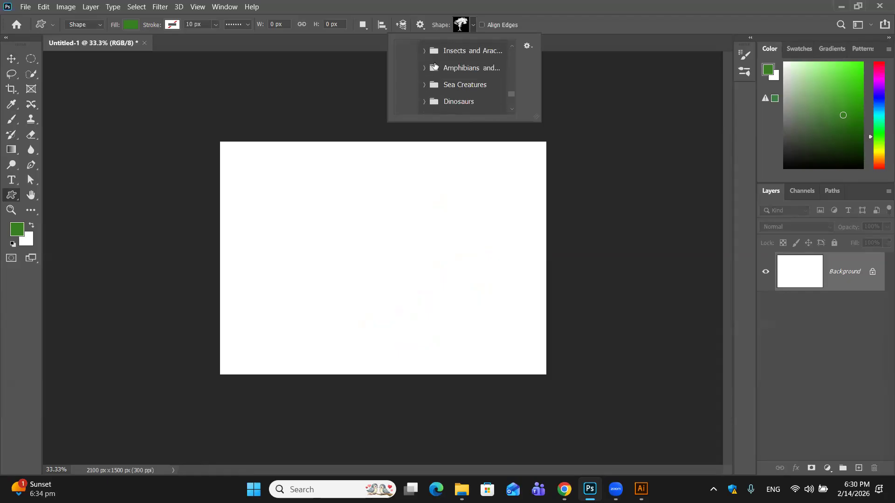
pyautogui.scroll(5, 435, 65)
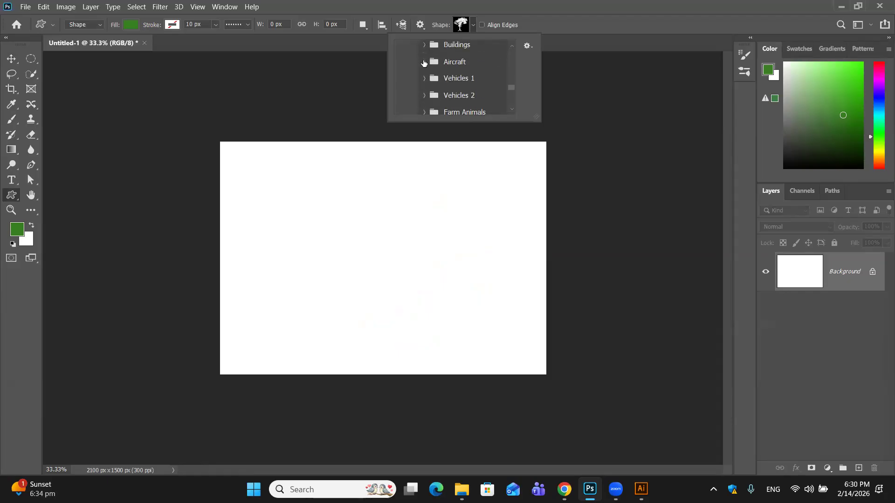
pyautogui.click(424, 62)
pyautogui.scroll(8, 445, 67)
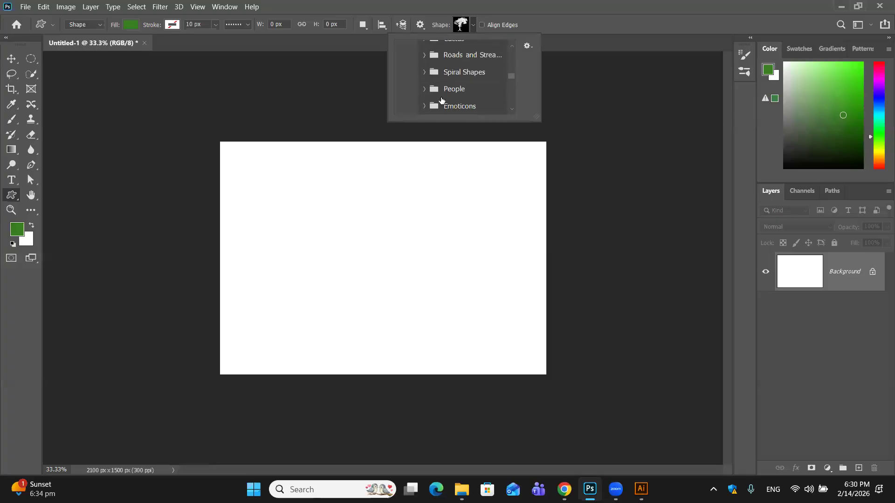
pyautogui.scroll(2, 434, 57)
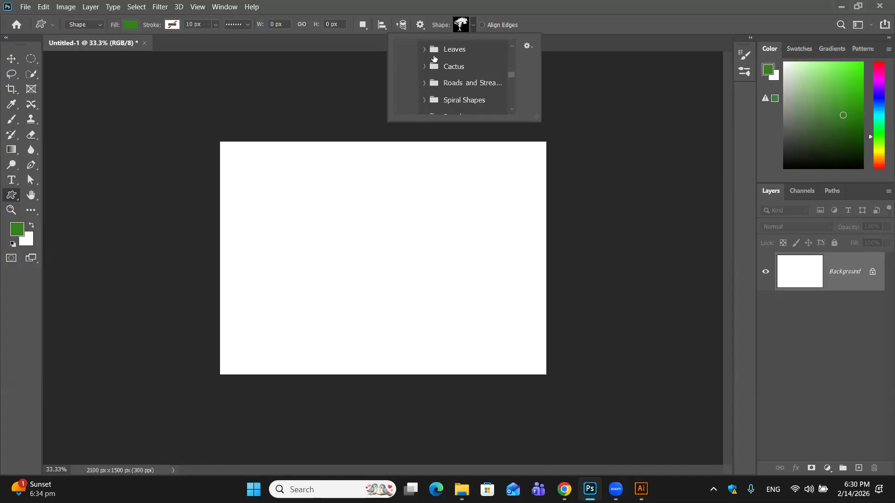
# - Choose the winking face from the Emoticons folder and draw it about 571 × 584 px near the canvas centre
pyautogui.scroll(-4, 434, 58)
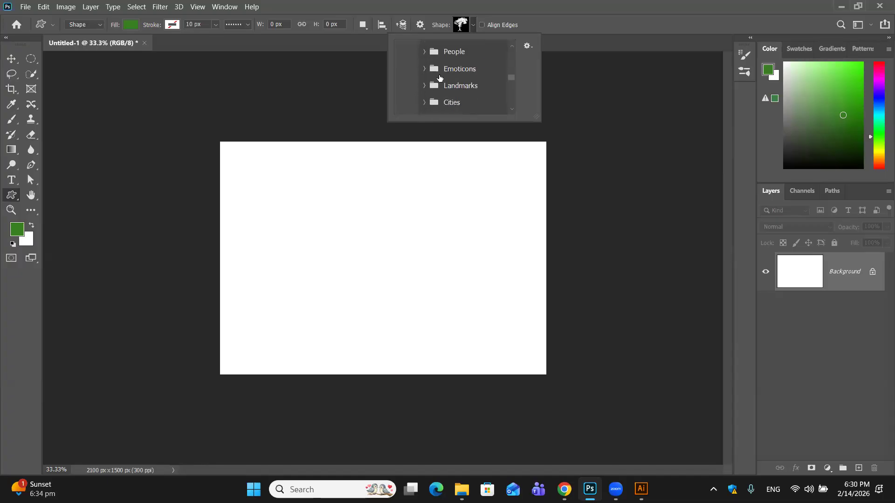
pyautogui.click(425, 69)
pyautogui.scroll(-2, 448, 89)
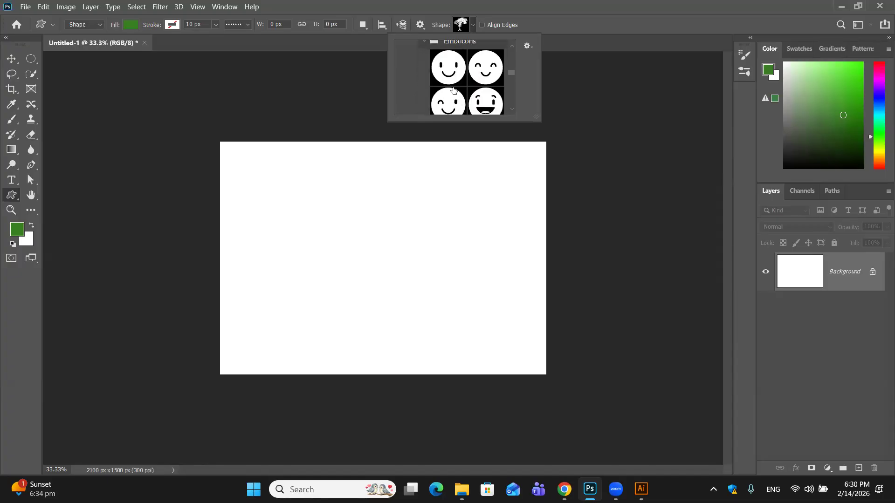
pyautogui.click(456, 106)
pyautogui.moveTo(347, 199); pyautogui.dragTo(438, 284)
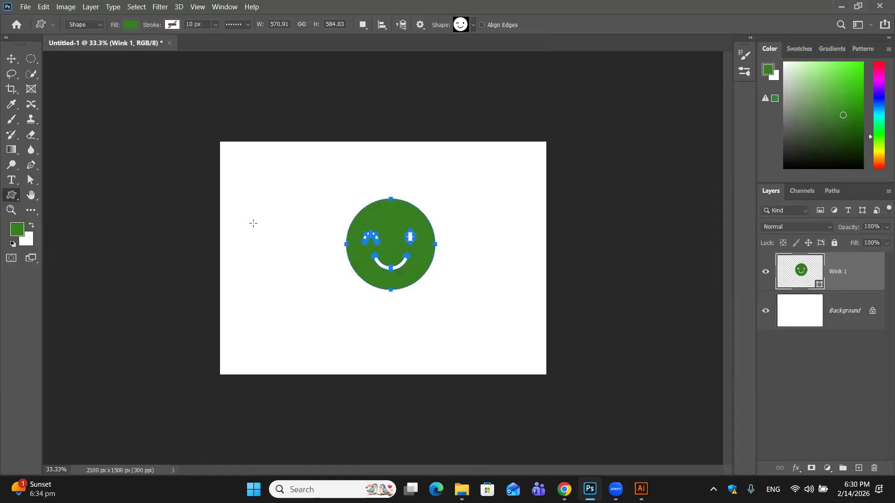
pyautogui.click(284, 207)
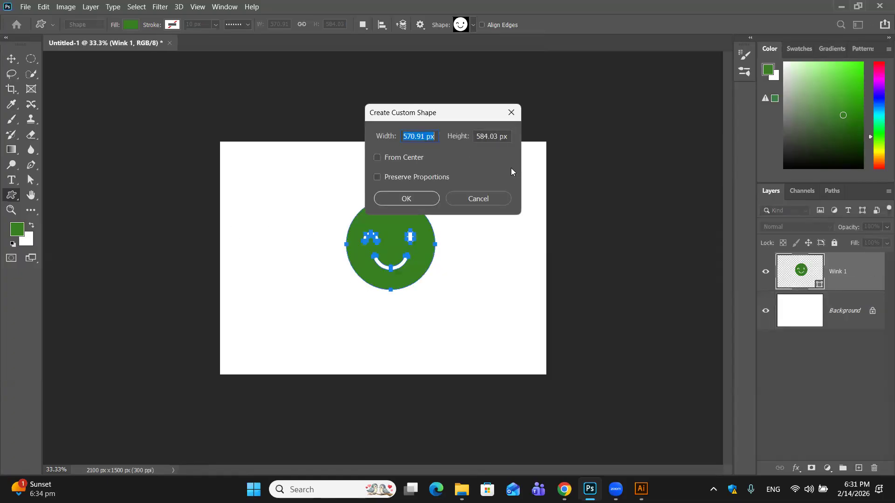
pyautogui.click(495, 206)
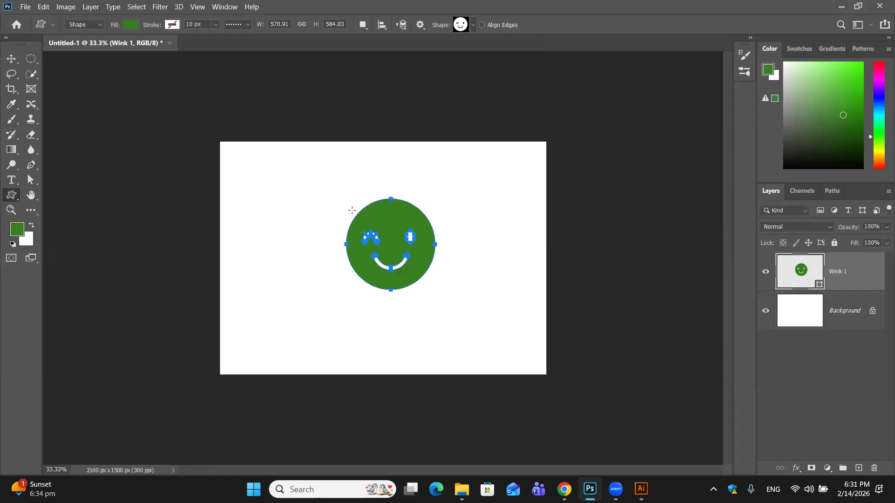
# - Select the whole canvas, copy the winking face, and paste it into the Illustrator document as a compound path
pyautogui.hotkey('ctrl', 'a')
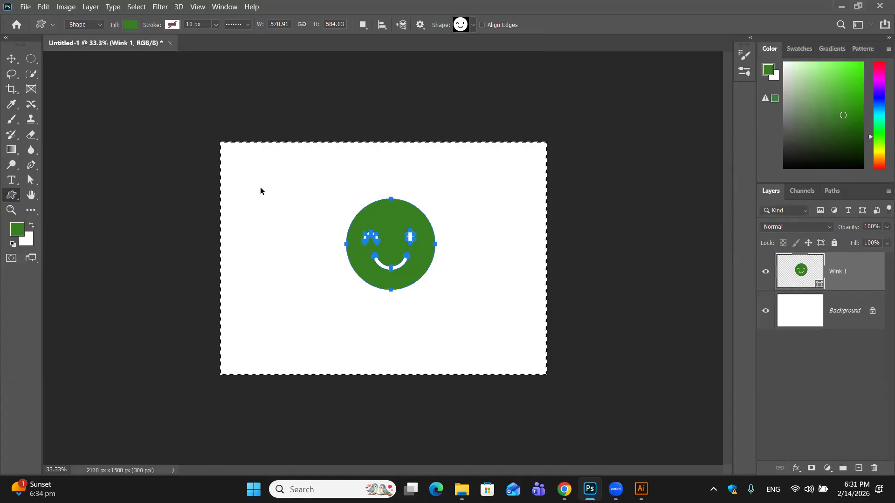
pyautogui.click(641, 489)
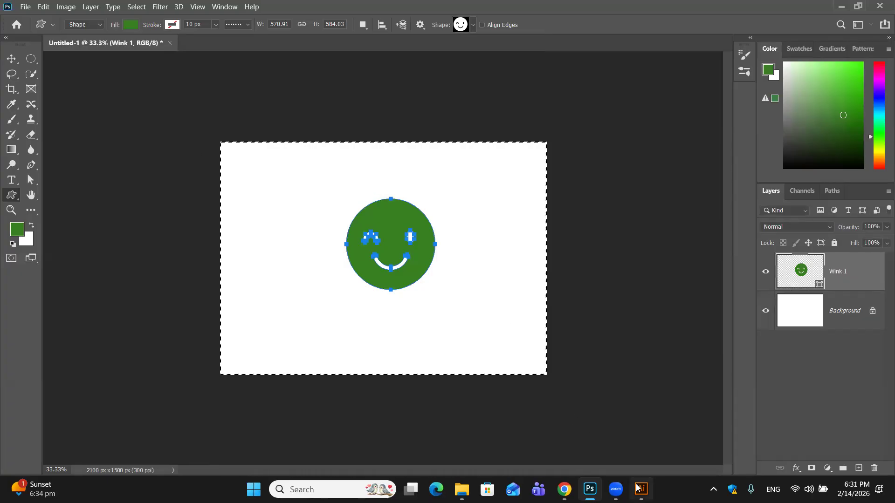
pyautogui.hotkey('ctrl', 'v')
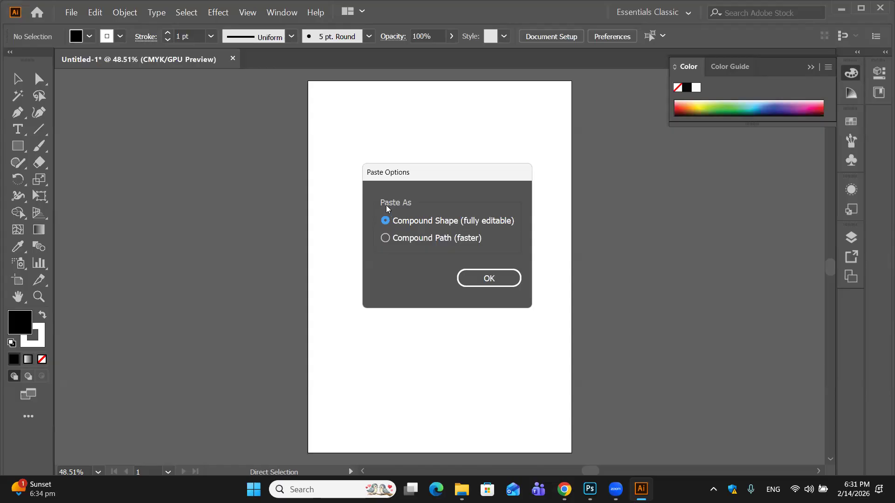
pyautogui.click(481, 278)
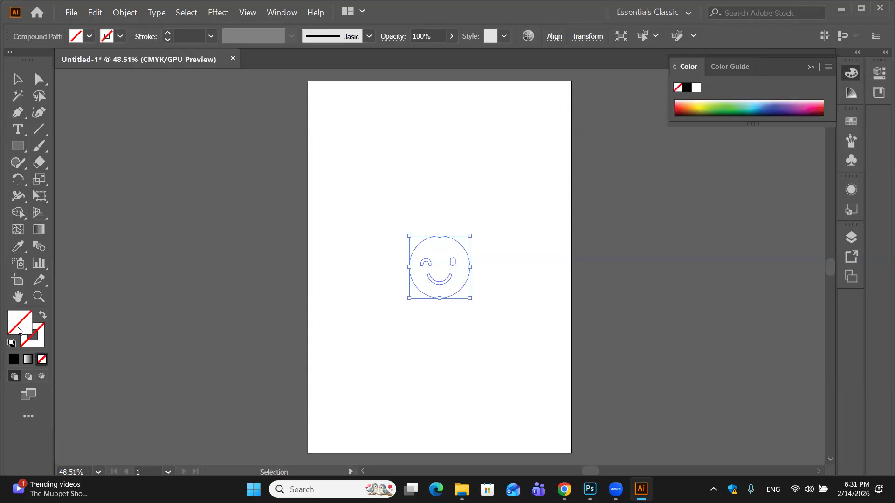
# - Try a black fill on the pasted face, deselect it, and undo the fill
pyautogui.click(13, 360)
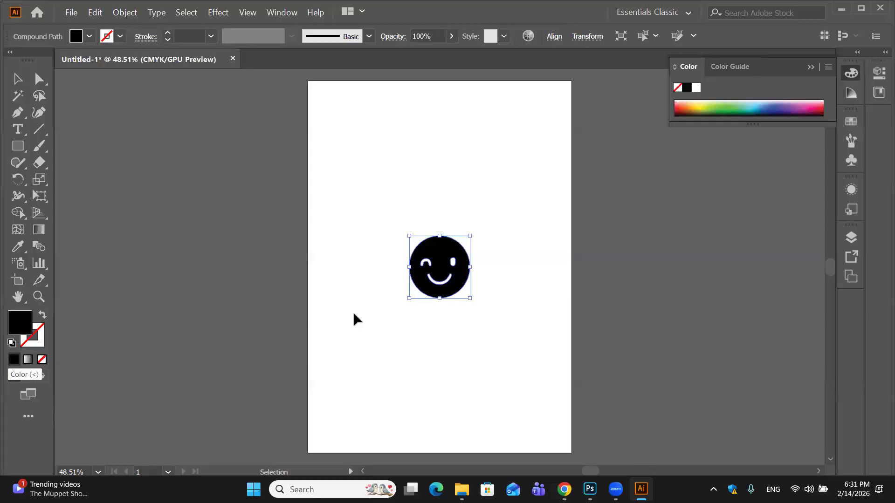
pyautogui.click(431, 201)
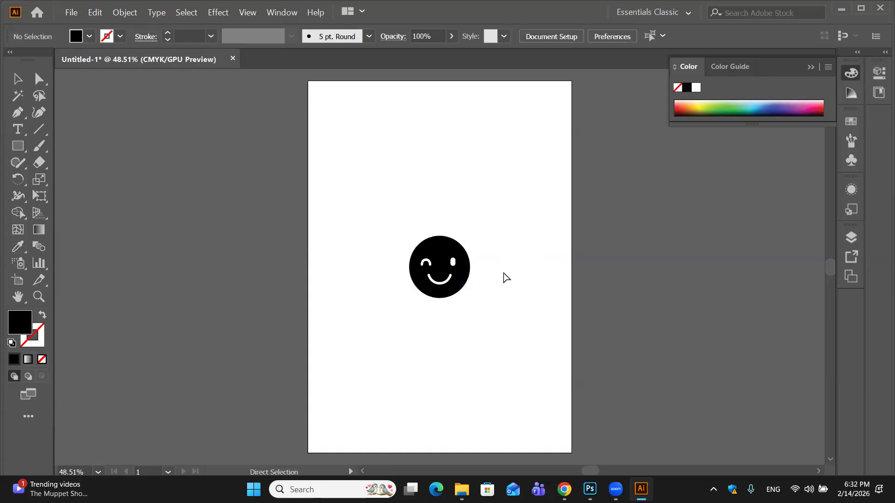
pyautogui.hotkey('ctrl', 'z')
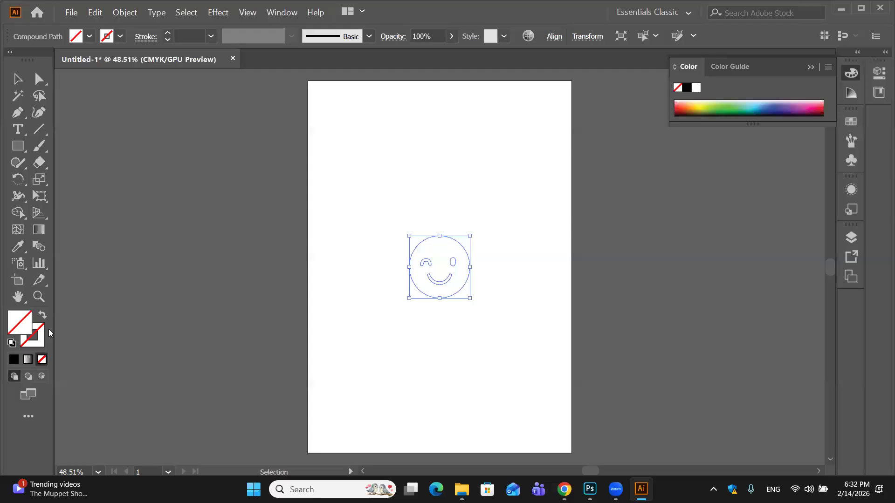
# - Fill the face black again, try moving it around the artboard, and undo the moves and the fill
pyautogui.click(14, 360)
pyautogui.click(489, 169)
pyautogui.moveTo(449, 261); pyautogui.dragTo(536, 259)
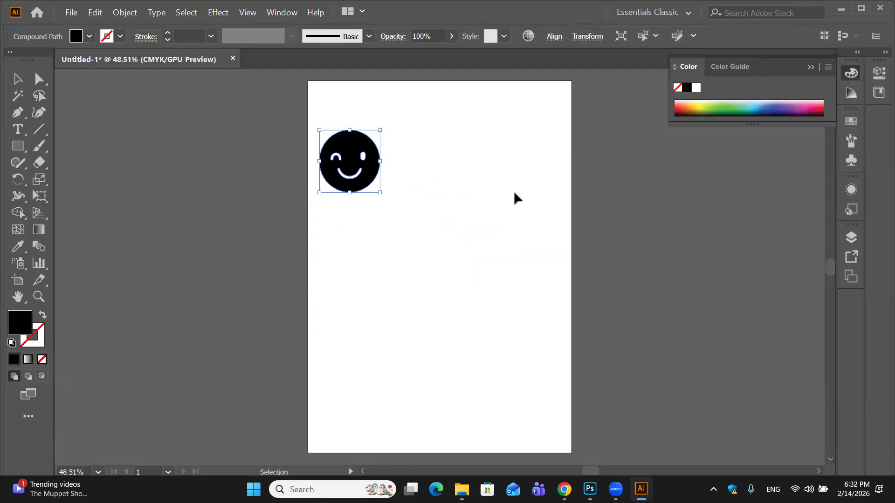
pyautogui.moveTo(352, 154); pyautogui.dragTo(409, 203)
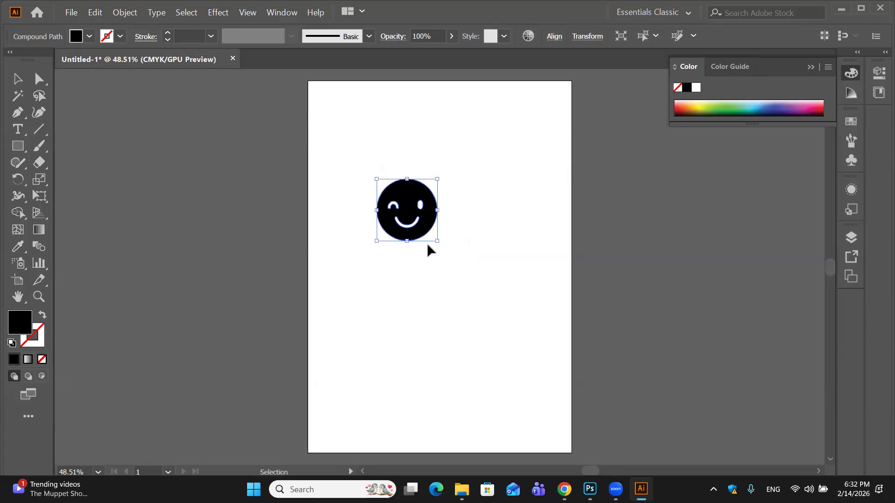
pyautogui.press('a')
pyautogui.hotkey('ctrl', 'z')
pyautogui.hotkey('ctrl', 'z')
pyautogui.hotkey('ctrl', 'z')
pyautogui.hotkey('ctrl', 'z')
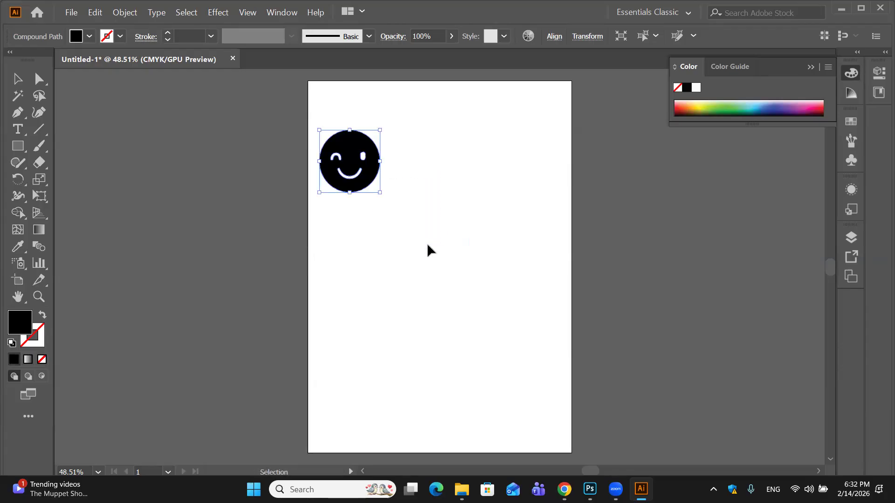
pyautogui.press('v')
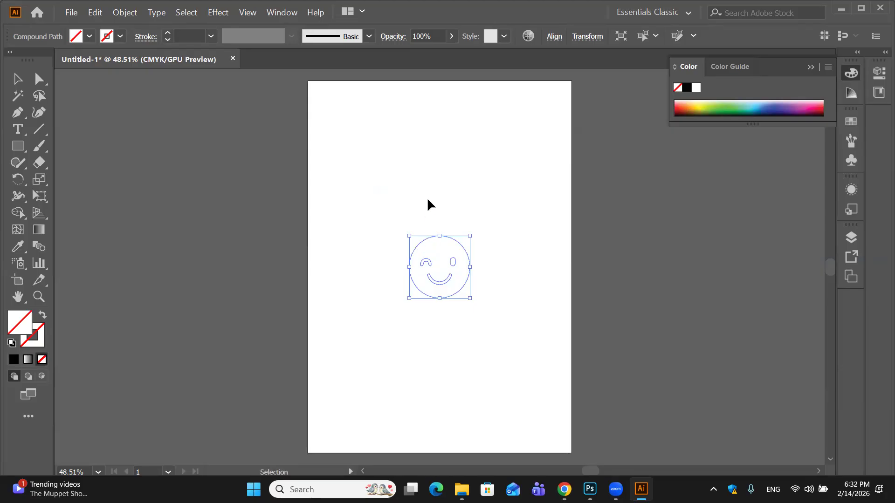
pyautogui.hotkey('ctrl', 'z')
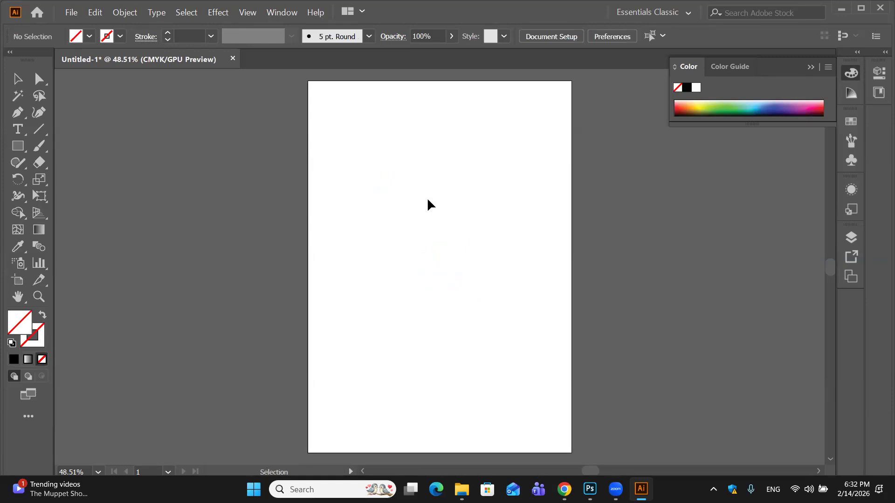
# - Select the unfilled face in the middle of the artboard, fill it with black, and deselect it
pyautogui.moveTo(363, 177); pyautogui.dragTo(536, 348)
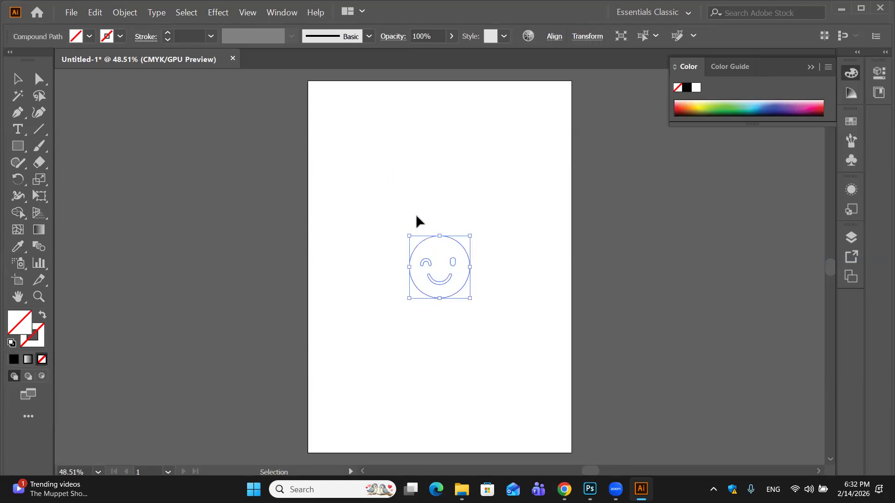
pyautogui.click(14, 360)
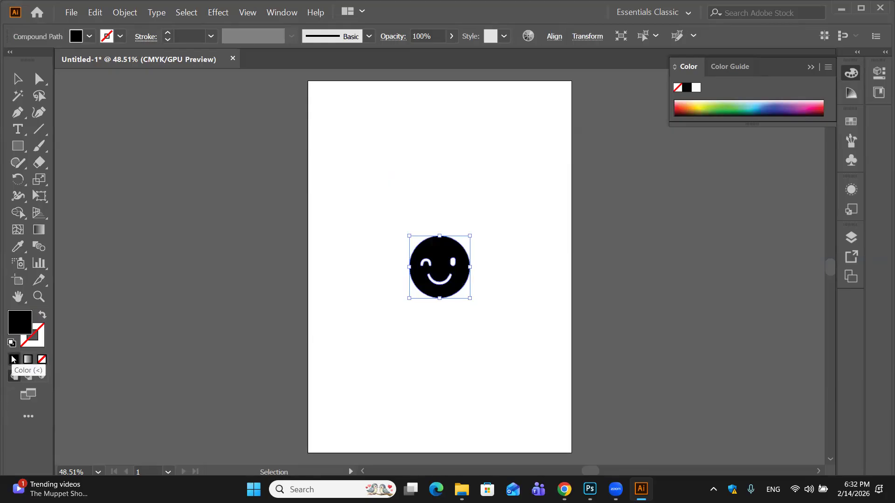
pyautogui.click(423, 300)
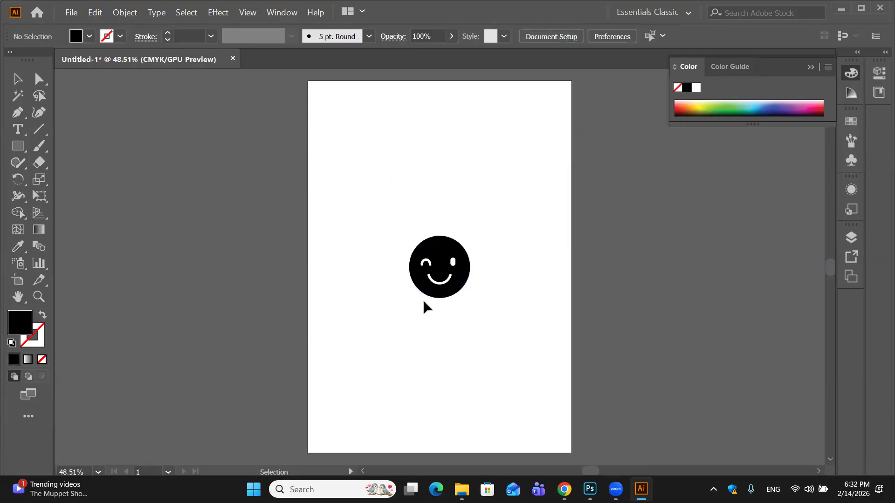
# - Try stretching the face taller and wider from its bounding box, then undo both resizes
pyautogui.click(449, 263)
pyautogui.moveTo(439, 235); pyautogui.dragTo(444, 189)
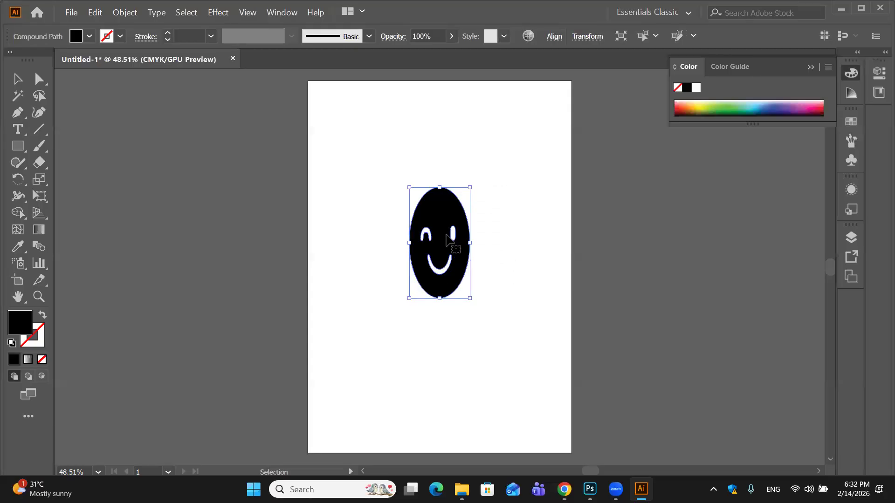
pyautogui.moveTo(409, 241); pyautogui.dragTo(360, 236)
pyautogui.click(530, 230)
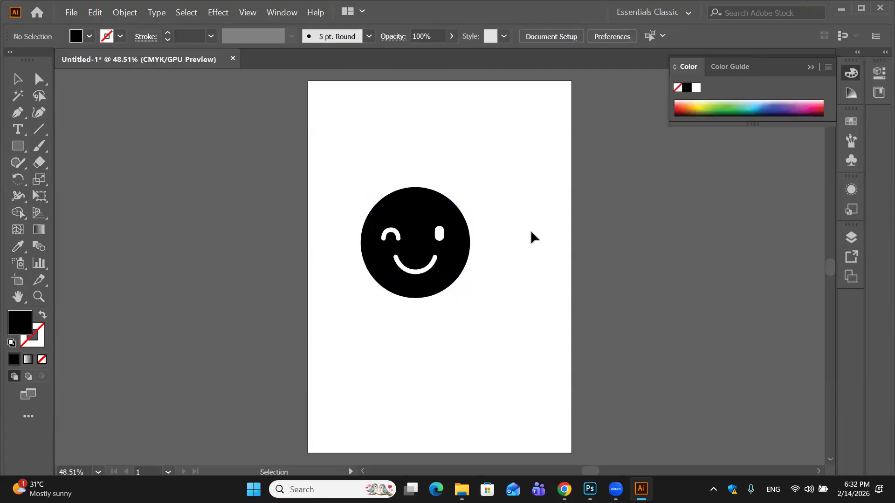
pyautogui.hotkey('ctrl', 'z')
pyautogui.hotkey('ctrl', 'z')
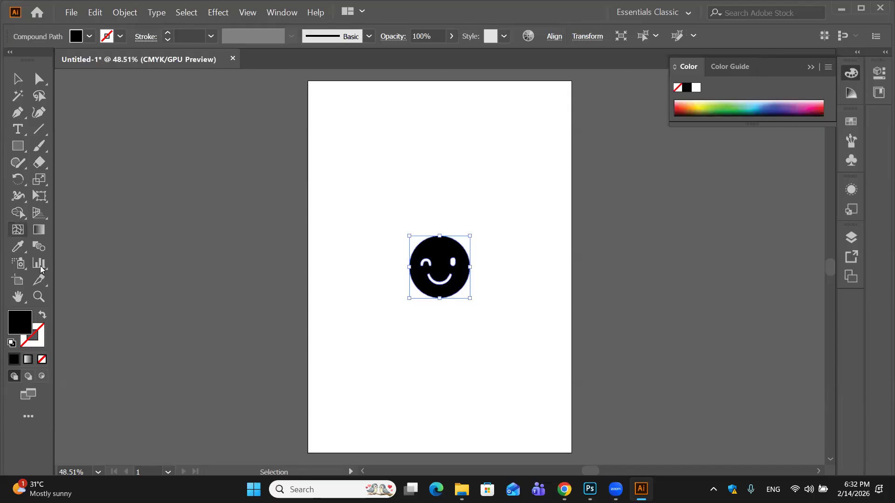
# - Switch to the Direct Selection tool and move the whole face up so its top anchor sits at about Y 95 mm
pyautogui.moveTo(39, 78); pyautogui.dragTo(171, 82)
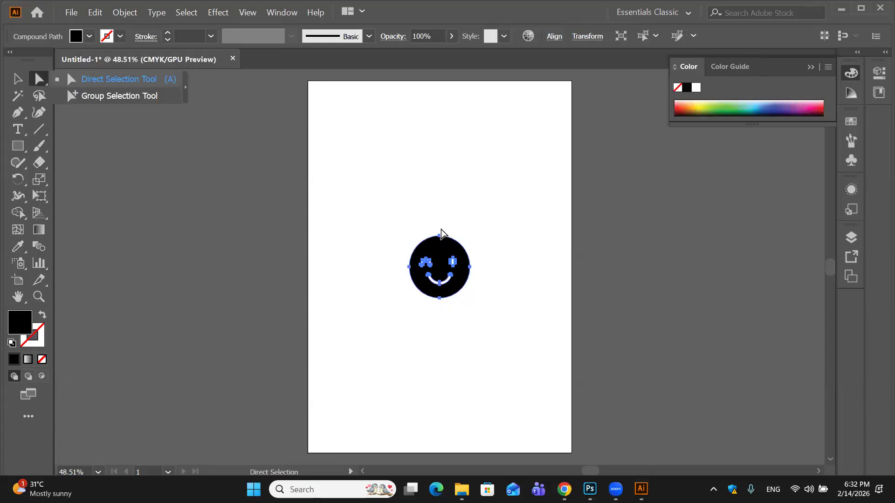
pyautogui.click(443, 203)
pyautogui.moveTo(439, 237); pyautogui.dragTo(441, 202)
# - Try pulling only the face's top anchor upward into an egg shape, then undo that edit
pyautogui.moveTo(386, 190); pyautogui.dragTo(495, 213)
pyautogui.moveTo(440, 202); pyautogui.dragTo(441, 175)
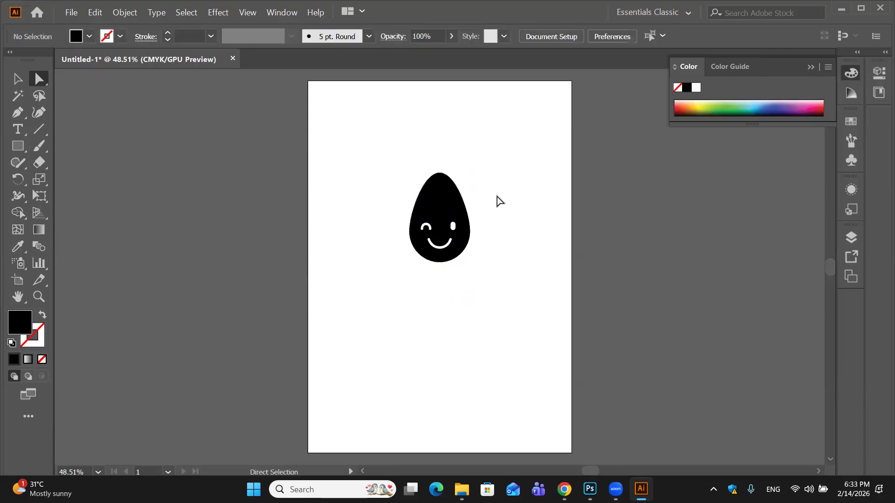
pyautogui.hotkey('ctrl', 'z')
pyautogui.hotkey('ctrl', 'z')
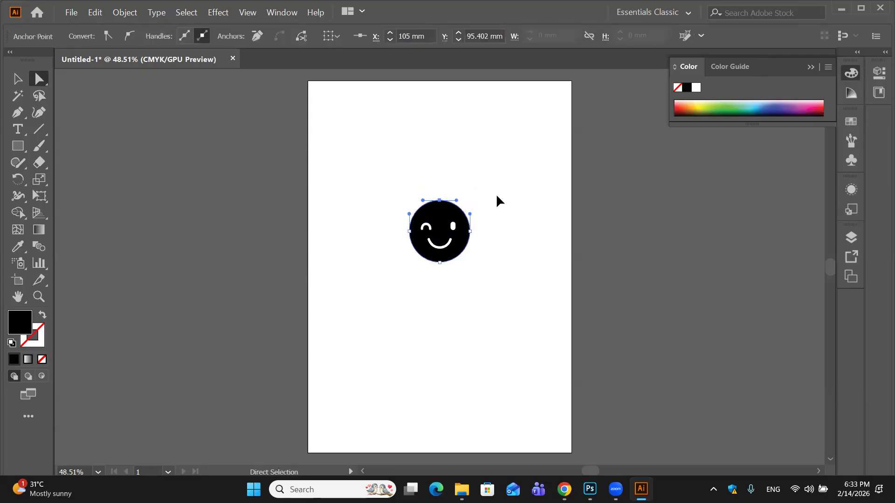
# - Undo the face's placement to empty the artboard, and draw a large black hexagon with the Polygon tool, centred on the page
pyautogui.hotkey('ctrl', 'z')
pyautogui.hotkey('ctrl', 'z')
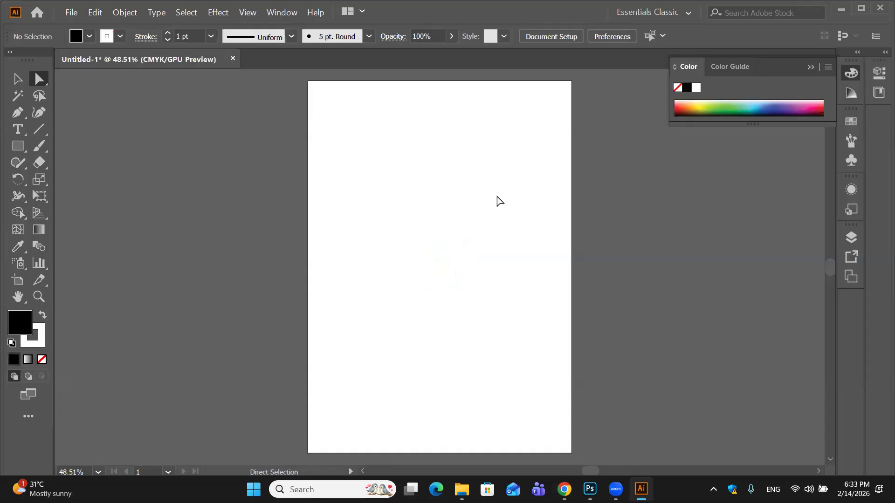
pyautogui.click(19, 146)
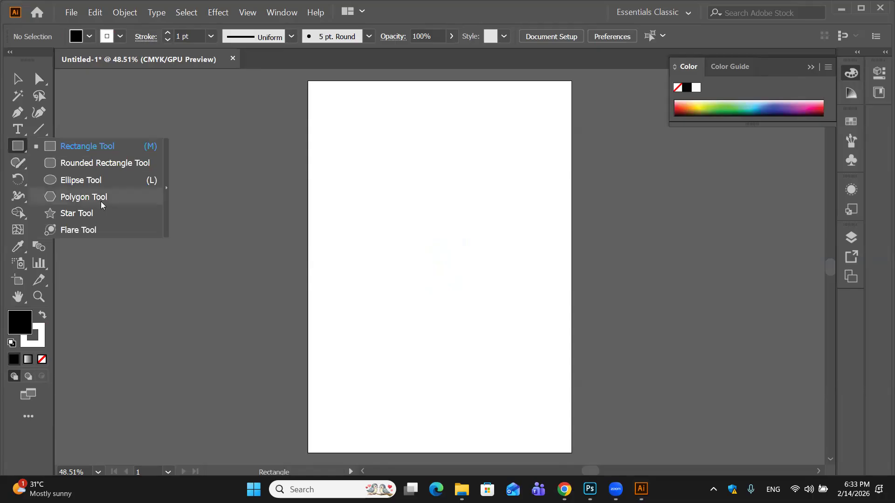
pyautogui.click(102, 205)
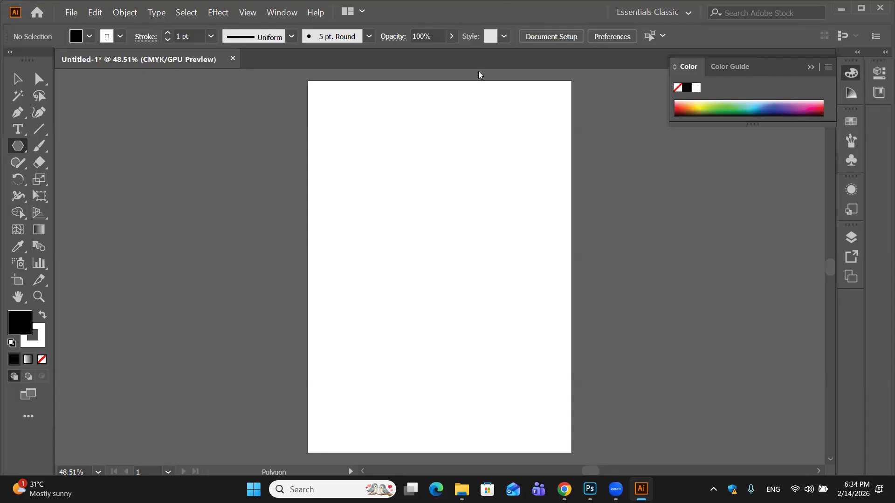
pyautogui.moveTo(382, 184); pyautogui.dragTo(473, 236)
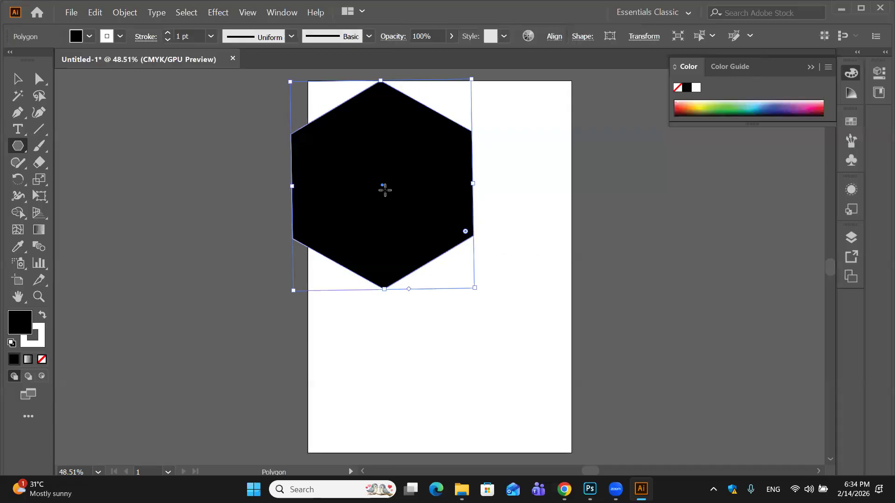
pyautogui.moveTo(399, 200); pyautogui.dragTo(434, 244)
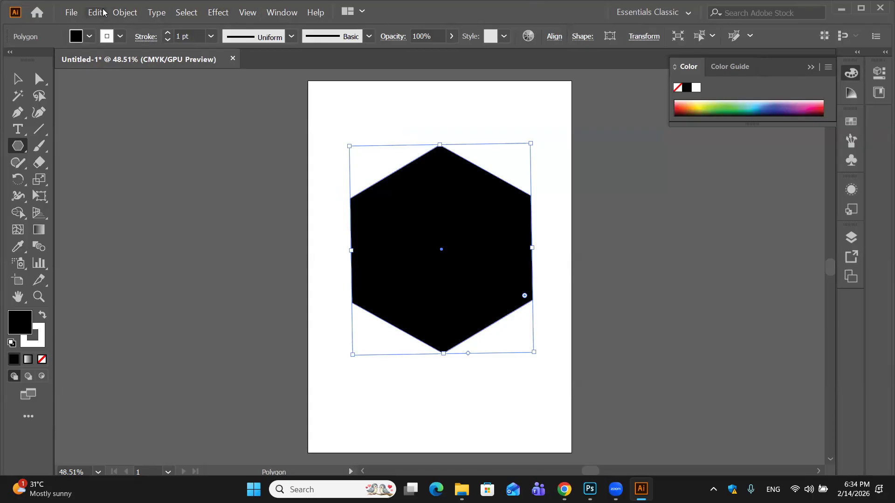
# - Apply the Pucker & Bloat effect with preview on, bloating the hexagon until it forms a six-petal flower with joined petals
pyautogui.click(224, 15)
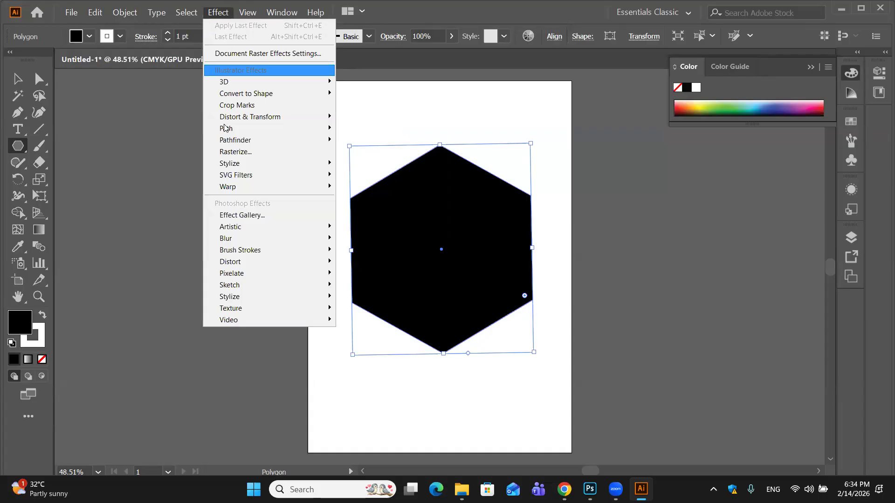
pyautogui.moveTo(227, 122)
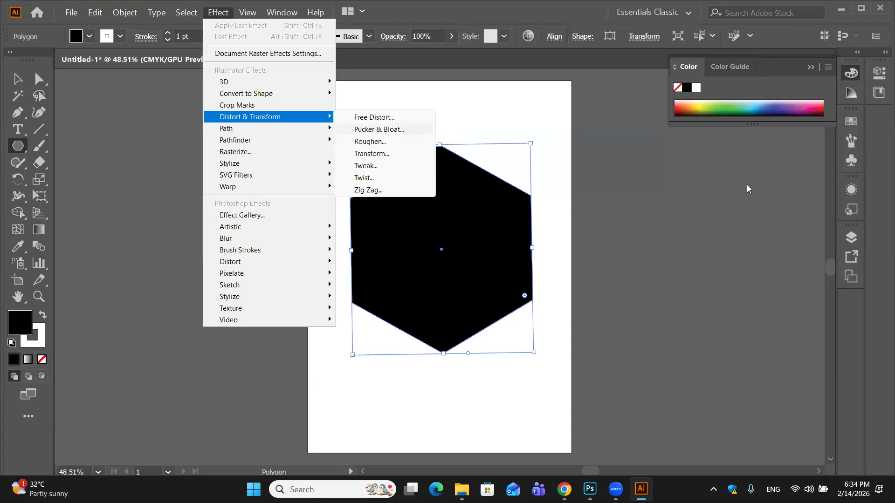
pyautogui.click(408, 134)
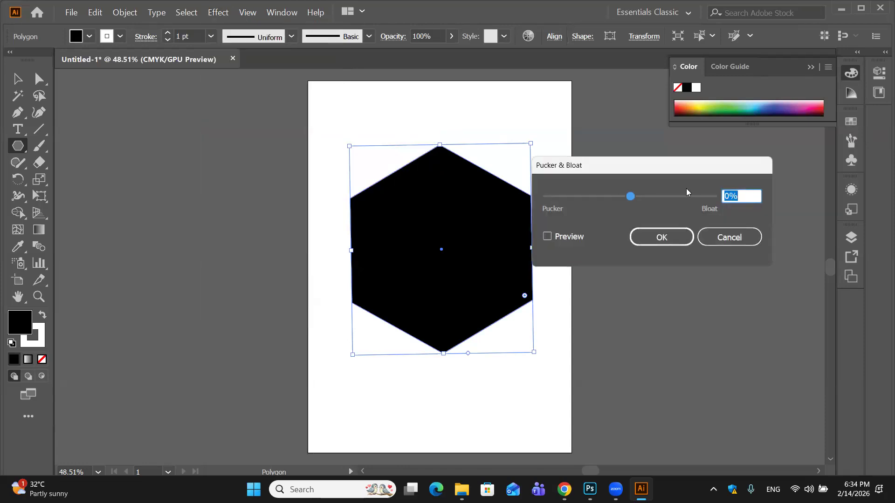
pyautogui.click(548, 237)
pyautogui.moveTo(630, 197); pyautogui.dragTo(666, 199)
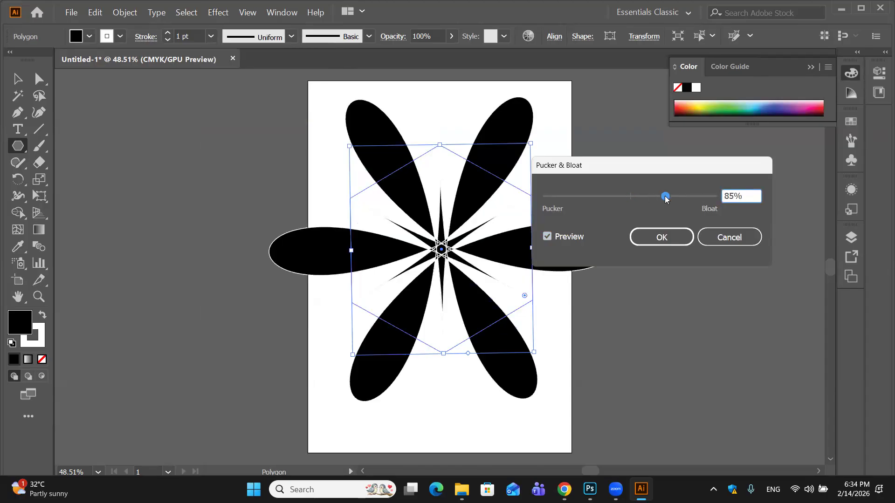
pyautogui.click(678, 237)
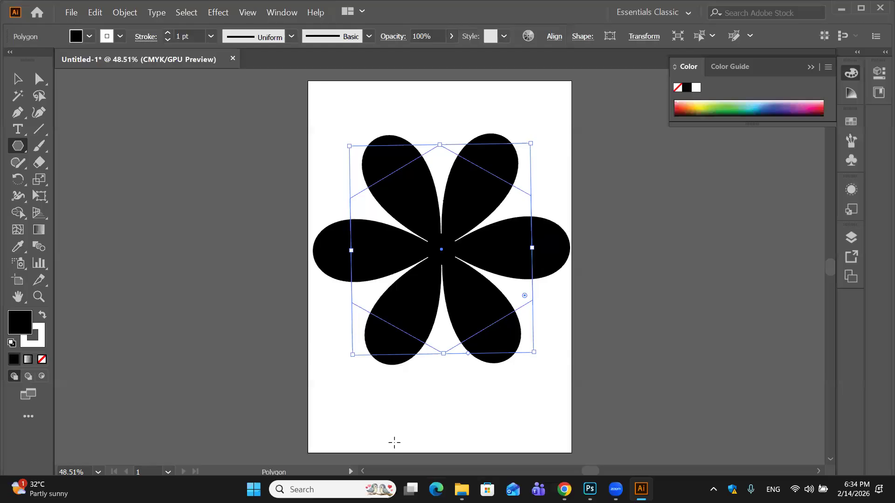
# - Move the flower slightly down with the Selection tool and expand its appearance into real paths
pyautogui.click(122, 13)
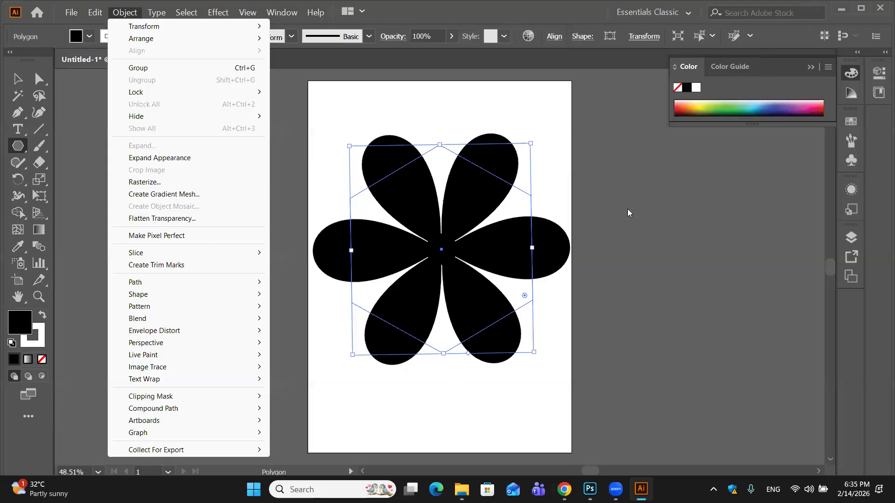
pyautogui.click(444, 265)
pyautogui.click(489, 272)
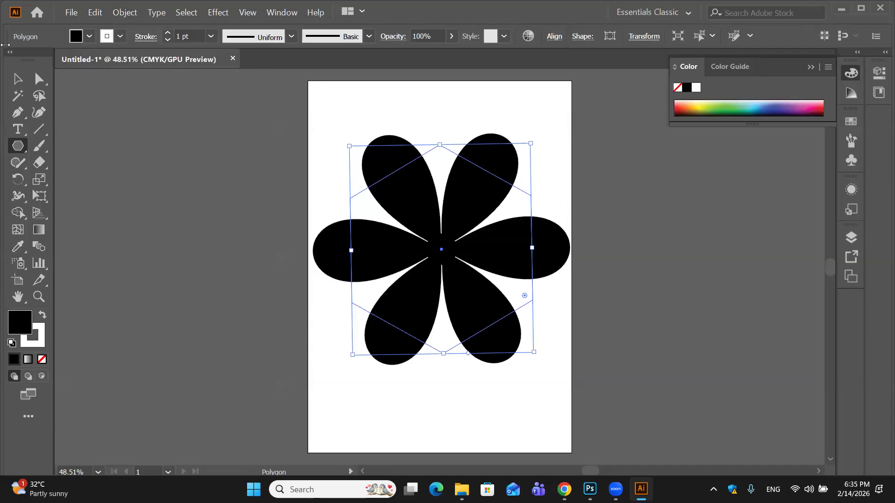
pyautogui.click(14, 81)
pyautogui.moveTo(516, 260)
pyautogui.mouseDown()
pyautogui.moveTo(516, 242)
pyautogui.moveTo(542, 291)
pyautogui.moveTo(536, 253)
pyautogui.moveTo(520, 276)
pyautogui.mouseUp()
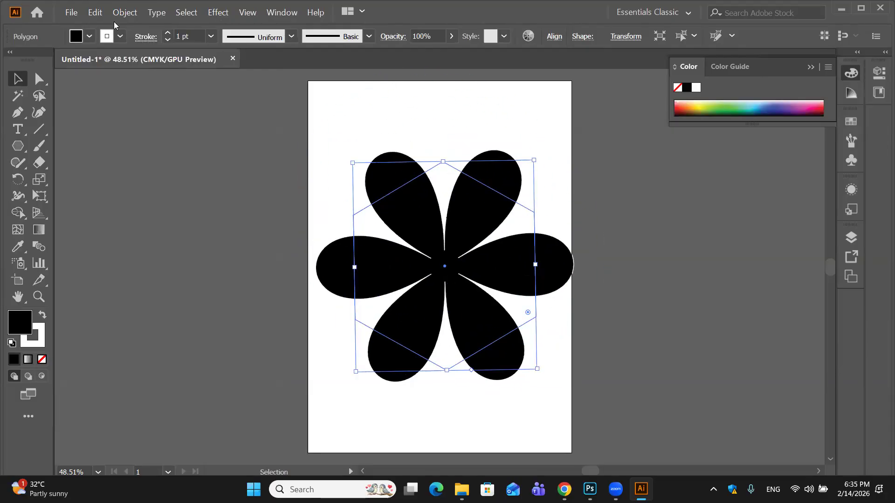
pyautogui.click(138, 13)
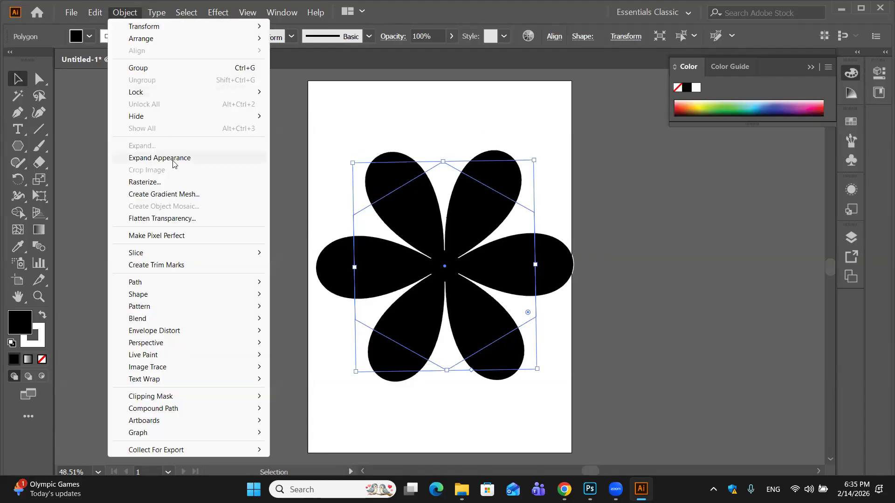
pyautogui.click(172, 159)
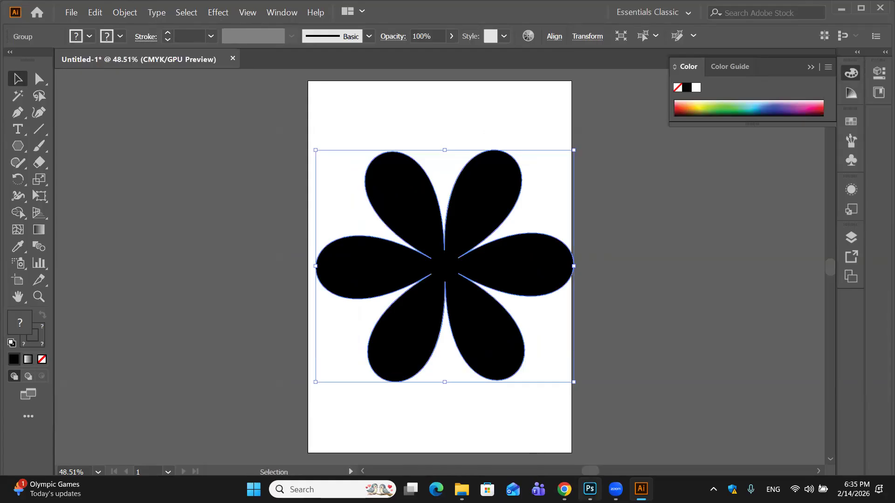
# - Switch to Photoshop's blank Untitled-1 document and clear the selection around the whole canvas
pyautogui.click(589, 490)
pyautogui.hotkey('ctrl', 'a')
pyautogui.moveTo(873, 281); pyautogui.dragTo(874, 468)
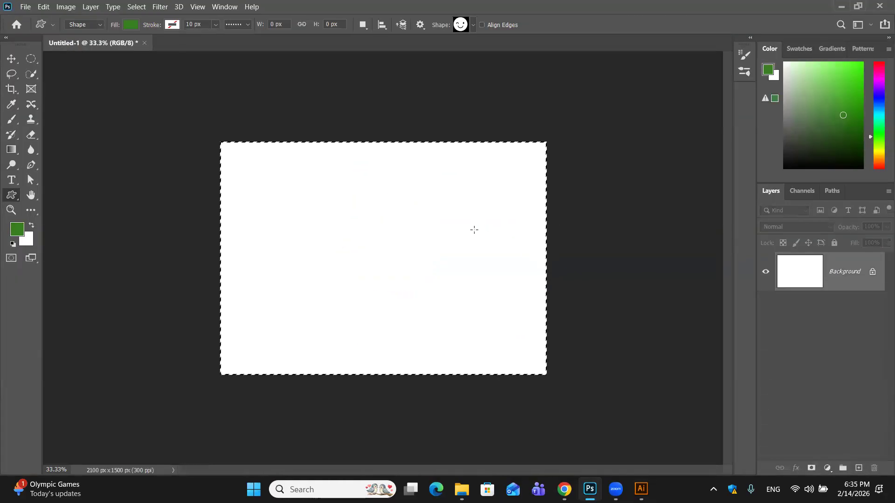
pyautogui.click(474, 229)
pyautogui.press('Escape')
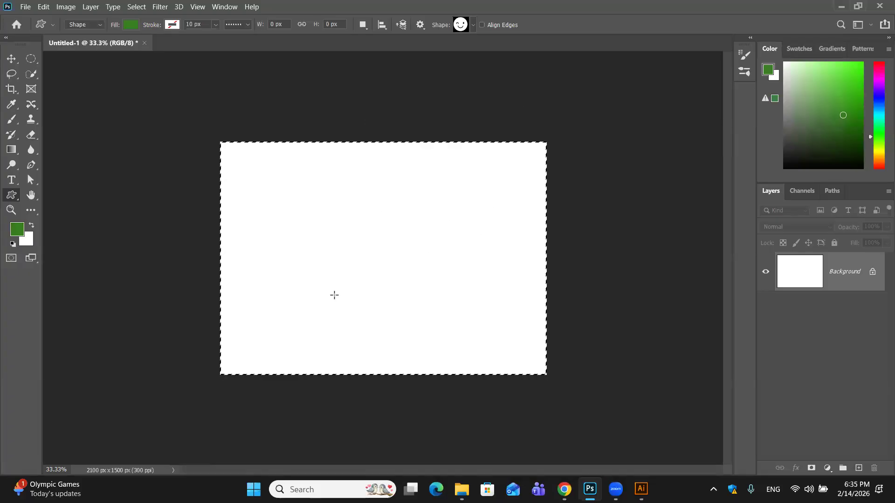
pyautogui.hotkey('ctrl', 'd')
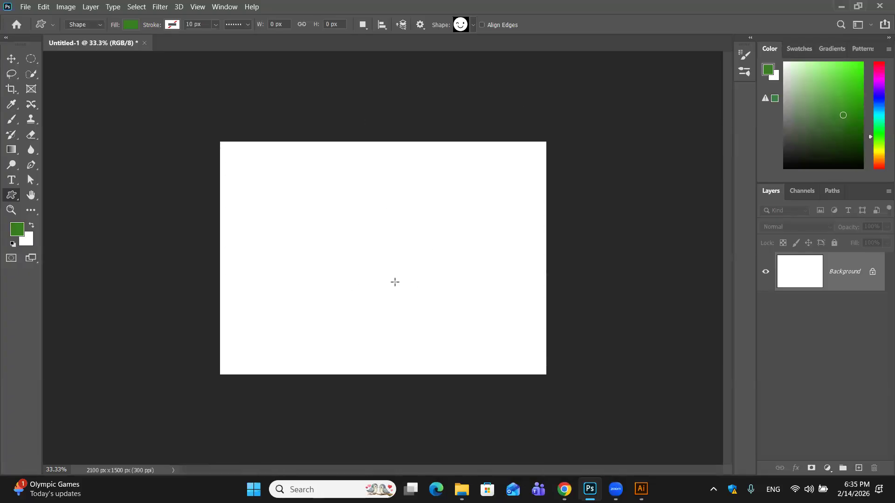
# - Paste the Illustrator flower into the Photoshop document as a Shape Layer
pyautogui.hotkey('ctrl', '+')
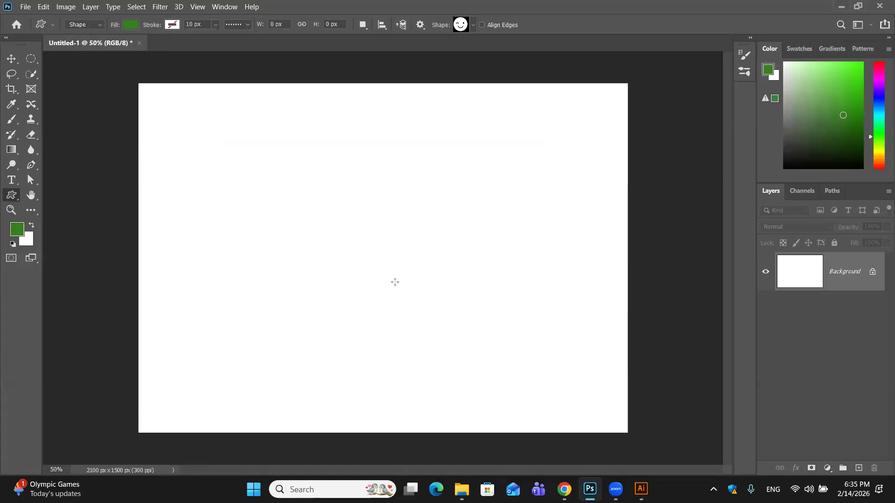
pyautogui.hotkey('ctrl', 'v')
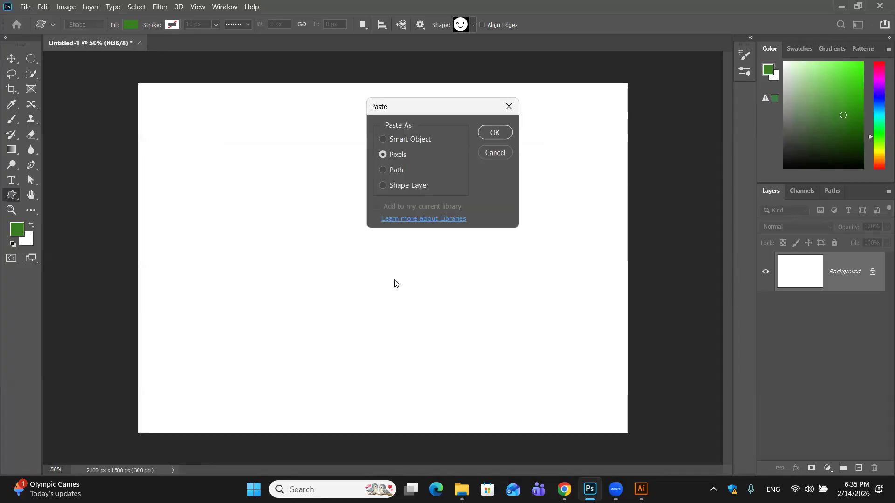
pyautogui.click(382, 187)
pyautogui.click(494, 134)
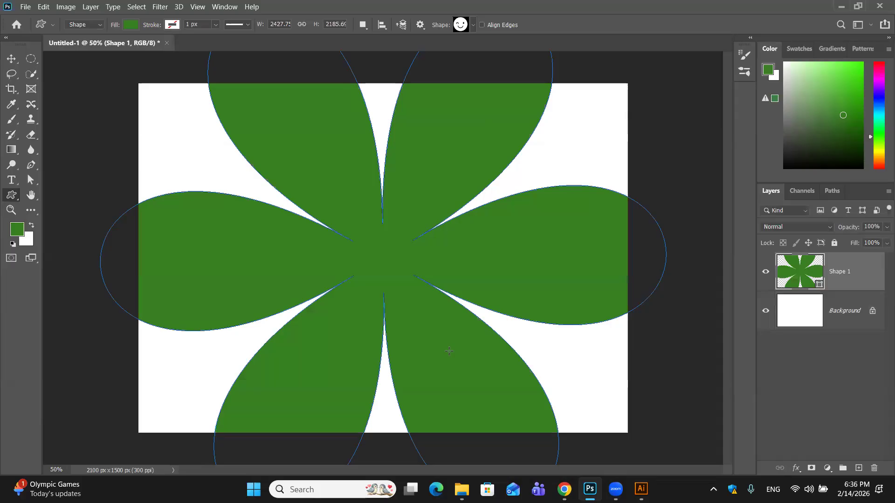
# - Try scaling the oversized flower to about 38% with Free Transform so it fits inside the canvas
pyautogui.hotkey('ctrl', 't')
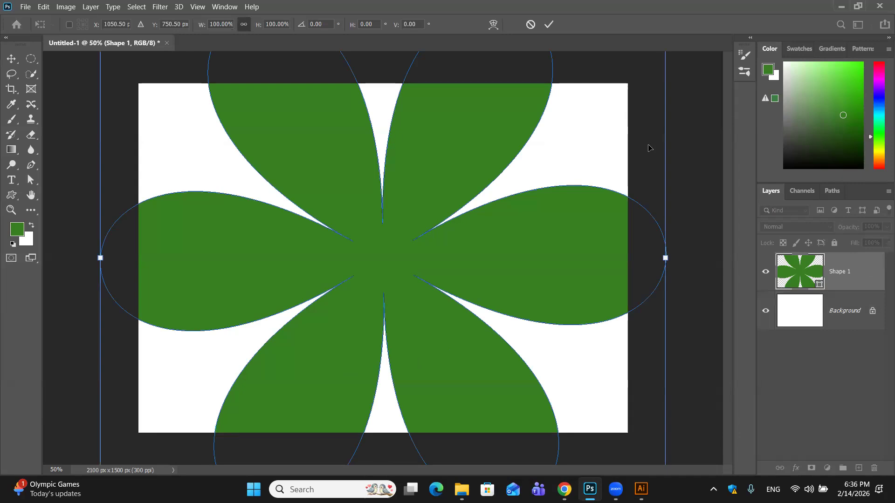
pyautogui.hotkey('ctrl', '-')
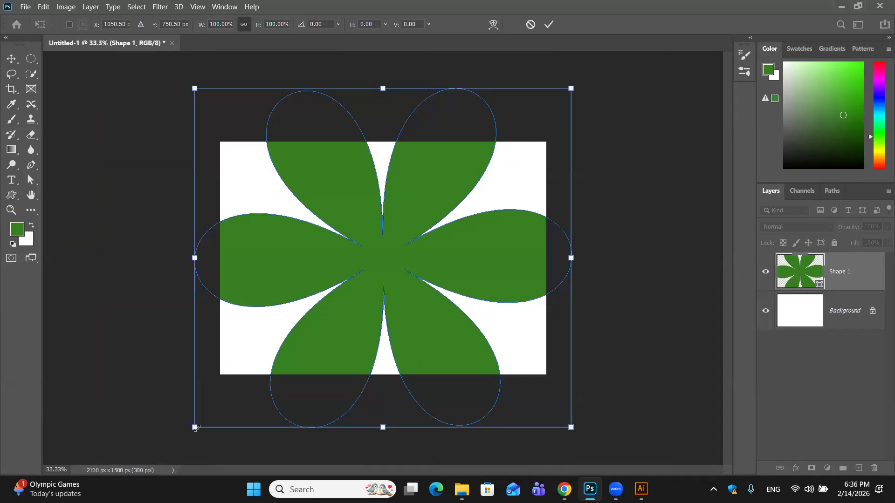
pyautogui.moveTo(195, 427); pyautogui.dragTo(375, 261)
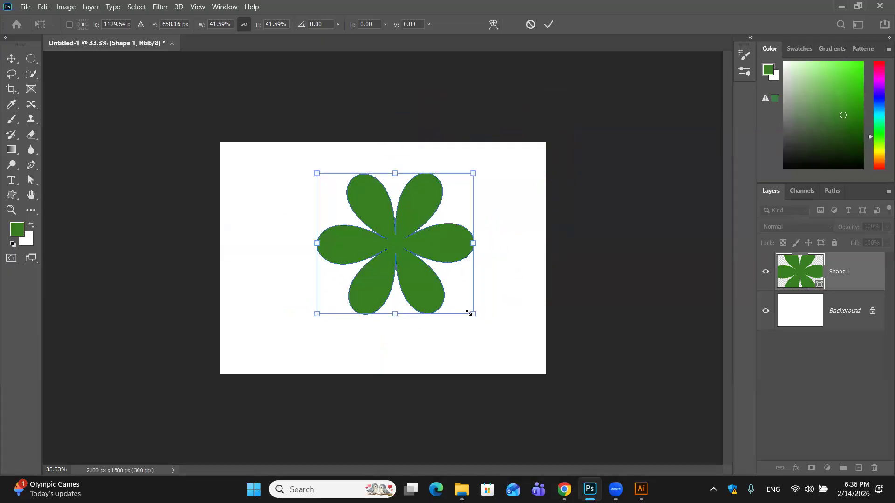
pyautogui.moveTo(468, 312); pyautogui.dragTo(457, 300)
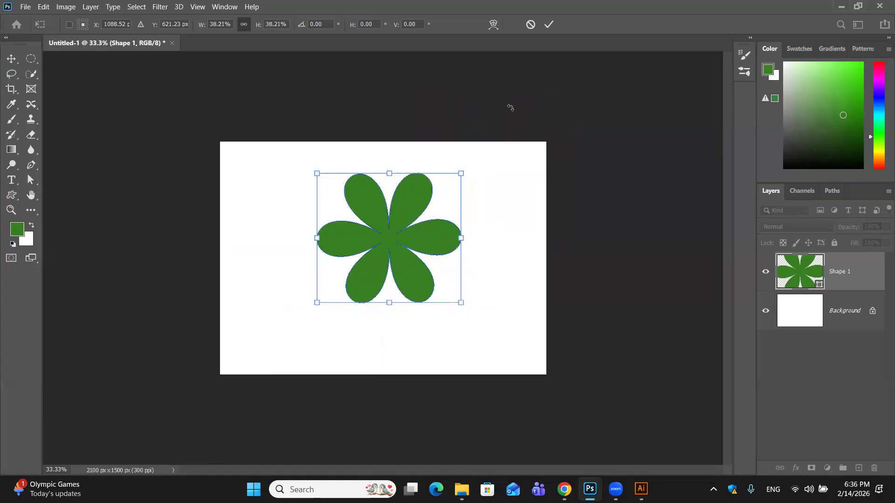
pyautogui.click(549, 24)
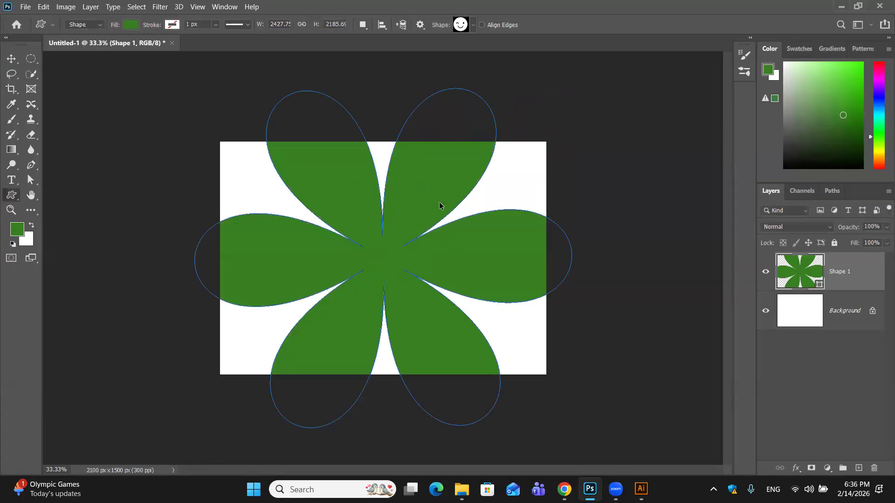
# - Scale the flower shape proportionally to about 39% with Free Transform, placing it horizontally centred and slightly above the canvas middle
pyautogui.hotkey('ctrl', 't')
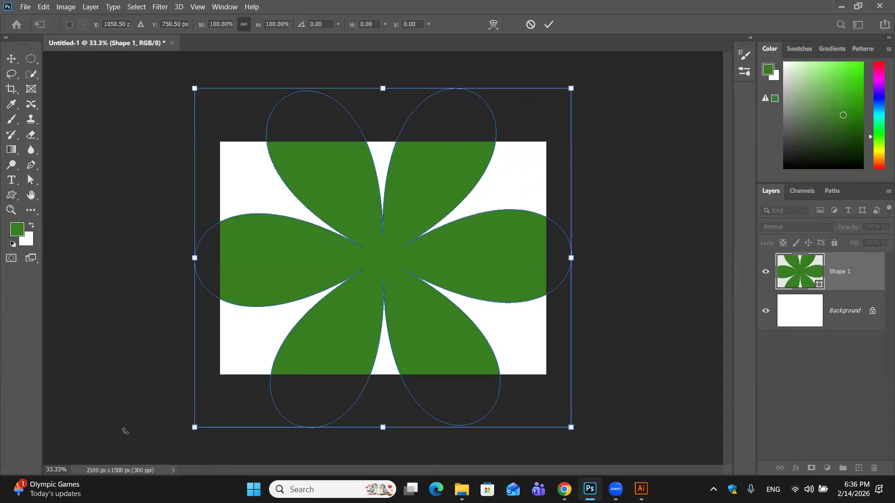
pyautogui.moveTo(334, 317); pyautogui.dragTo(424, 221)
pyautogui.moveTo(487, 166); pyautogui.dragTo(378, 246)
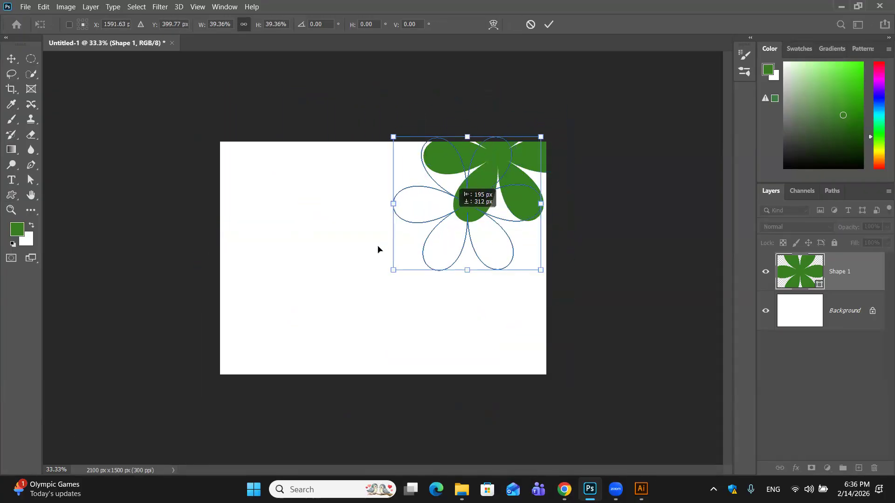
pyautogui.click(549, 24)
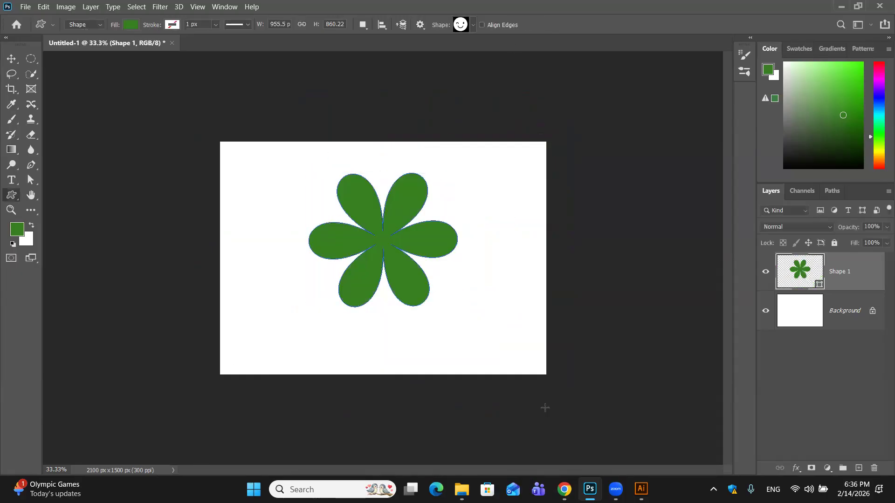
# - Examine the green flower's petal edges and the narrow gaps near its centre at up to 400% magnification for vector sharpness
pyautogui.moveTo(616, 489)
pyautogui.hotkey('ctrl', '+')
pyautogui.hotkey('ctrl', '+')
pyautogui.hotkey('ctrl', '+')
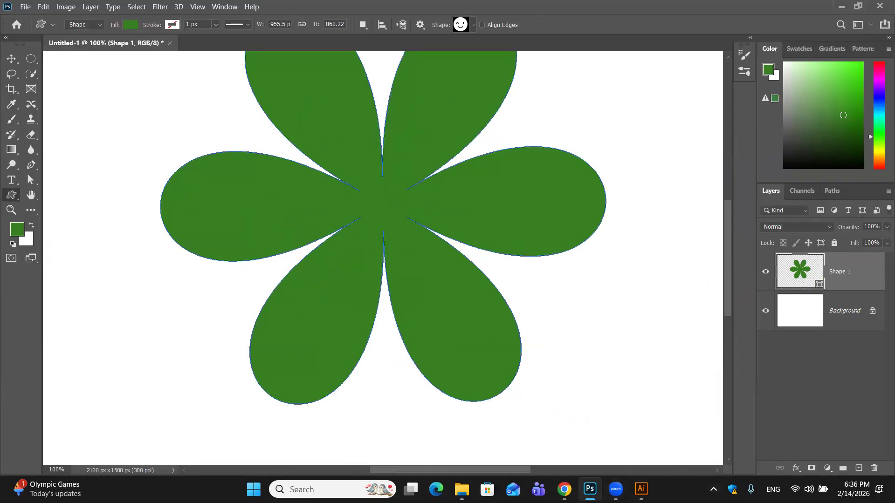
pyautogui.click(642, 489)
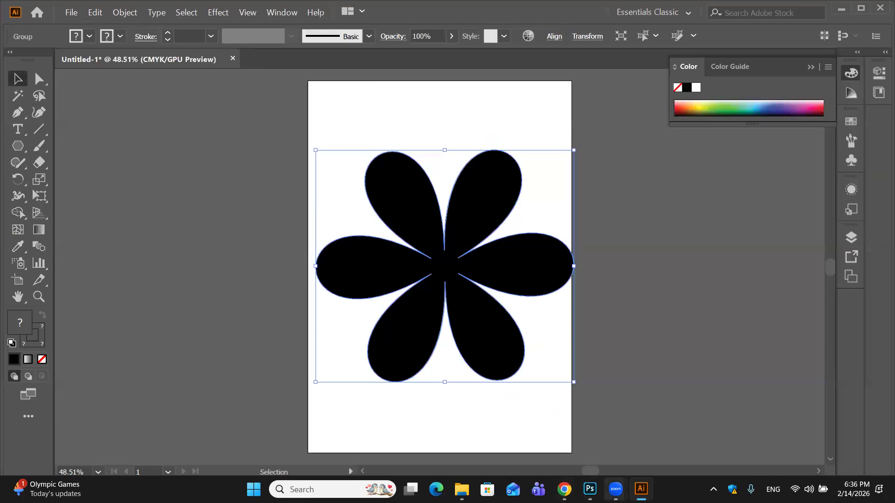
pyautogui.click(572, 447)
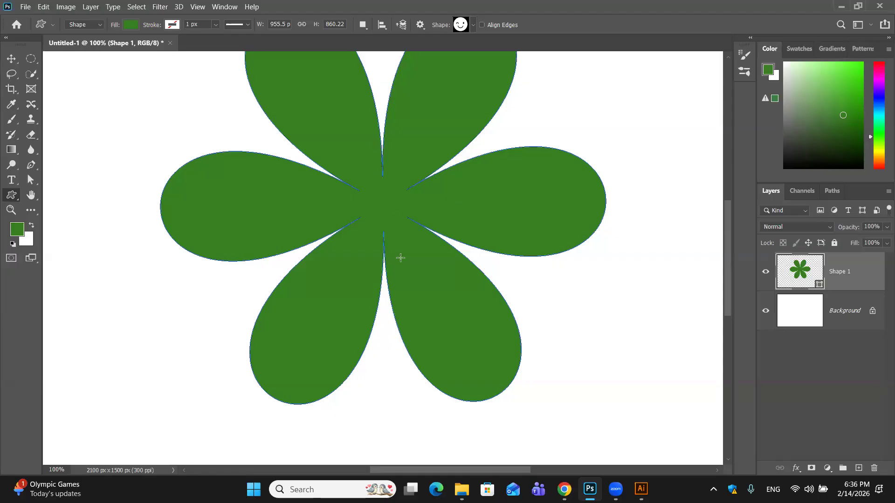
pyautogui.scroll(3, 400, 258)
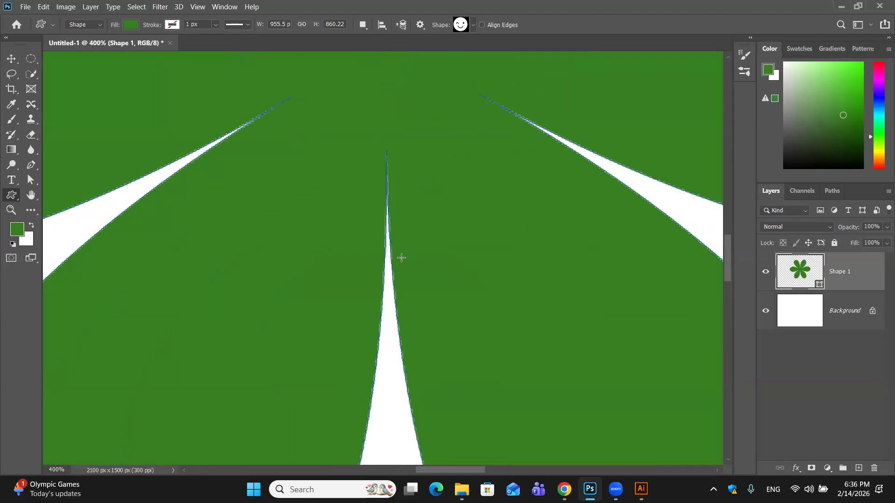
pyautogui.moveTo(502, 345); pyautogui.dragTo(226, 58)
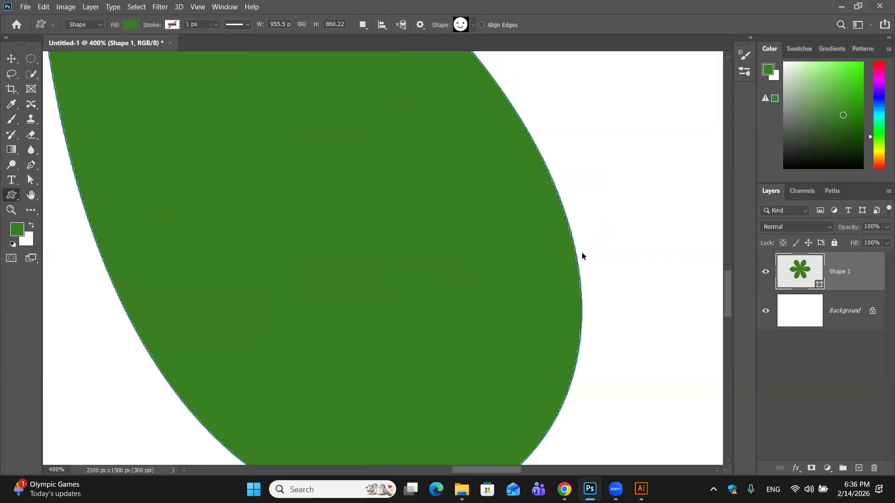
pyautogui.hotkey('ctrl', '-')
pyautogui.hotkey('ctrl', '-')
pyautogui.hotkey('ctrl', '-')
pyautogui.hotkey('ctrl', '-')
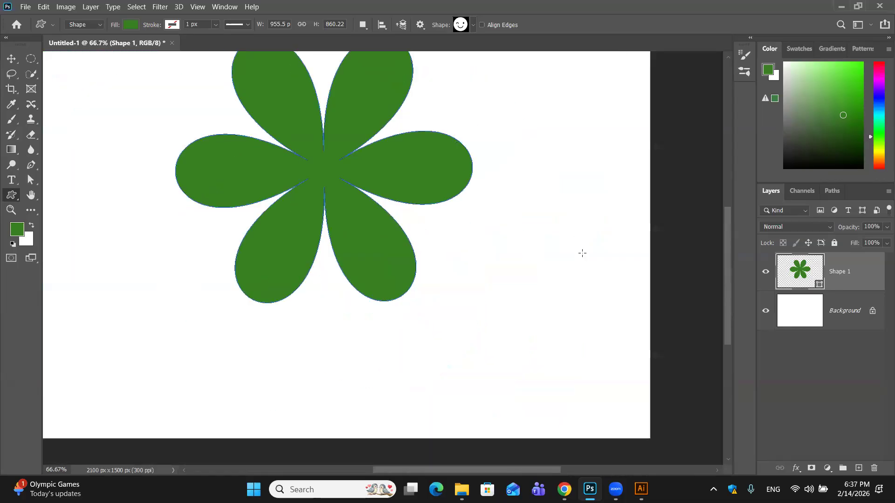
# - Delete the green flower's shape layer so that only the white background layer is left
pyautogui.hotkey('ctrl', '-')
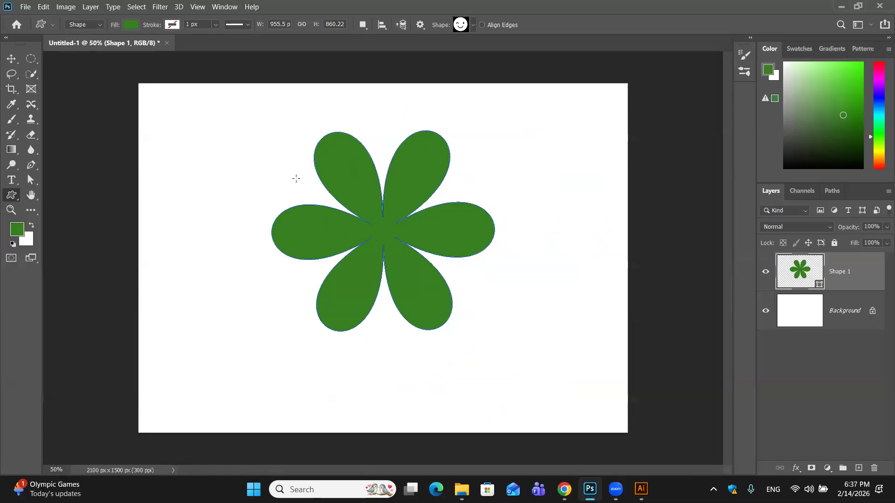
pyautogui.moveTo(877, 274); pyautogui.dragTo(877, 469)
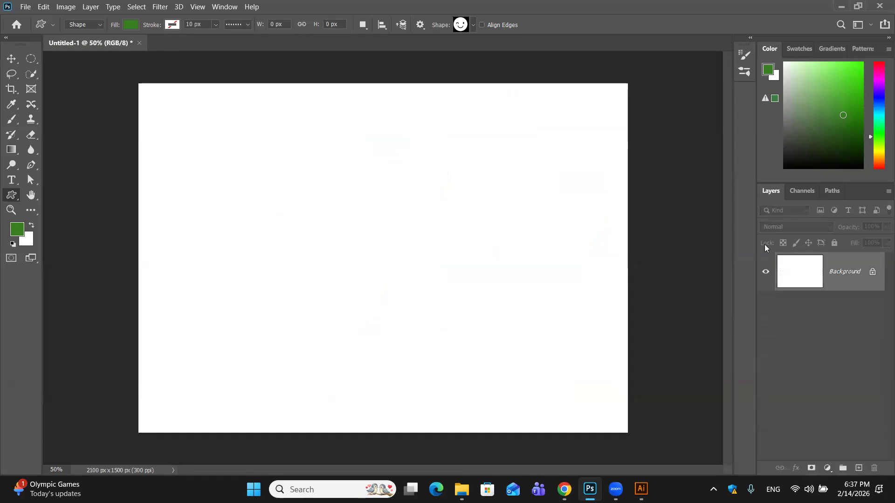
# - Try pasting the copied Illustrator flower as a Path
pyautogui.hotkey('ctrl', 'v')
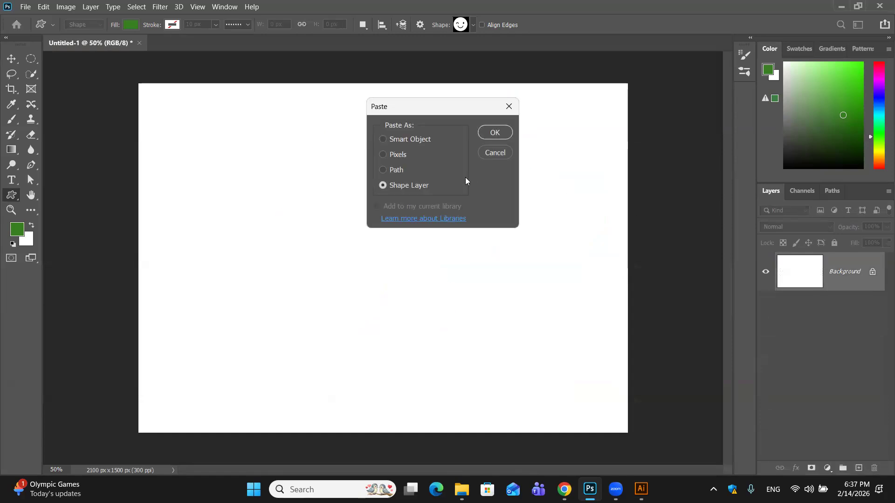
pyautogui.click(384, 170)
pyautogui.click(488, 130)
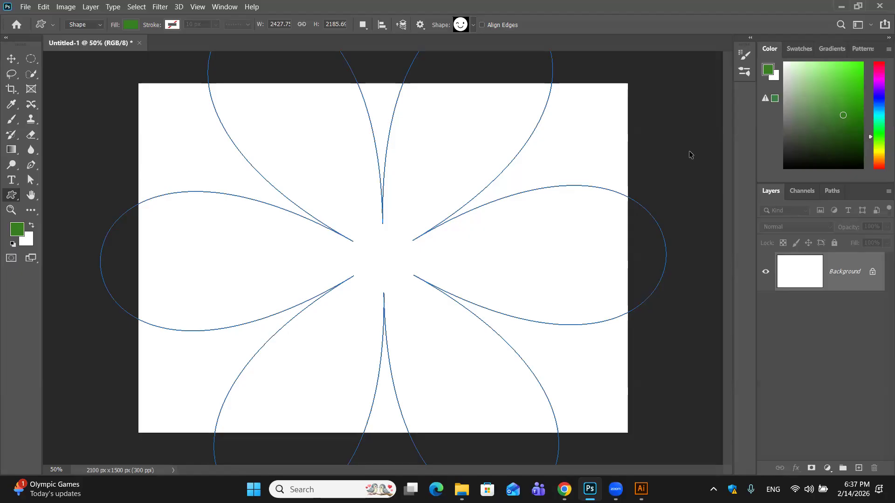
pyautogui.hotkey('ctrl', 'z')
# - Paste the copied flower as Pixels, scaled to about 30% and placed slightly above the canvas centre
pyautogui.hotkey('ctrl', 'v')
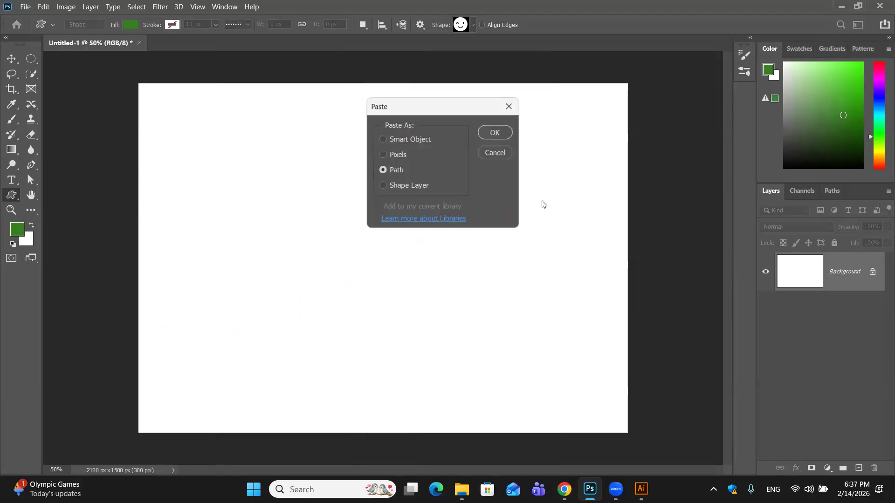
pyautogui.click(385, 155)
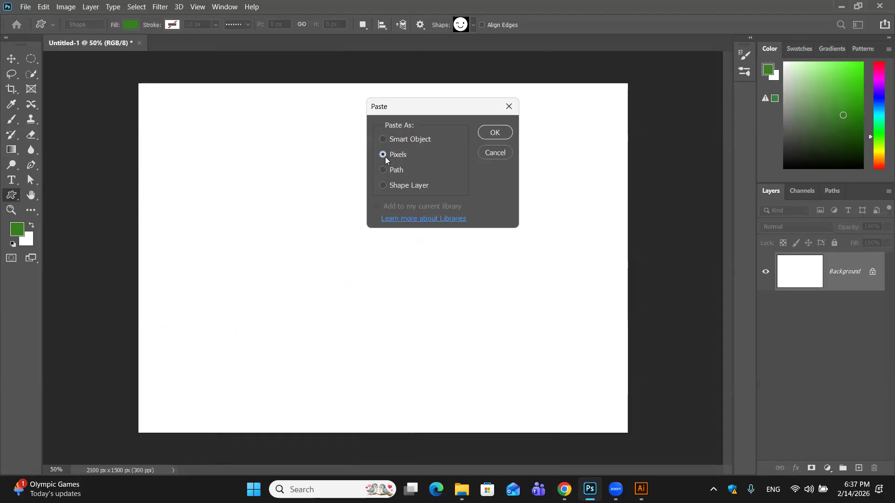
pyautogui.click(507, 135)
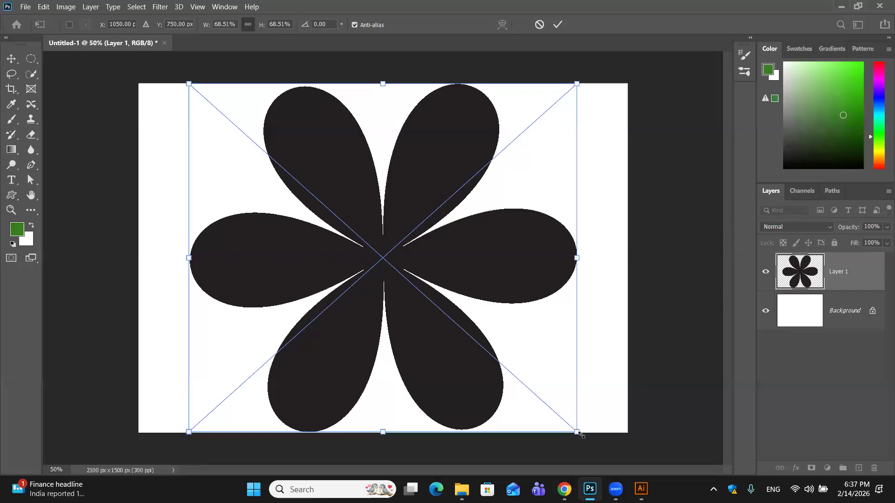
pyautogui.moveTo(580, 434); pyautogui.dragTo(396, 192)
pyautogui.moveTo(277, 162); pyautogui.dragTo(377, 223)
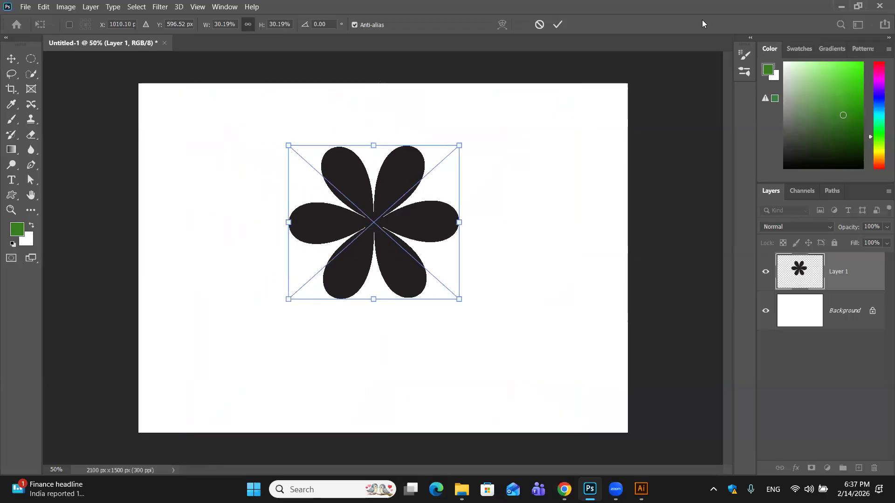
pyautogui.click(557, 25)
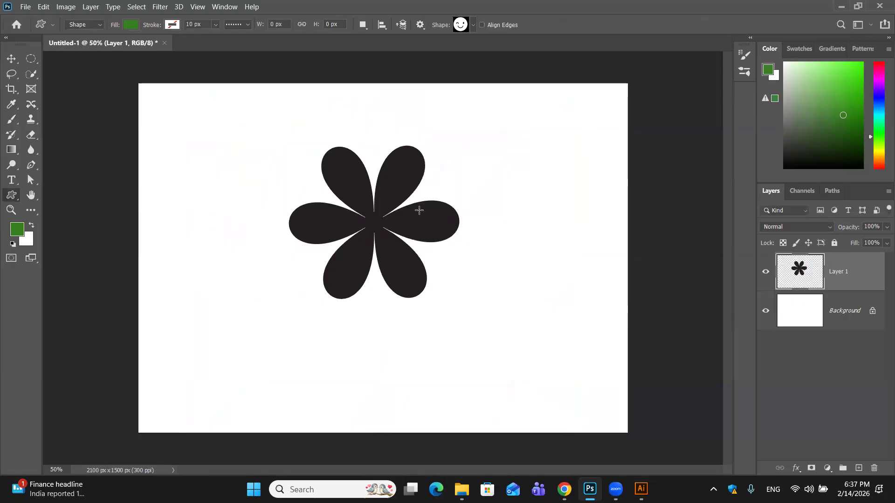
# - Enlarge the pixel flower proportionally to about 247% with Free Transform so it nearly fills the canvas width
pyautogui.hotkey('ctrl', 't')
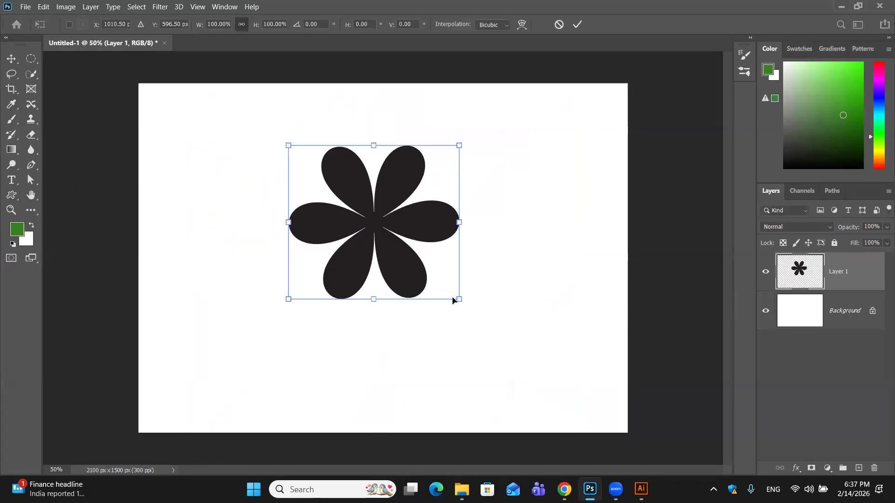
pyautogui.moveTo(462, 300); pyautogui.dragTo(638, 460)
pyautogui.moveTo(410, 270); pyautogui.dragTo(318, 214)
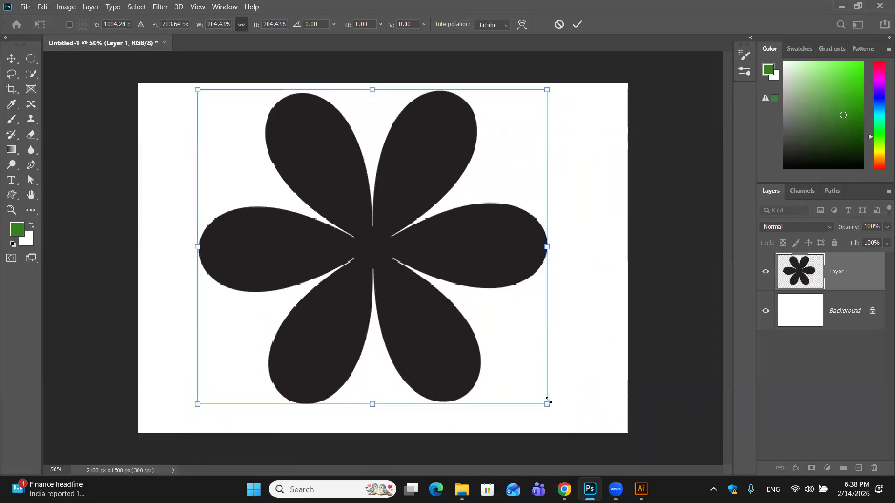
pyautogui.moveTo(582, 433); pyautogui.dragTo(655, 497)
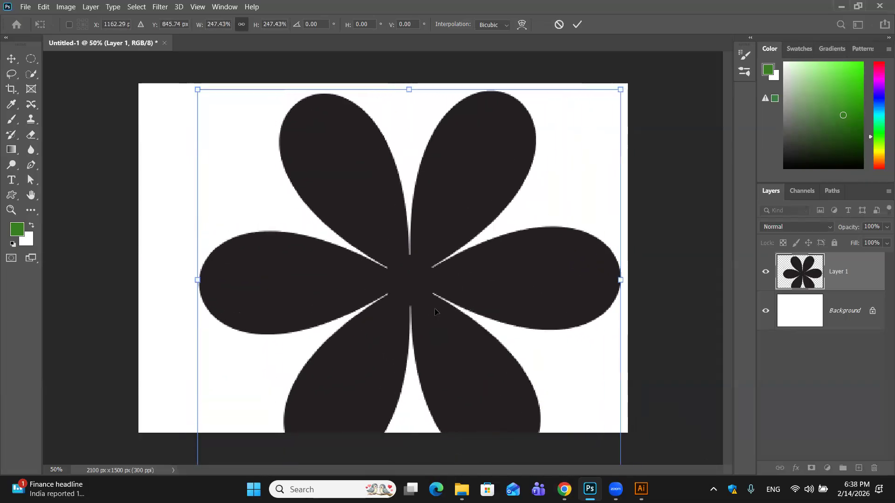
pyautogui.click(578, 24)
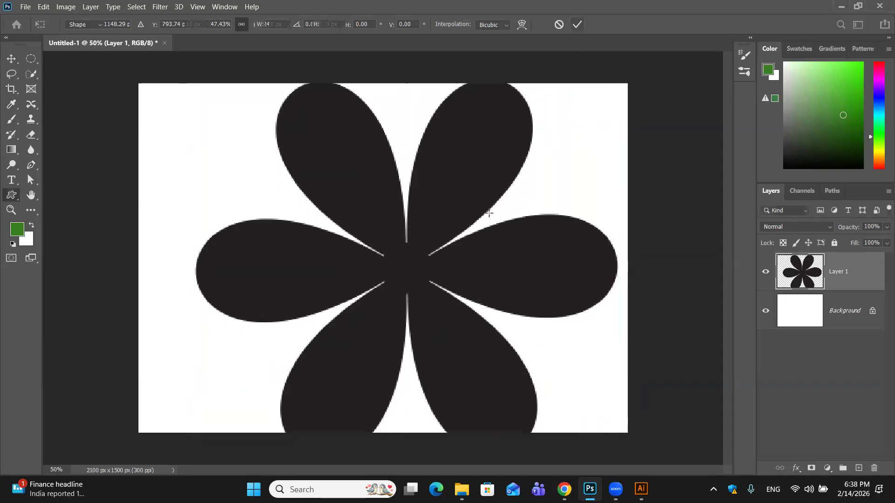
# - Examine the enlarged pixel flower's petal edges and the narrow gaps near its centre at 200% magnification for blurring
pyautogui.press('u')
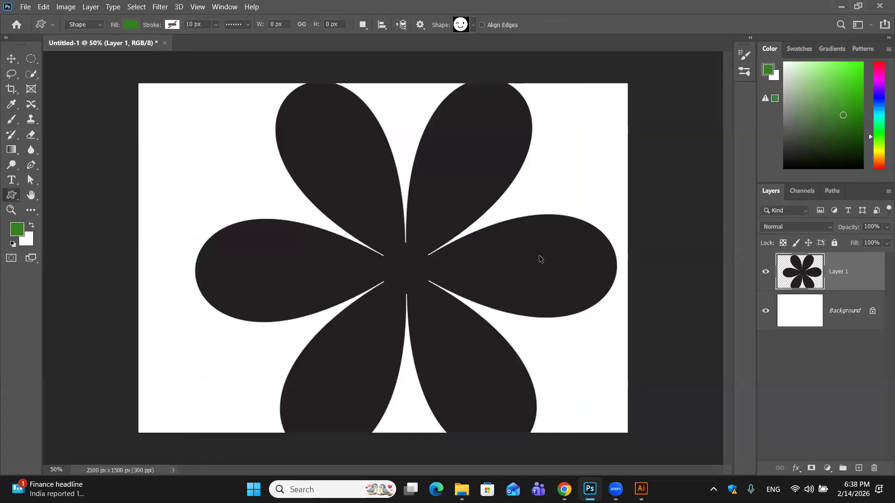
pyautogui.hotkey('ctrl', '+')
pyautogui.hotkey('ctrl', '+')
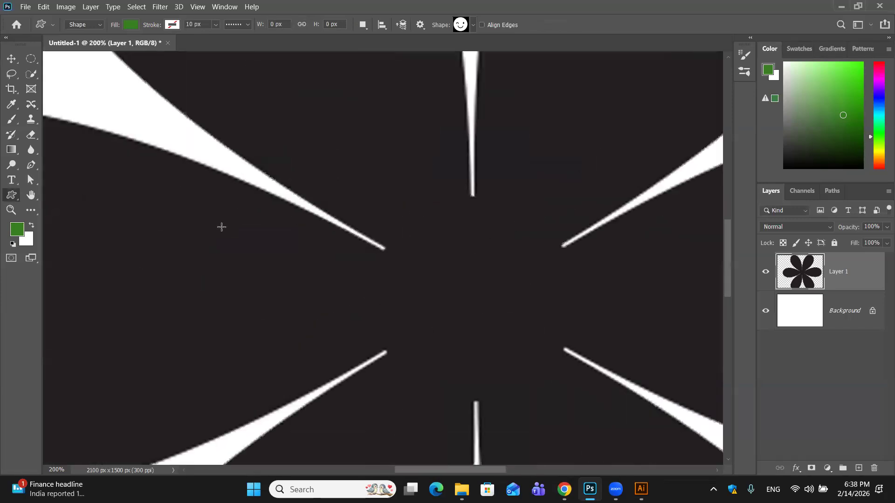
pyautogui.moveTo(103, 174); pyautogui.dragTo(342, 326)
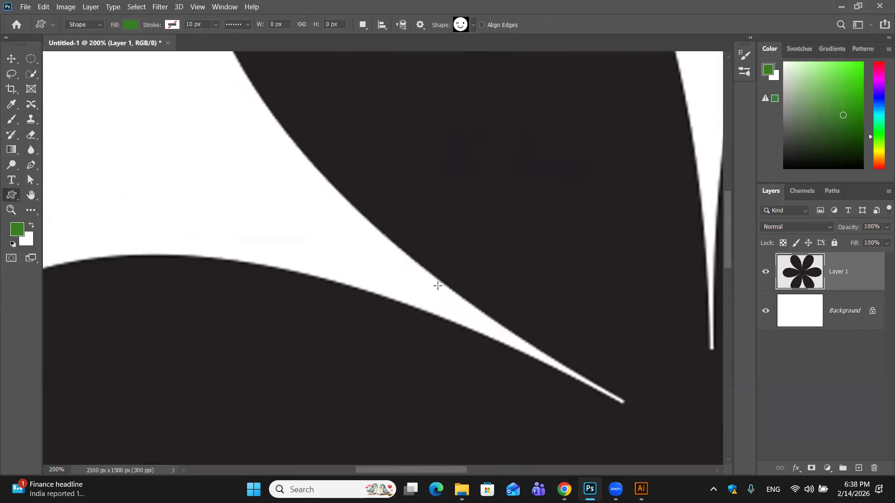
pyautogui.hotkey('ctrl', '-')
pyautogui.hotkey('ctrl', '-')
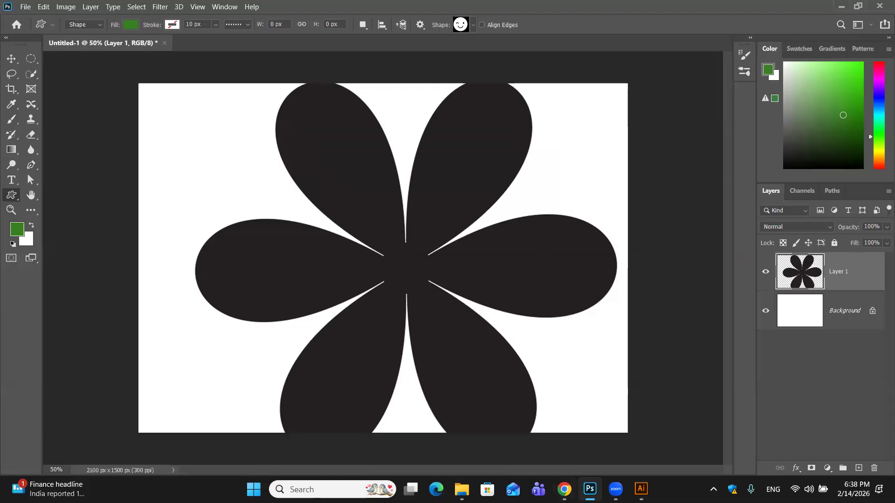
# - Switch to Illustrator and delete the black flower from the artboard
pyautogui.click(641, 490)
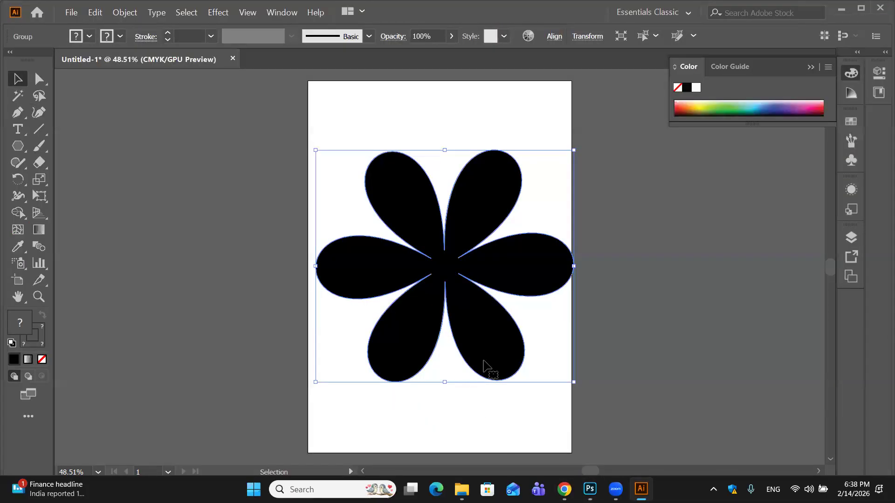
pyautogui.press('Delete')
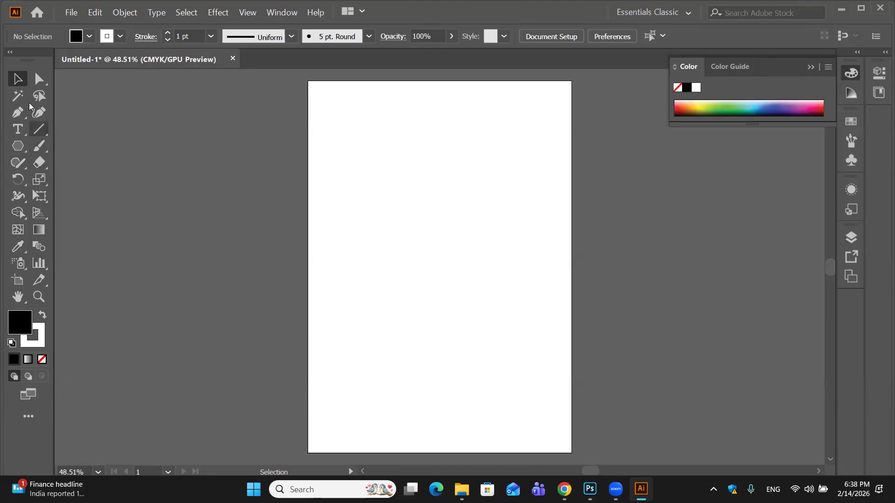
# - Draw a wavy freehand path across the artboard with the Pencil tool, and redraw it as a shorter one above
pyautogui.moveTo(27, 115); pyautogui.dragTo(68, 114)
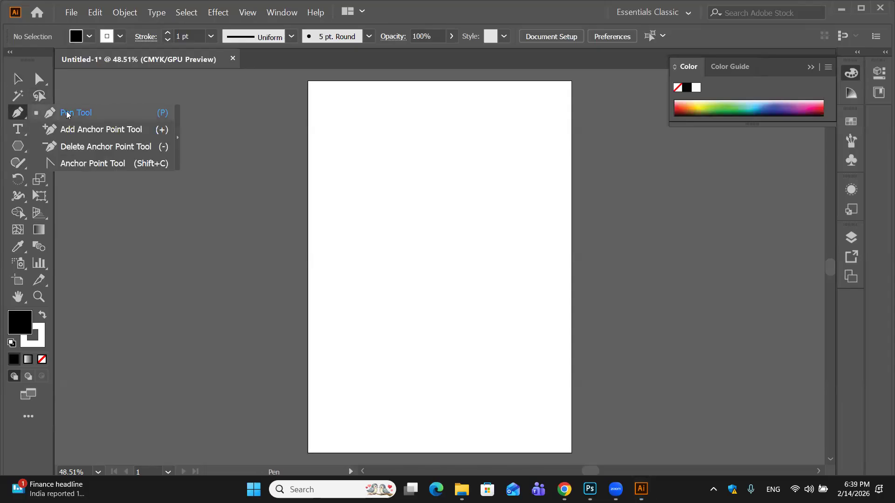
pyautogui.moveTo(25, 169); pyautogui.dragTo(66, 177)
pyautogui.rightClick(489, 186)
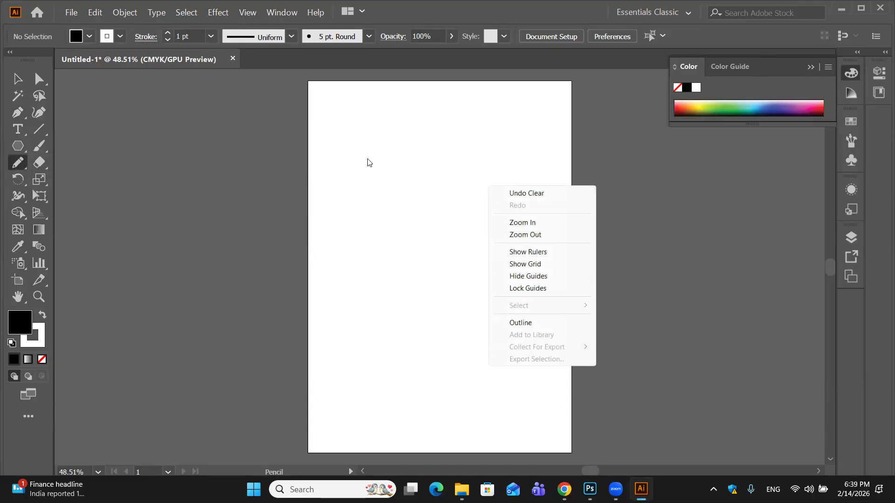
pyautogui.click(17, 162)
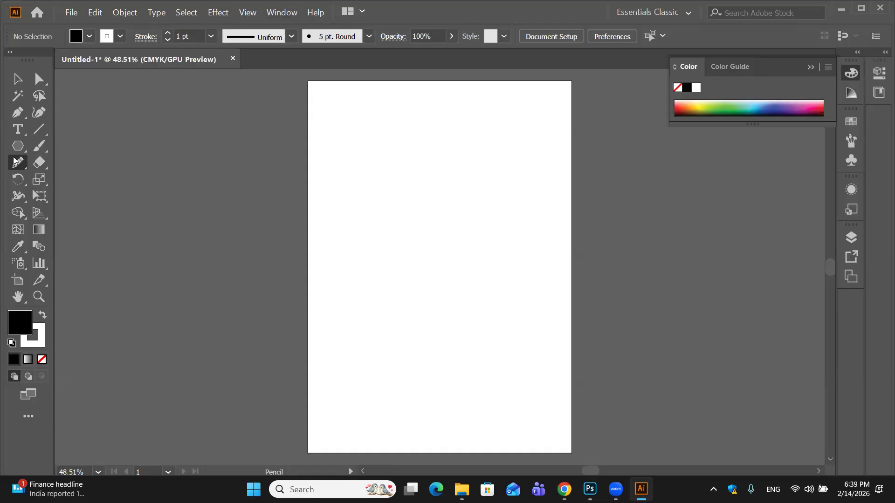
pyautogui.moveTo(345, 264)
pyautogui.mouseDown()
pyautogui.moveTo(377, 231)
pyautogui.moveTo(409, 248)
pyautogui.moveTo(459, 224)
pyautogui.mouseUp()
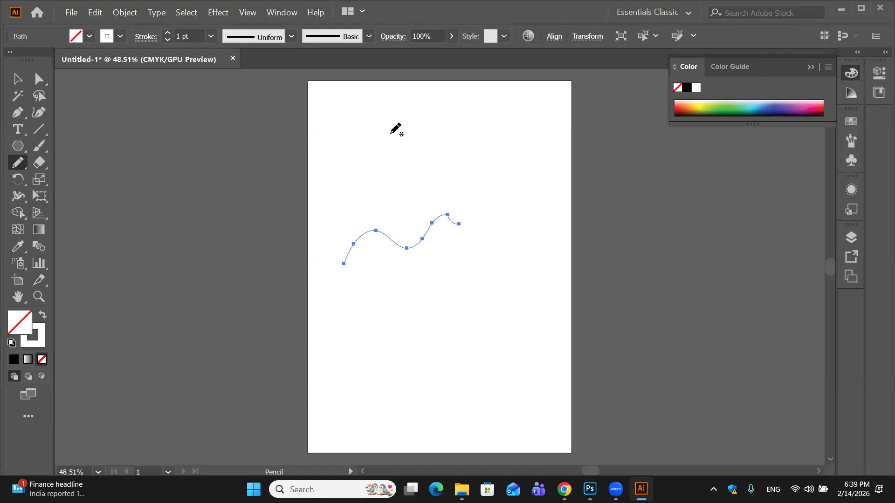
pyautogui.moveTo(361, 174); pyautogui.dragTo(427, 185)
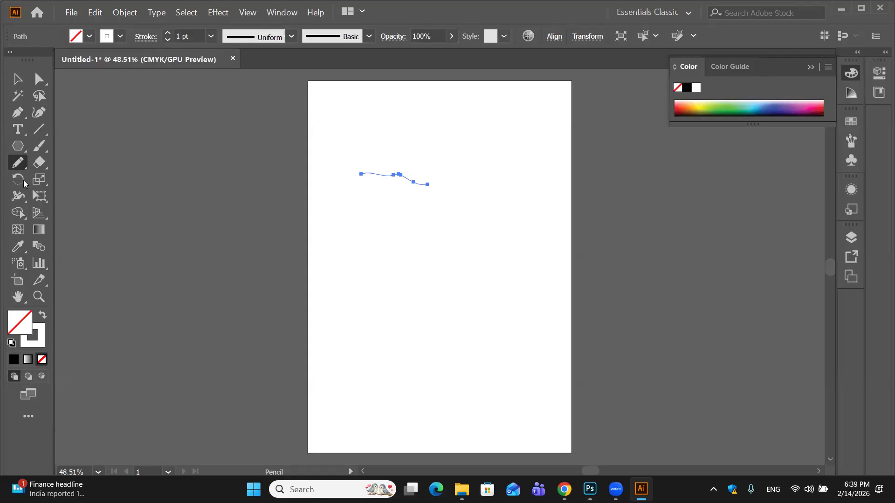
# - Set the Pencil tool's Fidelity to the Smooth end of its range, keeping the other options
pyautogui.moveTo(21, 159); pyautogui.dragTo(21, 167)
pyautogui.click(21, 162)
pyautogui.doubleClick(21, 162)
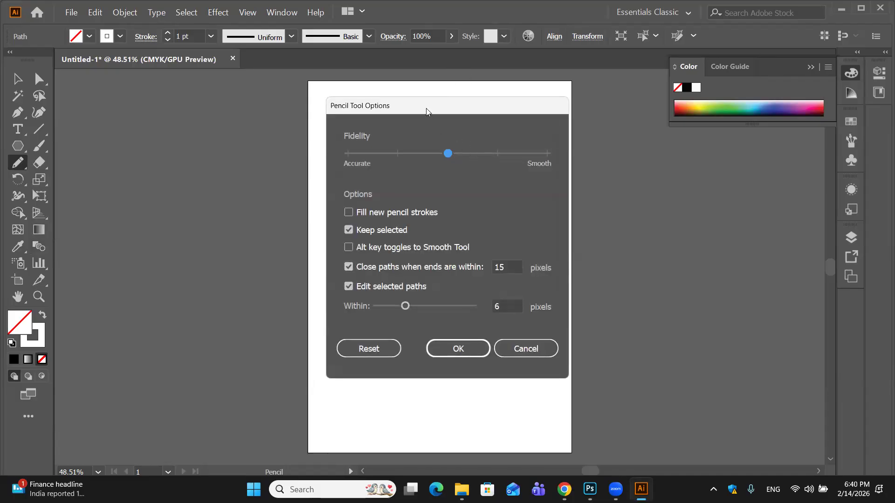
pyautogui.moveTo(426, 108); pyautogui.dragTo(634, 141)
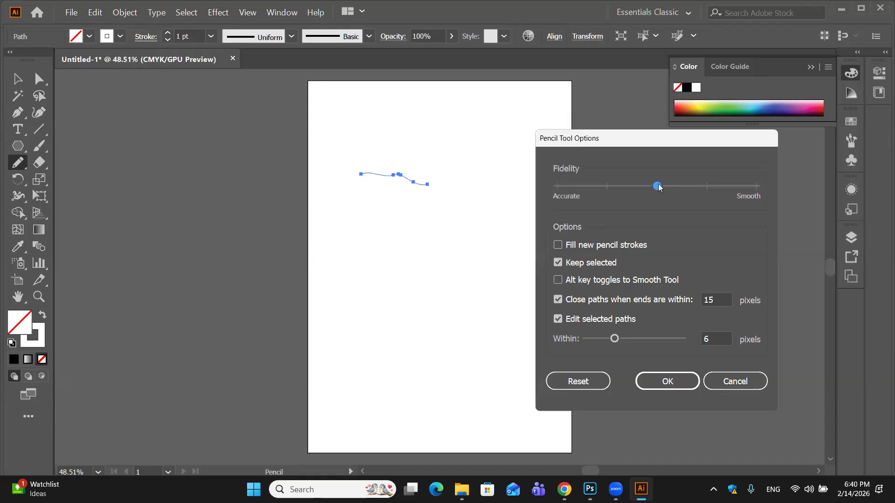
pyautogui.moveTo(658, 187); pyautogui.dragTo(756, 186)
pyautogui.click(661, 382)
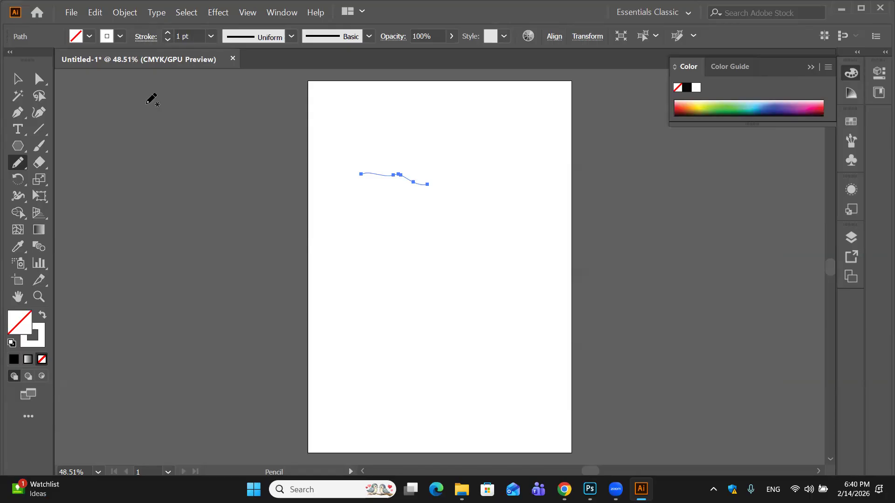
# - Apply the default white fill and black stroke to the short pencil path, and delete the path
pyautogui.click(15, 359)
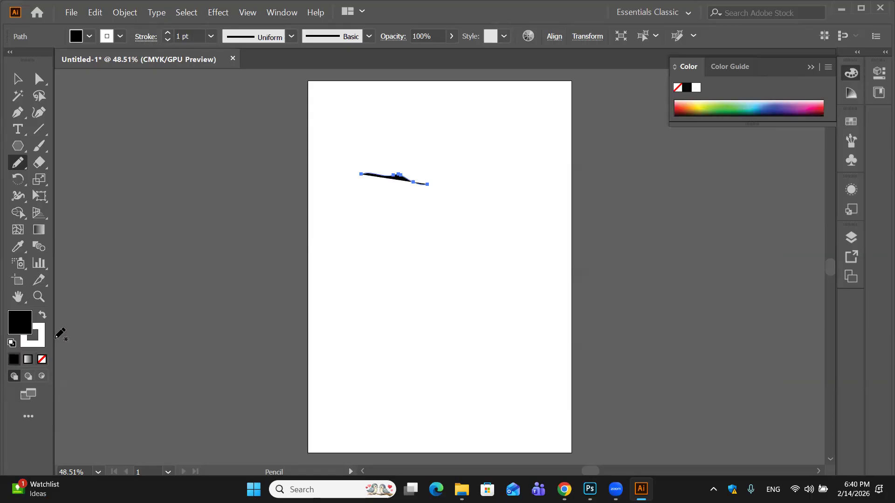
pyautogui.click(41, 359)
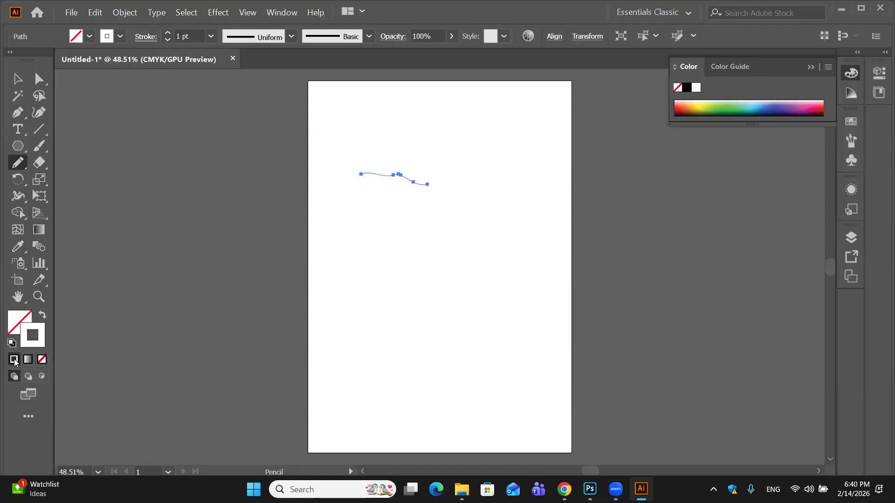
pyautogui.click(12, 344)
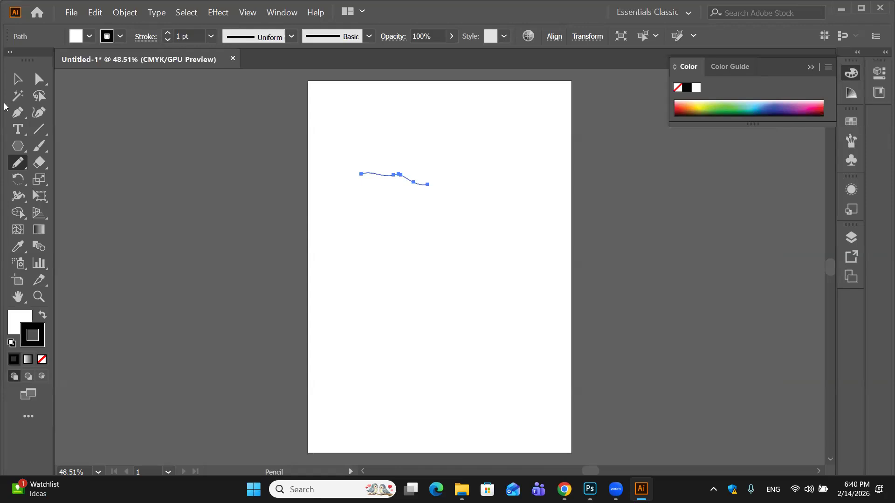
pyautogui.click(17, 80)
pyautogui.press('Delete')
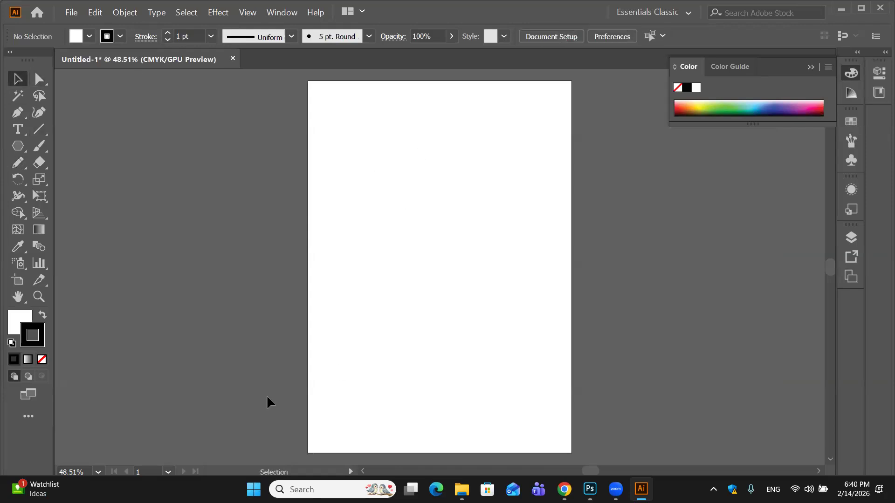
# - Set the fill to None and make the black stroke the active colour
pyautogui.click(17, 318)
pyautogui.click(41, 358)
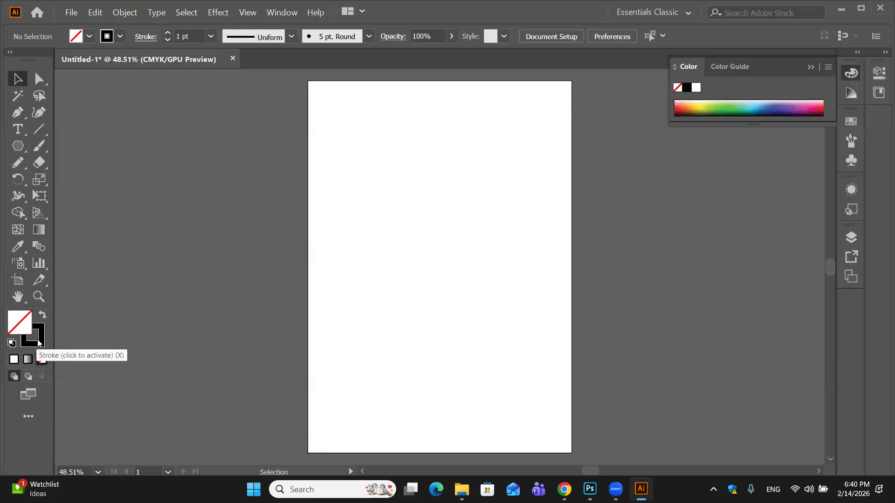
pyautogui.click(39, 342)
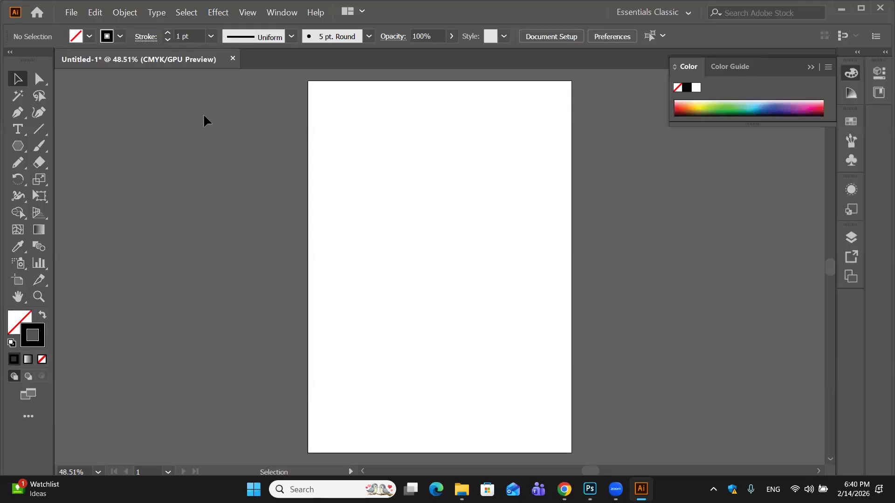
# - Draw a freehand Pencil path that rises to a sharp peak and falls into a wide upturned curve across the artboard
pyautogui.press('n')
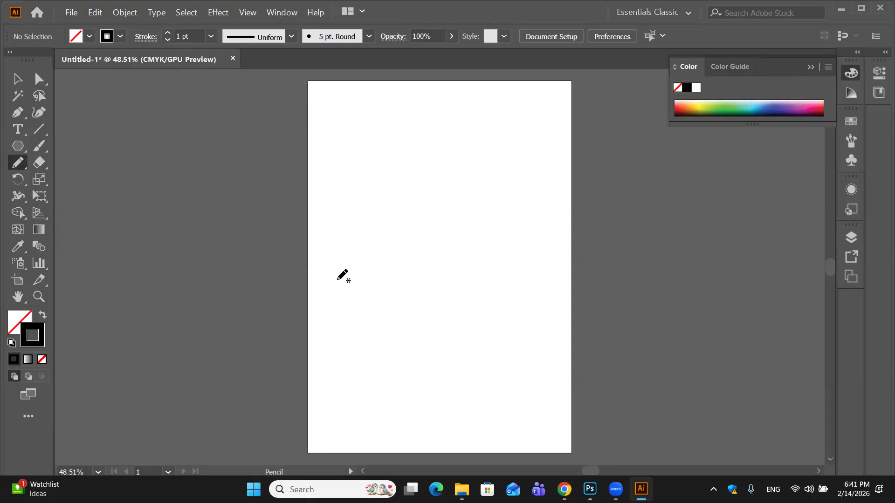
pyautogui.moveTo(338, 279)
pyautogui.mouseDown()
pyautogui.moveTo(375, 134)
pyautogui.moveTo(387, 191)
pyautogui.mouseUp()
pyautogui.moveTo(424, 241)
pyautogui.mouseDown()
pyautogui.moveTo(491, 259)
pyautogui.moveTo(514, 222)
pyautogui.mouseUp()
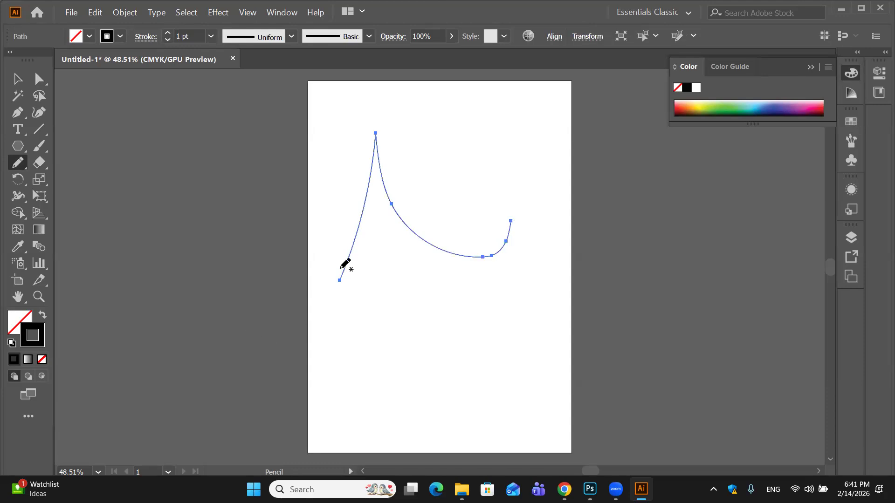
# - Draw two similar S-shaped freehand Pencil paths crossing the peaked curve, and undo the second one
pyautogui.moveTo(337, 285)
pyautogui.mouseDown()
pyautogui.moveTo(371, 245)
pyautogui.moveTo(455, 211)
pyautogui.moveTo(460, 176)
pyautogui.mouseUp()
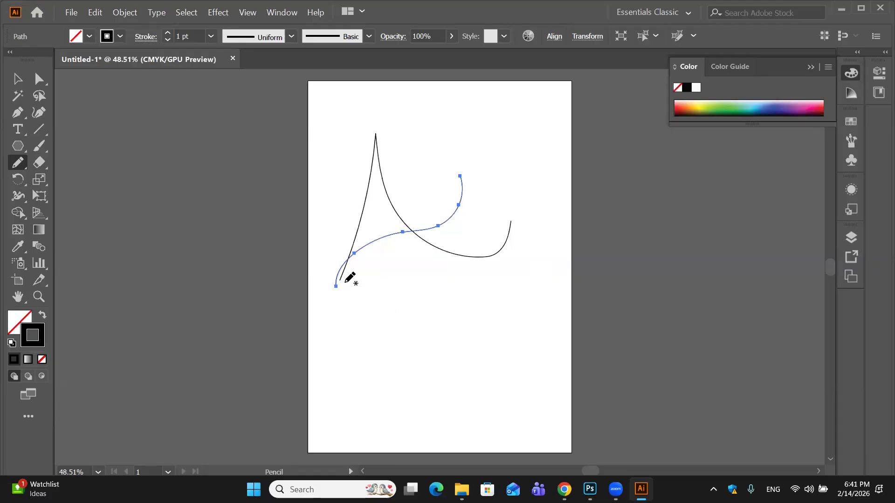
pyautogui.moveTo(342, 288)
pyautogui.mouseDown()
pyautogui.moveTo(351, 259)
pyautogui.moveTo(440, 233)
pyautogui.moveTo(465, 213)
pyautogui.moveTo(476, 182)
pyautogui.mouseUp()
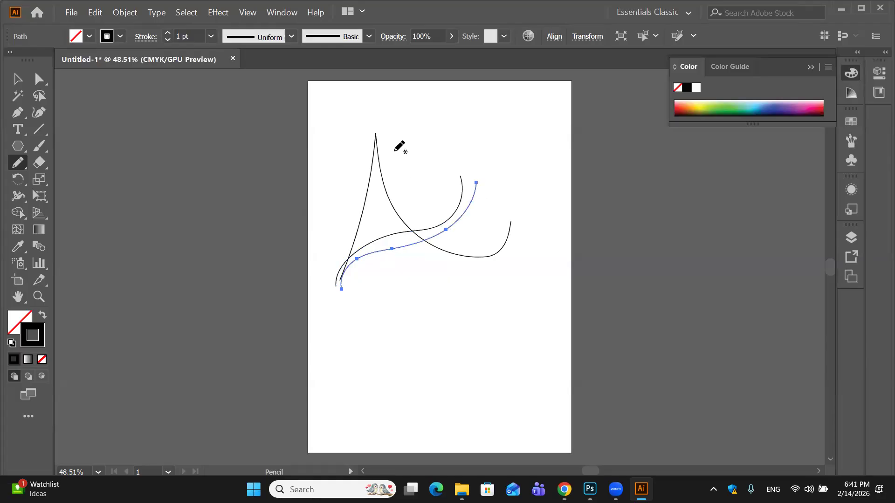
pyautogui.press('ctrl')
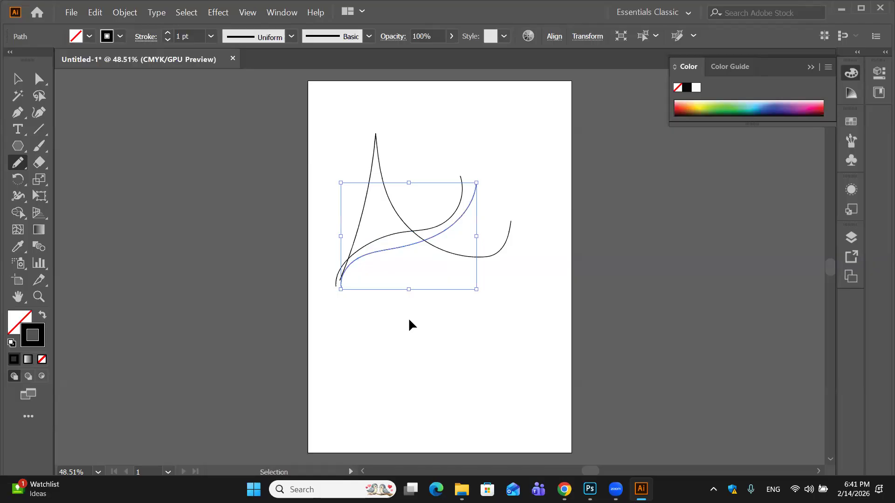
pyautogui.hotkey('ctrl', 'z')
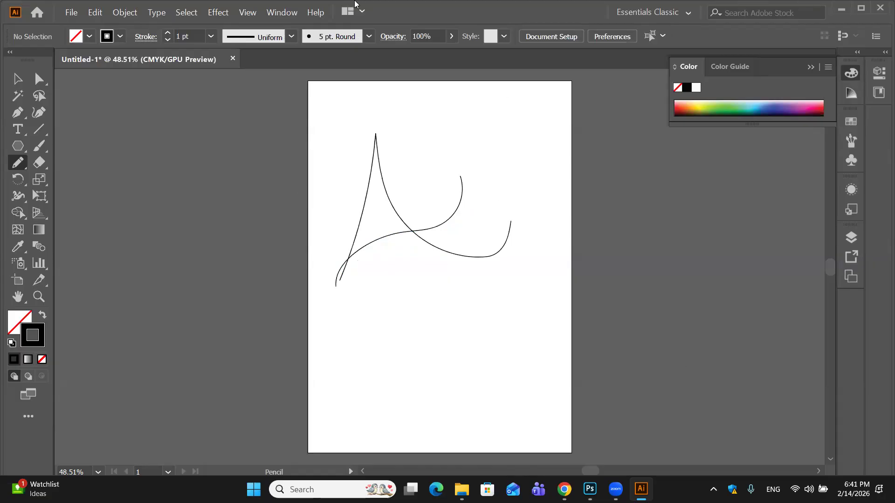
# - Look through the brush definitions and the Pencil tool's options, keeping all settings
pyautogui.click(368, 37)
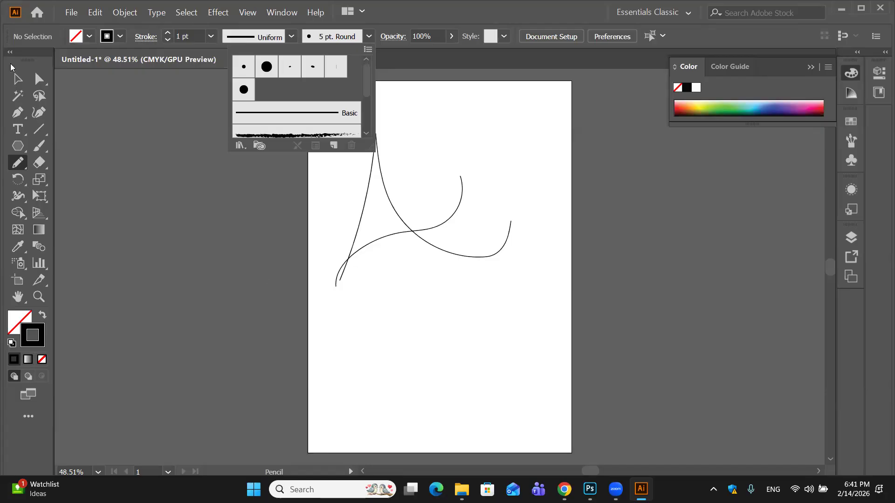
pyautogui.click(19, 165)
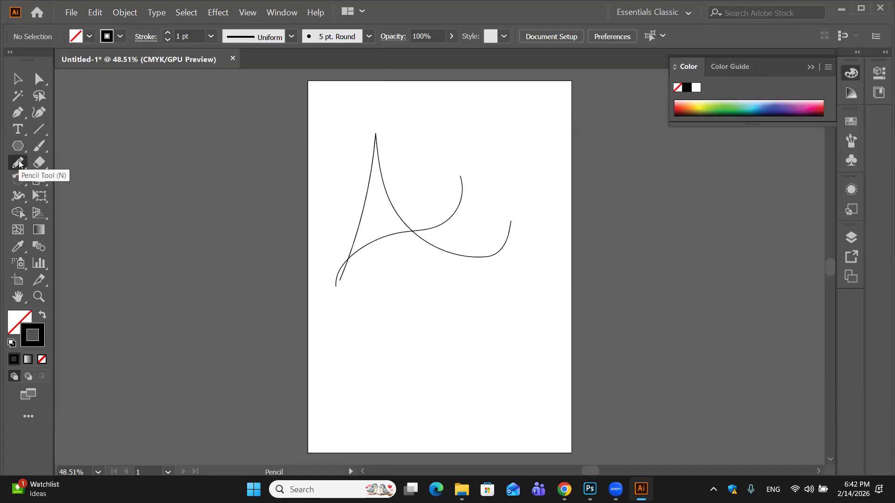
pyautogui.doubleClick(19, 165)
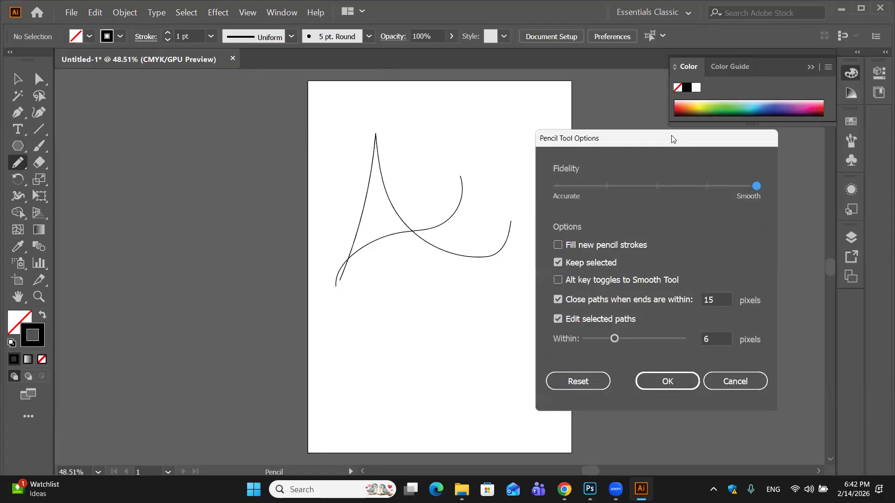
pyautogui.moveTo(673, 138); pyautogui.dragTo(746, 135)
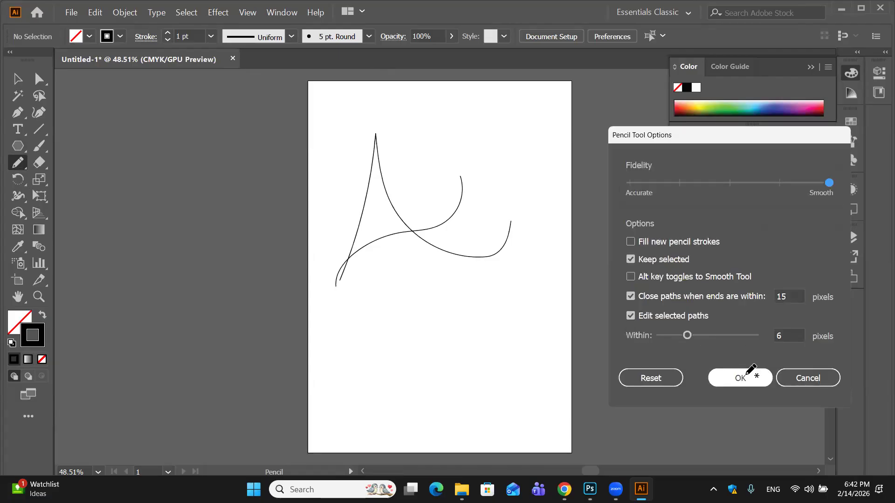
pyautogui.click(751, 376)
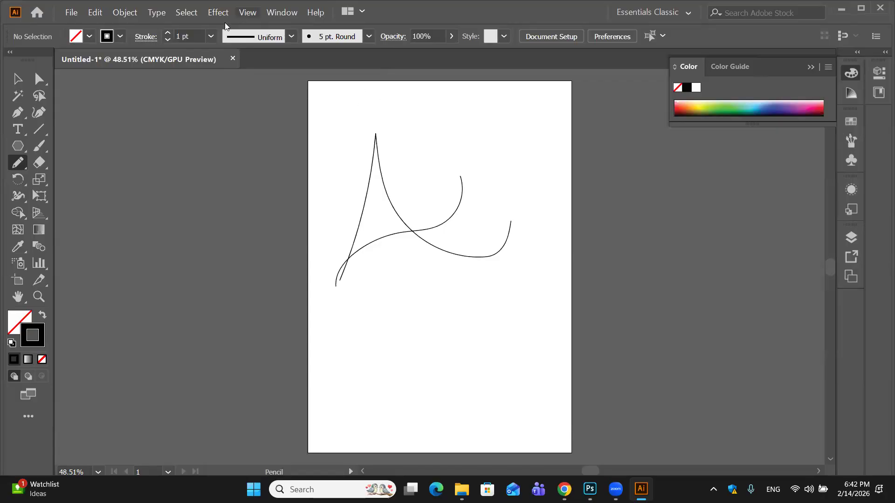
# - Set the default stroke weight to 12 pt, and try an 18 pt stroke on the peaked path
pyautogui.click(211, 38)
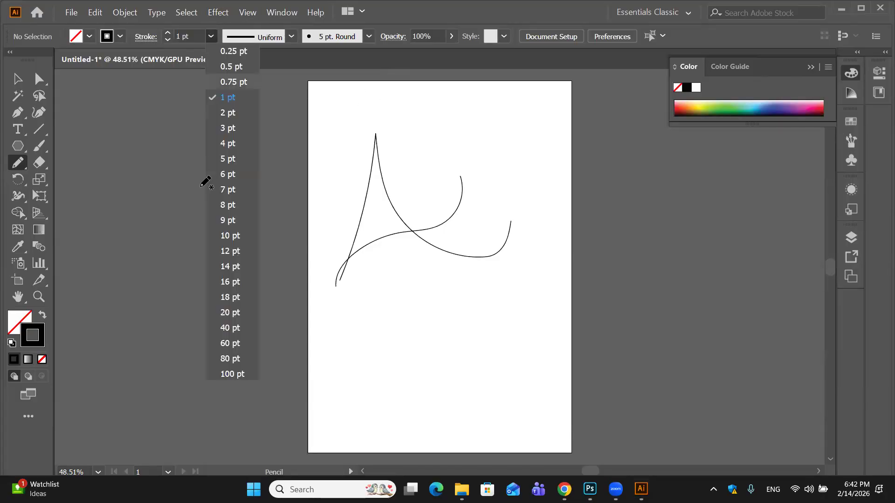
pyautogui.click(224, 252)
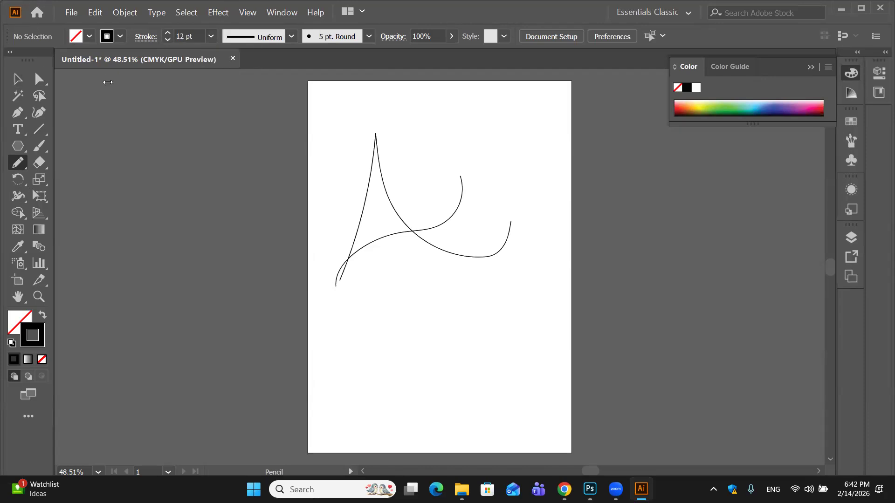
pyautogui.press('v')
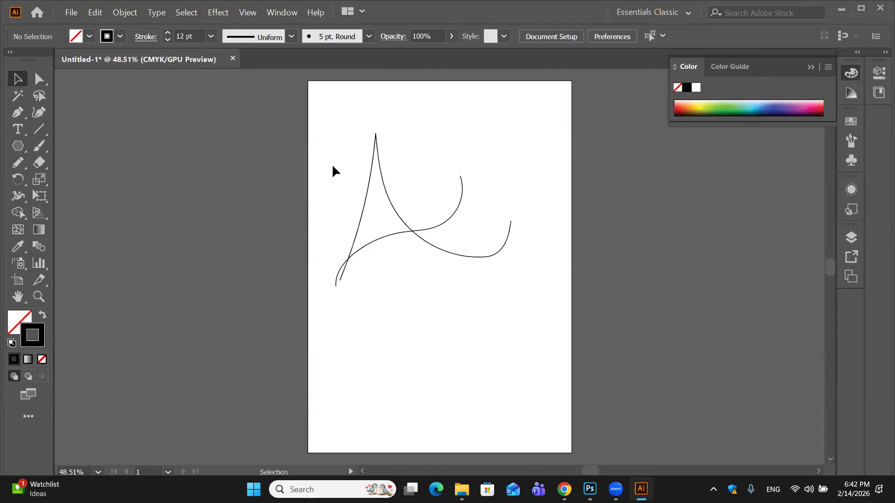
pyautogui.click(382, 179)
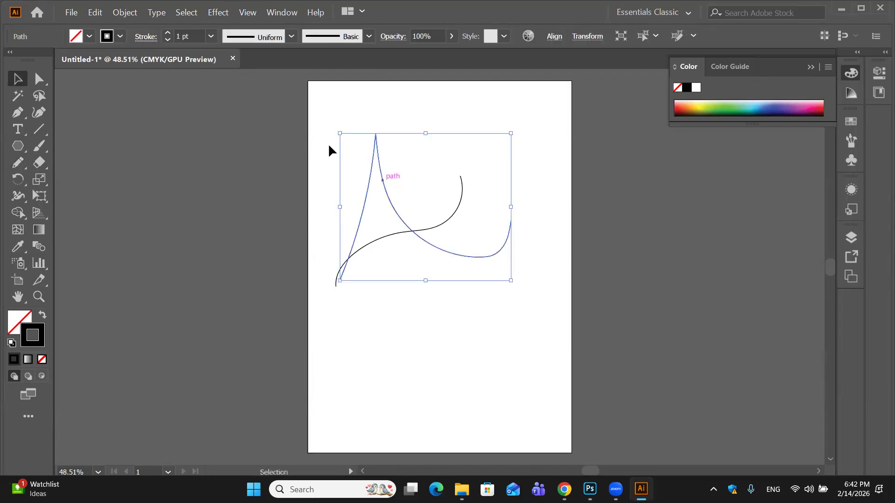
pyautogui.click(211, 37)
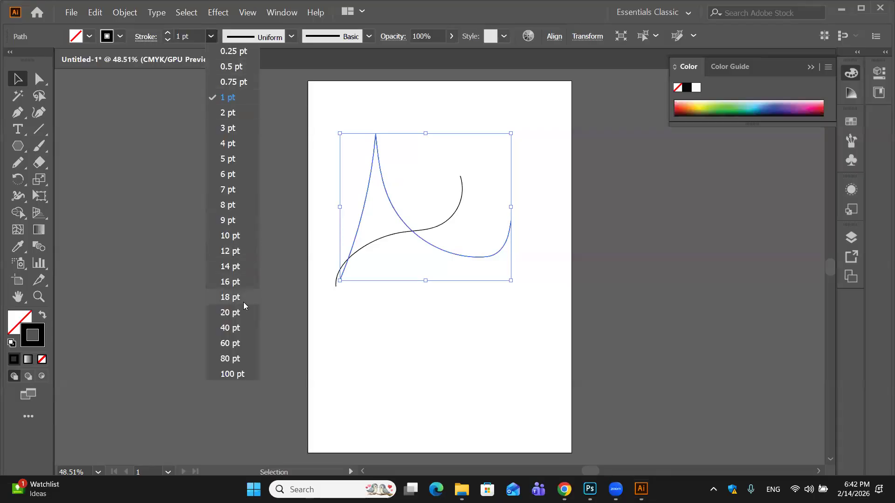
pyautogui.click(242, 300)
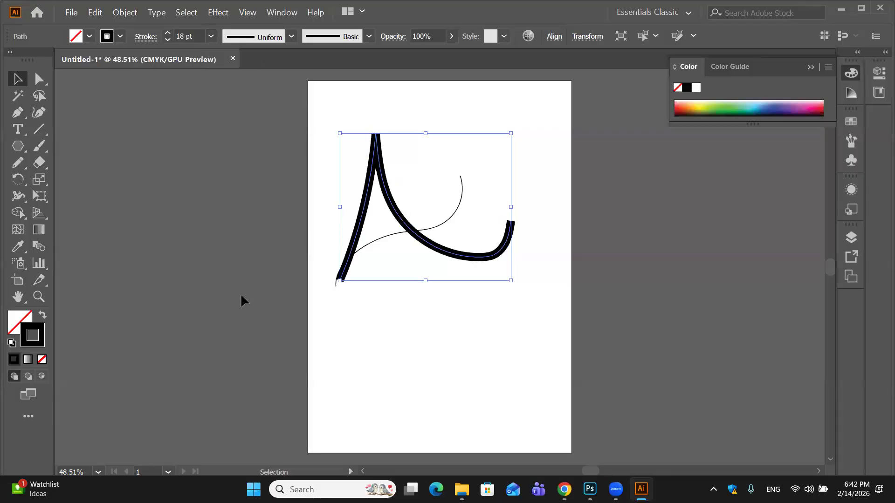
pyautogui.click(424, 230)
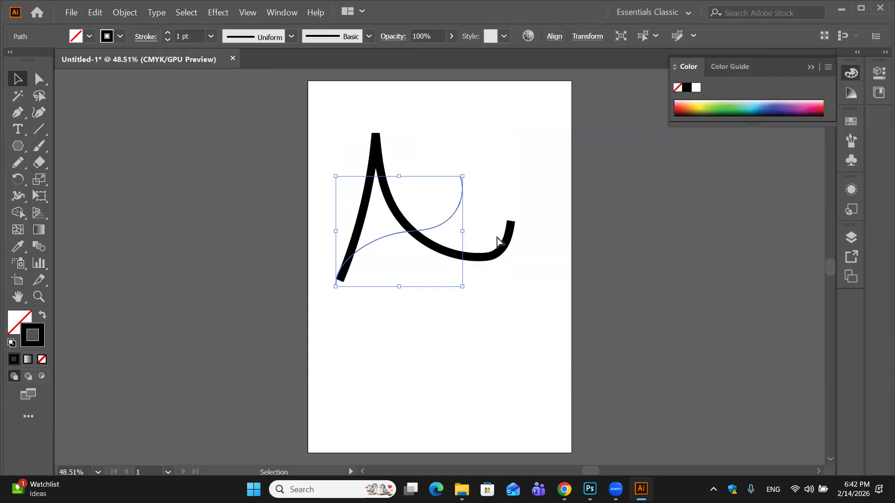
# - Undo the stroke weight changes and both pencil paths back to an empty artboard
pyautogui.hotkey('ctrl', 'z')
pyautogui.hotkey('ctrl', 'z')
pyautogui.hotkey('ctrl', 'z')
pyautogui.hotkey('ctrl', 'z')
pyautogui.hotkey('ctrl', 'z')
pyautogui.hotkey('ctrl', 'z')
pyautogui.hotkey('ctrl', 'z')
pyautogui.hotkey('ctrl', 'z')
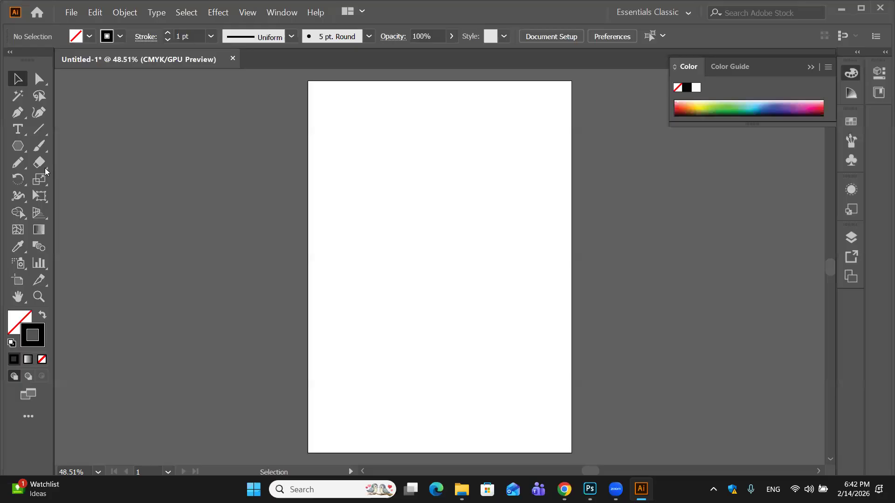
# - Draw a freehand Pencil path like a script letter A, with a sharp peak, a wide lower loop and a curled crossbar
pyautogui.click(18, 162)
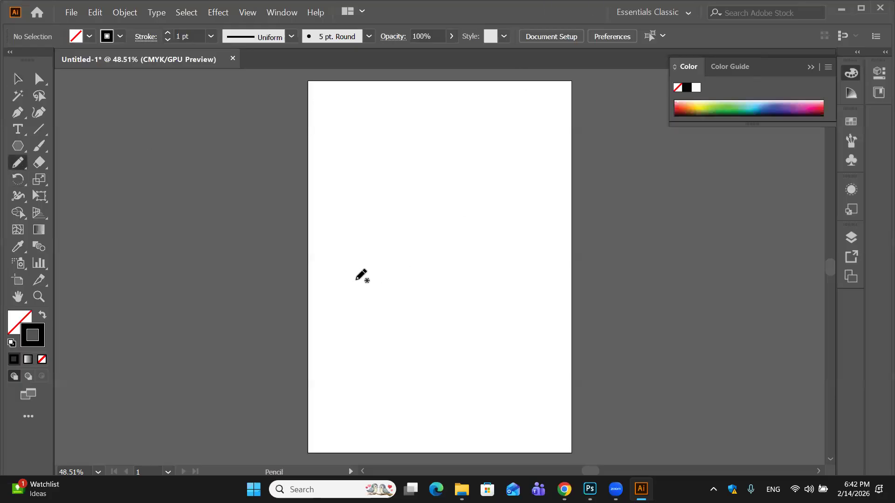
pyautogui.moveTo(358, 278)
pyautogui.mouseDown()
pyautogui.moveTo(386, 144)
pyautogui.moveTo(427, 244)
pyautogui.mouseUp()
pyautogui.moveTo(478, 271)
pyautogui.mouseDown()
pyautogui.moveTo(524, 239)
pyautogui.moveTo(386, 231)
pyautogui.moveTo(367, 225)
pyautogui.moveTo(377, 198)
pyautogui.mouseUp()
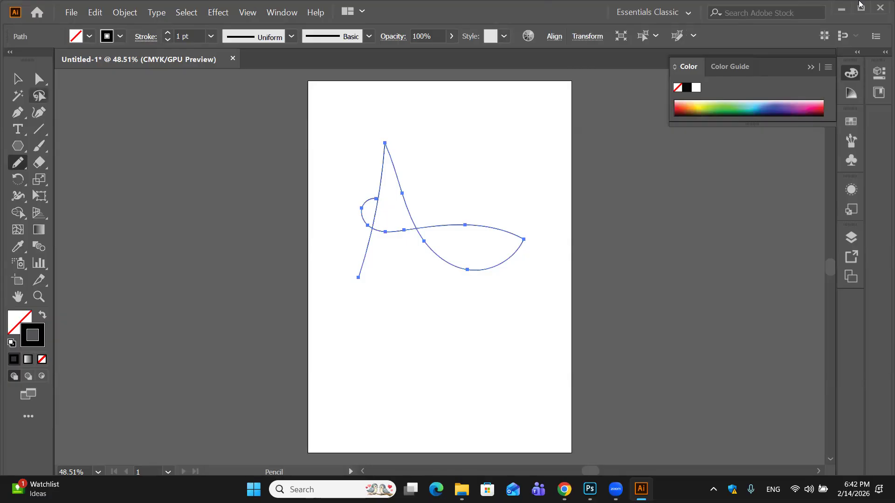
# - Try an 18 pt stroke on the letter A path, and settle on 14 pt
pyautogui.click(211, 36)
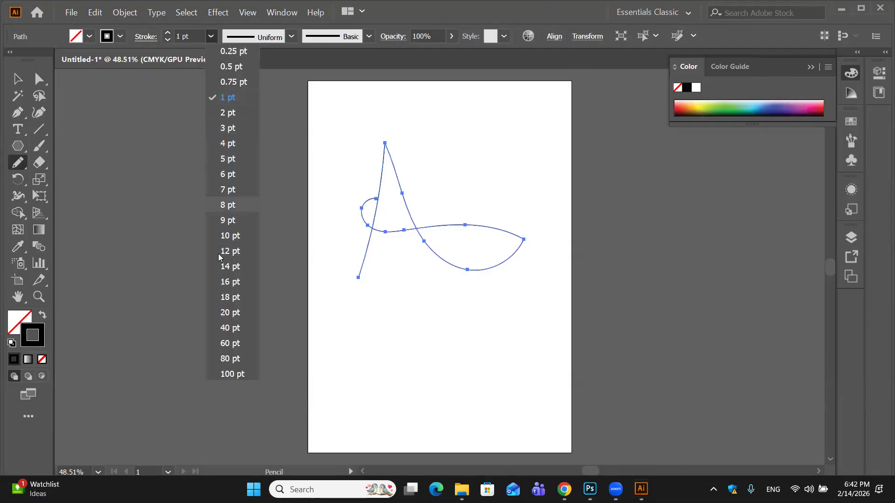
pyautogui.click(227, 296)
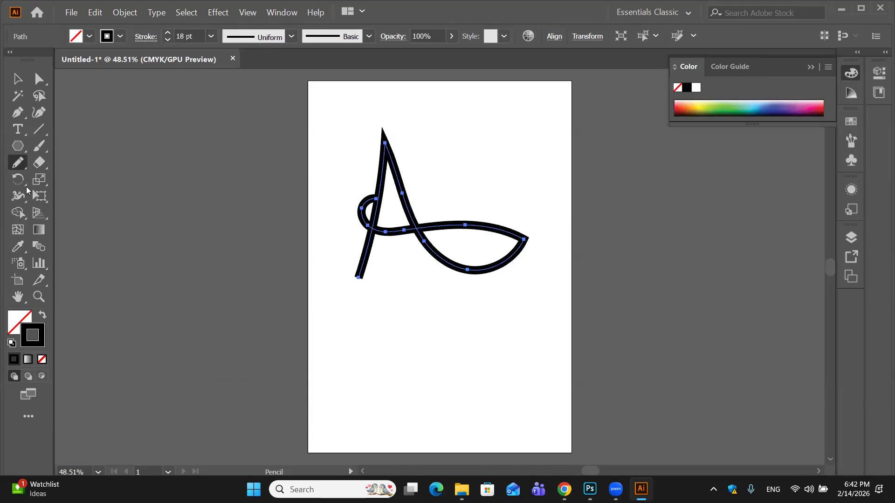
pyautogui.click(210, 37)
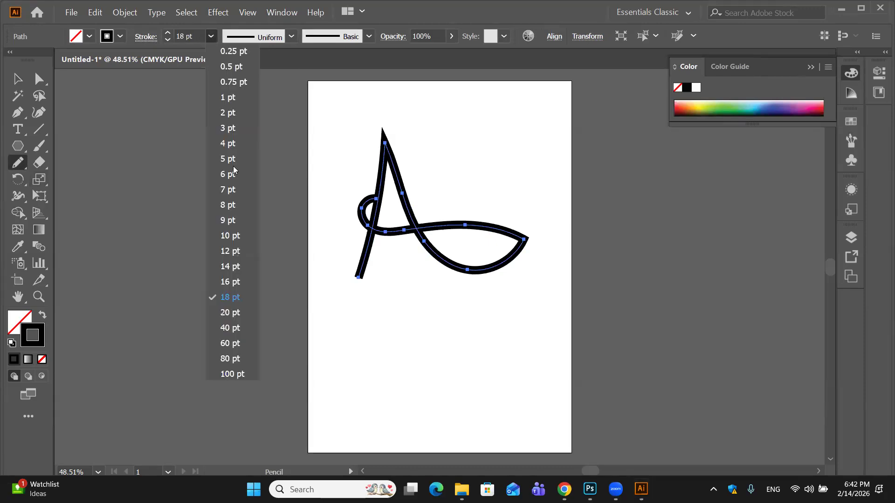
pyautogui.click(238, 268)
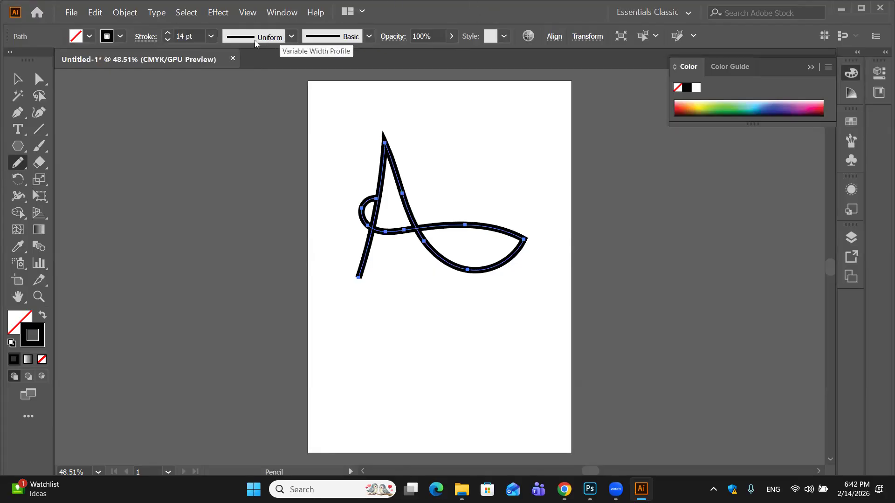
# - Apply Width Profile 1 to the letter A path's stroke, and view the brush definitions without changing the Basic brush
pyautogui.click(286, 36)
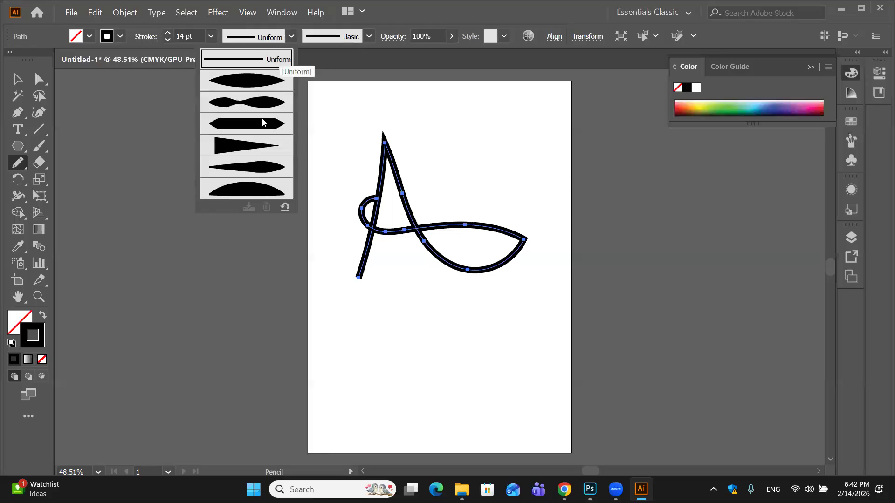
pyautogui.click(259, 83)
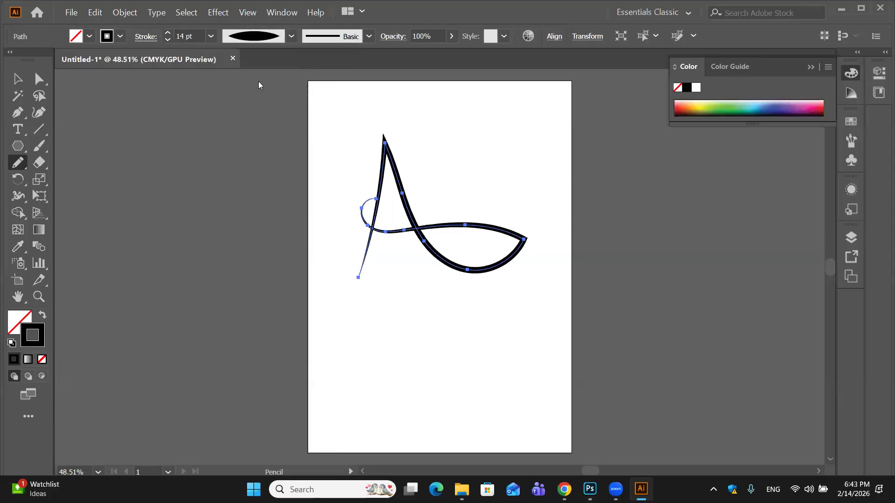
pyautogui.click(368, 37)
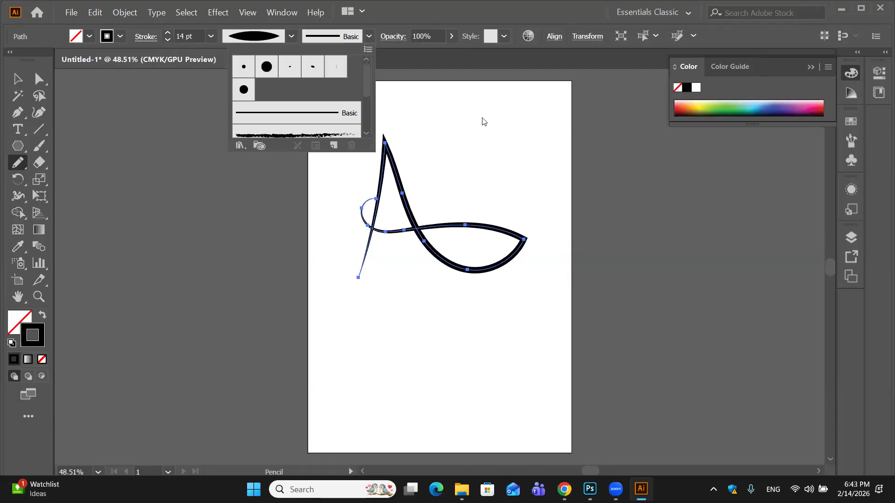
pyautogui.click(16, 80)
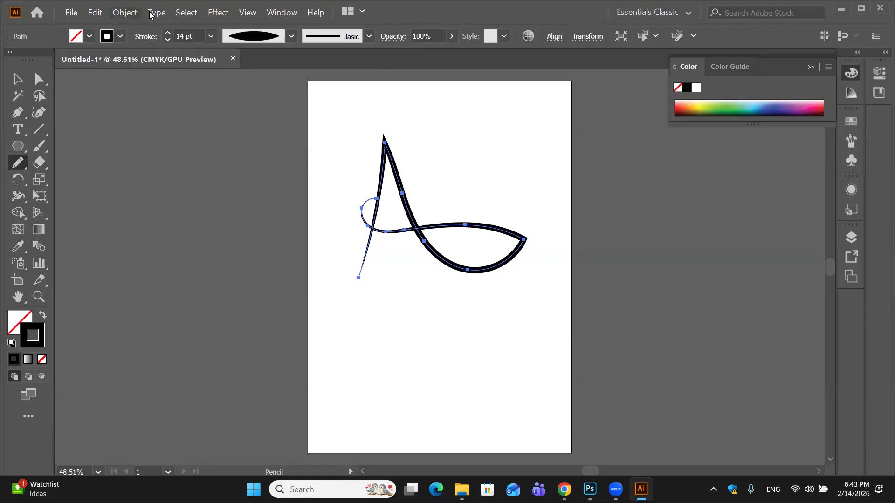
# - Convert the letter A's stroke to a filled shape with Outline Stroke, and activate the Selection tool
pyautogui.click(221, 13)
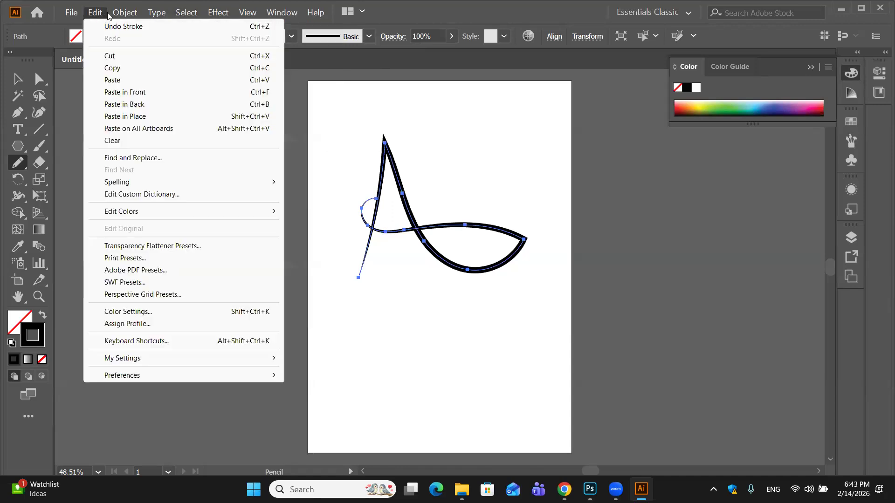
pyautogui.click(124, 12)
pyautogui.click(124, 12)
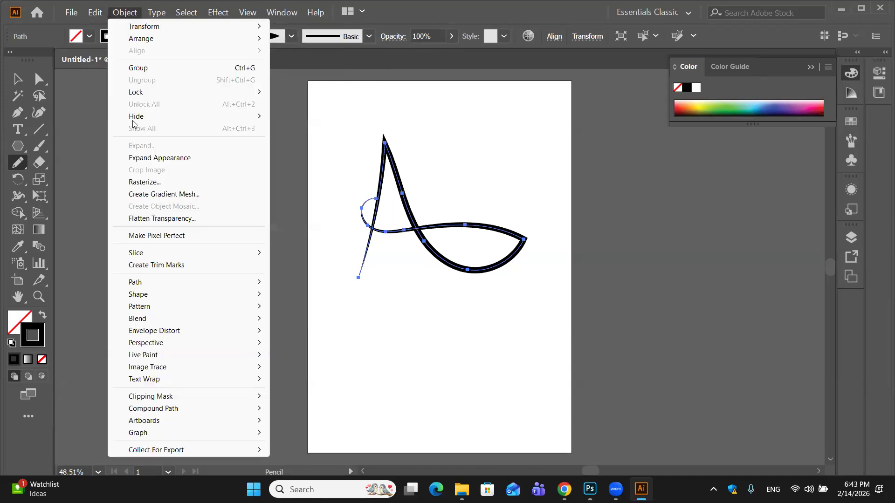
pyautogui.moveTo(140, 284)
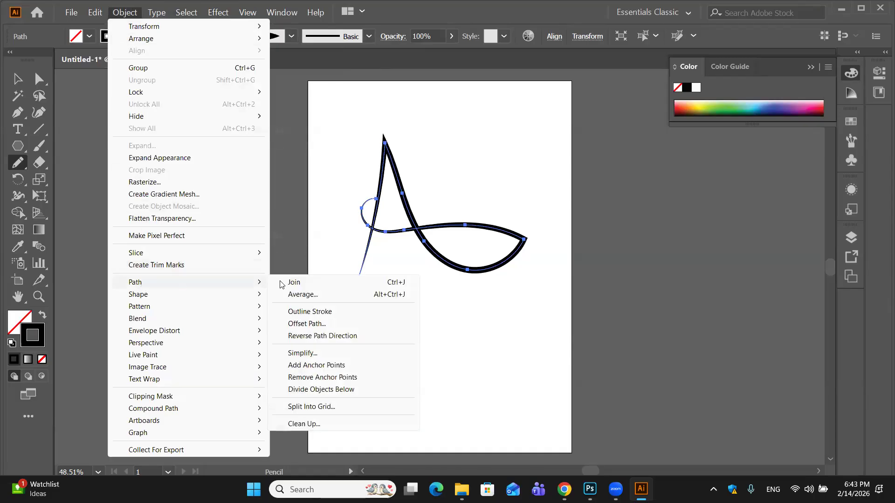
pyautogui.click(307, 312)
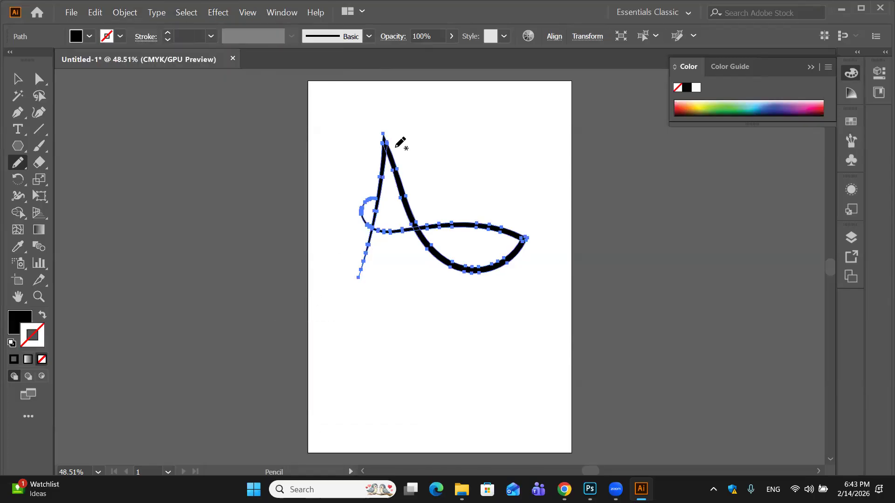
pyautogui.press('v')
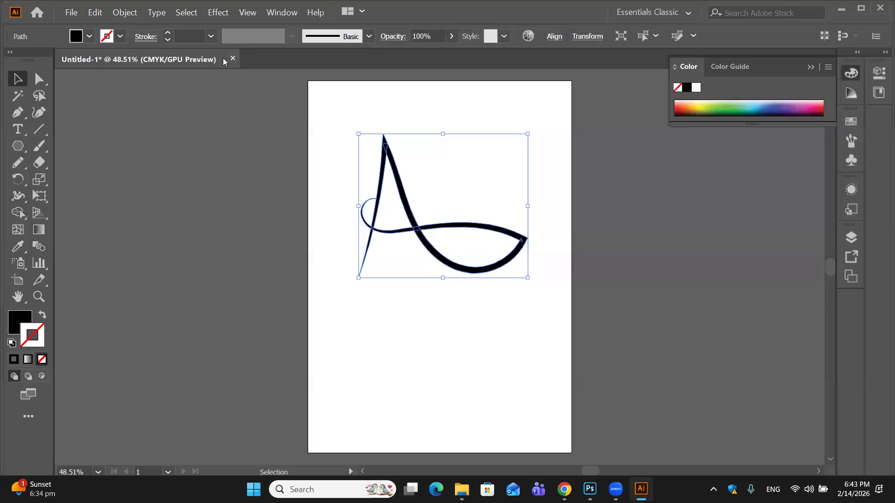
# - In Photoshop, delete the black flower layer and paste the copied letter A as a Shape Layer
pyautogui.click(590, 490)
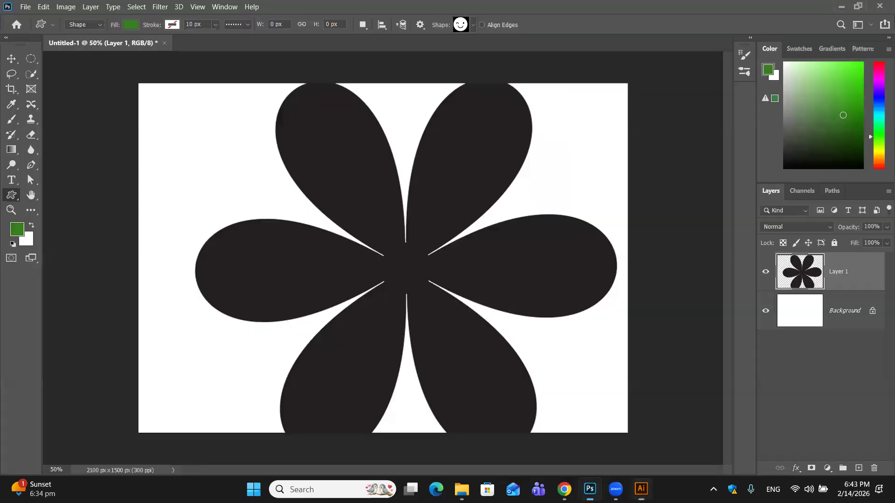
pyautogui.moveTo(874, 284); pyautogui.dragTo(874, 469)
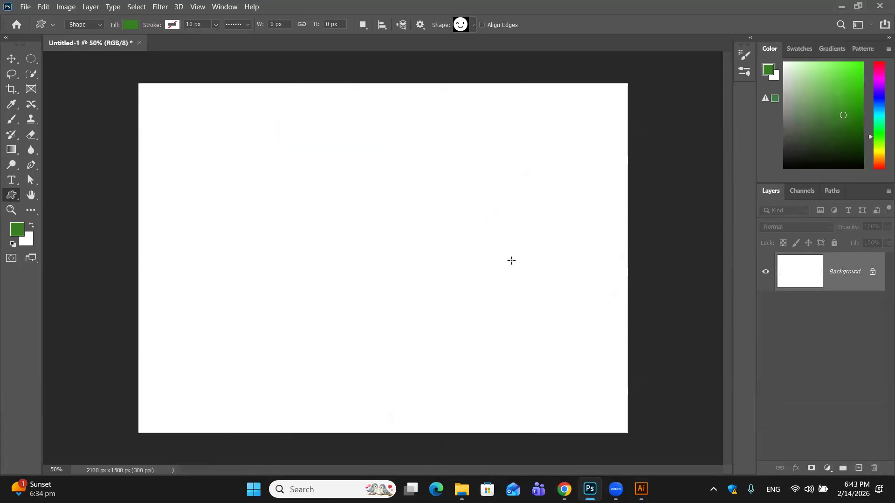
pyautogui.hotkey('ctrl', 'v')
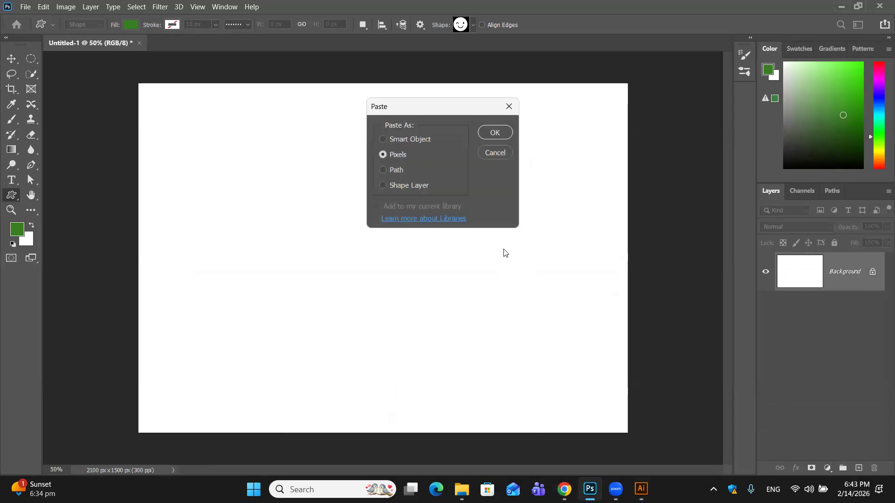
pyautogui.click(382, 185)
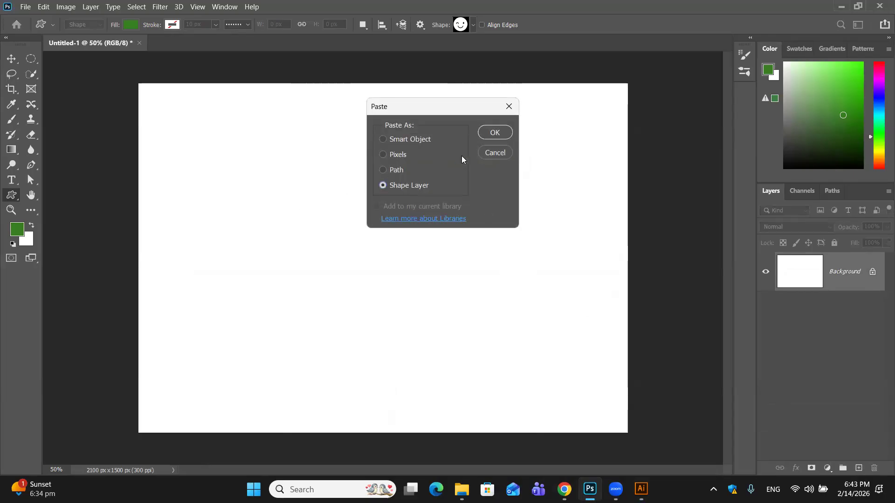
pyautogui.click(495, 133)
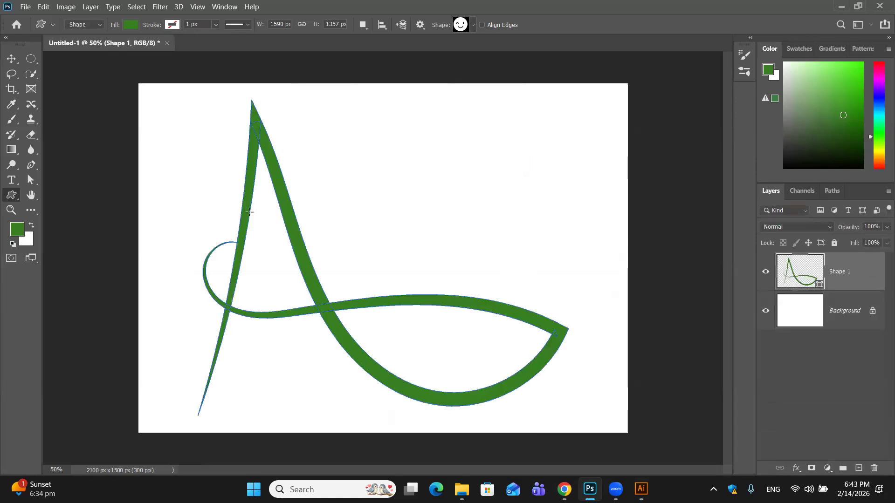
# - Set the letter A shape's fill to red from the recently used colors, and activate the Move tool
pyautogui.click(131, 24)
pyautogui.click(58, 86)
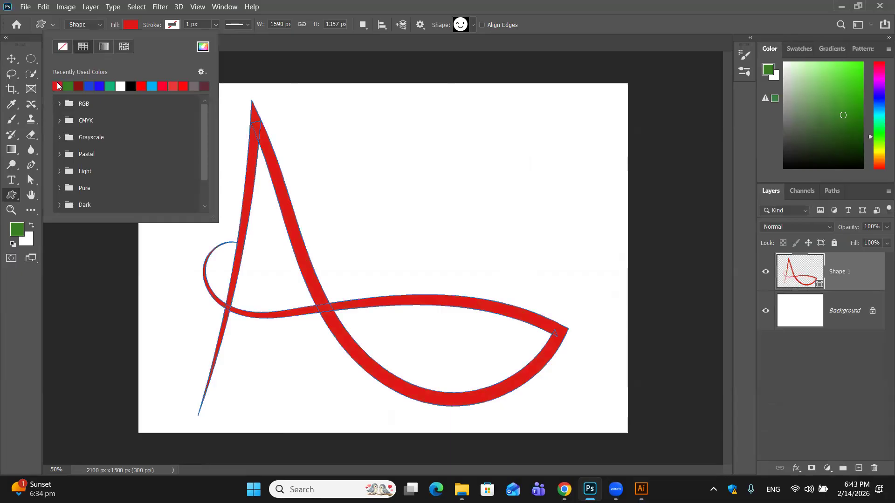
pyautogui.click(10, 58)
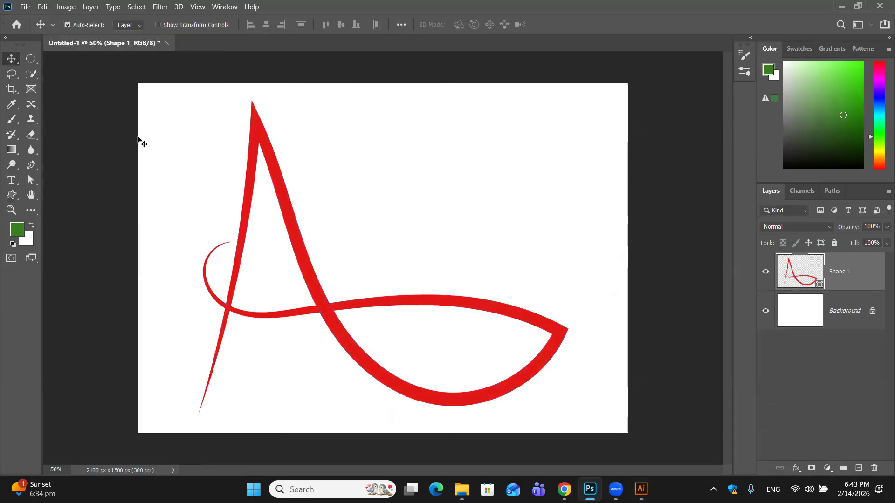
pyautogui.rightClick(292, 220)
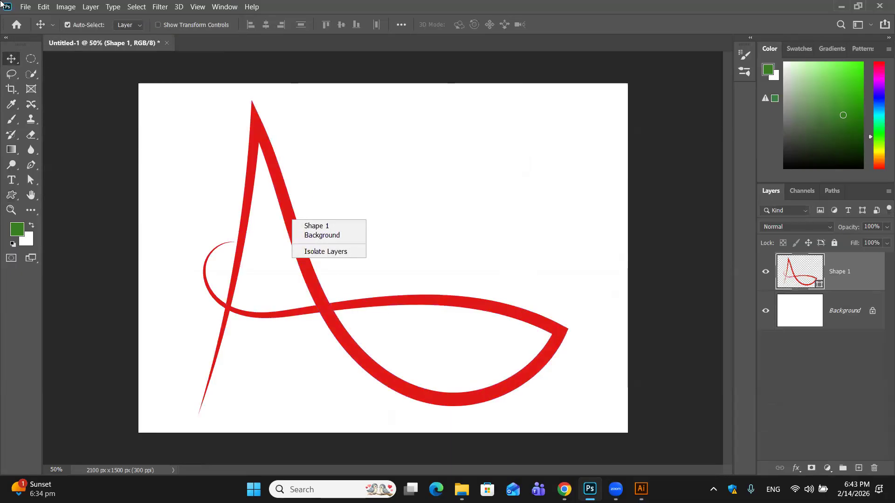
pyautogui.moveTo(192, 131); pyautogui.dragTo(471, 325)
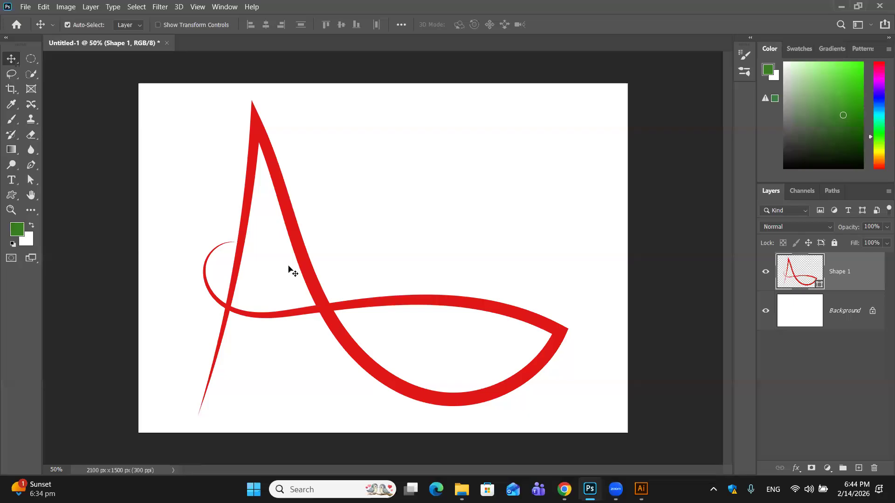
# - Scale the letter A to about 57% with Free Transform and place it slightly up and left of the canvas center
pyautogui.hotkey('ctrl', 't')
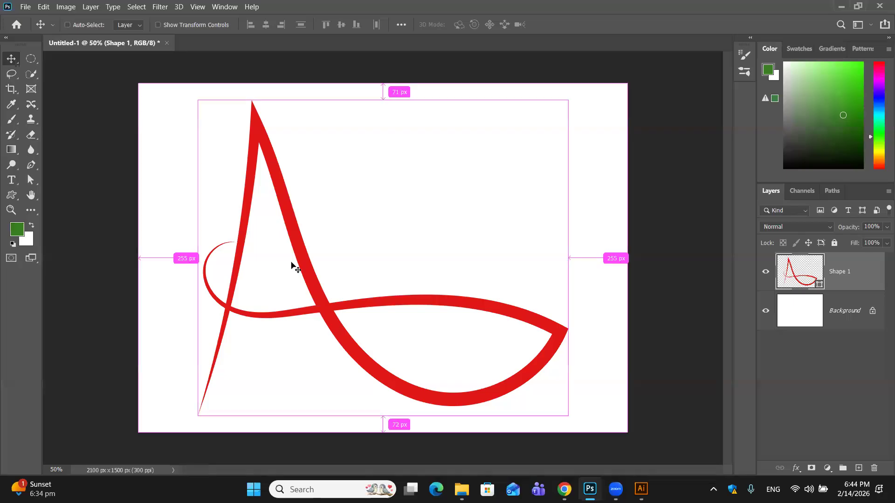
pyautogui.moveTo(200, 411); pyautogui.dragTo(358, 278)
pyautogui.moveTo(433, 221); pyautogui.dragTo(331, 261)
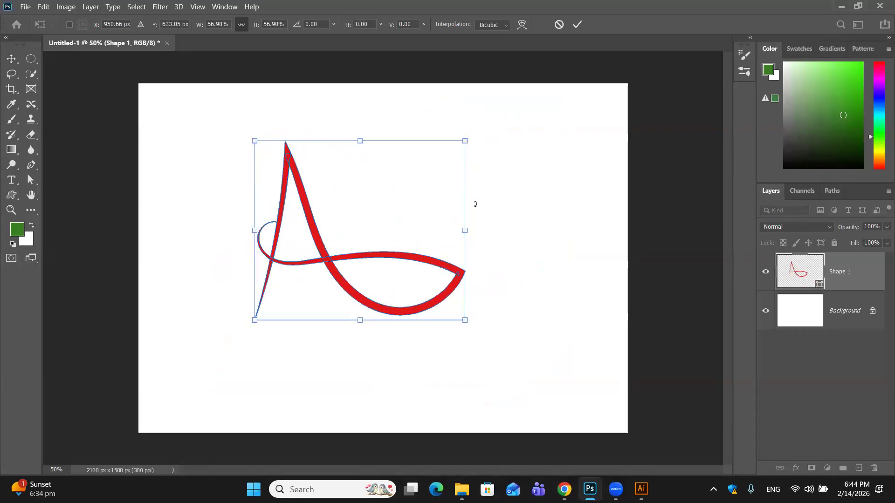
pyautogui.click(577, 23)
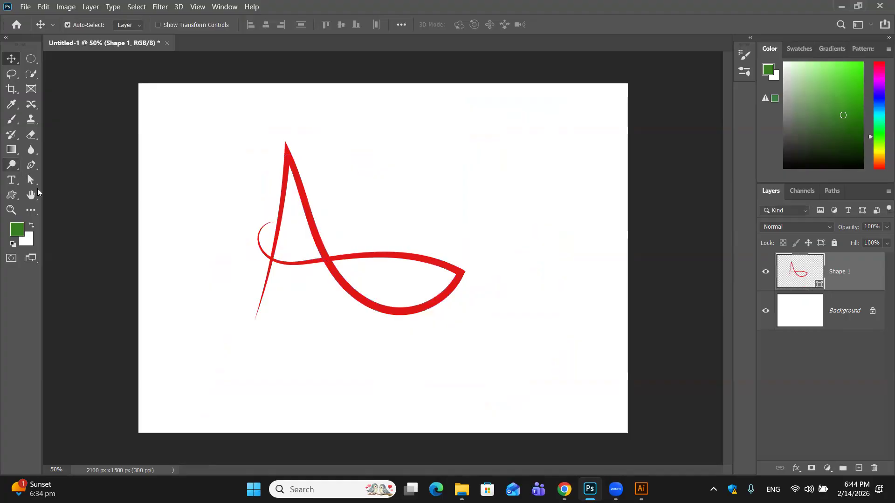
# - Select all anchor points of the letter A path and save it as a new custom shape
pyautogui.click(30, 180)
pyautogui.click(74, 189)
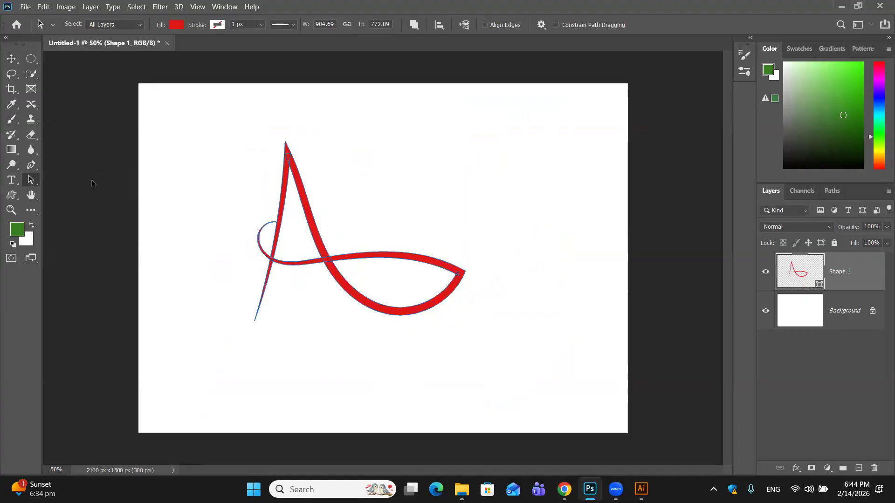
pyautogui.moveTo(234, 115); pyautogui.dragTo(479, 340)
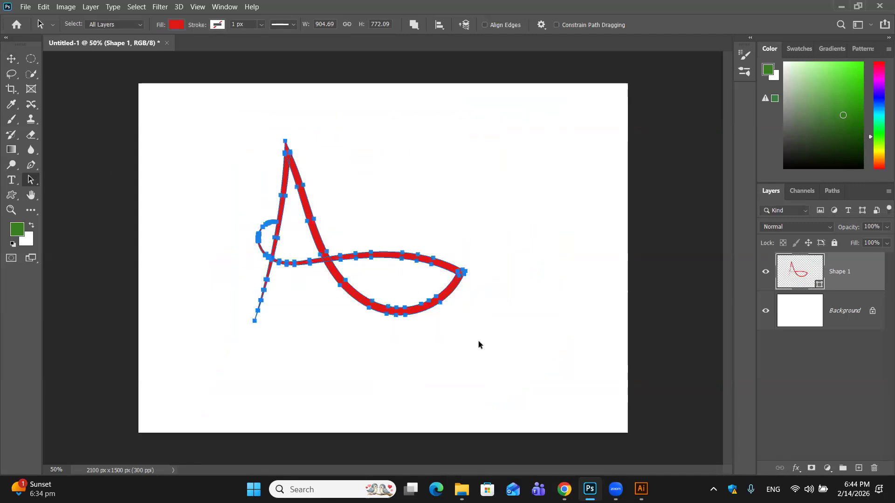
pyautogui.rightClick(422, 254)
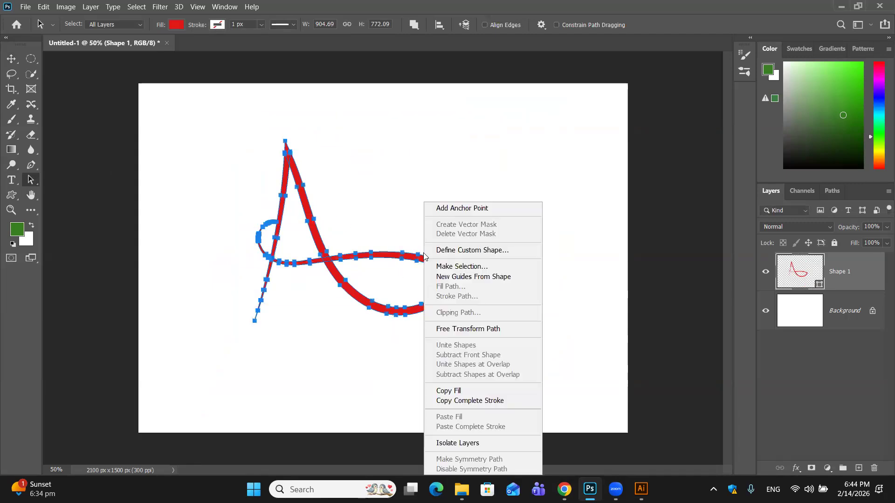
pyautogui.click(469, 251)
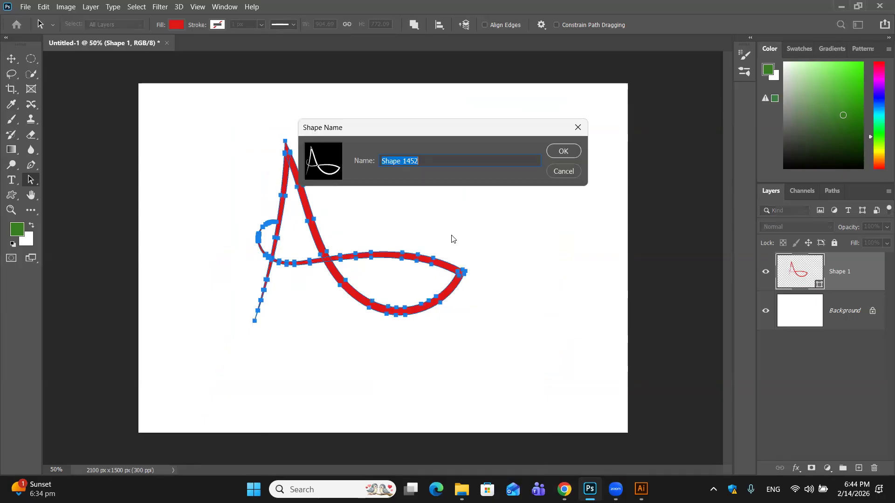
pyautogui.press('BackSpace')
pyautogui.press('Return')
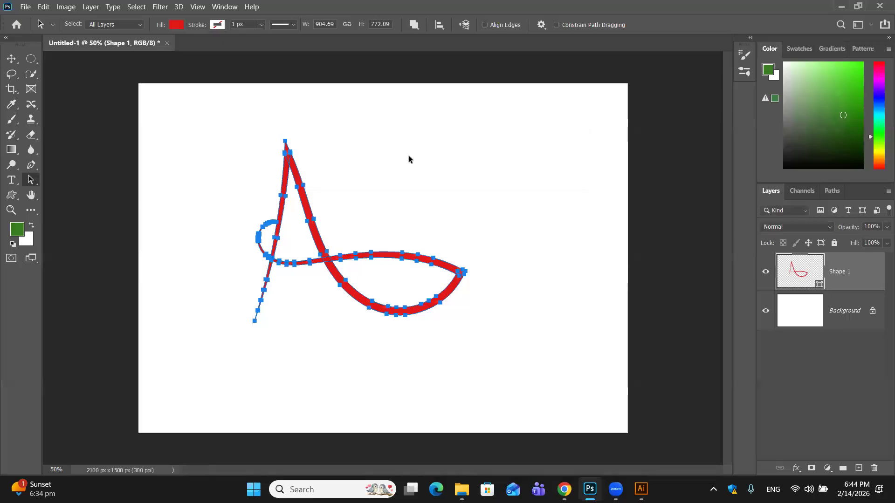
# - Deselect the path and delete the red letter A layer from the canvas with the Move tool
pyautogui.click(409, 158)
pyautogui.click(11, 59)
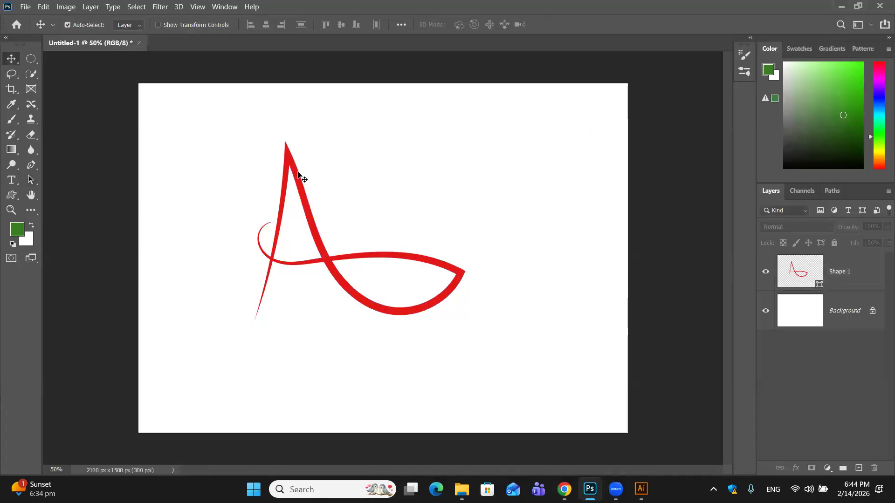
pyautogui.click(288, 166)
pyautogui.moveTo(262, 145); pyautogui.dragTo(426, 309)
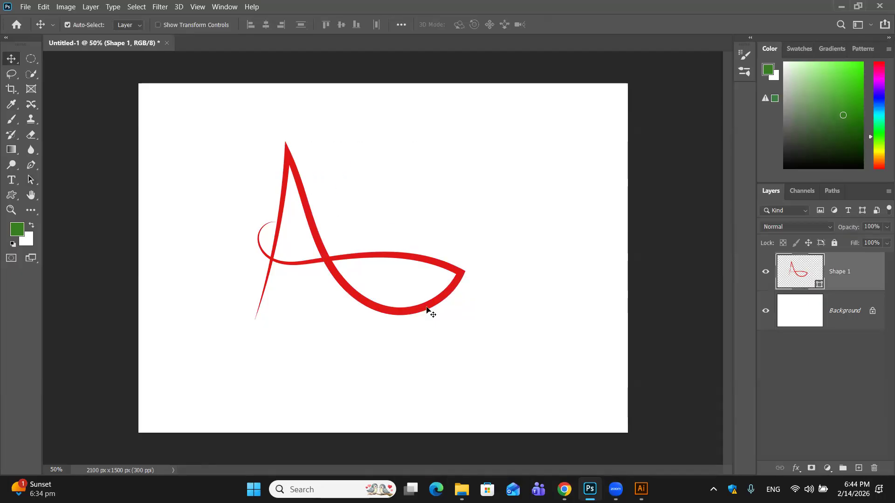
pyautogui.press('Delete')
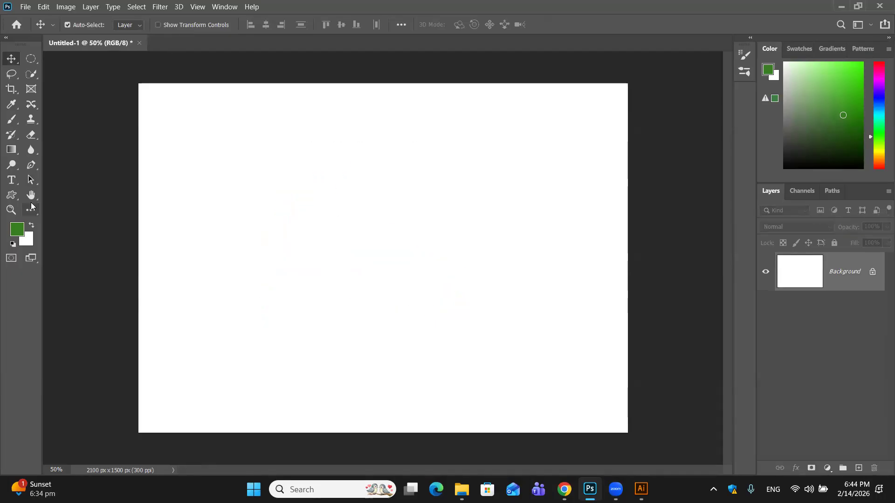
# - Activate the Custom Shape tool and look through the shape library's tree, emoticon and legacy groups for the saved letter A
pyautogui.click(10, 195)
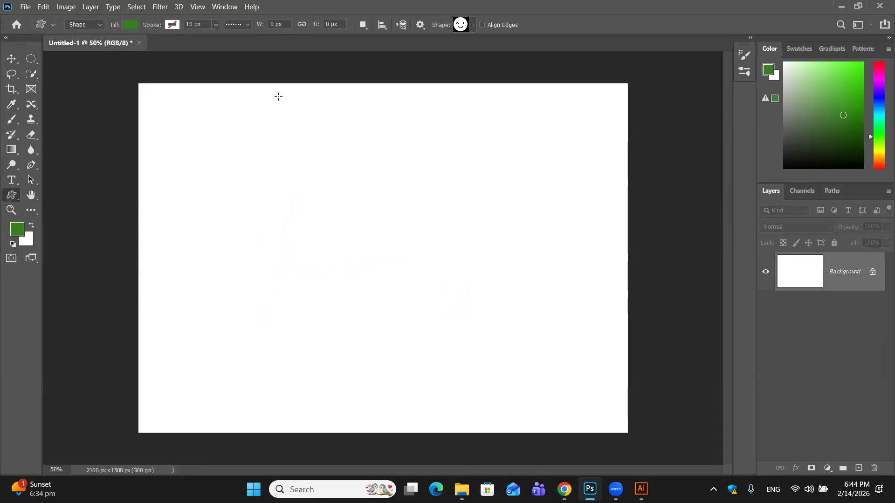
pyautogui.click(473, 24)
pyautogui.scroll(10, 463, 56)
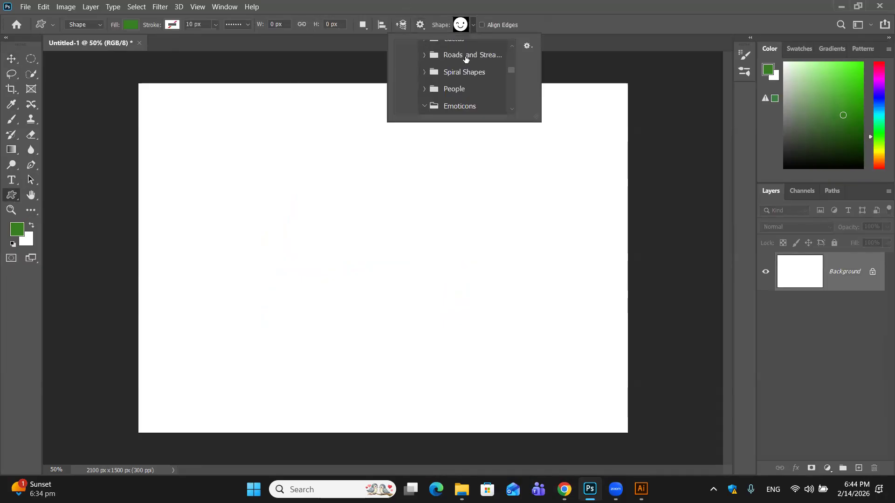
pyautogui.scroll(-10, 466, 49)
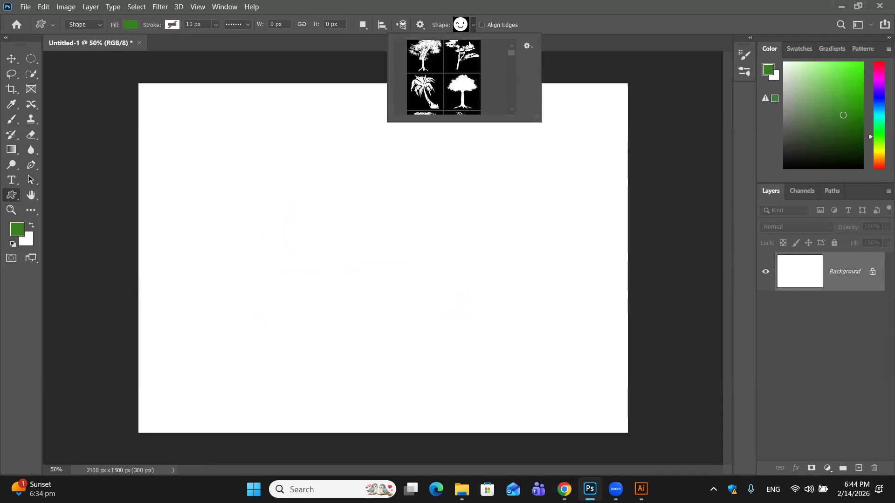
pyautogui.click(401, 49)
pyautogui.scroll(-10, 428, 70)
pyautogui.scroll(-10, 431, 73)
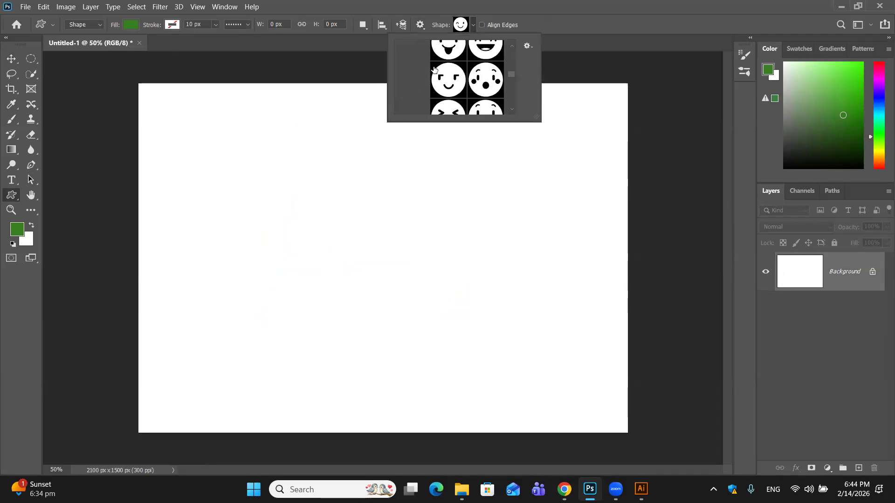
pyautogui.scroll(-10, 434, 74)
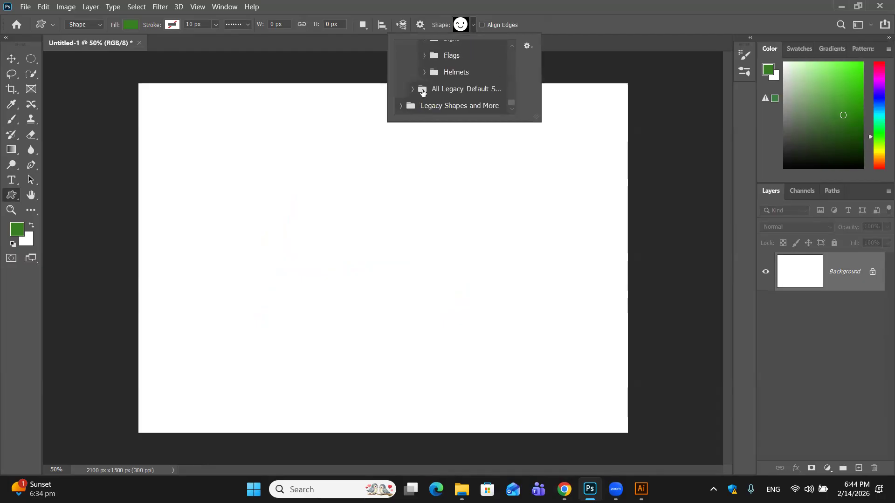
pyautogui.click(420, 90)
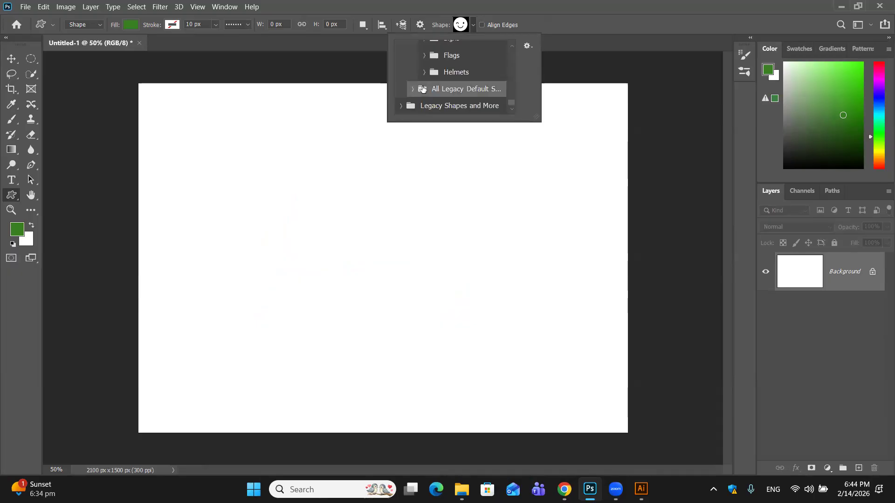
pyautogui.scroll(15, 423, 84)
pyautogui.scroll(10, 424, 79)
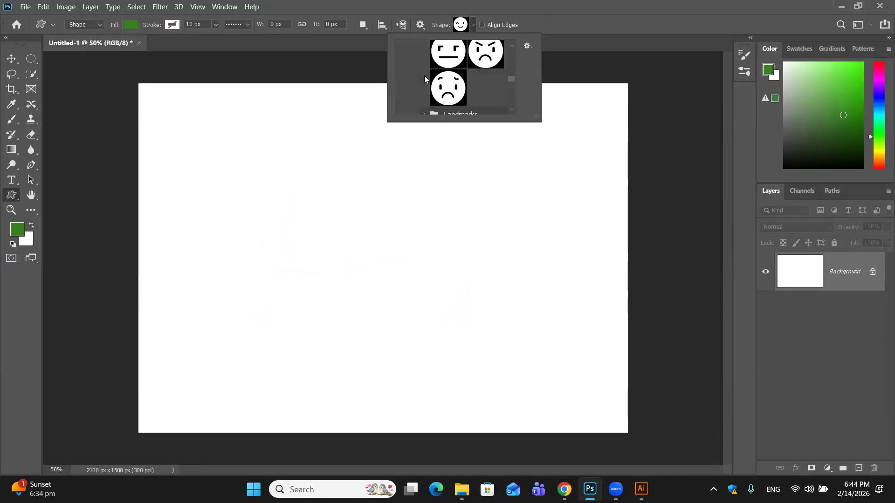
pyautogui.scroll(6, 424, 74)
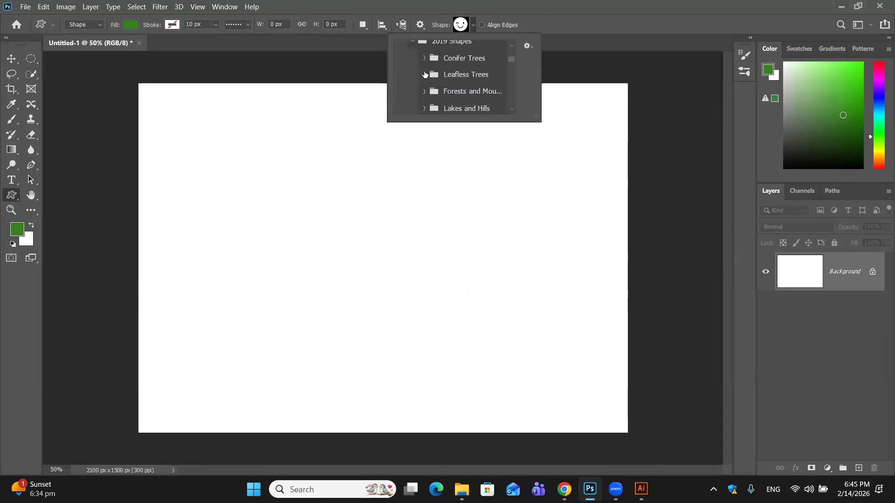
pyautogui.scroll(2, 424, 73)
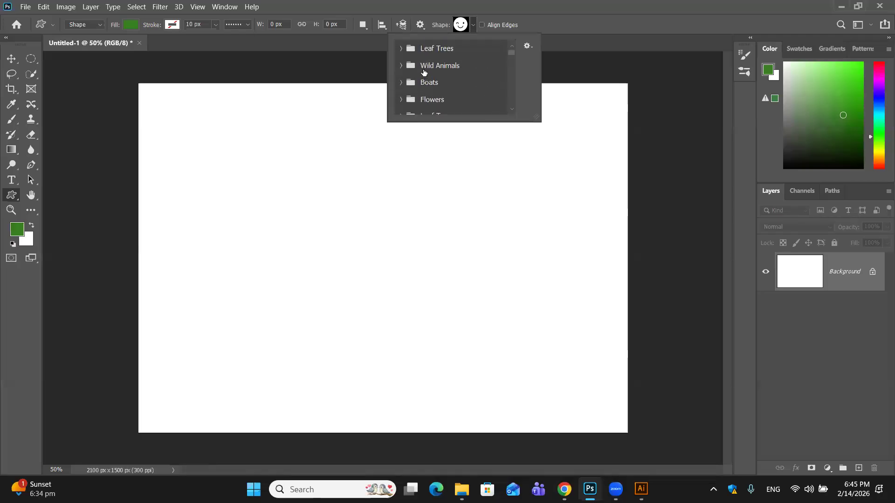
# - Search the All Legacy Default Shapes and last Legacy Shapes and More groups for the letter A, and return to the Move tool
pyautogui.scroll(-6, 414, 74)
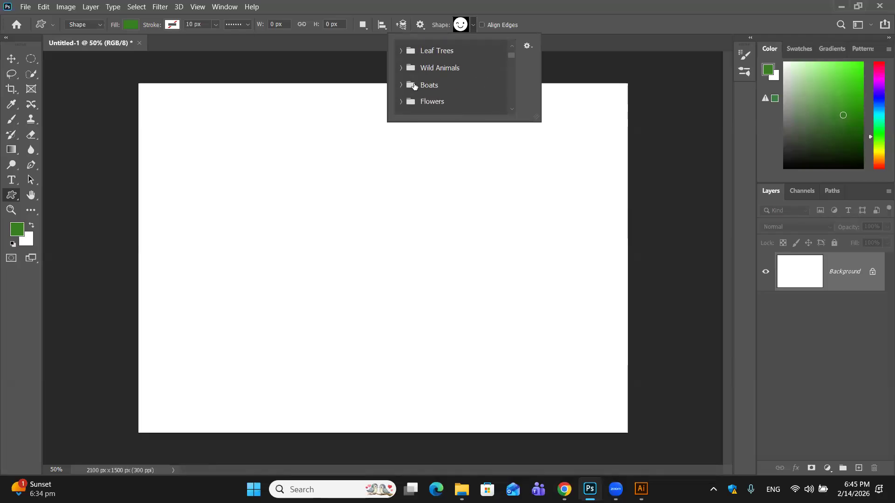
pyautogui.scroll(-3, 416, 87)
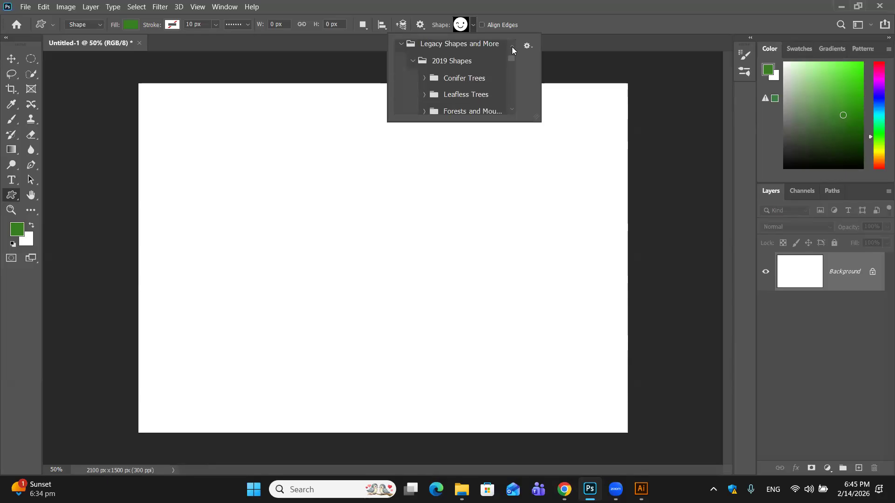
pyautogui.scroll(4, 509, 54)
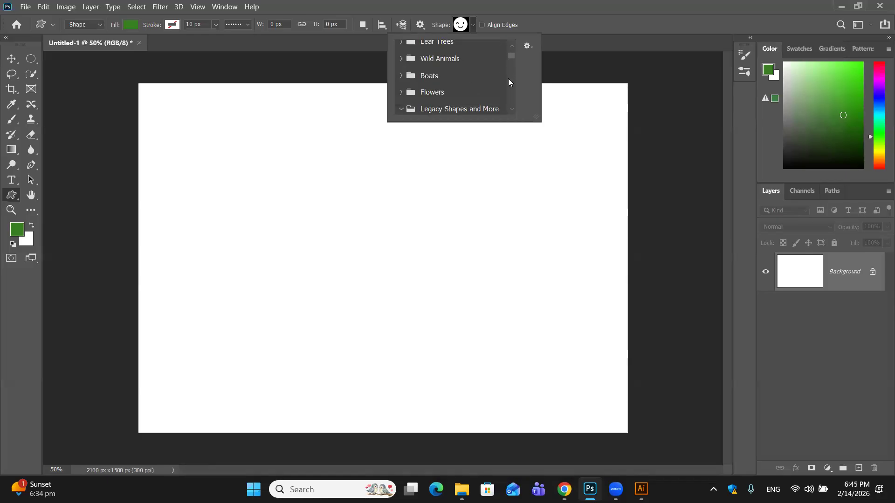
pyautogui.moveTo(511, 55); pyautogui.dragTo(513, 108)
pyautogui.click(414, 90)
pyautogui.scroll(-6, 456, 84)
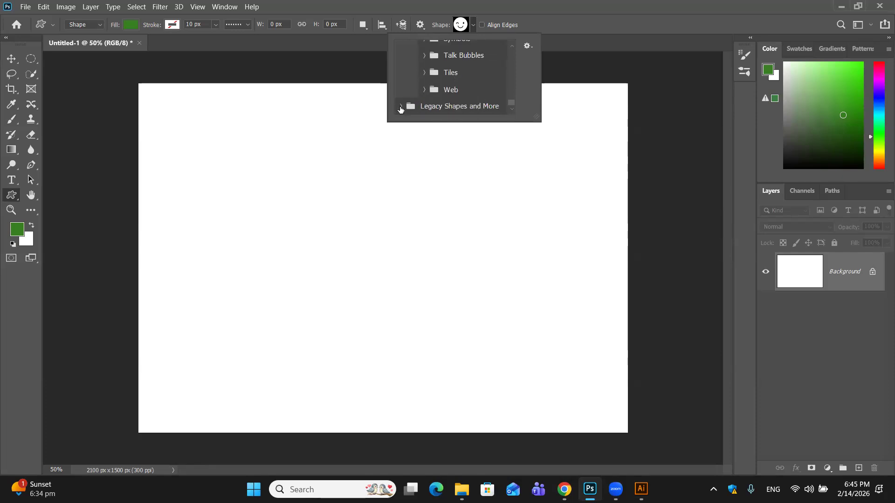
pyautogui.click(402, 107)
pyautogui.moveTo(511, 101); pyautogui.dragTo(513, 55)
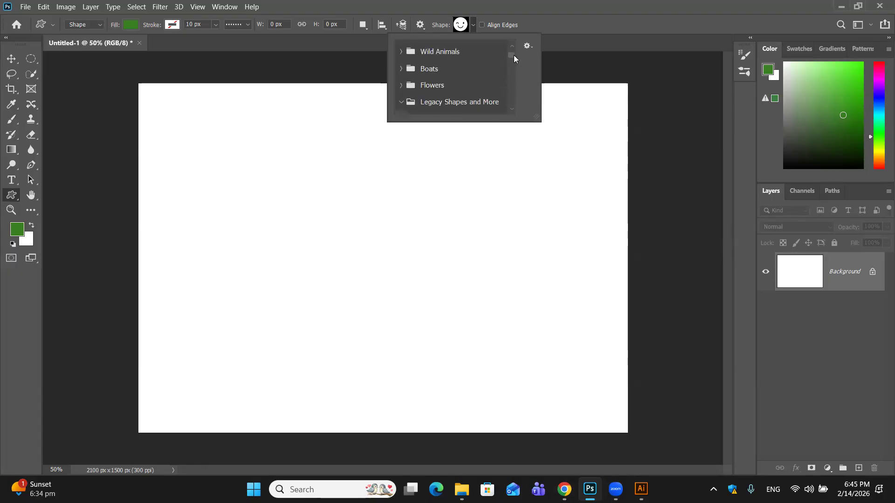
pyautogui.moveTo(514, 55); pyautogui.dragTo(514, 51)
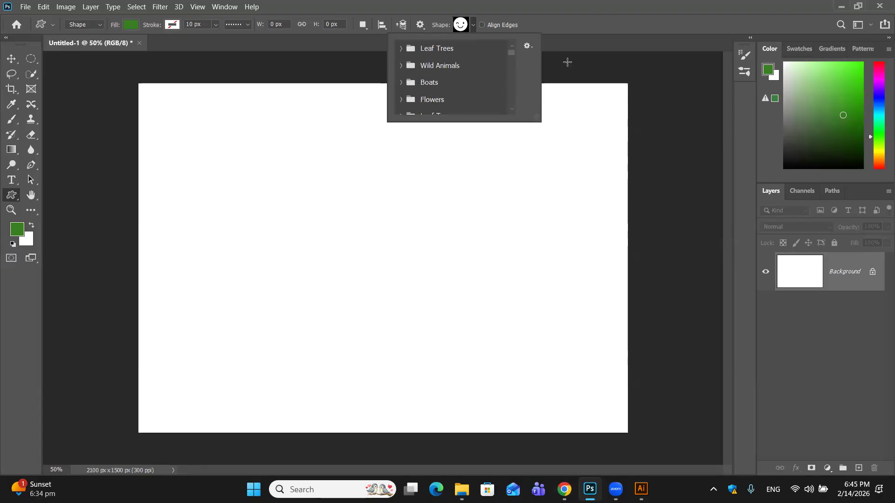
pyautogui.click(11, 58)
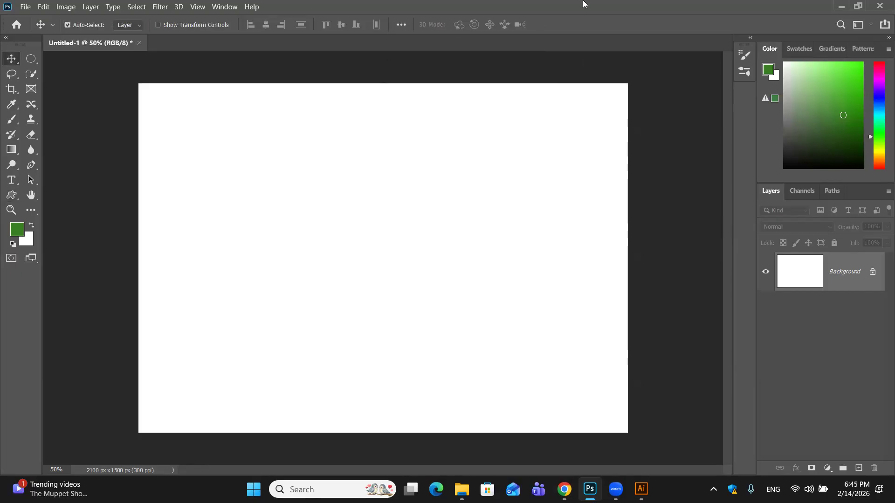
# - Activate the Custom Shape tool and show the Shapes panel
pyautogui.press('u')
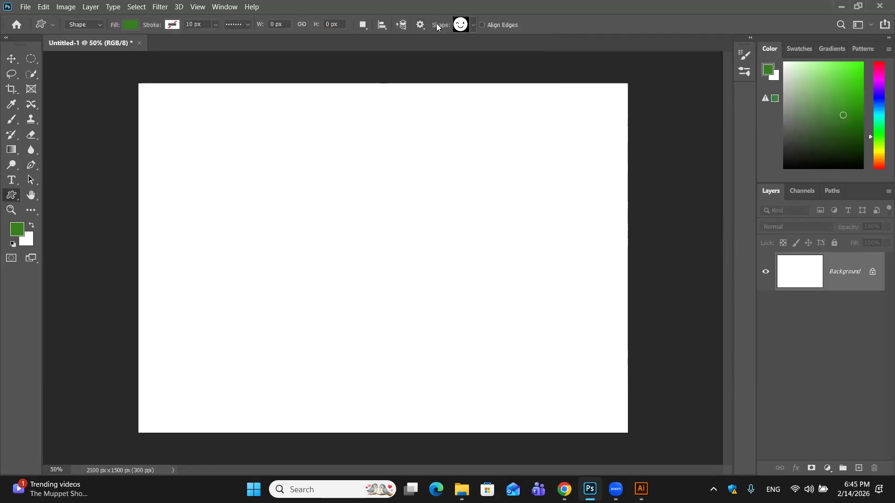
pyautogui.click(221, 7)
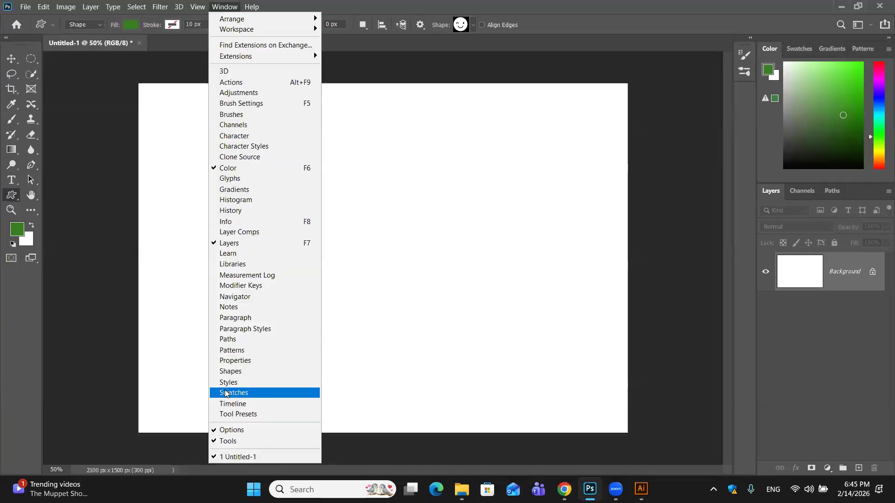
pyautogui.click(247, 371)
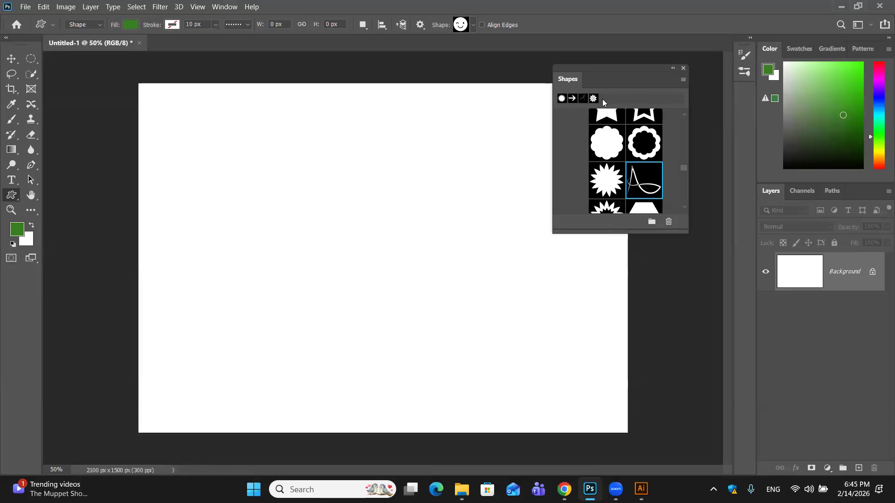
# - Try to draw the saved letter A shape on the canvas, and undo the drawn winking smiley
pyautogui.click(583, 98)
pyautogui.click(651, 184)
pyautogui.moveTo(333, 170); pyautogui.dragTo(507, 351)
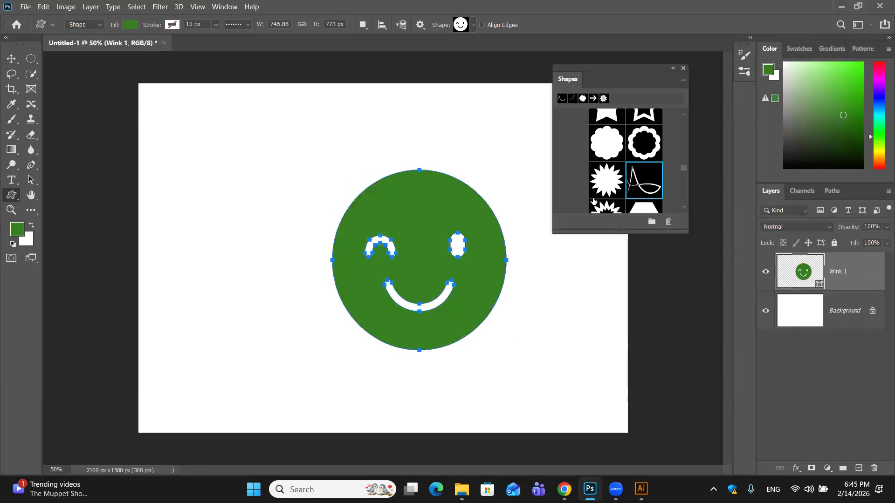
pyautogui.hotkey('ctrl', 'z')
# - Place the saved letter A from the shape library onto the canvas, commit and deselect it, and close the Shapes panel
pyautogui.moveTo(650, 186); pyautogui.dragTo(305, 222)
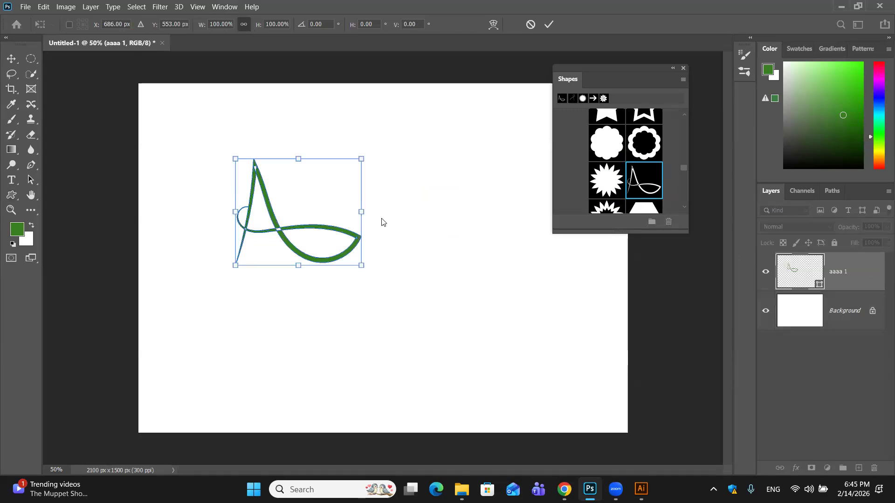
pyautogui.click(549, 24)
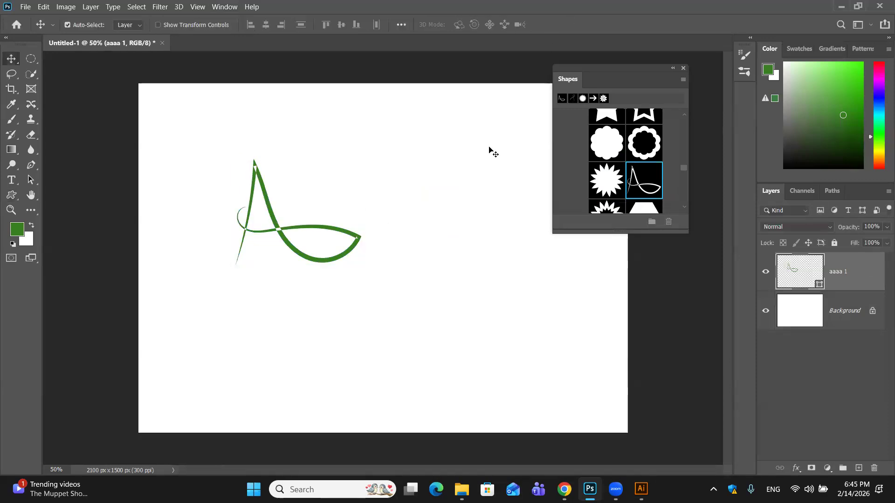
pyautogui.click(180, 284)
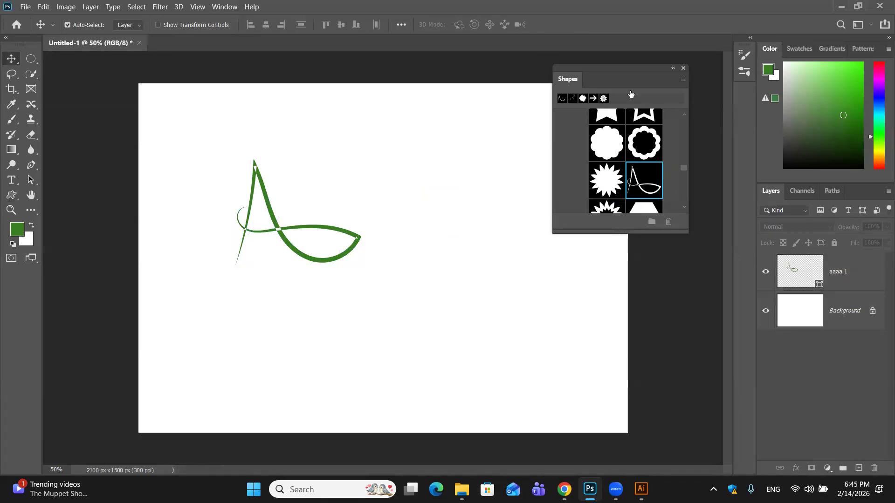
pyautogui.click(683, 68)
# - Select the placed letter A shape and move it sideways toward the middle of the canvas
pyautogui.press('ctrl')
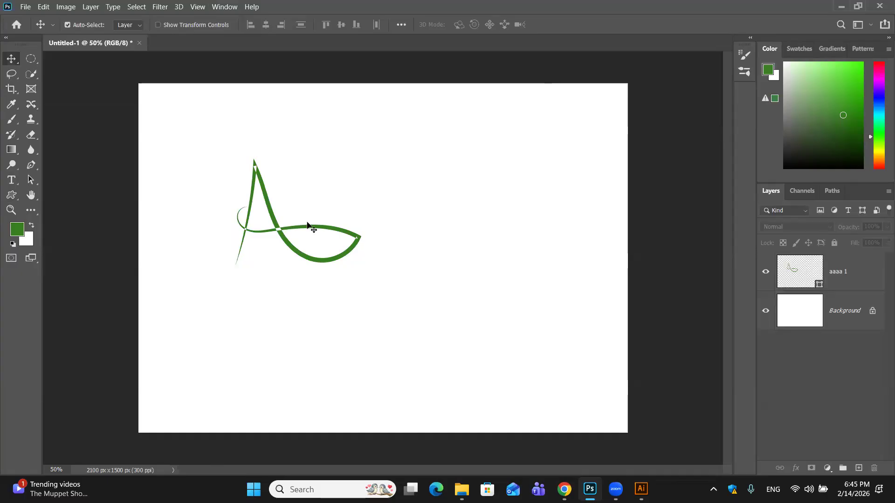
pyautogui.press('ctrl')
pyautogui.moveTo(226, 146); pyautogui.dragTo(419, 336)
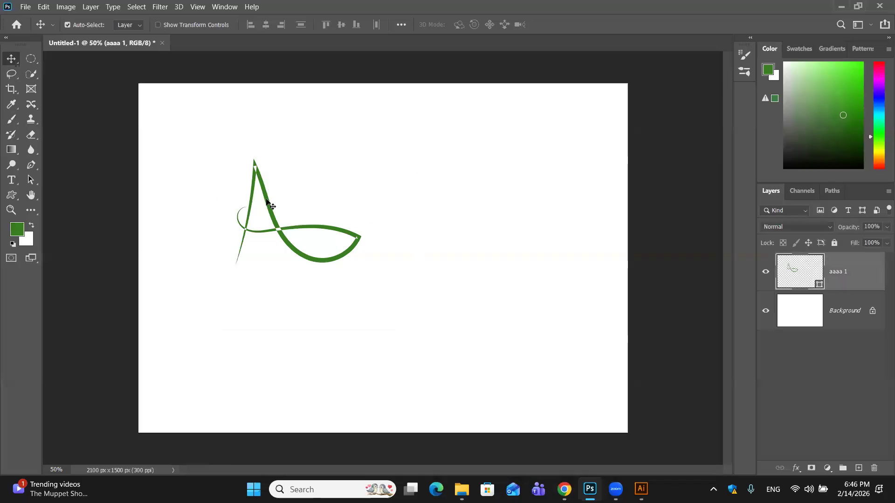
pyautogui.moveTo(356, 210); pyautogui.dragTo(458, 201)
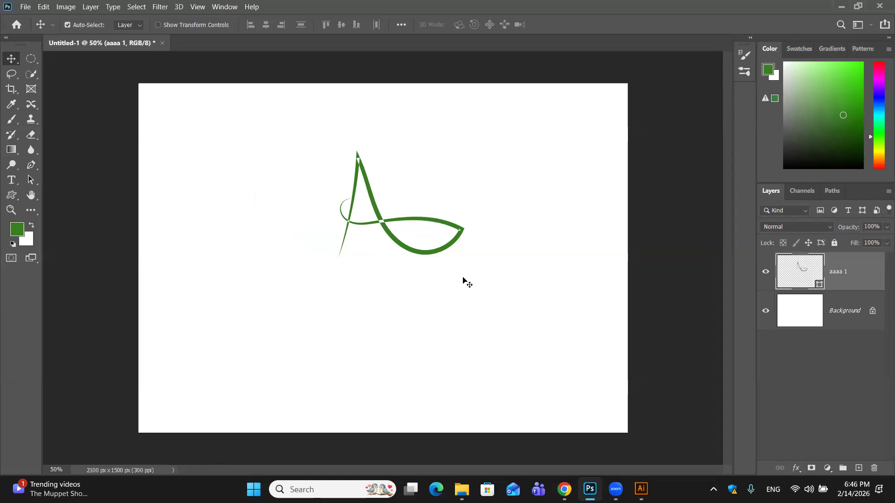
# - Delete the letter A from the Photoshop canvas, switch to Illustrator and delete the black letter A there too
pyautogui.moveTo(313, 124); pyautogui.dragTo(509, 301)
pyautogui.press('Delete')
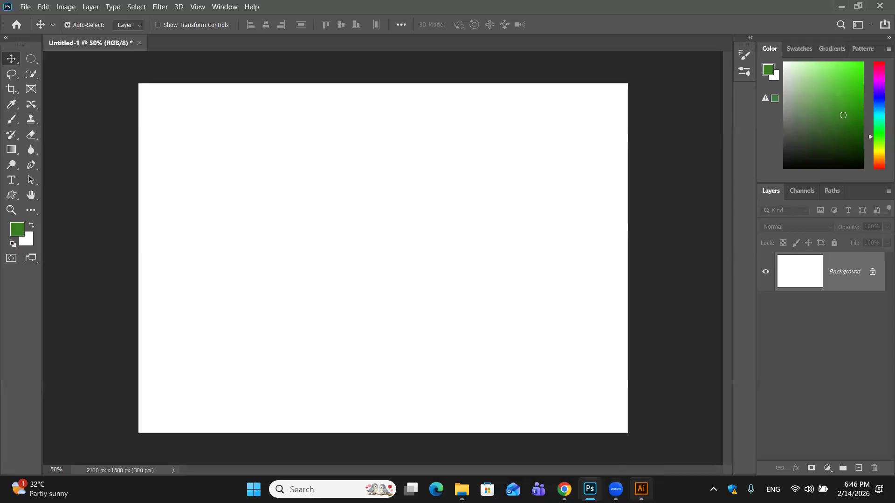
pyautogui.click(642, 489)
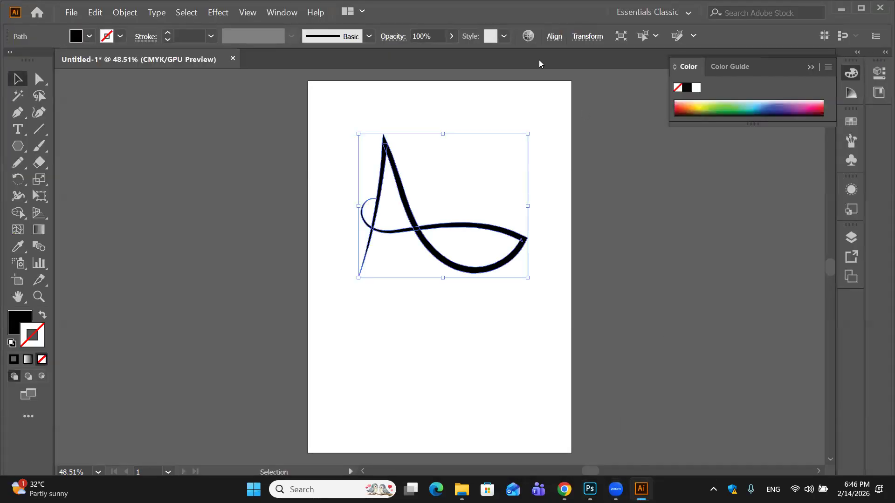
pyautogui.press('Delete')
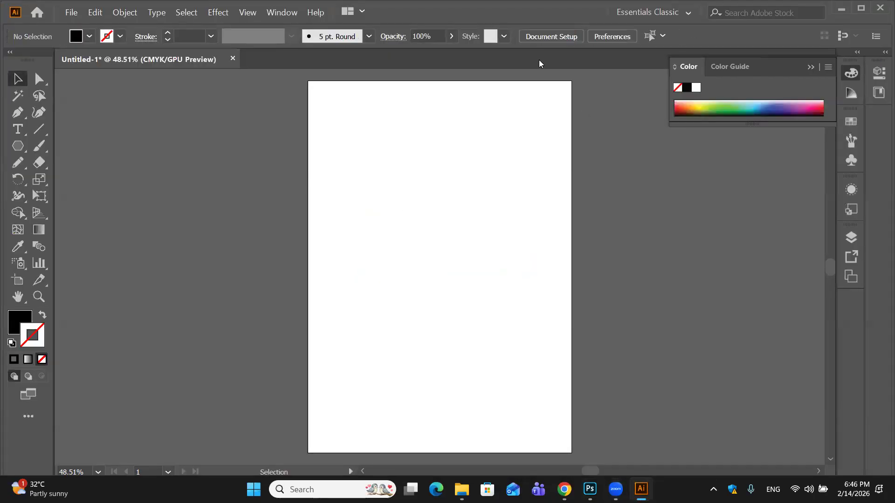
# - Draw a black hexagon about 77 by 68 mm and move it inward from the artboard's upper corner
pyautogui.click(18, 146)
pyautogui.moveTo(356, 143); pyautogui.dragTo(382, 185)
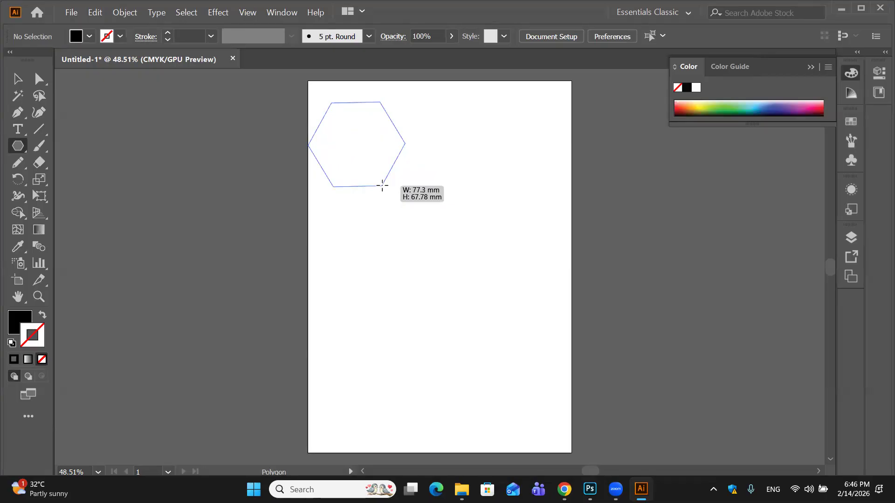
pyautogui.moveTo(383, 186); pyautogui.dragTo(382, 185)
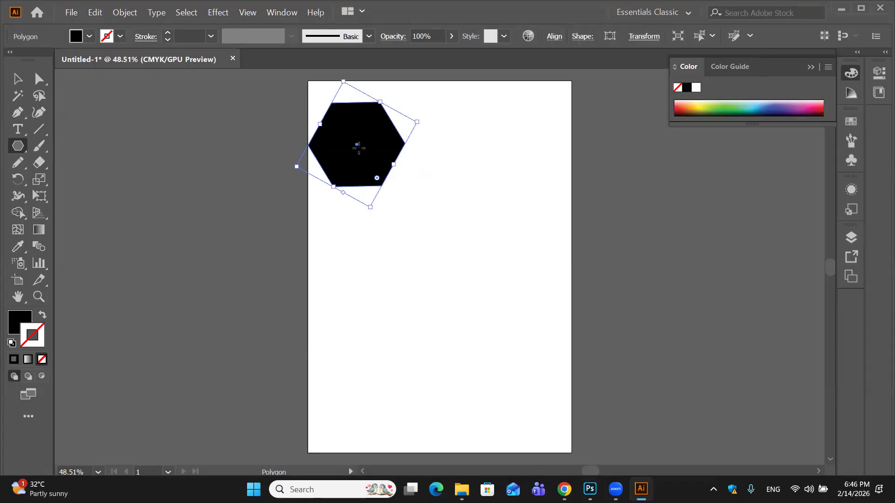
pyautogui.moveTo(365, 154); pyautogui.dragTo(410, 204)
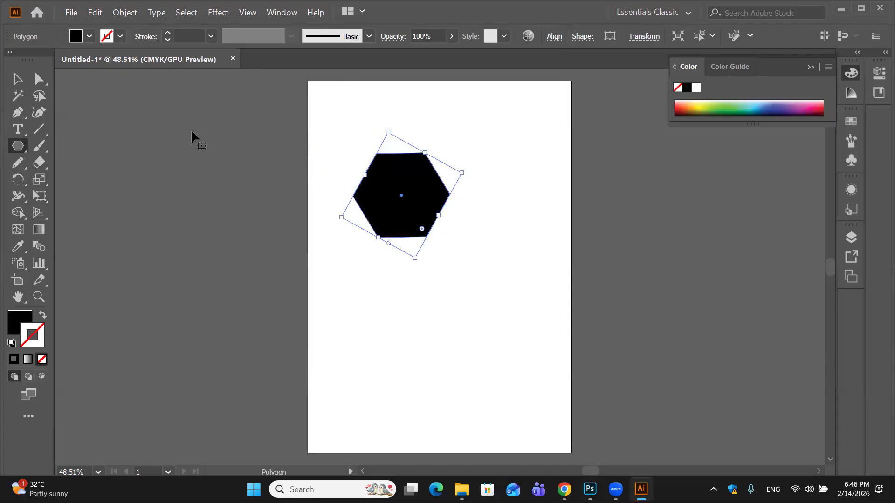
# - Apply a Pucker & Bloat effect of 129% to the hexagon, with the preview enabled, to form a six-petal flower
pyautogui.click(217, 13)
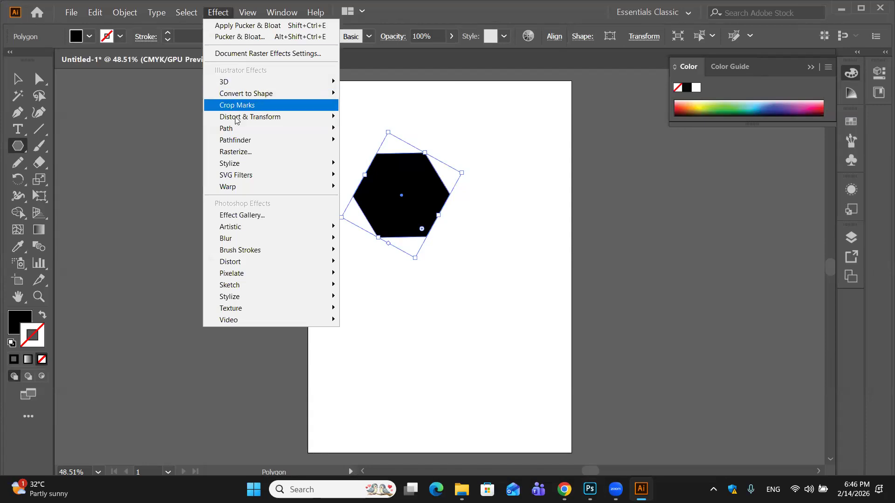
pyautogui.moveTo(238, 118)
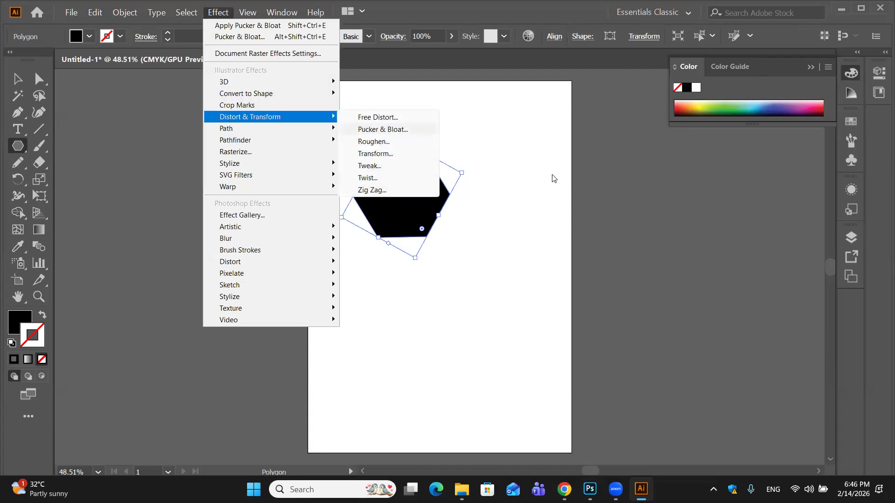
pyautogui.moveTo(632, 197); pyautogui.dragTo(686, 206)
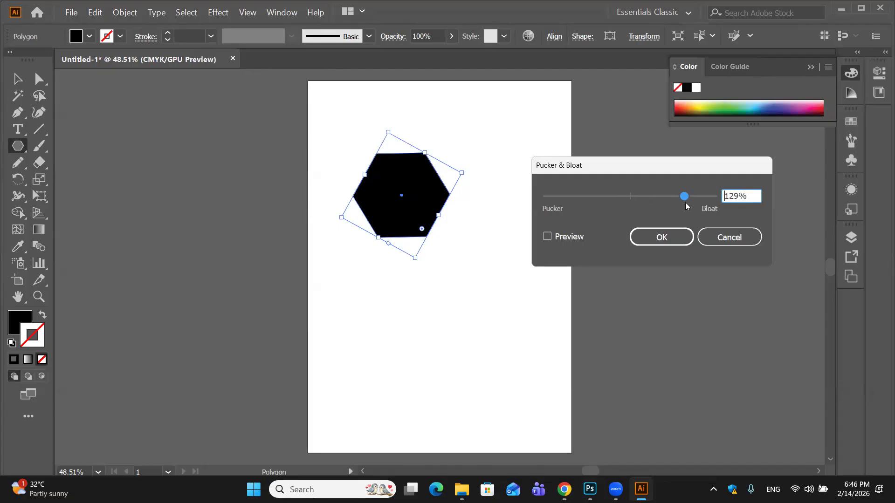
pyautogui.click(548, 236)
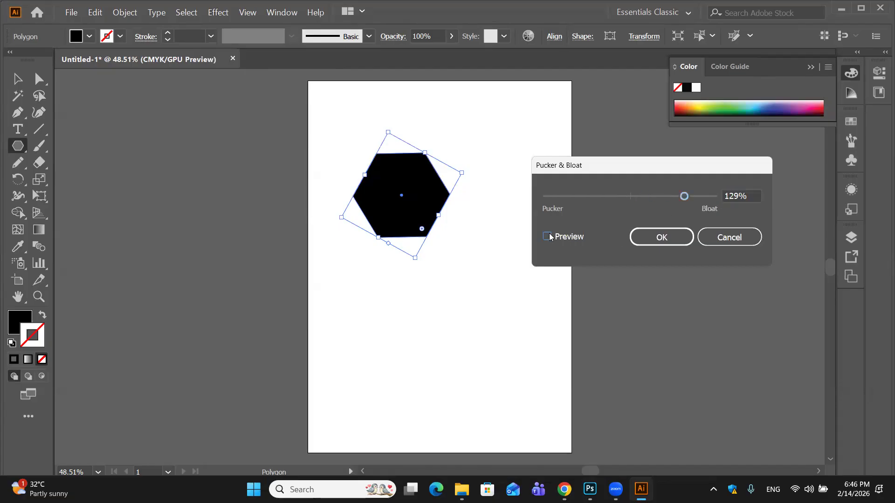
pyautogui.click(662, 238)
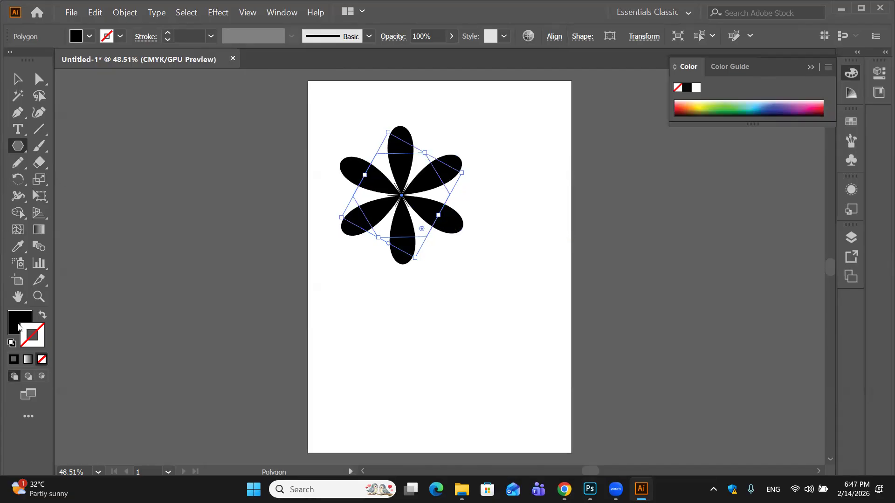
# - Fill the six-petal flower with the pink color B74F6D and return to the Selection tool
pyautogui.doubleClick(18, 323)
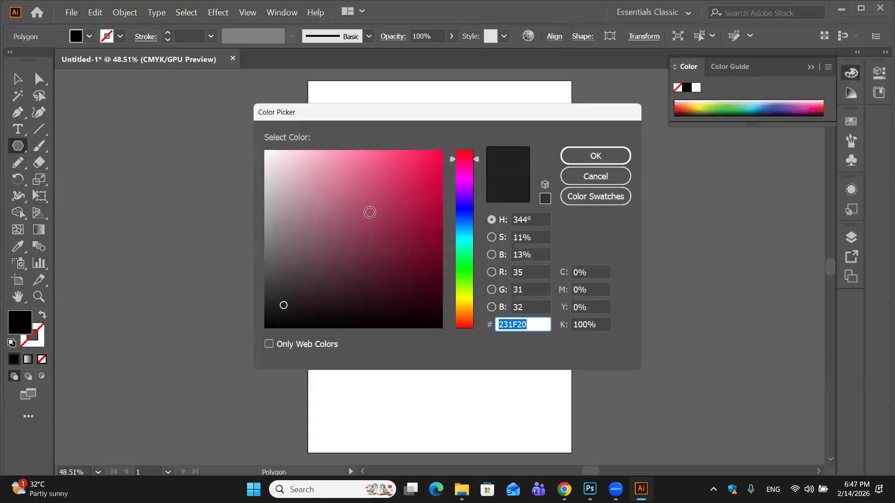
pyautogui.click(366, 198)
pyautogui.click(595, 155)
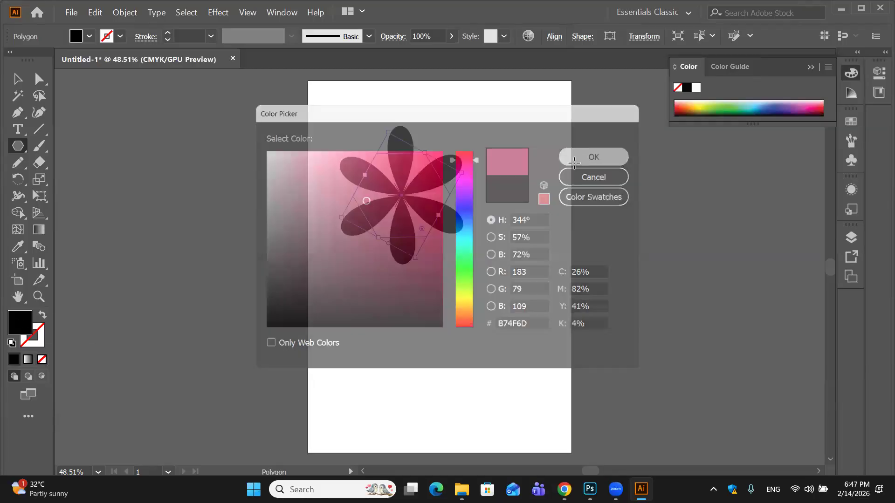
pyautogui.press('v')
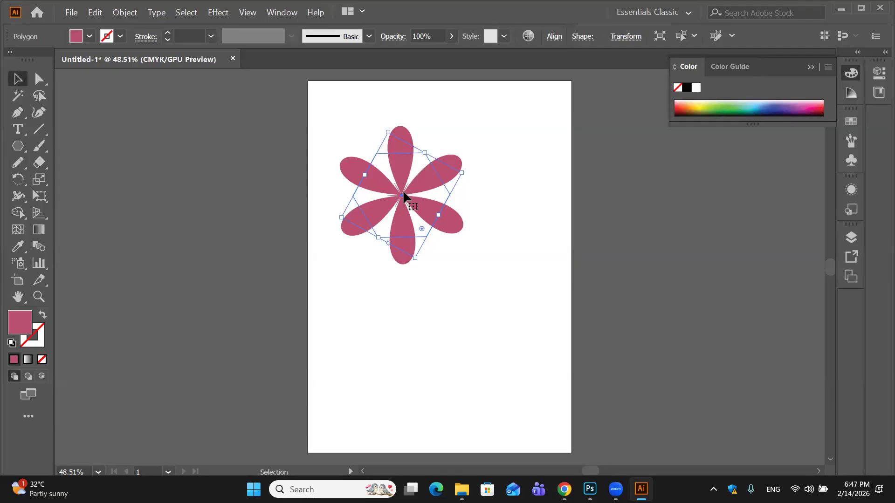
# - Select the stray curved path under the flower with Direct Selection, and undo back through the pink fill
pyautogui.moveTo(322, 238); pyautogui.dragTo(360, 314)
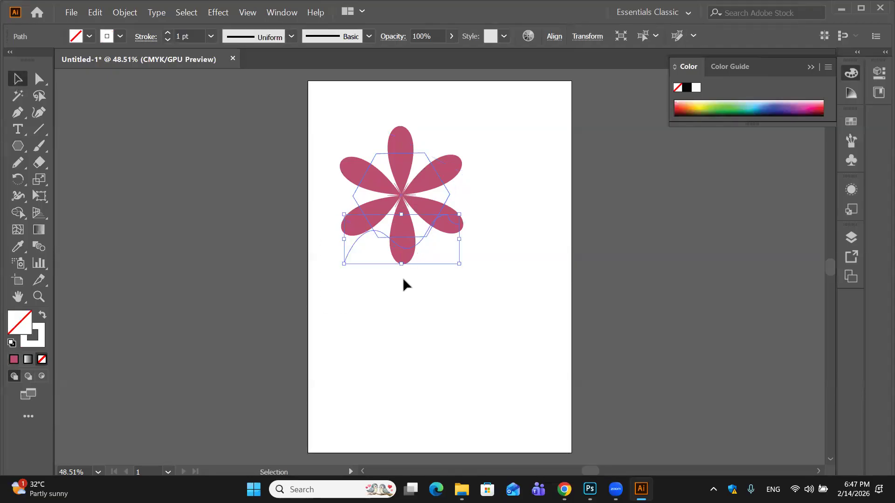
pyautogui.press('a')
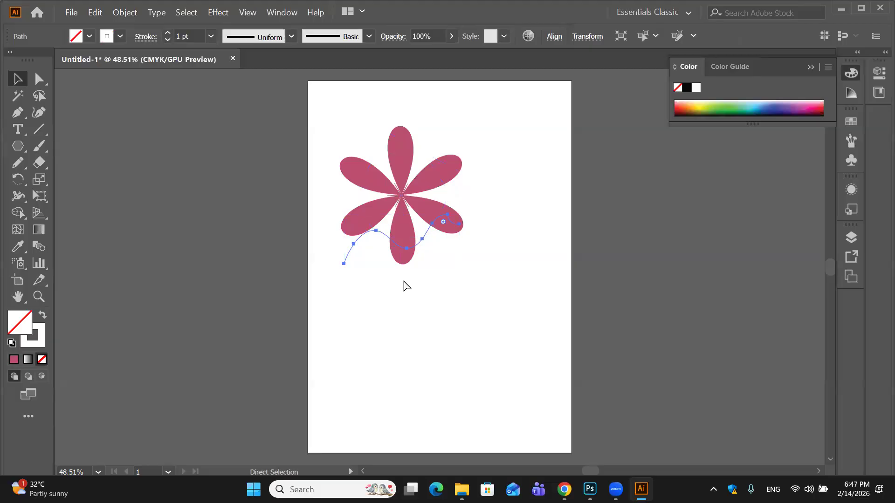
pyautogui.hotkey('ctrl', 'z')
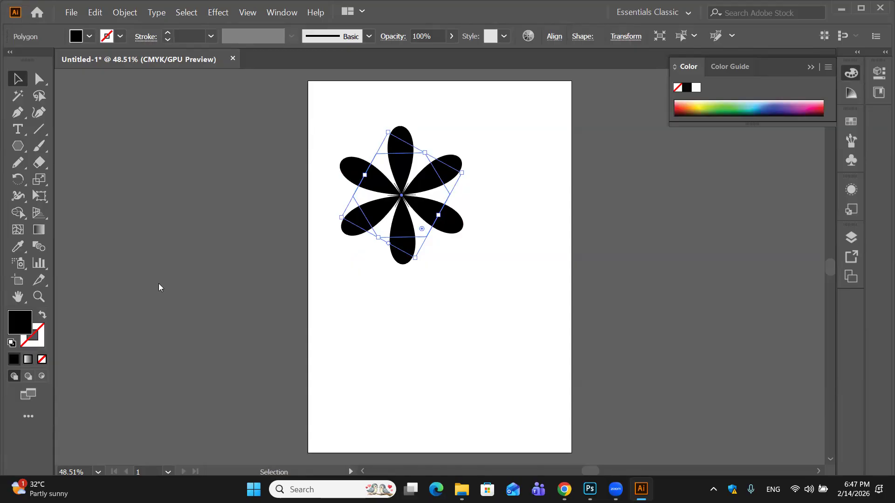
# - Fill the black flower with the dark maroon color 7F2E45
pyautogui.click(399, 208)
pyautogui.click(359, 220)
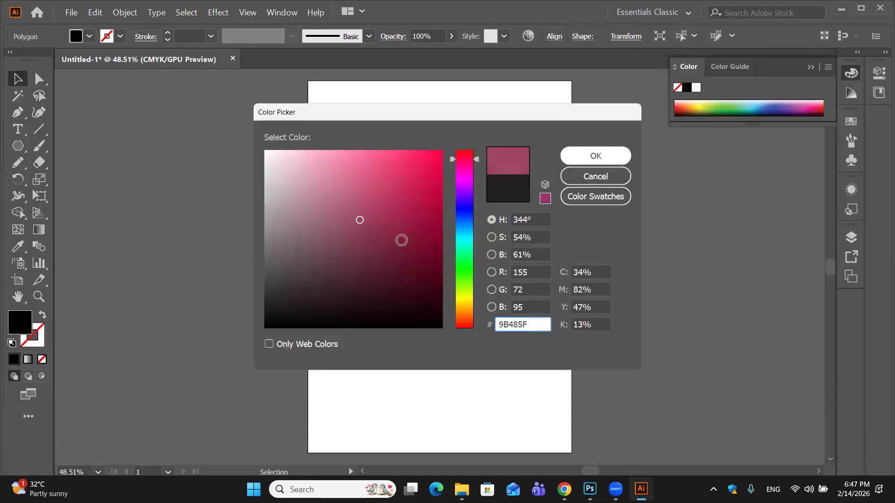
pyautogui.click(378, 240)
pyautogui.click(595, 158)
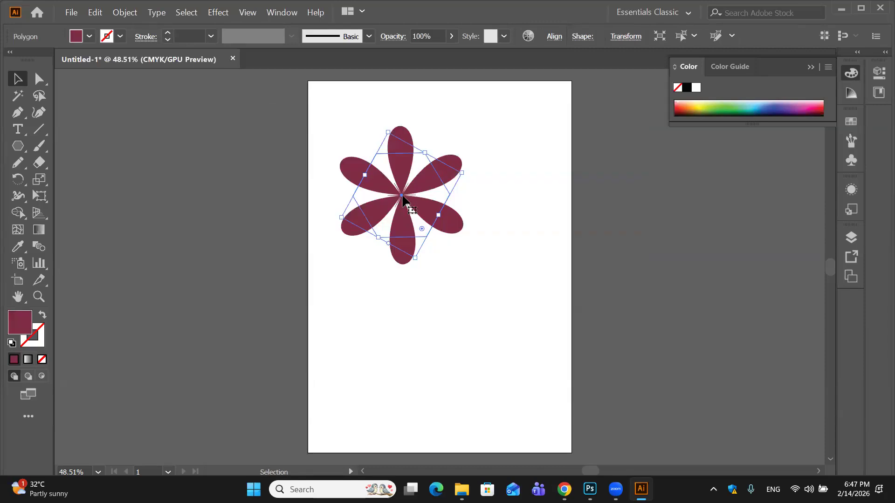
# - Duplicate the maroon flower below the original and scale the copy down proportionally
pyautogui.moveTo(403, 198); pyautogui.dragTo(425, 311)
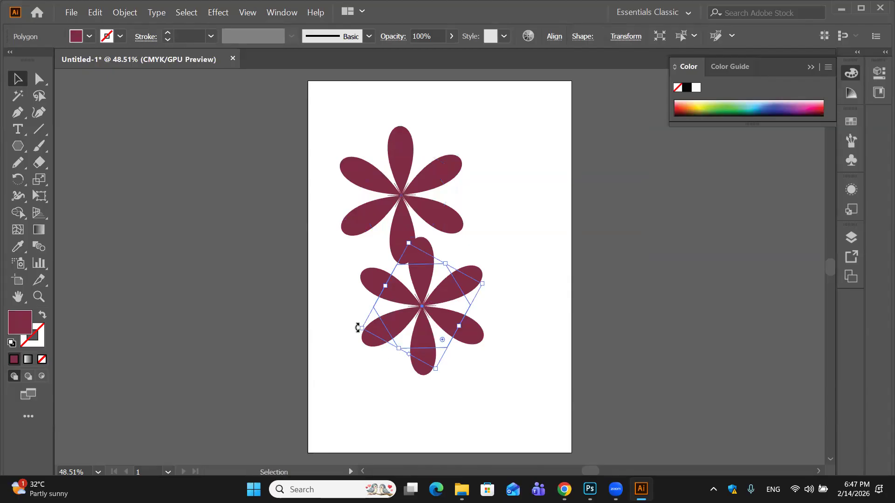
pyautogui.moveTo(371, 324); pyautogui.dragTo(399, 308)
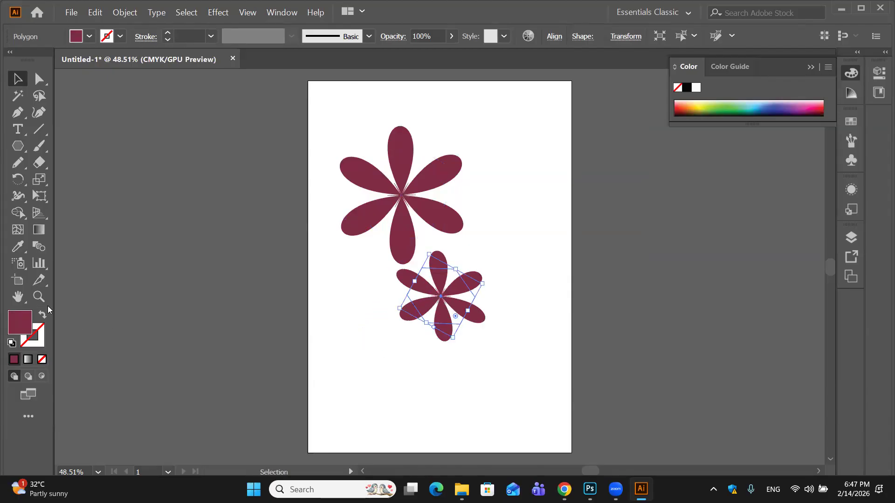
# - Fill the smaller flower with the pink color C15D7E, center it over the large maroon flower, and deselect it
pyautogui.doubleClick(27, 331)
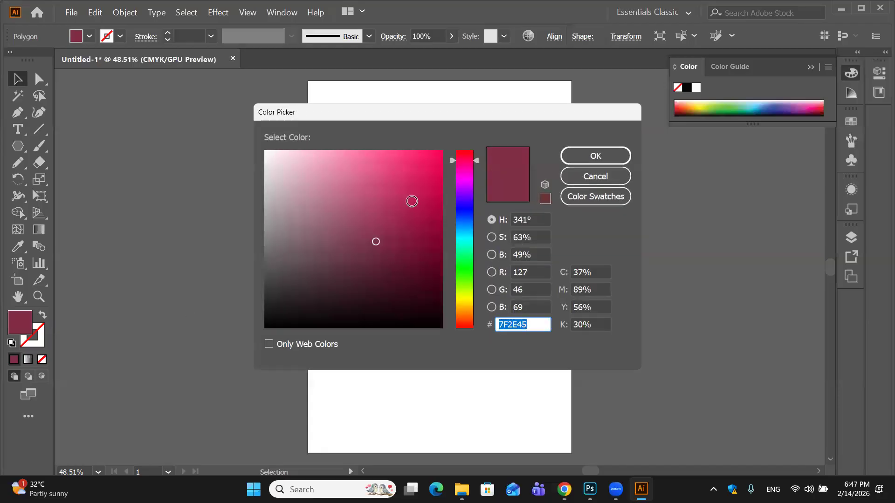
pyautogui.click(357, 193)
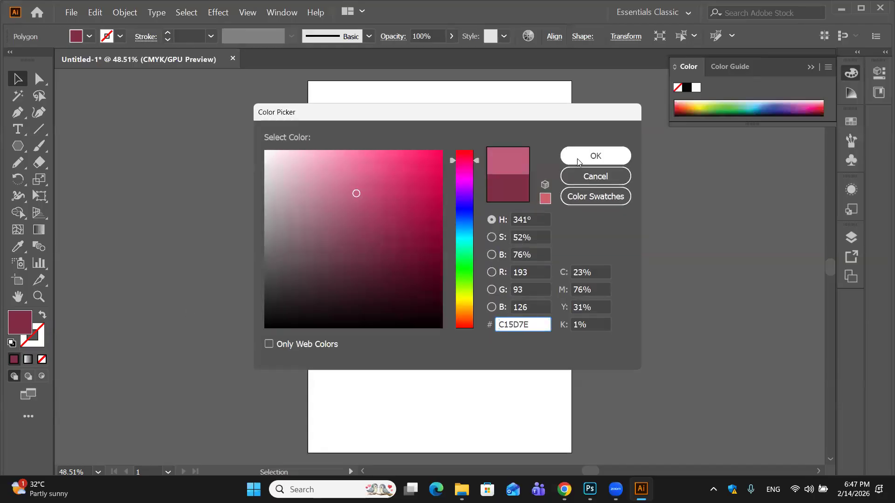
pyautogui.click(583, 156)
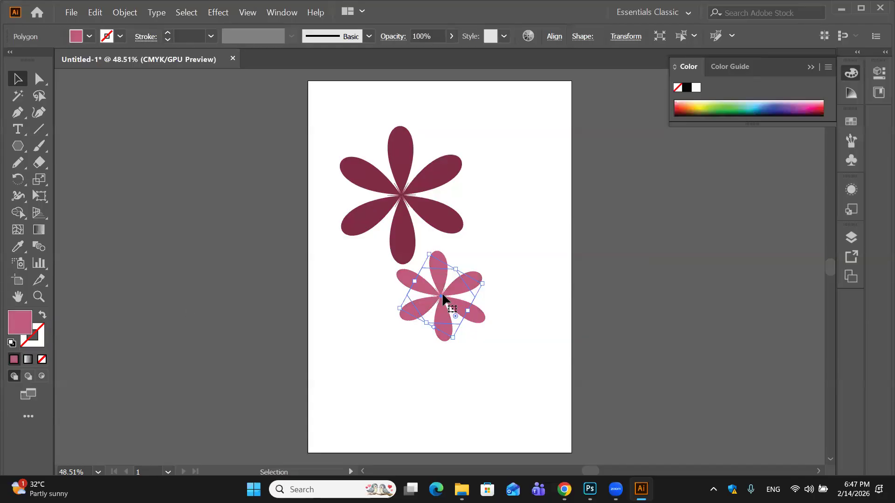
pyautogui.moveTo(439, 298); pyautogui.dragTo(404, 202)
pyautogui.click(536, 210)
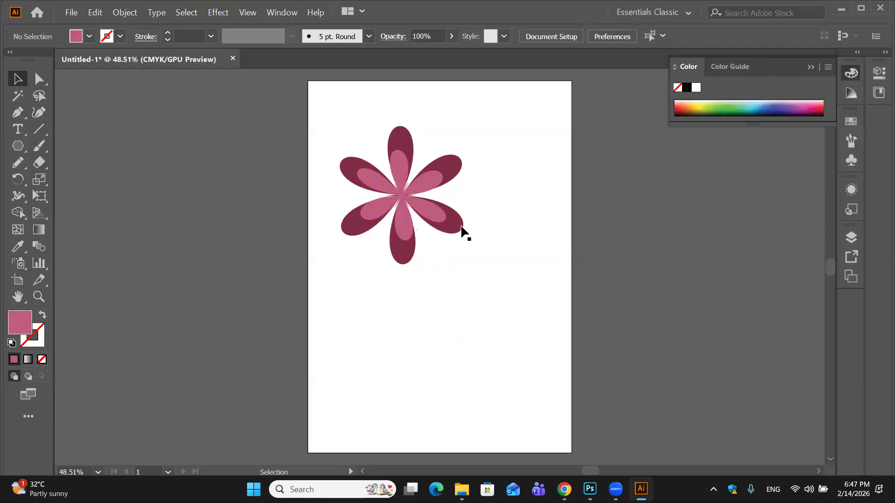
# - Duplicate the large maroon flower below the layered one and fill the copy with the dark maroon color 490A1D
pyautogui.moveTo(459, 228); pyautogui.dragTo(505, 349)
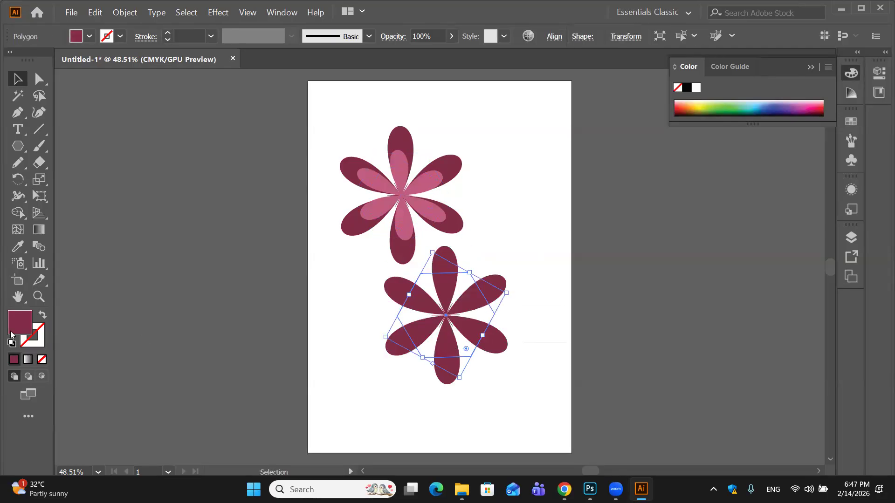
pyautogui.doubleClick(19, 321)
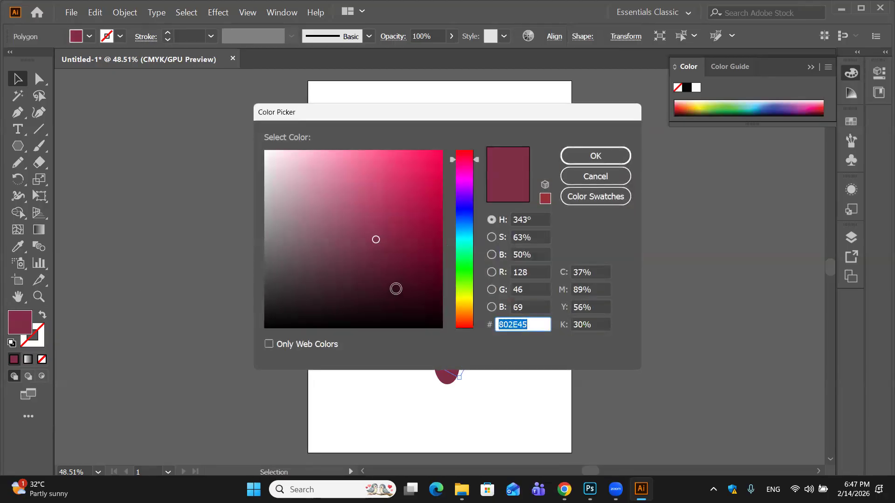
pyautogui.click(418, 277)
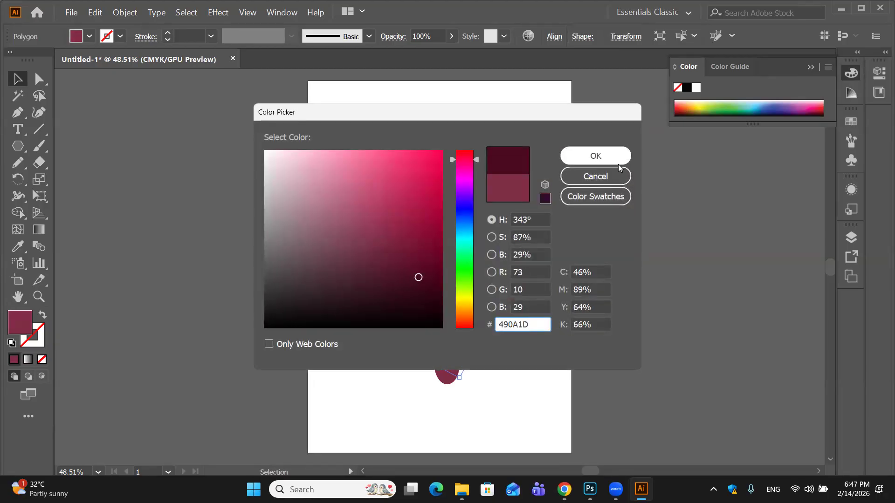
pyautogui.click(596, 156)
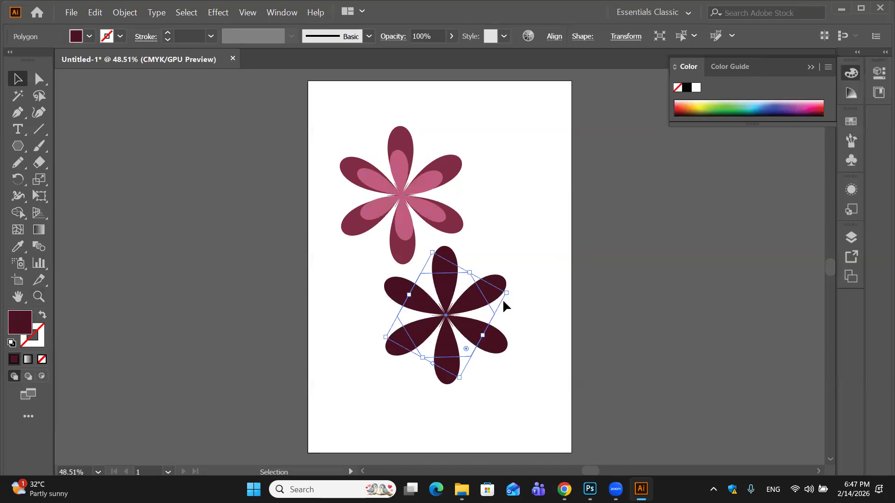
# - Move the dark maroon flower to the artboard's lower right area and place a duplicate of it to the left
pyautogui.moveTo(447, 317); pyautogui.dragTo(350, 301)
pyautogui.press('super')
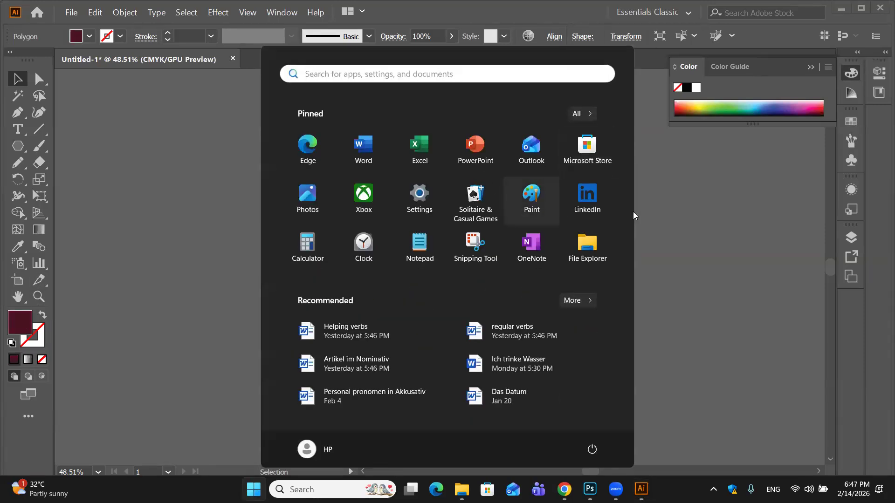
pyautogui.click(654, 209)
pyautogui.moveTo(353, 304); pyautogui.dragTo(516, 352)
pyautogui.press('super')
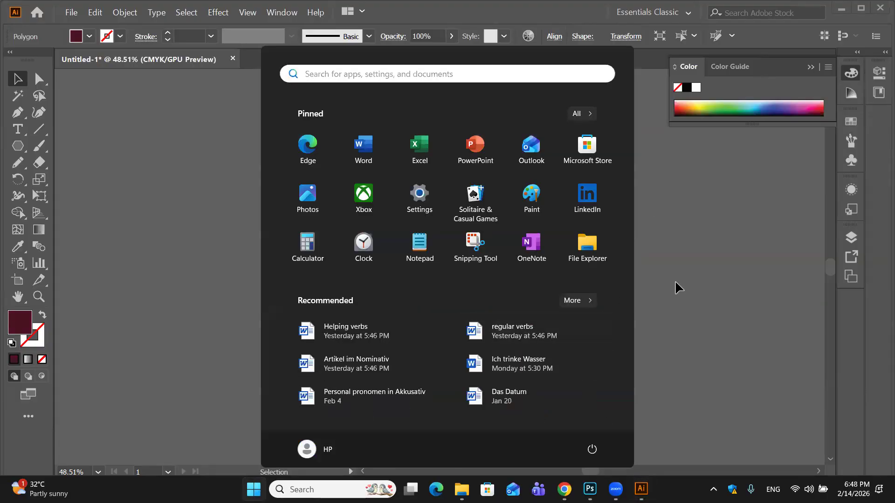
pyautogui.click(645, 307)
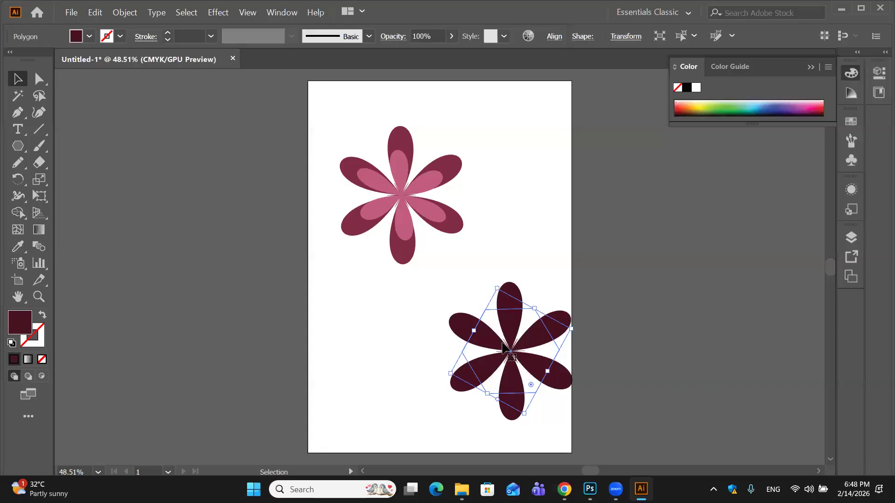
pyautogui.moveTo(512, 353); pyautogui.dragTo(379, 321)
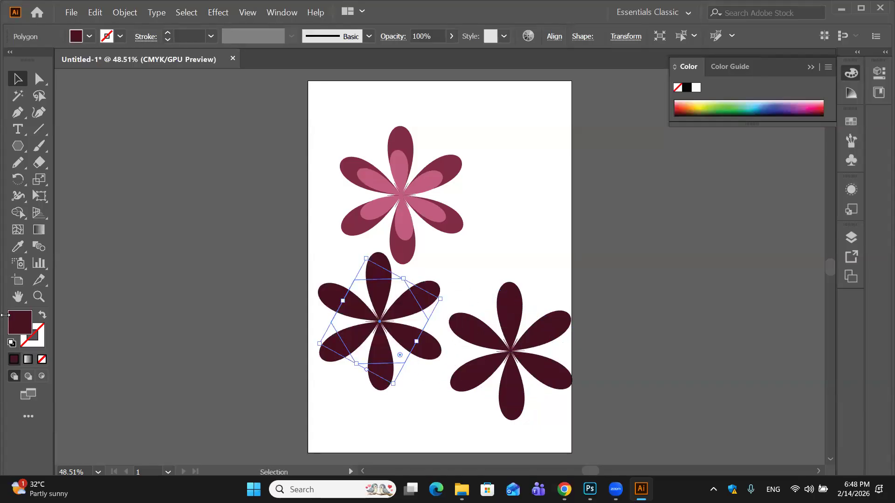
# - Fill the left duplicate flower with a light pink color
pyautogui.doubleClick(27, 320)
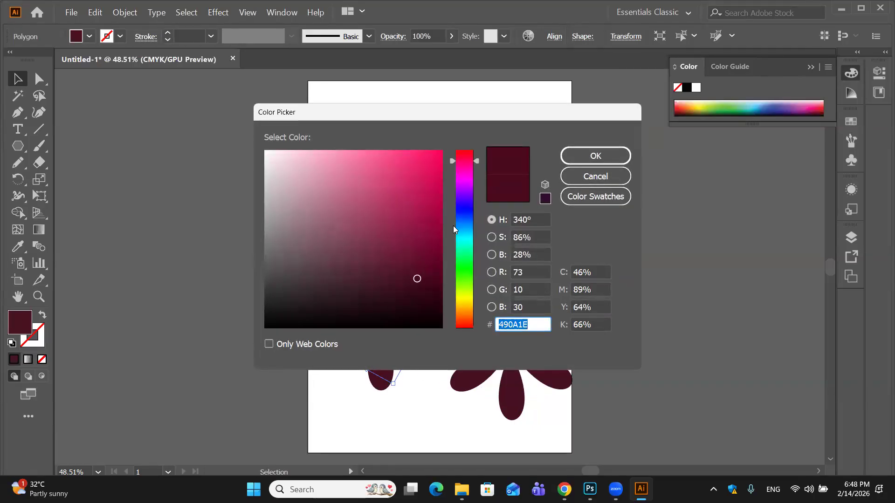
pyautogui.click(356, 161)
pyautogui.click(327, 151)
pyautogui.click(576, 156)
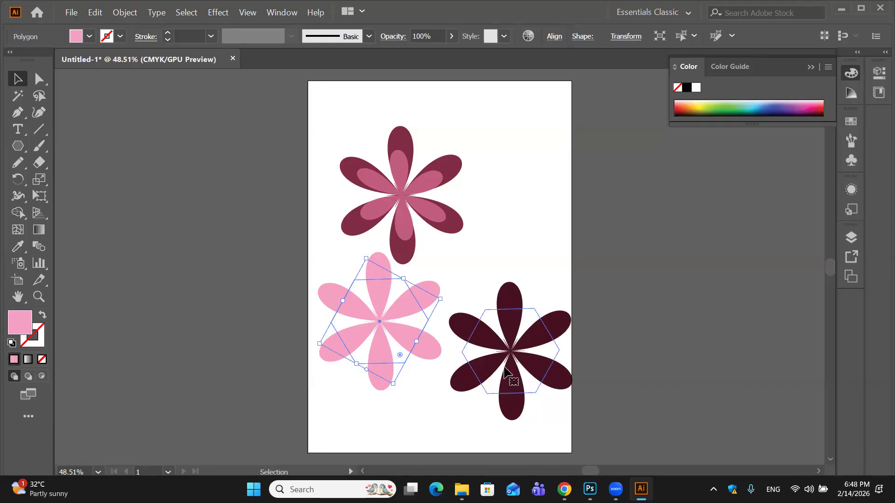
# - Scale the dark maroon flower down onto the light pink flower and bring it to the front
pyautogui.click(516, 350)
pyautogui.moveTo(450, 373); pyautogui.dragTo(395, 340)
pyautogui.rightClick(434, 350)
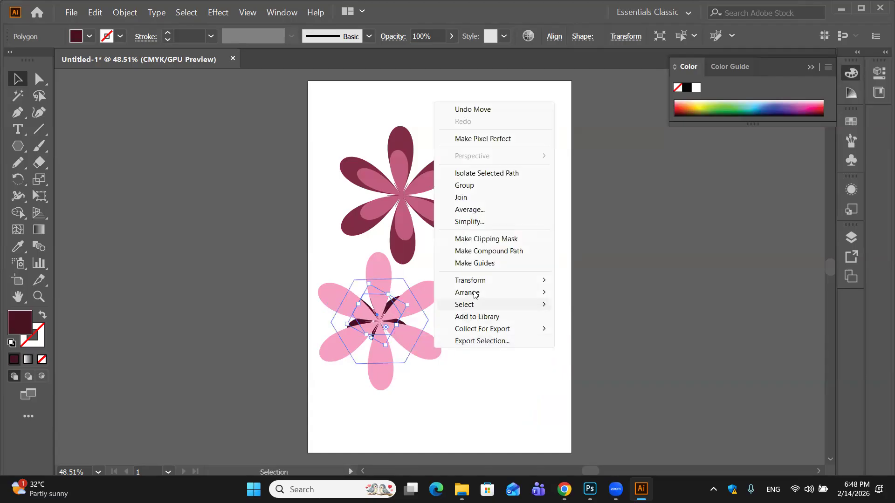
pyautogui.moveTo(475, 294)
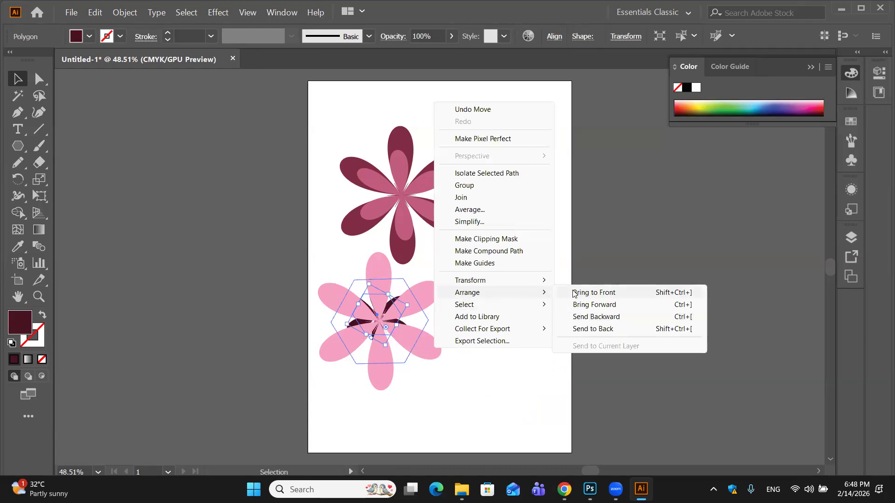
pyautogui.click(587, 294)
# - Center the small dark maroon flower on the light pink flower and deselect it
pyautogui.click(414, 360)
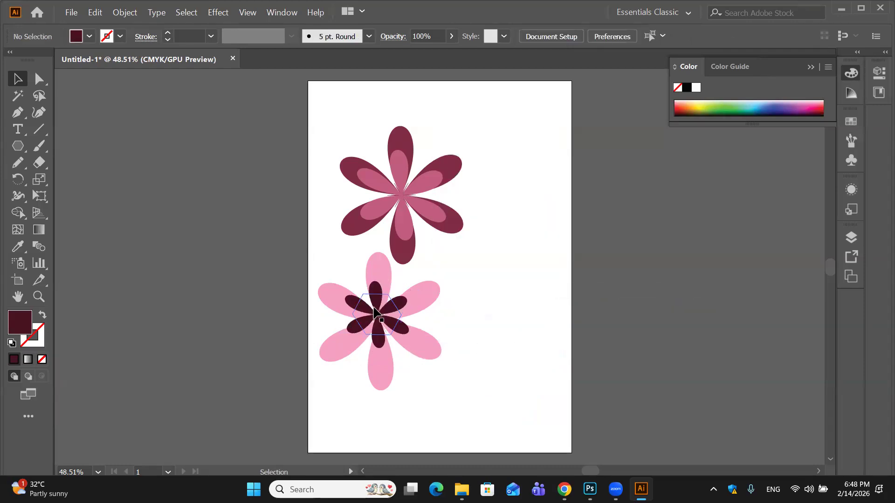
pyautogui.moveTo(375, 315)
pyautogui.mouseDown()
pyautogui.moveTo(386, 315)
pyautogui.moveTo(379, 316)
pyautogui.mouseUp()
pyautogui.click(461, 304)
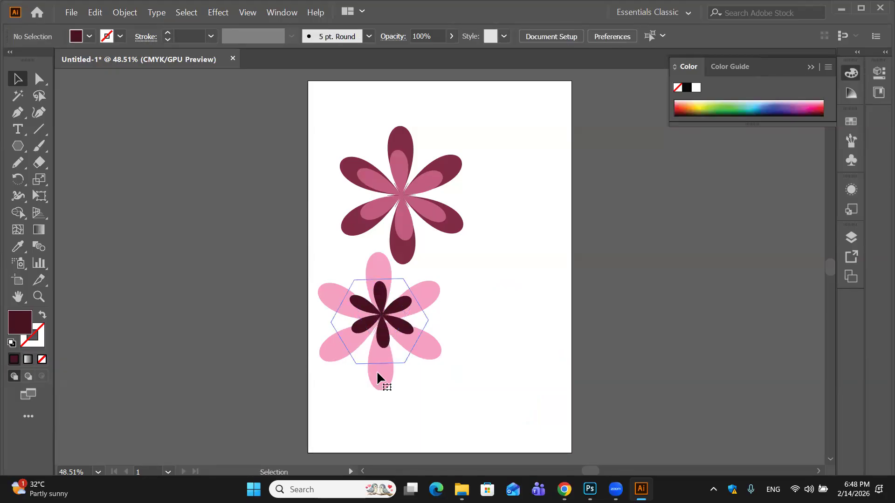
# - Move the light pink flower together with its dark center up so they overlap the lower right petals of the maroon flower
pyautogui.click(381, 346)
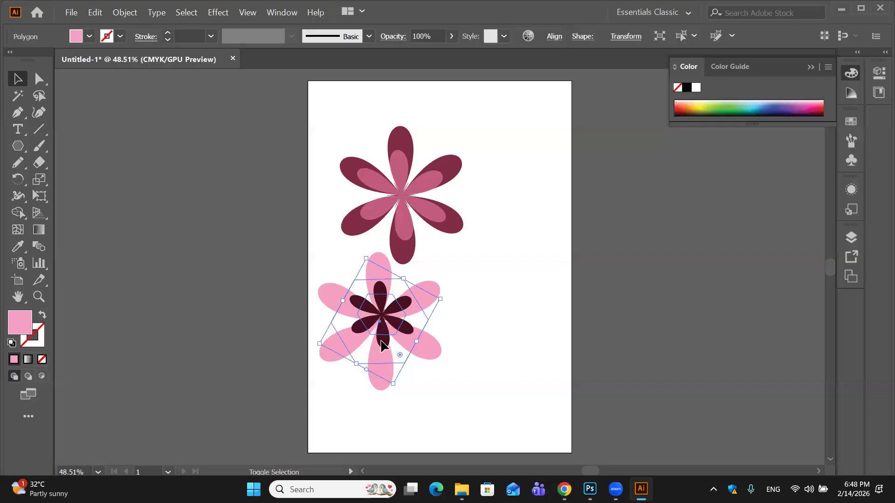
pyautogui.keyDown('shift'); pyautogui.click(381, 346); pyautogui.keyUp('shift')
pyautogui.moveTo(383, 321); pyautogui.dragTo(442, 234)
pyautogui.click(494, 331)
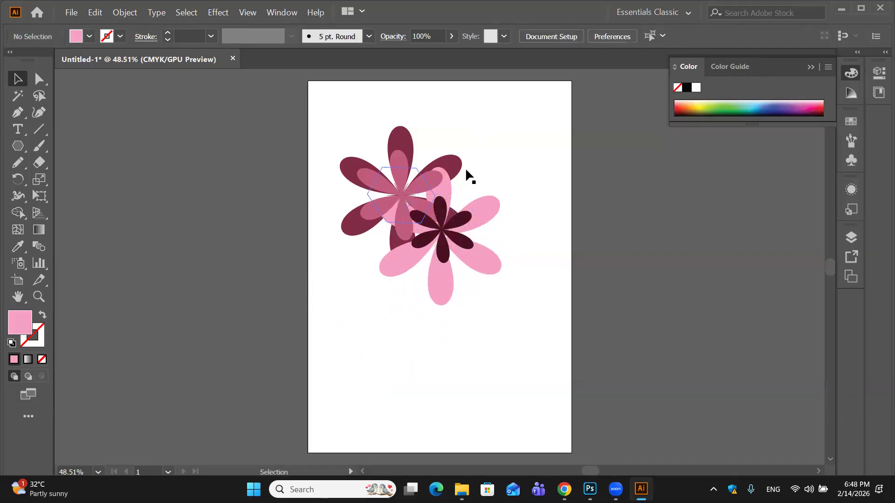
# - Group all the flower shapes and move the group slightly down and to the right on the artboard
pyautogui.moveTo(330, 111); pyautogui.dragTo(541, 321)
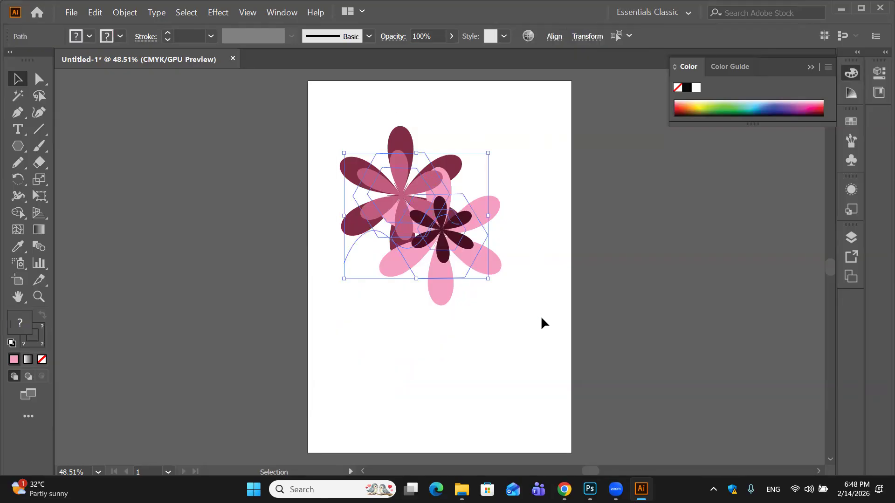
pyautogui.press('a')
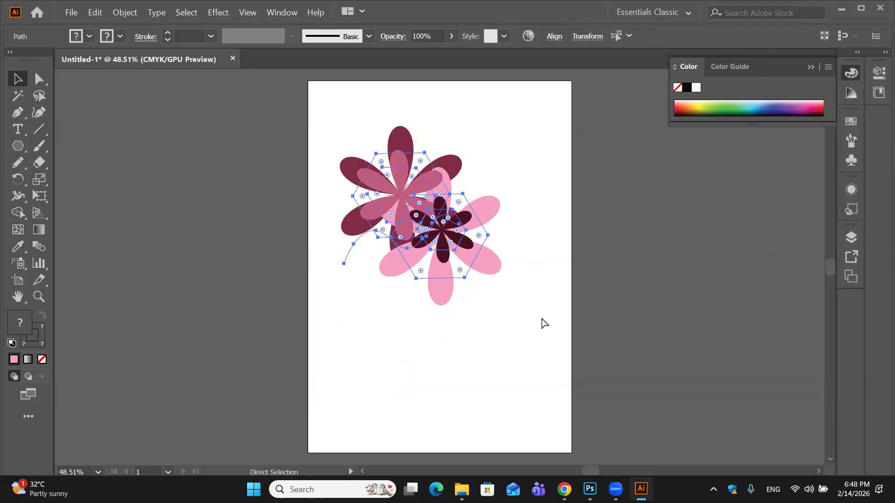
pyautogui.press('v')
pyautogui.click(526, 181)
pyautogui.moveTo(428, 229); pyautogui.dragTo(443, 250)
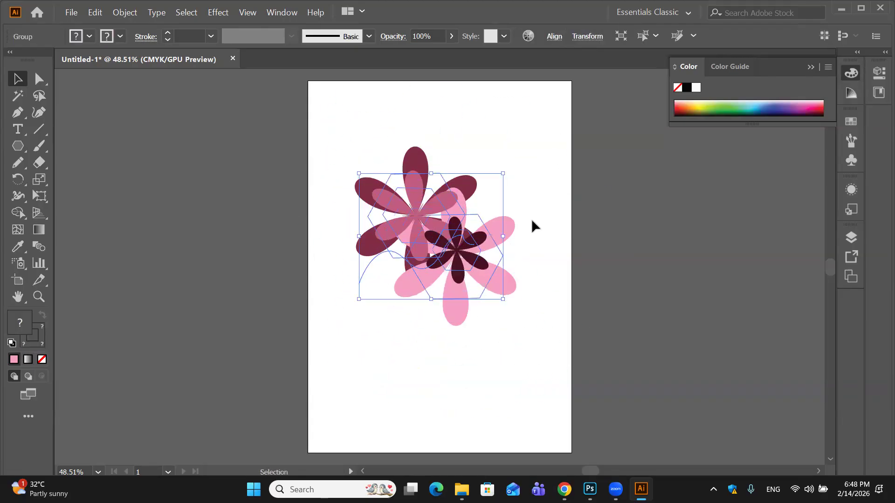
pyautogui.click(535, 227)
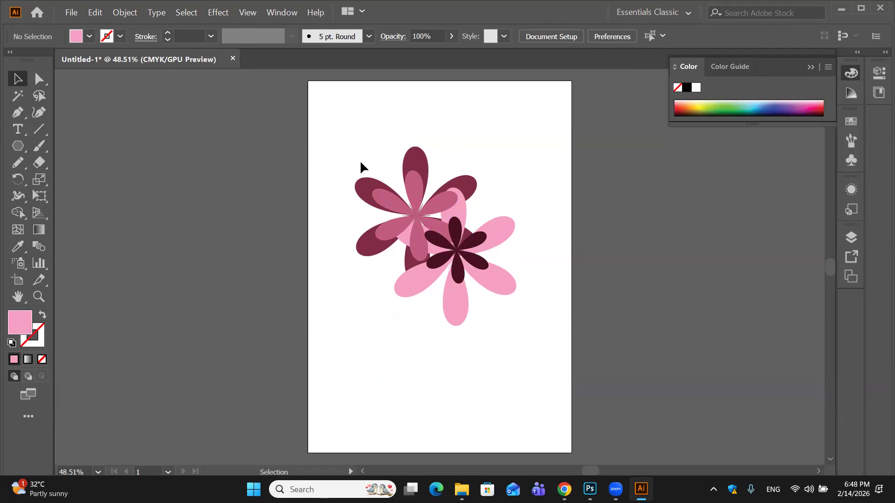
# - Expand the appearance of the grouped flowers and deselect them
pyautogui.click(387, 195)
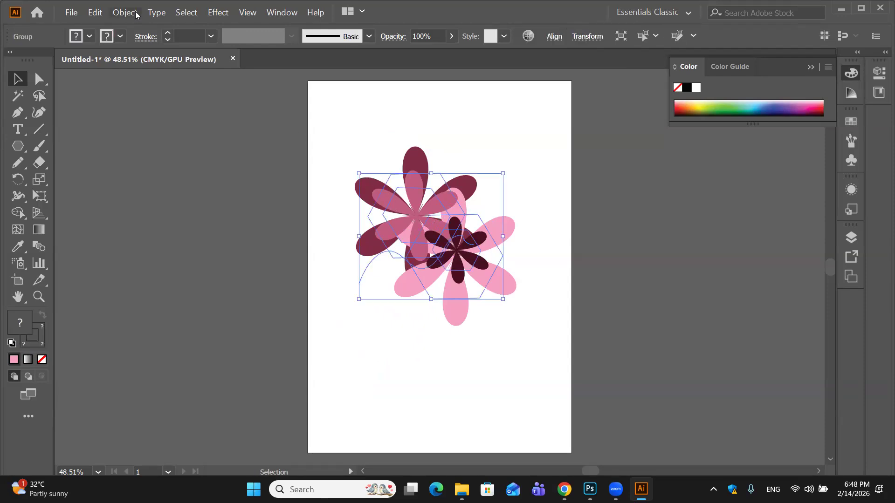
pyautogui.click(135, 14)
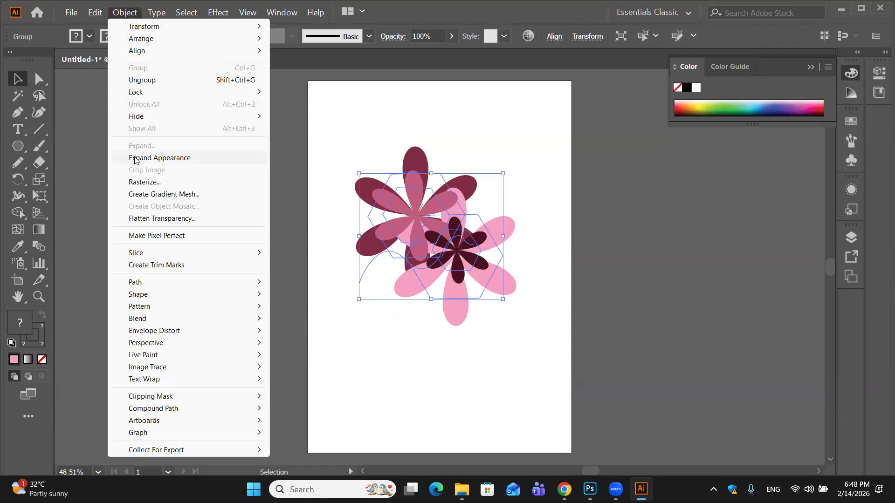
pyautogui.click(135, 158)
pyautogui.click(446, 120)
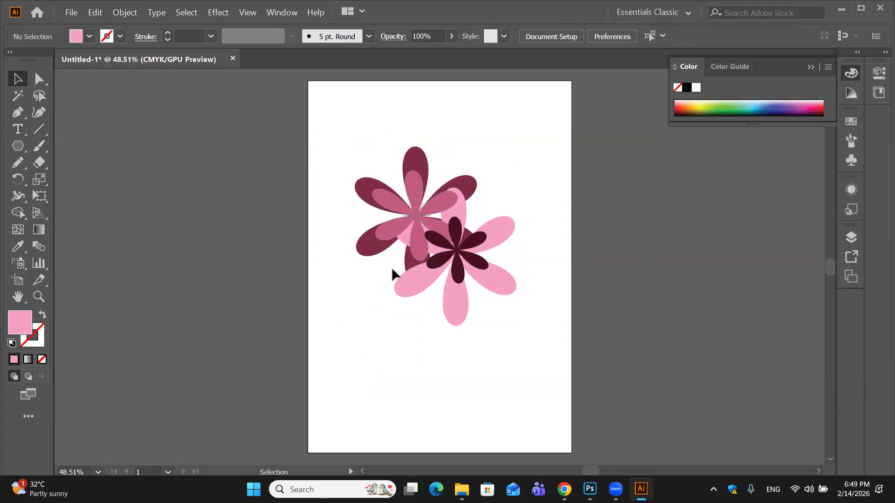
# - Copy the whole expanded flower group and switch to Photoshop
pyautogui.moveTo(351, 134); pyautogui.dragTo(529, 354)
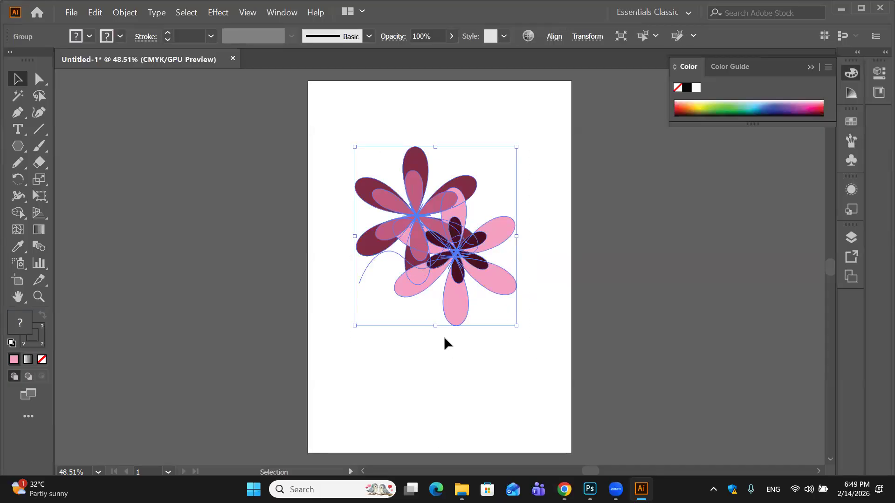
pyautogui.press('ctrl')
pyautogui.click(590, 489)
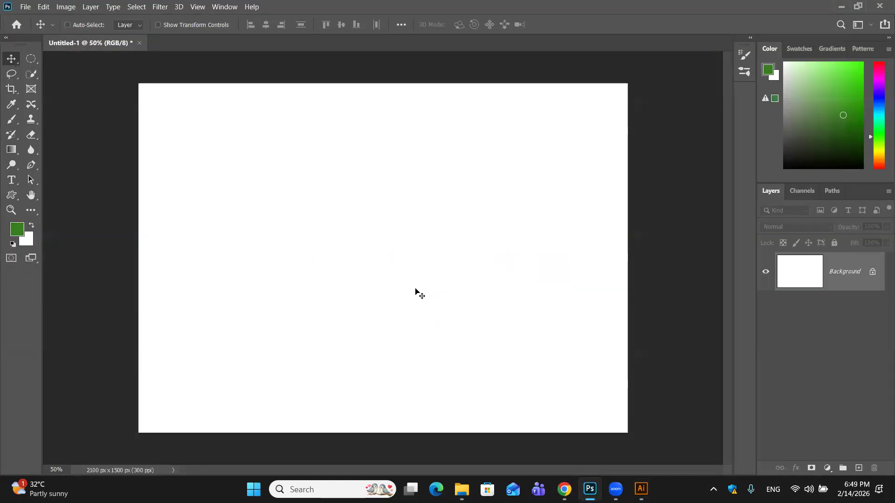
# - Try pasting the copied flowers as a Shape Layer and undo the paste
pyautogui.hotkey('ctrl', 'v')
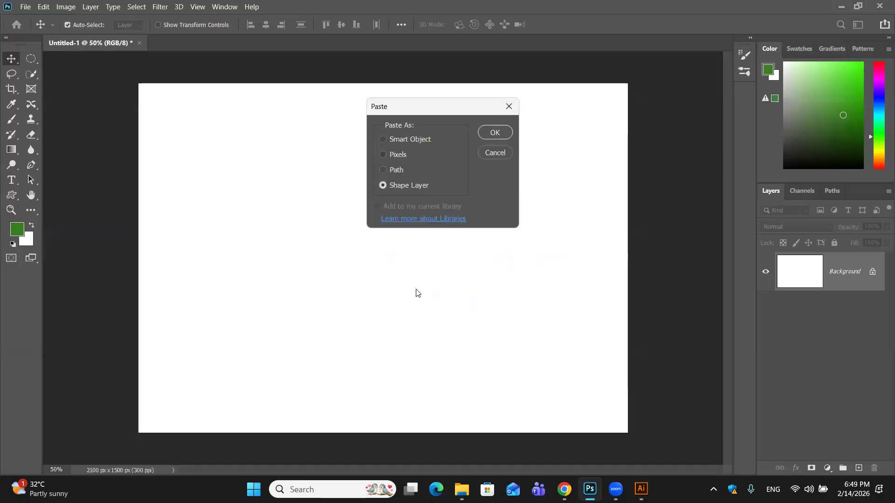
pyautogui.click(488, 135)
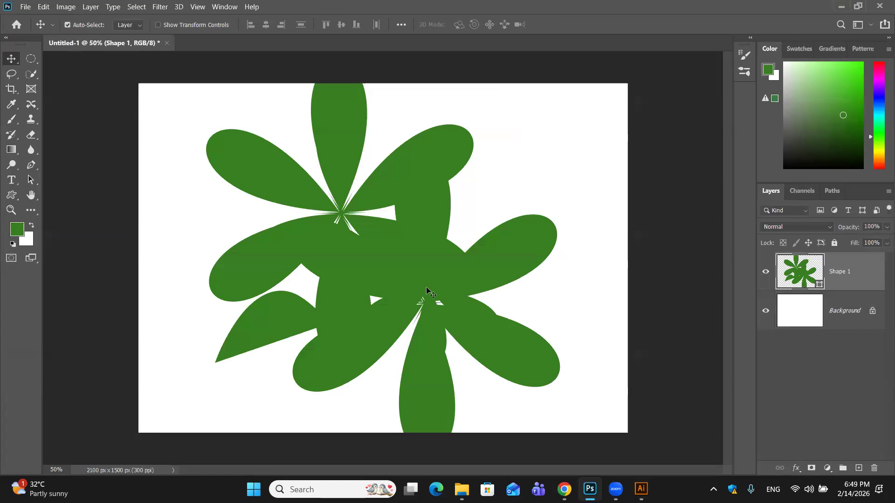
pyautogui.hotkey('ctrl', 'z')
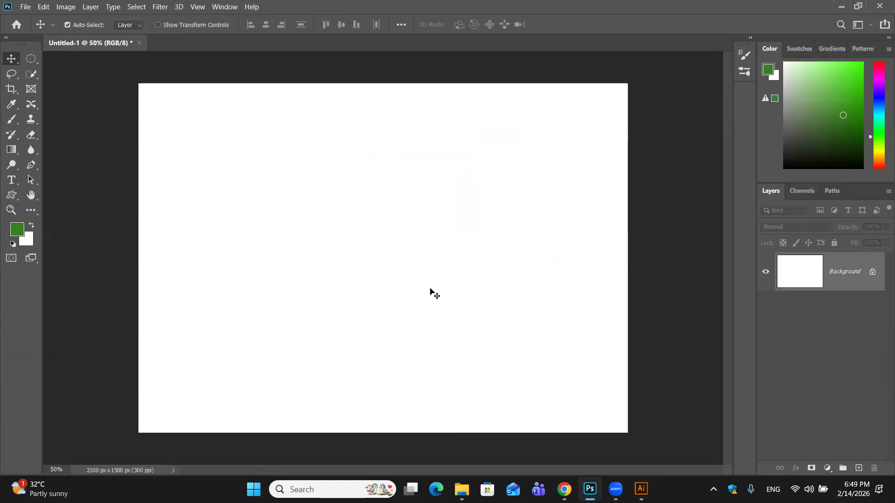
# - Try pasting the copied flowers as a Path and undo the paste
pyautogui.hotkey('ctrl', 'v')
pyautogui.click(394, 171)
pyautogui.click(485, 136)
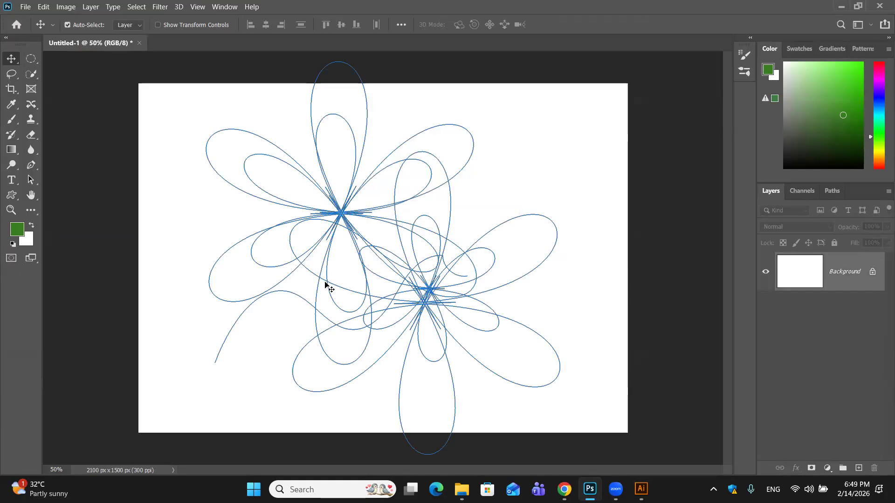
pyautogui.hotkey('ctrl', 'z')
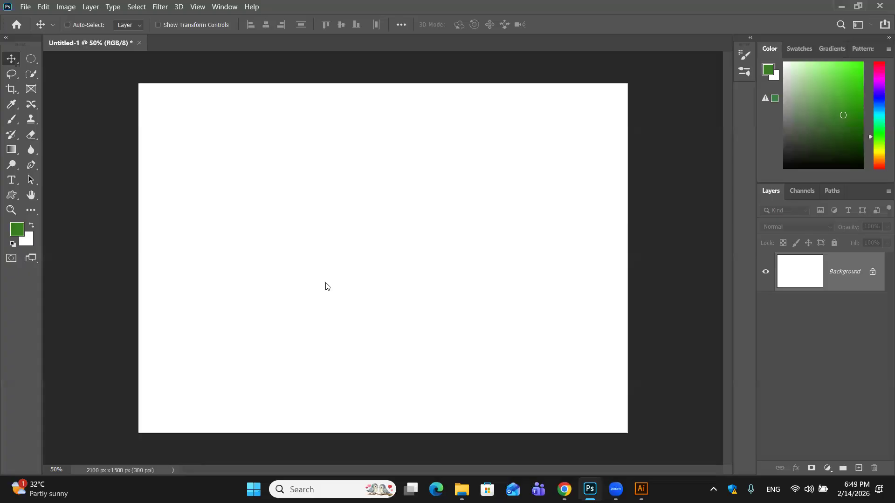
# - Paste the flowers as Pixels scaled down toward the lower left of the canvas, and show the rulers
pyautogui.hotkey('ctrl', 'v')
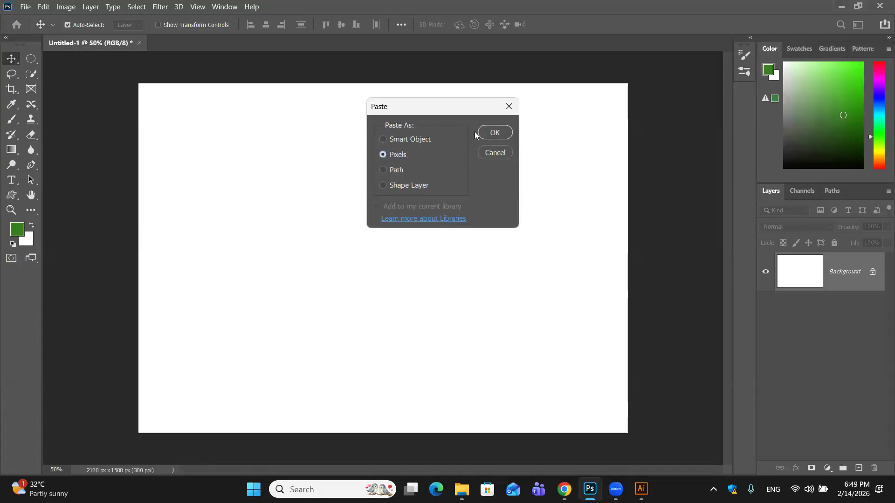
pyautogui.click(495, 132)
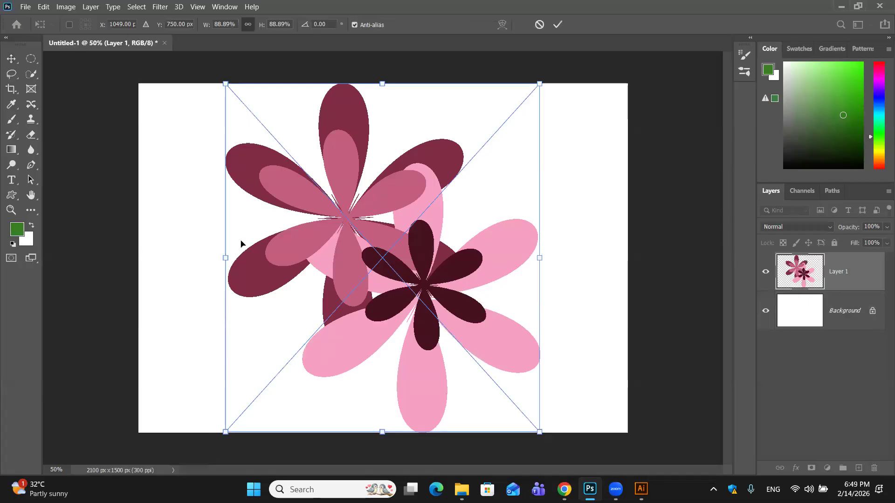
pyautogui.moveTo(536, 83); pyautogui.dragTo(488, 172)
pyautogui.click(558, 24)
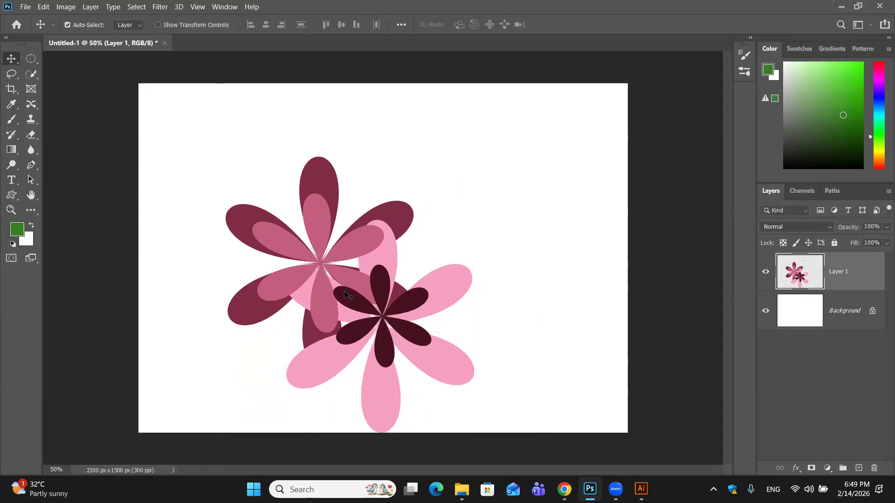
pyautogui.hotkey('ctrl', 'r')
pyautogui.hotkey('ctrl', 'r')
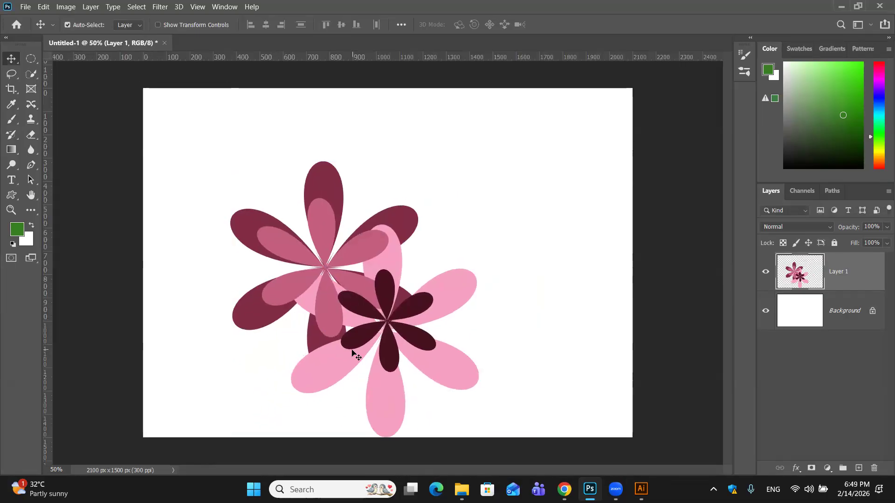
# - Enlarge the pasted pixel flowers to about 105% with Free Transform, and undo the enlargement and the paste
pyautogui.hotkey('ctrl', 't')
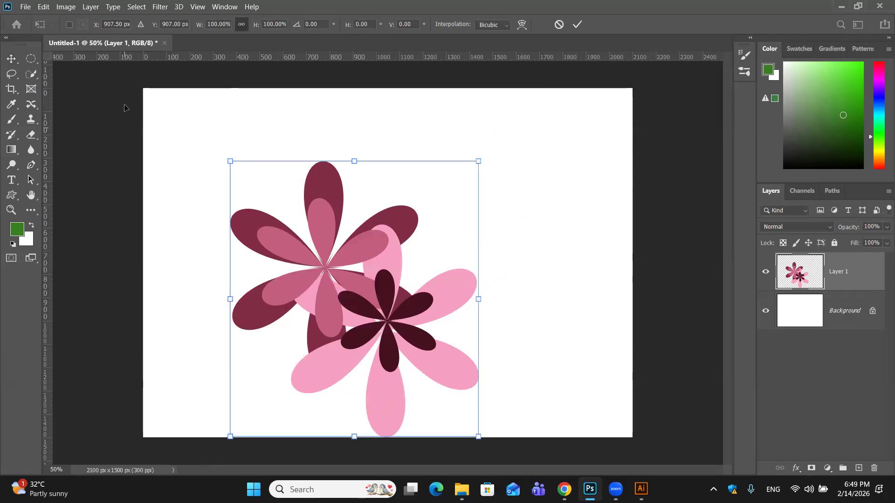
pyautogui.moveTo(230, 161); pyautogui.dragTo(228, 133)
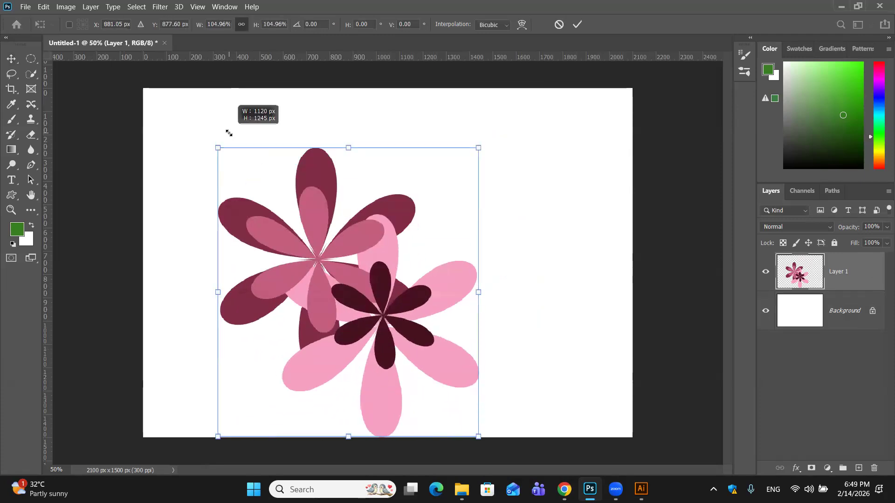
pyautogui.click(583, 25)
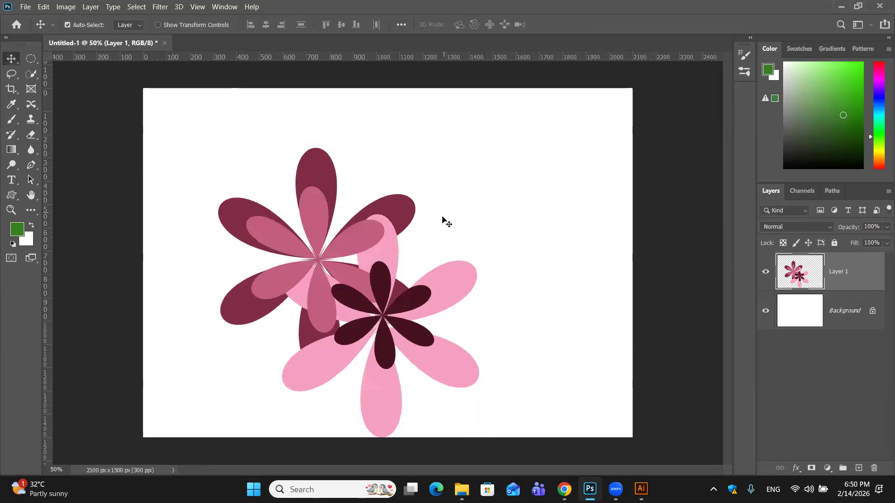
pyautogui.hotkey('ctrl', 'z')
pyautogui.hotkey('ctrl', 'z')
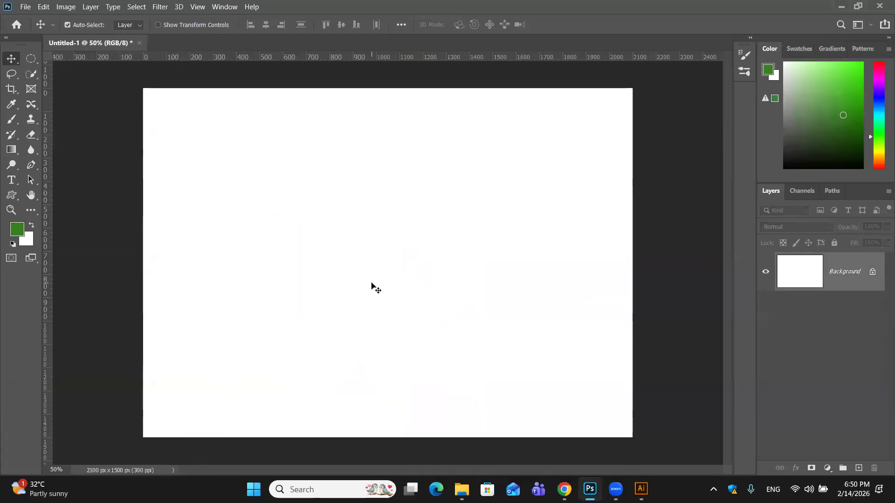
# - Paste the copied flowers as a Smart Object
pyautogui.hotkey('ctrl', 'v')
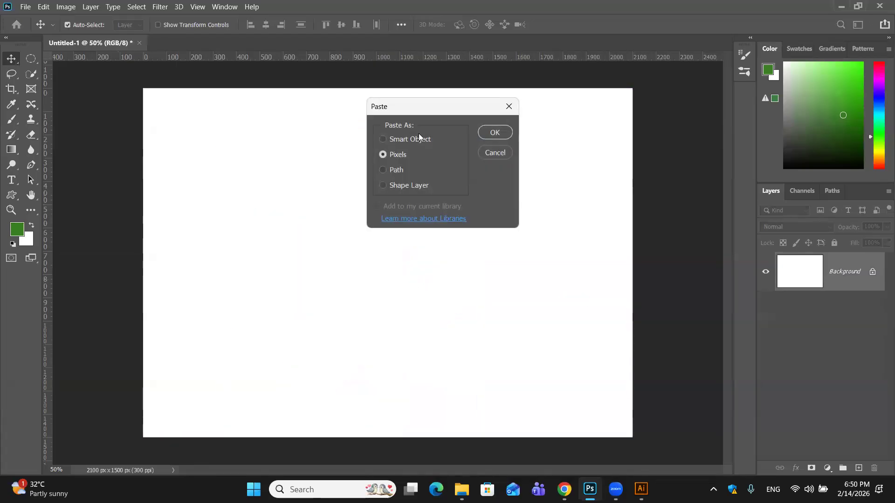
pyautogui.click(408, 139)
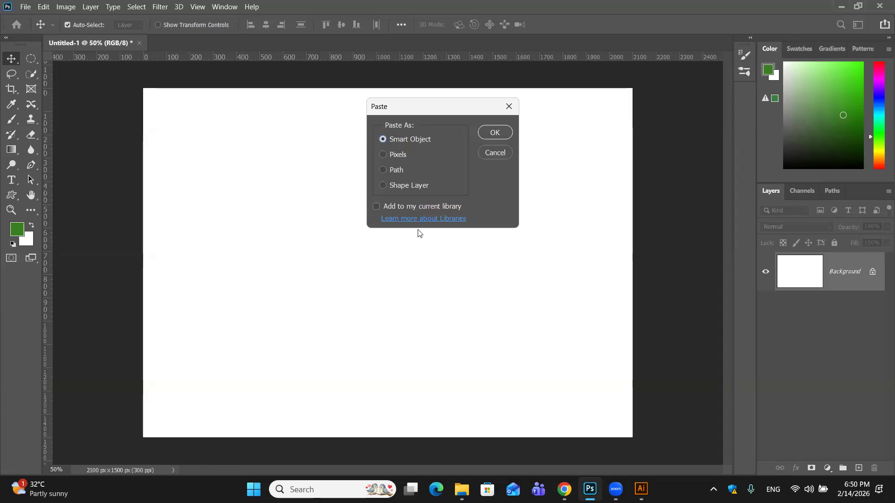
# - Place the pasted flowers as a Smart Object, and scale them down to about 84% with Free Transform
pyautogui.click(494, 133)
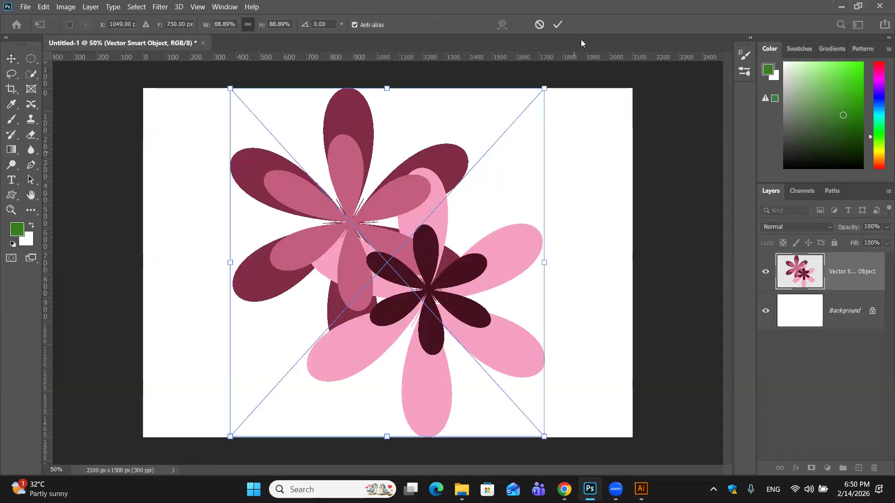
pyautogui.click(556, 26)
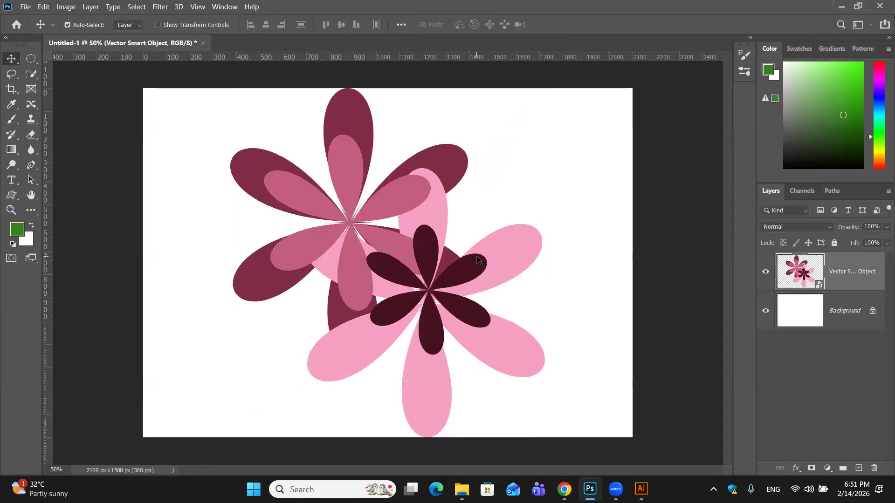
pyautogui.press('ctrl')
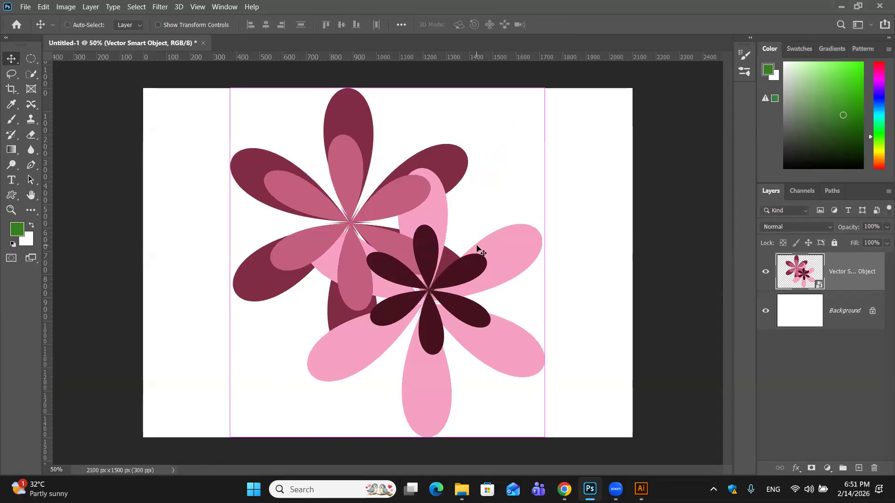
pyautogui.hotkey('ctrl', 't')
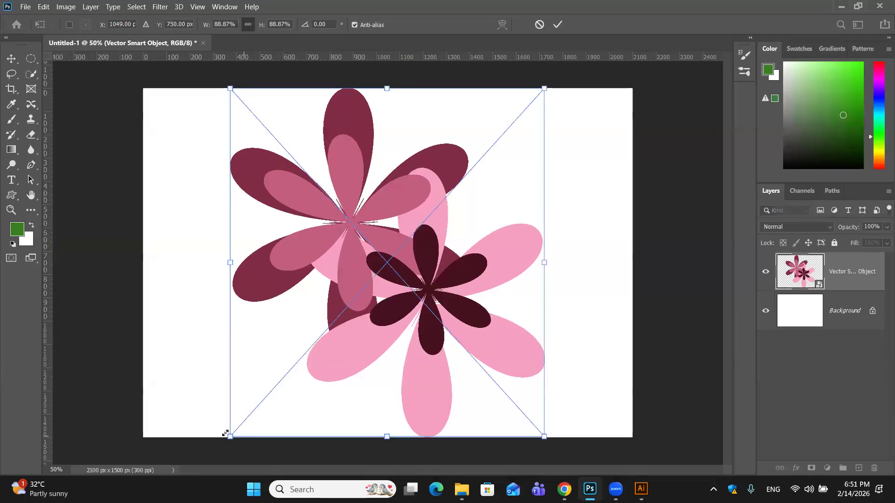
pyautogui.moveTo(225, 433); pyautogui.dragTo(247, 417)
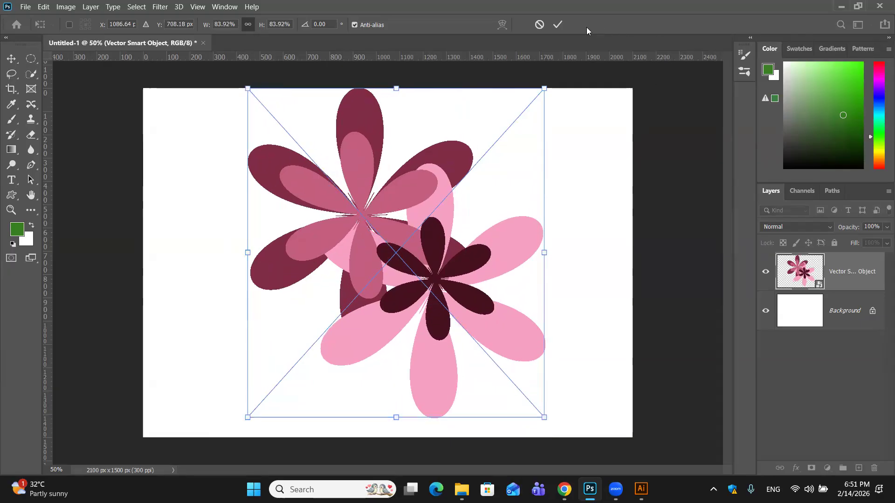
pyautogui.press('Return')
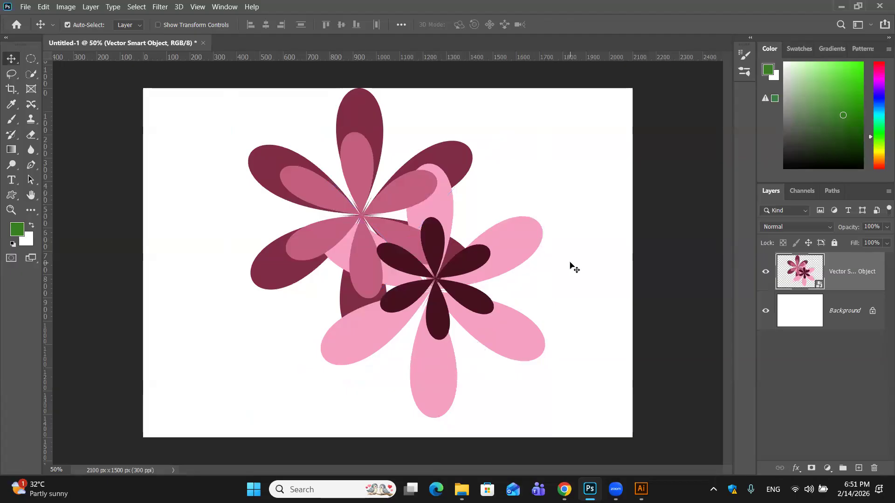
# - Open the flower Smart Object's contents for editing in Illustrator
pyautogui.doubleClick(793, 268)
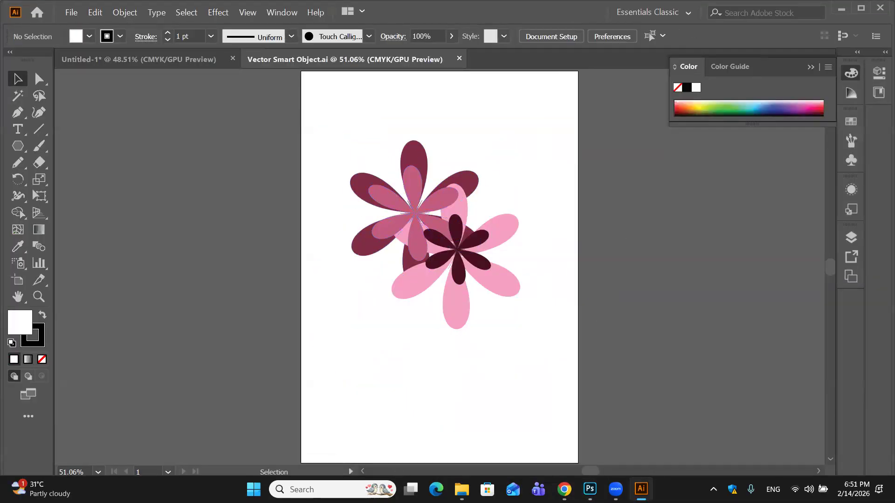
pyautogui.click(590, 489)
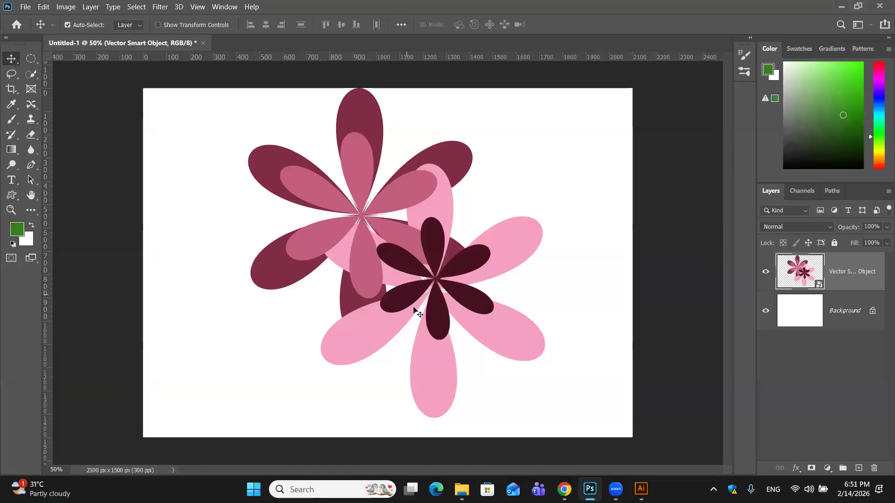
pyautogui.doubleClick(817, 285)
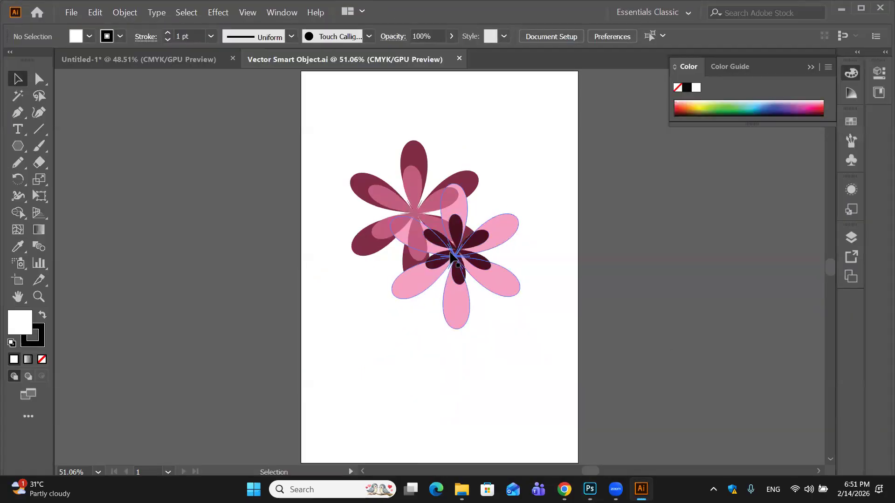
# - Ungroup the flower artwork on the Smart Object's artboard and clear the selection
pyautogui.click(455, 254)
pyautogui.press('ctrl')
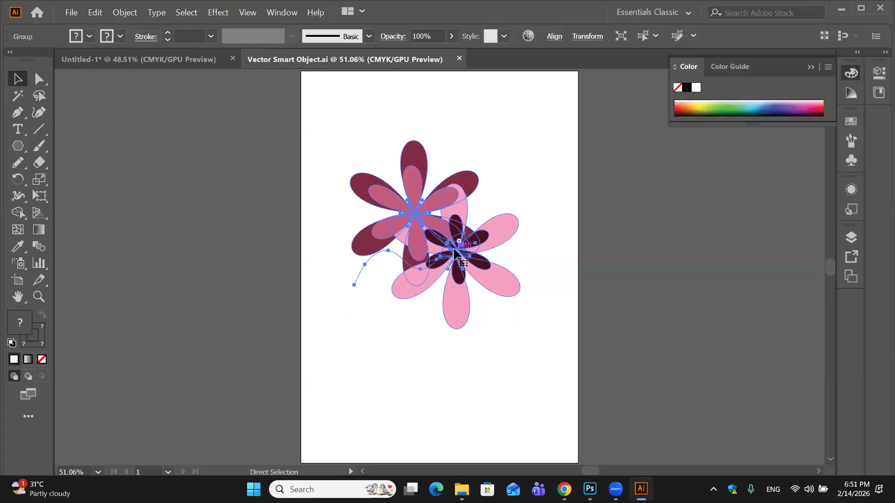
pyautogui.rightClick(465, 248)
pyautogui.click(488, 344)
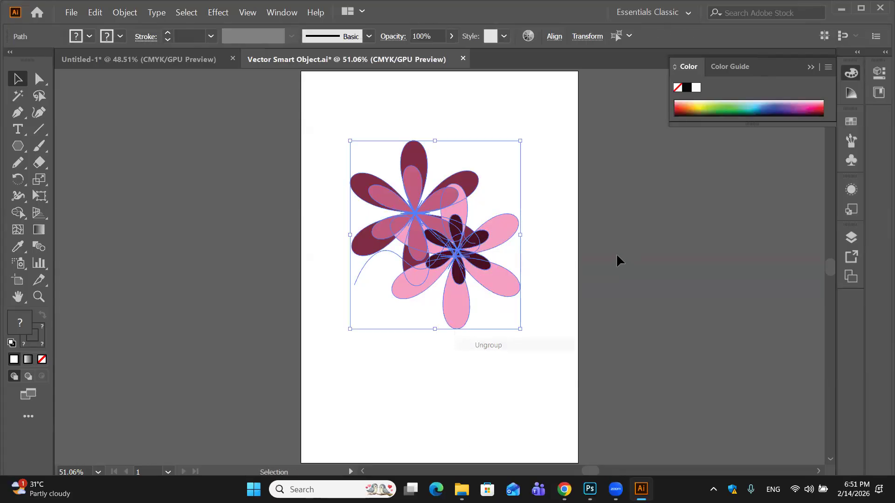
pyautogui.click(616, 260)
# - Change the fill of the small dark inner flower to a very light, near-white pink-grey
pyautogui.click(485, 248)
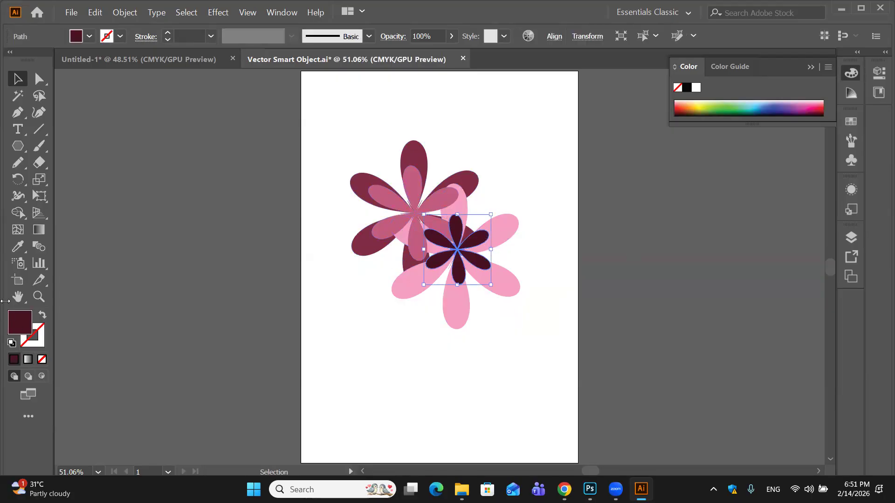
pyautogui.doubleClick(13, 319)
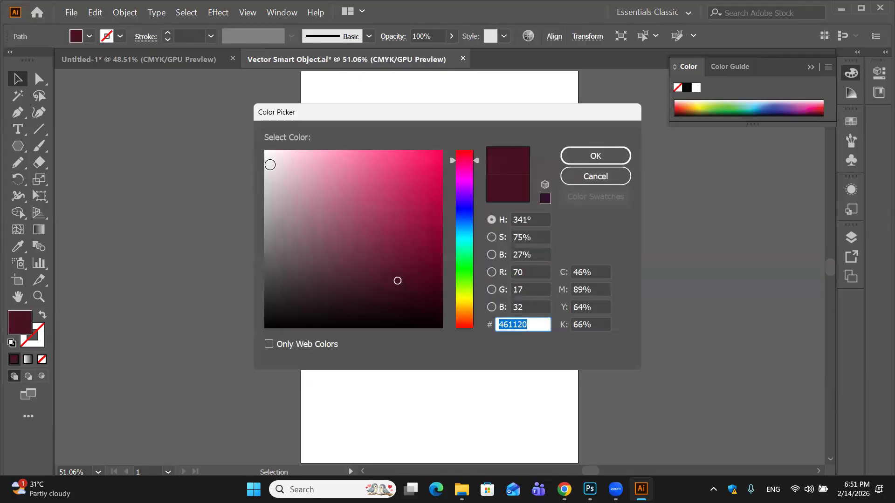
pyautogui.click(269, 166)
pyautogui.click(575, 151)
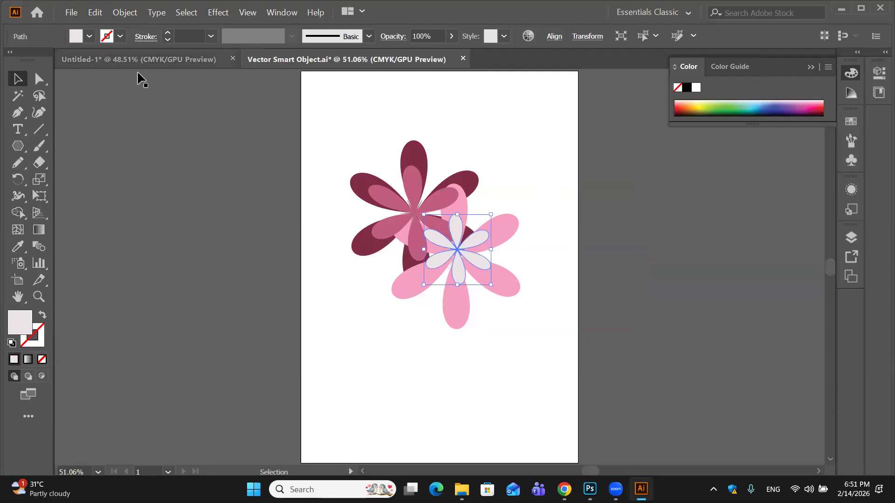
# - Change the fill of the large maroon flower to bright crimson, F4064F
pyautogui.click(363, 184)
pyautogui.doubleClick(20, 329)
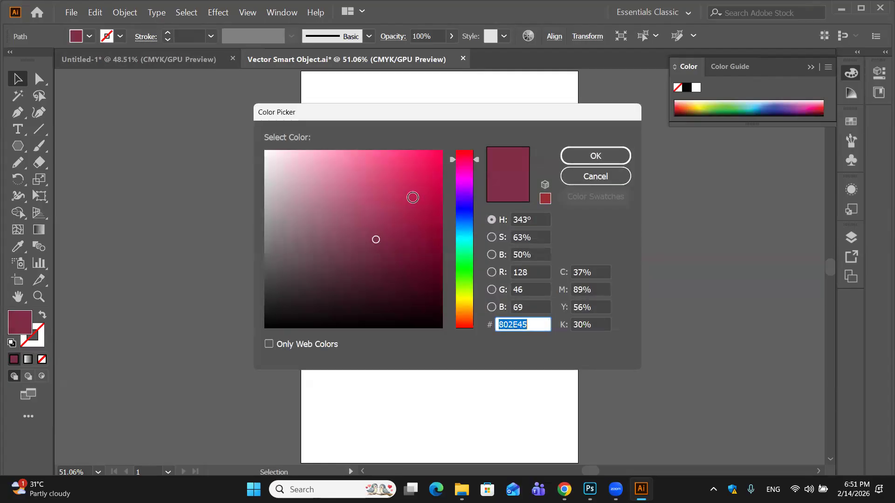
pyautogui.moveTo(424, 182); pyautogui.dragTo(438, 158)
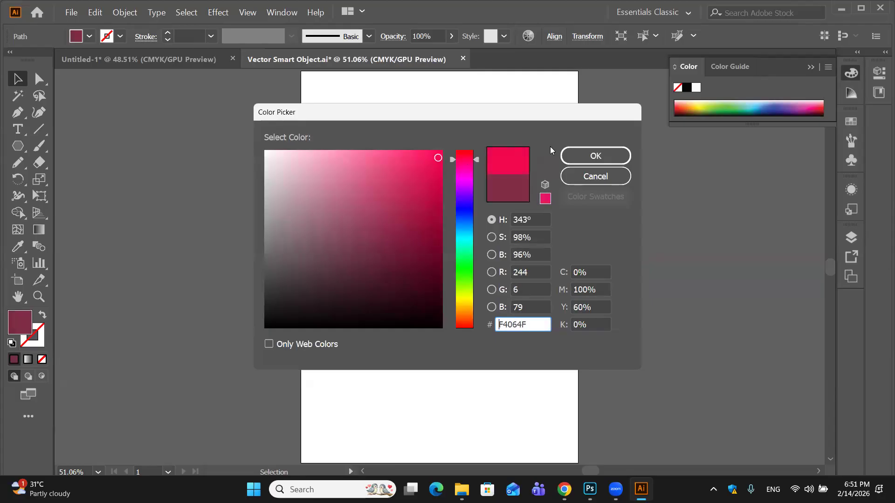
pyautogui.click(592, 156)
# - Save the recolored Smart Object artwork and switch to Photoshop to check the flowers
pyautogui.moveTo(340, 124); pyautogui.dragTo(529, 350)
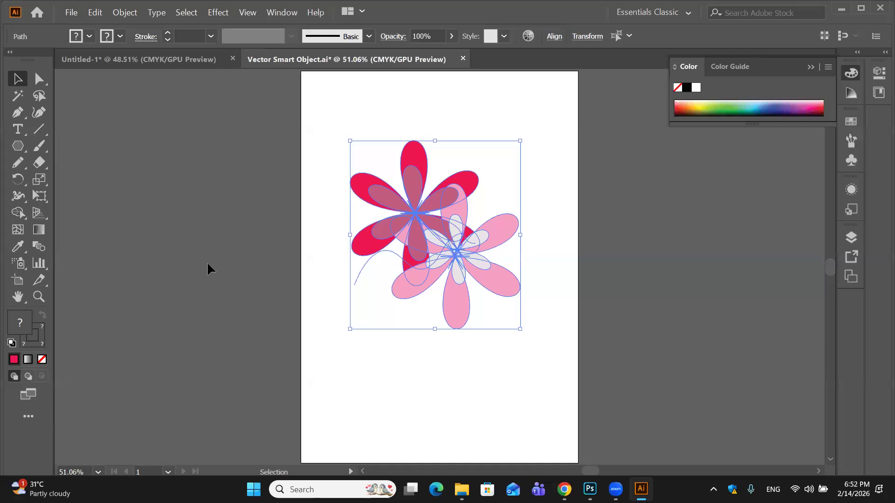
pyautogui.click(70, 13)
pyautogui.click(92, 105)
pyautogui.click(284, 356)
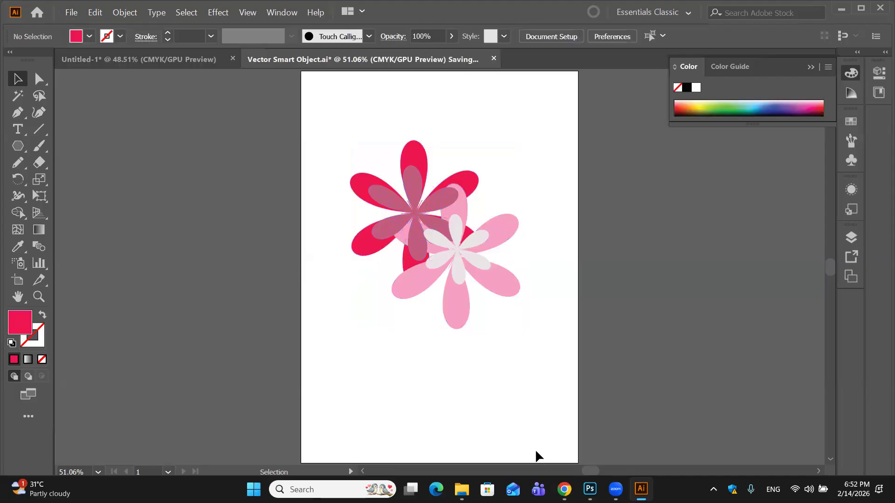
pyautogui.click(583, 486)
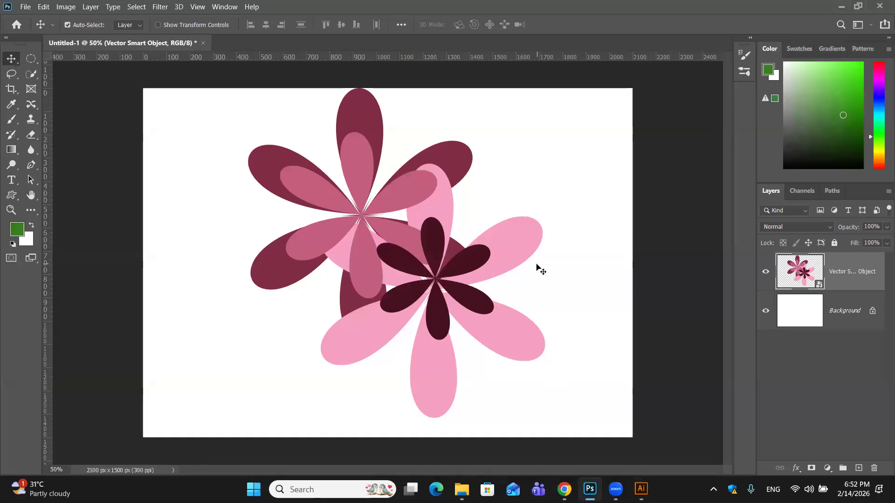
# - Switch back to Illustrator and save a copy of the artwork as Vector Smart Object in Adobe Illustrator format in Downloads
pyautogui.click(642, 489)
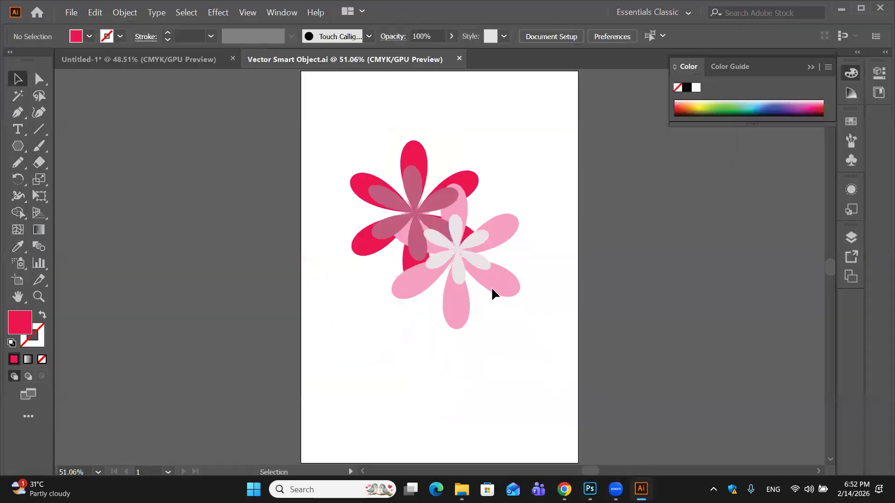
pyautogui.click(71, 12)
pyautogui.click(94, 117)
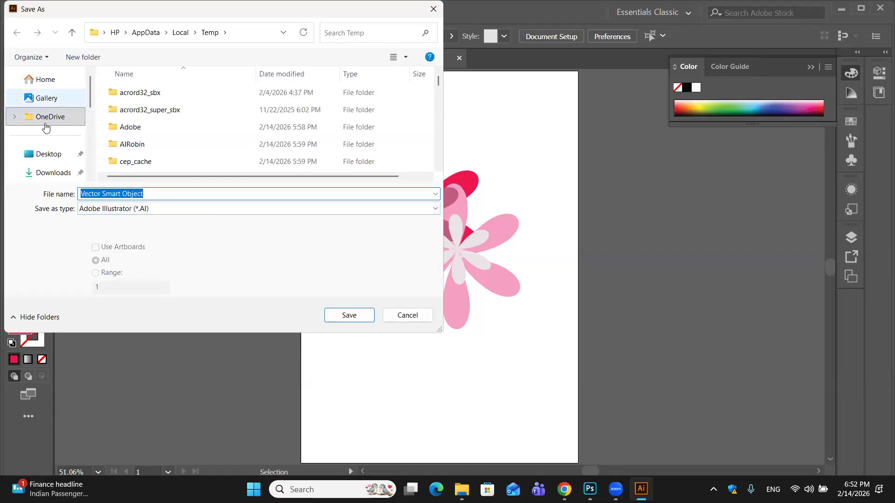
pyautogui.click(52, 171)
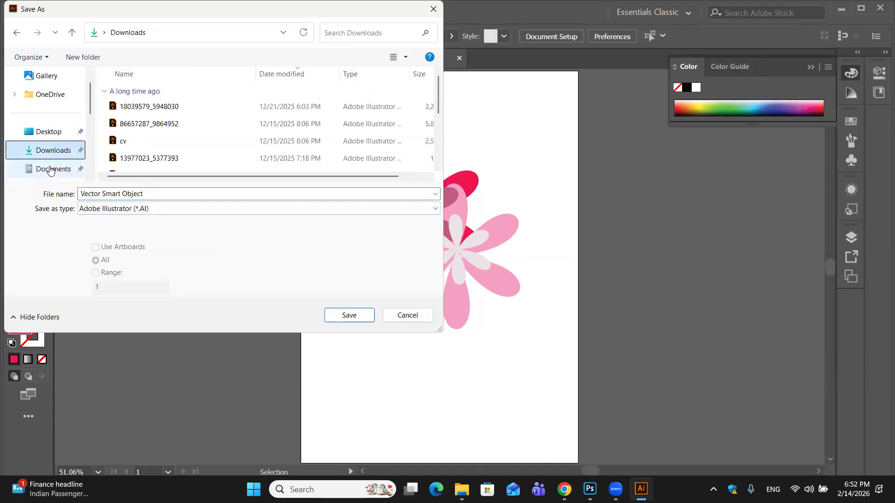
pyautogui.click(360, 316)
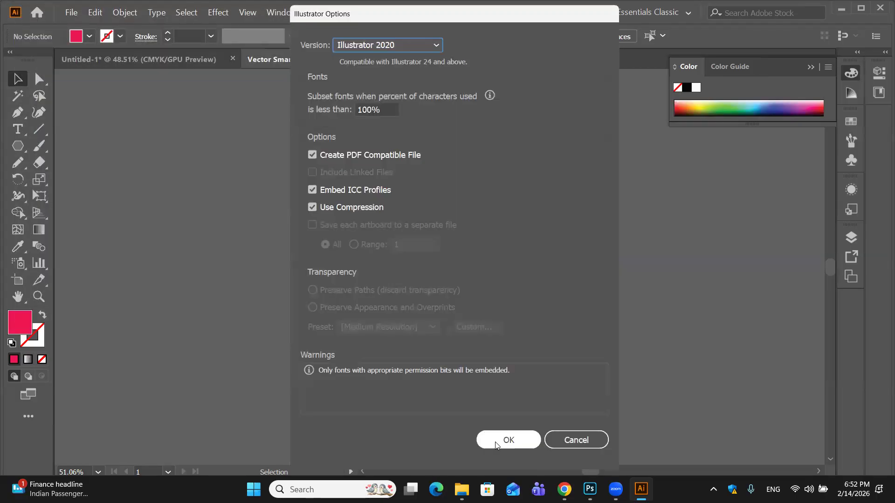
pyautogui.click(497, 441)
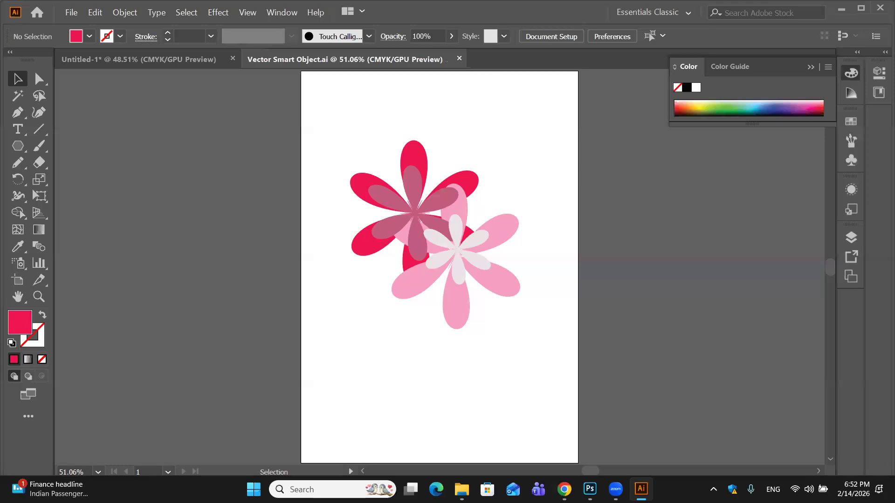
# - Switch to Photoshop and delete the flower Smart Object layer
pyautogui.click(589, 488)
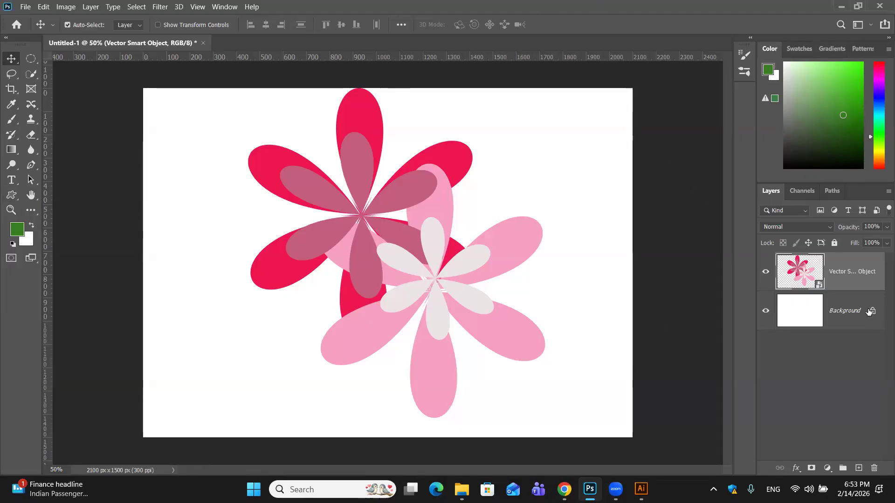
pyautogui.moveTo(872, 277); pyautogui.dragTo(874, 468)
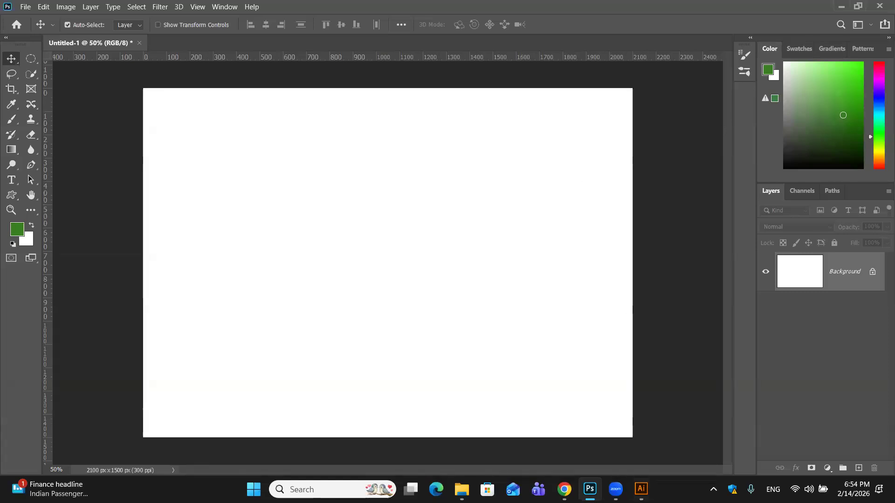
# - Switch to Illustrator and quit it, dismissing the dialog for the open flower document
pyautogui.moveTo(641, 490)
pyautogui.click(643, 458)
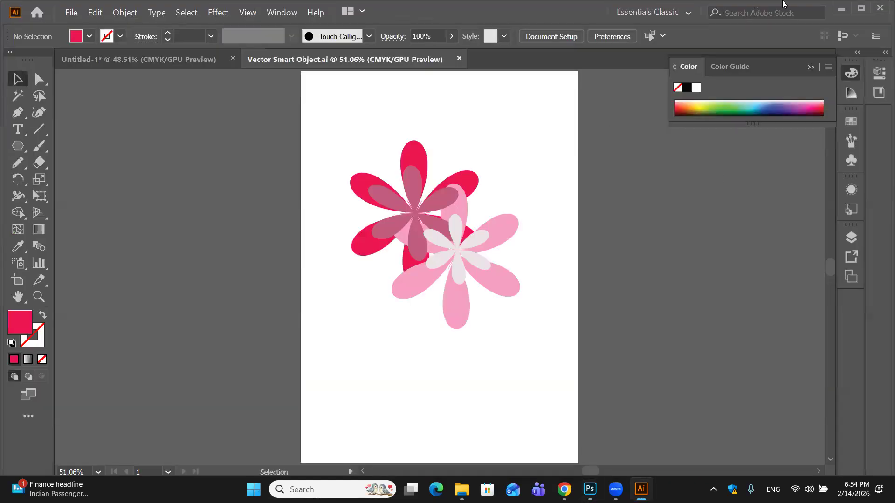
pyautogui.click(879, 8)
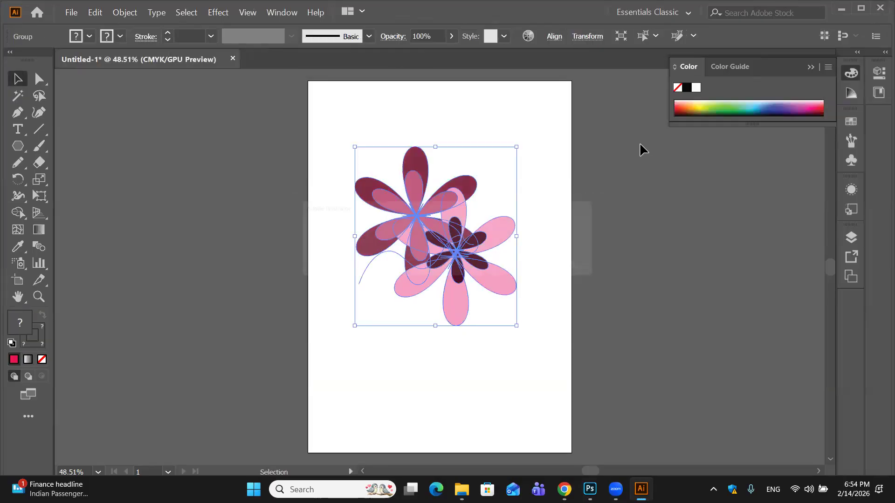
pyautogui.click(516, 264)
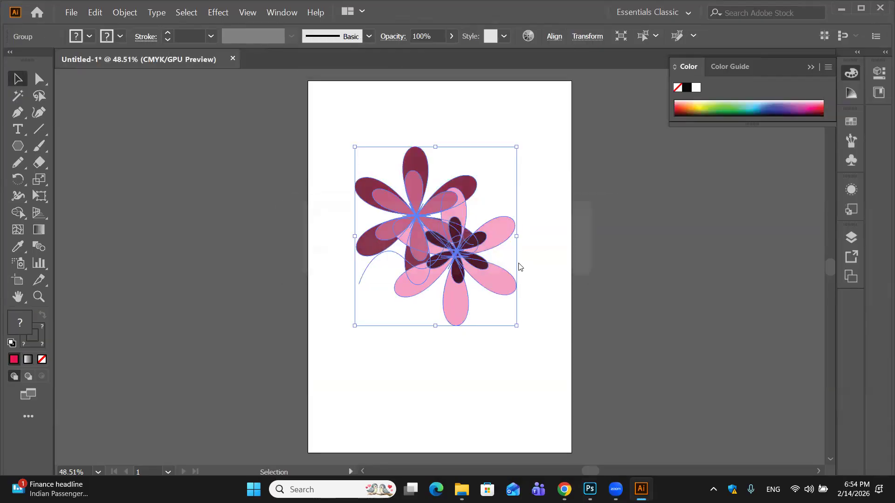
pyautogui.click(515, 266)
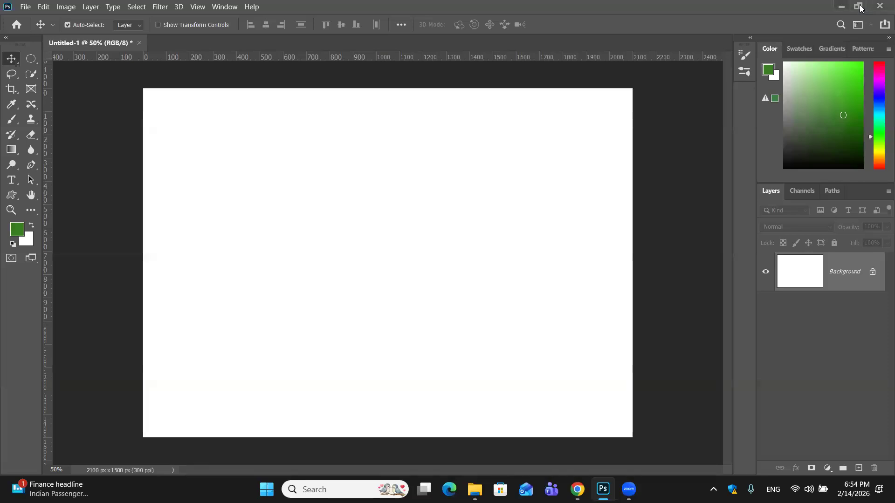
# - Open the motorcycle photo from the Downloads folder as a separate document in Photoshop
pyautogui.click(839, 9)
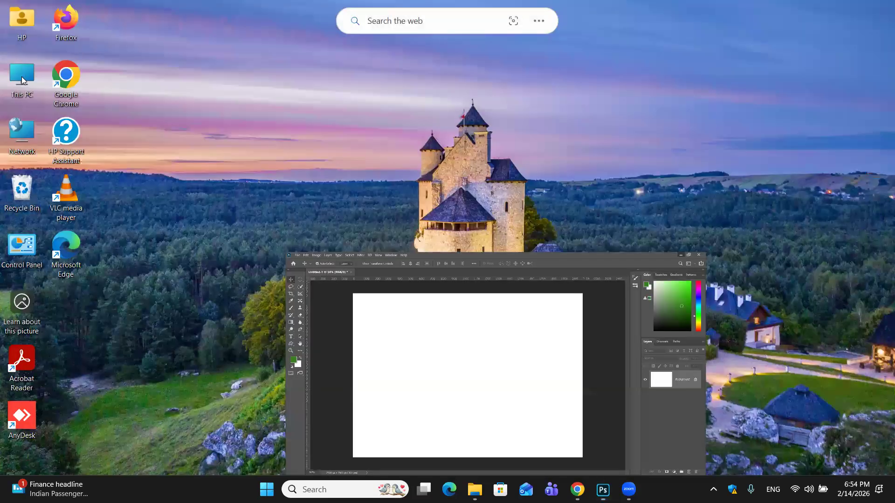
pyautogui.doubleClick(22, 76)
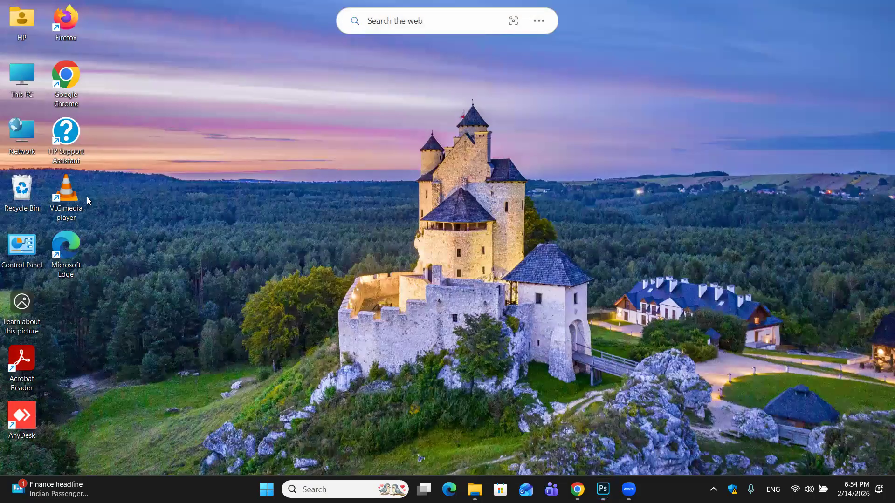
pyautogui.click(69, 184)
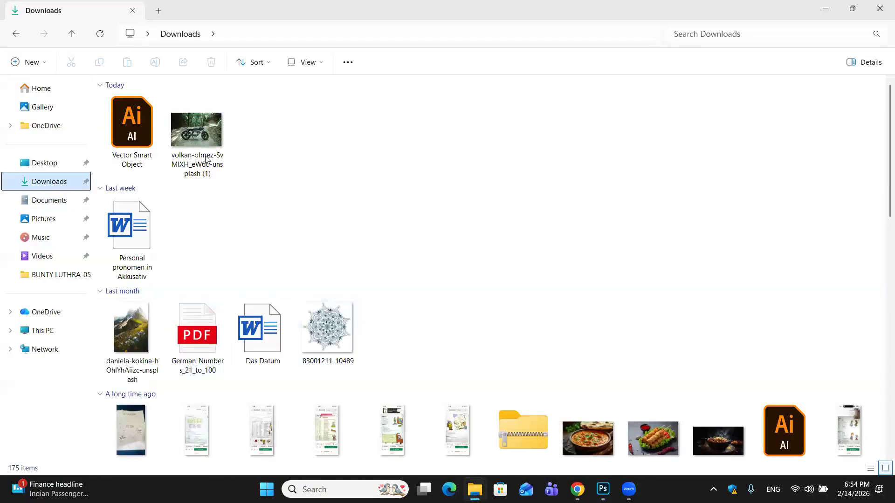
pyautogui.click(181, 140)
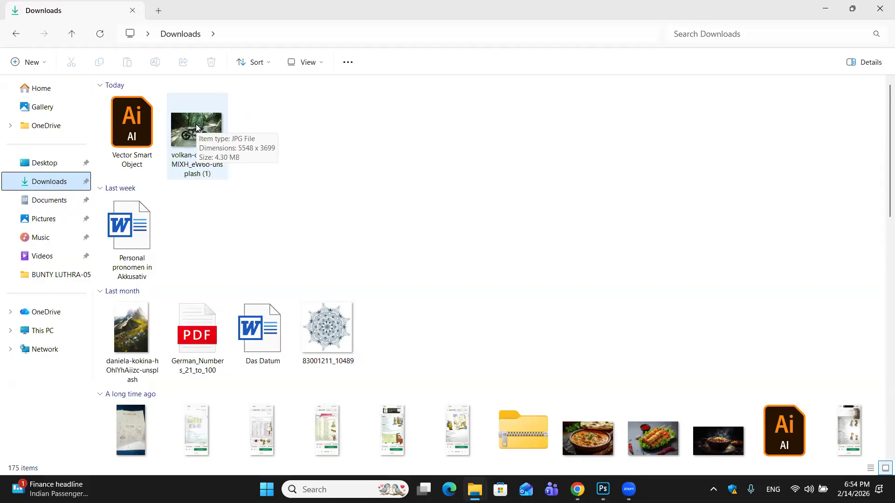
pyautogui.moveTo(196, 124); pyautogui.dragTo(210, 51)
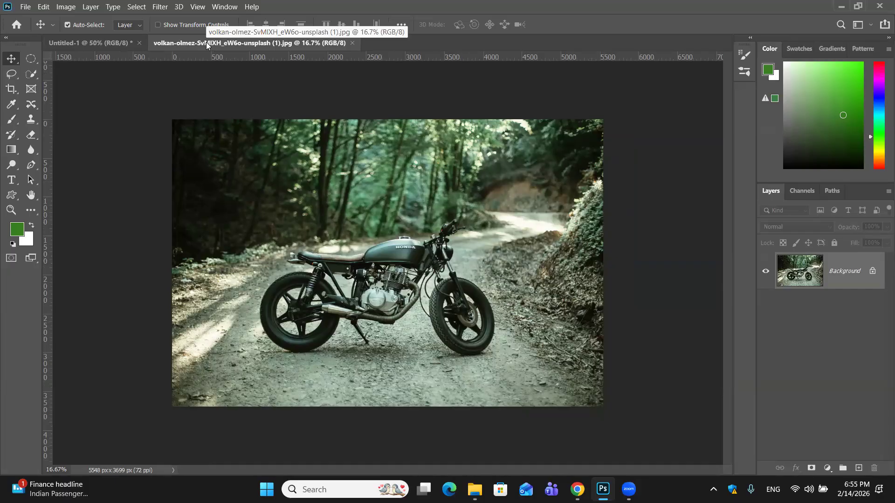
# - Compare the blank Untitled-1 document with the motorcycle photo and examine the photo's detail up close
pyautogui.click(83, 43)
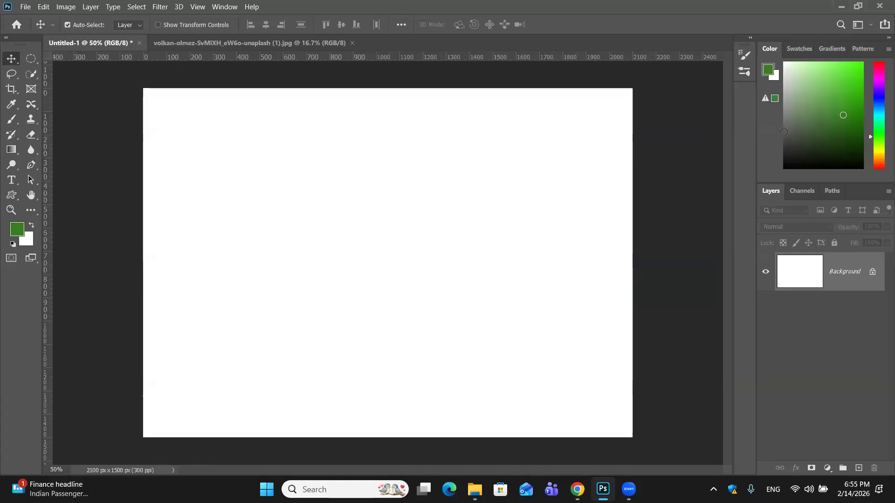
pyautogui.click(260, 43)
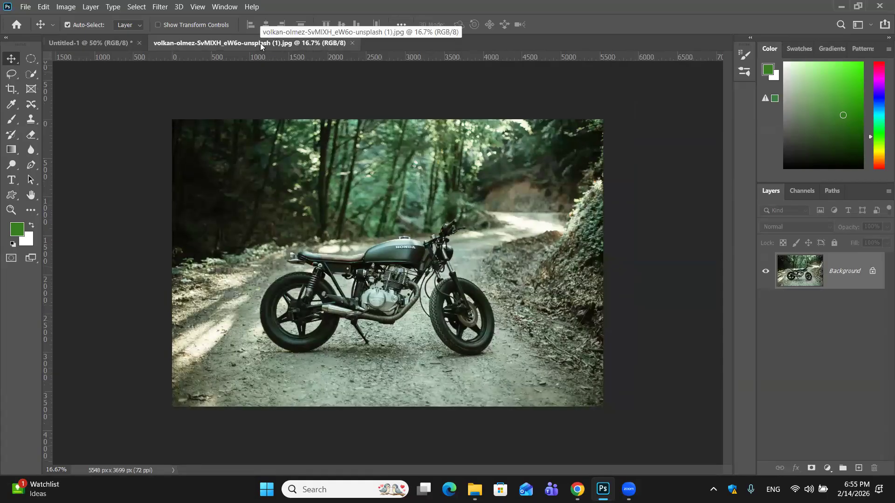
pyautogui.press('ctrl')
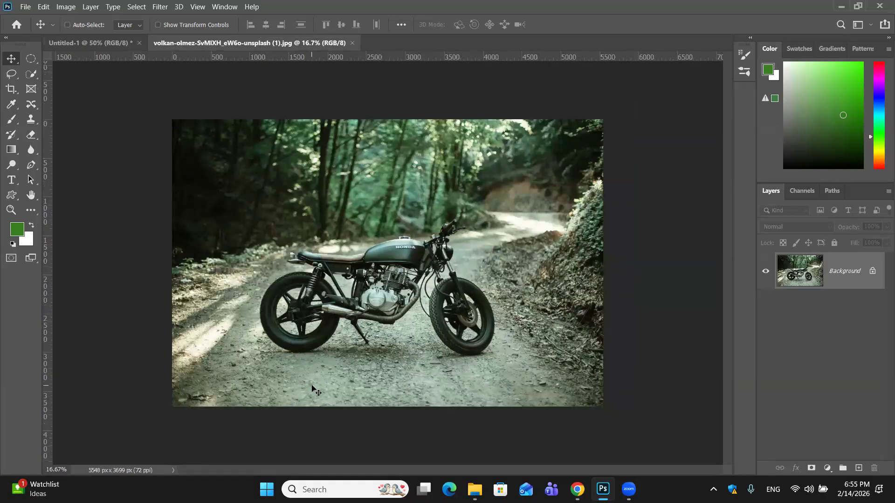
pyautogui.hotkey('ctrl', '+')
pyautogui.hotkey('ctrl', '+')
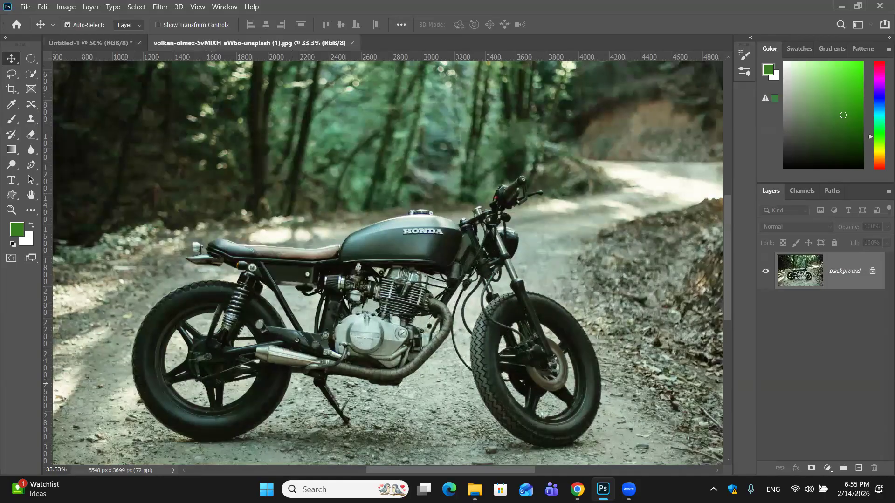
pyautogui.moveTo(577, 489)
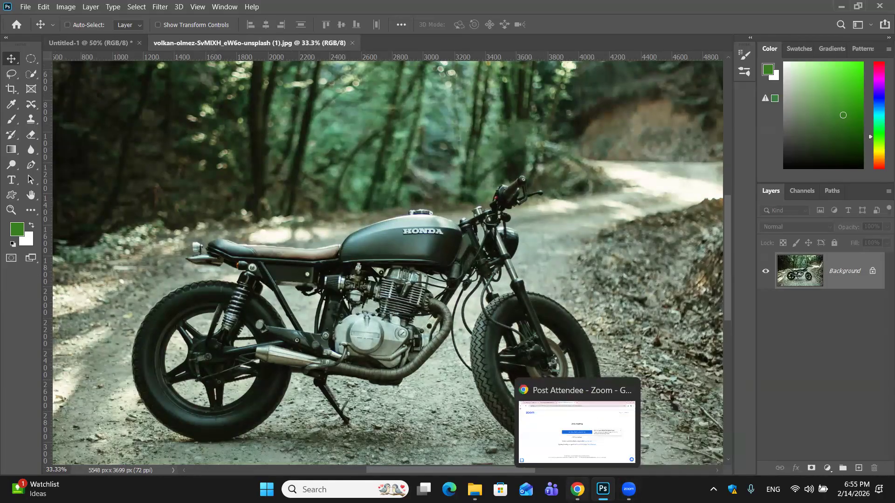
pyautogui.hotkey('ctrl', '-')
pyautogui.hotkey('ctrl', '-')
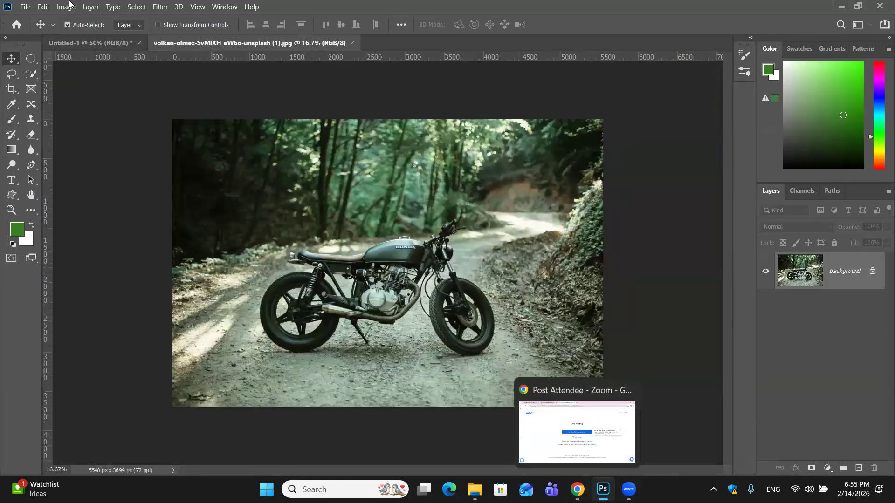
# - Check the motorcycle photo's dimensions and resolution in Image Size without changing them
pyautogui.click(66, 6)
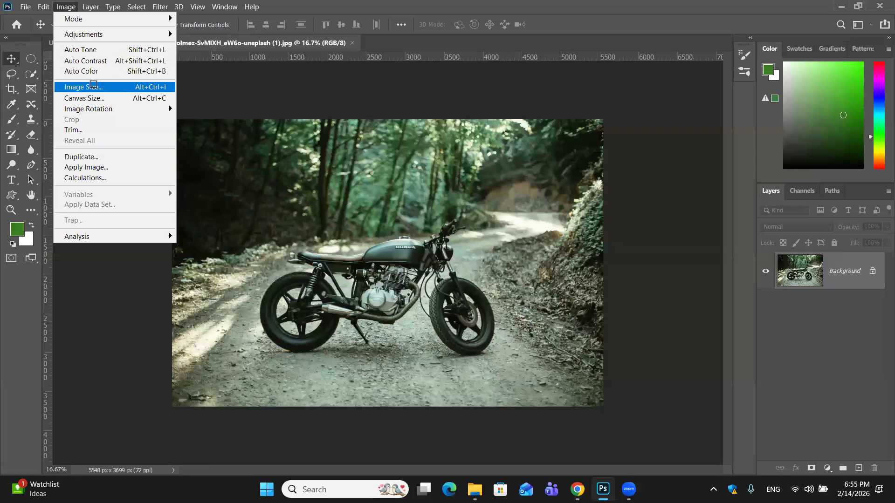
pyautogui.click(101, 86)
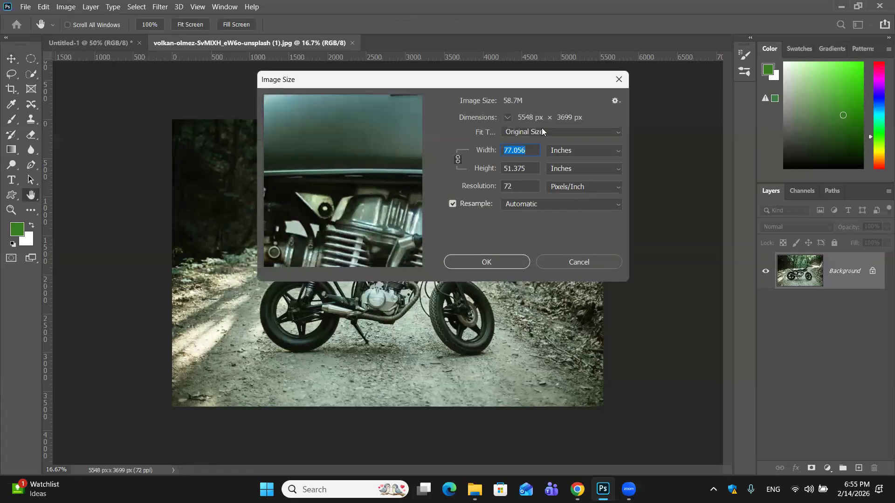
pyautogui.click(471, 269)
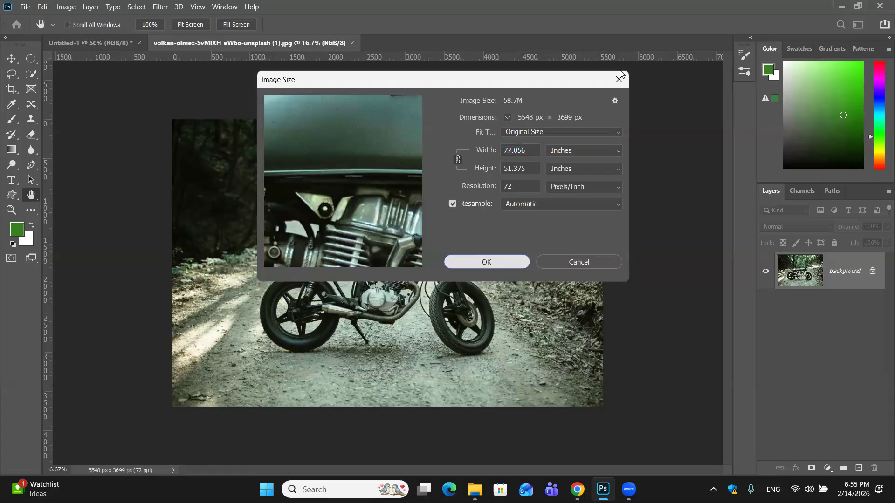
pyautogui.click(579, 262)
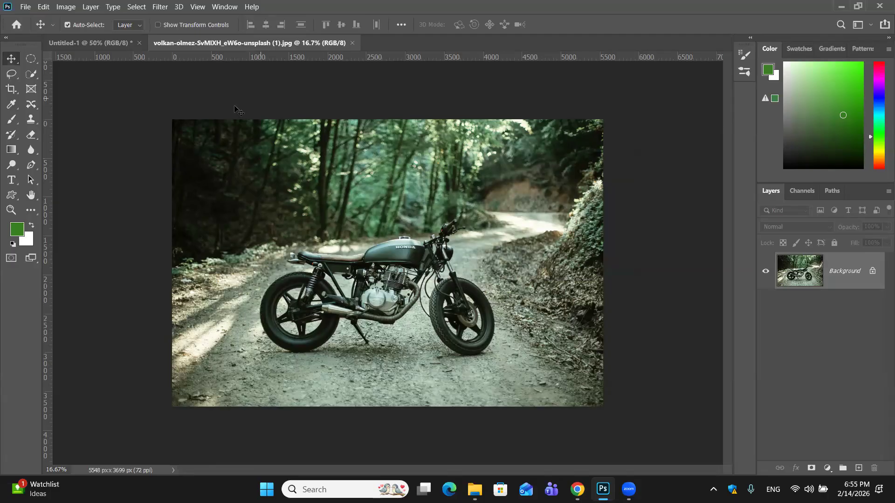
# - Copy the entire motorcycle photo and paste it into the Untitled-1 document as a pixel layer
pyautogui.click(107, 44)
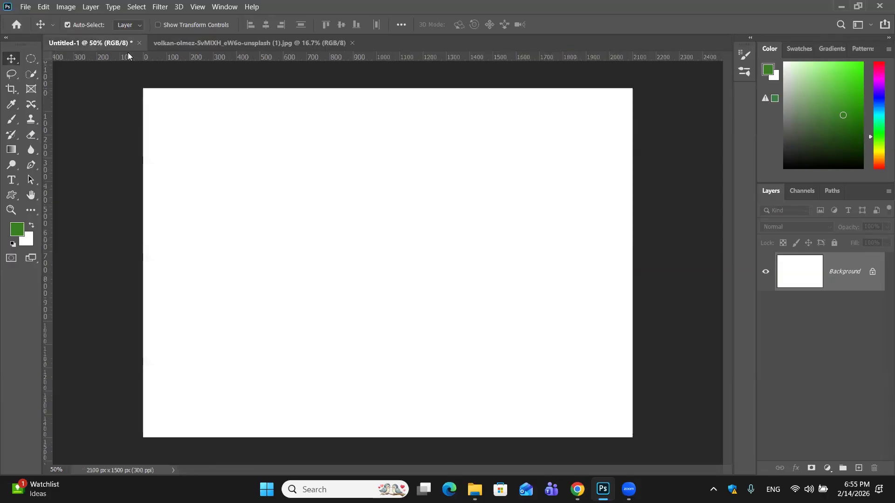
pyautogui.click(262, 45)
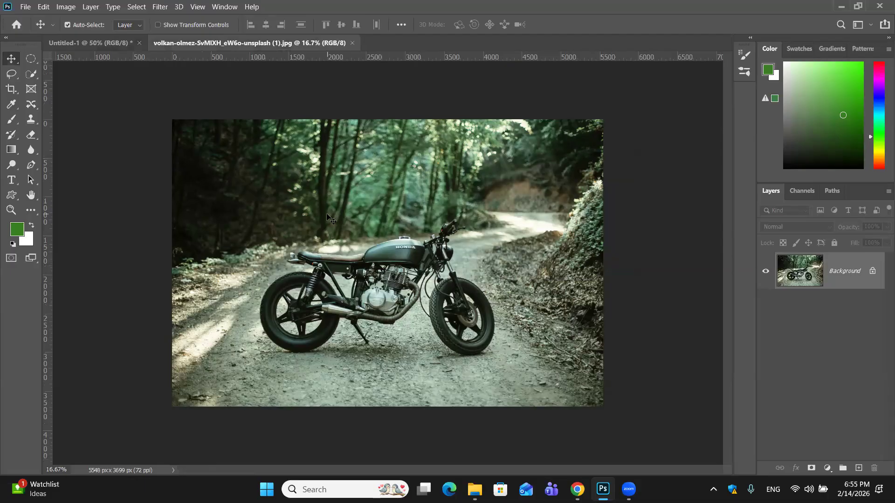
pyautogui.hotkey('ctrl', 'a')
pyautogui.hotkey('ctrl', 'c')
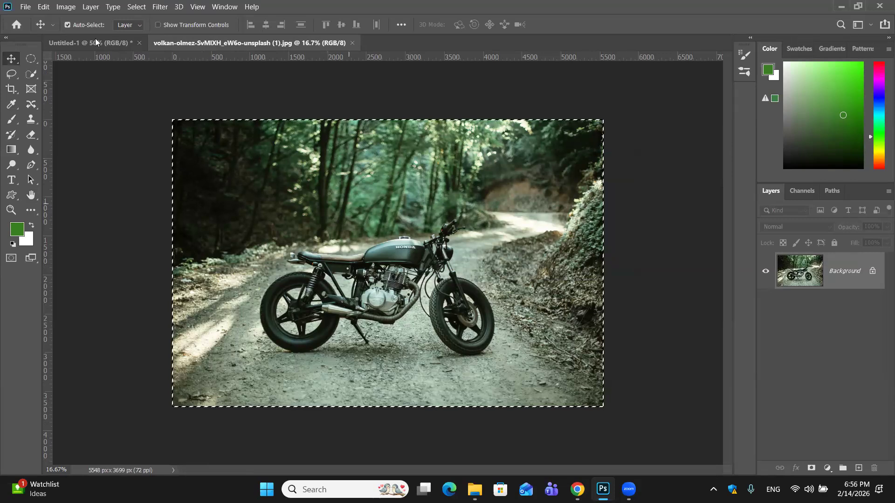
pyautogui.hotkey('ctrl', 'Tab')
pyautogui.hotkey('ctrl', 'v')
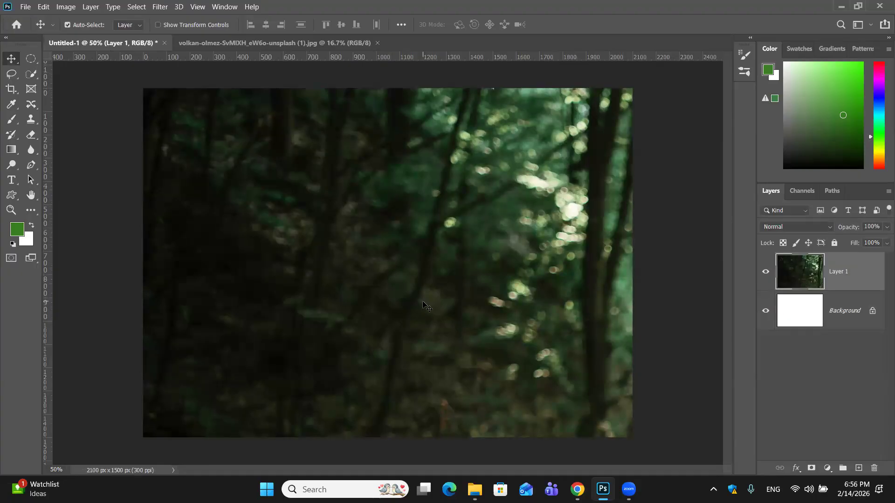
# - Scale the pasted motorcycle layer down proportionally to about 10.8% and place it near the middle of the white canvas
pyautogui.hotkey('ctrl', 't')
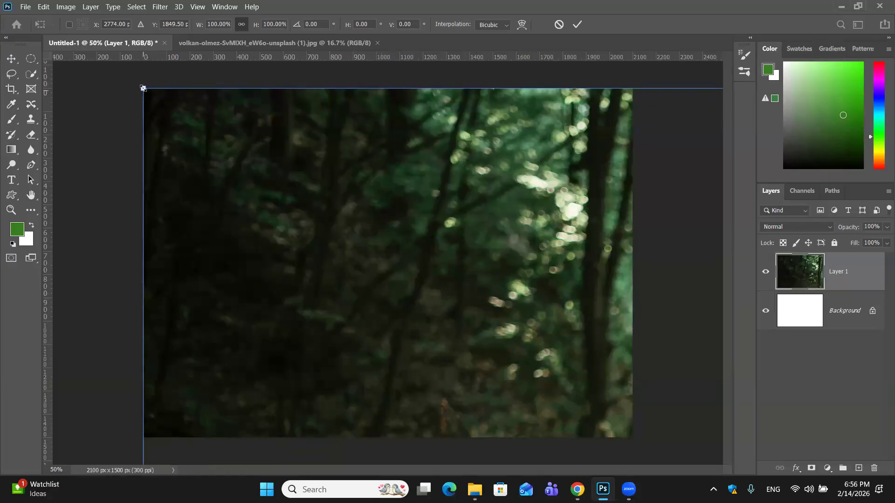
pyautogui.moveTo(143, 88); pyautogui.dragTo(405, 263)
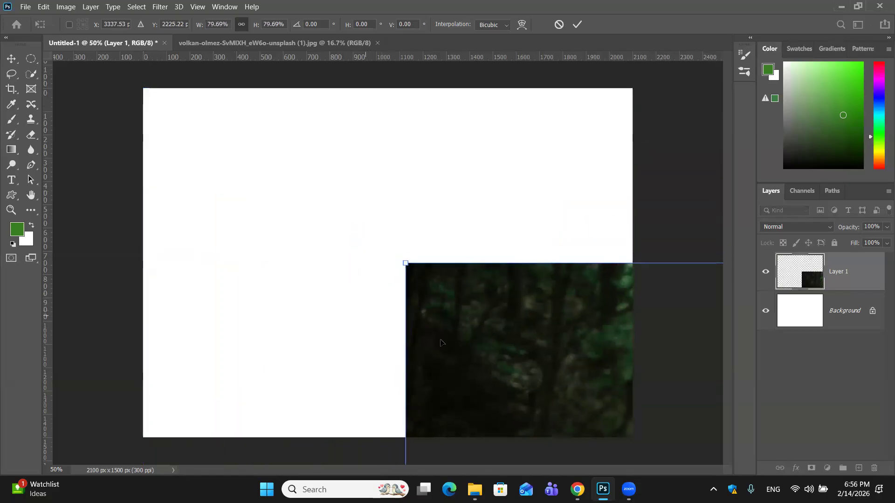
pyautogui.moveTo(273, 144); pyautogui.dragTo(171, 51)
pyautogui.moveTo(205, 207); pyautogui.dragTo(189, 183)
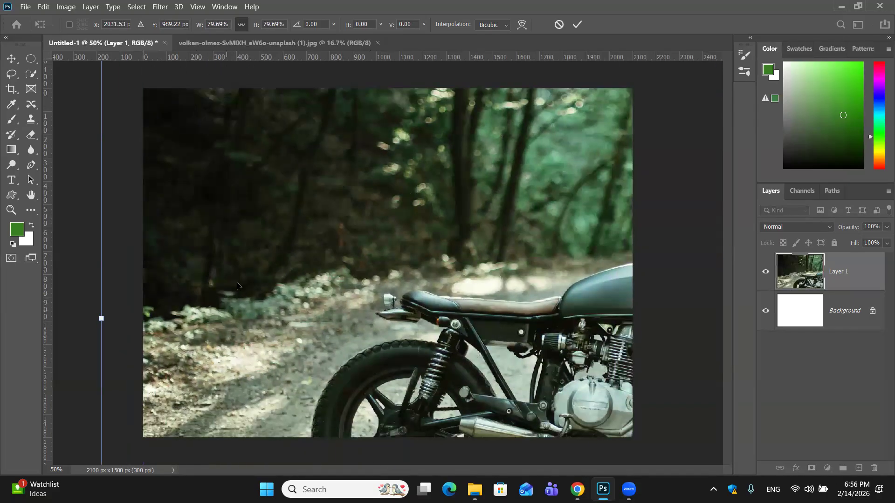
pyautogui.hotkey('ctrl', '-')
pyautogui.hotkey('ctrl', '-')
pyautogui.hotkey('ctrl', '-')
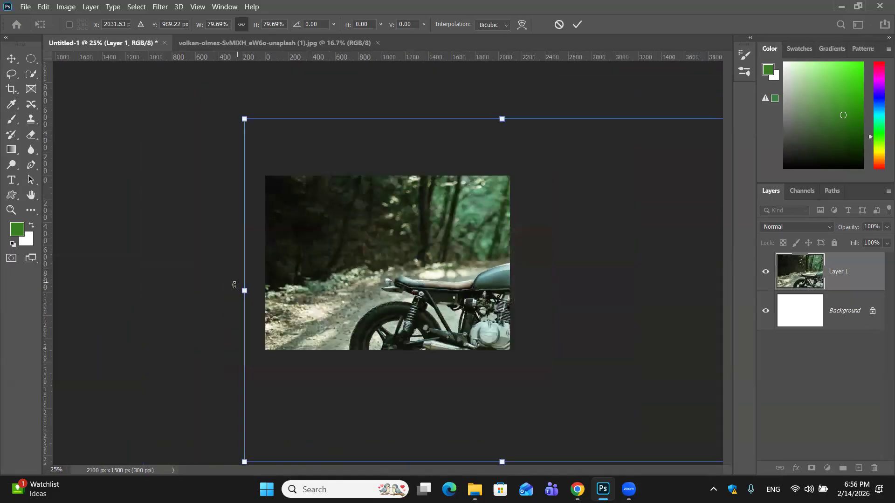
pyautogui.moveTo(293, 395); pyautogui.dragTo(573, 152)
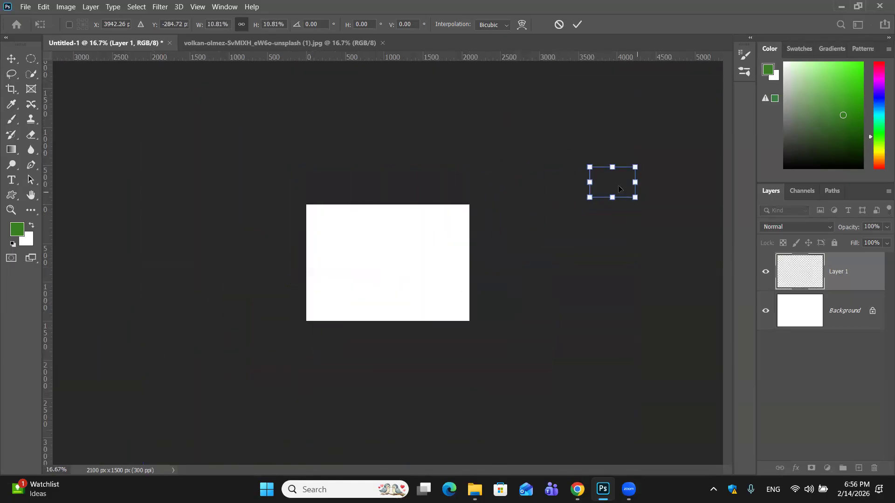
pyautogui.moveTo(466, 244); pyautogui.dragTo(394, 230)
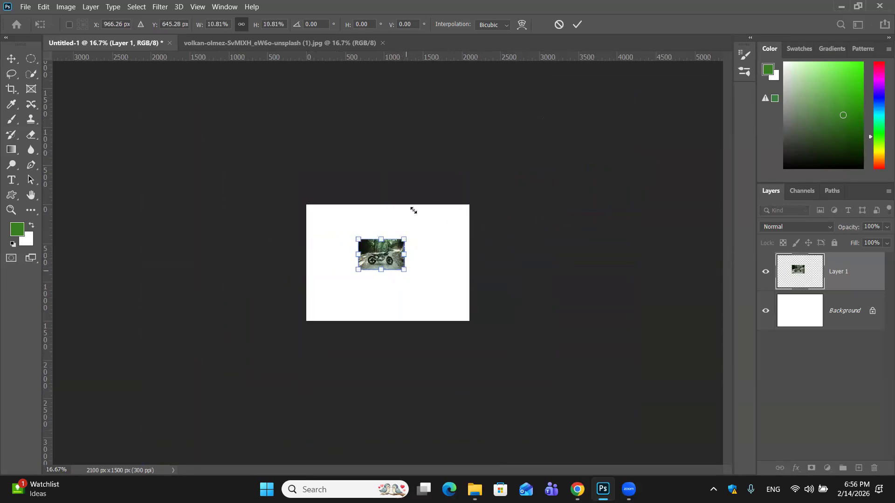
pyautogui.click(578, 24)
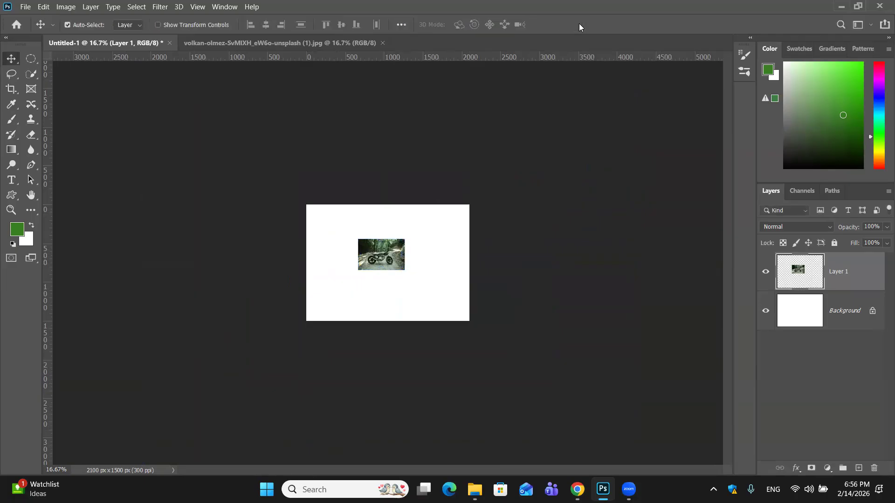
# - Enlarge the small motorcycle layer to about 387%, roughly 2318 by 1548 px, so it covers the whole canvas
pyautogui.hotkey('ctrl', '+')
pyautogui.hotkey('ctrl', '+')
pyautogui.hotkey('ctrl', '+')
pyautogui.hotkey('ctrl', '+')
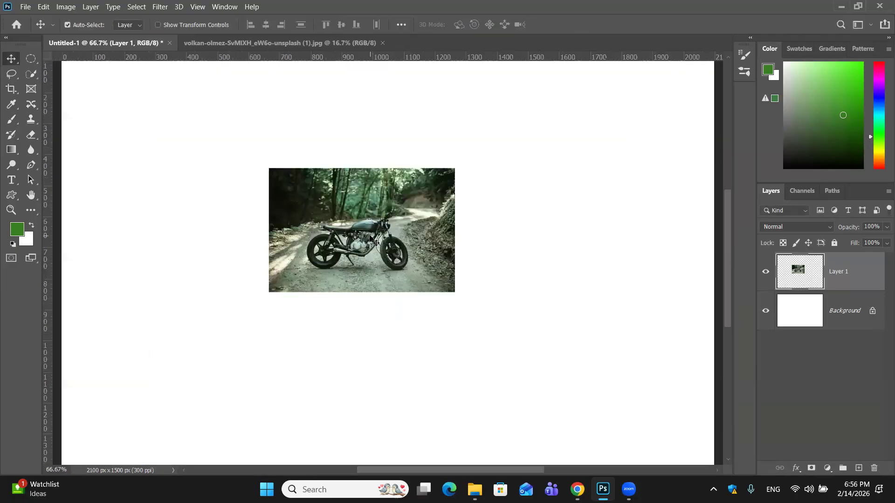
pyautogui.hotkey('ctrl', '-')
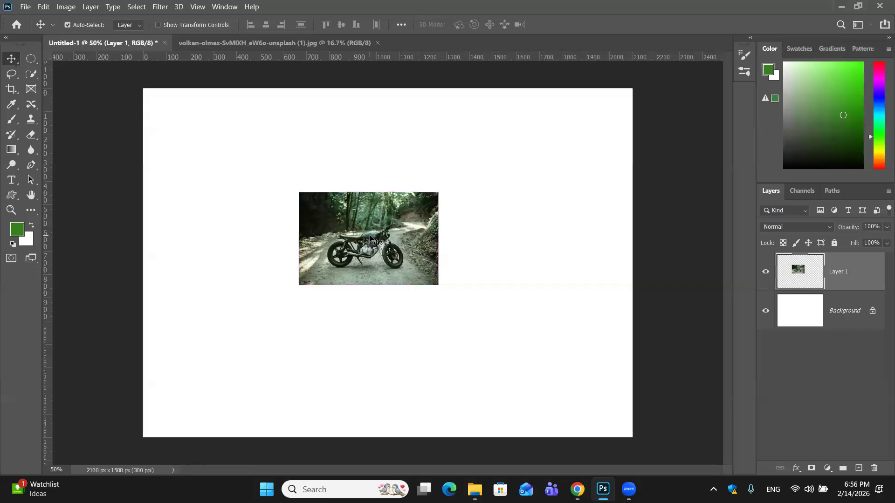
pyautogui.hotkey('ctrl', 't')
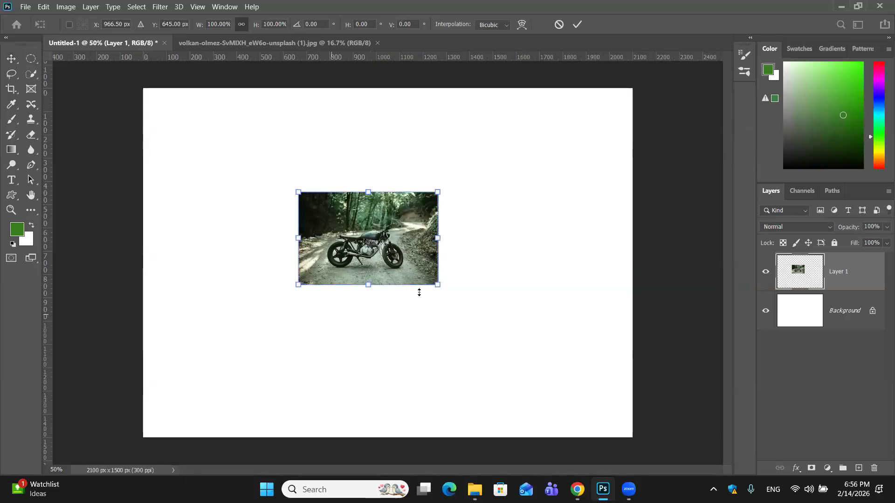
pyautogui.moveTo(438, 285); pyautogui.dragTo(641, 420)
pyautogui.moveTo(298, 192); pyautogui.dragTo(126, 76)
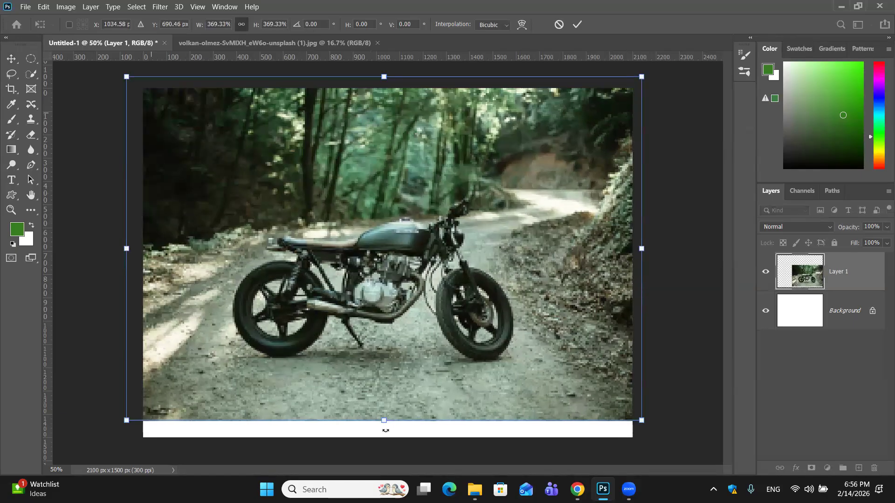
pyautogui.moveTo(385, 430); pyautogui.dragTo(384, 446)
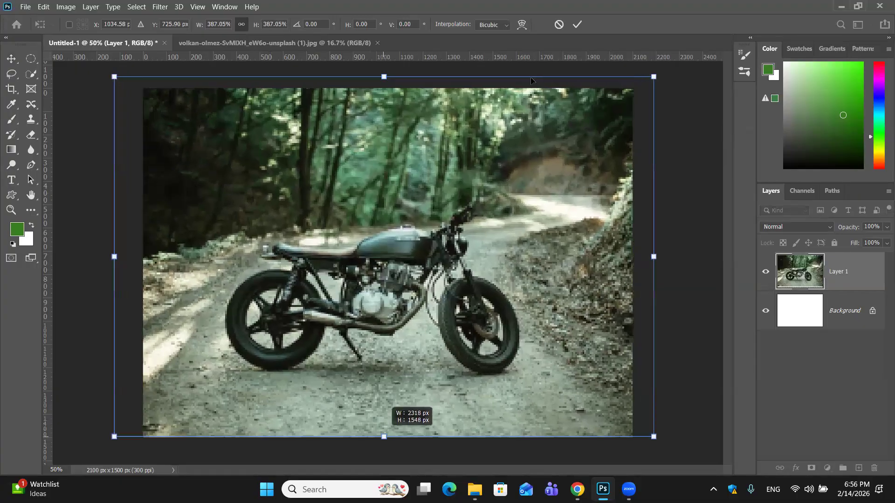
pyautogui.click(577, 24)
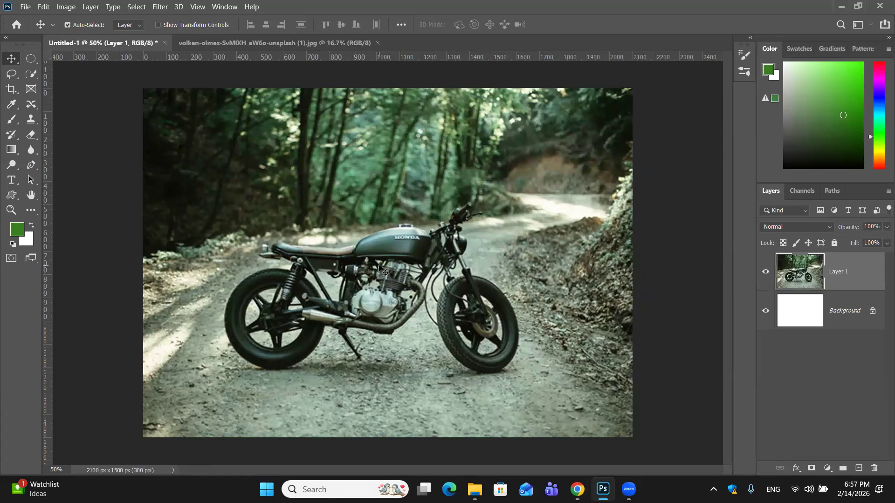
# - Compare the sharpness of the rescaled motorcycle layer with the original photo around the fuel tank and engine
pyautogui.hotkey('ctrl', '+')
pyautogui.hotkey('ctrl', '+')
pyautogui.hotkey('ctrl', '+')
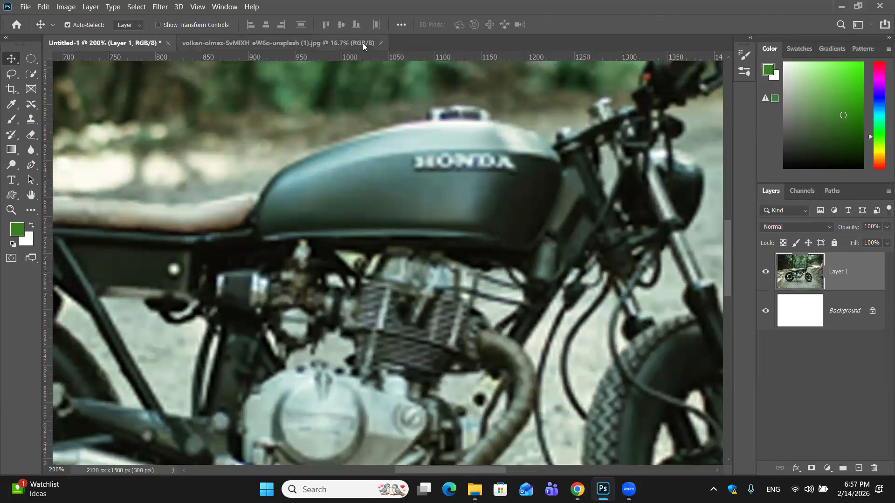
pyautogui.click(379, 46)
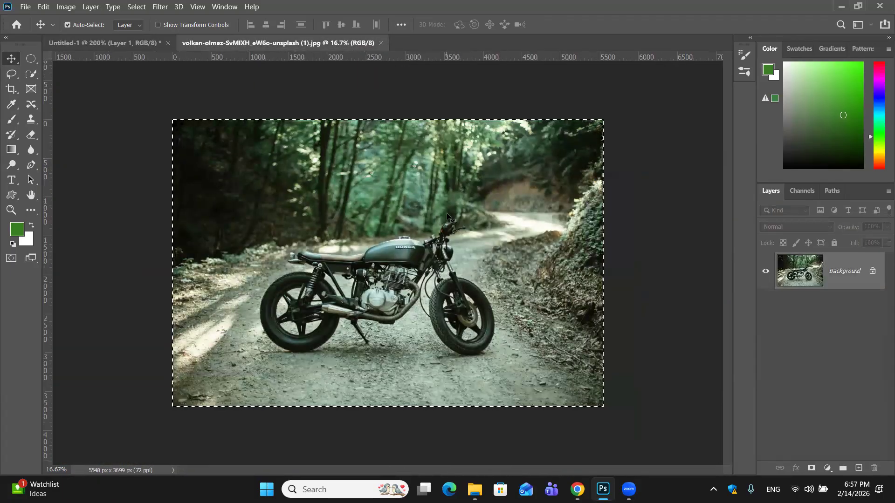
pyautogui.hotkey('ctrl', '+')
pyautogui.hotkey('ctrl', '+')
pyautogui.hotkey('ctrl', '+')
pyautogui.hotkey('ctrl', '+')
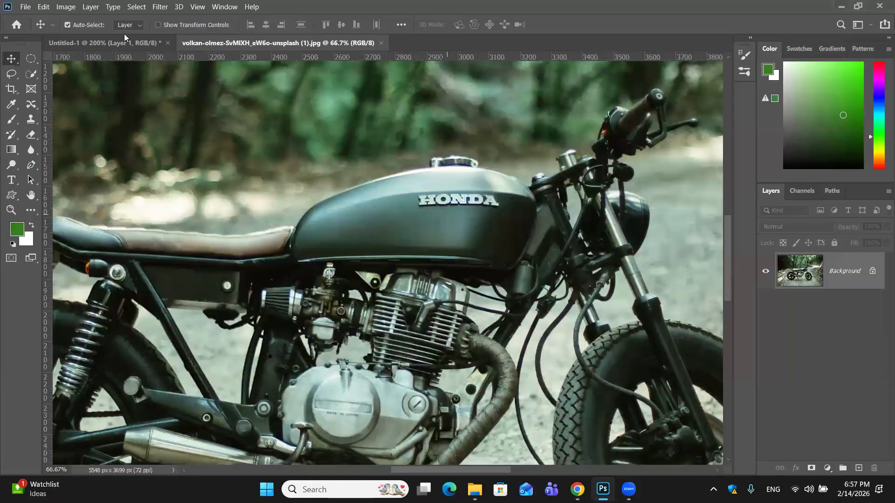
pyautogui.click(122, 42)
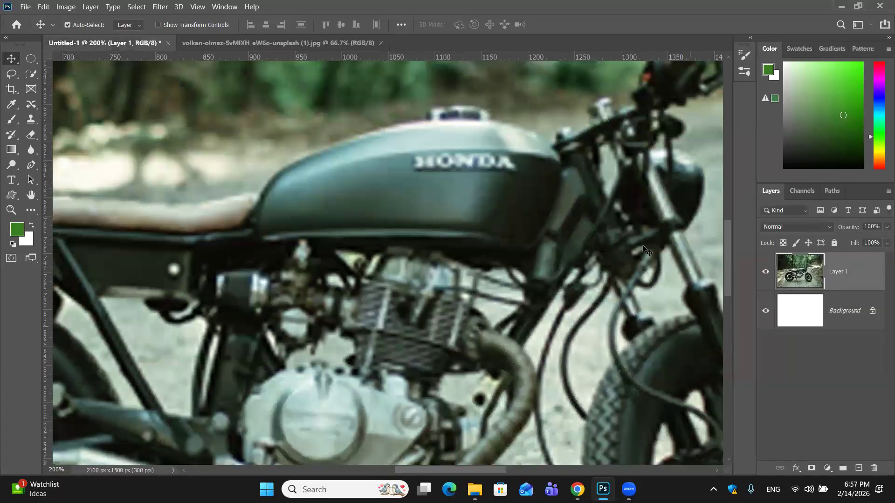
pyautogui.click(273, 45)
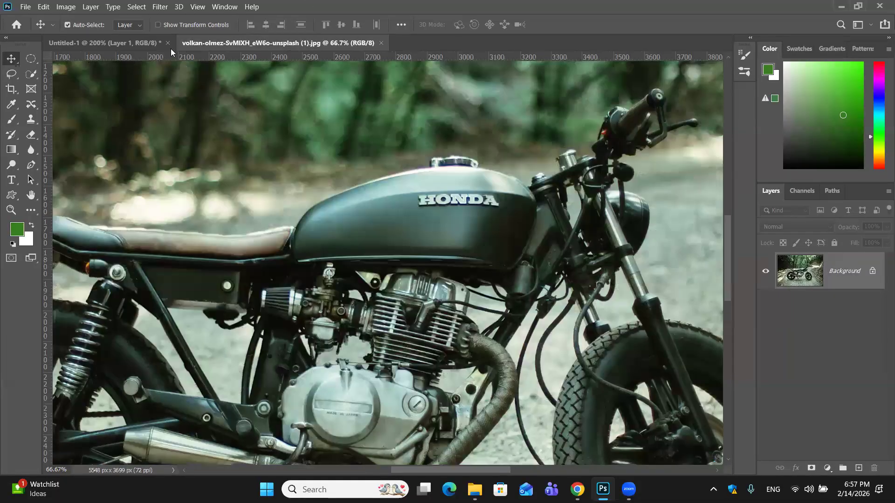
pyautogui.click(143, 41)
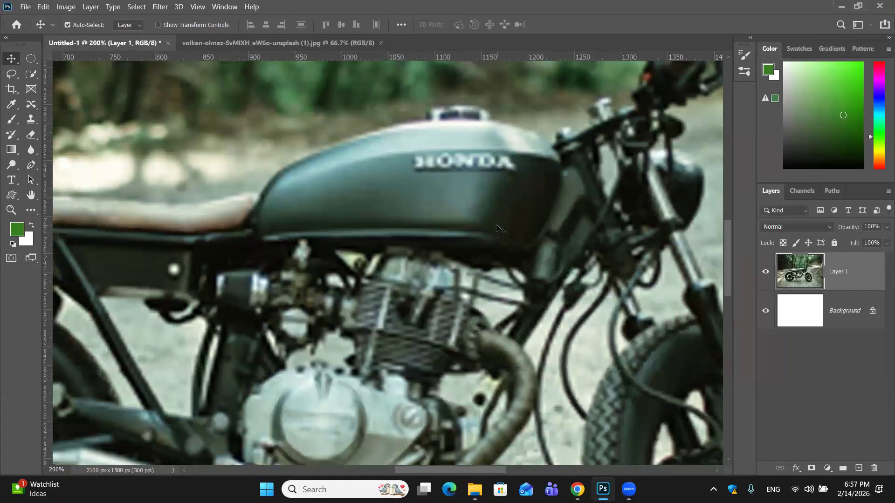
# - Delete the rescaled motorcycle layer from the Untitled-1 document
pyautogui.moveTo(879, 274); pyautogui.dragTo(876, 467)
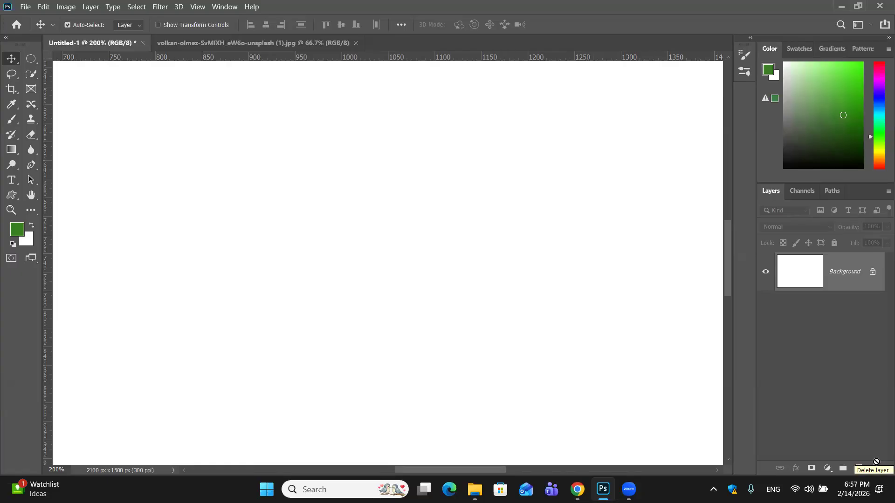
pyautogui.hotkey('ctrl', '-')
# - Check the whole original motorcycle photo and paste its copied pixels as a new layer in the Untitled-1 document
pyautogui.hotkey('ctrl', '-')
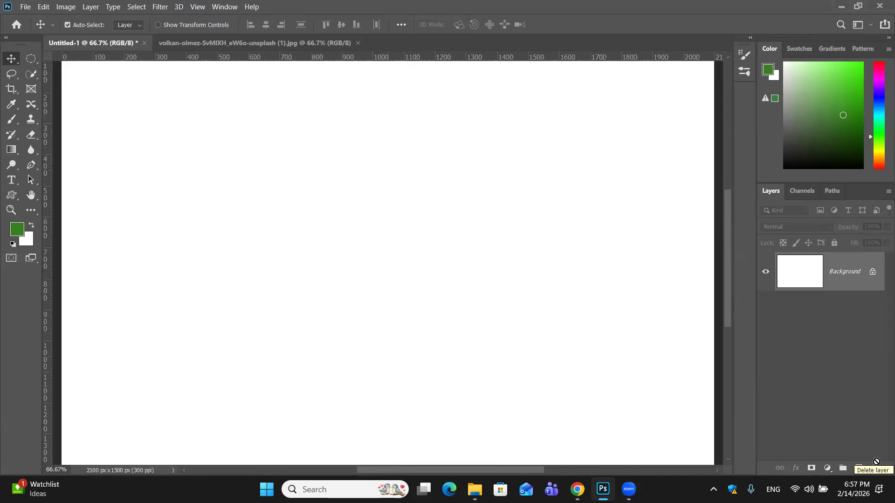
pyautogui.hotkey('ctrl', '-')
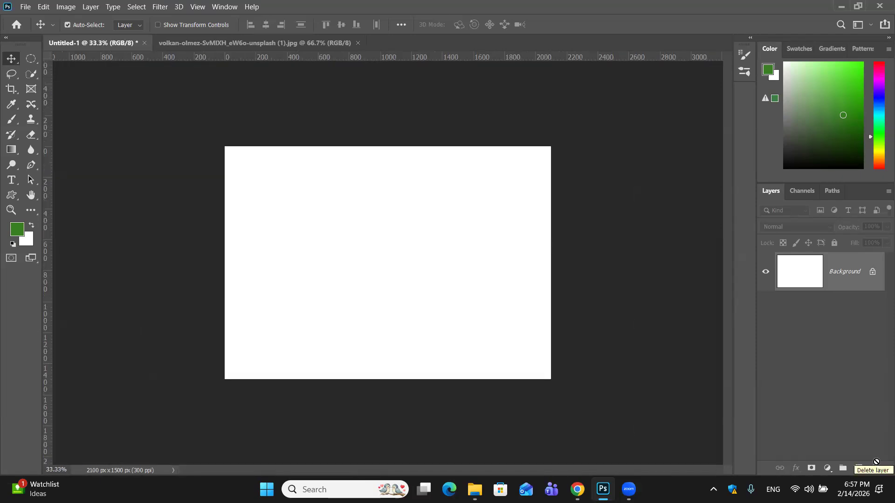
pyautogui.hotkey('ctrl', '+')
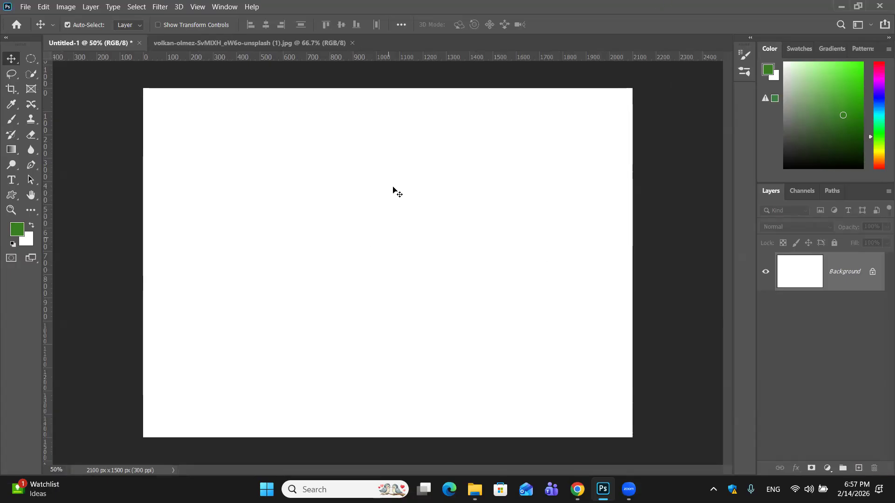
pyautogui.click(256, 43)
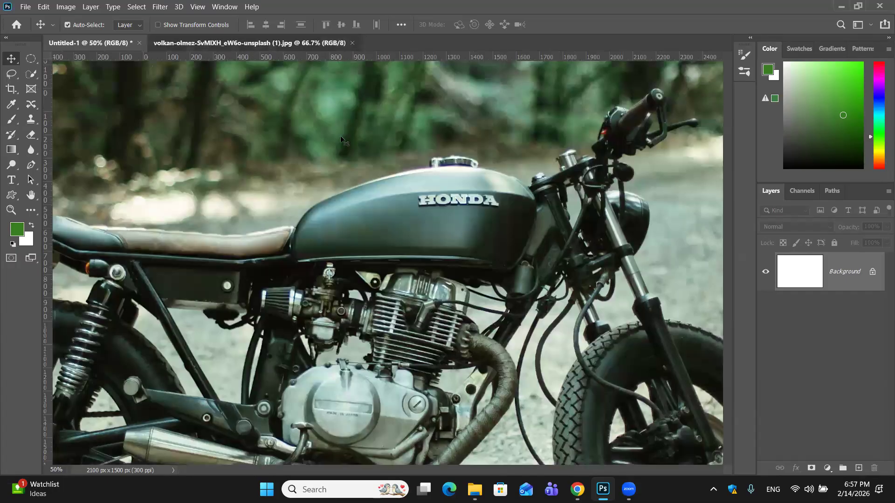
pyautogui.hotkey('ctrl', '-')
pyautogui.hotkey('ctrl', '-')
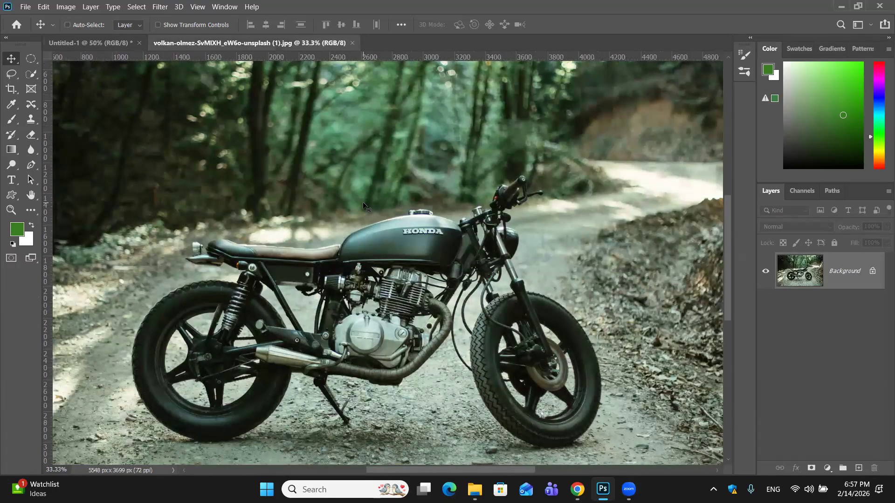
pyautogui.hotkey('ctrl', '-')
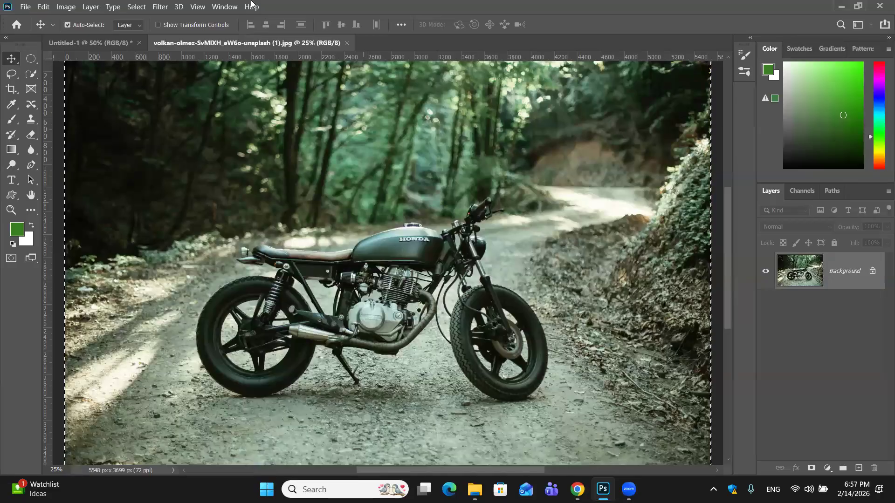
pyautogui.click(106, 41)
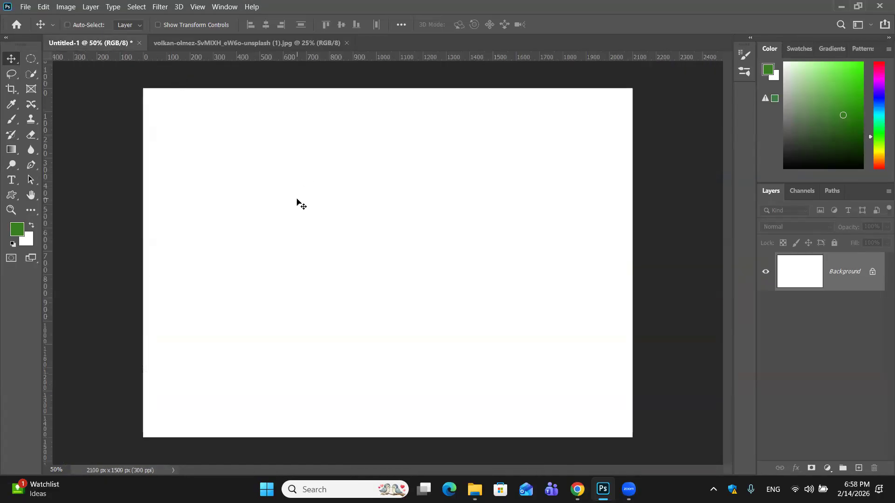
pyautogui.hotkey('ctrl', 'v')
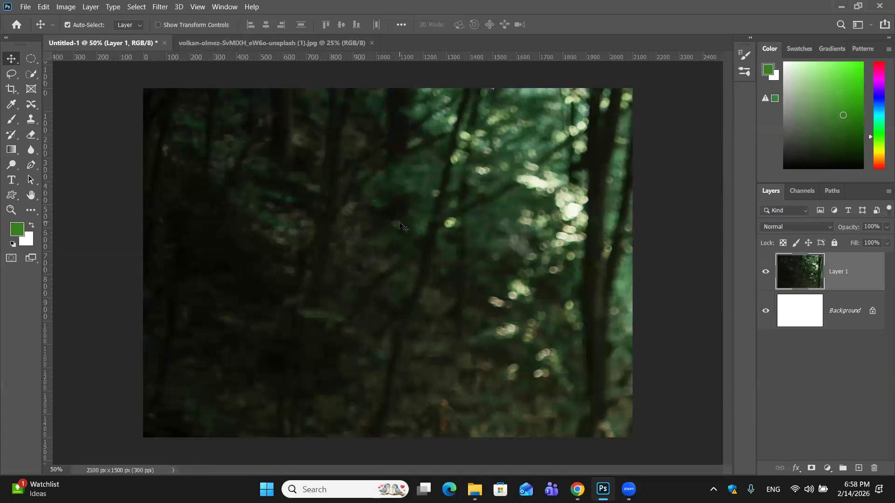
# - Try converting the pasted motorcycle layer to a smart object and scaling it proportionally to about 50.7% over the canvas
pyautogui.rightClick(840, 269)
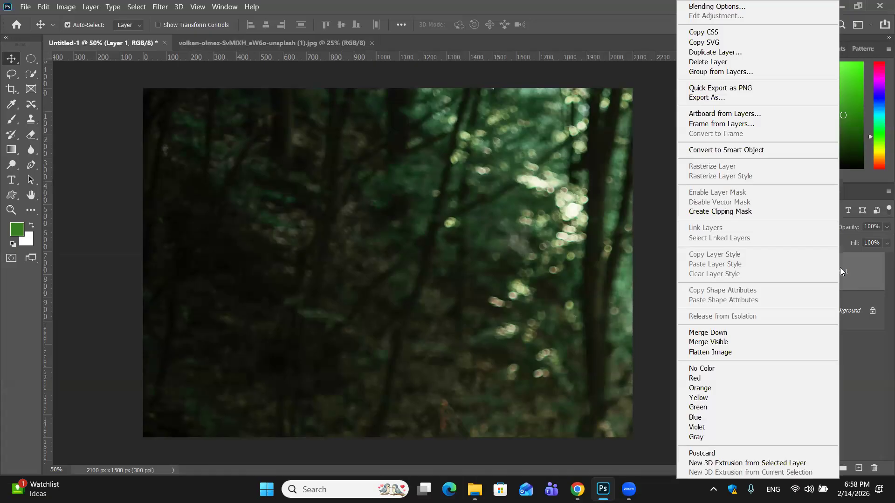
pyautogui.click(729, 151)
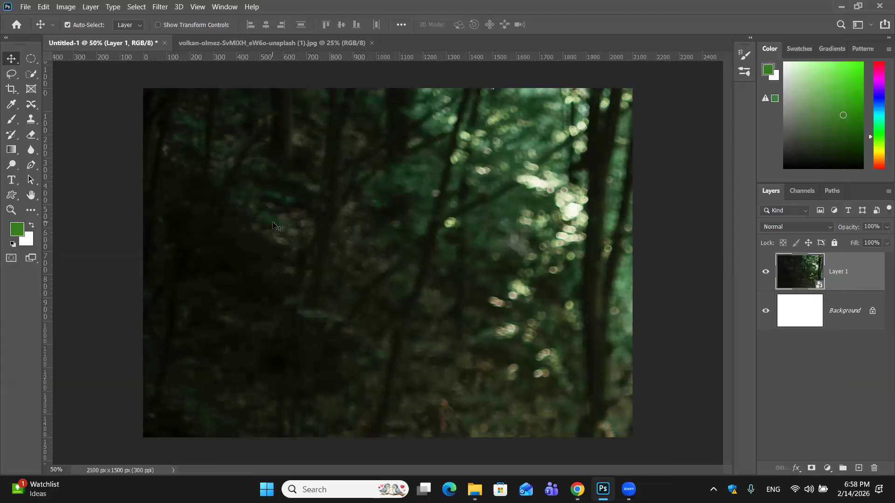
pyautogui.hotkey('ctrl', 't')
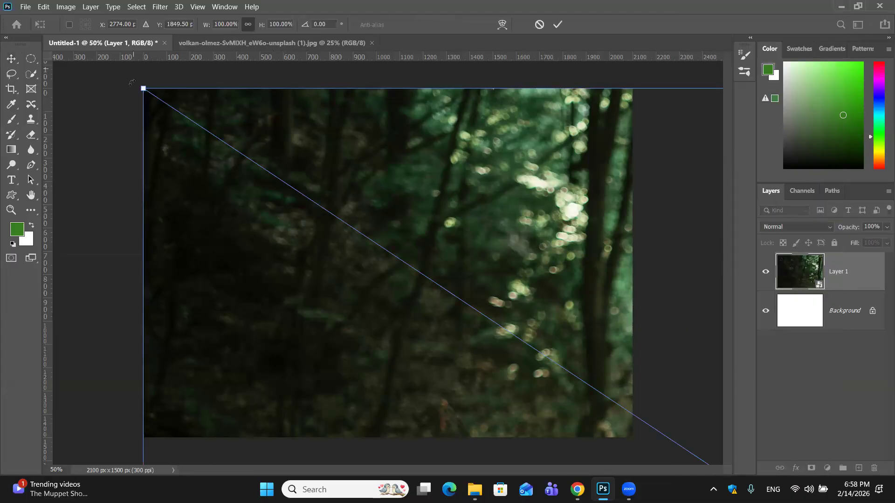
pyautogui.moveTo(143, 88); pyautogui.dragTo(368, 235)
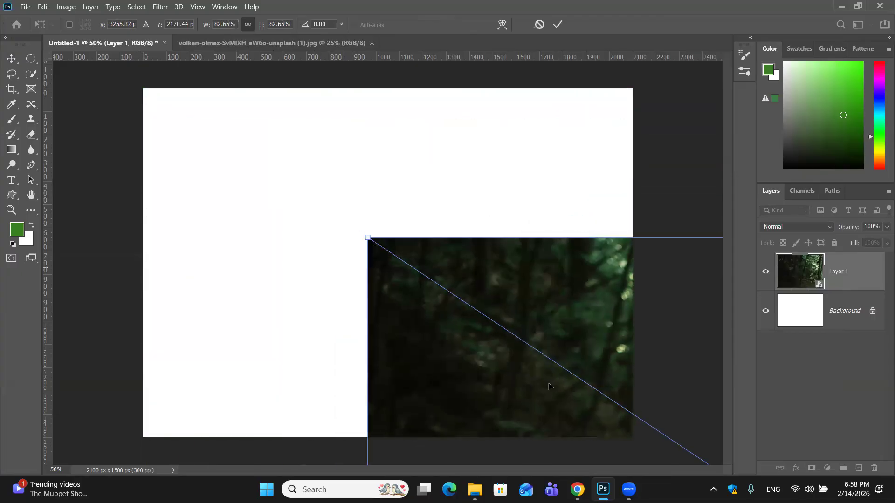
pyautogui.moveTo(527, 374); pyautogui.dragTo(225, 158)
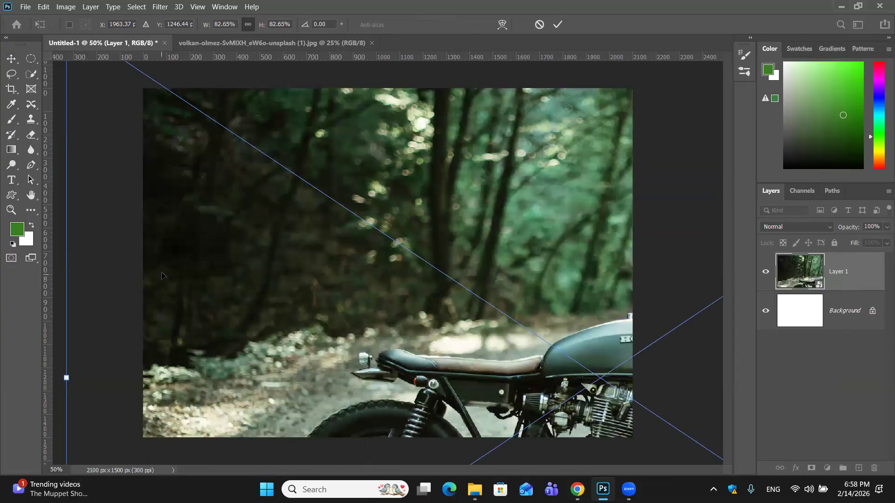
pyautogui.moveTo(266, 336); pyautogui.dragTo(289, 57)
pyautogui.moveTo(97, 430); pyautogui.dragTo(236, 398)
pyautogui.moveTo(519, 180); pyautogui.dragTo(175, 393)
pyautogui.moveTo(238, 396); pyautogui.dragTo(227, 397)
pyautogui.moveTo(54, 437); pyautogui.dragTo(178, 393)
pyautogui.moveTo(418, 333); pyautogui.dragTo(387, 396)
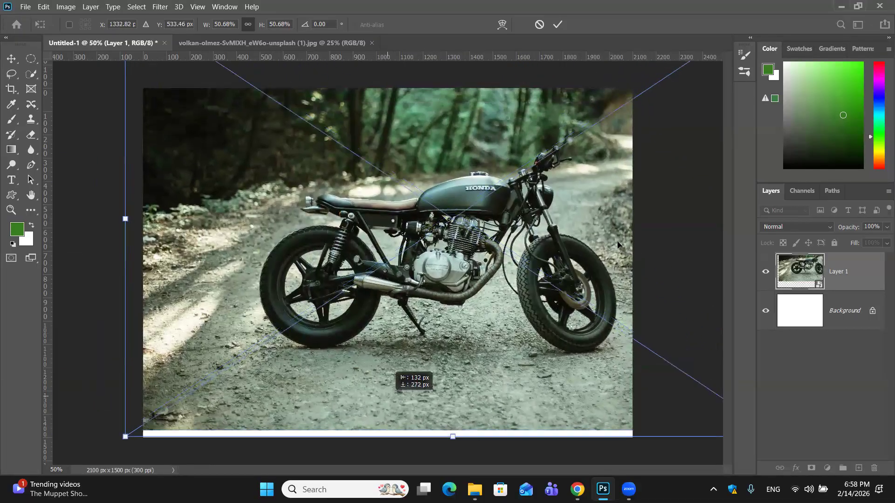
pyautogui.click(554, 24)
pyautogui.hotkey('ctrl', 'z')
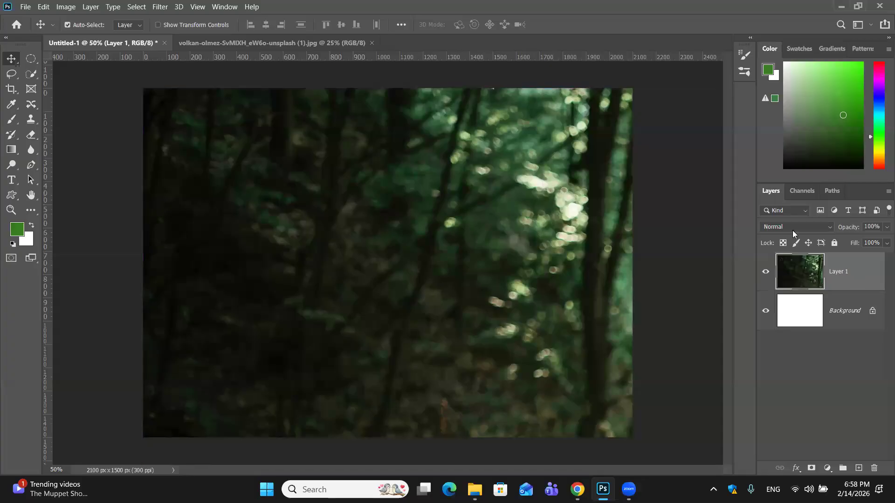
# - Convert the pasted motorcycle layer to a smart object and scale it down proportionally to about 70.8%
pyautogui.rightClick(856, 276)
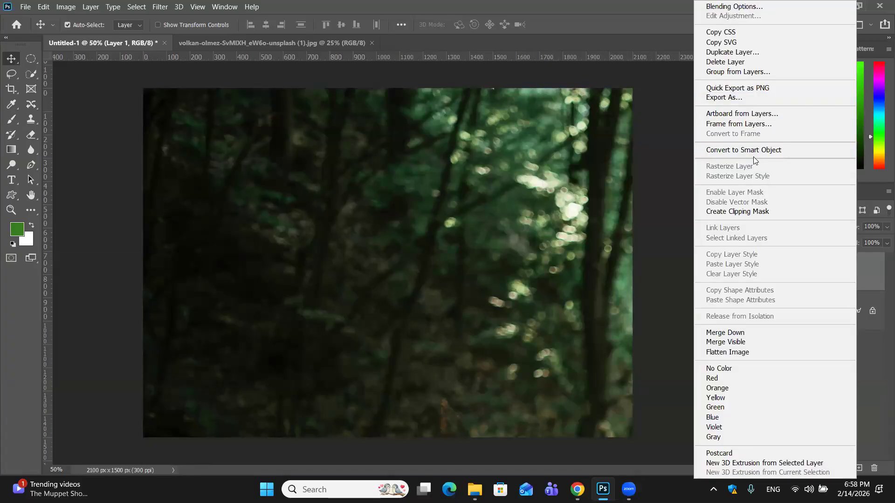
pyautogui.click(754, 151)
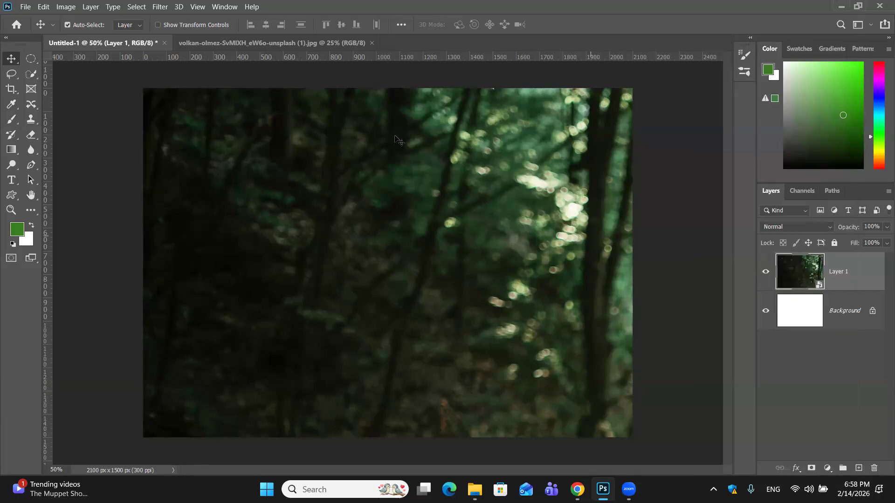
pyautogui.hotkey('ctrl', 't')
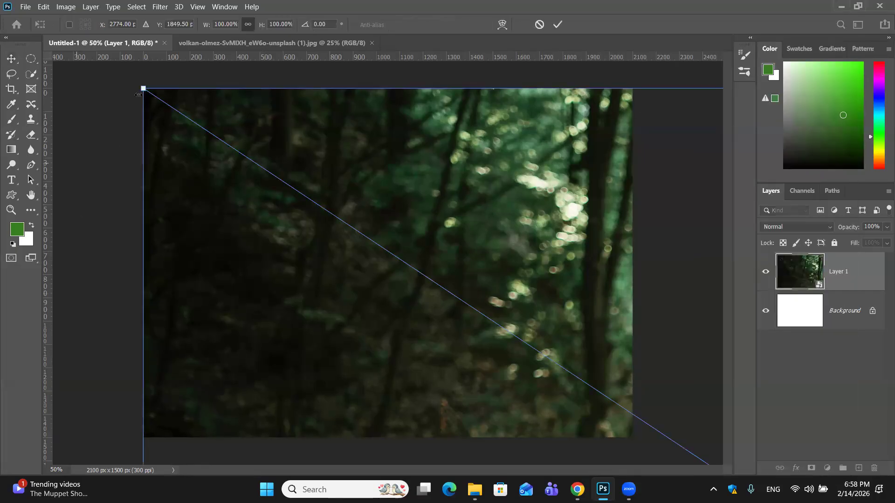
pyautogui.moveTo(142, 88); pyautogui.dragTo(345, 222)
pyautogui.moveTo(612, 338); pyautogui.dragTo(333, 140)
pyautogui.moveTo(365, 324); pyautogui.dragTo(334, 23)
pyautogui.moveTo(296, 298); pyautogui.dragTo(405, 241)
pyautogui.moveTo(168, 380); pyautogui.dragTo(338, 270)
pyautogui.moveTo(348, 349); pyautogui.dragTo(152, 461)
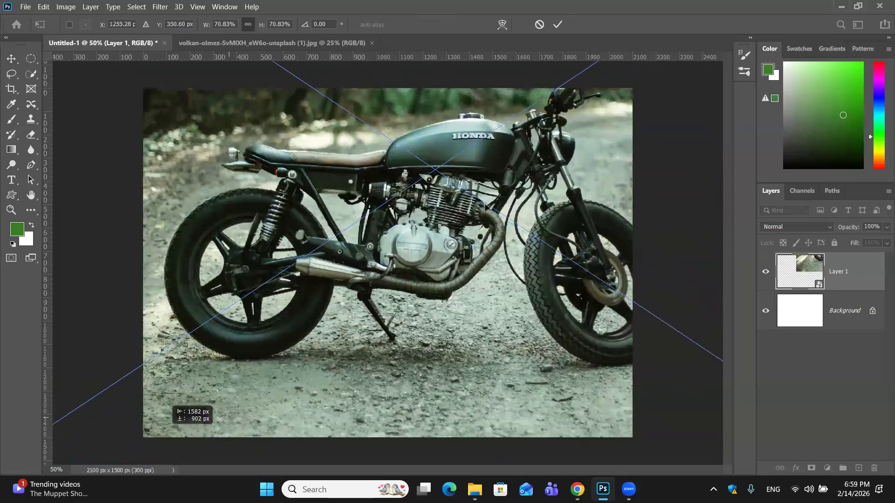
# - Reduce the motorcycle smart object to about 54.7% and position it so the whole motorcycle sits within the canvas
pyautogui.hotkey('ctrl', '-')
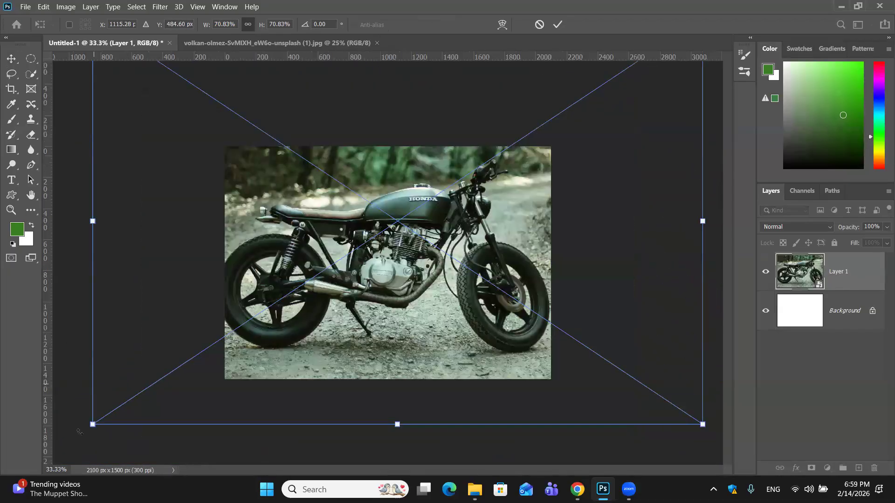
pyautogui.moveTo(92, 424); pyautogui.dragTo(232, 332)
pyautogui.moveTo(460, 270); pyautogui.dragTo(368, 335)
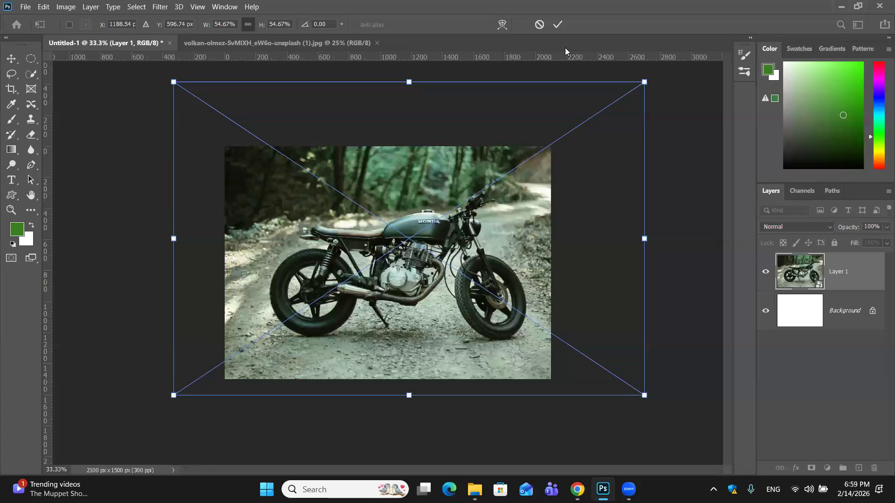
pyautogui.click(558, 24)
pyautogui.hotkey('ctrl', '+')
pyautogui.hotkey('ctrl', '+')
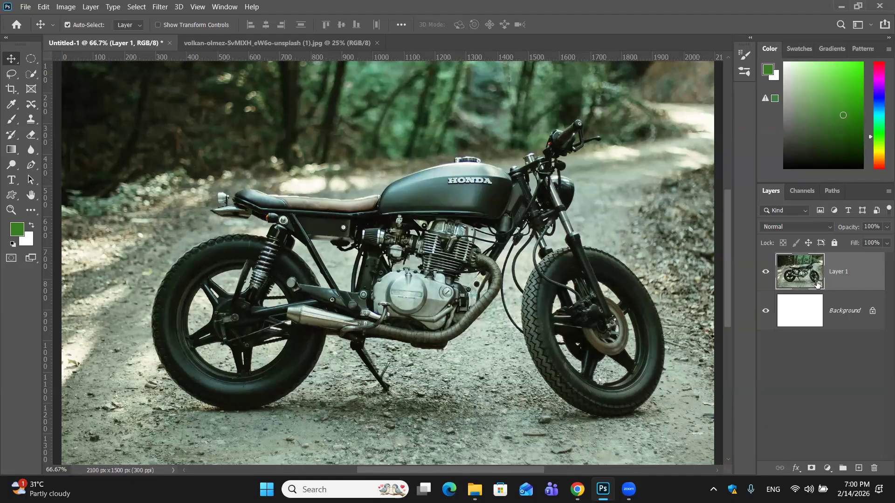
# - Open the contents of the motorcycle smart object and compare them with the scaled version in Untitled-1
pyautogui.moveTo(817, 284); pyautogui.dragTo(820, 288)
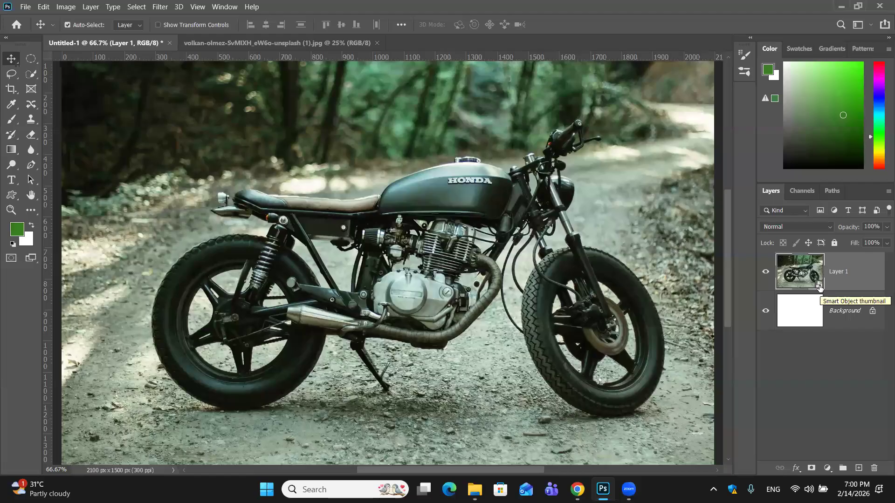
pyautogui.doubleClick(819, 286)
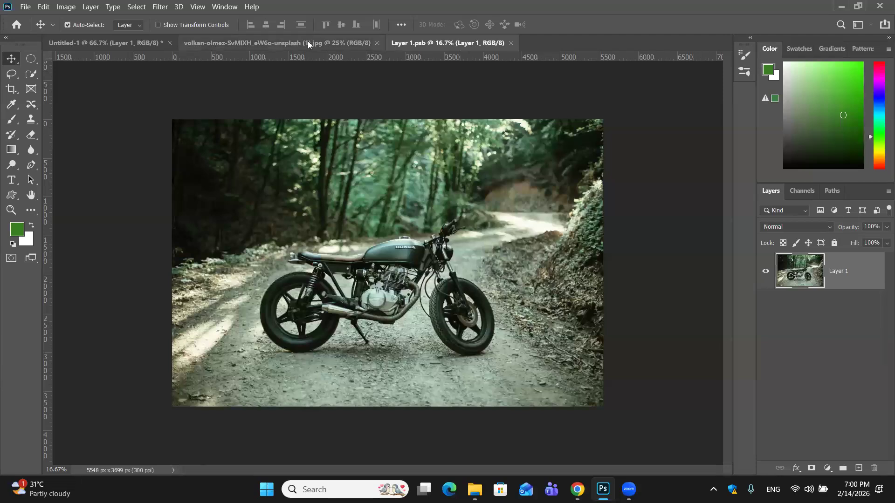
pyautogui.click(120, 41)
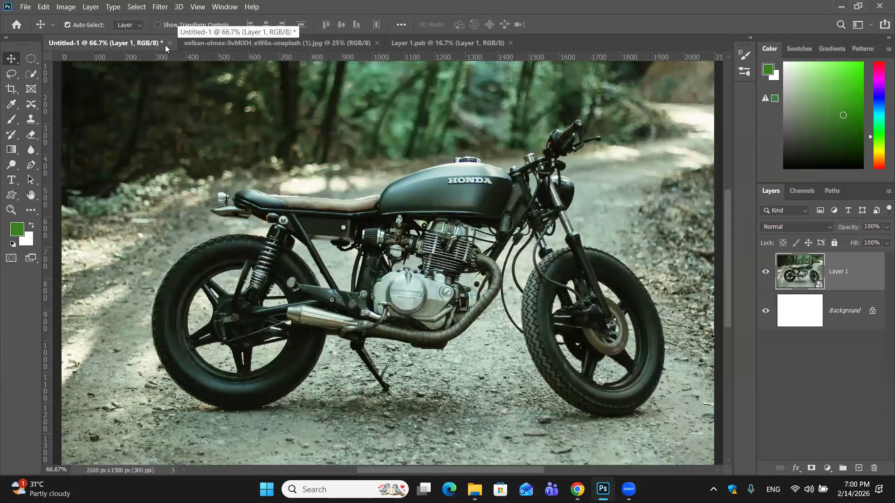
pyautogui.click(418, 46)
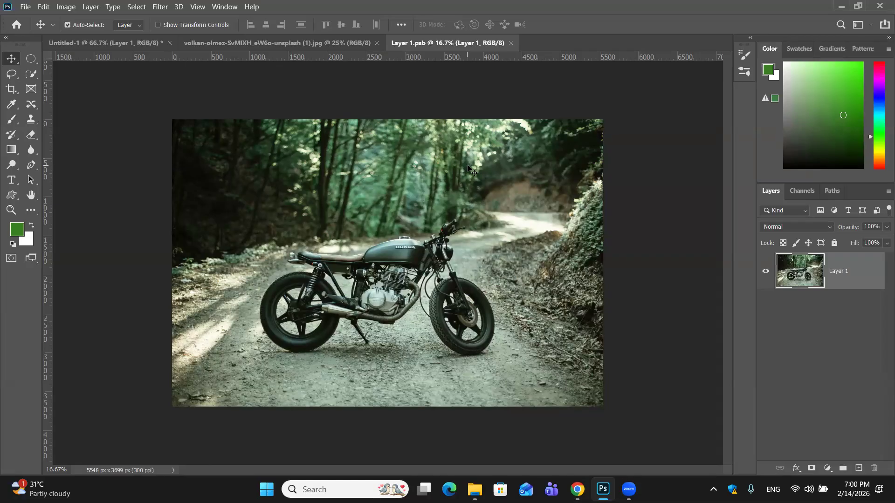
pyautogui.hotkey('ctrl', '+')
pyautogui.hotkey('ctrl', '+')
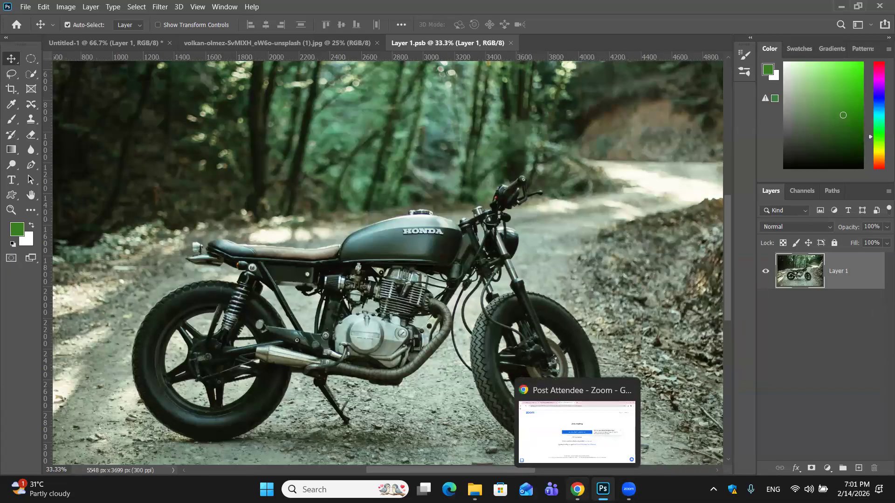
# - Switch to Chrome and copy the CityPNG Suzuki logo image from the "suzuki logo png" image results
pyautogui.click(578, 489)
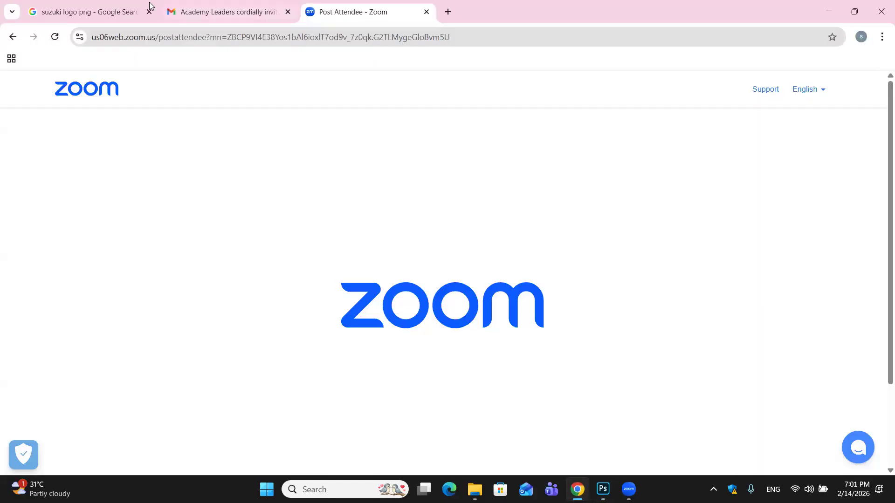
pyautogui.click(107, 7)
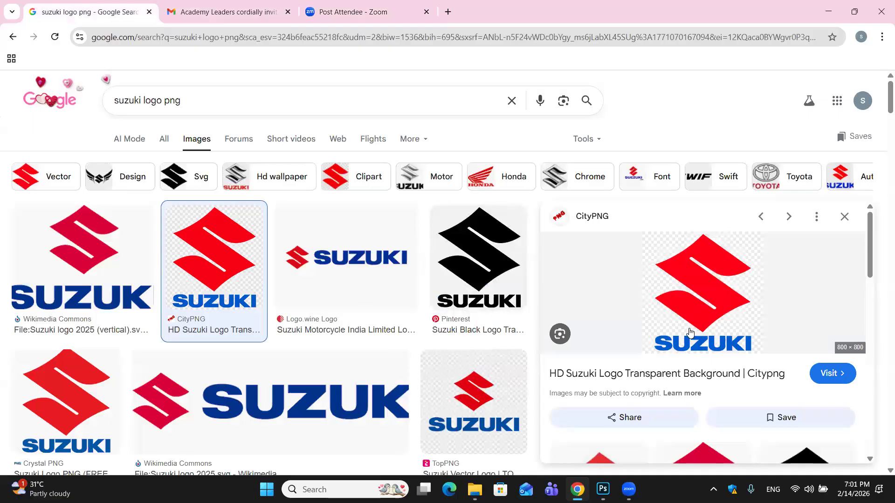
pyautogui.scroll(-3, 690, 332)
pyautogui.scroll(3, 692, 303)
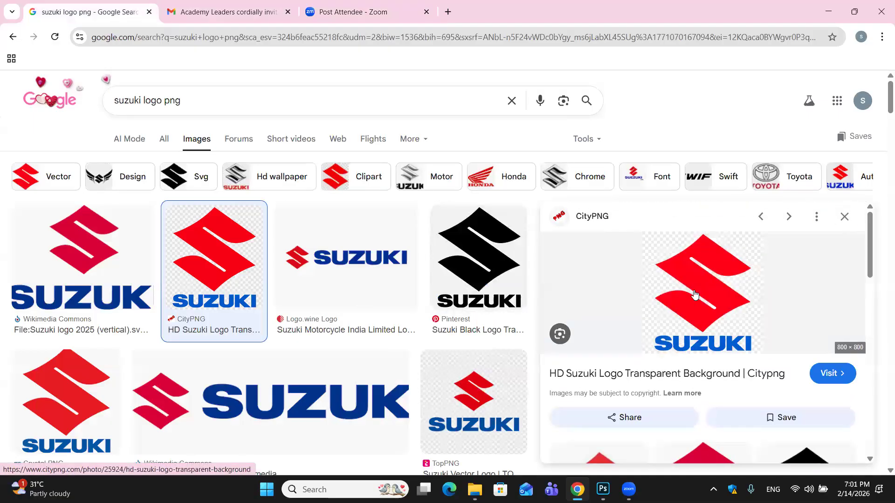
pyautogui.rightClick(694, 290)
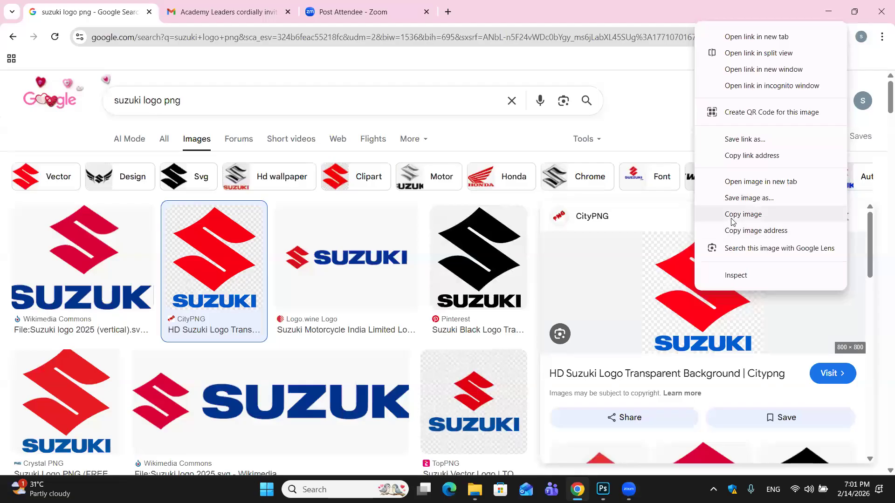
pyautogui.click(743, 214)
# - Switch back to Photoshop, create an 800 x 800 px, 72 ppi document with a white background and paste the Suzuki logo
pyautogui.moveTo(601, 486)
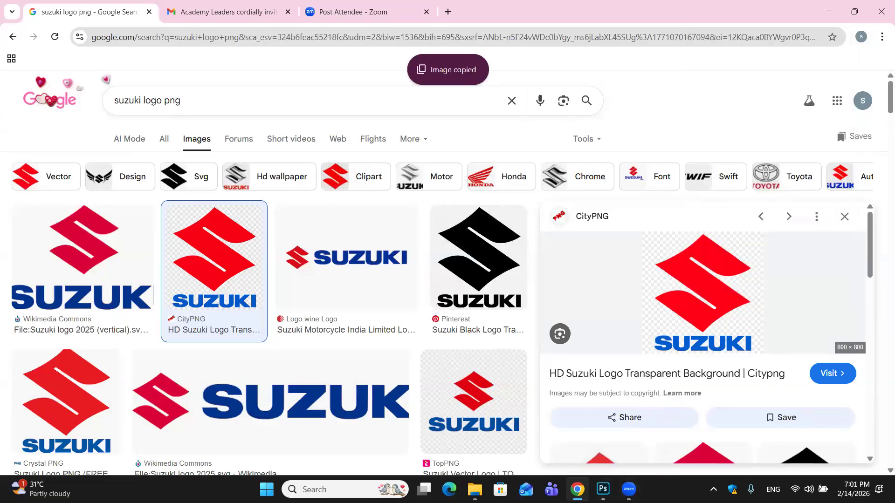
pyautogui.hotkey('alt', 'Tab')
pyautogui.press('ctrl')
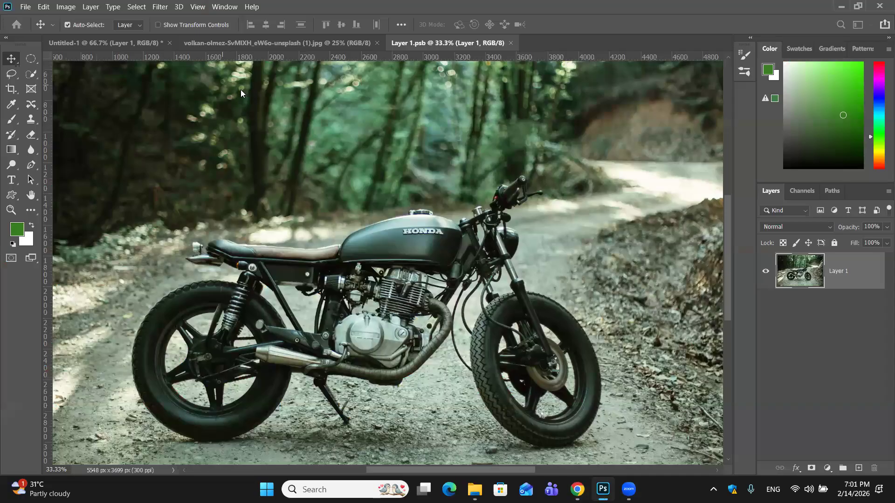
pyautogui.hotkey('ctrl', 'n')
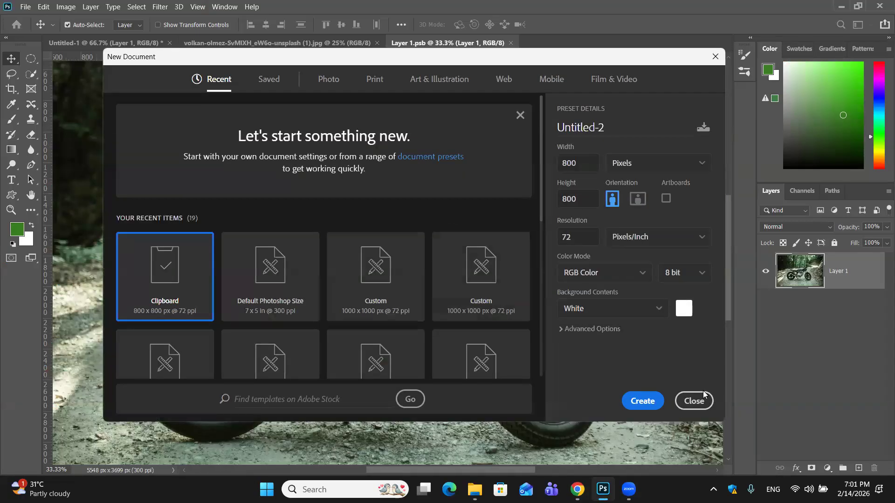
pyautogui.click(648, 403)
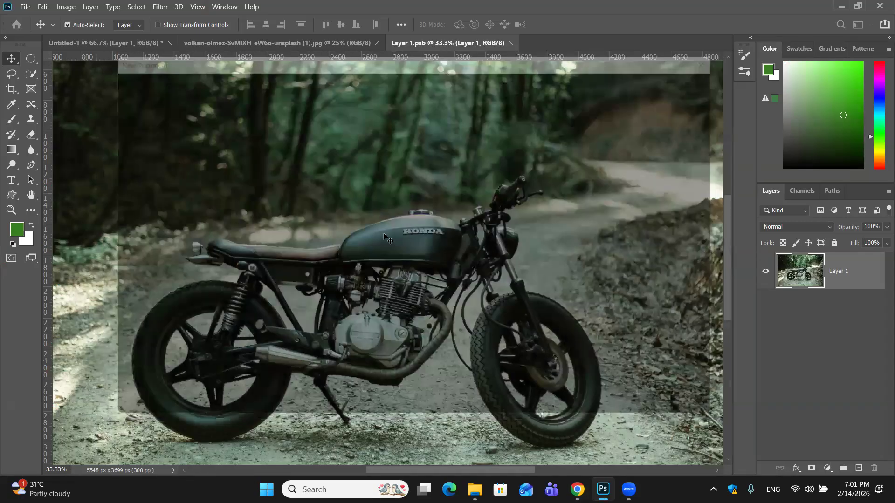
pyautogui.hotkey('ctrl', 'v')
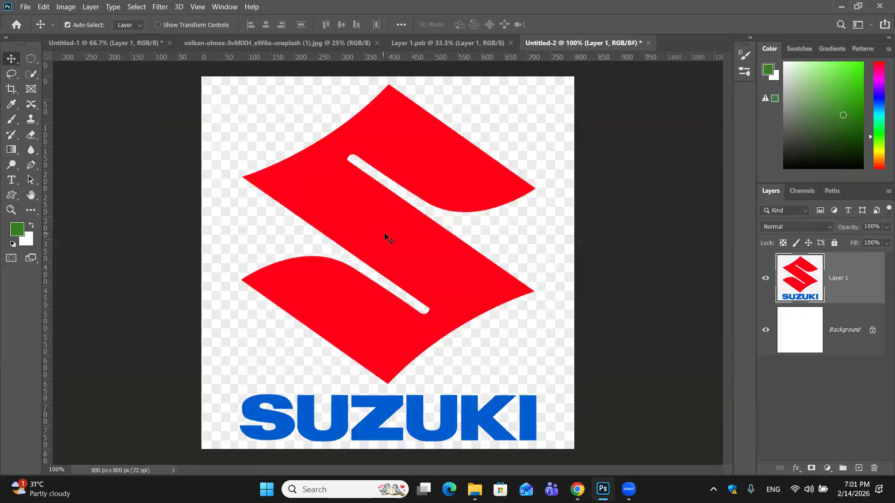
# - Shift the Suzuki logo slightly left, and in Layer 1.psb draw a rectangular selection around the fuel tank's HONDA lettering and the area below it
pyautogui.moveTo(413, 363)
pyautogui.mouseDown()
pyautogui.moveTo(430, 275)
pyautogui.moveTo(407, 364)
pyautogui.mouseUp()
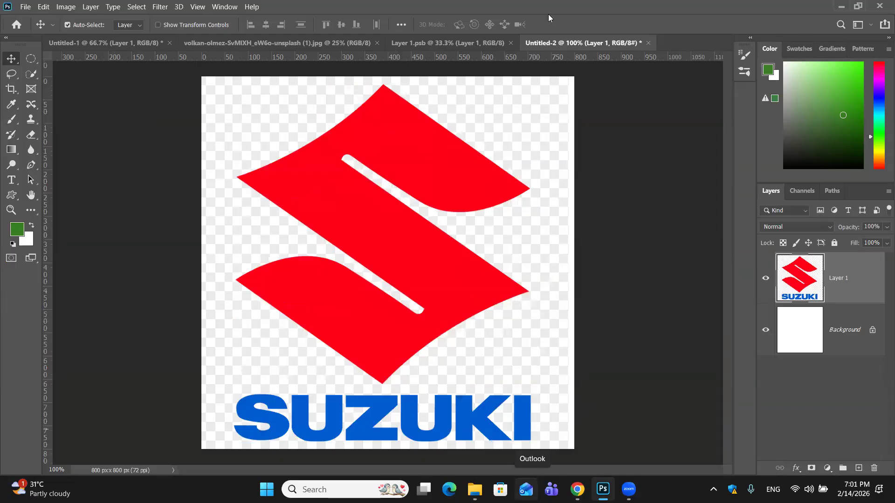
pyautogui.click(416, 44)
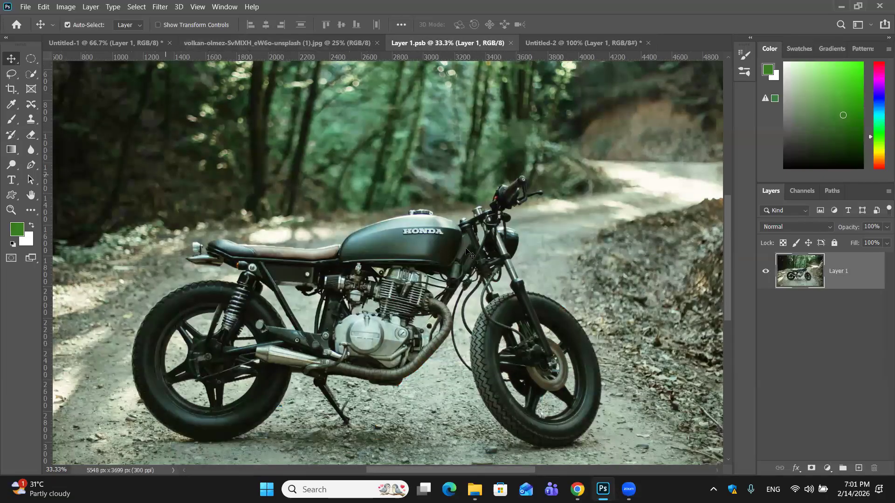
pyautogui.press('ctrl')
pyautogui.hotkey('ctrl', '+')
pyautogui.hotkey('ctrl', '+')
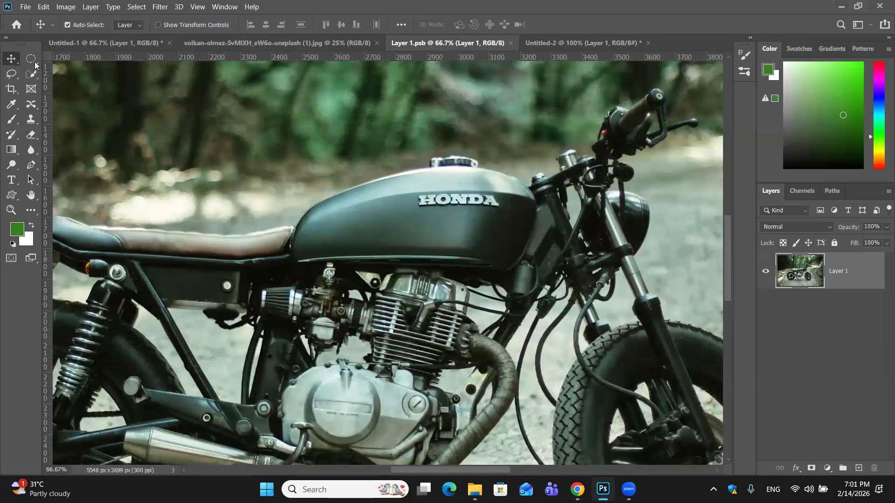
pyautogui.moveTo(30, 58); pyautogui.dragTo(65, 60)
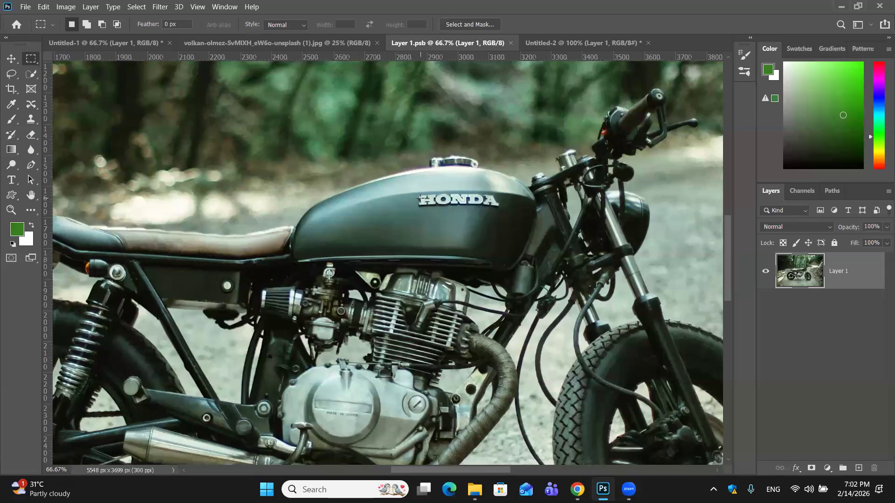
pyautogui.moveTo(418, 194); pyautogui.dragTo(486, 227)
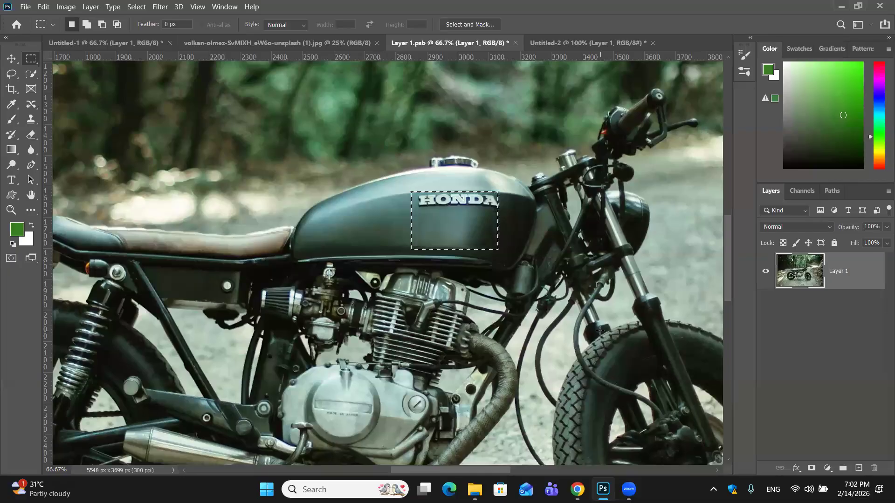
# - Copy the selected tank area to a new layer, view it alone with Layer 1 hidden, and undo both
pyautogui.hotkey('ctrl', 'j')
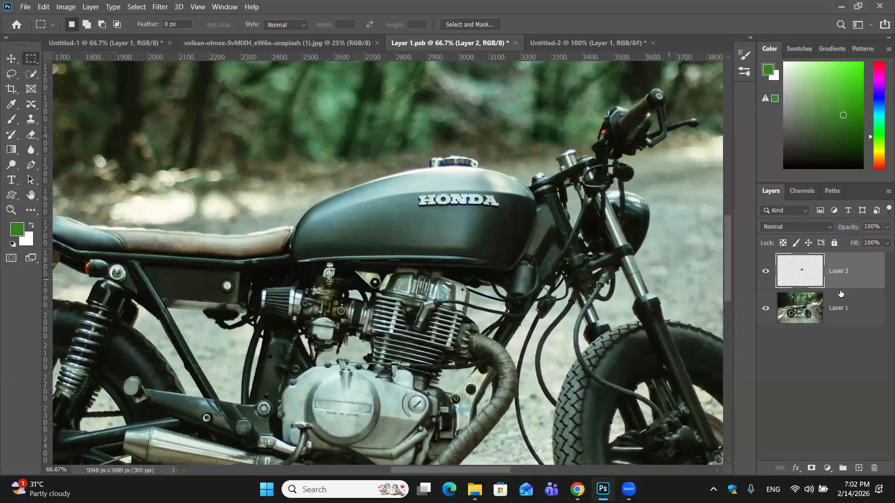
pyautogui.click(764, 309)
pyautogui.click(765, 309)
pyautogui.hotkey('ctrl', 'z')
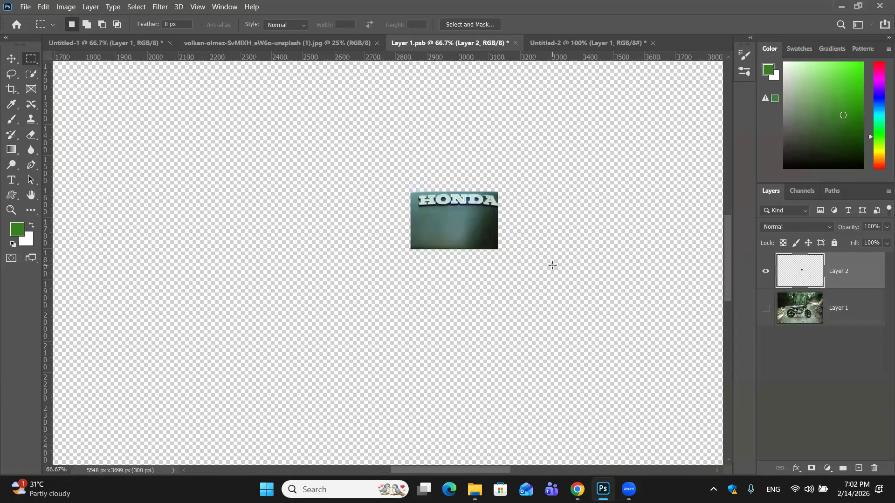
pyautogui.hotkey('ctrl', 'z')
pyautogui.hotkey('ctrl', 'z')
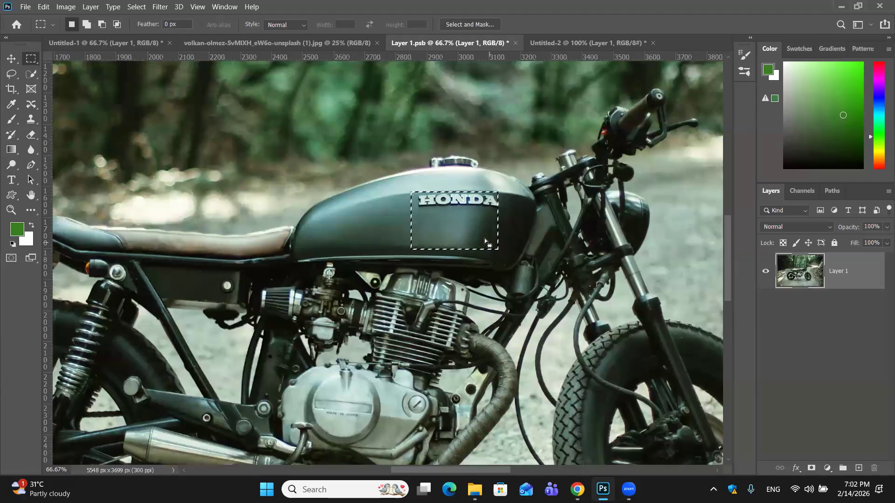
# - Copy the selected HONDA area of the fuel tank to a new layer above Layer 1
pyautogui.moveTo(485, 238); pyautogui.dragTo(488, 238)
pyautogui.hotkey('ctrl', 'j')
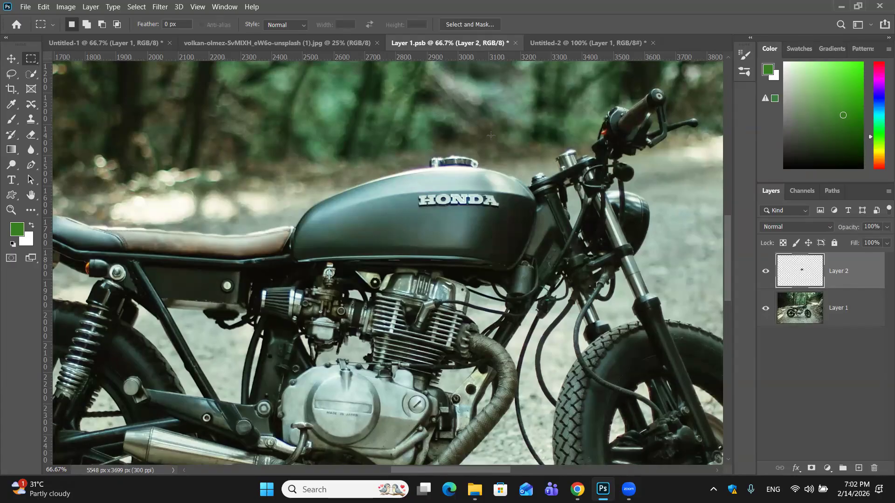
# - Try removing the HONDA lettering on Layer 2 with a Content-Aware fill of a loose rectangular selection, and undo the fill
pyautogui.moveTo(413, 194); pyautogui.dragTo(483, 212)
pyautogui.moveTo(438, 217); pyautogui.dragTo(437, 216)
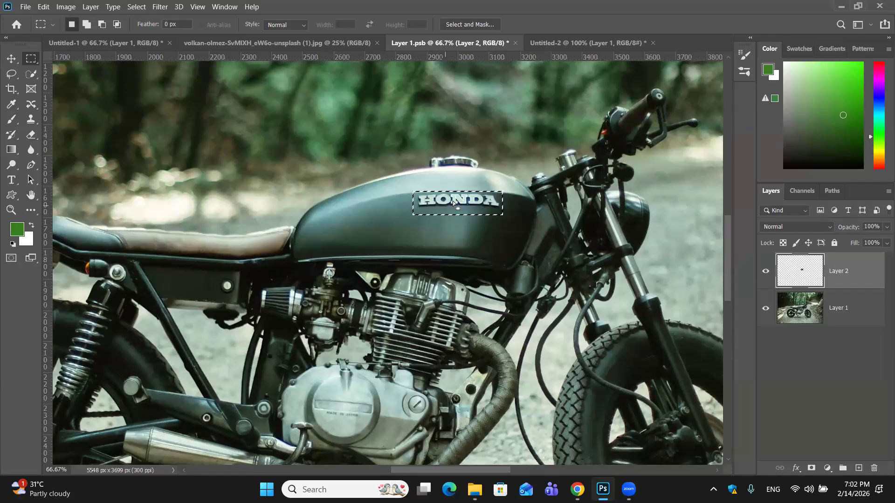
pyautogui.moveTo(454, 214); pyautogui.dragTo(455, 215)
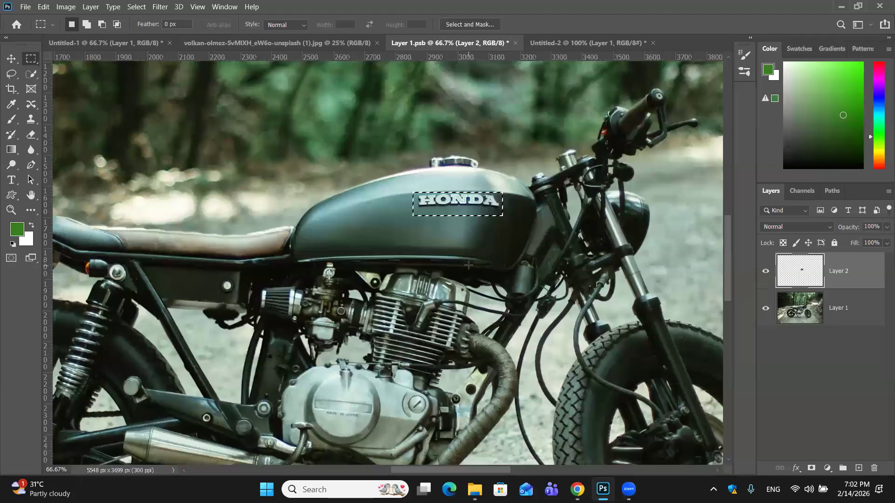
pyautogui.hotkey('shift', 'F5')
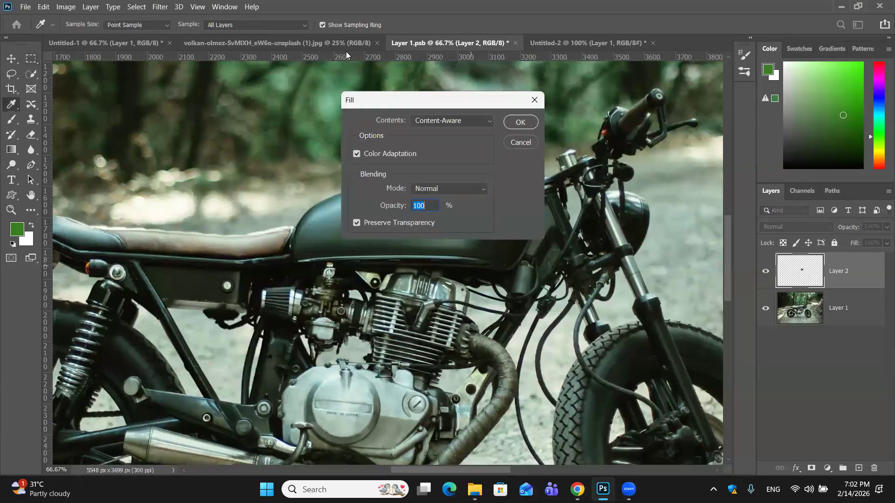
pyautogui.click(518, 122)
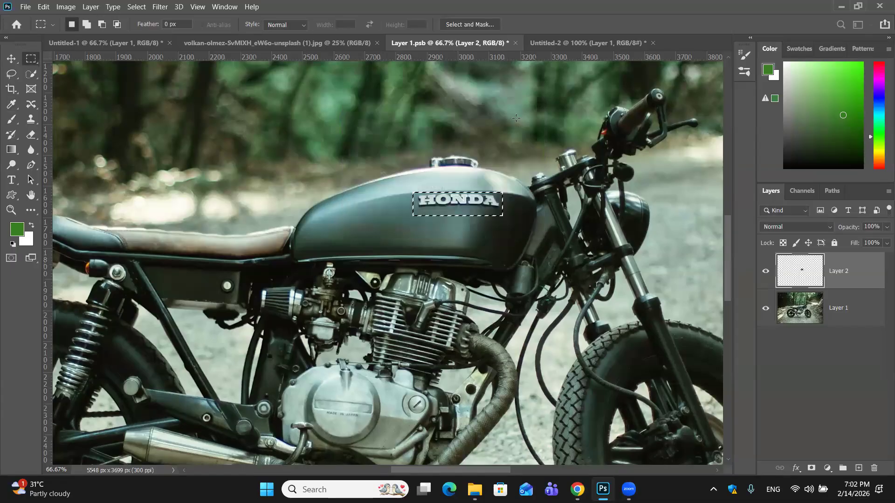
pyautogui.hotkey('ctrl', 'd')
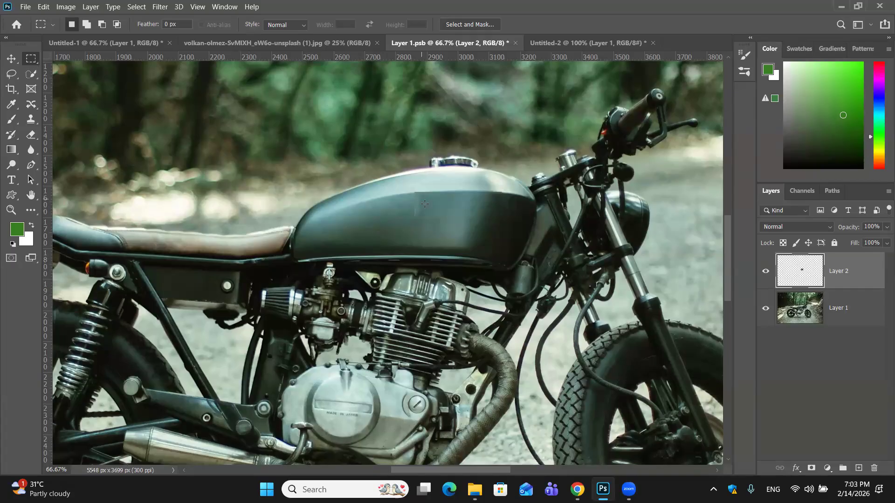
pyautogui.hotkey('ctrl', 'shift', 'd')
pyautogui.hotkey('ctrl', 'z')
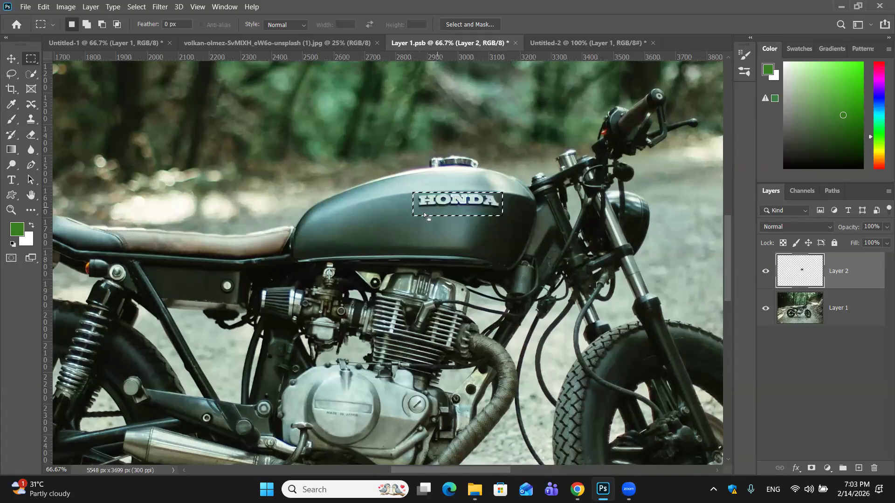
pyautogui.moveTo(424, 214); pyautogui.dragTo(425, 216)
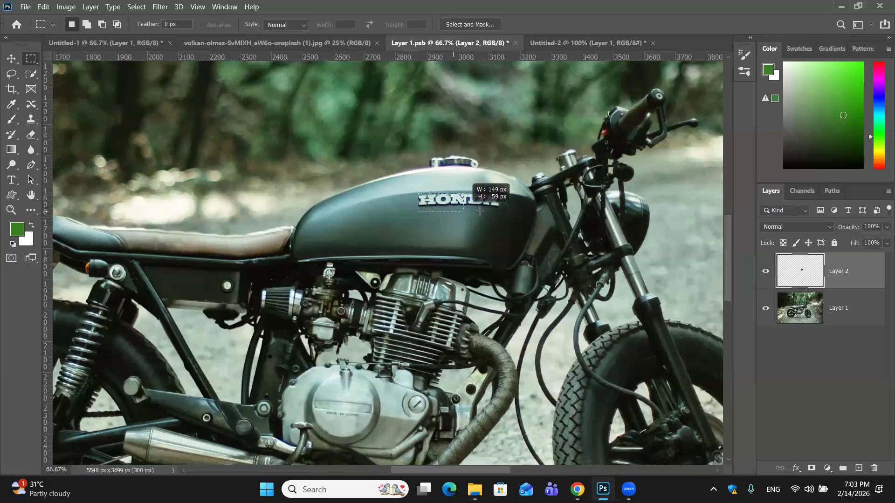
# - Select a tighter rectangle around the HONDA lettering on Layer 2, fill it with Content-Aware at 100% opacity, and deselect
pyautogui.moveTo(501, 211); pyautogui.dragTo(502, 212)
pyautogui.press('Left')
pyautogui.press('Left')
pyautogui.press('Left')
pyautogui.press('Left')
pyautogui.press('Left')
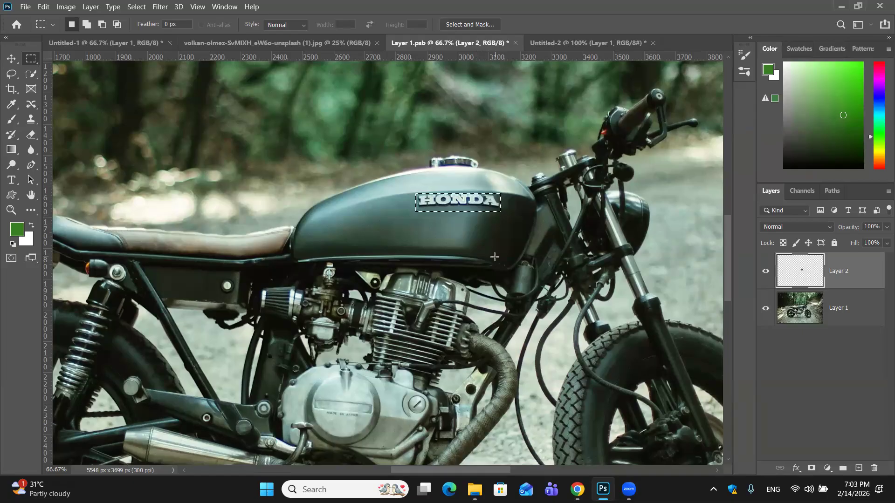
pyautogui.press('shift')
pyautogui.hotkey('shift', 'F5')
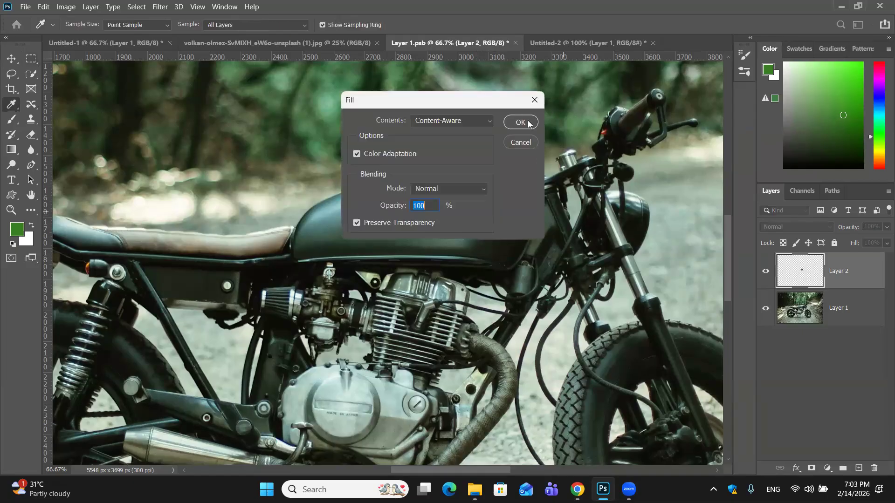
pyautogui.click(513, 123)
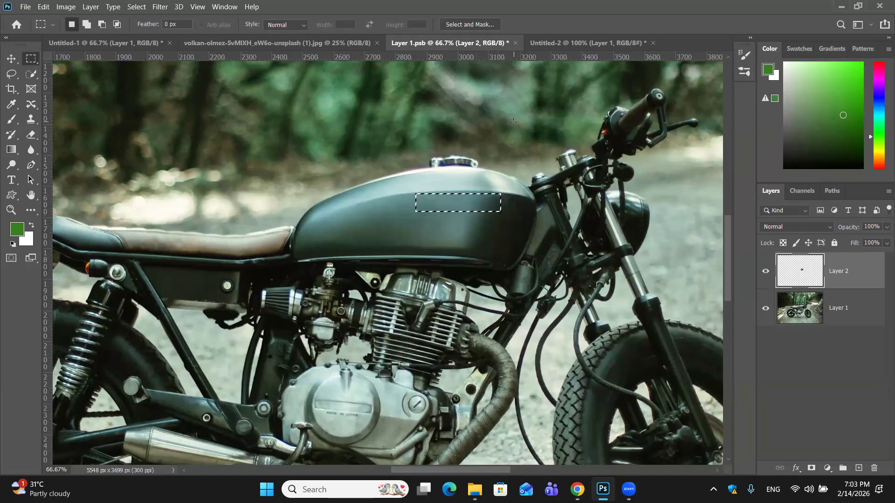
pyautogui.hotkey('ctrl', 'd')
# - Copy a rectangular selection of the blue SUZUKI wordmark from Untitled-2 and paste it into Layer 1.psb
pyautogui.click(571, 43)
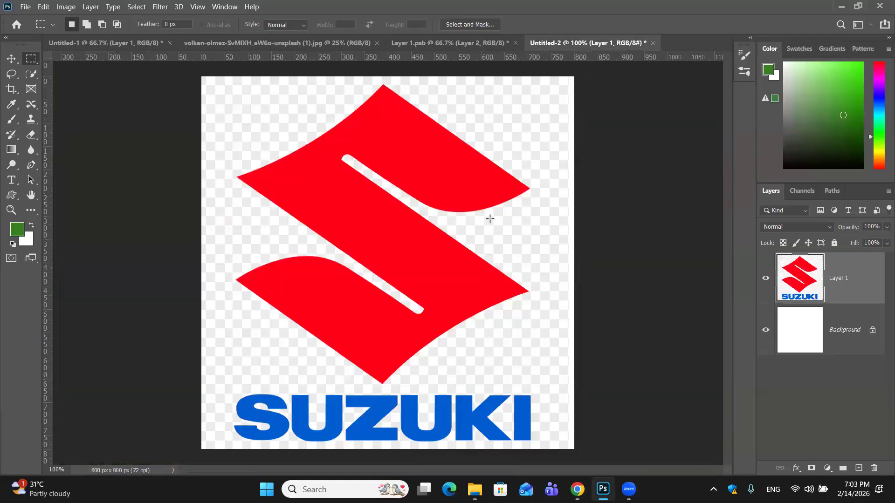
pyautogui.moveTo(235, 390); pyautogui.dragTo(546, 448)
pyautogui.moveTo(484, 424)
pyautogui.mouseDown()
pyautogui.moveTo(457, 414)
pyautogui.moveTo(480, 415)
pyautogui.moveTo(472, 419)
pyautogui.mouseUp()
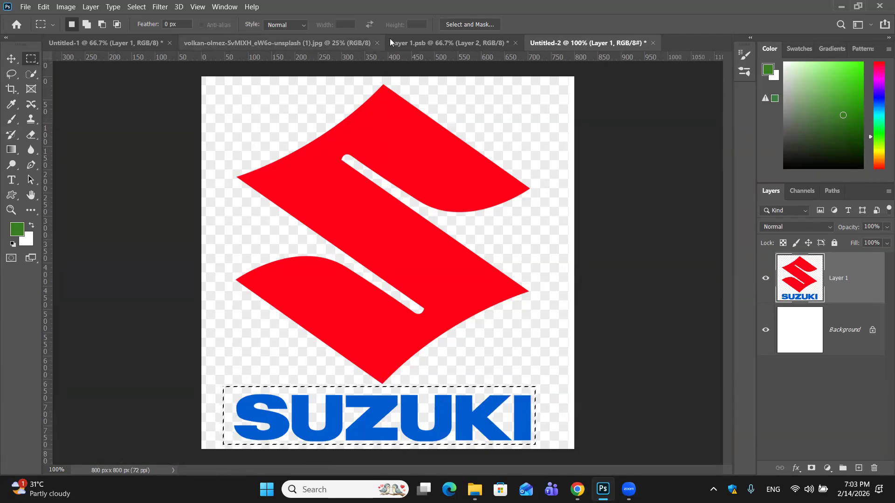
pyautogui.click(424, 44)
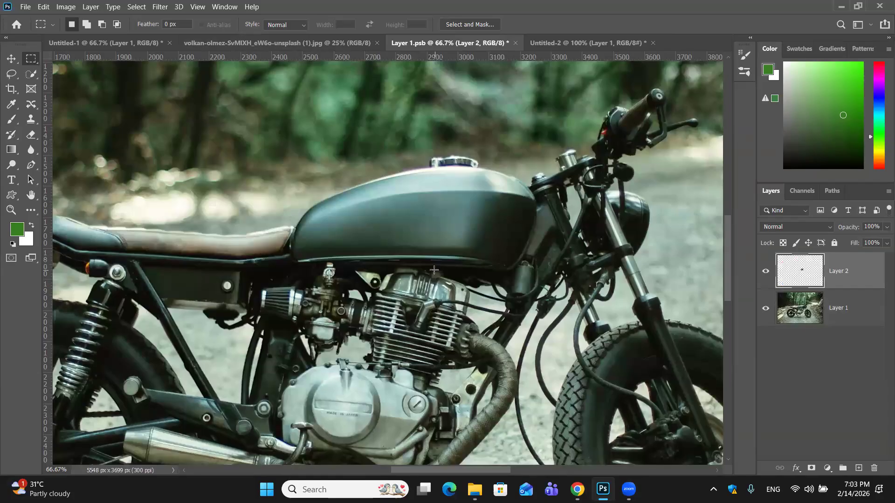
pyautogui.hotkey('ctrl', 'v')
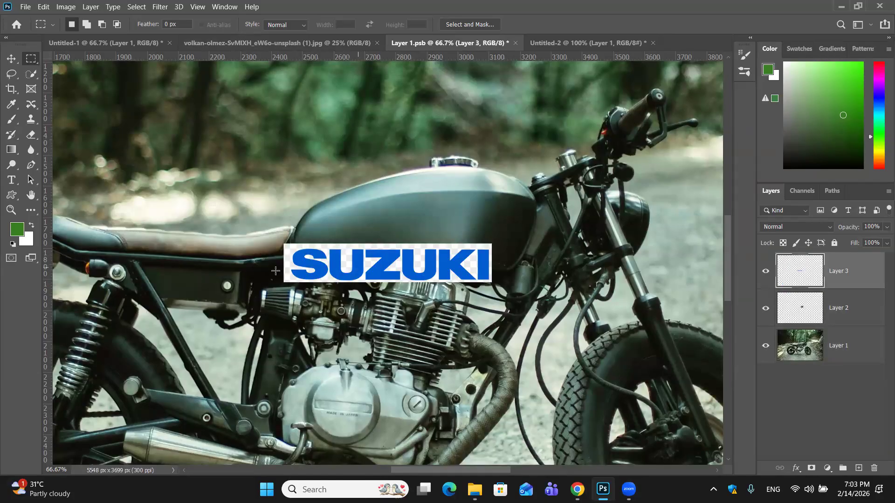
# - Try selecting the checkered background around the pasted SUZUKI wordmark with the Magic Wand tool
pyautogui.click(12, 74)
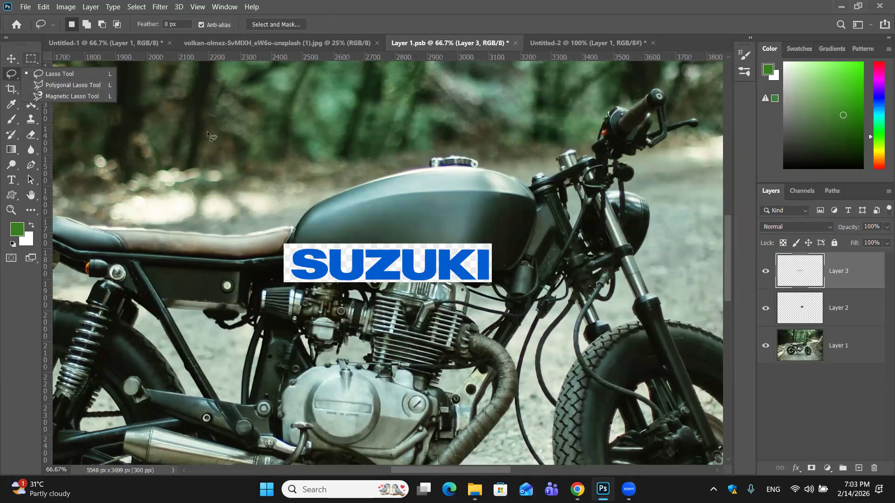
pyautogui.click(233, 138)
pyautogui.click(32, 73)
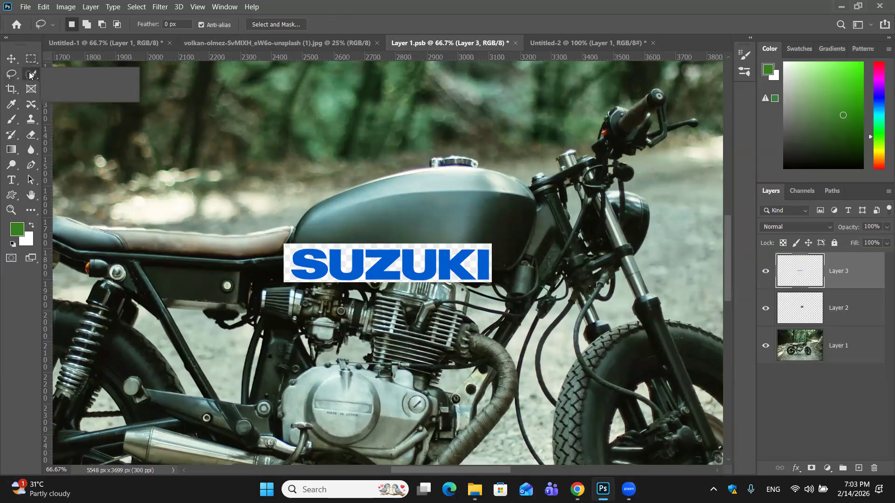
pyautogui.click(66, 96)
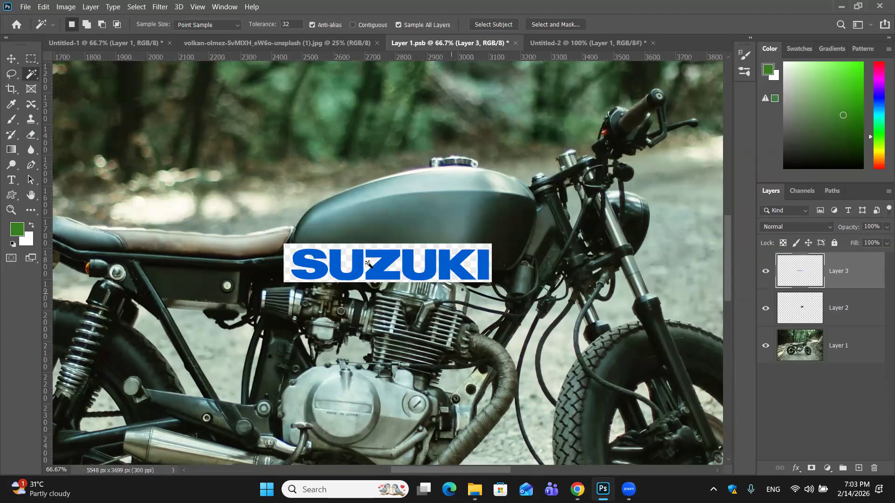
pyautogui.click(330, 247)
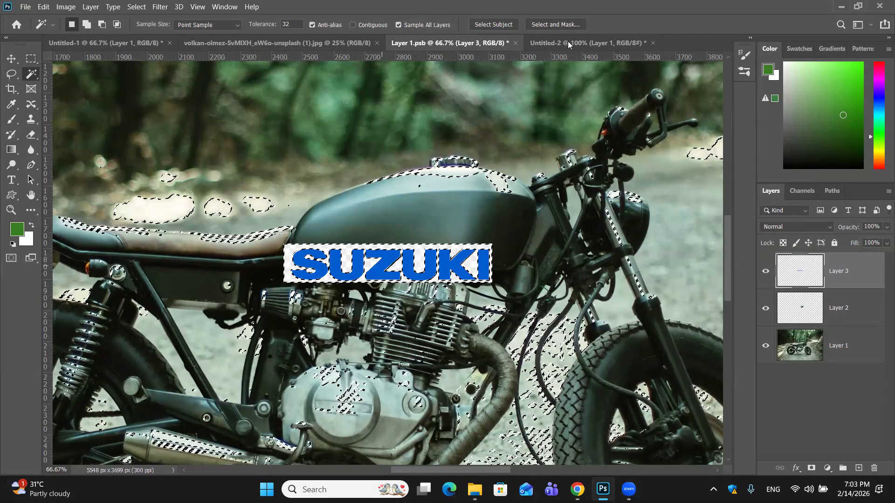
# - In Untitled-2, select the checkered background around the Suzuki logo with the Magic Wand, delete it, and deselect
pyautogui.click(587, 42)
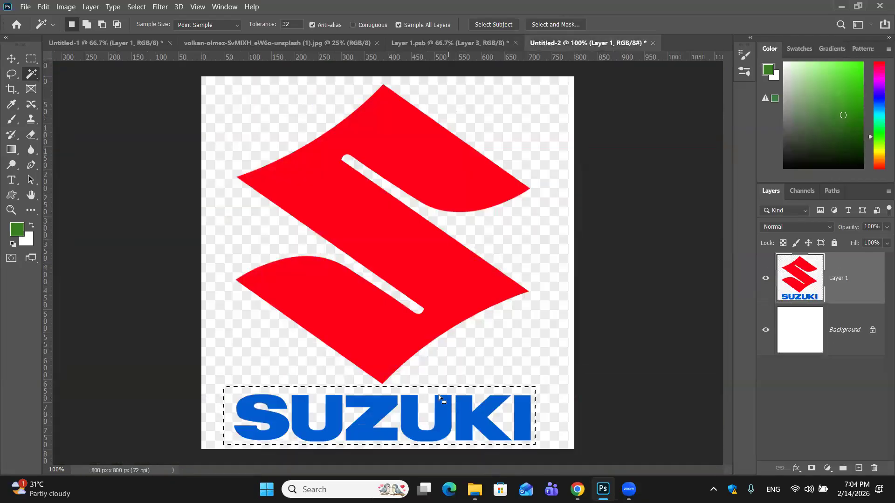
pyautogui.hotkey('ctrl', 'd')
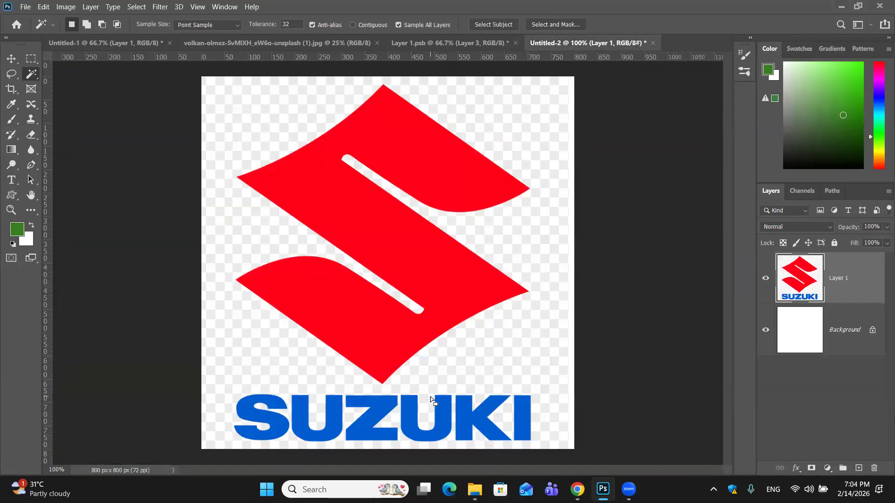
pyautogui.click(431, 400)
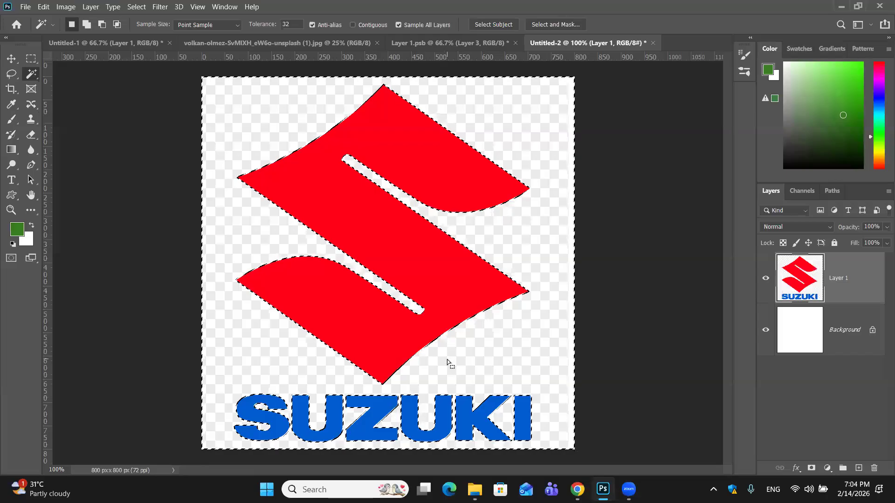
pyautogui.press('Delete')
pyautogui.hotkey('ctrl', 'd')
# - Replace the checkered wordmark layer in Layer 1.psb with only the blue SUZUKI letters, selected by Magic Wand and copied from Untitled-2
pyautogui.click(398, 410)
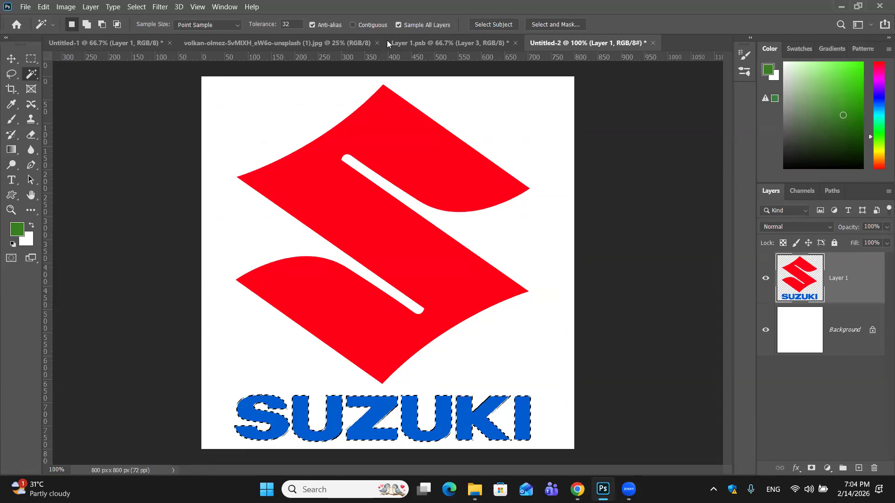
pyautogui.click(447, 43)
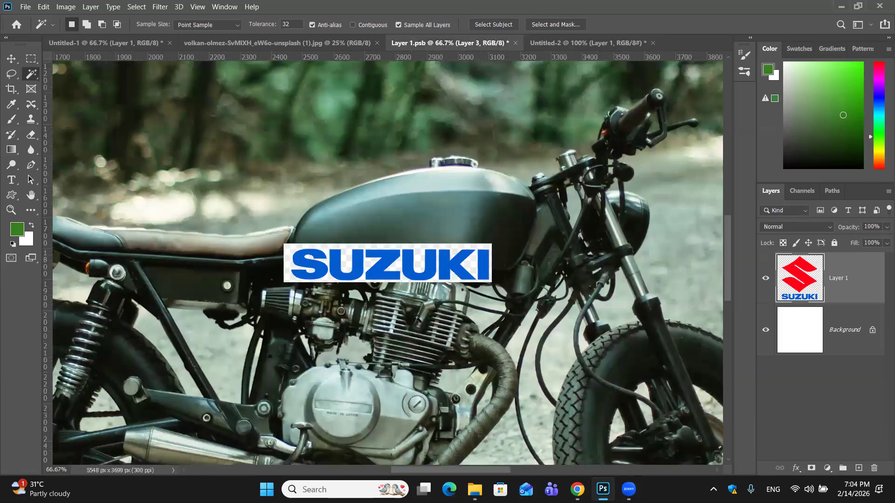
pyautogui.moveTo(855, 269); pyautogui.dragTo(875, 468)
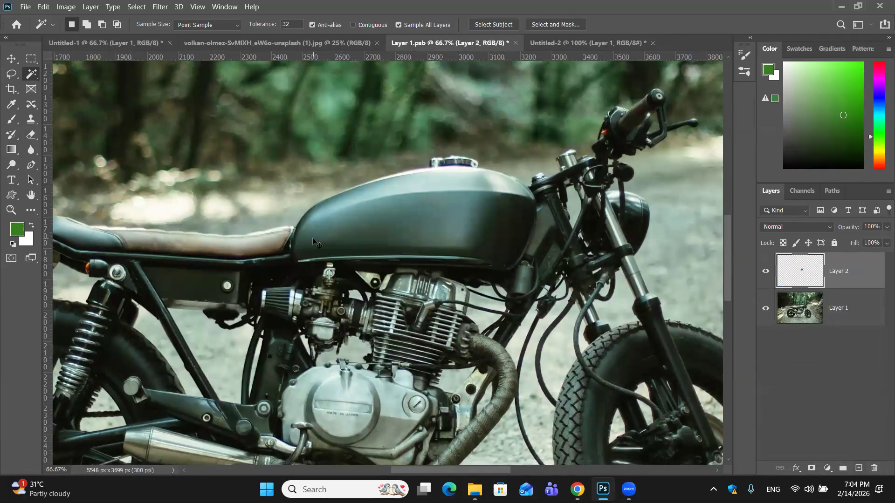
pyautogui.hotkey('ctrl', 'z')
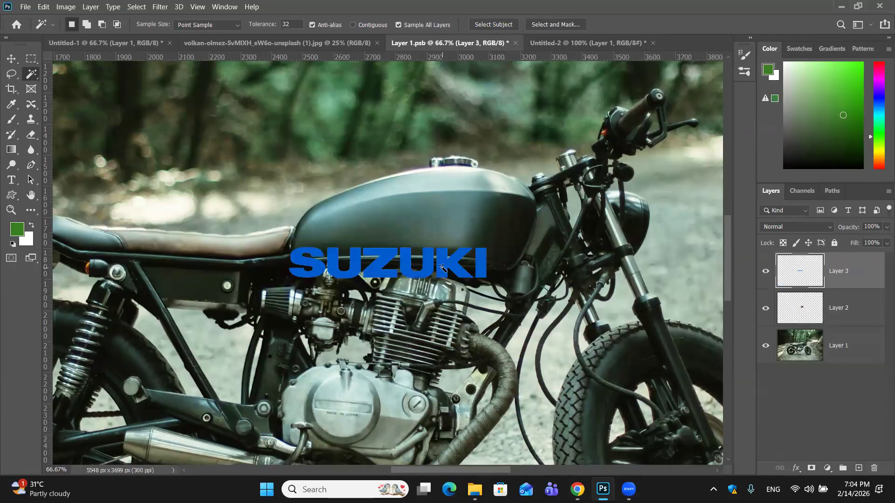
pyautogui.click(11, 58)
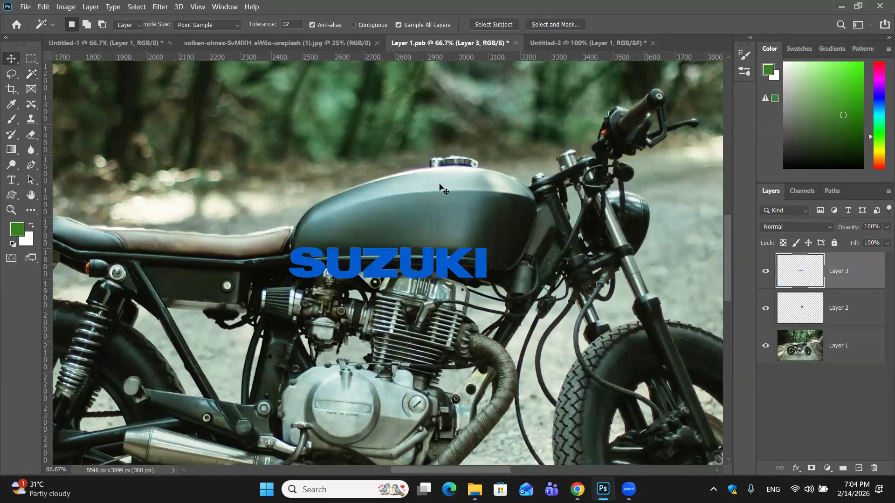
# - Move the blue SUZUKI wordmark onto the motorcycle's fuel tank and convert Layer 3 to a smart object
pyautogui.moveTo(371, 268); pyautogui.dragTo(387, 236)
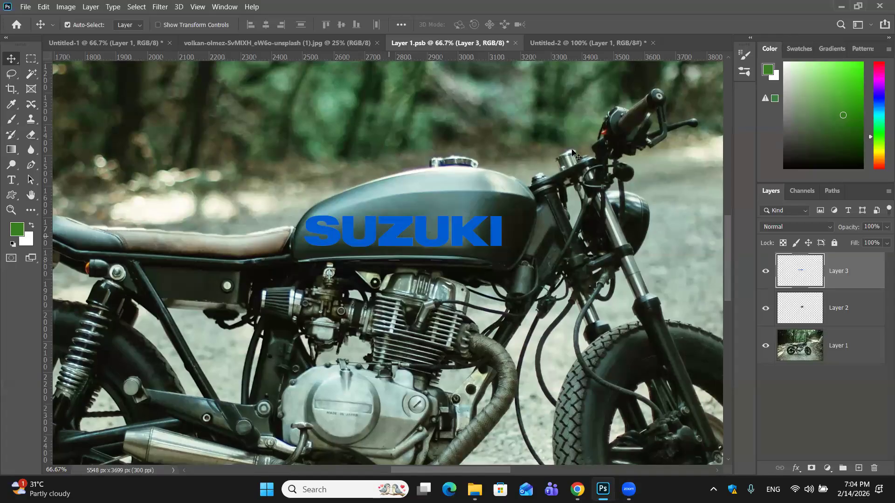
pyautogui.rightClick(798, 268)
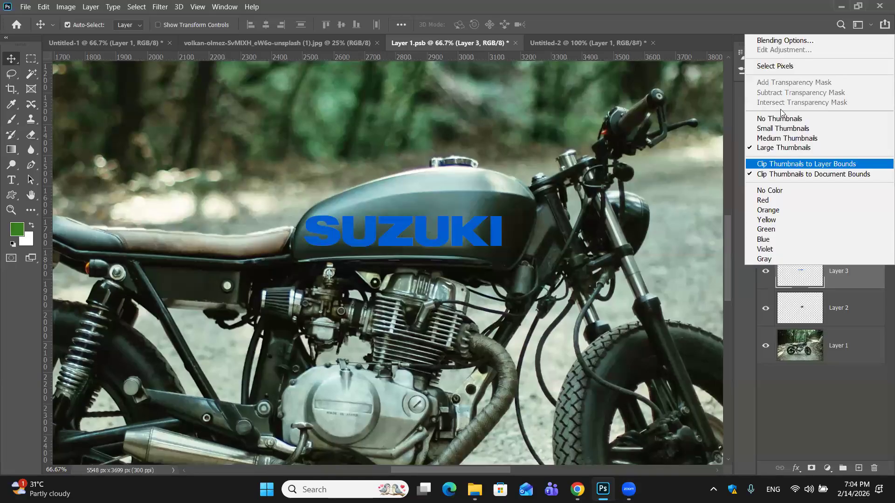
pyautogui.click(842, 276)
pyautogui.rightClick(842, 276)
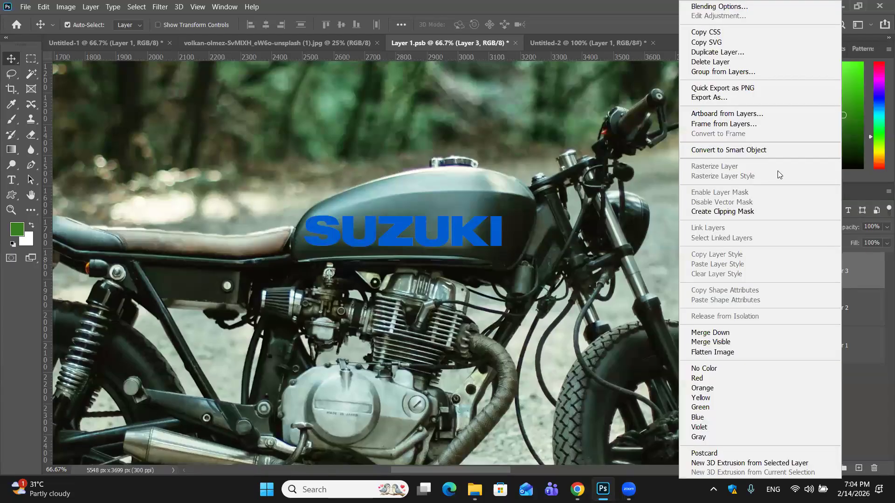
pyautogui.click(669, 257)
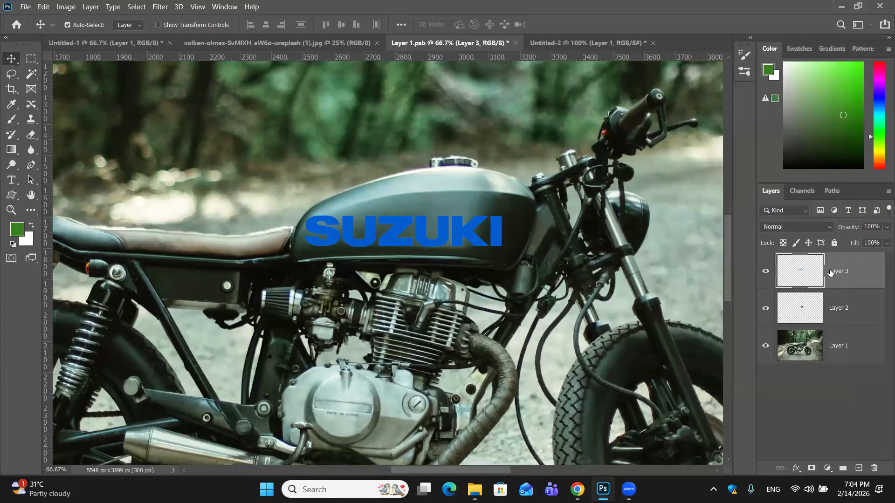
pyautogui.rightClick(795, 275)
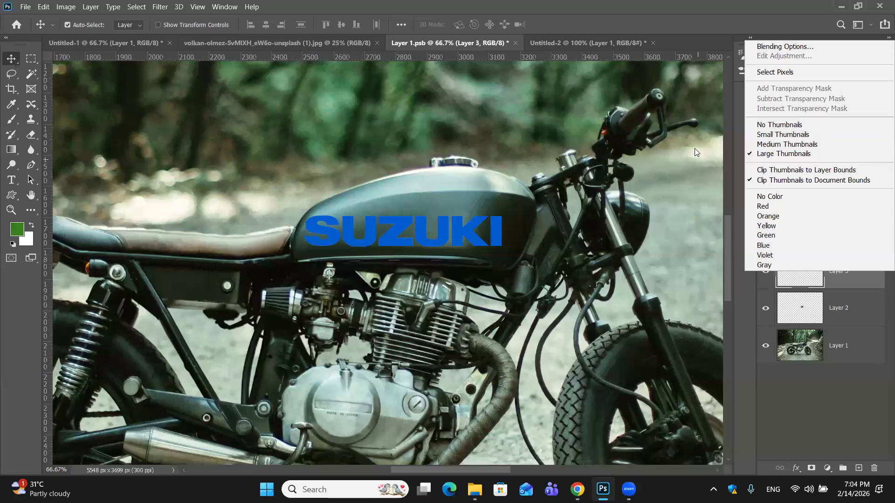
pyautogui.click(834, 289)
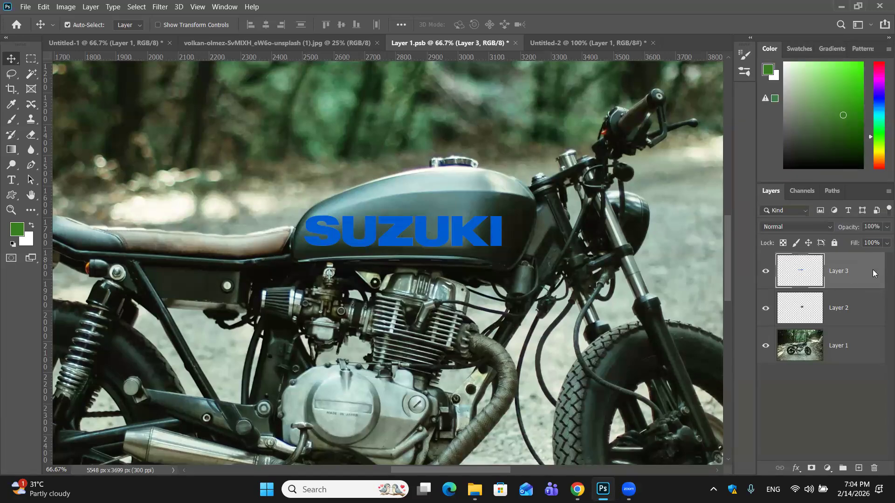
pyautogui.rightClick(872, 269)
pyautogui.click(762, 148)
# - Reset the foreground and background colors to black and white, and undo Layer 3's smart object conversion
pyautogui.click(13, 245)
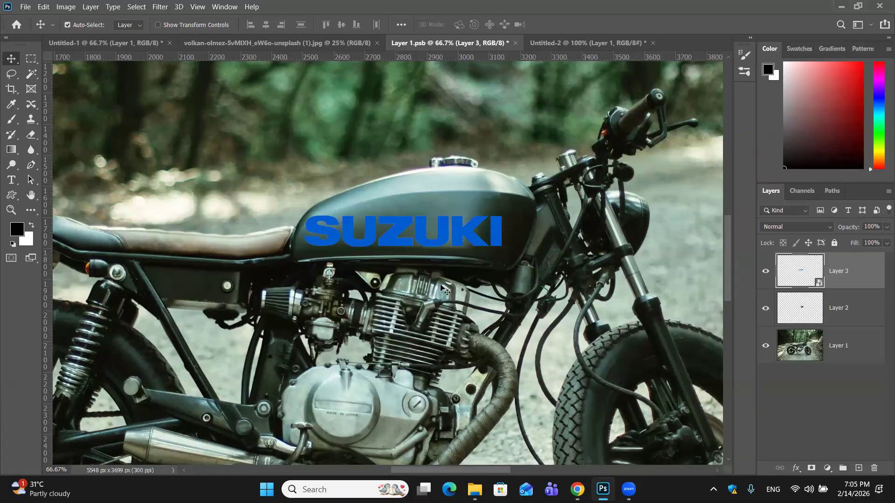
pyautogui.moveTo(469, 244); pyautogui.dragTo(473, 231)
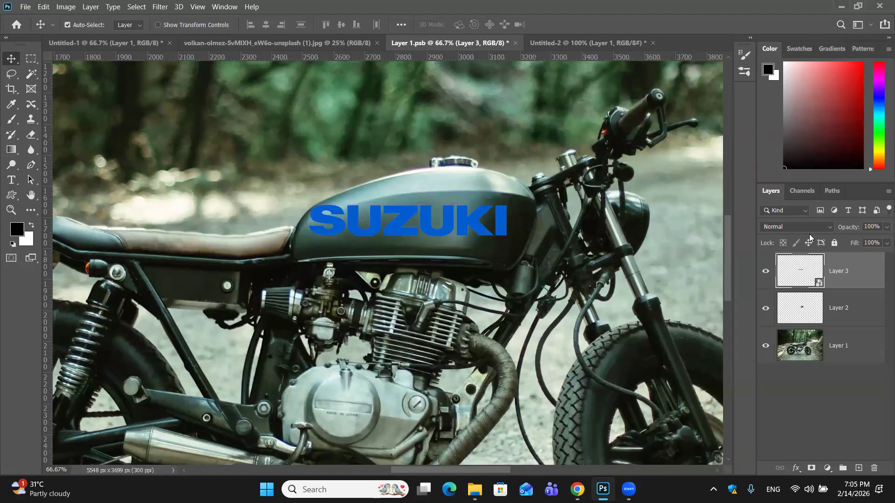
pyautogui.press('ctrl')
pyautogui.hotkey('ctrl', 'z')
pyautogui.hotkey('ctrl', 'z')
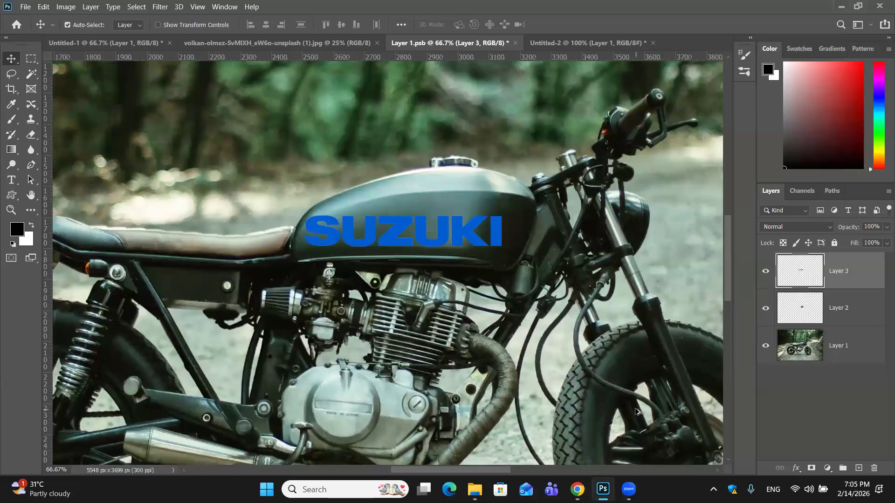
# - Fill only the SUZUKI letters with the white background color and convert Layer 3 to a smart object
pyautogui.hotkey('alt', 'BackSpace')
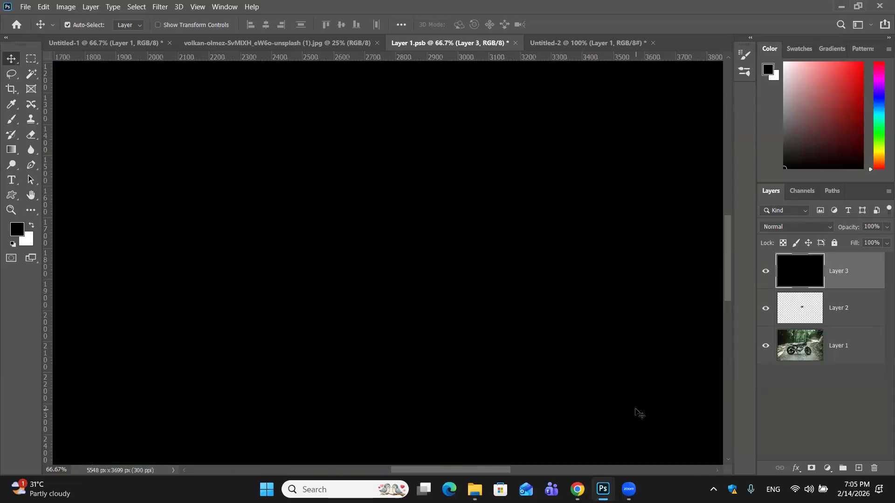
pyautogui.hotkey('ctrl', 'z')
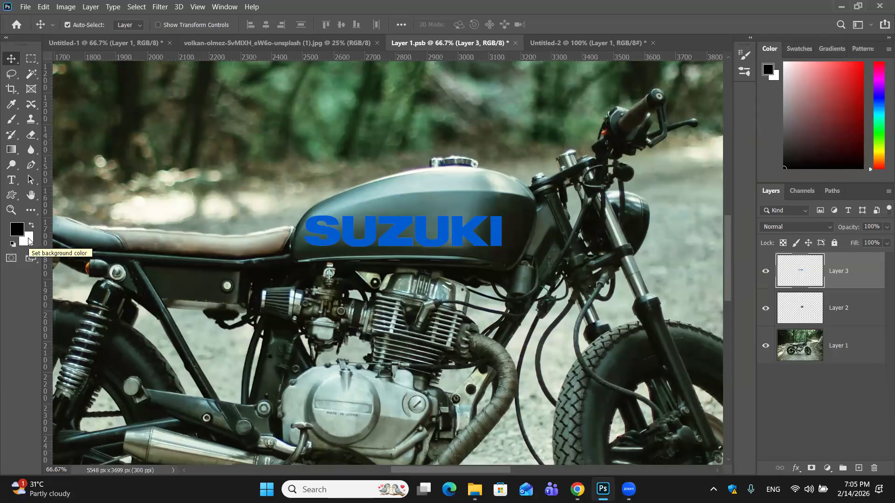
pyautogui.press('ctrl')
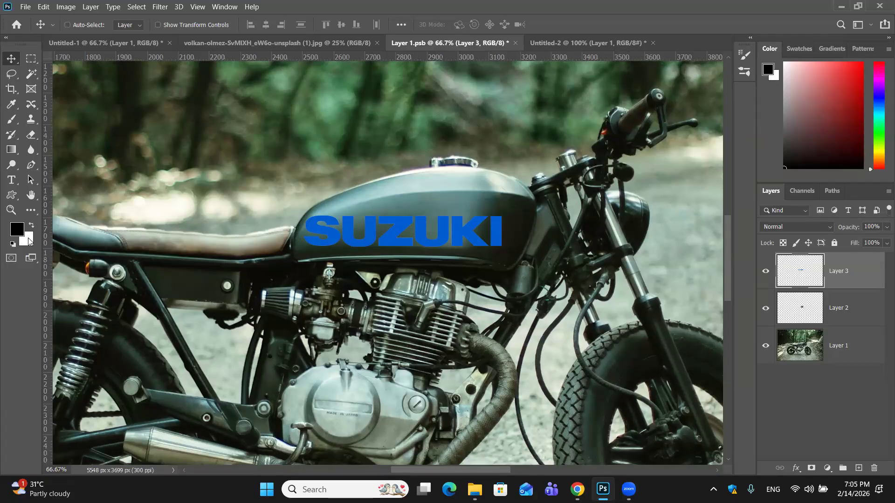
pyautogui.hotkey('ctrl', 'shift', 'BackSpace')
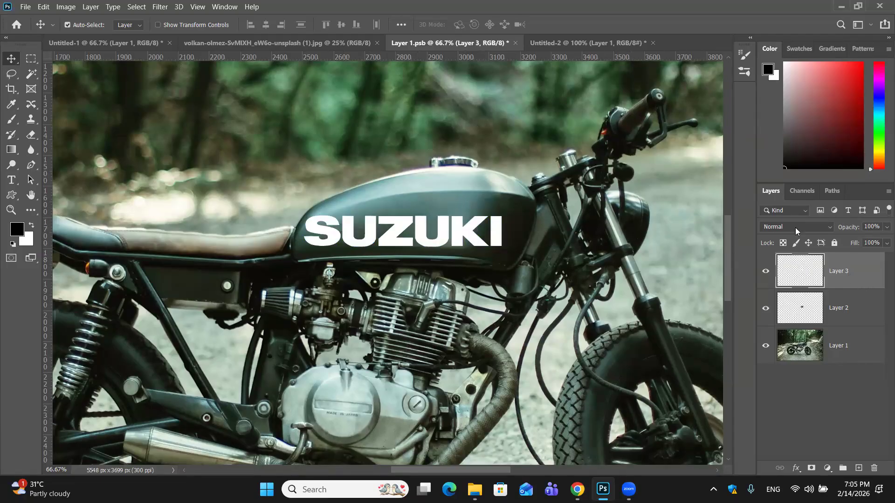
pyautogui.rightClick(850, 279)
pyautogui.click(767, 149)
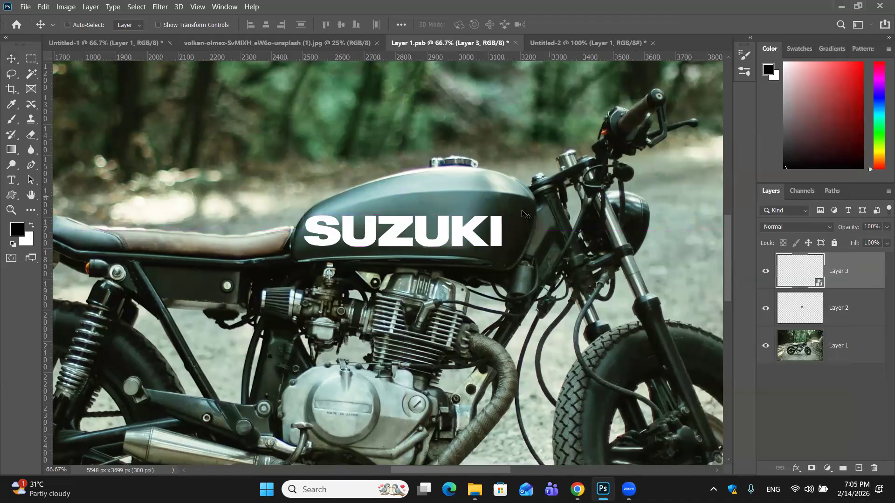
# - Scale the SUZUKI wordmark to 30.88% at the front of the tank and switch the transform to Warp
pyautogui.hotkey('ctrl', 't')
pyautogui.moveTo(303, 246); pyautogui.dragTo(440, 227)
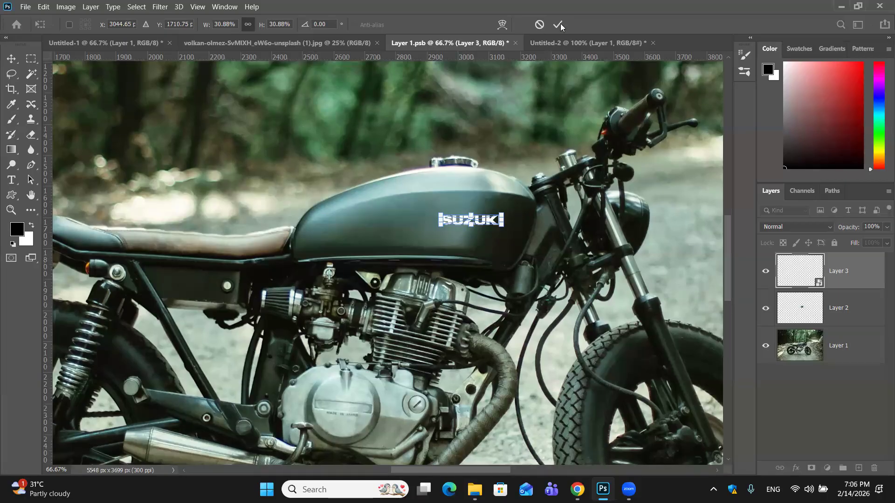
pyautogui.rightClick(481, 223)
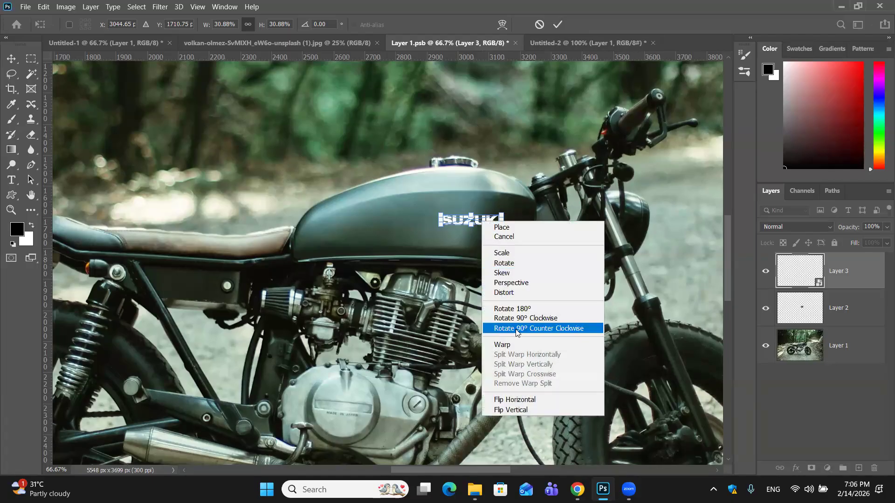
pyautogui.click(516, 345)
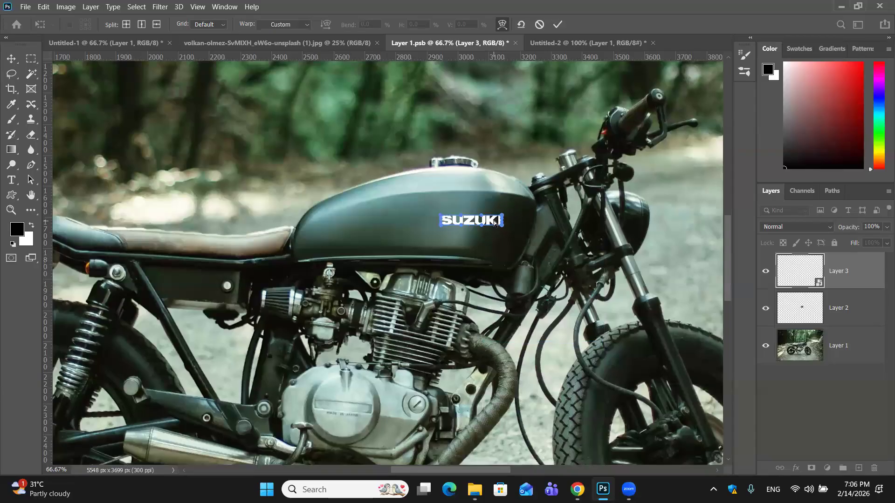
pyautogui.hotkey('ctrl', '+')
pyautogui.hotkey('ctrl', '+')
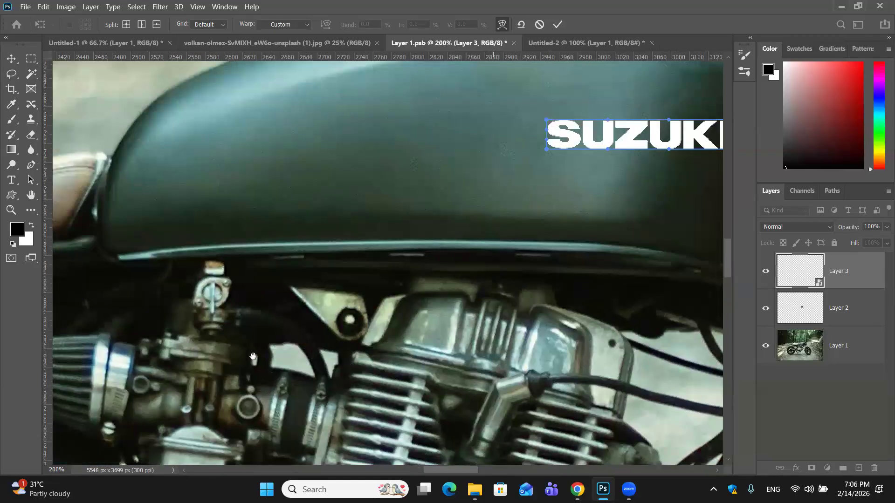
pyautogui.hotkey('ctrl', '+')
pyautogui.moveTo(716, 275); pyautogui.dragTo(522, 410)
# - Nudge the SUZUKI wordmark up the tank to just below the highlight's lower edge
pyautogui.moveTo(562, 290); pyautogui.dragTo(515, 229)
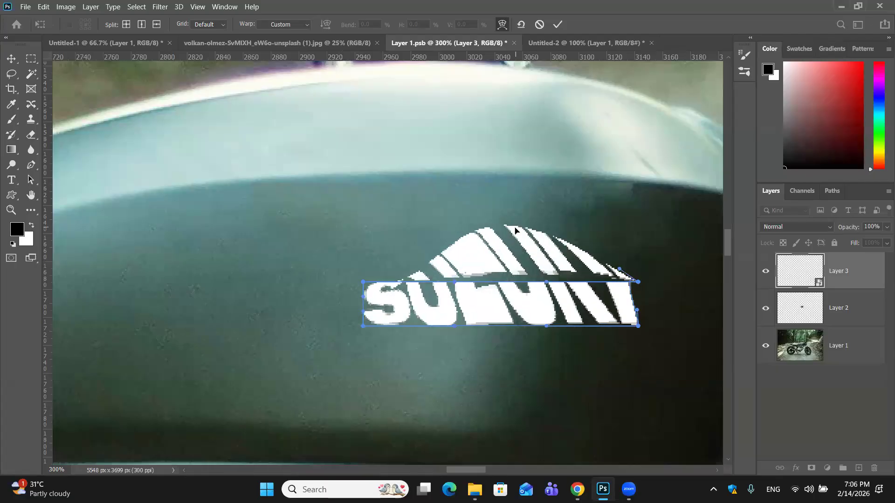
pyautogui.hotkey('ctrl', 'z')
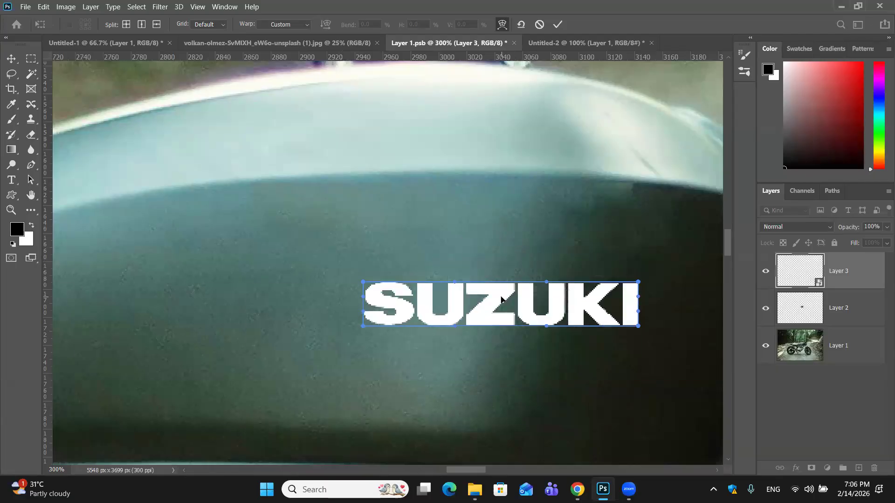
pyautogui.press('Up')
pyautogui.press('Up')
pyautogui.press('Up')
pyautogui.press('Up')
pyautogui.press('Up')
pyautogui.press('Up')
pyautogui.press('Up')
pyautogui.press('Up')
pyautogui.press('Up')
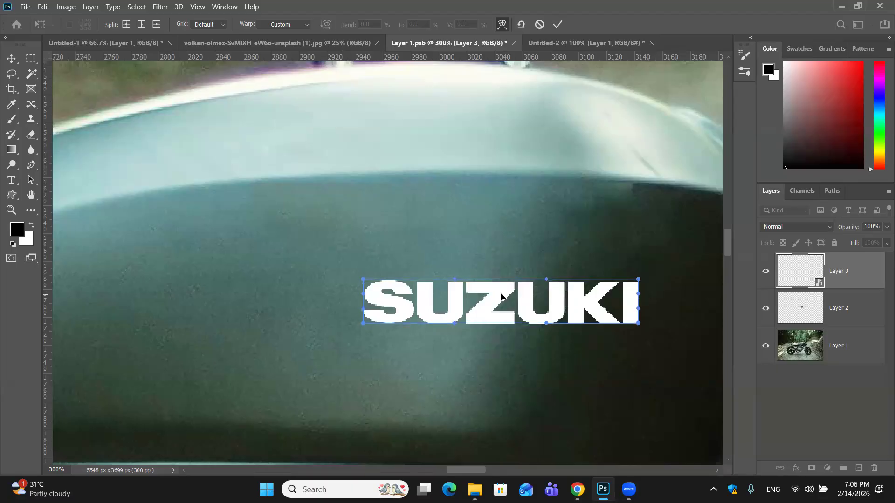
pyautogui.press('Up')
pyautogui.press('Up')
pyautogui.press('Up')
pyautogui.press('Up')
pyautogui.press('Up')
pyautogui.press('Up')
pyautogui.press('Up')
pyautogui.press('Up')
pyautogui.press('Up')
pyautogui.press('Up')
pyautogui.press('Up')
pyautogui.press('Up')
pyautogui.press('Up')
pyautogui.press('Up')
pyautogui.press('Up')
pyautogui.press('Up')
pyautogui.press('Up')
pyautogui.press('Up')
pyautogui.press('Up')
pyautogui.press('Up')
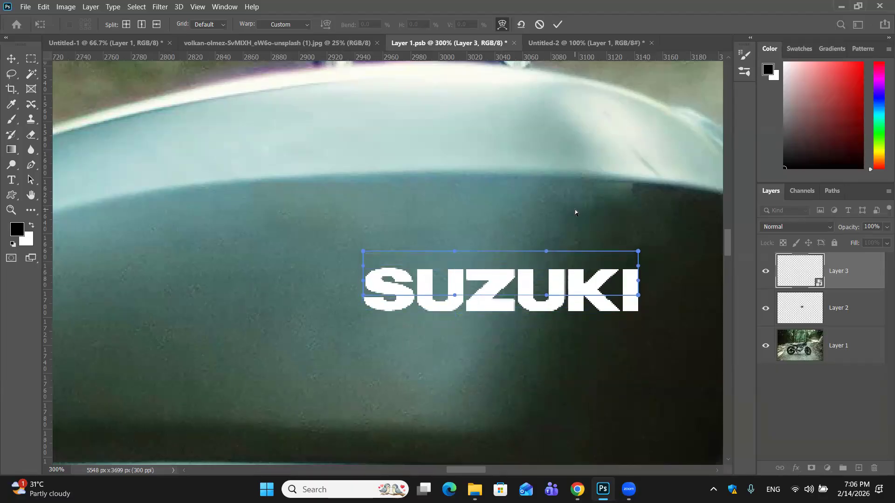
pyautogui.press('Up')
pyautogui.press('Up')
pyautogui.press('Up')
pyautogui.press('Up')
pyautogui.press('Up')
pyautogui.press('Up')
pyautogui.press('Up')
pyautogui.press('Up')
pyautogui.press('Up')
pyautogui.press('Up')
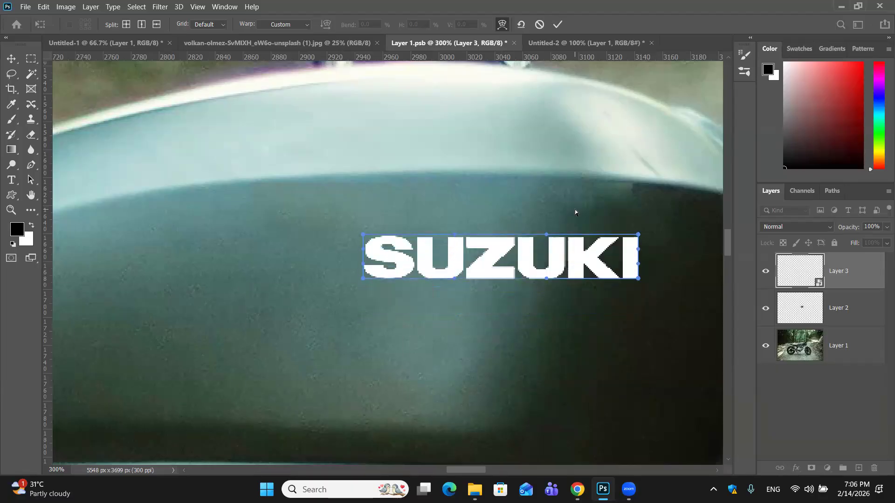
pyautogui.press('Up')
pyautogui.press('Up')
pyautogui.press('Up')
pyautogui.press('Up')
pyautogui.press('Up')
pyautogui.press('Up')
pyautogui.press('Up')
pyautogui.press('Up')
pyautogui.press('Up')
pyautogui.press('Up')
pyautogui.press('Up')
pyautogui.press('Up')
pyautogui.press('Up')
pyautogui.press('Up')
pyautogui.press('Up')
pyautogui.press('Up')
pyautogui.press('Up')
pyautogui.press('Up')
pyautogui.press('Up')
pyautogui.press('Up')
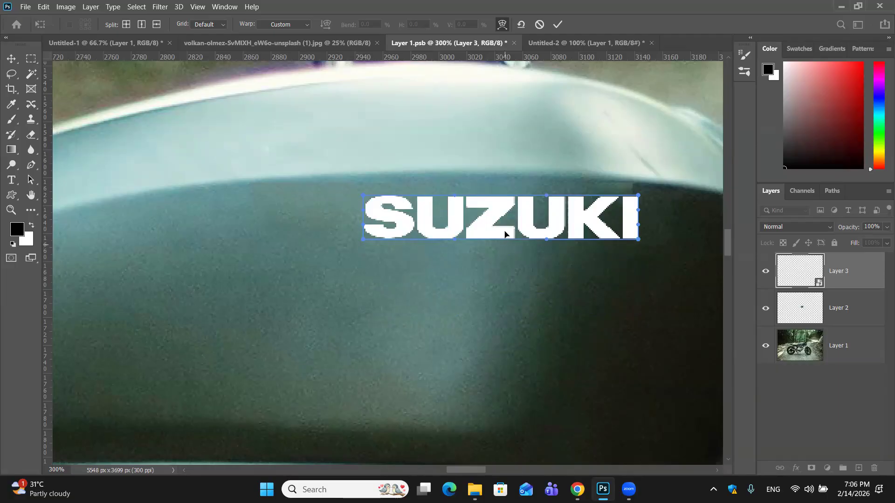
# - Warp the SUZUKI wordmark into a slight upward arch along the tank's highlight line and apply the transform
pyautogui.moveTo(505, 241); pyautogui.dragTo(507, 233)
pyautogui.moveTo(503, 196); pyautogui.dragTo(503, 188)
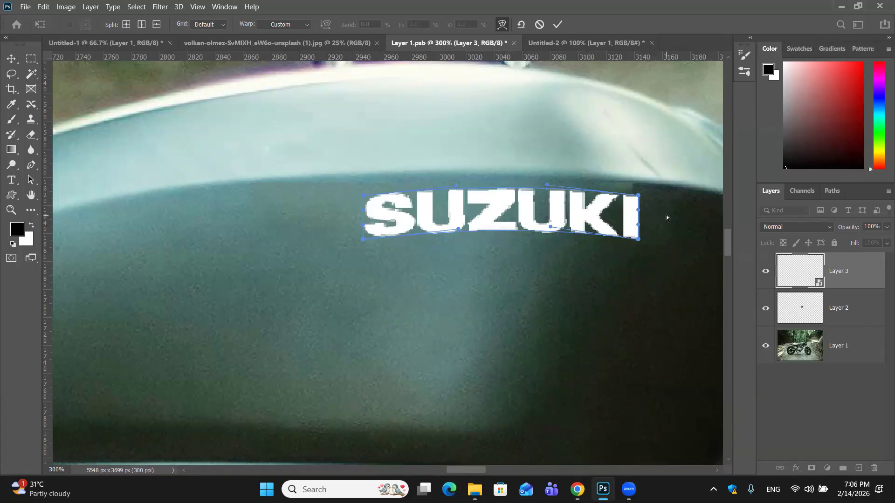
pyautogui.press('Up')
pyautogui.press('Up')
pyautogui.press('Up')
pyautogui.press('Up')
pyautogui.press('Up')
pyautogui.press('Up')
pyautogui.press('Up')
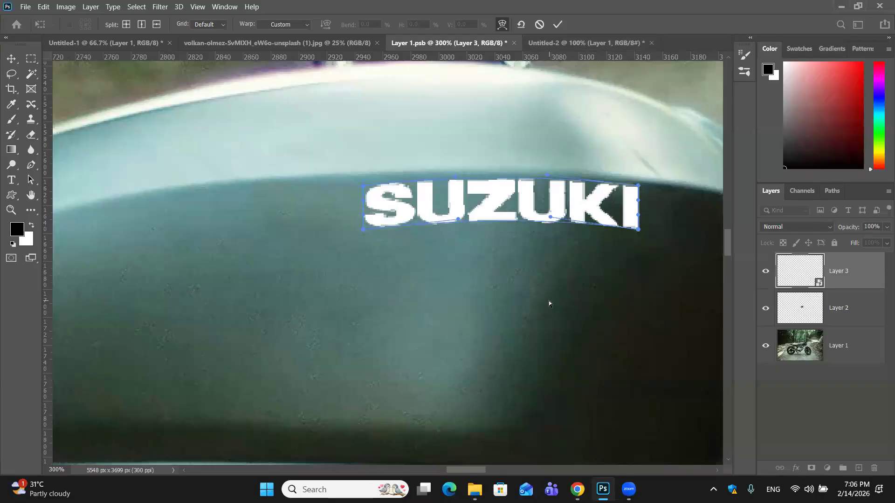
pyautogui.click(557, 25)
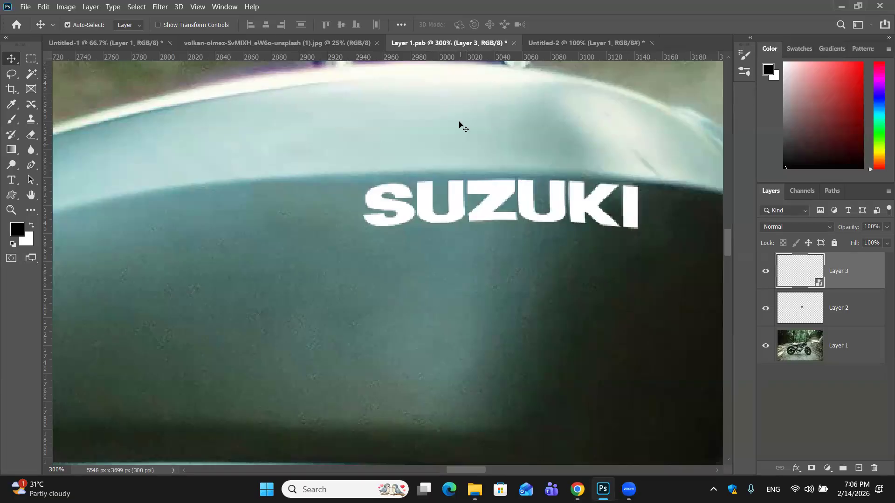
# - Add a new empty layer above the SUZUKI wordmark and choose the Brush tool
pyautogui.hotkey('ctrl', '-')
pyautogui.hotkey('ctrl', '-')
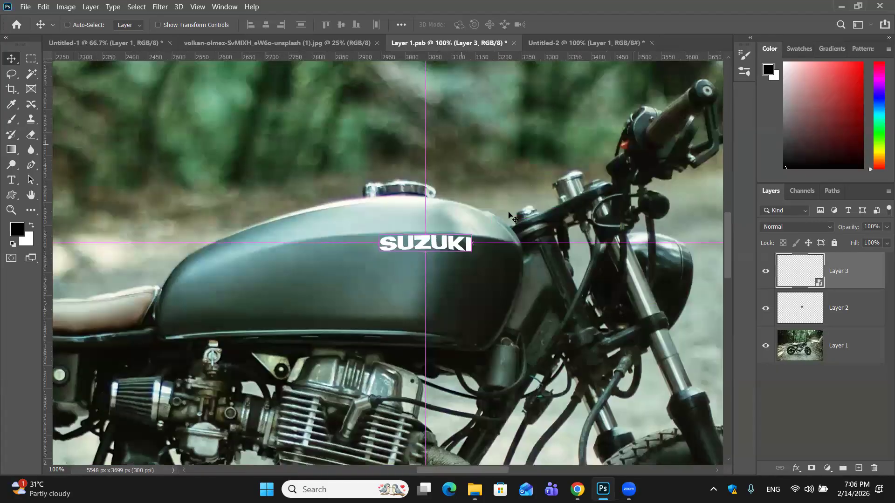
pyautogui.hotkey('ctrl', '-')
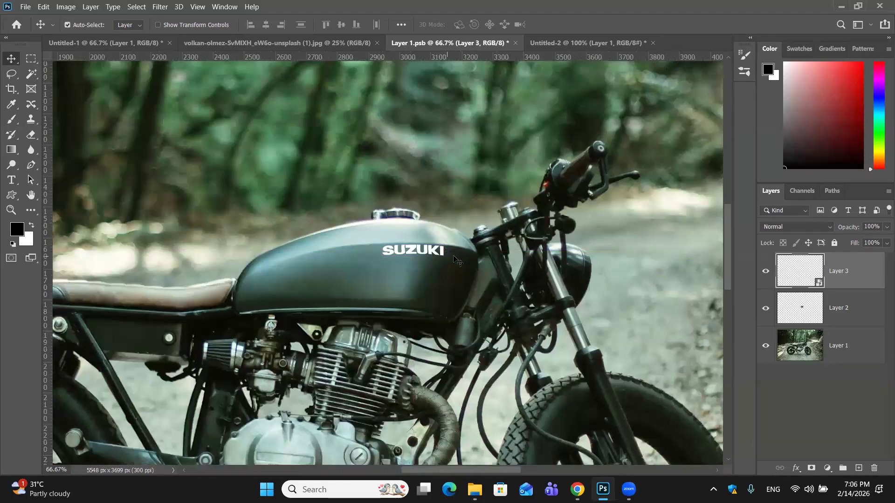
pyautogui.hotkey('ctrl', '+')
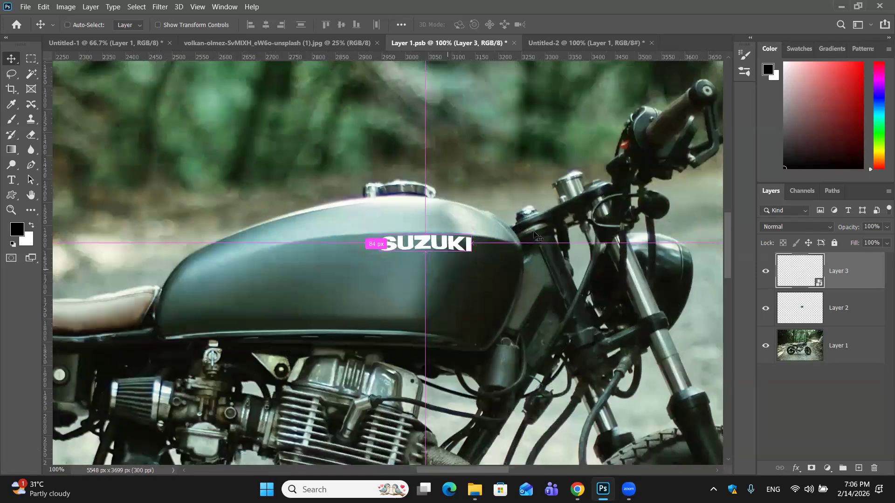
pyautogui.hotkey('ctrl', '+')
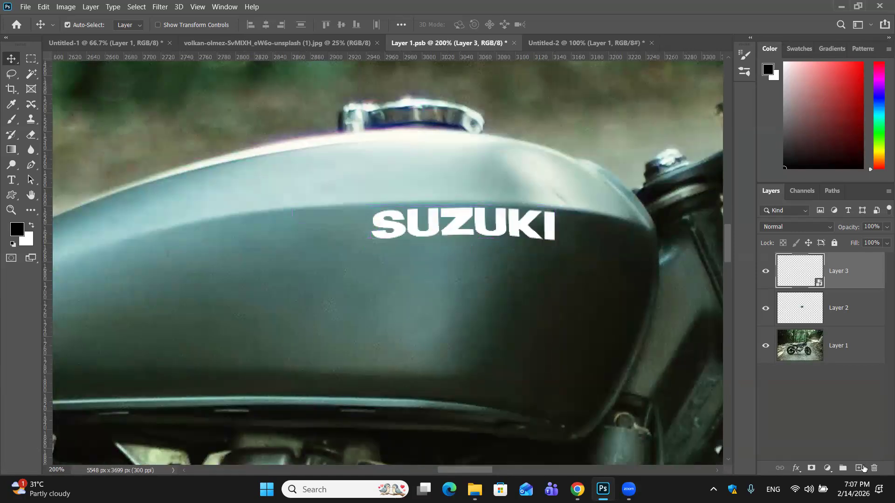
pyautogui.click(862, 468)
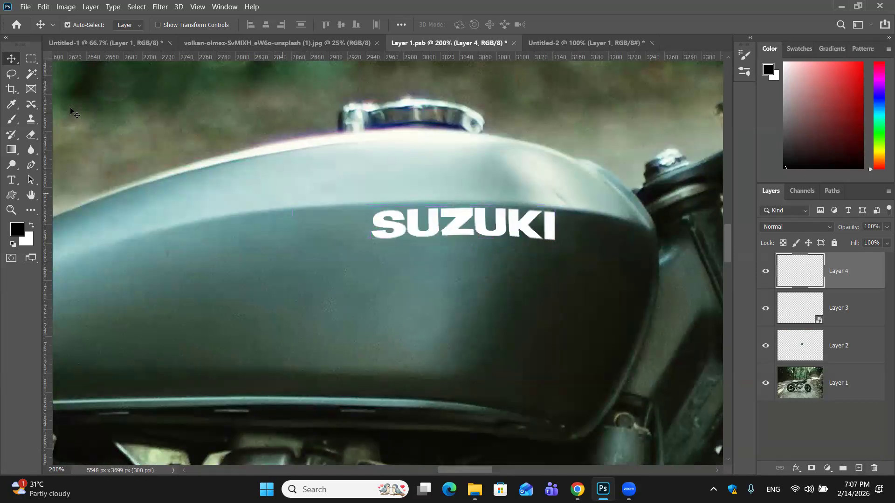
pyautogui.click(11, 119)
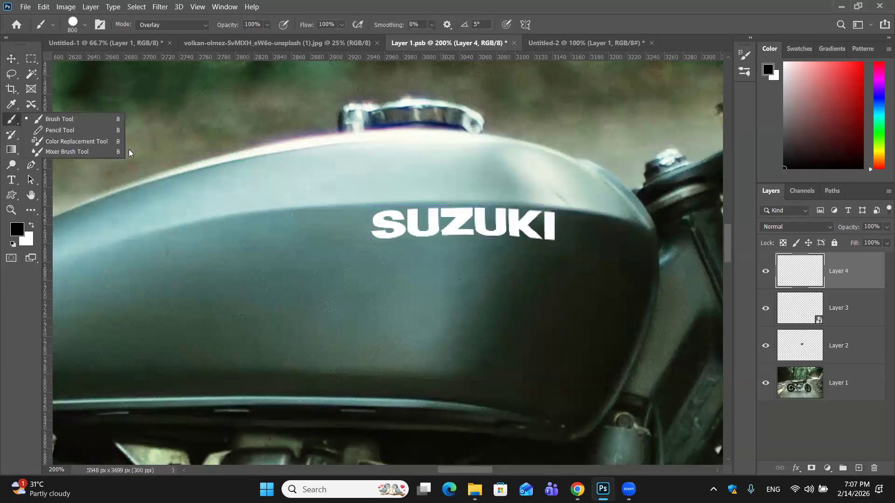
pyautogui.click(106, 119)
# - Reduce the brush size to 50 and set its flow to 1%
pyautogui.press('[')
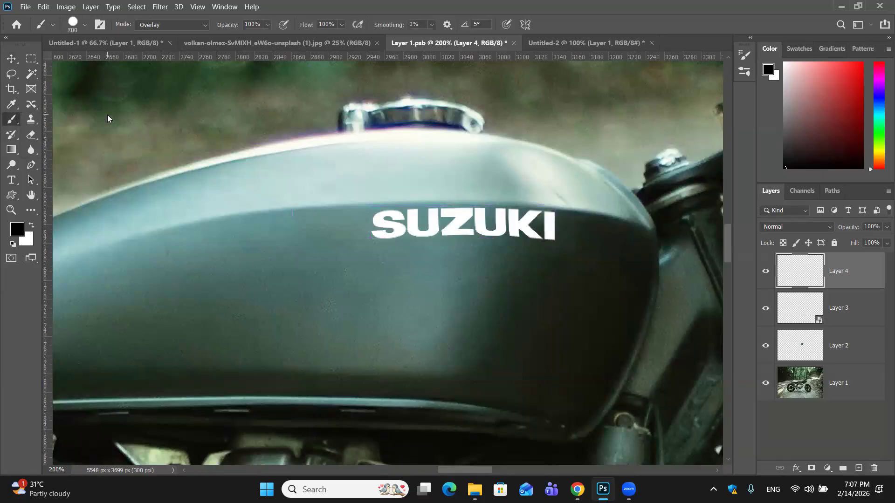
pyautogui.press('[')
pyautogui.press('[')
pyautogui.press('[')
pyautogui.press('[')
pyautogui.press('[')
pyautogui.press('[')
pyautogui.press('[')
pyautogui.press('[')
pyautogui.press('[')
pyautogui.press('[')
pyautogui.press('[')
pyautogui.press('[')
pyautogui.click(342, 25)
pyautogui.click(300, 36)
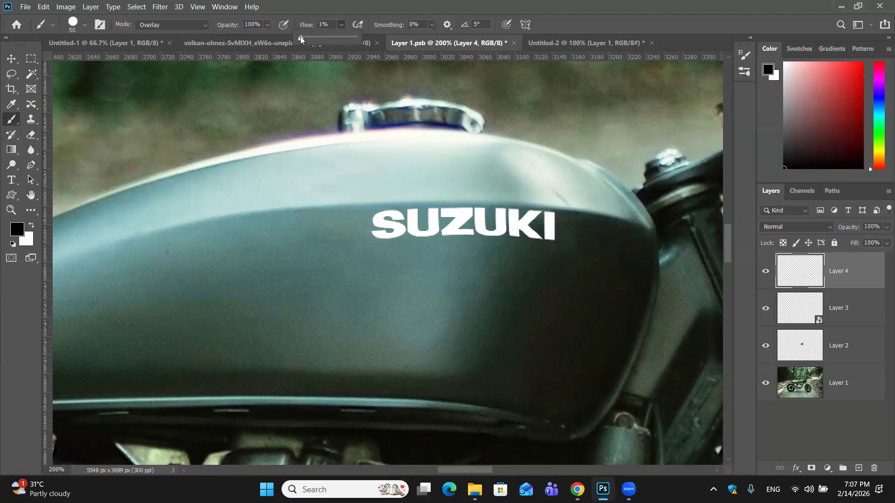
# - Set the brush flow to 9% and brush black over the final I of the SUZUKI wordmark
pyautogui.click(305, 36)
pyautogui.moveTo(561, 225); pyautogui.dragTo(561, 243)
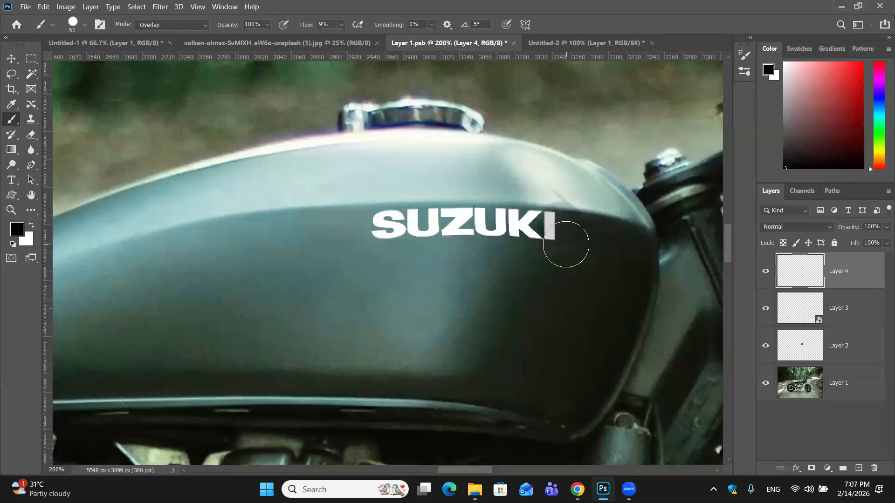
pyautogui.moveTo(558, 233); pyautogui.dragTo(546, 233)
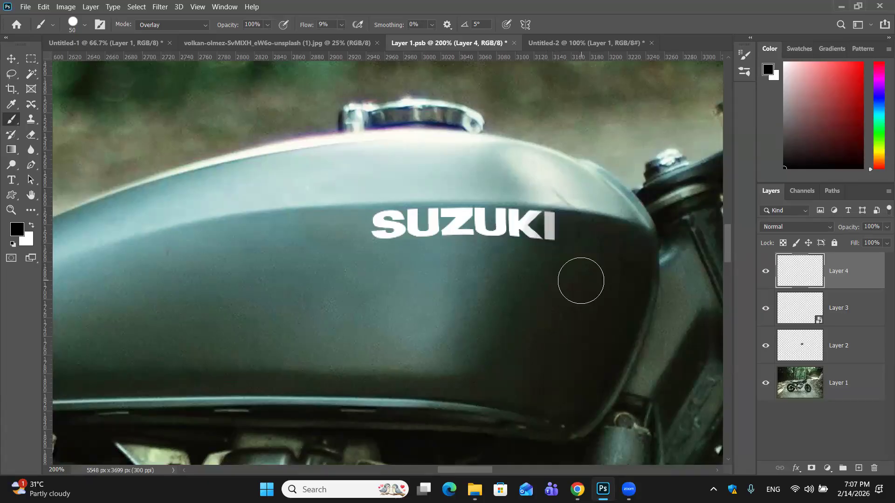
# - Undo the trial shading on the I and add a new empty layer above the SUZUKI wordmark
pyautogui.hotkey('ctrl', 'z')
pyautogui.hotkey('ctrl', 'z')
pyautogui.hotkey('ctrl', 'z')
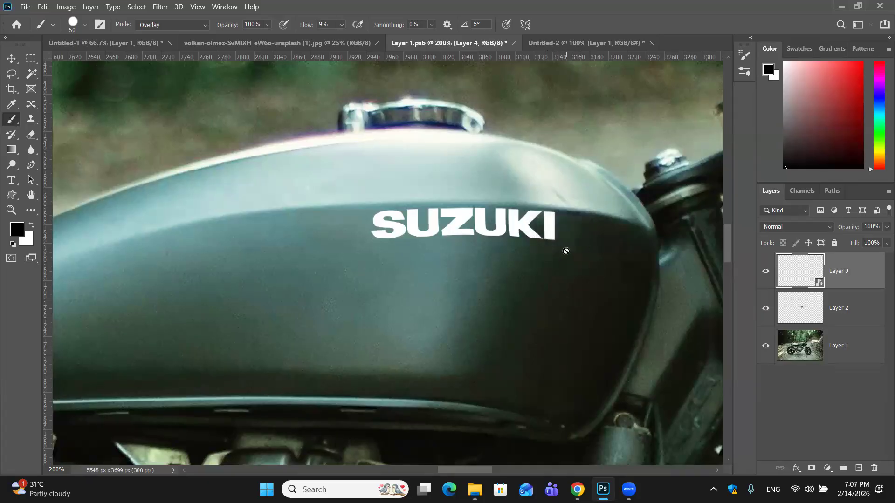
pyautogui.click(858, 468)
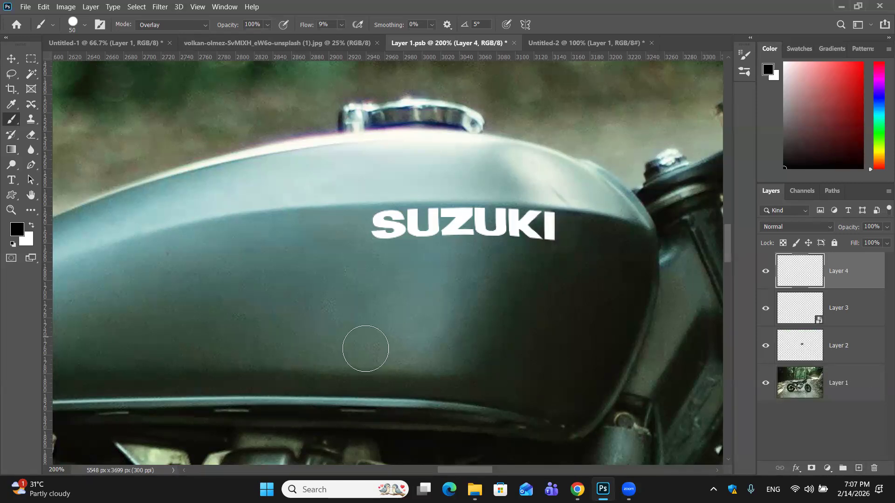
# - Enlarge the brush to 70 and set its blending mode to Normal
pyautogui.press(']')
pyautogui.press(']')
pyautogui.click(198, 25)
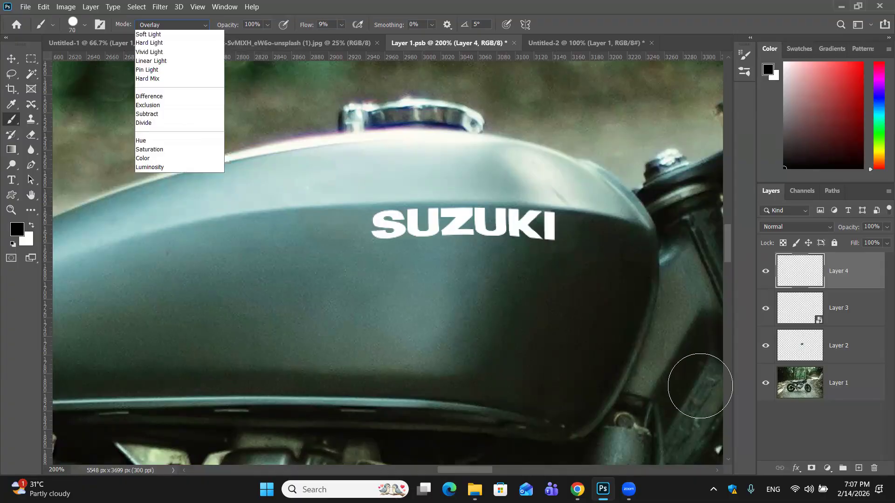
pyautogui.press('n')
pyautogui.press('Return')
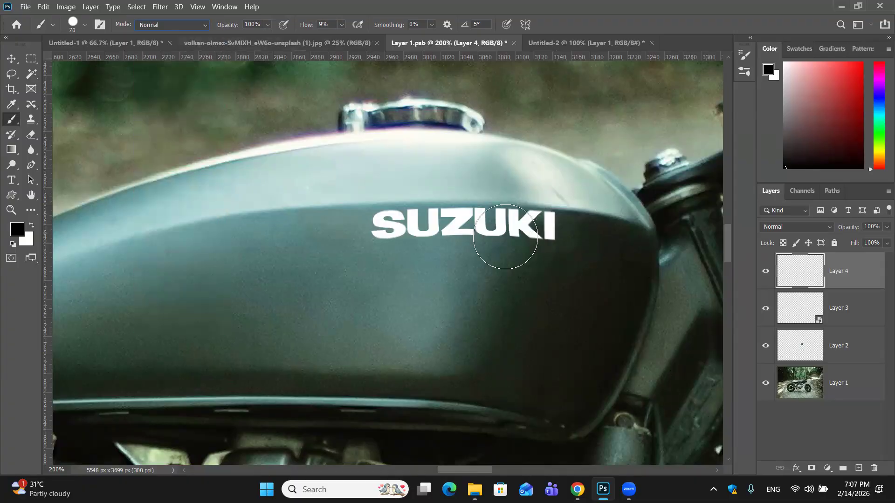
# - Try shading the last letters, K and I, of the SUZUKI wordmark with soft black brush strokes
pyautogui.moveTo(561, 243)
pyautogui.mouseDown()
pyautogui.moveTo(544, 237)
pyautogui.moveTo(534, 276)
pyautogui.moveTo(567, 240)
pyautogui.moveTo(532, 234)
pyautogui.moveTo(540, 237)
pyautogui.mouseUp()
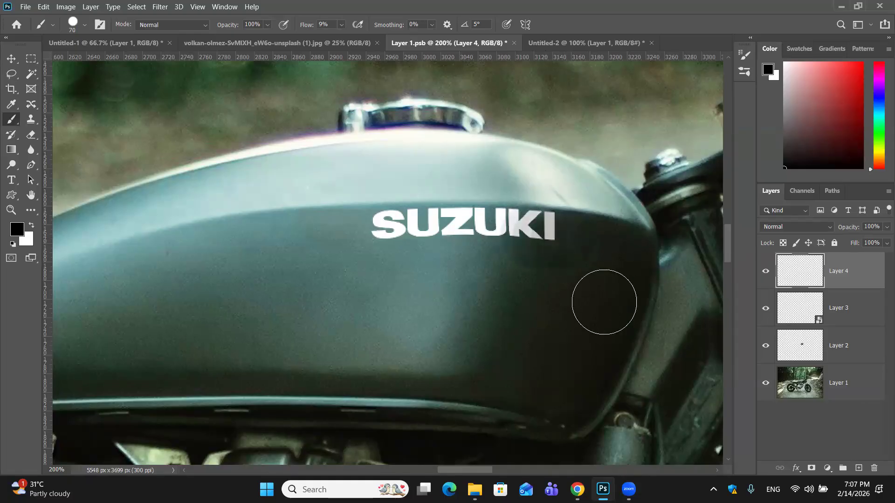
pyautogui.hotkey('ctrl', 'z')
pyautogui.hotkey('ctrl', 'z')
pyautogui.hotkey('ctrl', 'z')
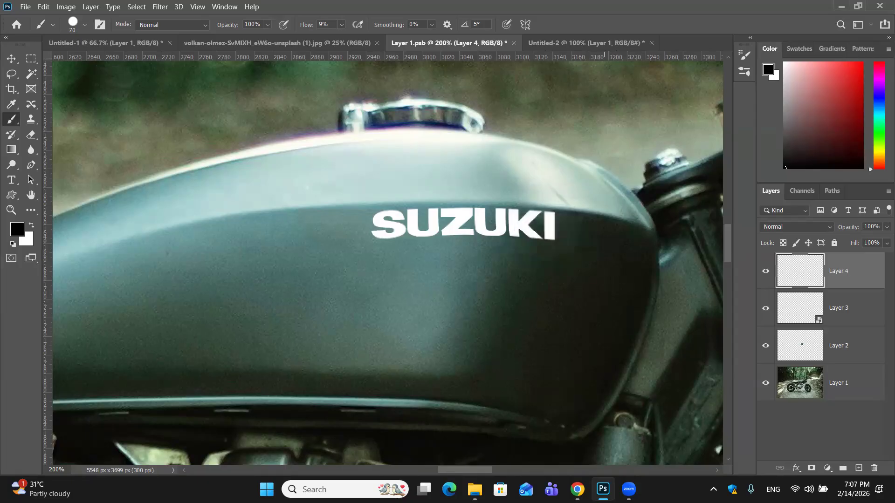
pyautogui.hotkey('ctrl', '+')
pyautogui.hotkey('ctrl', '+')
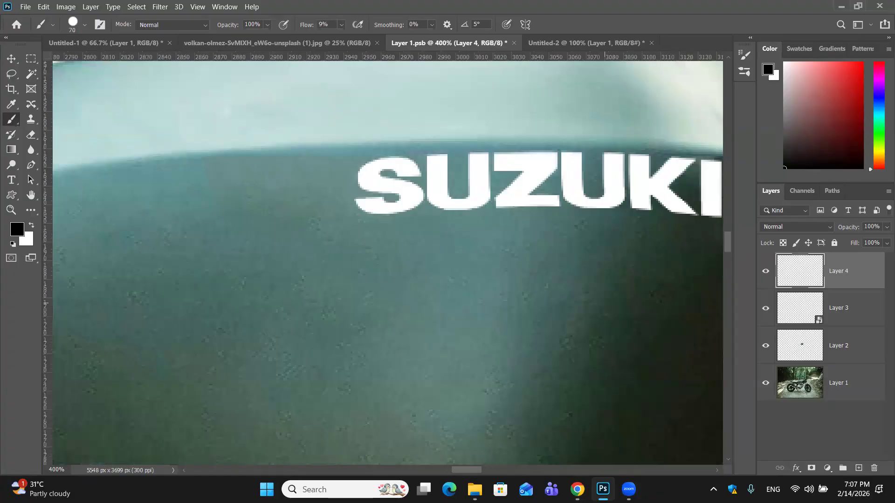
pyautogui.moveTo(588, 310)
pyautogui.mouseDown()
pyautogui.moveTo(368, 394)
pyautogui.moveTo(505, 301)
pyautogui.moveTo(519, 302)
pyautogui.mouseUp()
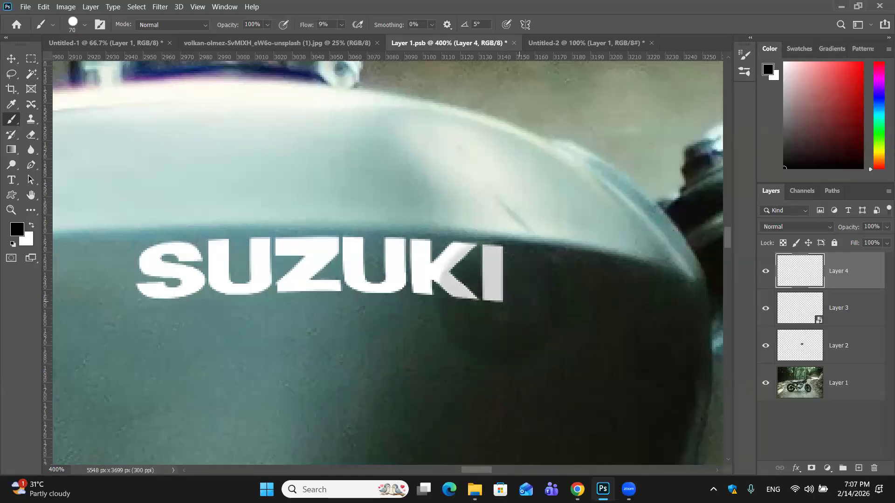
pyautogui.hotkey('ctrl', 'z')
pyautogui.hotkey('ctrl', 'z')
# - Brush soft black shading over the wordmark's final I and the K's lower leg, and clip the shading layer to the wordmark layer
pyautogui.click(512, 307)
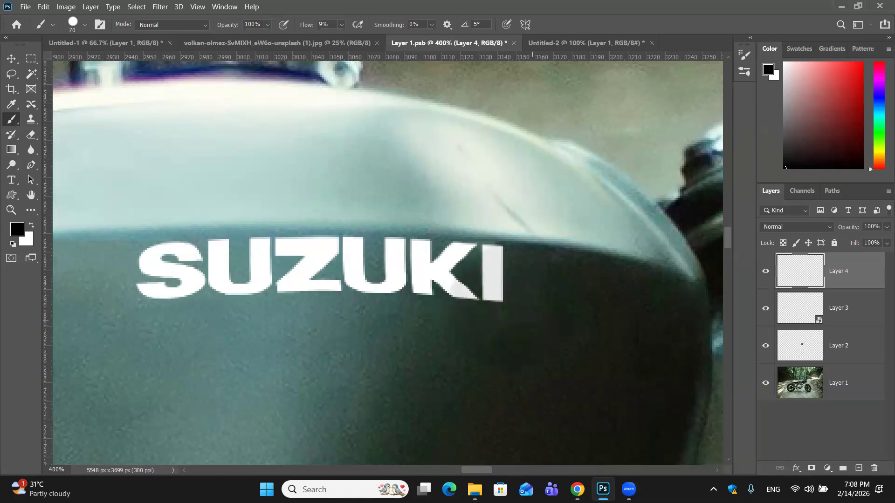
pyautogui.moveTo(532, 310); pyautogui.dragTo(528, 296)
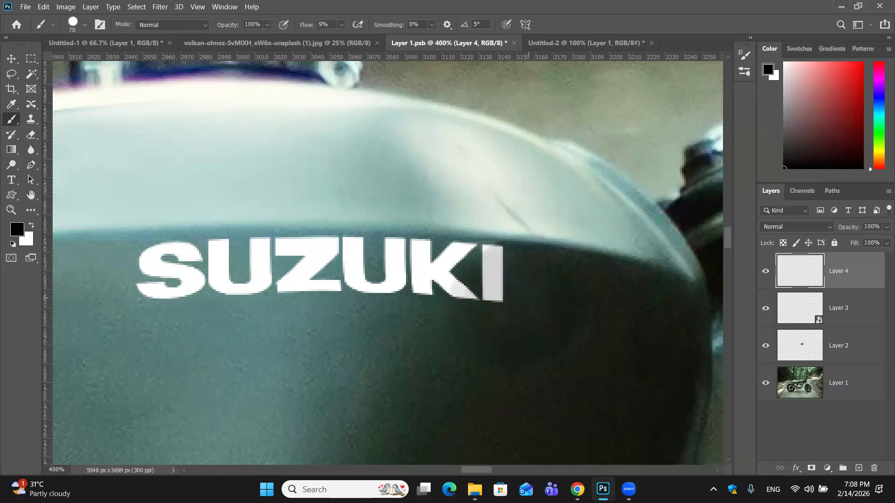
pyautogui.moveTo(845, 290)
pyautogui.mouseDown()
pyautogui.moveTo(832, 289)
pyautogui.moveTo(839, 288)
pyautogui.mouseUp()
pyautogui.keyDown('alt'); pyautogui.click(839, 288); pyautogui.keyUp('alt')
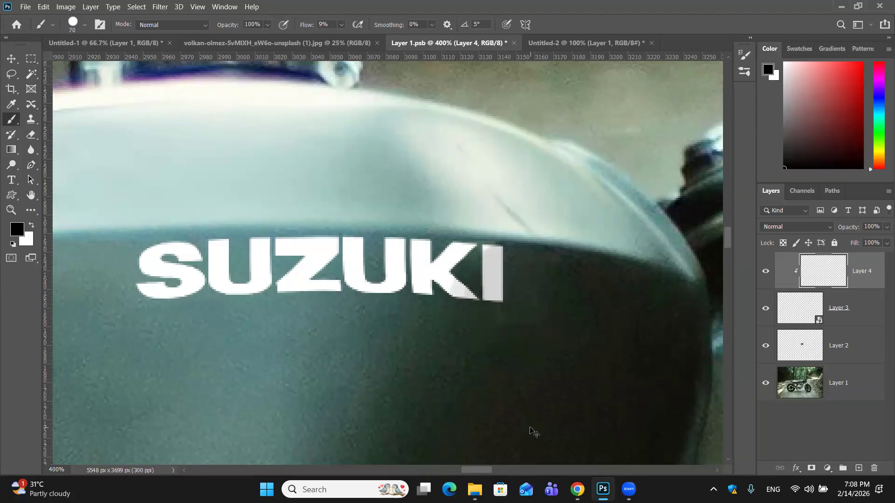
# - Save the edited smart object contents in Layer 1.psb and return to the Untitled-1 document to view the whole motorcycle image
pyautogui.hotkey('ctrl', '-')
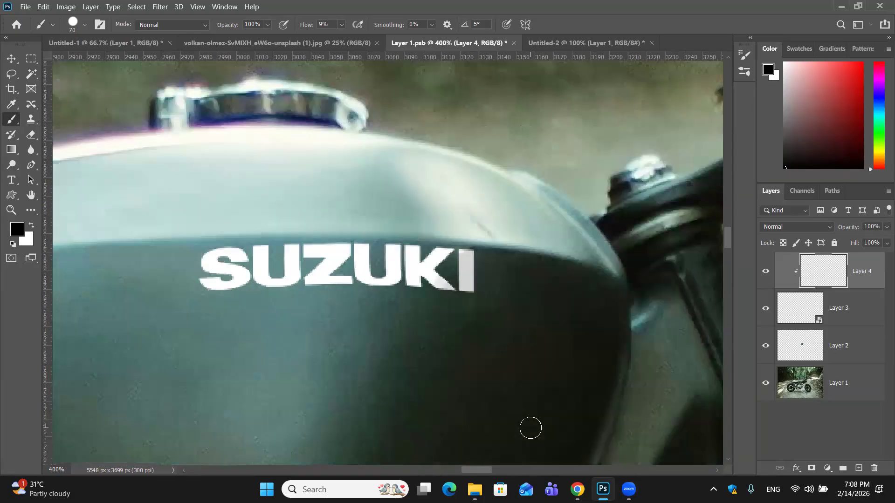
pyautogui.hotkey('ctrl', '-')
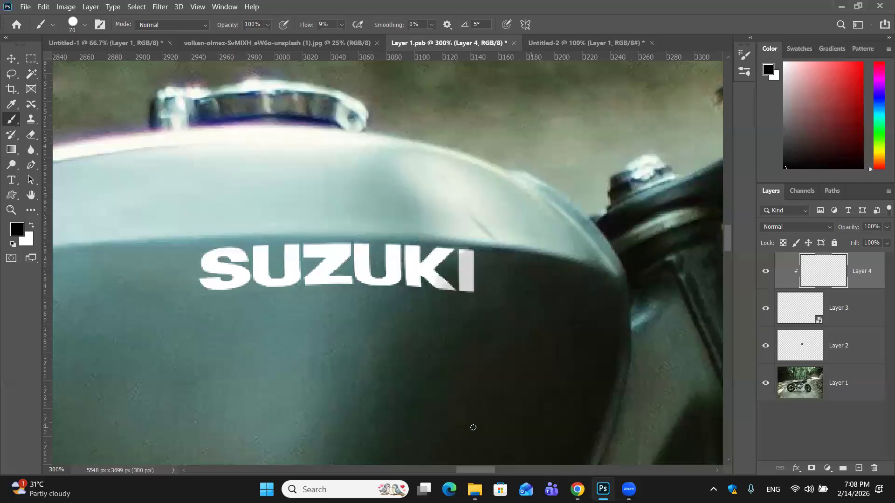
pyautogui.hotkey('ctrl', '-')
pyautogui.hotkey('ctrl', '-')
pyautogui.hotkey('ctrl', '-')
pyautogui.hotkey('ctrl', '-')
pyautogui.hotkey('ctrl', '-')
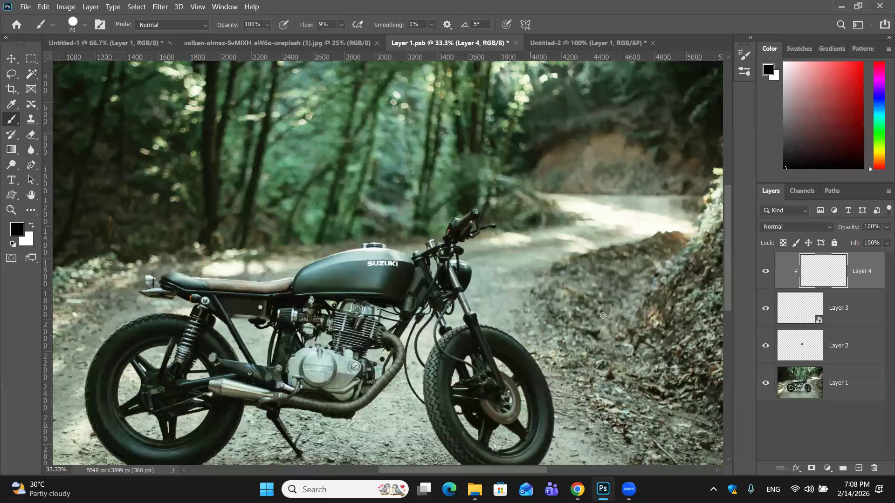
pyautogui.hotkey('ctrl', '-')
pyautogui.hotkey('ctrl', '-')
pyautogui.click(521, 45)
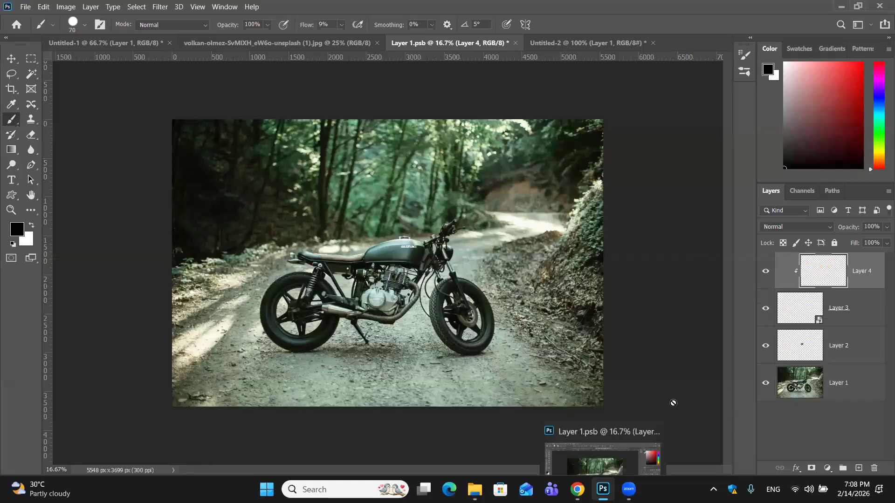
pyautogui.hotkey('ctrl', 's')
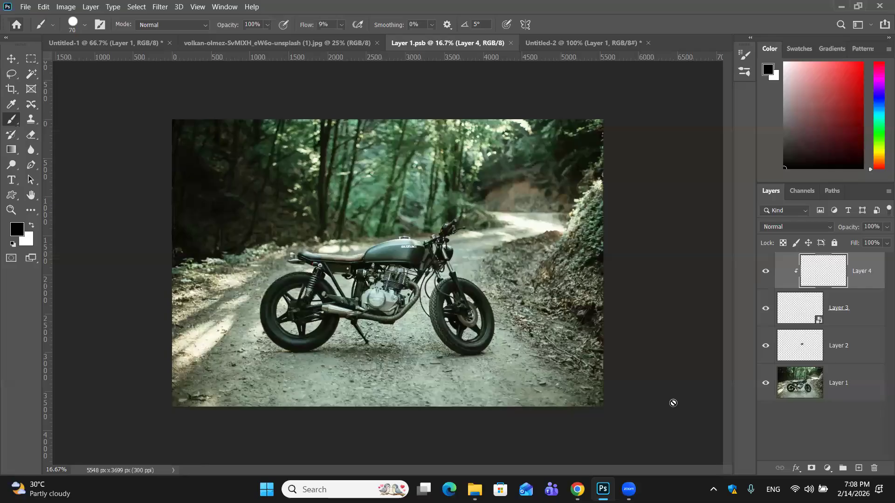
pyautogui.hotkey('ctrl', 'Tab')
pyautogui.hotkey('ctrl', 'Tab')
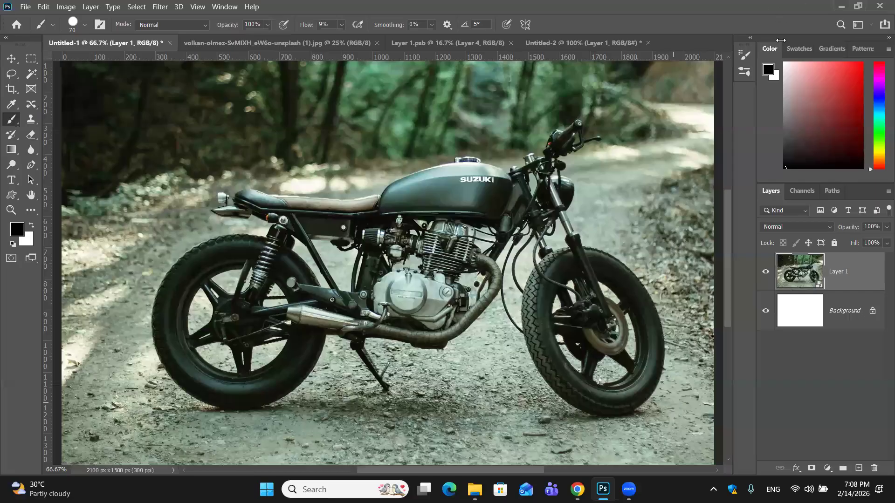
pyautogui.hotkey('ctrl', '-')
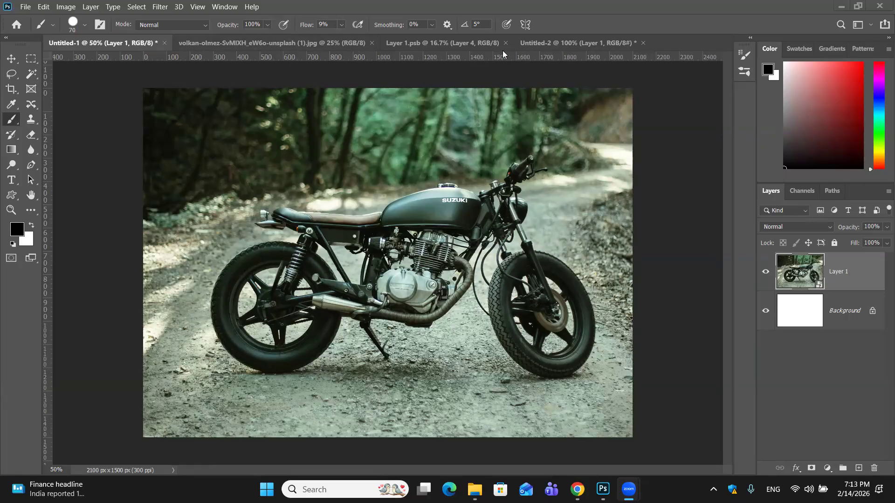
# - Close Untitled-1 without saving, along with the original motorcycle photo and Layer 1.psb
pyautogui.click(165, 43)
pyautogui.click(466, 196)
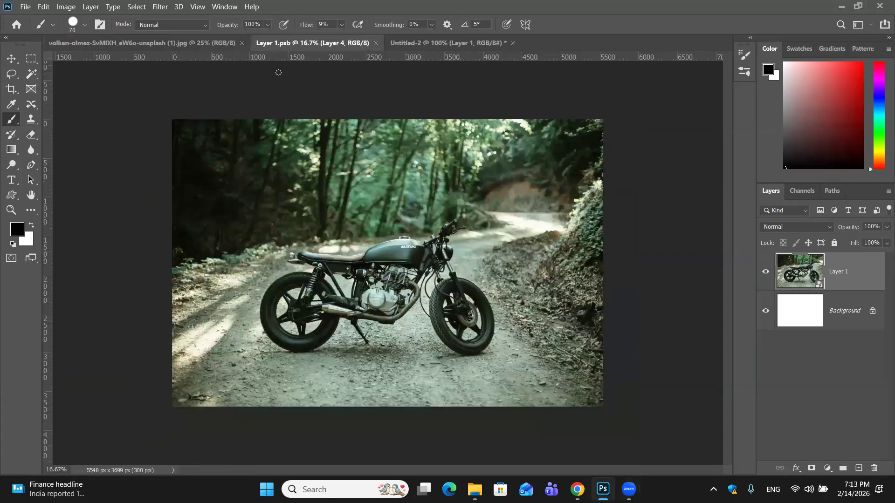
pyautogui.click(167, 43)
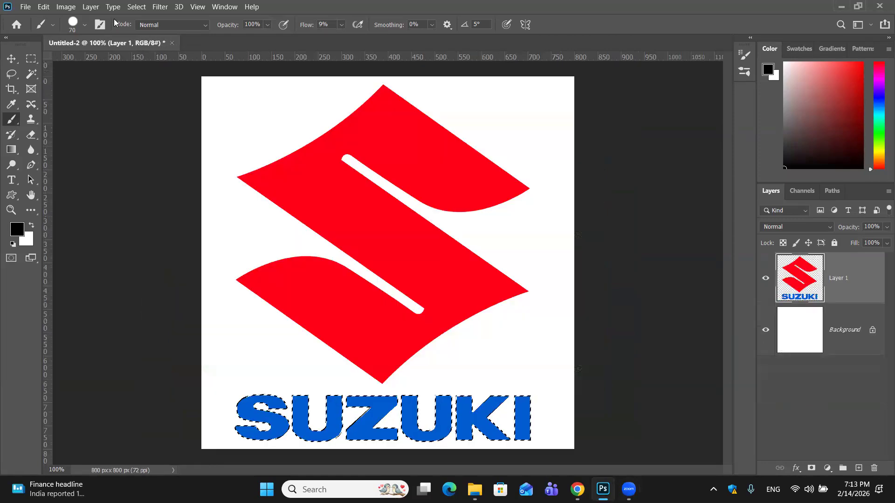
# - Create a new document from the 637 × 102 px clipboard preset at 72 ppi
pyautogui.click(28, 5)
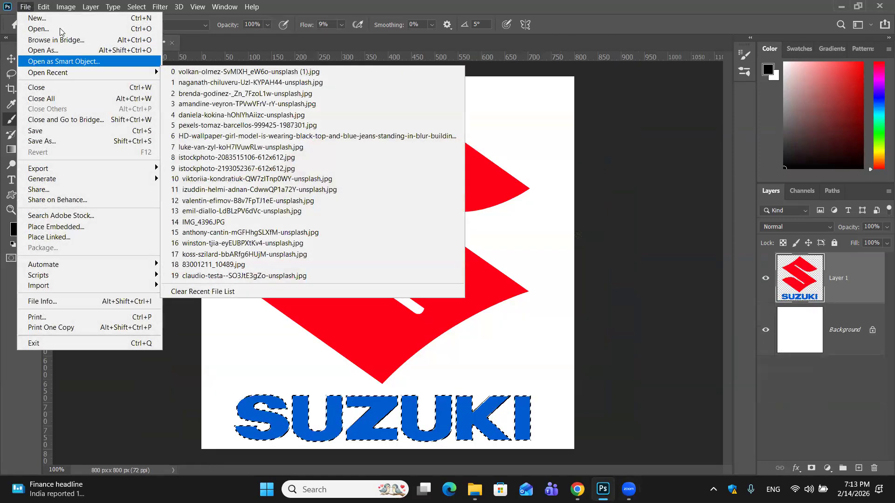
pyautogui.click(65, 19)
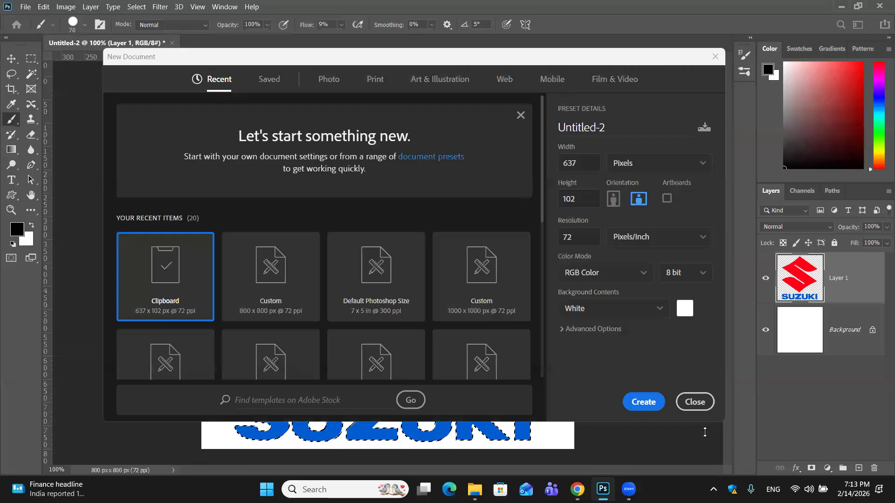
pyautogui.click(641, 401)
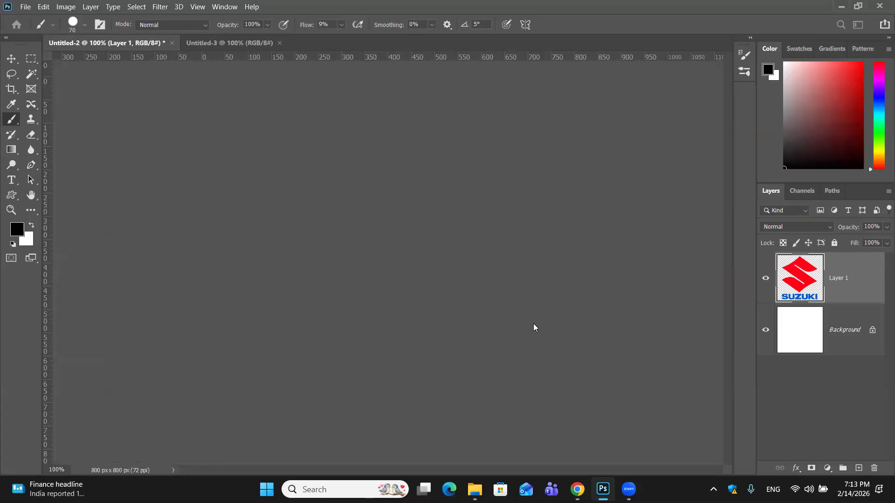
# - Create a new document with the Default Photoshop Size preset, 7 × 5 in at 300 ppi
pyautogui.click(25, 6)
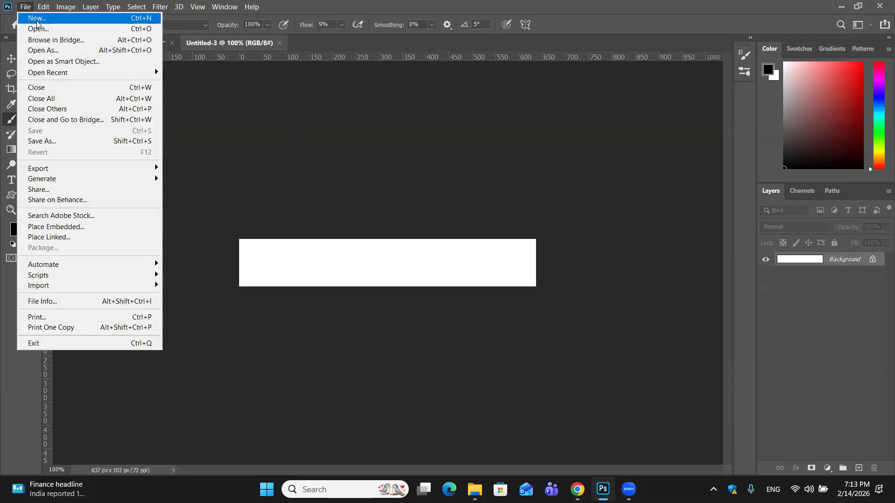
pyautogui.click(37, 19)
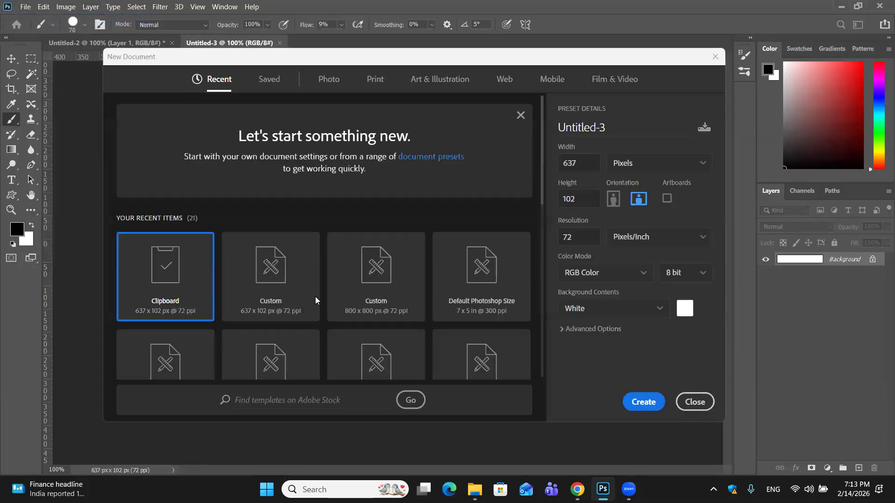
pyautogui.click(491, 294)
pyautogui.click(658, 404)
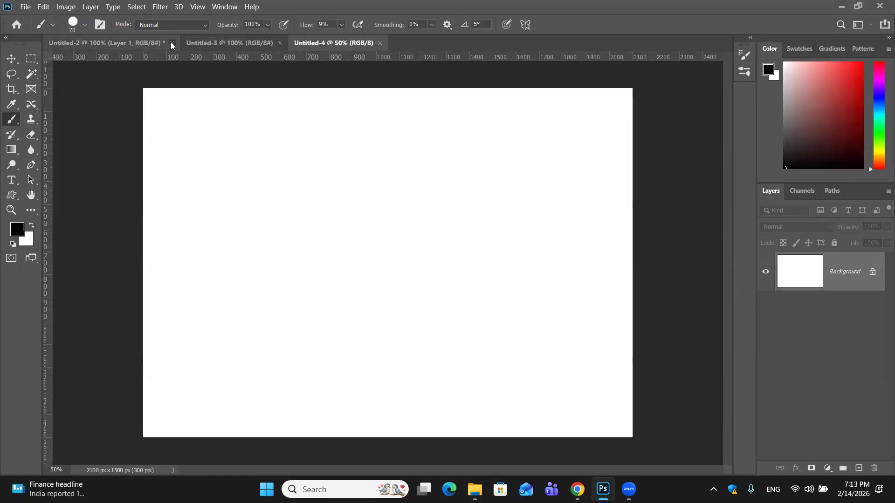
# - Close the Untitled-2 logo document without saving and close the blank Untitled-3 document
pyautogui.click(172, 42)
pyautogui.click(466, 192)
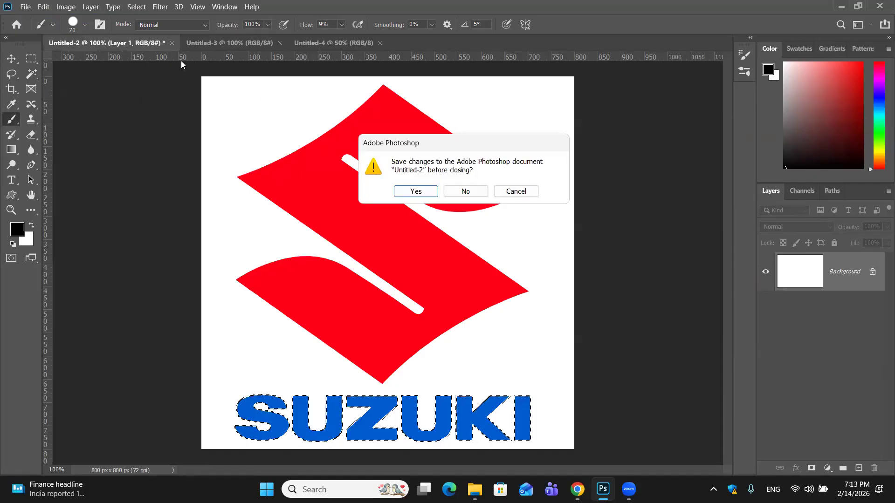
pyautogui.click(144, 42)
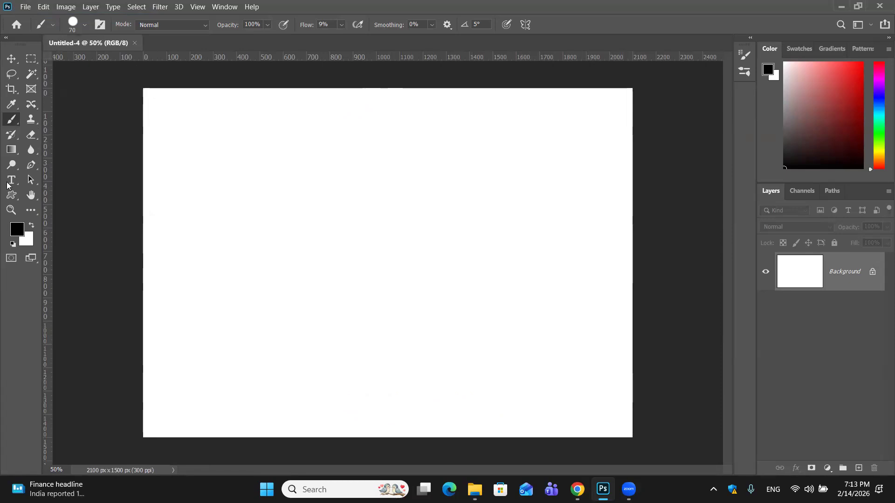
# - Draw a black rectangle shape about 851 × 756 px in the upper middle of the canvas and dismiss its shape properties
pyautogui.click(16, 194)
pyautogui.rightClick(16, 194)
pyautogui.click(46, 196)
pyautogui.moveTo(251, 149); pyautogui.dragTo(449, 325)
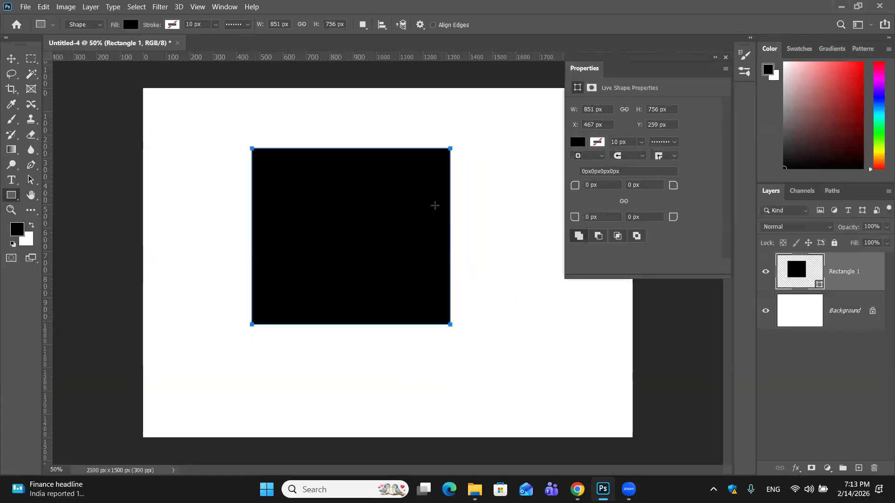
pyautogui.click(725, 57)
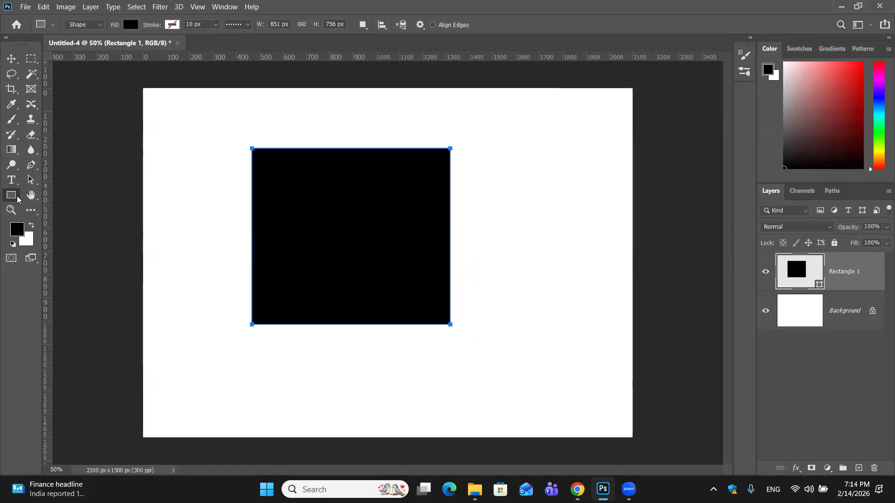
# - Draw a circle about 442 × 445 px inside the black rectangle with the Ellipse tool and fill it red
pyautogui.rightClick(17, 199)
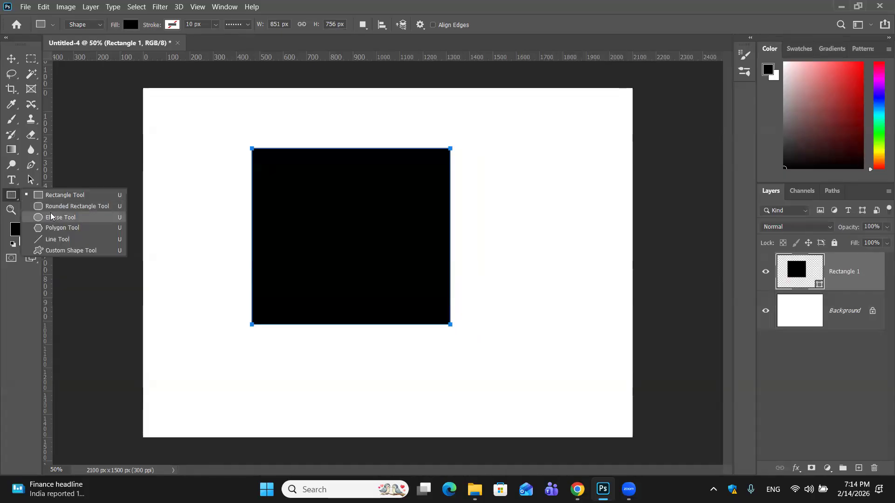
pyautogui.click(51, 217)
pyautogui.moveTo(305, 193); pyautogui.dragTo(409, 298)
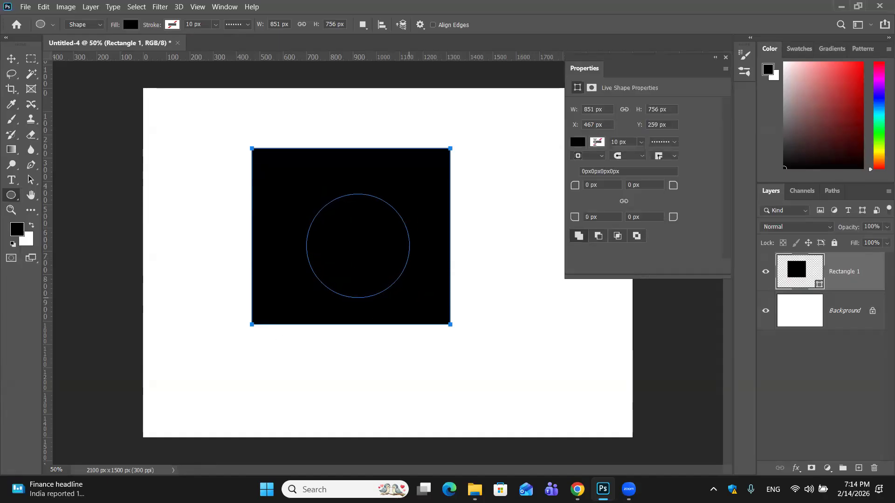
pyautogui.click(576, 161)
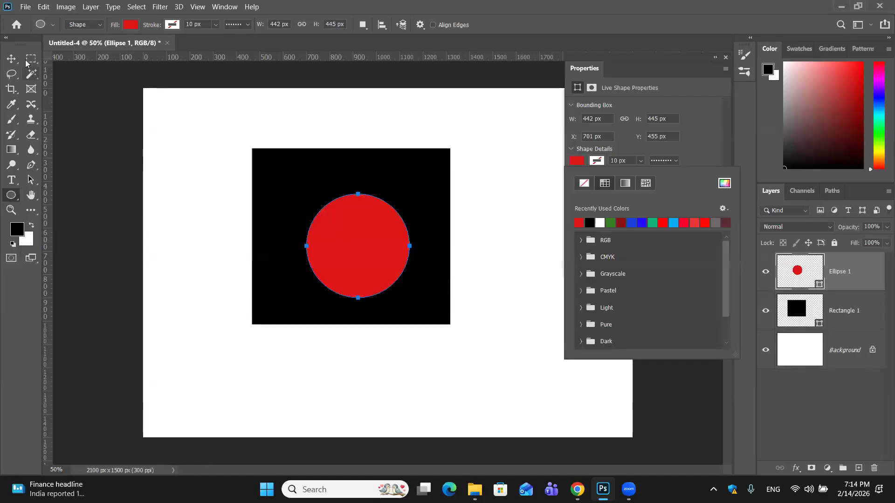
# - Move the red circle to the centre of the black rectangle and dismiss its shape properties
pyautogui.click(12, 59)
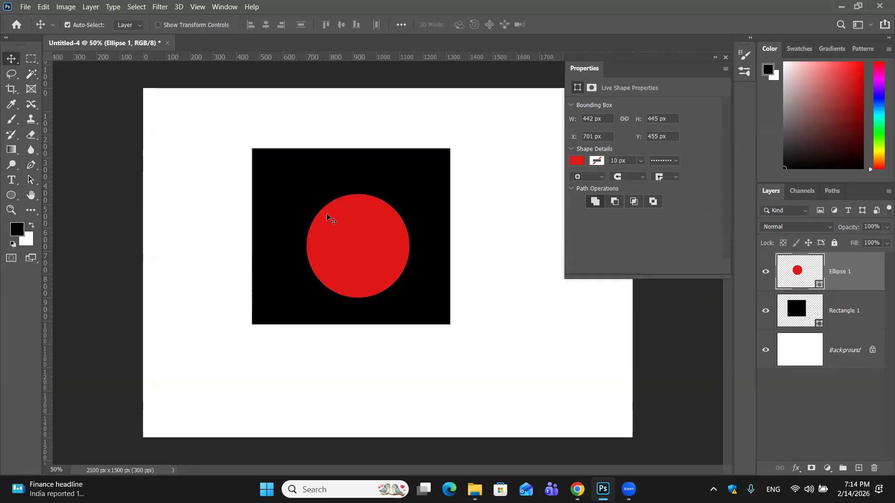
pyautogui.moveTo(355, 239); pyautogui.dragTo(341, 222)
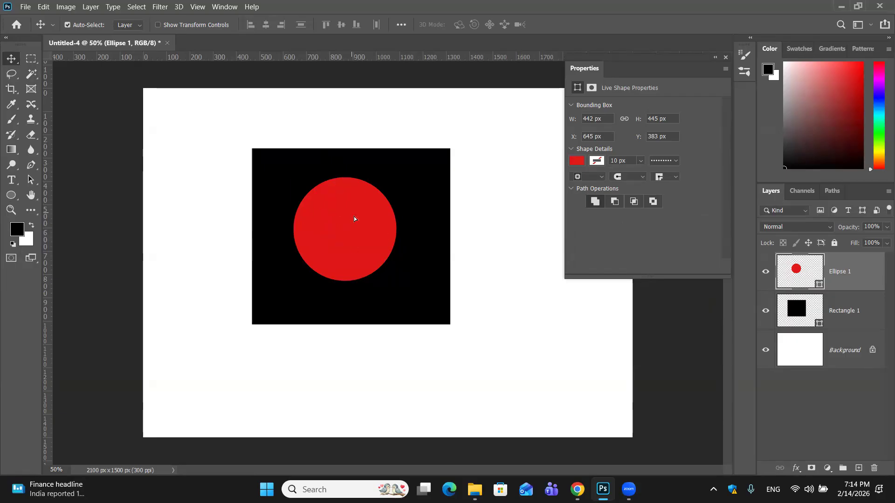
pyautogui.moveTo(354, 219); pyautogui.dragTo(361, 227)
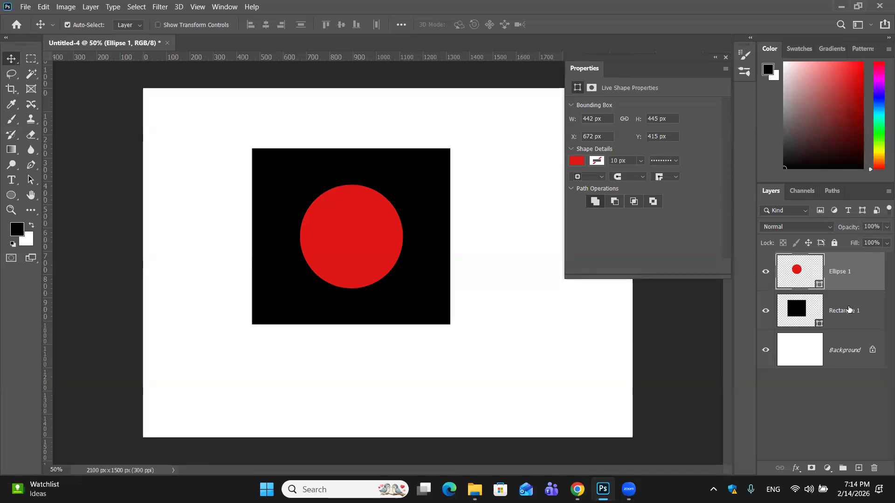
pyautogui.click(725, 58)
# - Create a clipping mask from the ellipse and rectangle layers over the Background and try moving the circle
pyautogui.keyDown('shift'); pyautogui.click(865, 316); pyautogui.keyUp('shift')
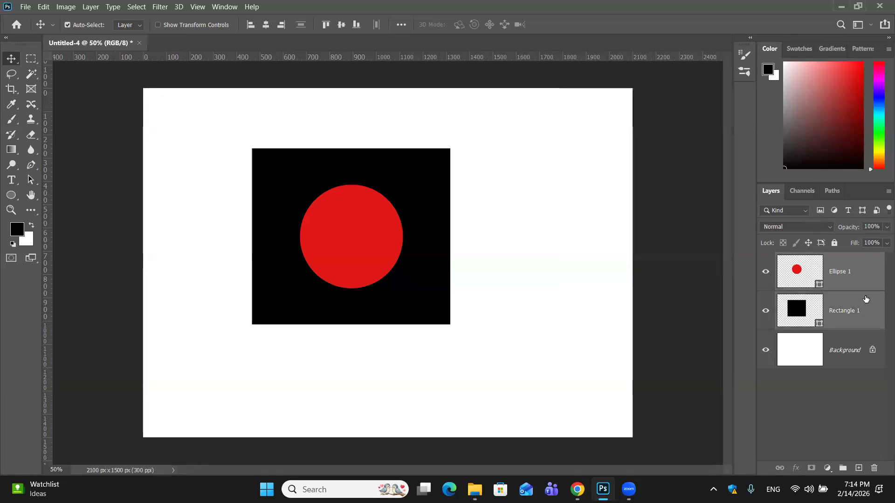
pyautogui.rightClick(863, 291)
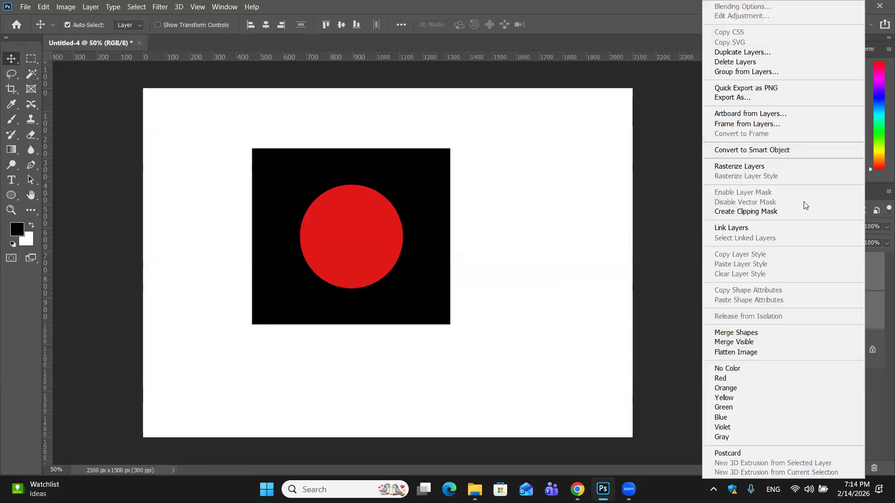
pyautogui.click(745, 212)
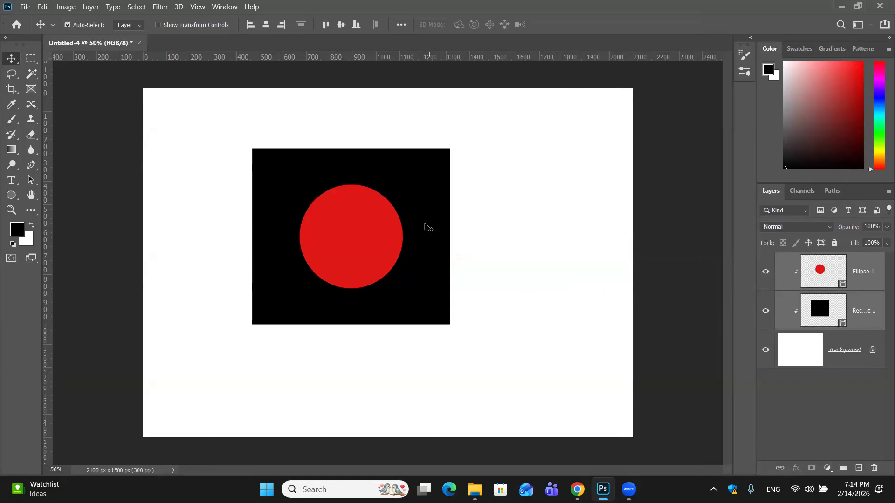
pyautogui.click(425, 290)
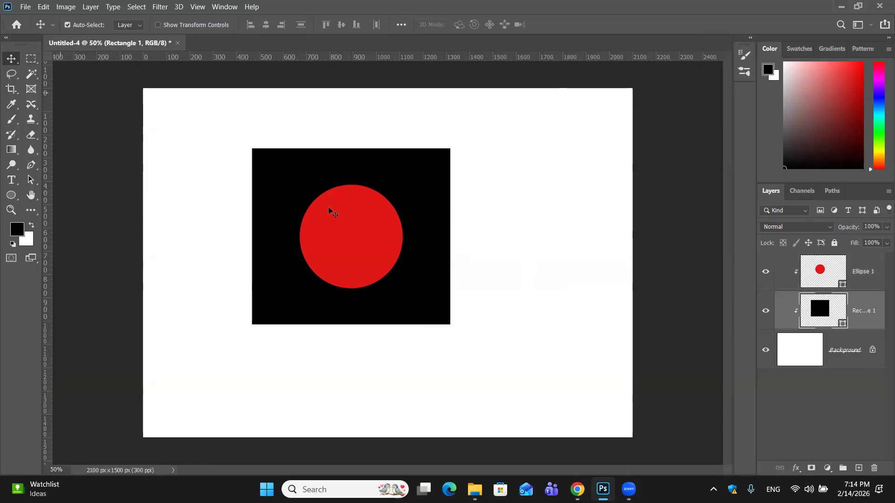
pyautogui.moveTo(329, 205); pyautogui.dragTo(509, 308)
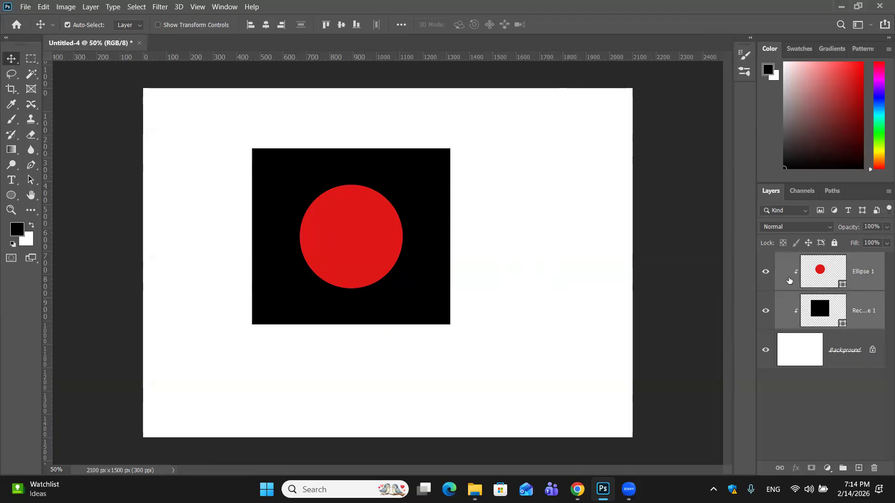
# - Release the clipping masks and delete the ellipse and rectangle layers
pyautogui.hotkey('ctrl', 'alt', 'g')
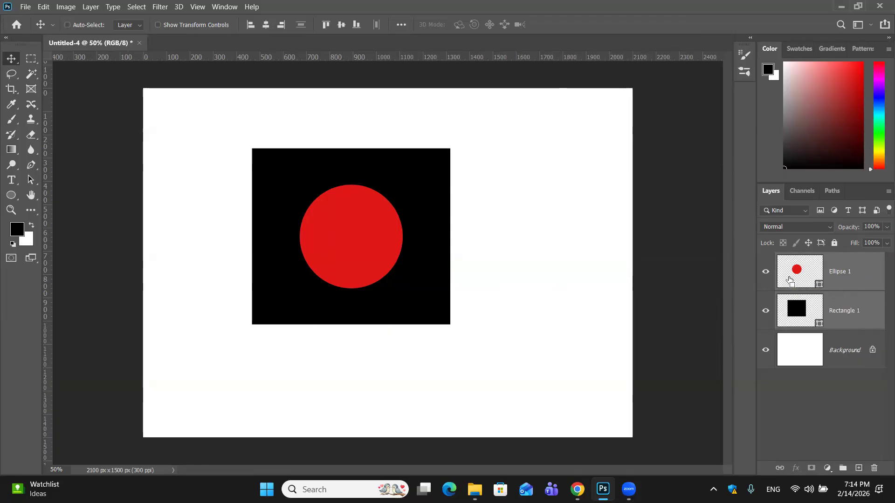
pyautogui.press('Delete')
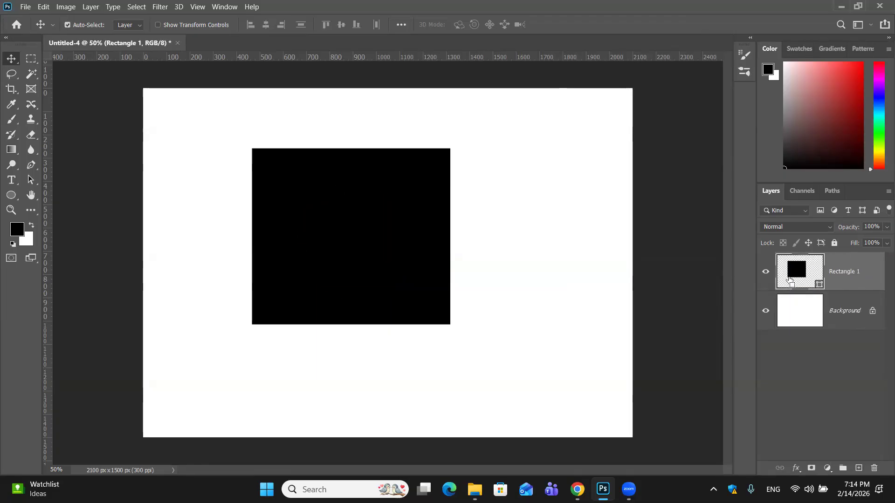
pyautogui.press('Delete')
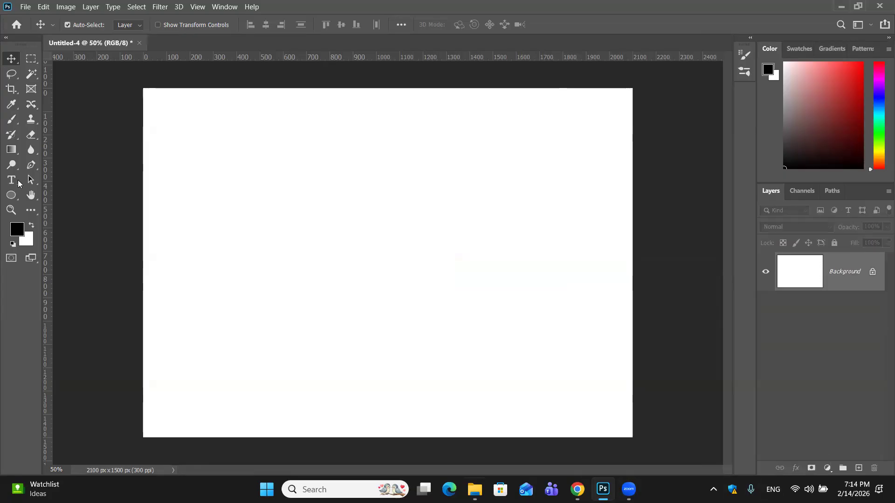
# - Activate the Horizontal Type tool and try to find the Impact font among the available fonts
pyautogui.click(17, 180)
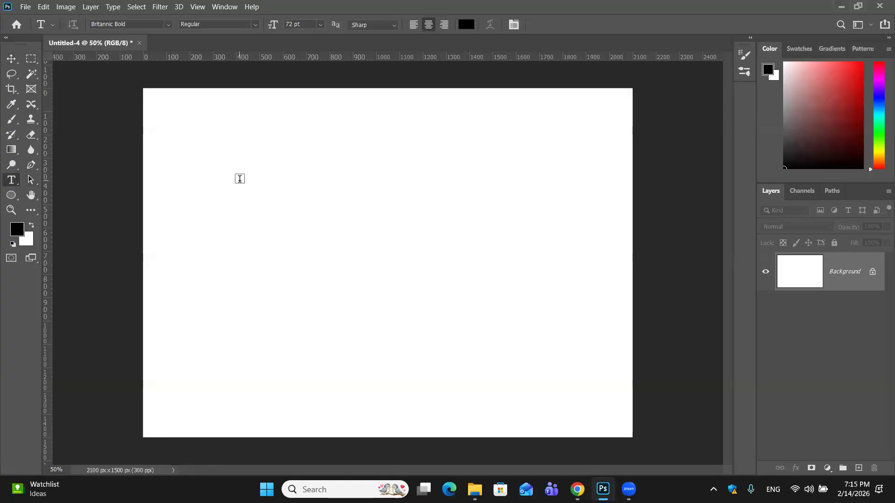
pyautogui.click(162, 26)
pyautogui.press('BackSpace')
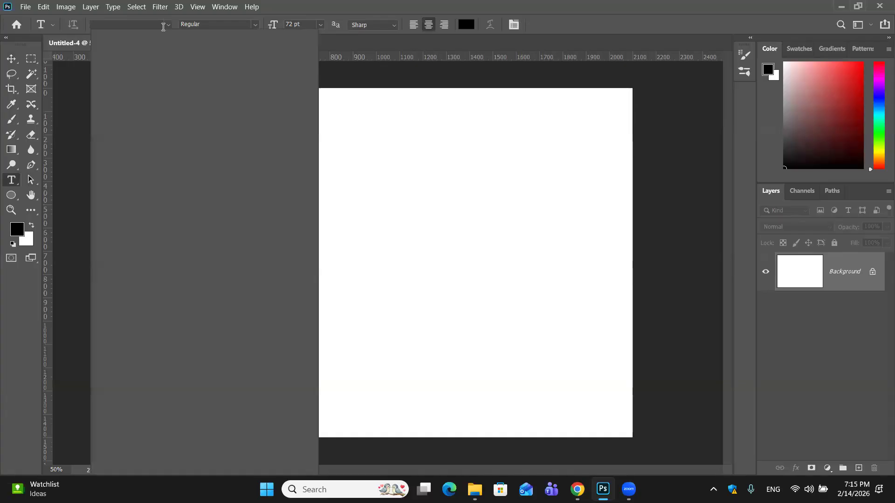
pyautogui.write('i')
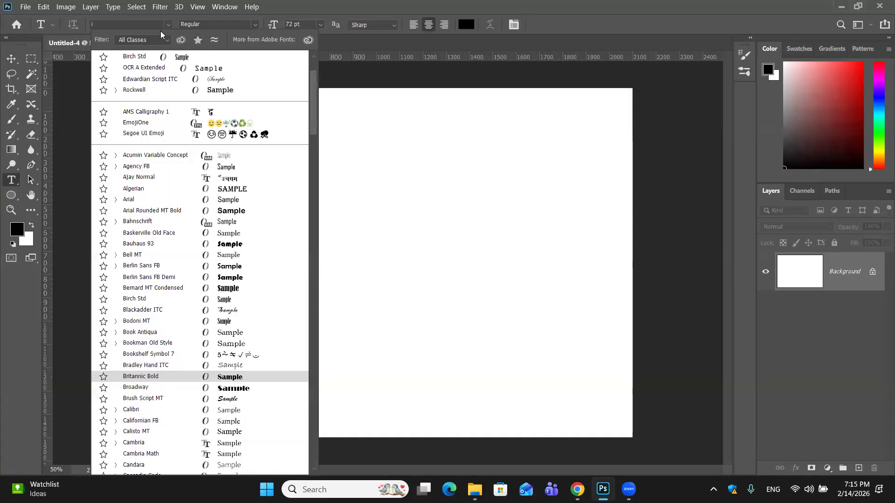
pyautogui.write('mapct')
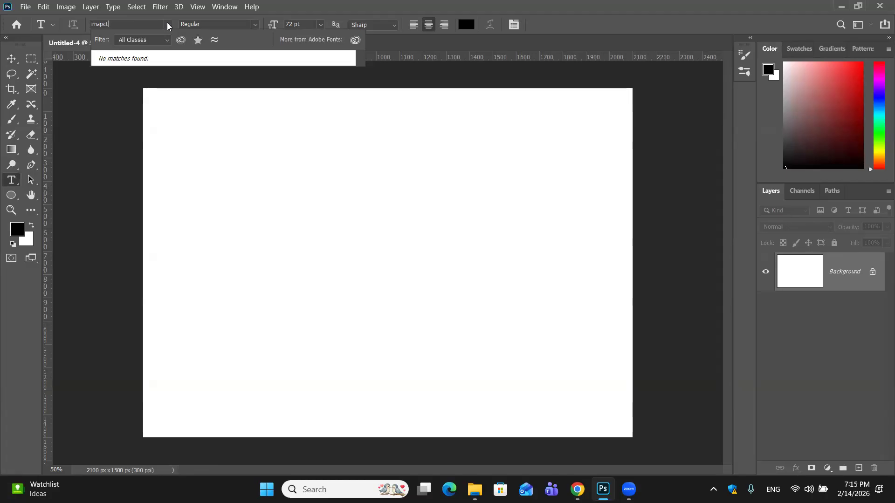
pyautogui.press('Escape')
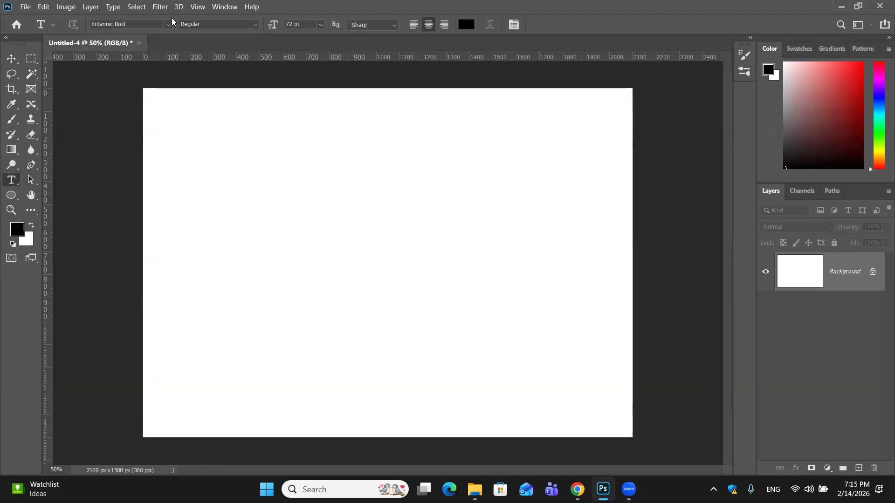
# - Show the character settings and set the type font to Impact Regular
pyautogui.click(514, 24)
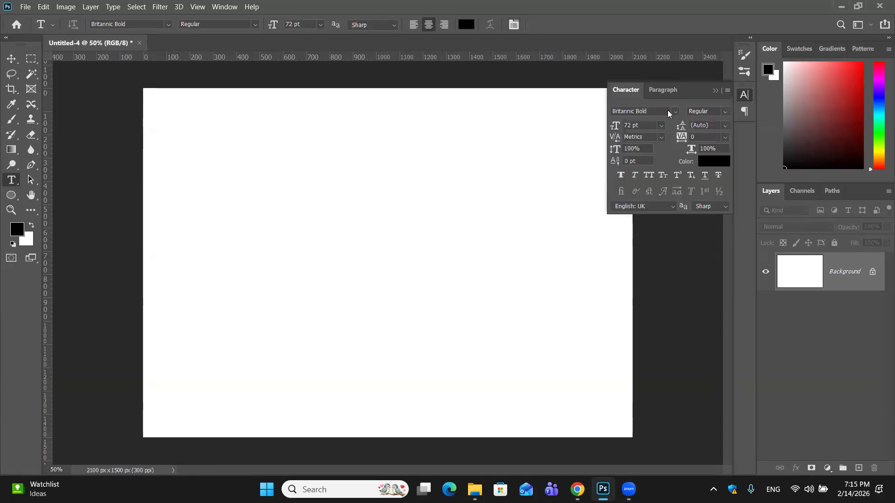
pyautogui.click(665, 111)
pyautogui.press('BackSpace')
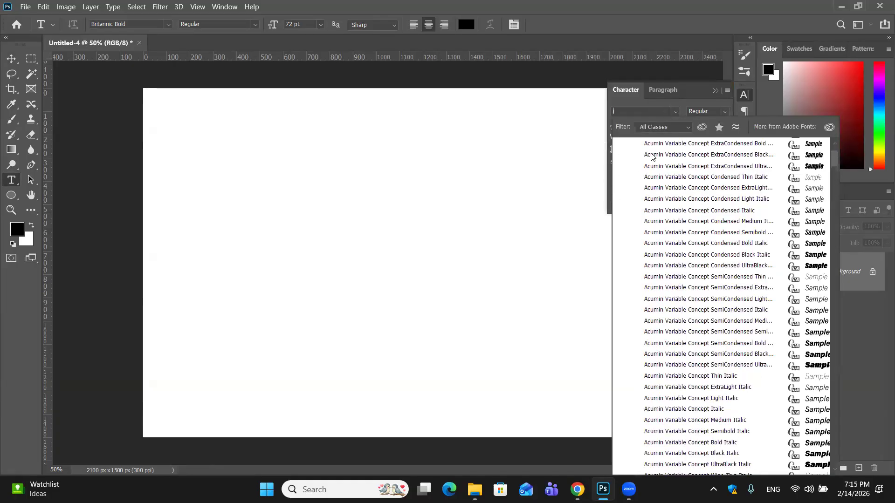
pyautogui.write('mpact')
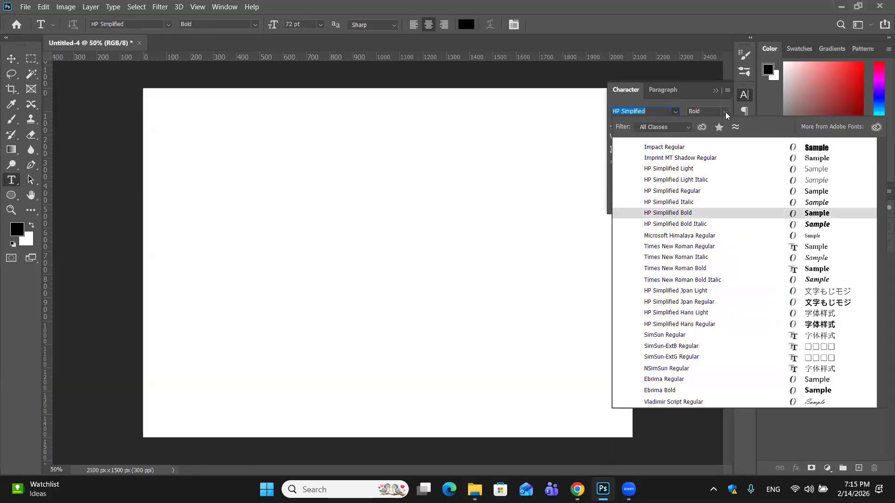
pyautogui.press('Return')
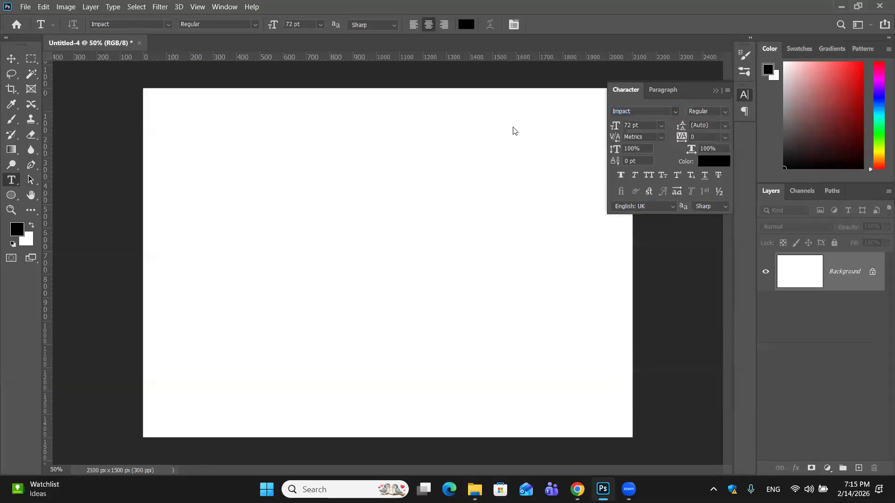
pyautogui.click(725, 112)
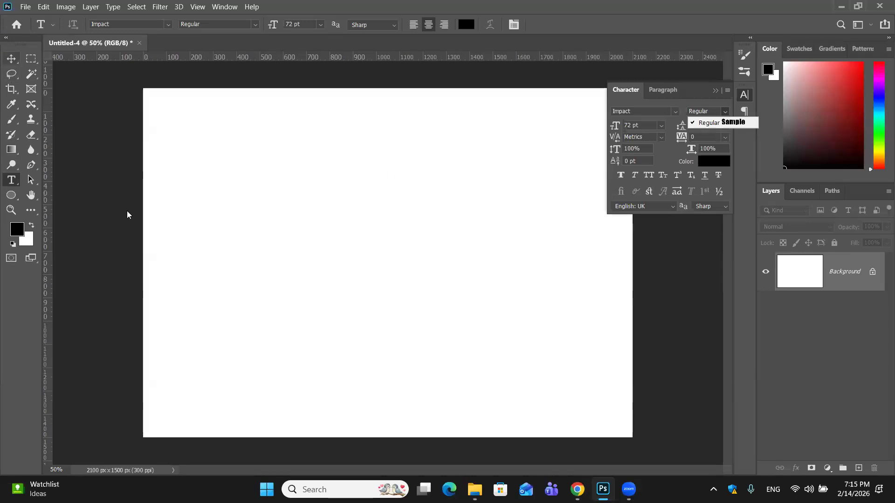
pyautogui.click(229, 188)
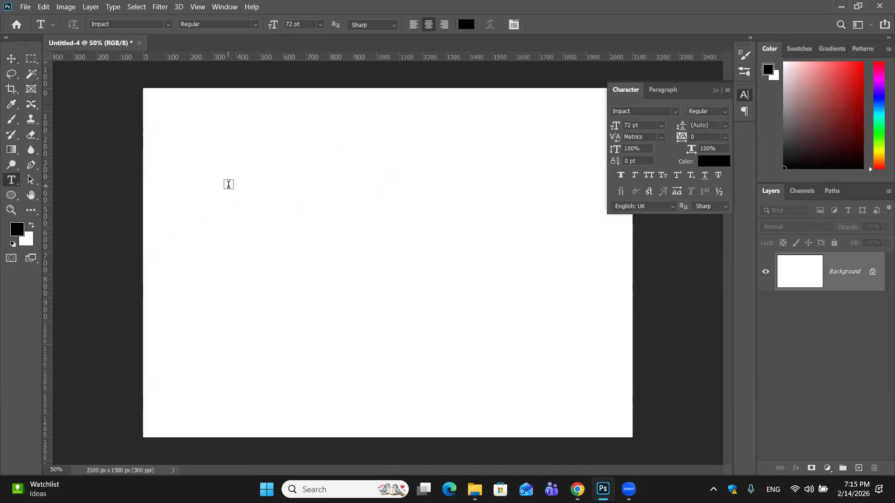
# - Add the text VEGETABLE in capitals at 72 pt and move it to the upper middle of the canvas
pyautogui.click(232, 135)
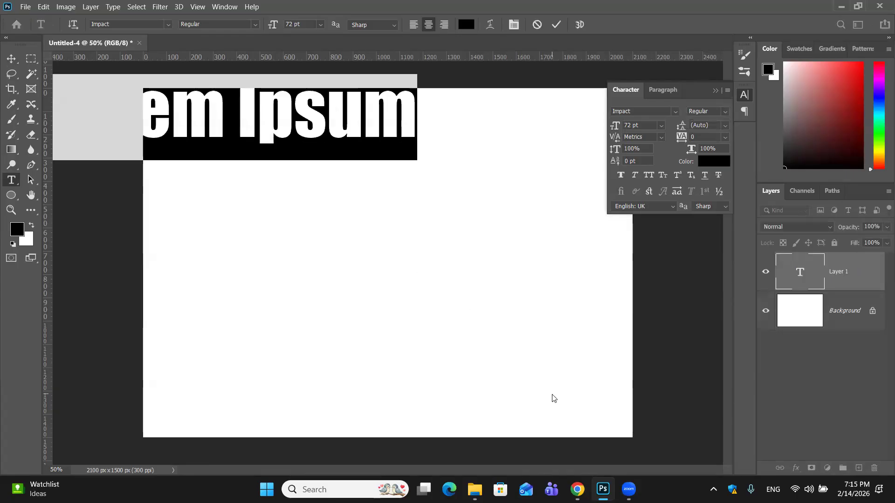
pyautogui.write('ve')
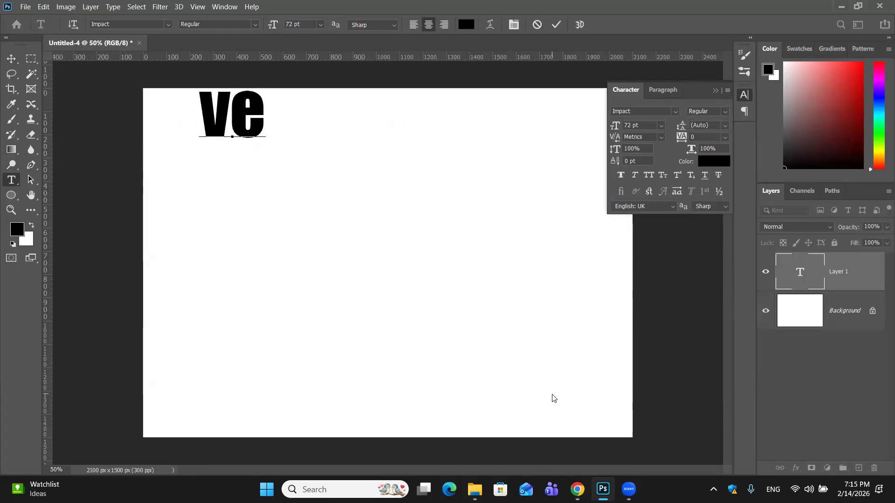
pyautogui.press('BackSpace')
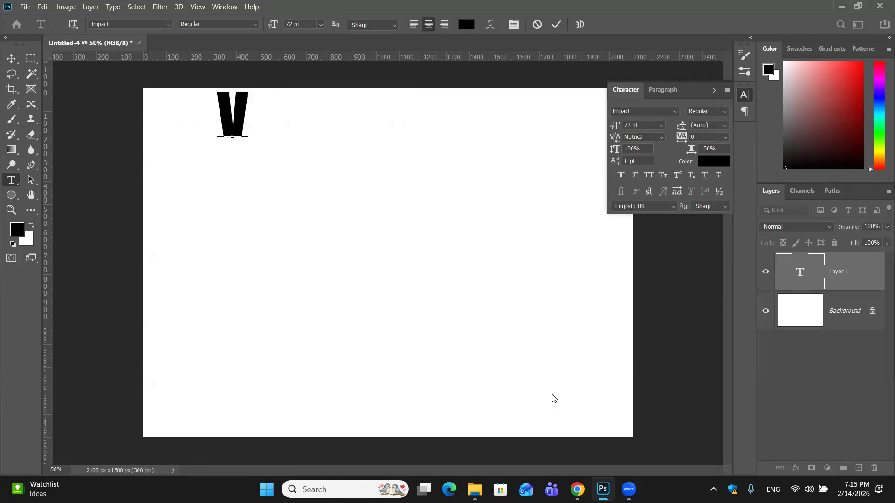
pyautogui.press('BackSpace')
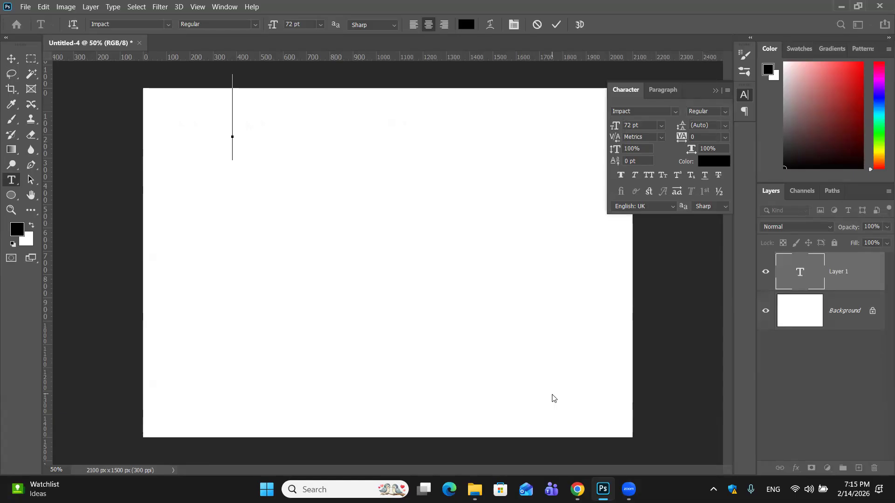
pyautogui.write('VE')
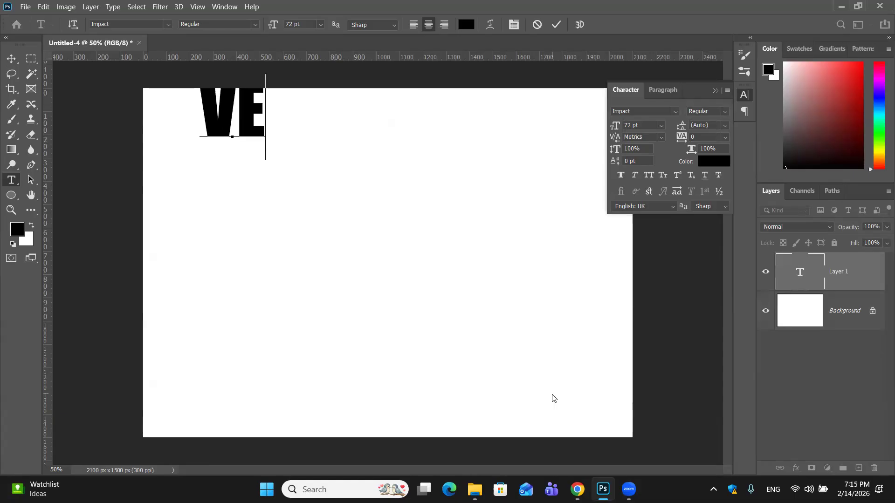
pyautogui.write('GET')
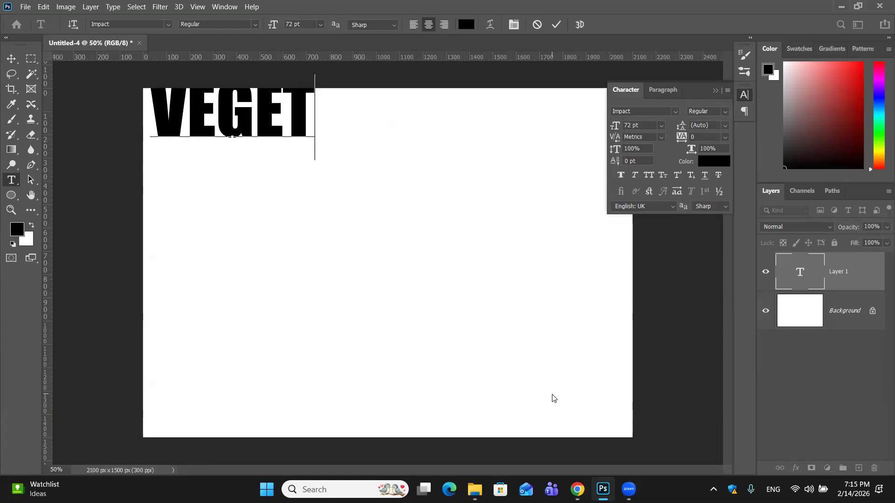
pyautogui.write('ABLE')
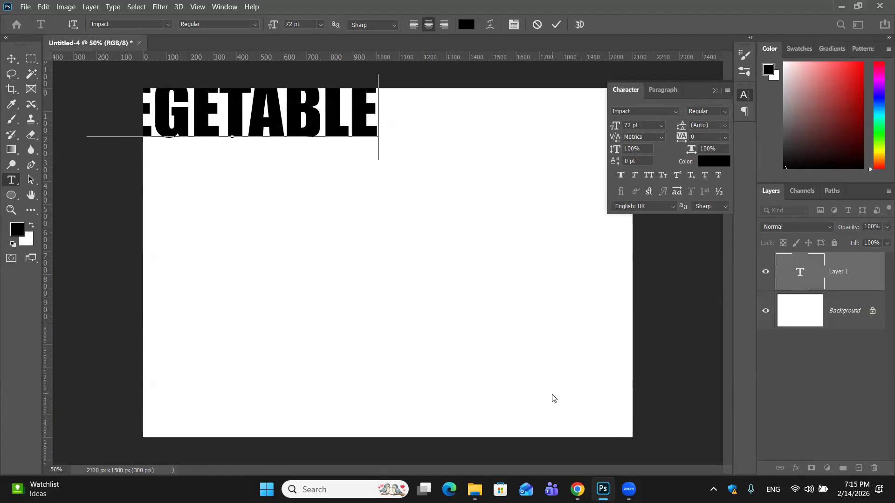
pyautogui.click(12, 58)
pyautogui.moveTo(360, 137); pyautogui.dragTo(513, 236)
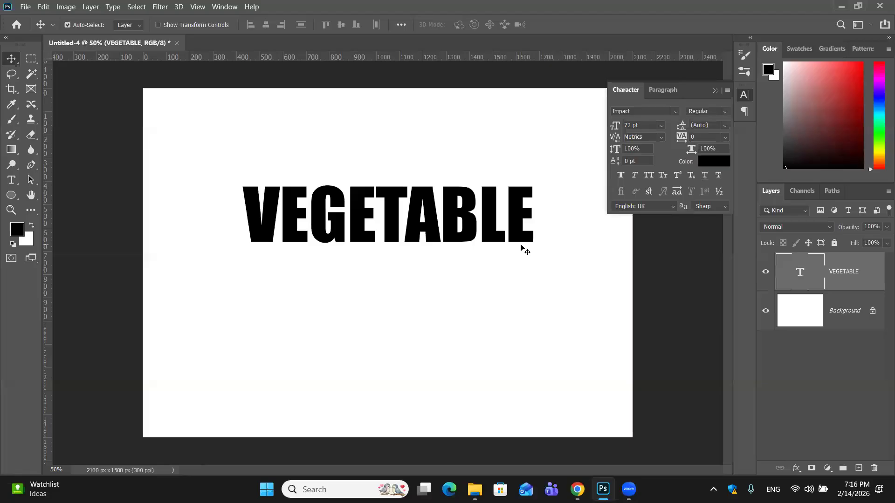
# - Try stretching the VEGETABLE text to about 140% width and 214% height with Free Transform, and undo the scaling
pyautogui.hotkey('ctrl', 't')
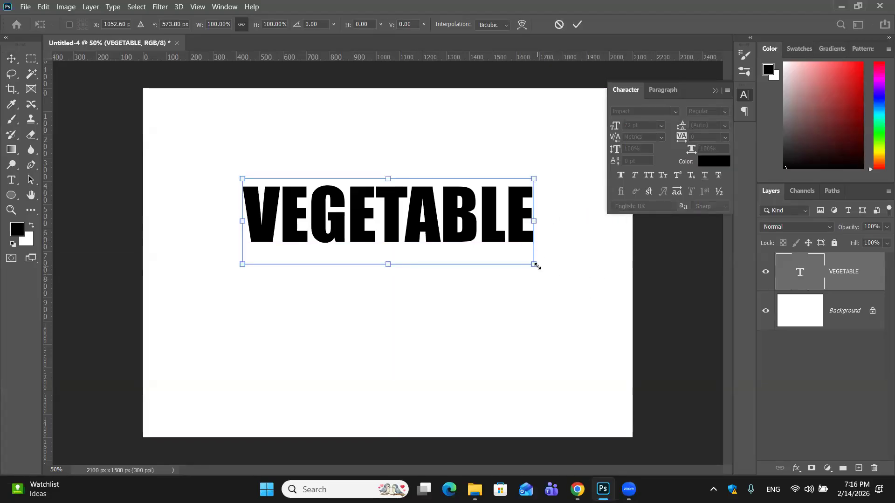
pyautogui.moveTo(536, 264); pyautogui.dragTo(655, 363)
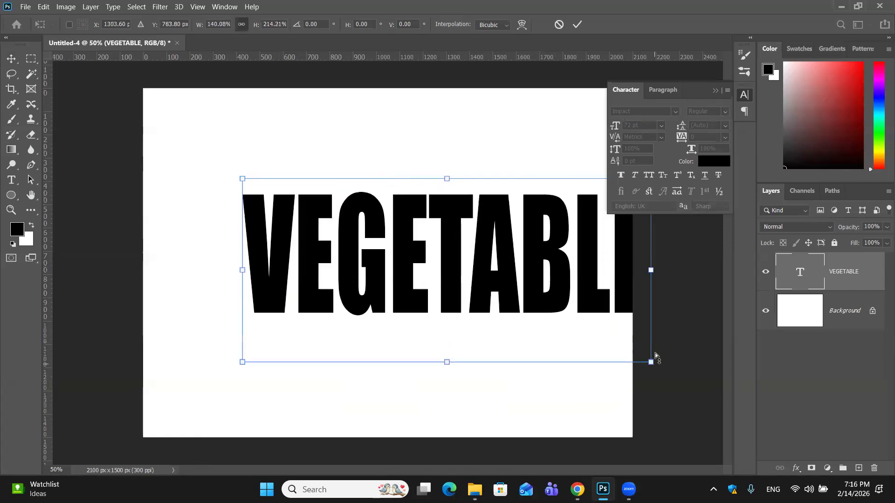
pyautogui.hotkey('ctrl', 'z')
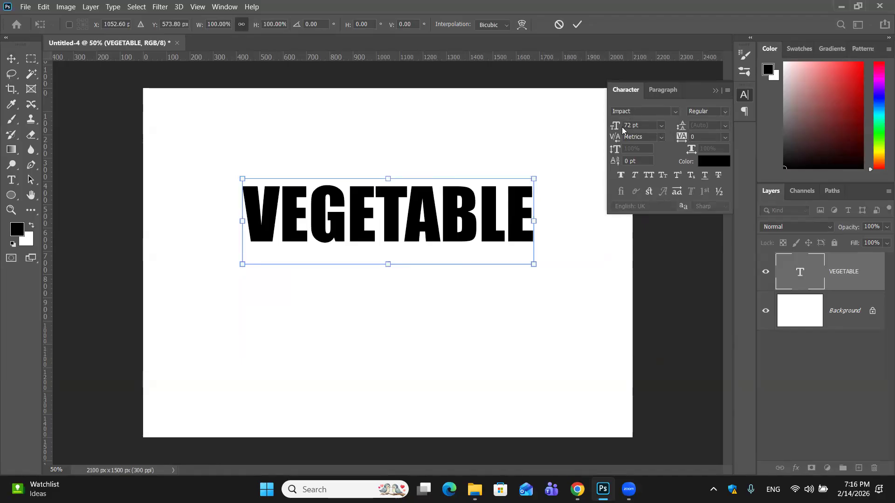
pyautogui.click(577, 24)
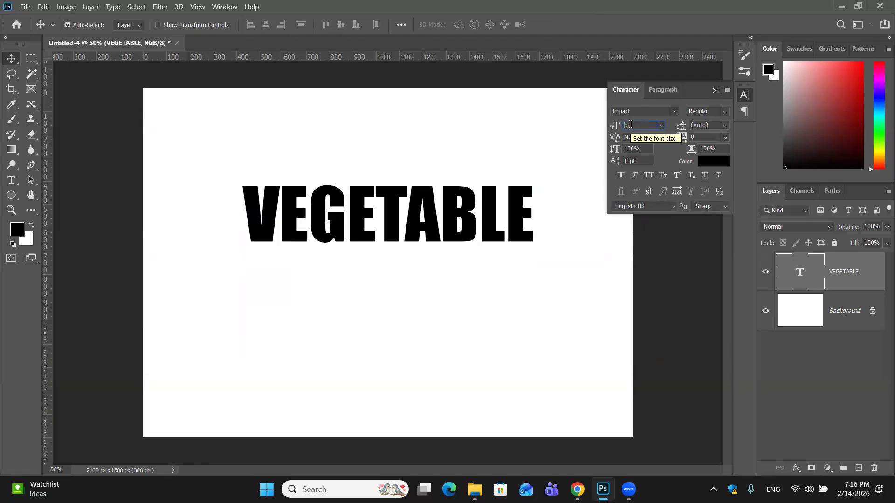
# - Set the font size of the VEGETABLE text to 200 pt
pyautogui.write('200')
pyautogui.press('Return')
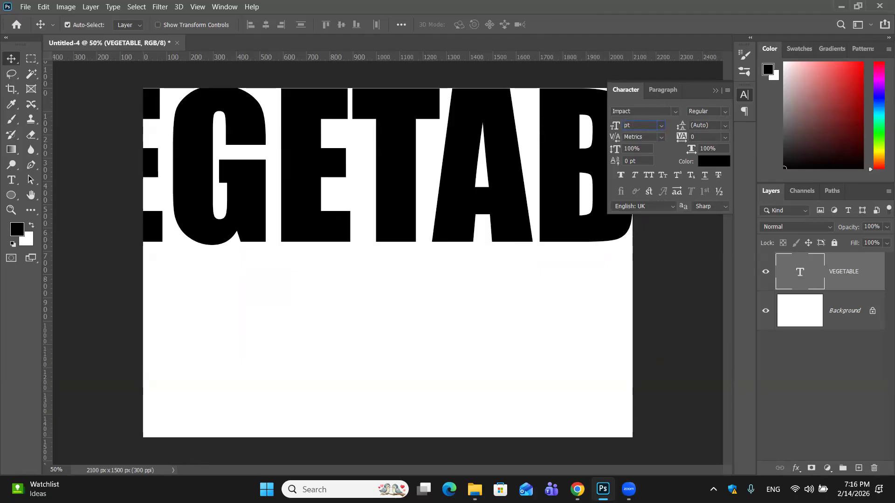
# - Set the VEGETABLE text's font size to 110 pt and position it in the upper half of the canvas
pyautogui.write('110')
pyautogui.press('Return')
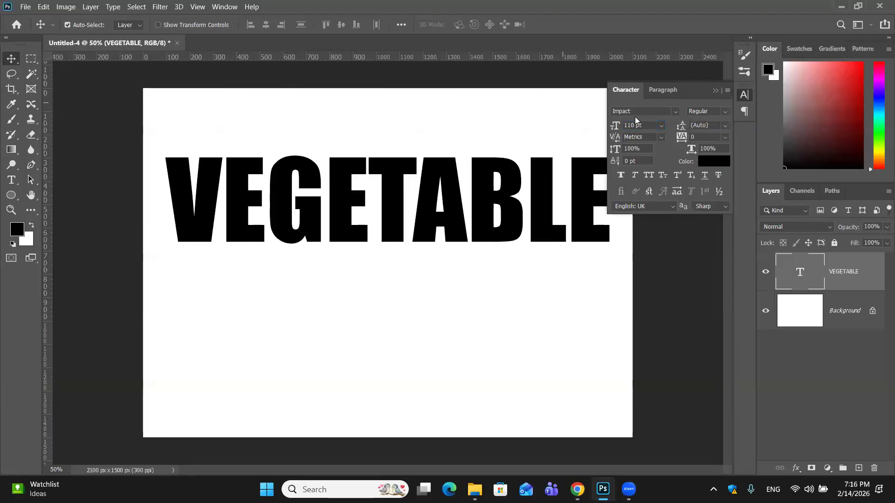
pyautogui.moveTo(446, 181)
pyautogui.mouseDown()
pyautogui.moveTo(421, 155)
pyautogui.moveTo(439, 195)
pyautogui.mouseUp()
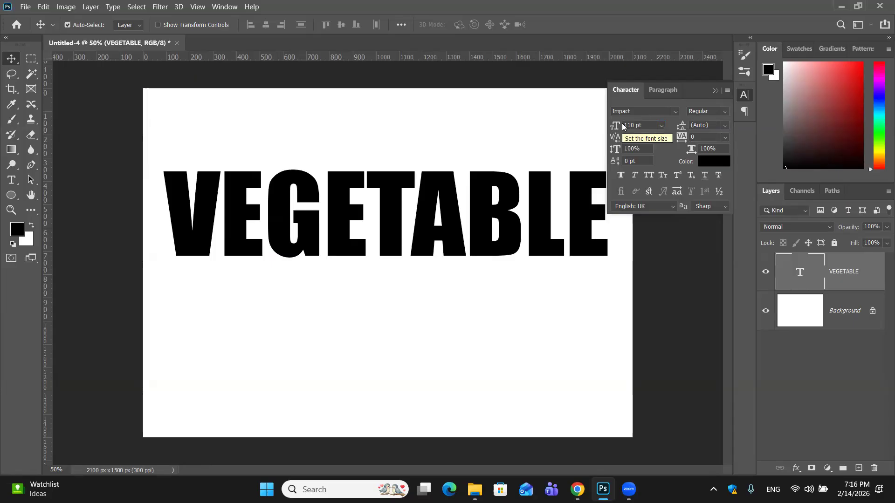
pyautogui.moveTo(489, 227); pyautogui.dragTo(487, 197)
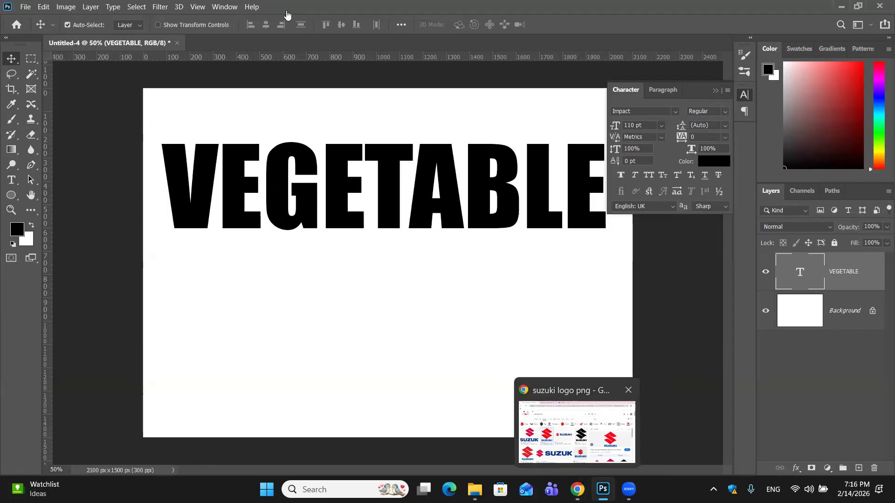
# - Switch to Chrome, search for "unsplash images free download" in a new tab and open the Unsplash website
pyautogui.hotkey('alt', 'Tab')
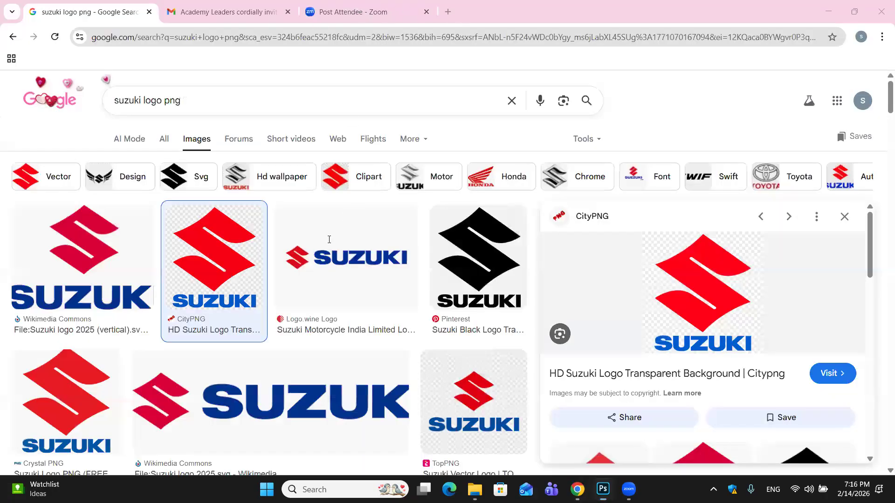
pyautogui.hotkey('ctrl', 't')
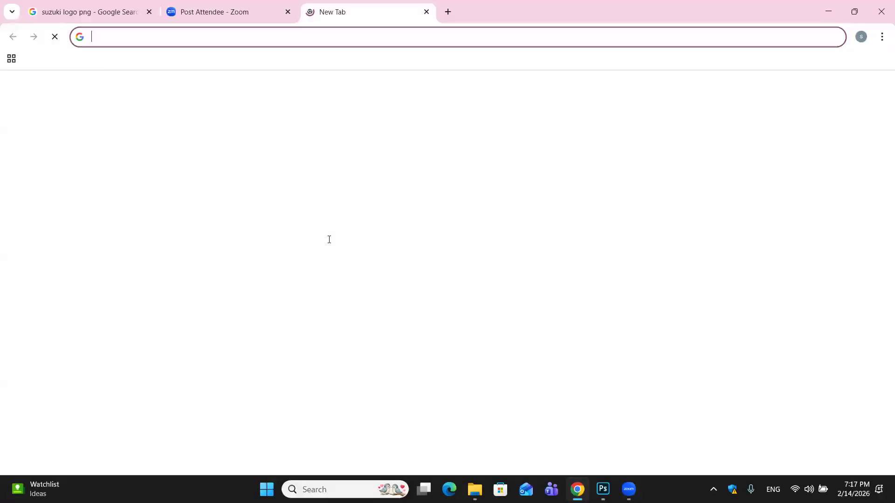
pyautogui.write('uns')
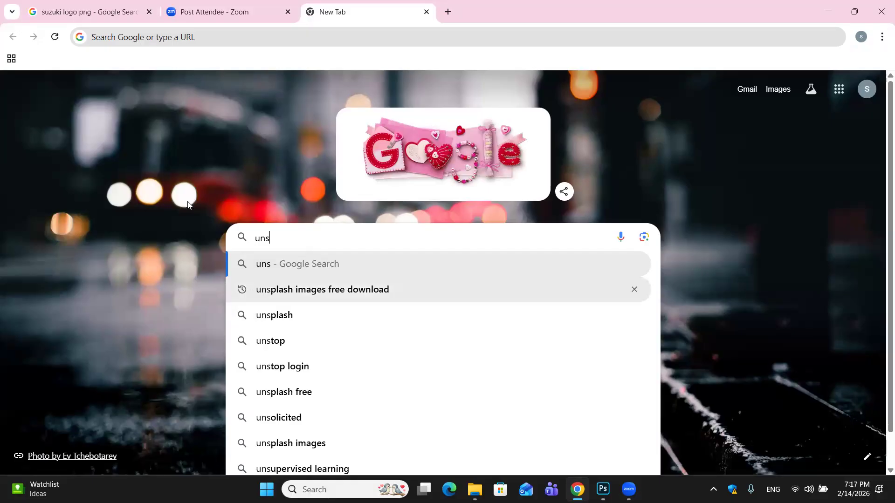
pyautogui.click(520, 291)
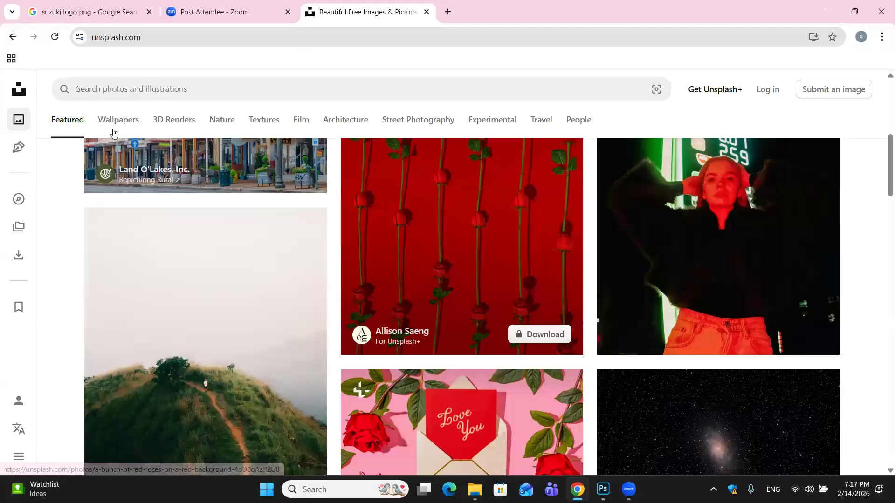
# - Search Unsplash for vegetables and browse the resulting photos for a suitable picture
pyautogui.scroll(10, 309, 275)
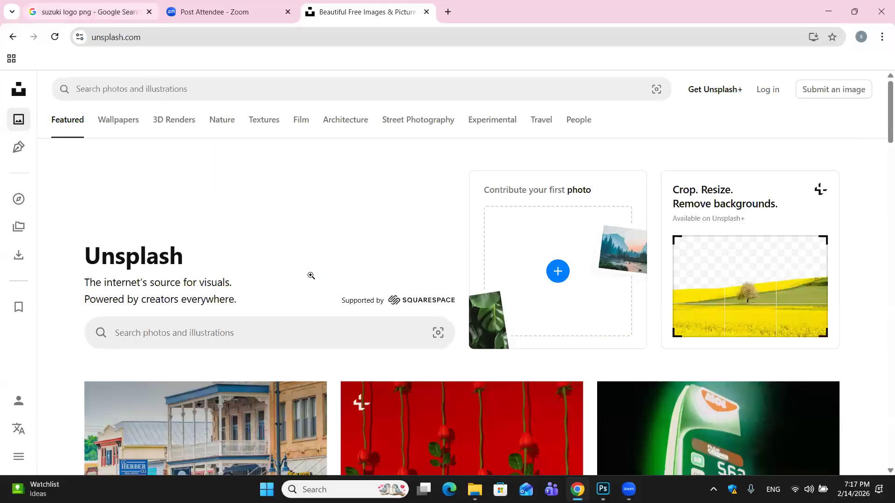
pyautogui.write('v')
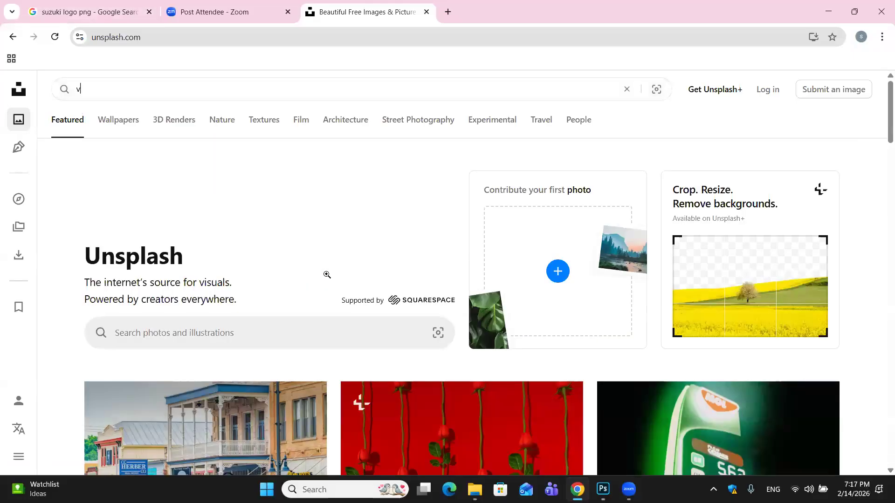
pyautogui.write('egetables')
pyautogui.press('Return')
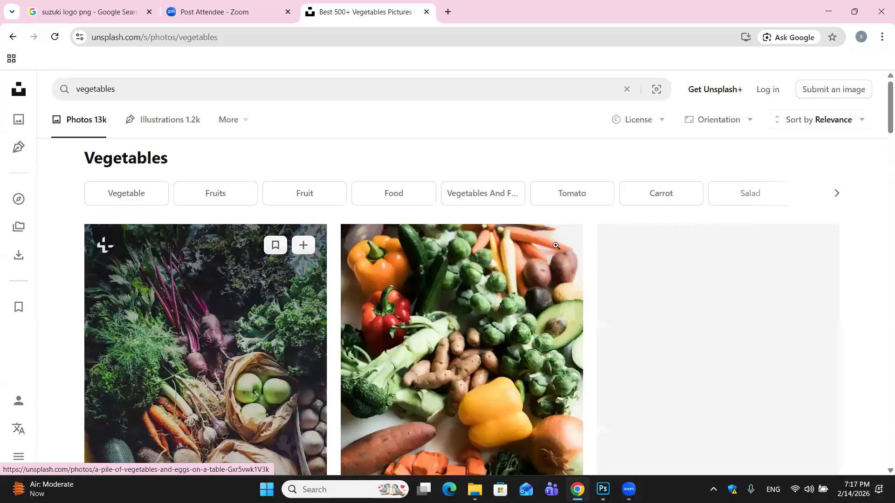
pyautogui.scroll(-10, 556, 245)
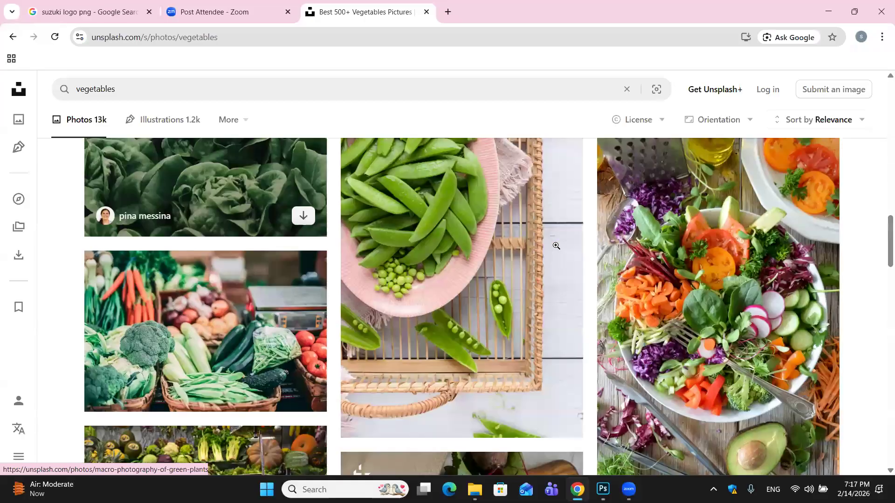
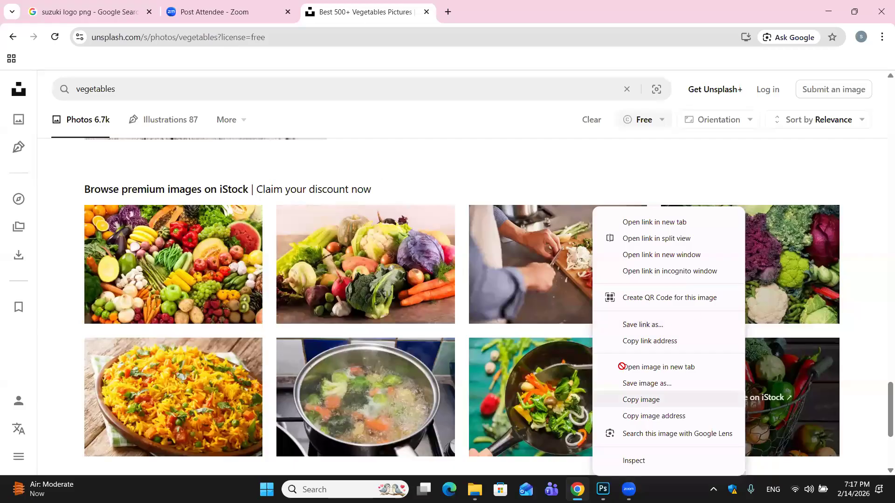
# - Switch to Photoshop, create a new 2100 x 1500 px document at 300 ppi and paste the copied vegetable photo into it
pyautogui.hotkey('alt', 'Tab')
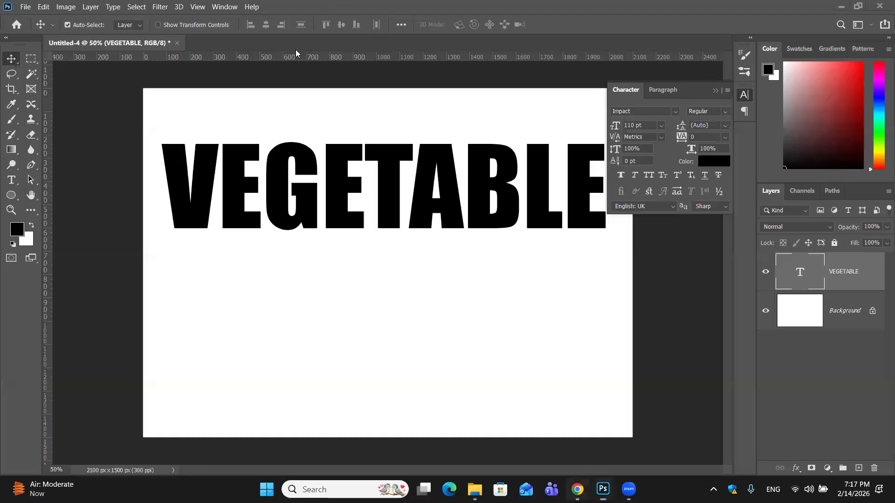
pyautogui.click(577, 489)
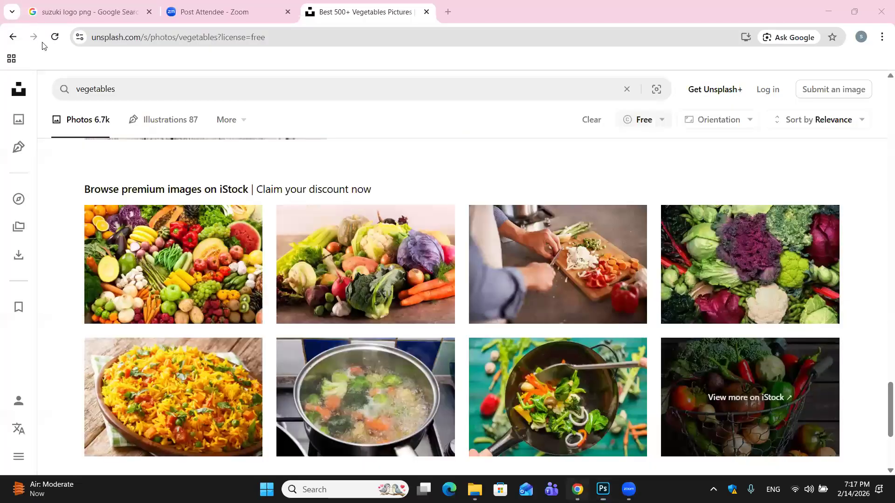
pyautogui.hotkey('alt', 'Tab')
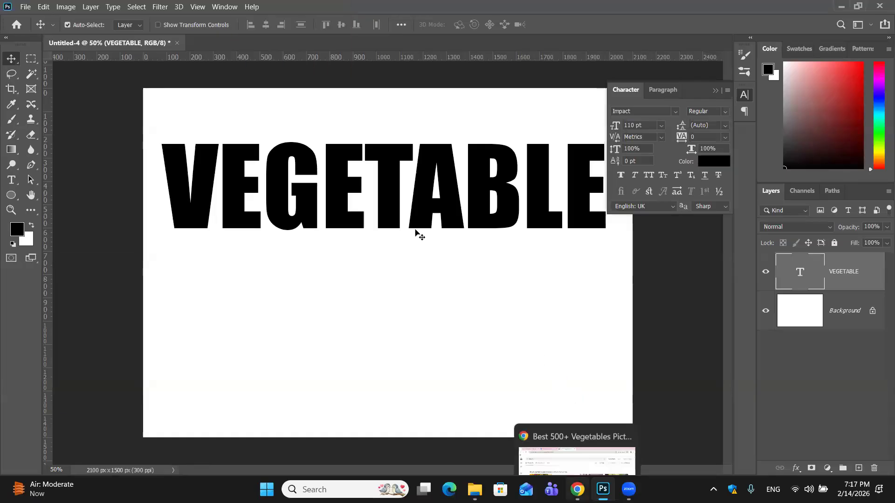
pyautogui.hotkey('ctrl', 'n')
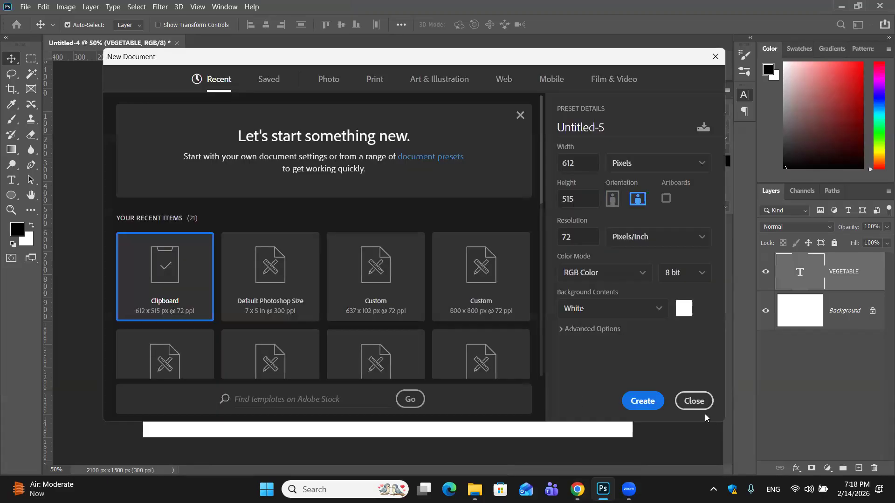
pyautogui.click(642, 401)
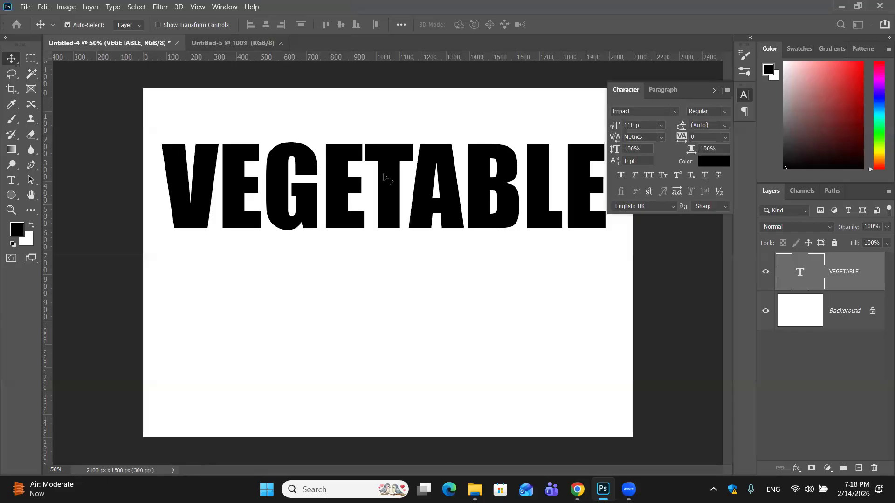
pyautogui.hotkey('ctrl', 'Tab')
pyautogui.hotkey('ctrl', 'v')
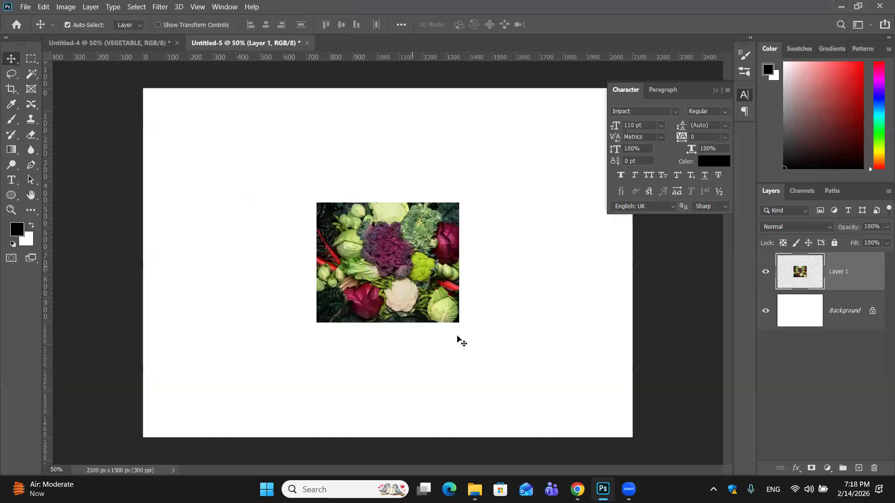
# - Enlarge the pasted vegetable photo proportionally to about 226% and move it to the centre of the canvas
pyautogui.hotkey('ctrl', 't')
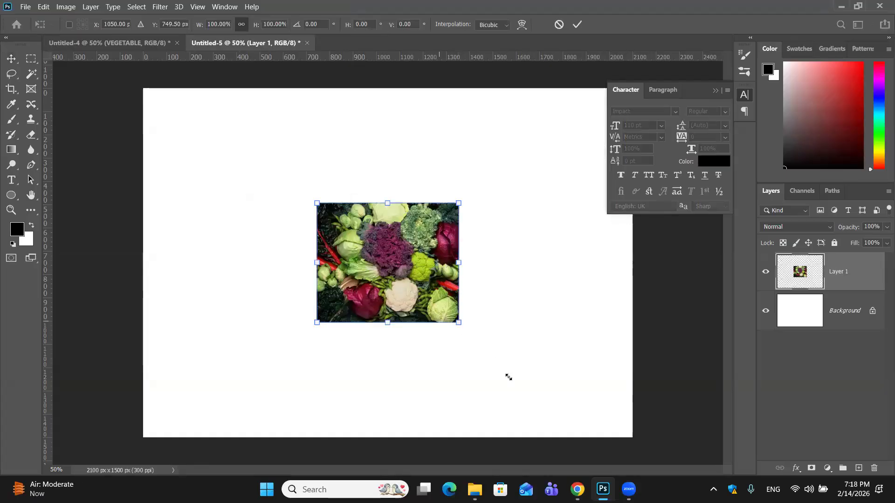
pyautogui.moveTo(458, 322); pyautogui.dragTo(524, 378)
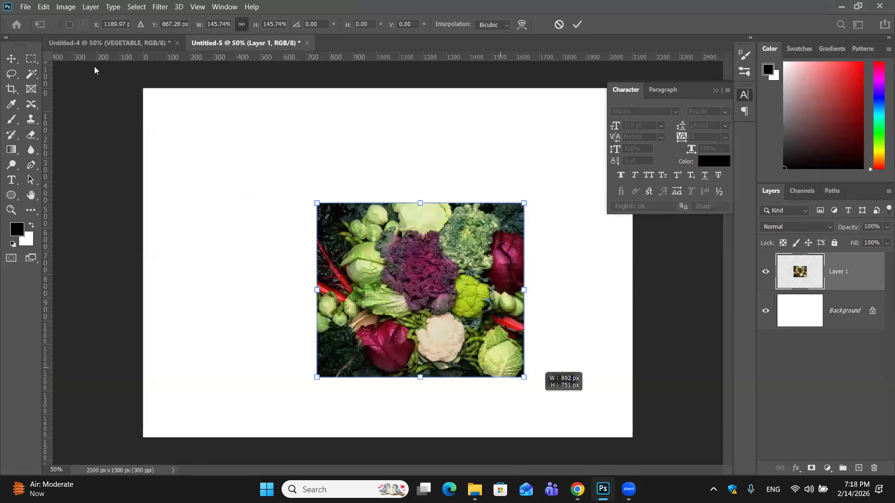
pyautogui.moveTo(524, 377); pyautogui.dragTo(639, 474)
pyautogui.moveTo(548, 348); pyautogui.dragTo(458, 277)
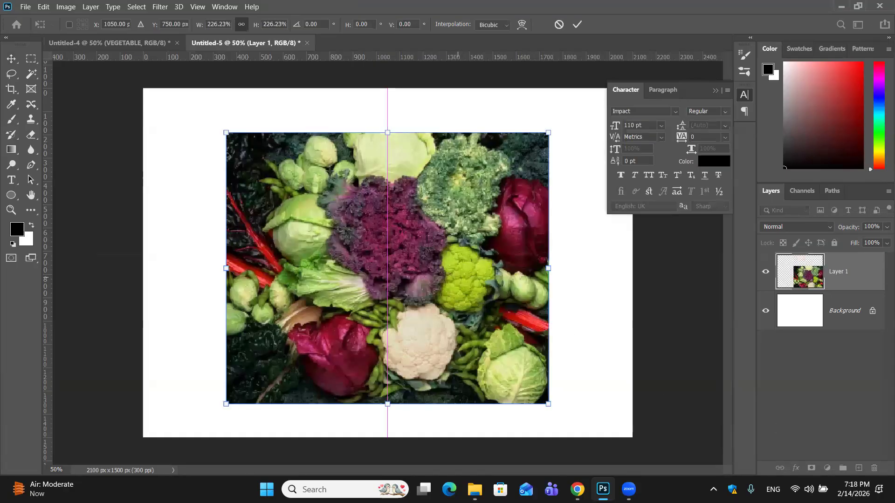
pyautogui.press('Return')
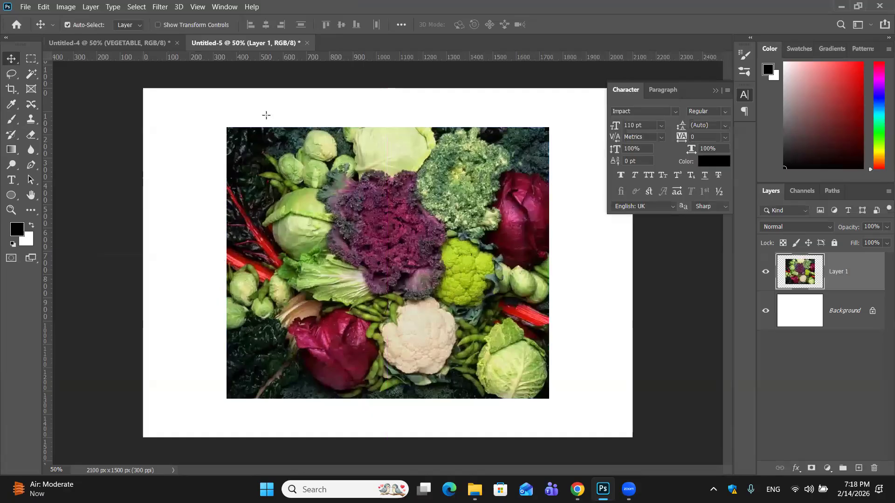
# - Bring a rectangular selection of the purple kale into the VEGETABLE document over the V and clip it to the text layer
pyautogui.click(31, 59)
pyautogui.moveTo(330, 171); pyautogui.dragTo(474, 299)
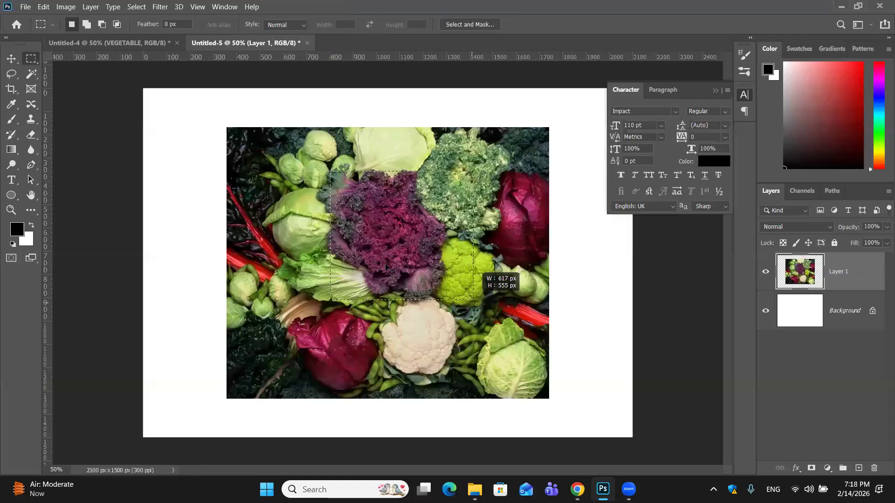
pyautogui.click(216, 193)
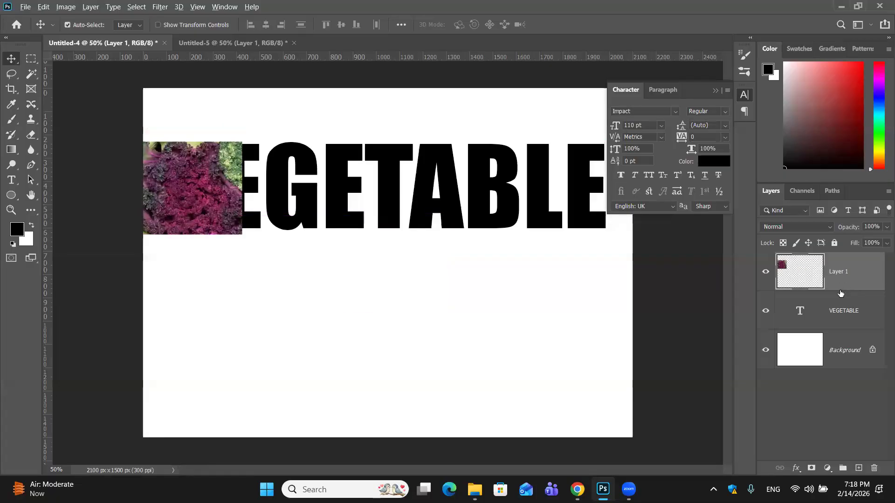
pyautogui.keyDown('alt'); pyautogui.click(840, 292); pyautogui.keyUp('alt')
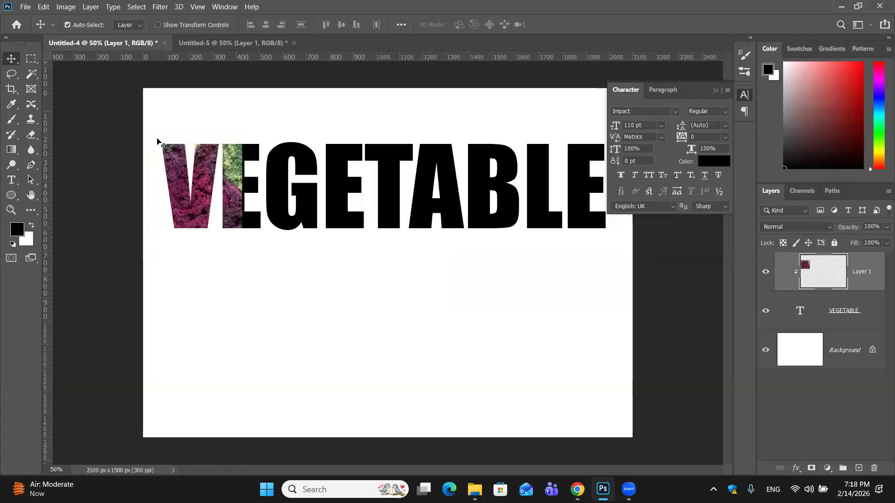
# - Paint black with the Brush tool over the kale image where it spills onto the first E
pyautogui.click(13, 121)
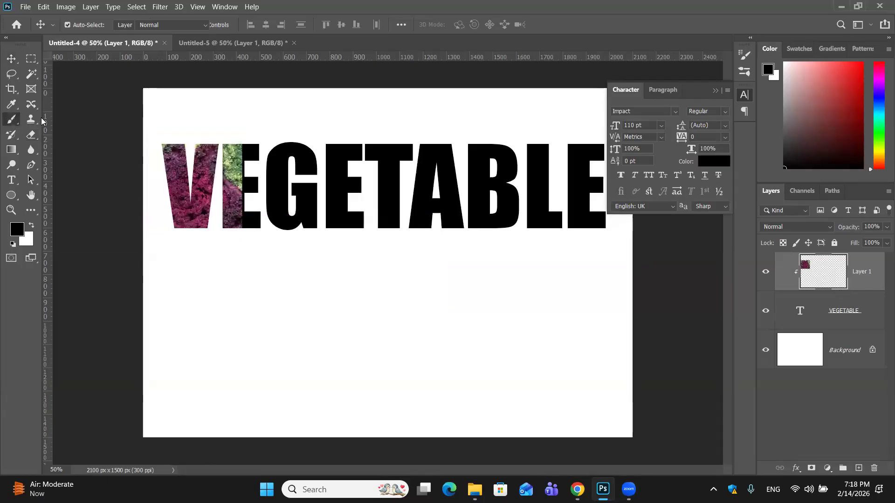
pyautogui.moveTo(236, 191)
pyautogui.mouseDown()
pyautogui.moveTo(235, 218)
pyautogui.moveTo(240, 138)
pyautogui.moveTo(226, 159)
pyautogui.moveTo(225, 221)
pyautogui.moveTo(257, 221)
pyautogui.mouseUp()
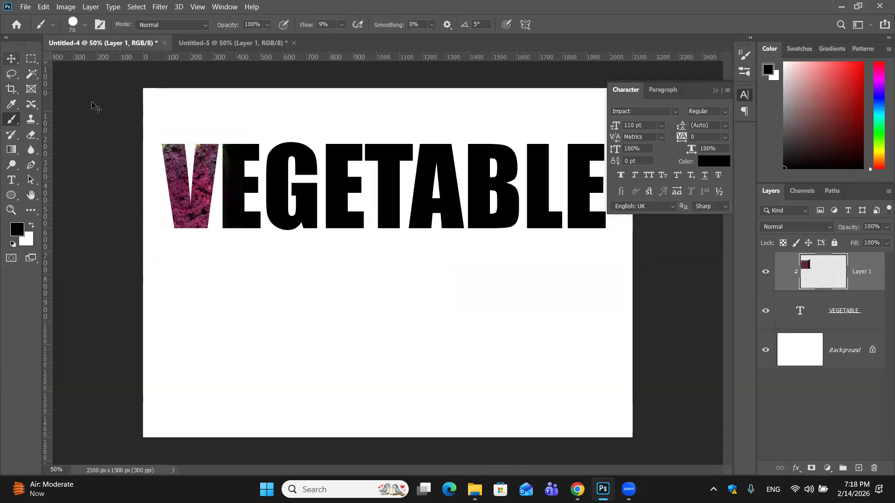
pyautogui.press('v')
pyautogui.moveTo(197, 211); pyautogui.dragTo(186, 211)
pyautogui.click(12, 119)
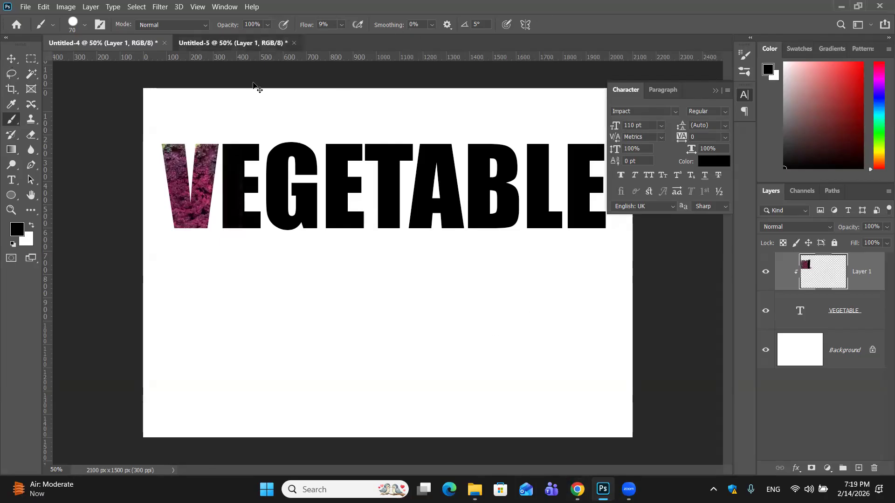
# - Copy a rectangular area of the curly green vegetable from the photo and paste it into the VEGETABLE document
pyautogui.hotkey('ctrl', 'Tab')
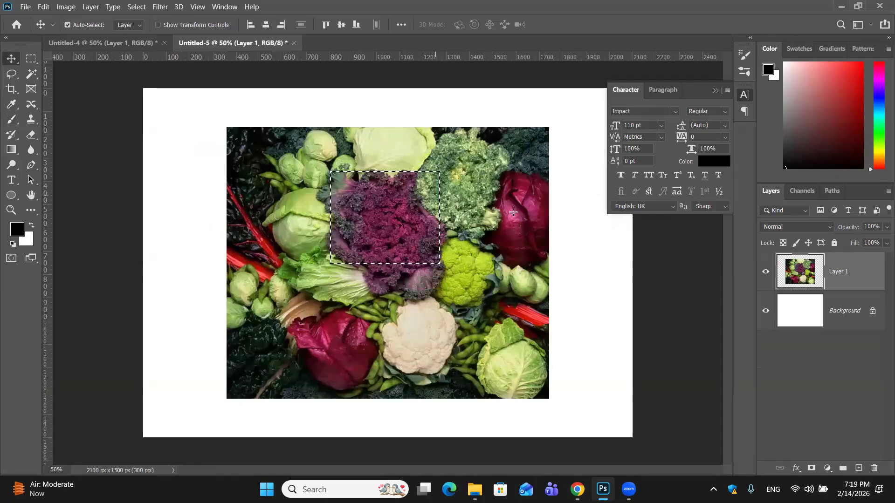
pyautogui.press('m')
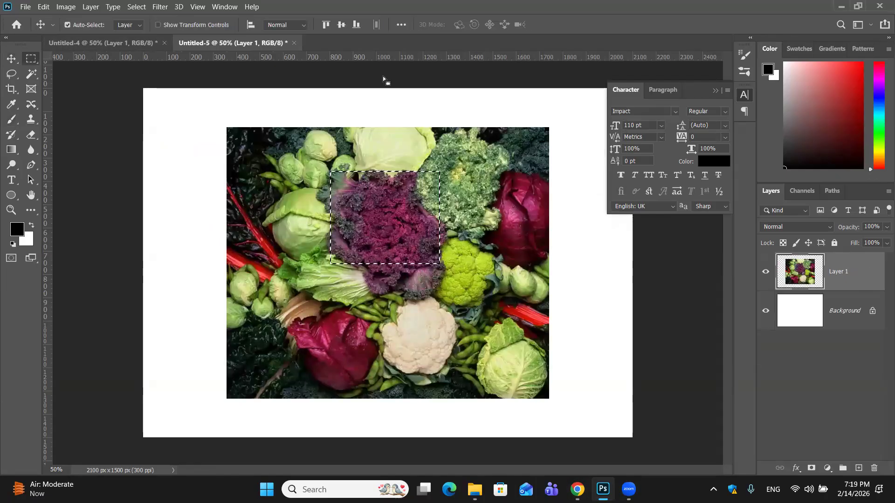
pyautogui.hotkey('ctrl', 'd')
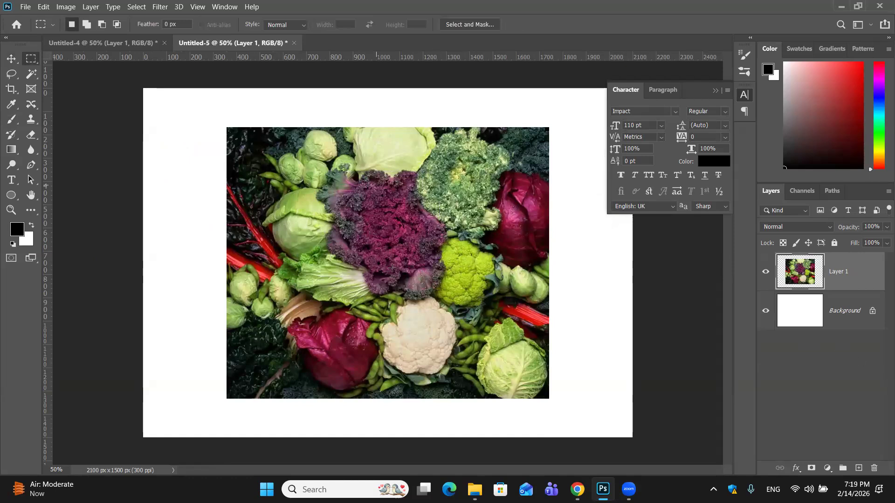
pyautogui.hotkey('ctrl', 'Tab')
pyautogui.hotkey('ctrl', 'v')
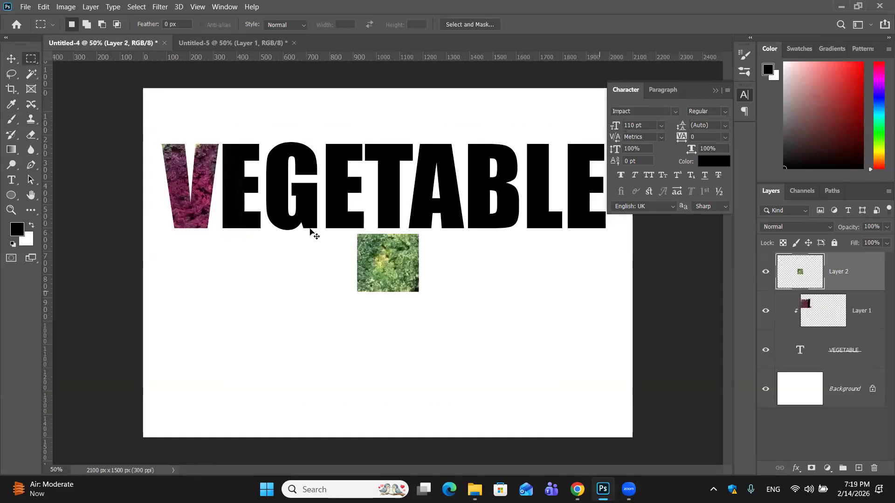
# - Scale the green patch to about 225%, place it over the letters EGE and clip it to the VEGETABLE text
pyautogui.press('v')
pyautogui.hotkey('ctrl', 't')
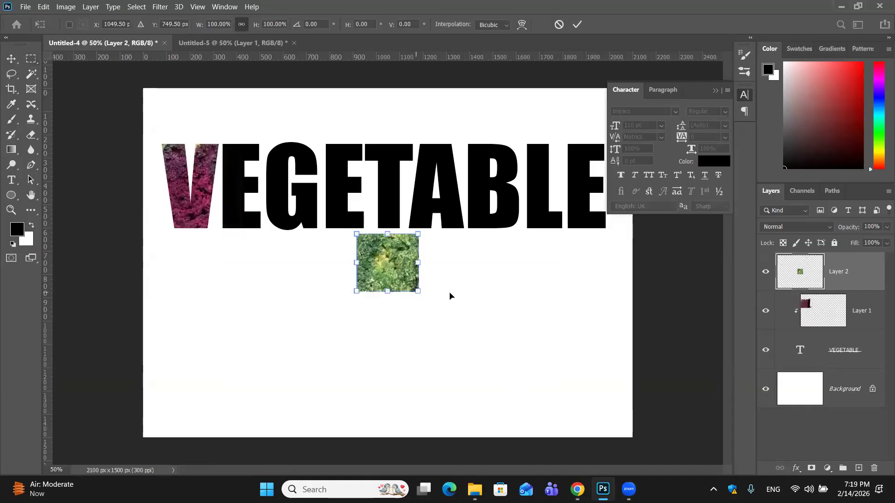
pyautogui.moveTo(419, 292); pyautogui.dragTo(525, 391)
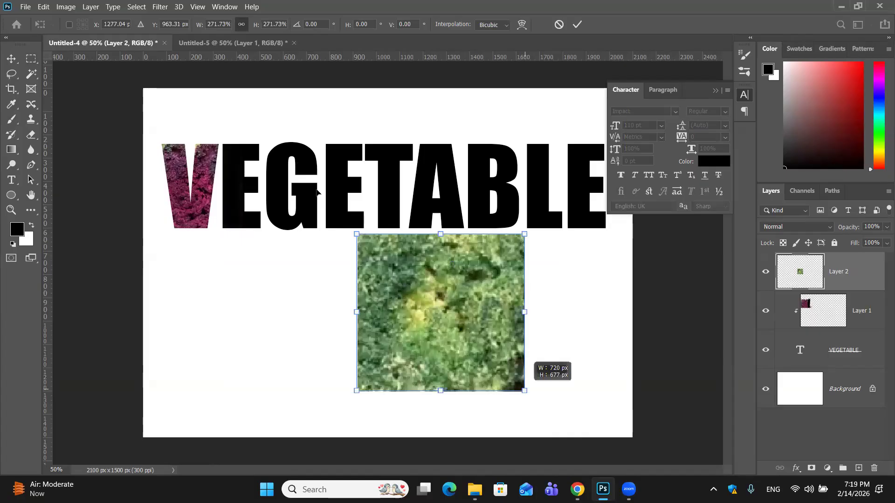
pyautogui.moveTo(524, 391); pyautogui.dragTo(495, 364)
pyautogui.moveTo(450, 290); pyautogui.dragTo(311, 186)
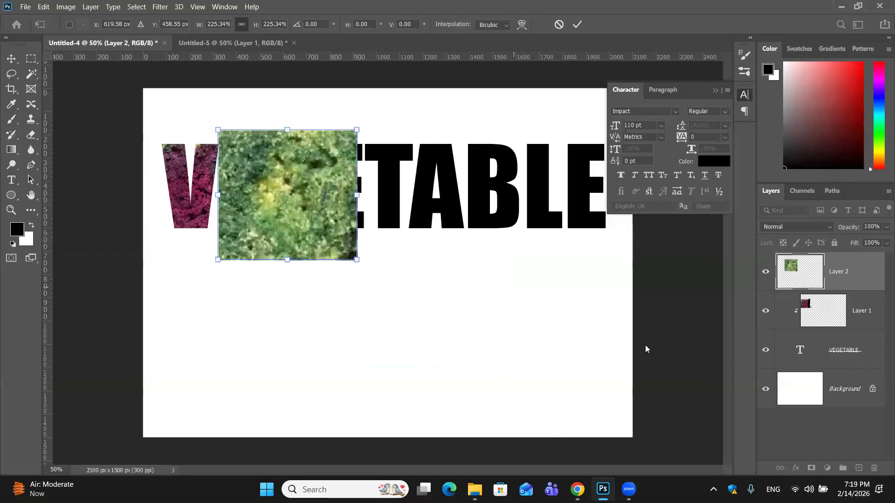
pyautogui.keyDown('alt'); pyautogui.click(849, 292); pyautogui.keyUp('alt')
# - Enlarge the brush to 175 and paint black over the green image on the G and second E
pyautogui.click(9, 123)
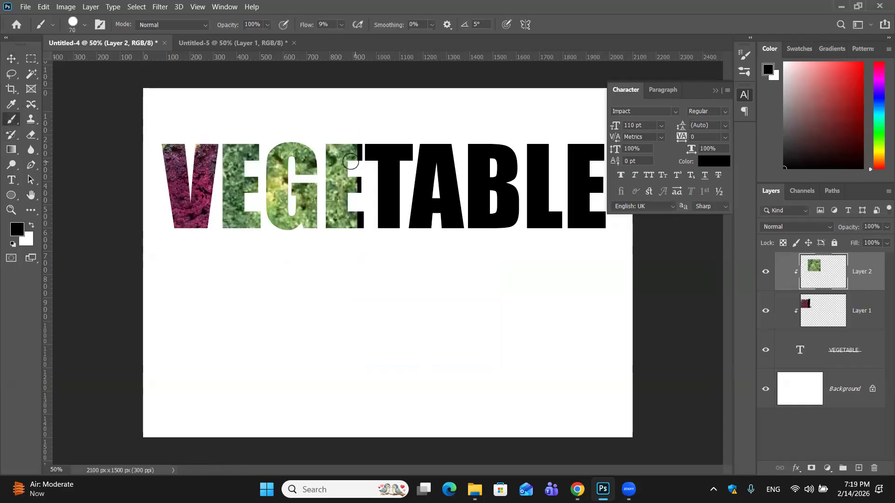
pyautogui.press(']')
pyautogui.press(']')
pyautogui.press(']')
pyautogui.press(']')
pyautogui.press(']')
pyautogui.press(']')
pyautogui.moveTo(289, 150)
pyautogui.mouseDown()
pyautogui.moveTo(290, 225)
pyautogui.moveTo(304, 162)
pyautogui.moveTo(301, 175)
pyautogui.moveTo(289, 152)
pyautogui.moveTo(285, 214)
pyautogui.moveTo(288, 166)
pyautogui.moveTo(295, 167)
pyautogui.moveTo(314, 243)
pyautogui.moveTo(355, 150)
pyautogui.moveTo(334, 232)
pyautogui.moveTo(352, 111)
pyautogui.moveTo(334, 198)
pyautogui.moveTo(359, 216)
pyautogui.mouseUp()
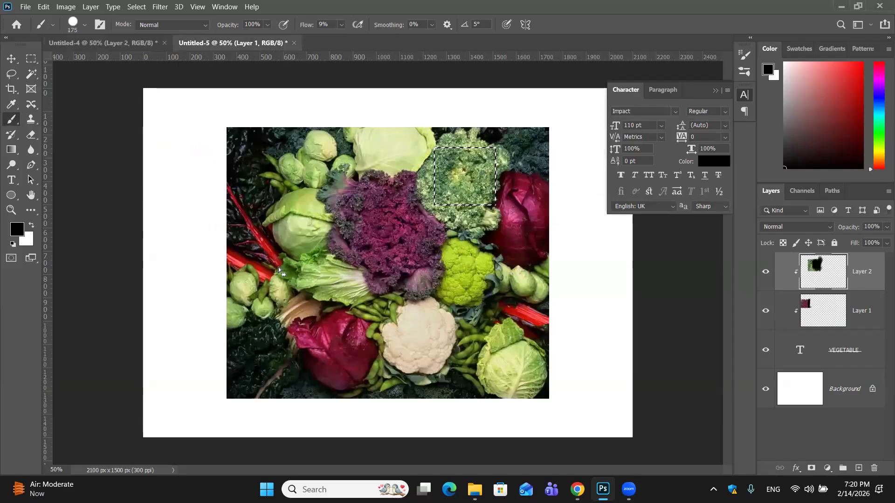
# - Copy a rectangular area around the red stems at the photo's left edge and paste it into the VEGETABLE document
pyautogui.press('m')
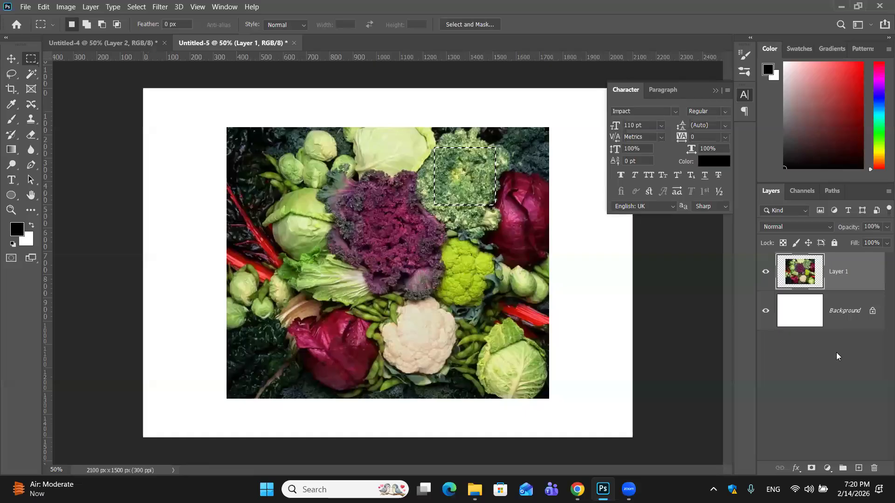
pyautogui.hotkey('ctrl', 'z')
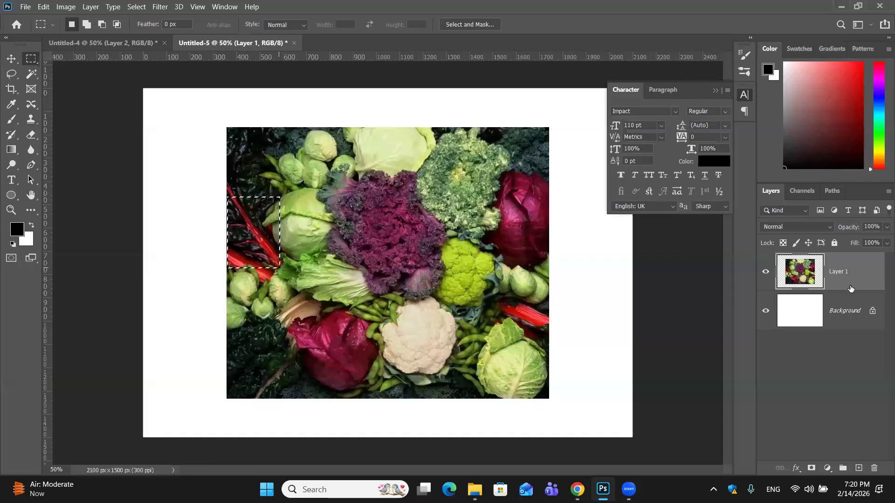
pyautogui.hotkey('ctrl', 'c')
pyautogui.hotkey('ctrl', 'Tab')
pyautogui.hotkey('ctrl', 'v')
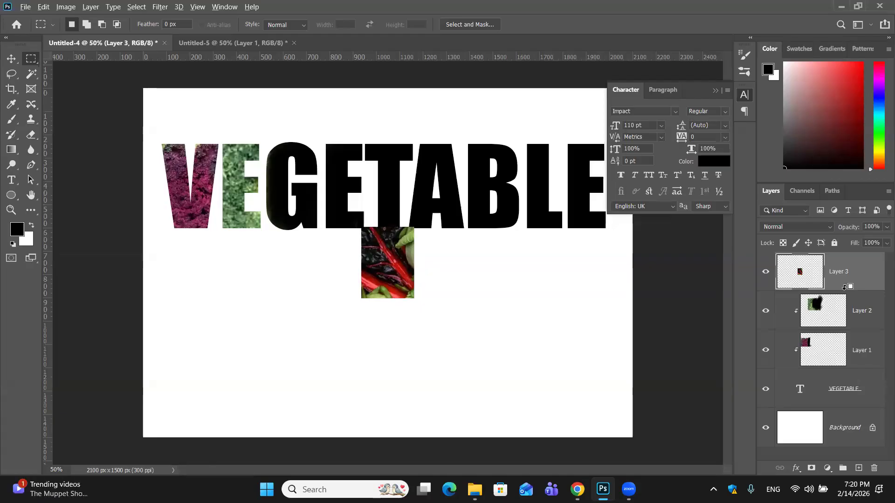
pyautogui.keyDown('alt'); pyautogui.click(845, 286); pyautogui.keyUp('alt')
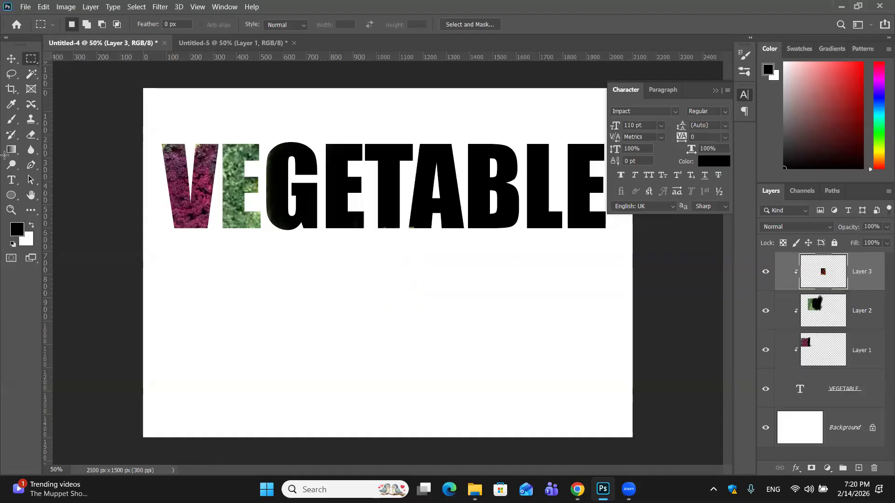
pyautogui.click(11, 59)
pyautogui.moveTo(314, 233); pyautogui.dragTo(316, 231)
pyautogui.hotkey('ctrl', 'alt', 'g')
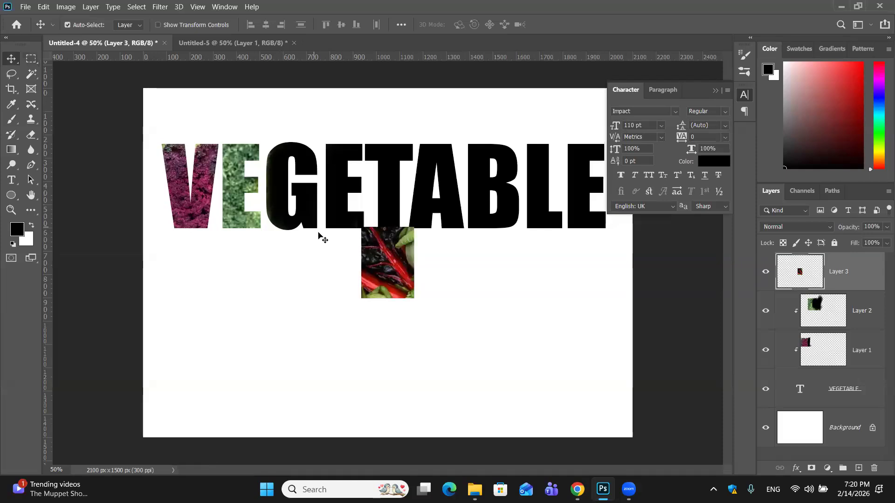
# - Move the red stem patch over the G, scale it to about 124% and clip it to the VEGETABLE text
pyautogui.moveTo(403, 280); pyautogui.dragTo(327, 231)
pyautogui.hotkey('ctrl', 't')
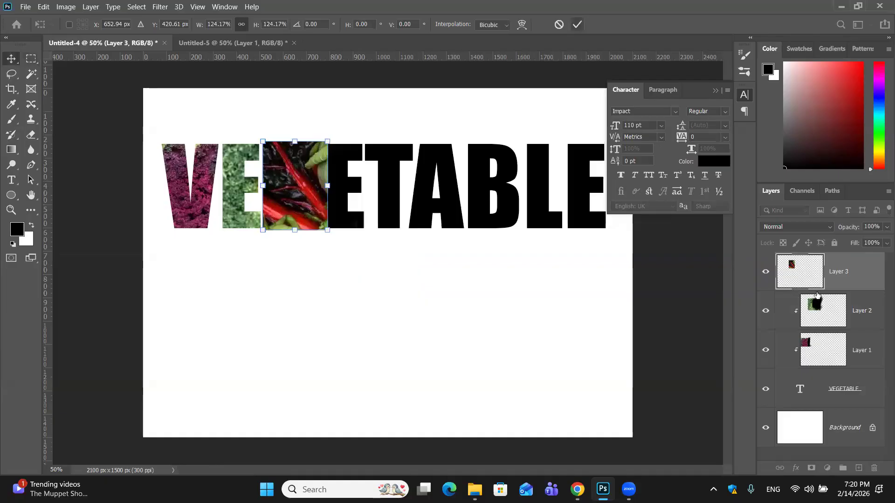
pyautogui.press('Return')
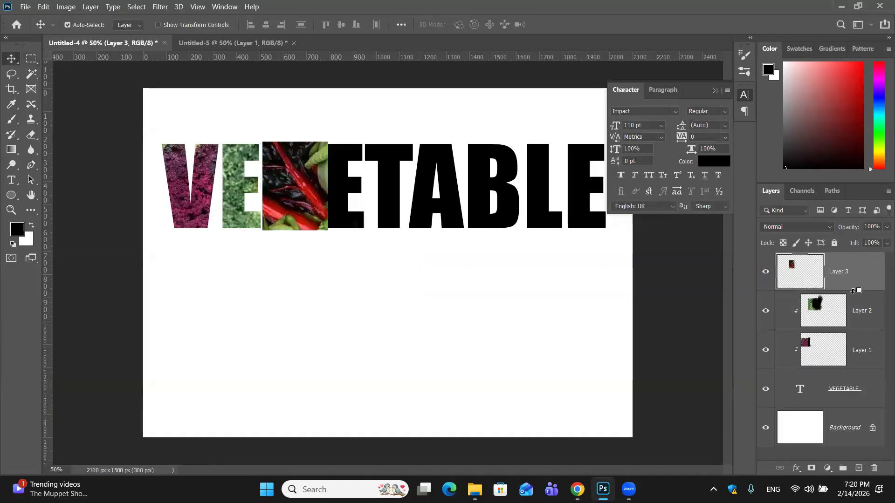
pyautogui.keyDown('alt'); pyautogui.click(853, 291); pyautogui.keyUp('alt')
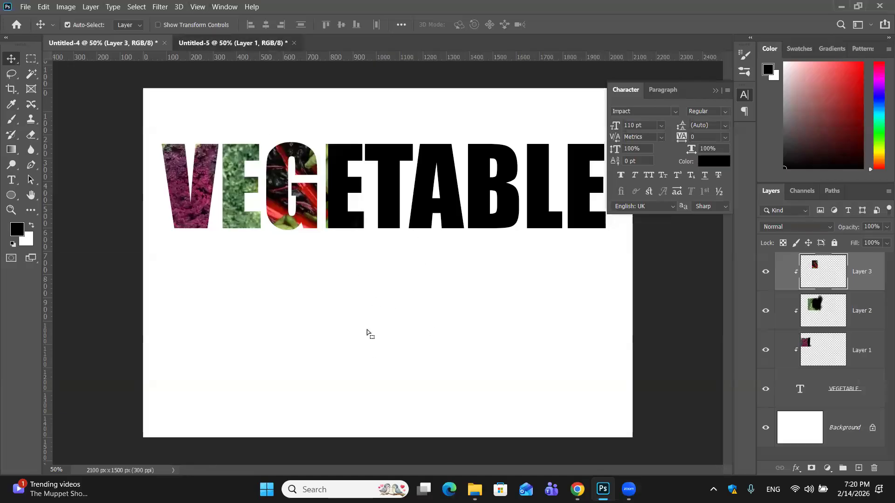
# - Select a rectangular area around the lime-green cauliflower in the photo document and copy it
pyautogui.click(224, 43)
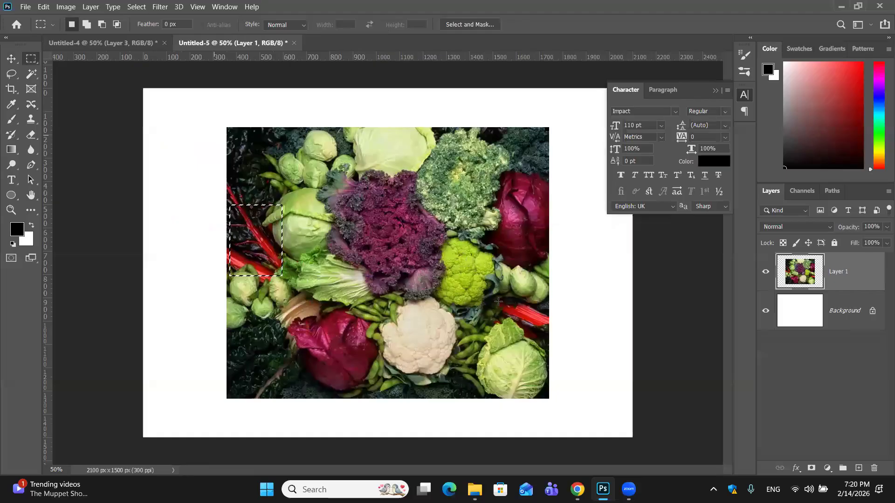
pyautogui.hotkey('ctrl', 'd')
pyautogui.hotkey('ctrl', 'shift', 'd')
pyautogui.hotkey('ctrl', 'c')
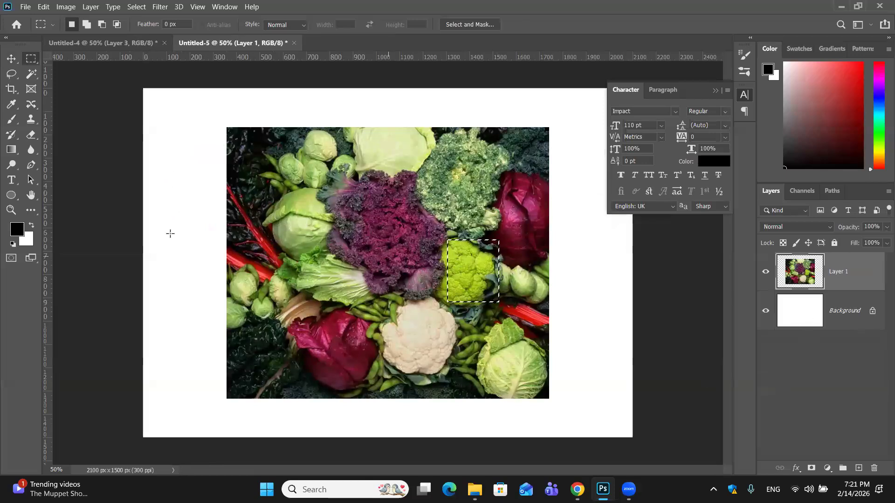
# - Paste the lime-green cauliflower patch into the VEGETABLE document, enlarge it and place it over the second E
pyautogui.hotkey('ctrl', 'Tab')
pyautogui.hotkey('ctrl', 'v')
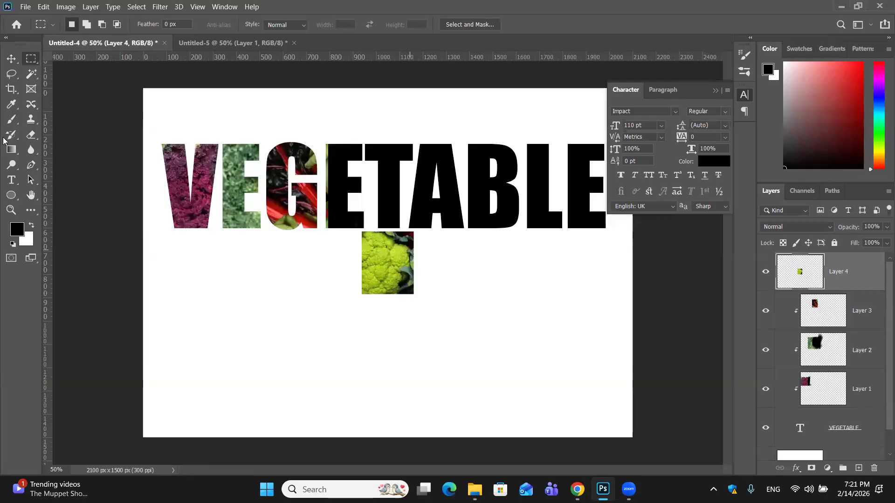
pyautogui.press('b')
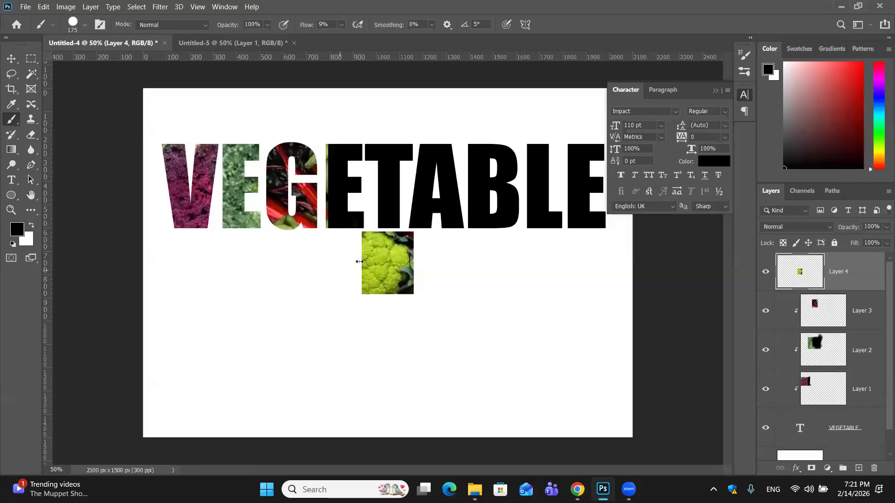
pyautogui.hotkey('ctrl', 't')
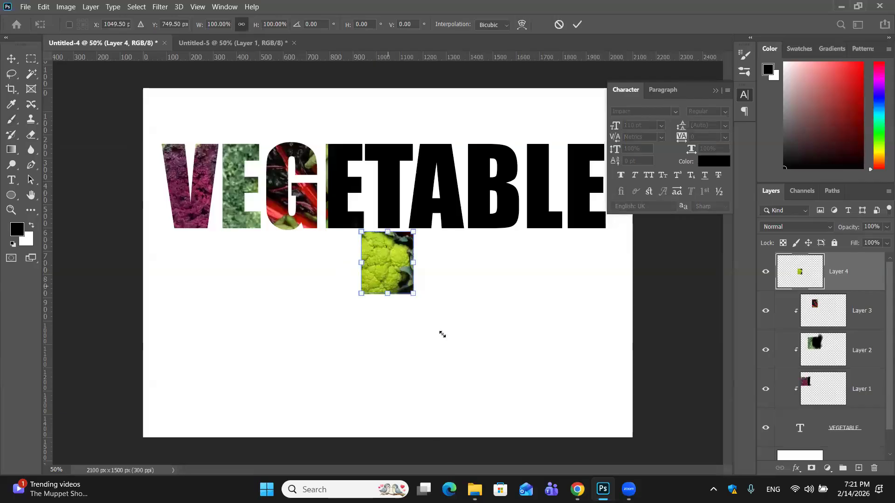
pyautogui.moveTo(414, 294); pyautogui.dragTo(449, 336)
pyautogui.moveTo(425, 269); pyautogui.dragTo(386, 180)
pyautogui.click(578, 25)
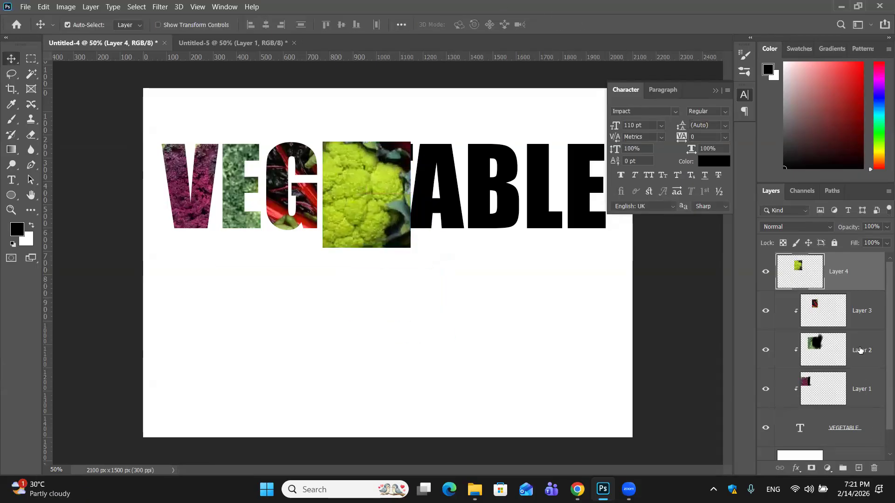
# - Clip the cauliflower patch to the VEGETABLE text and paint black over the part that covers the T
pyautogui.keyDown('alt'); pyautogui.click(865, 290); pyautogui.keyUp('alt')
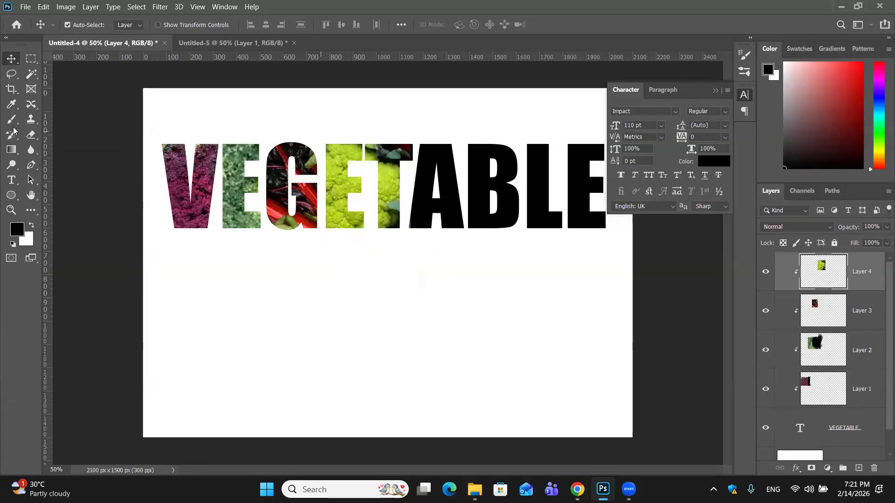
pyautogui.press('b')
pyautogui.moveTo(392, 151)
pyautogui.mouseDown()
pyautogui.moveTo(391, 210)
pyautogui.moveTo(393, 136)
pyautogui.moveTo(382, 156)
pyautogui.moveTo(404, 125)
pyautogui.moveTo(385, 142)
pyautogui.moveTo(387, 156)
pyautogui.mouseUp()
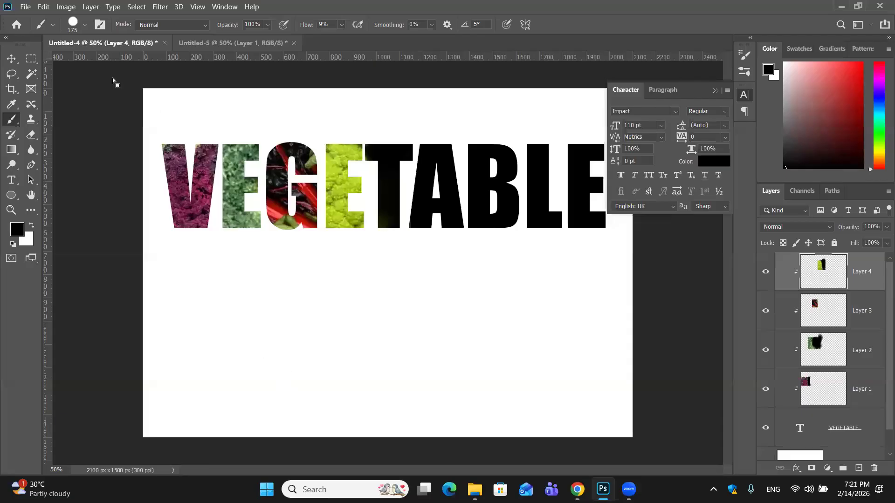
# - Copy a rectangular area of the dark leaves at the photo's lower-left corner and paste it into the VEGETABLE document
pyautogui.hotkey('ctrl', 'Tab')
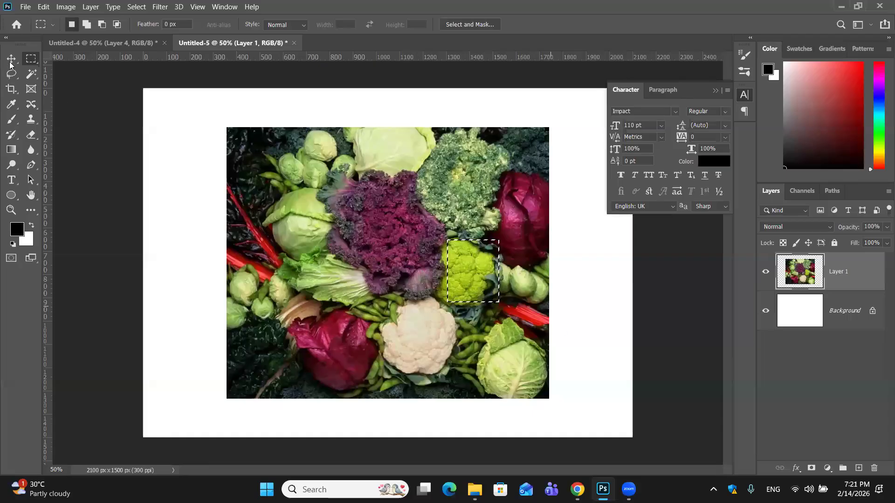
pyautogui.moveTo(234, 323); pyautogui.dragTo(286, 385)
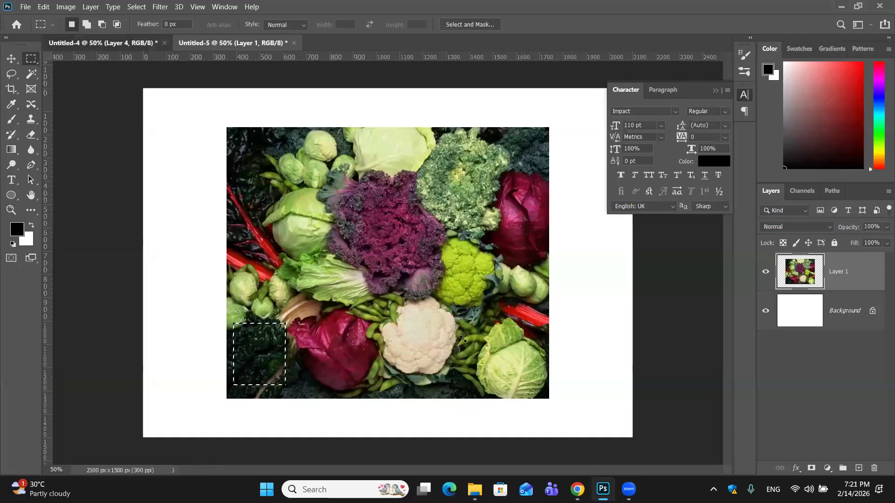
pyautogui.hotkey('ctrl', 'v')
# - Scale the dark leaf patch to about 177% over the T and A, clip it to the text, and collapse the Character settings
pyautogui.hotkey('ctrl', 't')
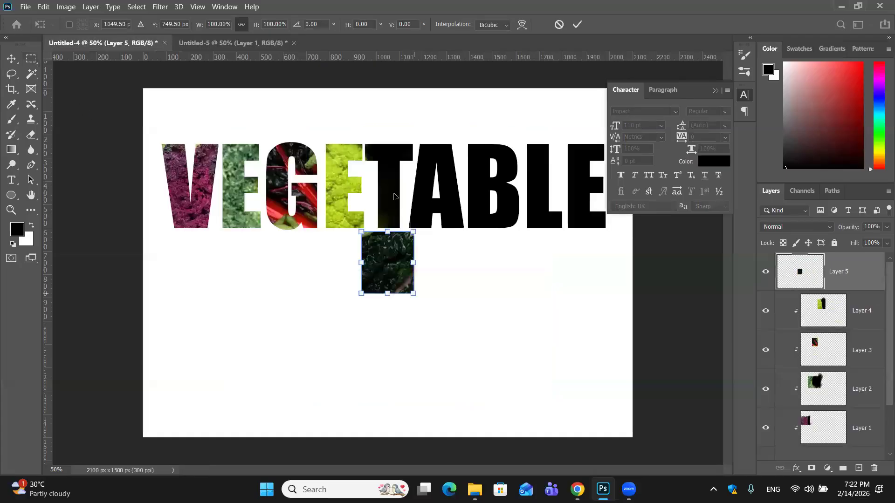
pyautogui.moveTo(413, 293); pyautogui.dragTo(453, 341)
pyautogui.moveTo(397, 275); pyautogui.dragTo(397, 237)
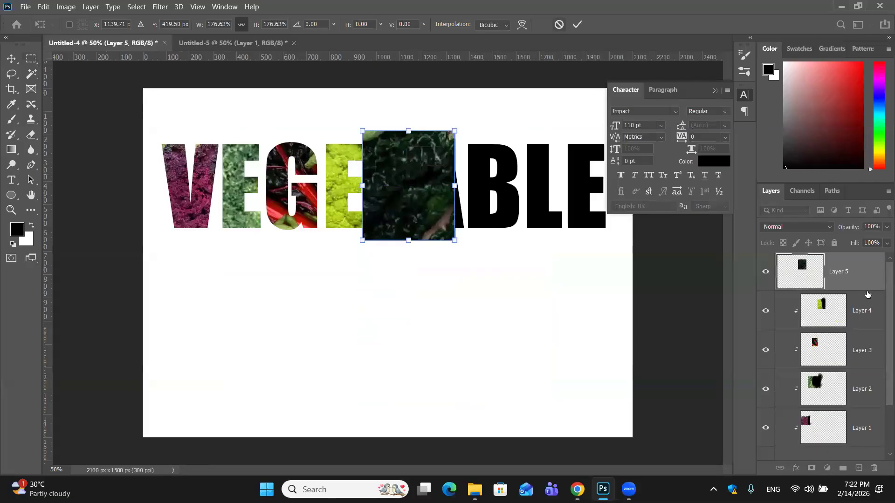
pyautogui.press('Return')
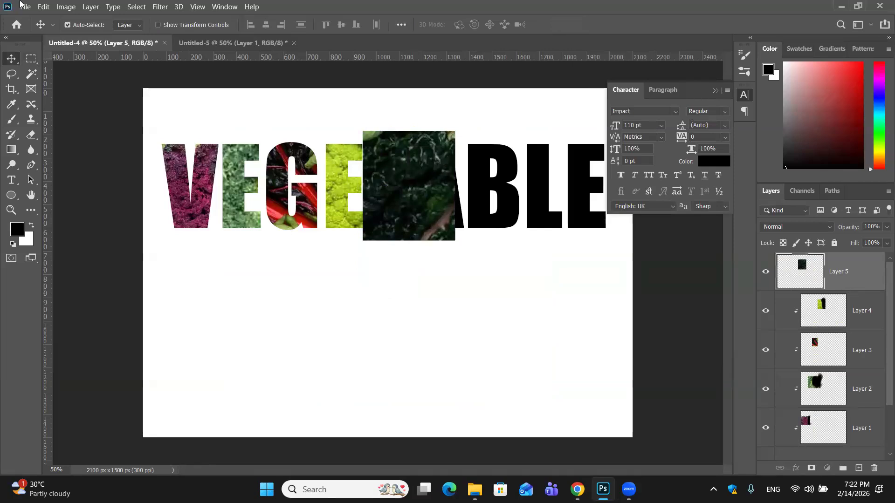
pyautogui.hotkey('ctrl', 'alt', 'g')
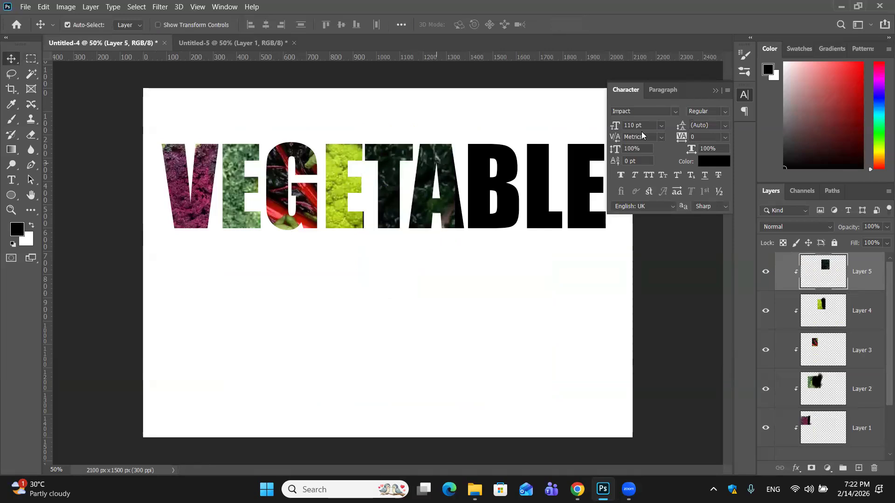
pyautogui.click(718, 89)
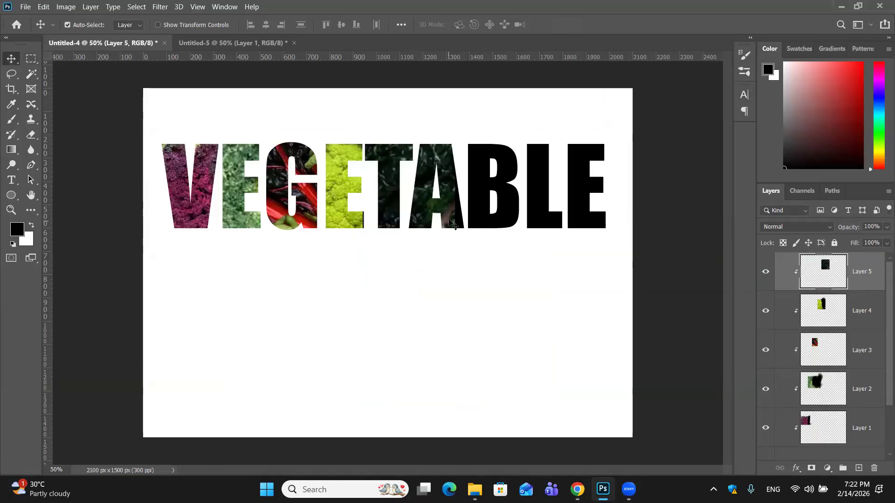
# - Copy an area of about 225 by 367 px around the red cabbage near the photo's right edge and paste it into the VEGETABLE document
pyautogui.click(209, 43)
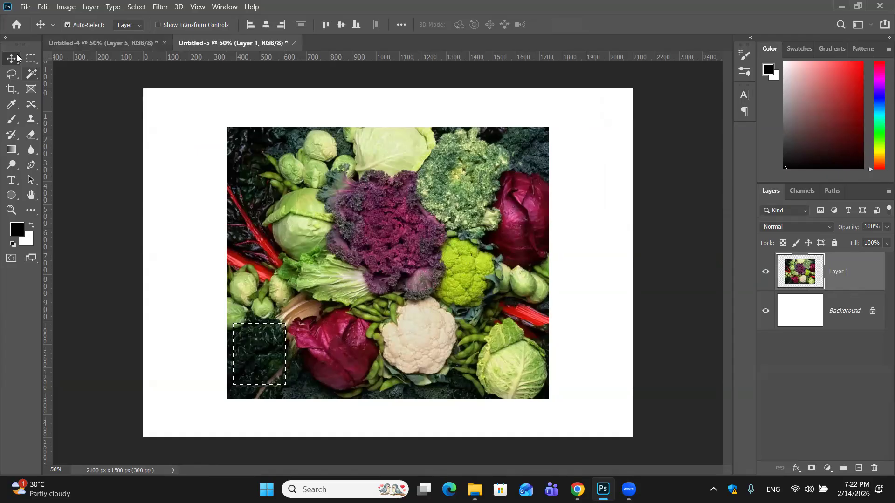
pyautogui.click(31, 58)
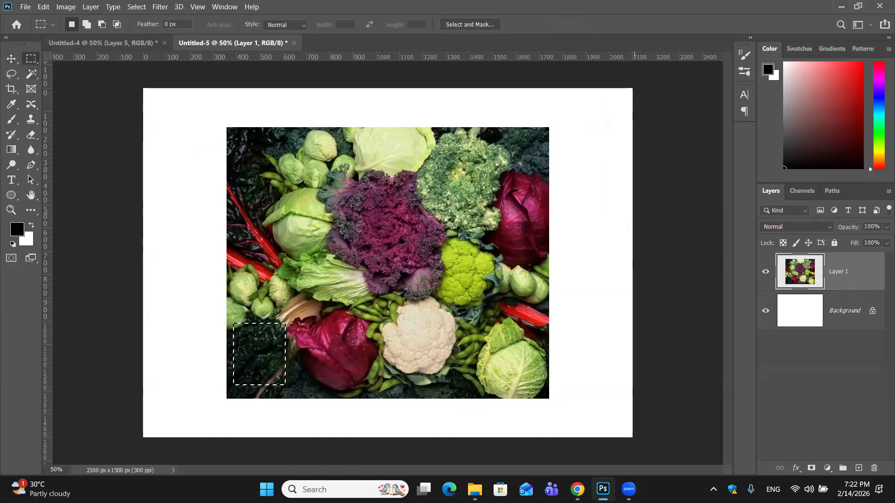
pyautogui.moveTo(499, 171); pyautogui.dragTo(551, 255)
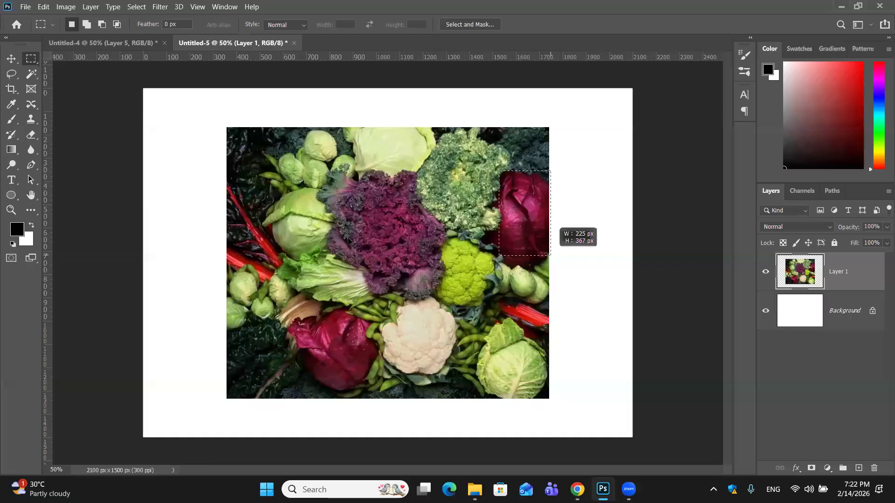
pyautogui.hotkey('ctrl', 'c')
pyautogui.hotkey('ctrl', 'Tab')
pyautogui.hotkey('ctrl', 'v')
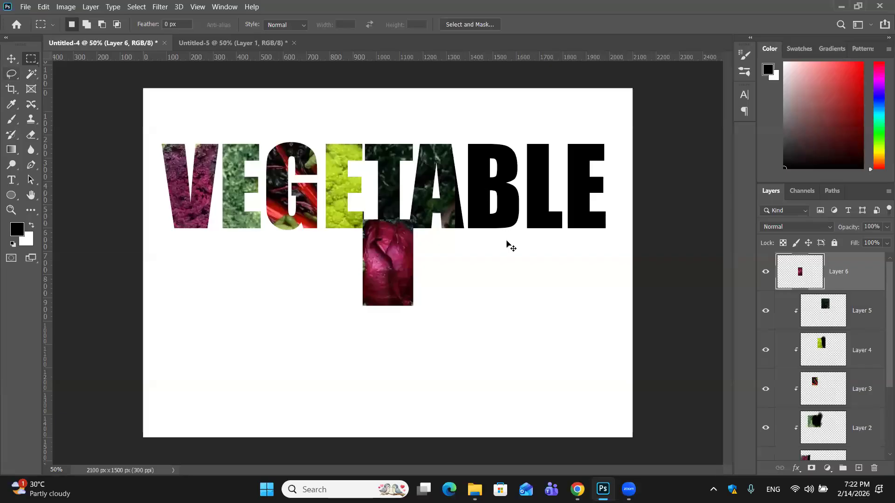
# - Move the red cabbage patch over the B and scale it to about 131% so it covers the letter
pyautogui.press('v')
pyautogui.moveTo(388, 252); pyautogui.dragTo(475, 195)
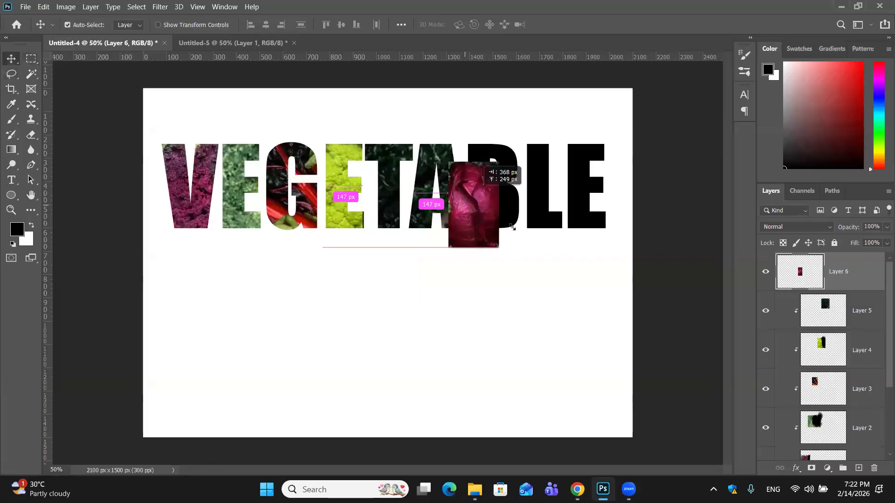
pyautogui.moveTo(512, 227); pyautogui.dragTo(521, 238)
pyautogui.hotkey('ctrl', 't')
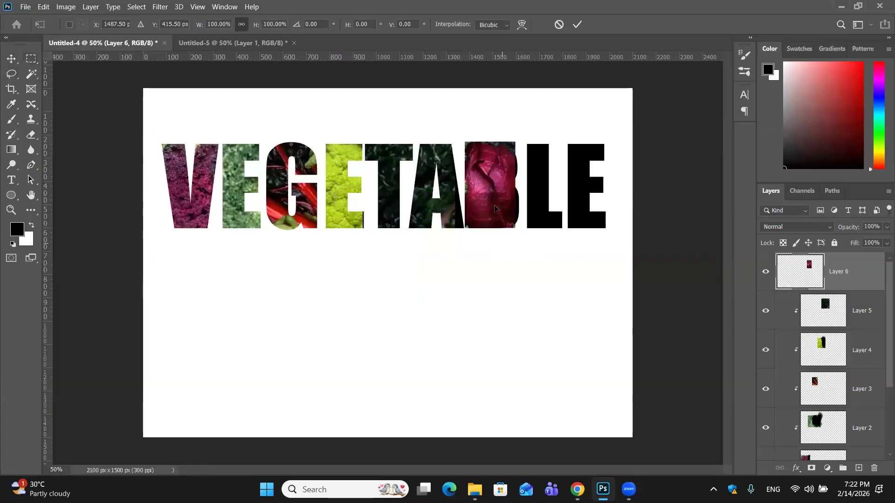
pyautogui.moveTo(514, 228); pyautogui.dragTo(530, 254)
pyautogui.moveTo(505, 215); pyautogui.dragTo(502, 216)
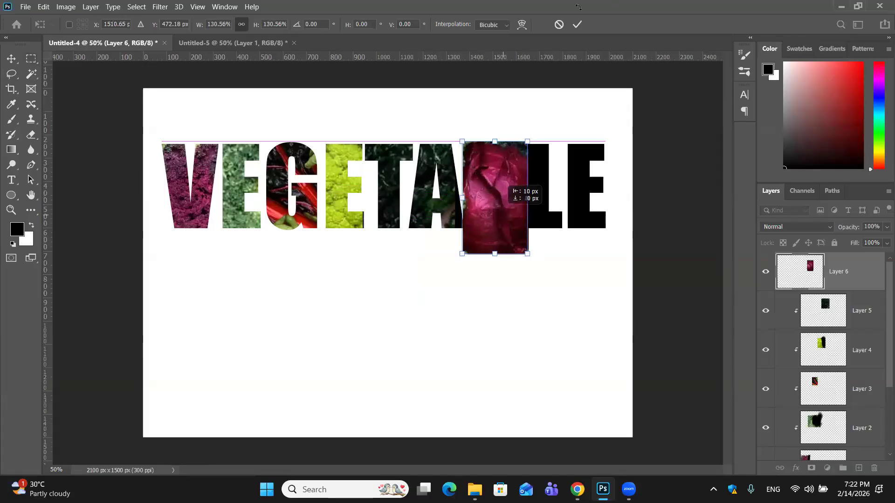
pyautogui.press('Return')
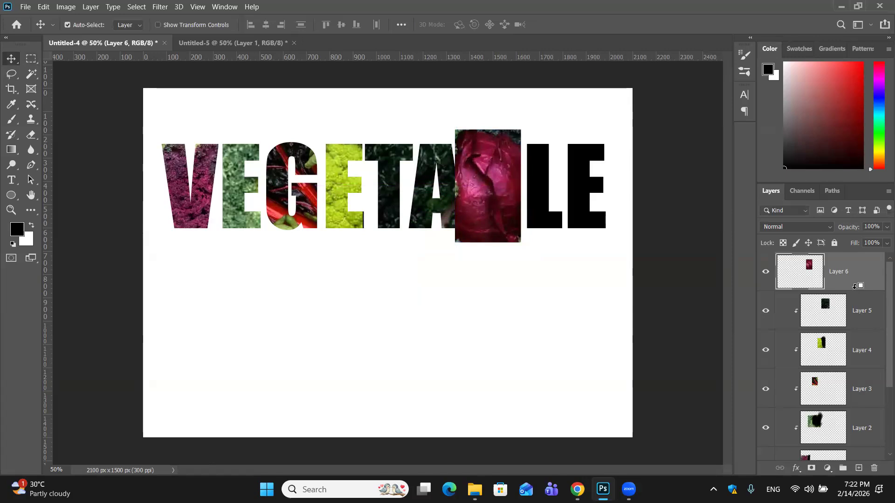
# - Clip the red cabbage patch to the VEGETABLE text and adjust its position over the B
pyautogui.keyDown('alt'); pyautogui.click(855, 286); pyautogui.keyUp('alt')
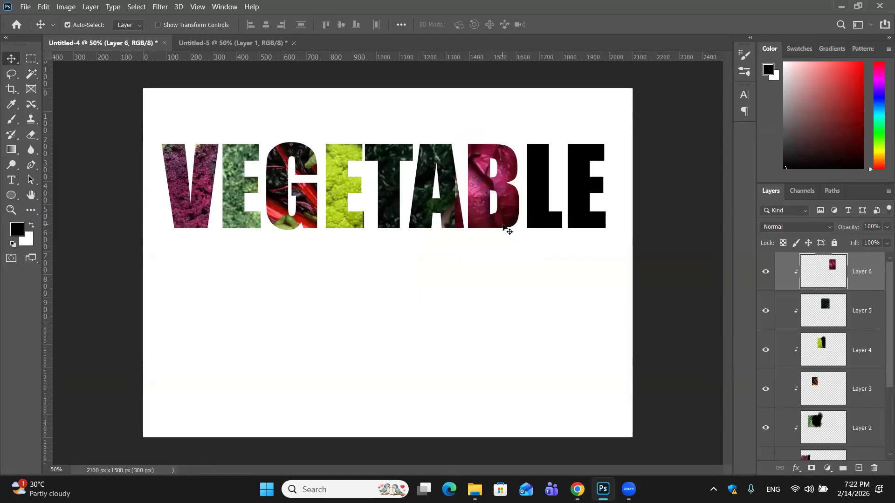
pyautogui.moveTo(506, 228); pyautogui.dragTo(510, 228)
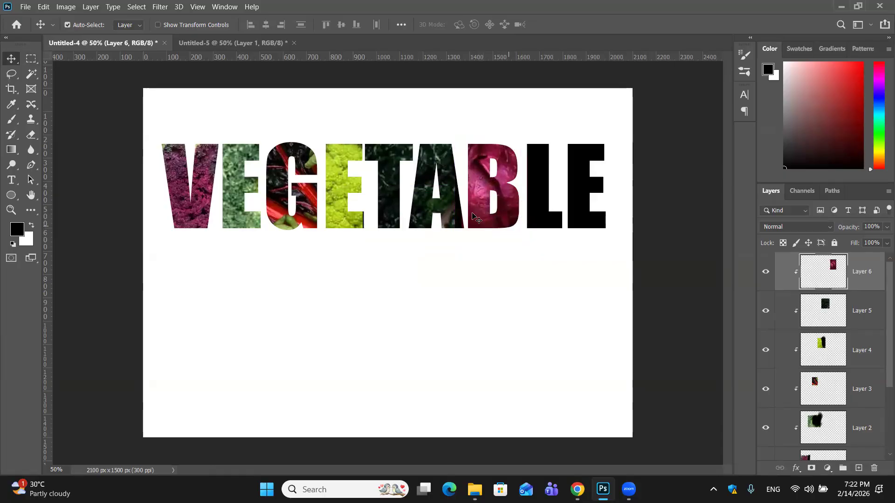
pyautogui.moveTo(456, 231); pyautogui.dragTo(466, 231)
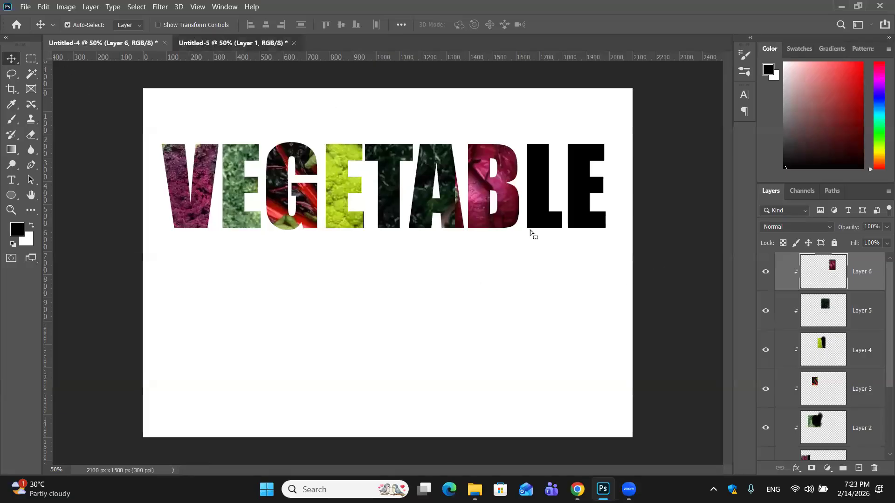
# - Copy a rectangular area of the curly green vegetable above the lime cauliflower and paste it into the VEGETABLE document
pyautogui.hotkey('ctrl', 'Tab')
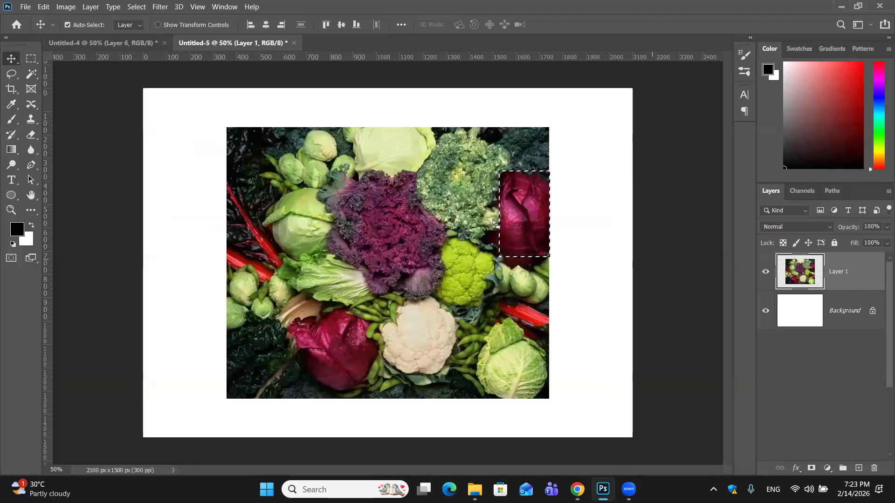
pyautogui.press('m')
pyautogui.moveTo(436, 144); pyautogui.dragTo(390, 121)
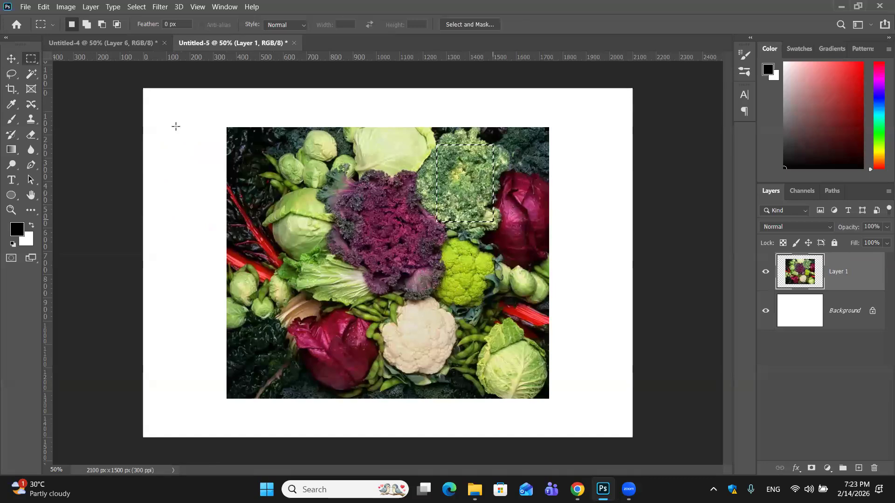
pyautogui.hotkey('ctrl', 'c')
pyautogui.hotkey('ctrl', 'Tab')
pyautogui.hotkey('ctrl', 'v')
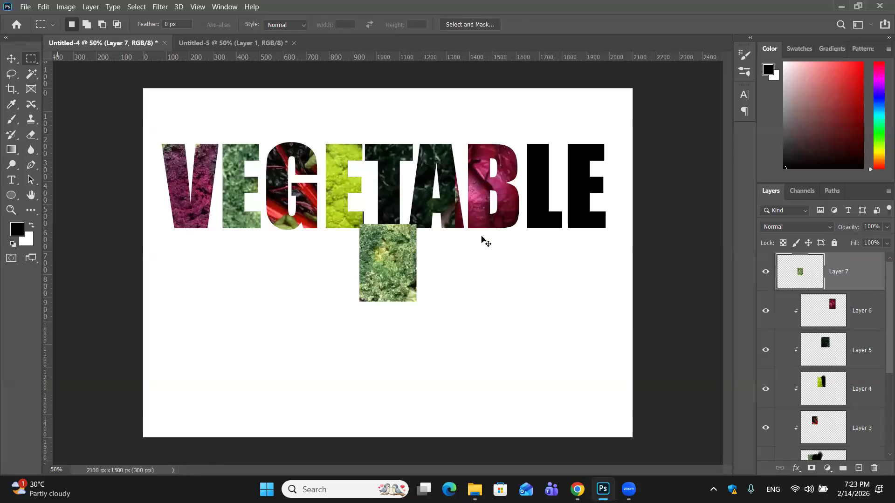
# - Move the curly green patch over the L and last E, enlarge it to cover both, and clip it to the text
pyautogui.press('v')
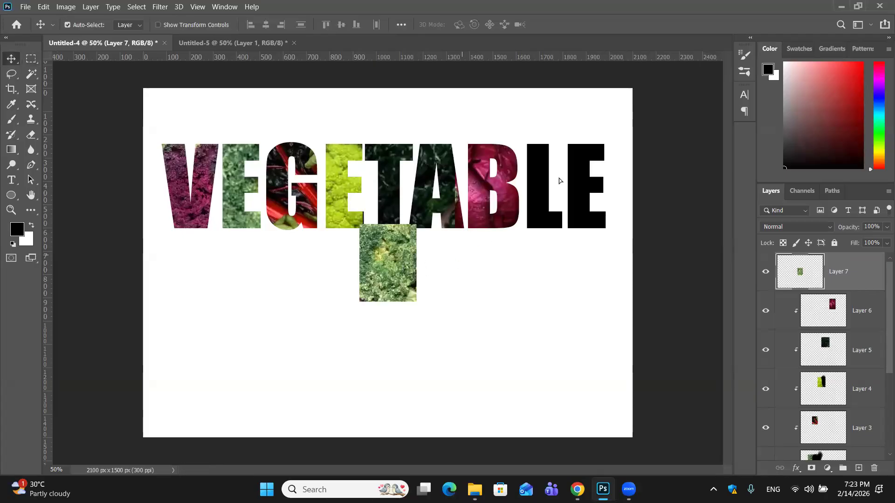
pyautogui.moveTo(387, 263); pyautogui.dragTo(544, 174)
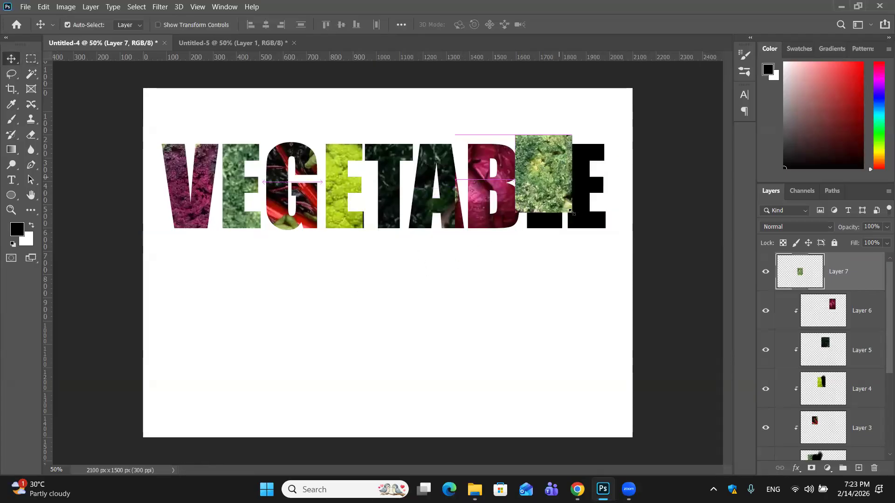
pyautogui.hotkey('ctrl', 't')
pyautogui.moveTo(614, 249); pyautogui.dragTo(618, 254)
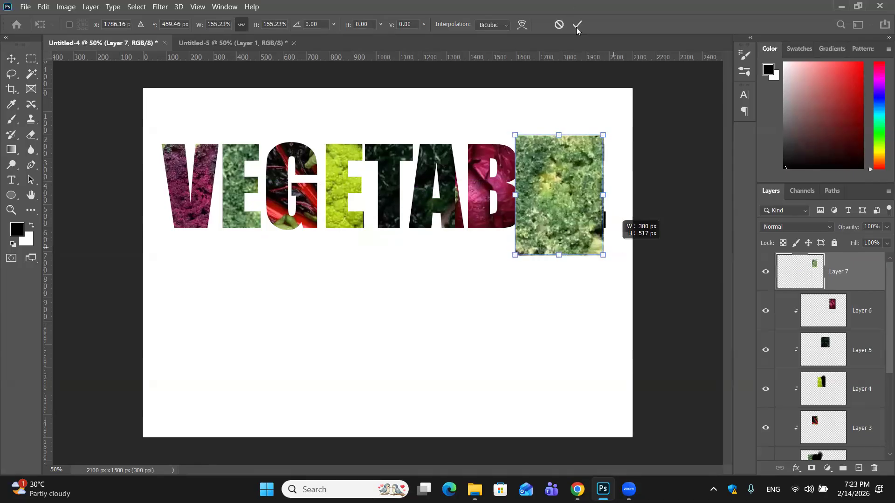
pyautogui.press('Return')
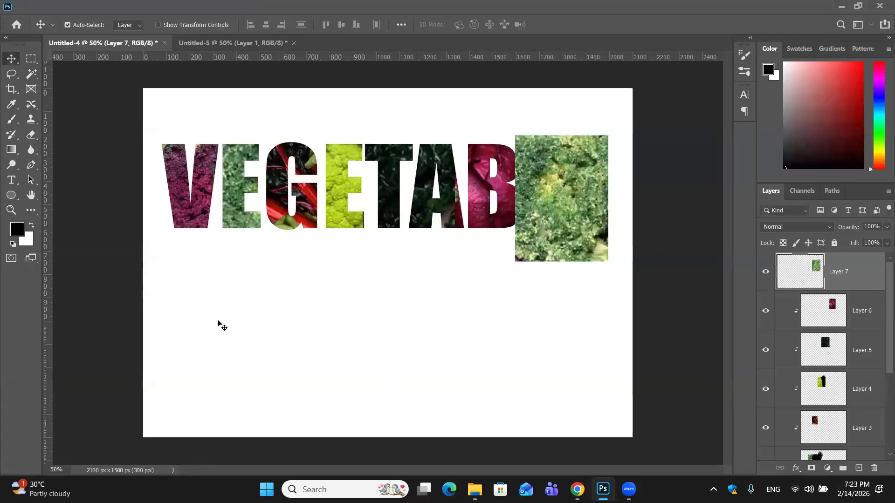
pyautogui.hotkey('ctrl', 'alt', 'g')
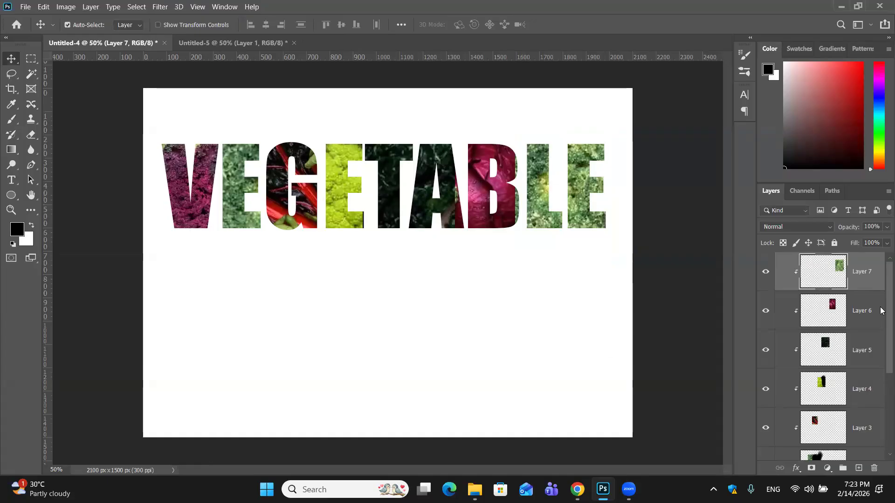
# - Convert all the vegetable patch layers together with the VEGETABLE text layer into one smart object
pyautogui.scroll(-2, 862, 310)
pyautogui.scroll(-2, 862, 311)
pyautogui.scroll(2, 853, 335)
pyautogui.scroll(-2, 839, 373)
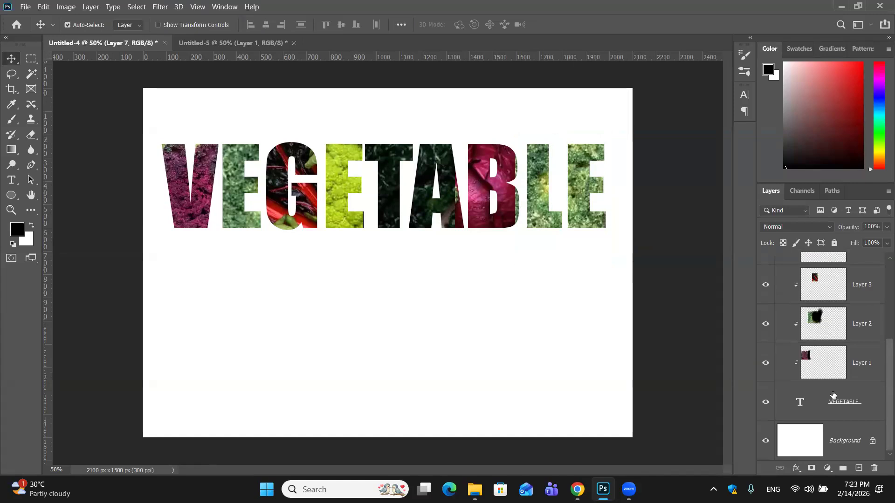
pyautogui.keyDown('shift'); pyautogui.click(873, 414); pyautogui.keyUp('shift')
pyautogui.rightClick(874, 318)
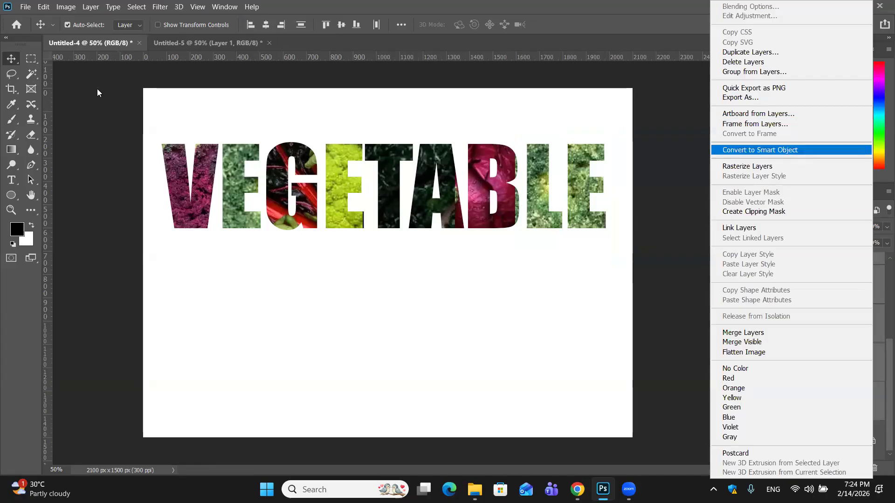
pyautogui.press('Return')
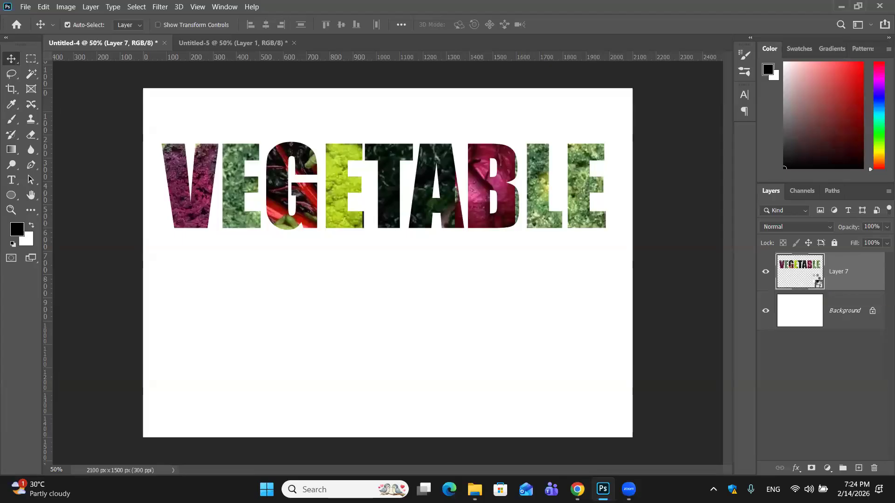
# - Open the smart object's contents and paint a soft white haze across the upper part of the letters with a 400 px brush
pyautogui.doubleClick(816, 281)
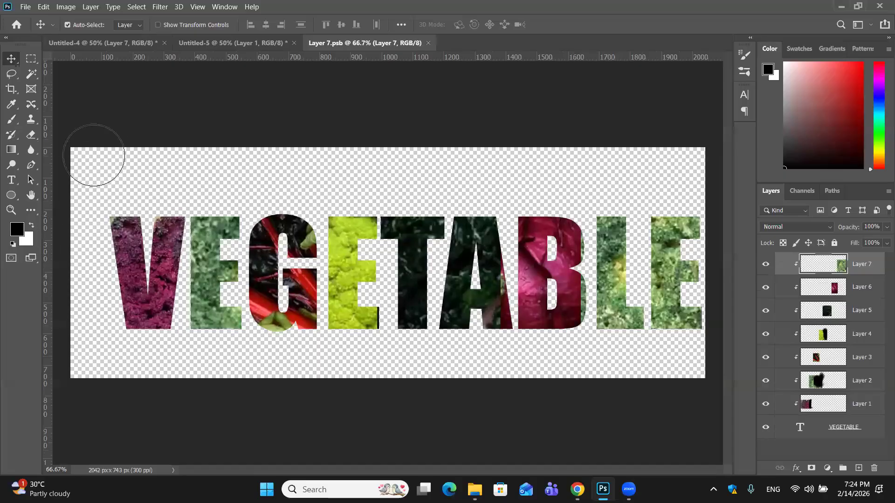
pyautogui.press('b')
pyautogui.press('x')
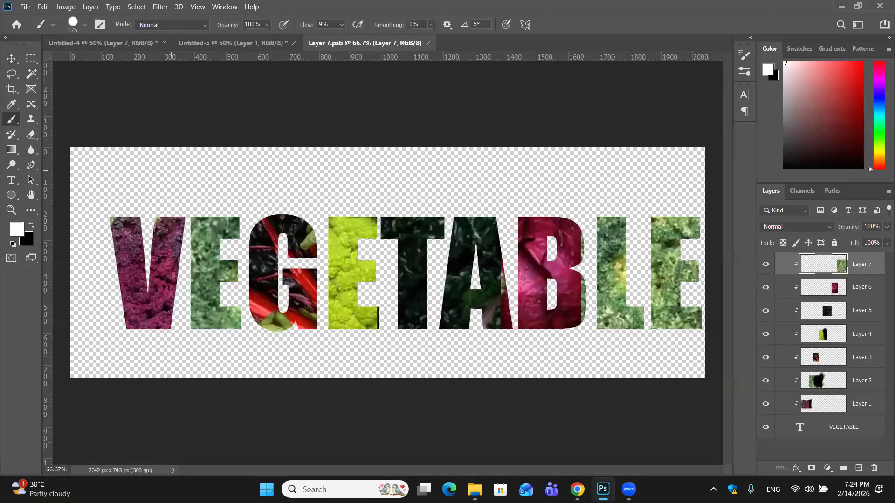
pyautogui.press(']')
pyautogui.press(']')
pyautogui.press(']')
pyautogui.press(']')
pyautogui.moveTo(116, 187)
pyautogui.mouseDown()
pyautogui.moveTo(676, 186)
pyautogui.moveTo(634, 189)
pyautogui.mouseUp()
pyautogui.hotkey('ctrl', 'z')
pyautogui.moveTo(119, 167); pyautogui.dragTo(657, 221)
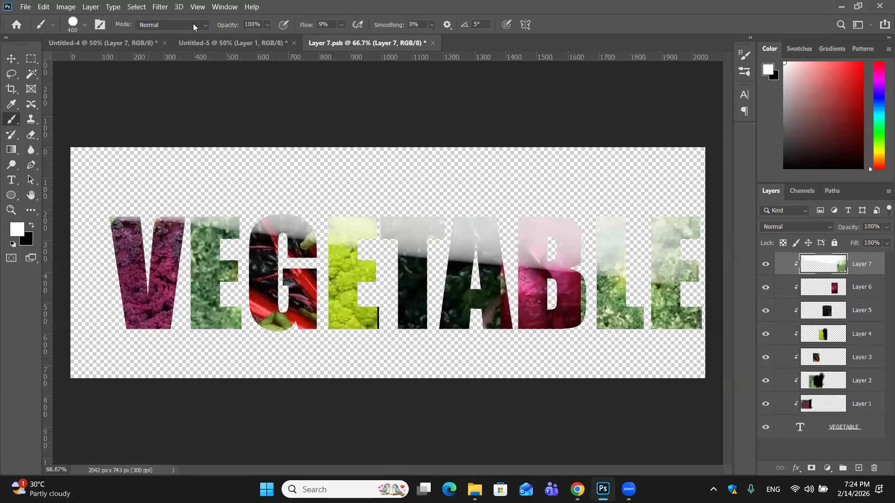
# - Set the brush mode to Screen, try a white stroke across the letters, and undo it
pyautogui.click(205, 25)
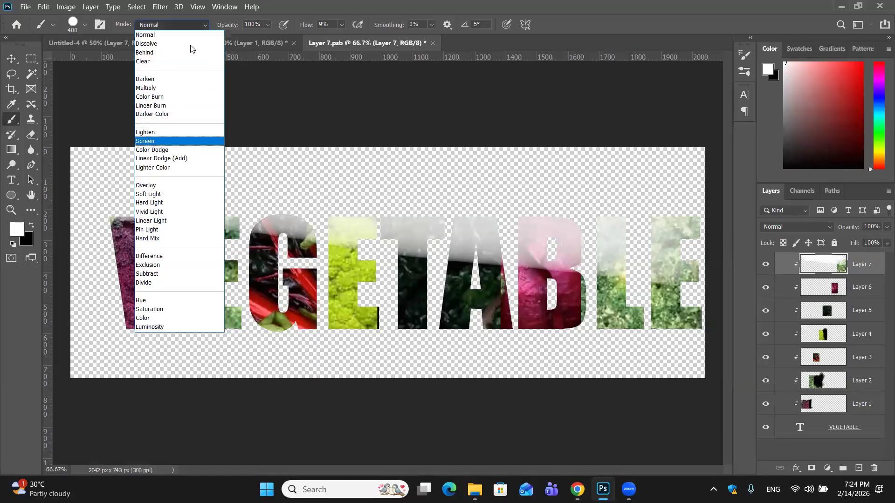
pyautogui.click(179, 141)
pyautogui.click(195, 25)
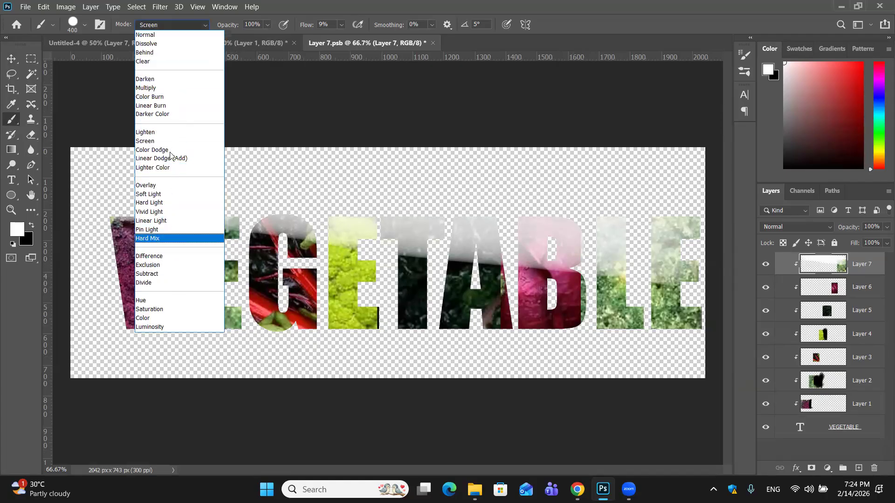
pyautogui.click(146, 141)
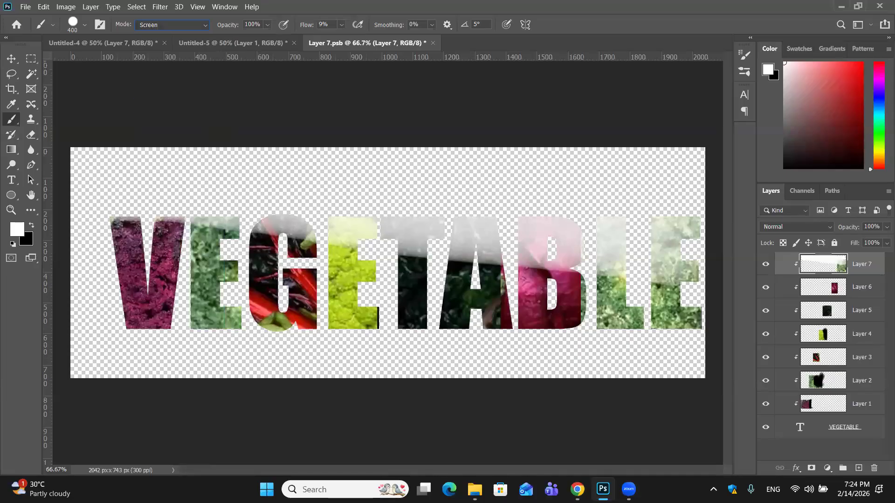
pyautogui.moveTo(117, 238); pyautogui.dragTo(657, 237)
pyautogui.hotkey('ctrl', 'z')
# - Save the smart object's edited contents and return to the Untitled-4 document
pyautogui.hotkey('ctrl', 's')
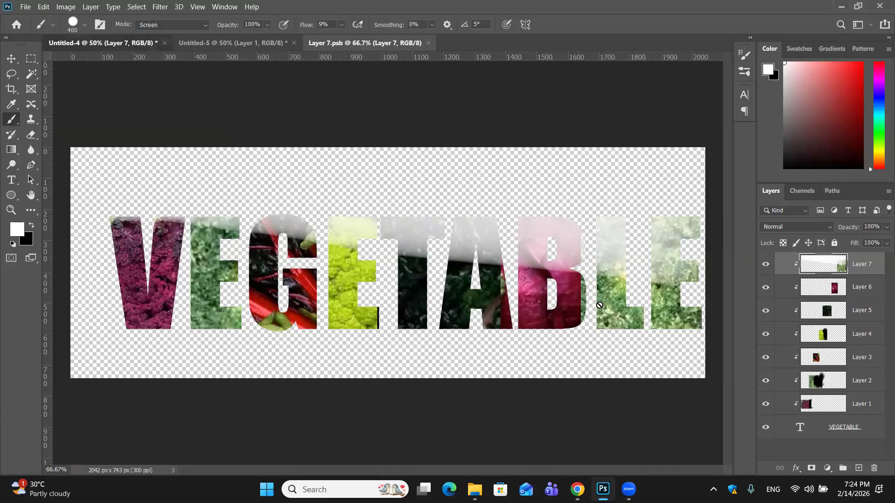
pyautogui.hotkey('ctrl', 'Tab')
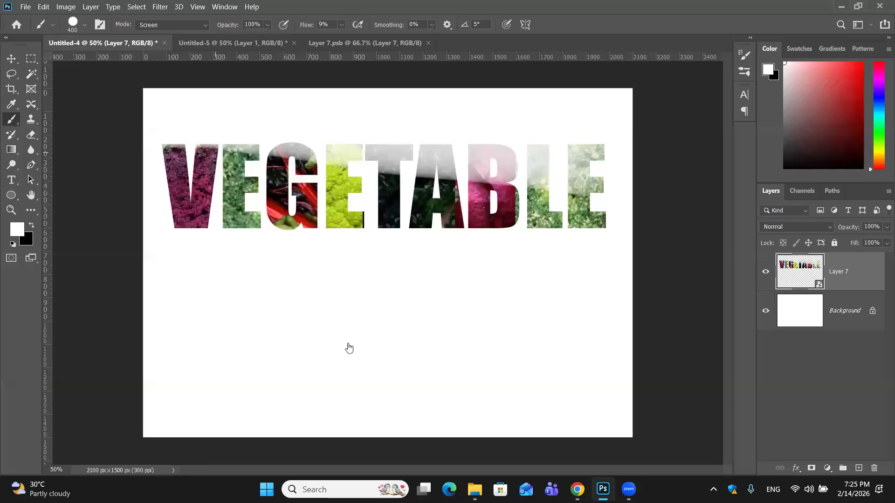
# - Draw a white rectangle about 645 by 616 px below the VEGETABLE text
pyautogui.press('u')
pyautogui.moveTo(269, 255); pyautogui.dragTo(420, 398)
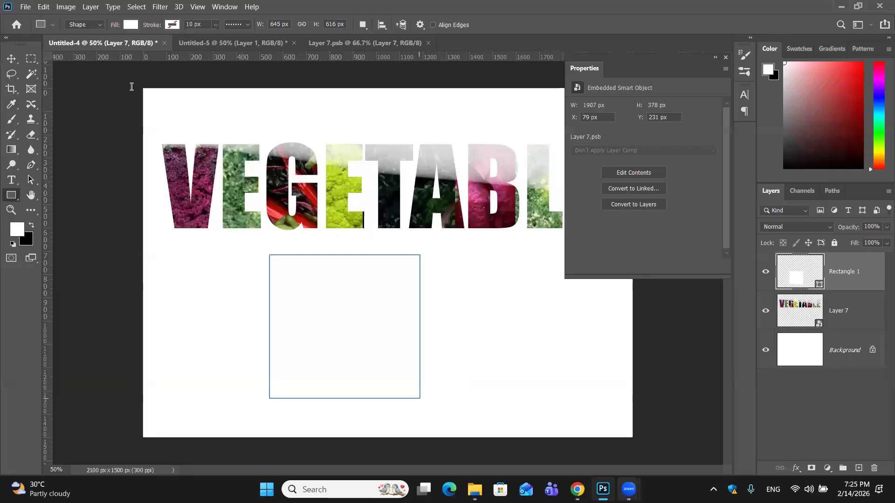
# - Switch to the browser, search Unsplash for "girl", and copy a portrait photo into the Untitled-4 document
pyautogui.hotkey('alt', 'Tab')
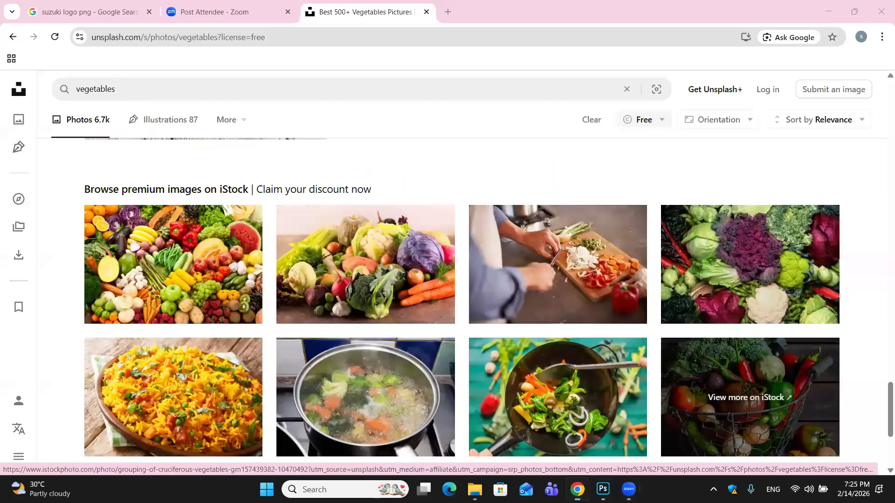
pyautogui.click(626, 89)
pyautogui.write('girl')
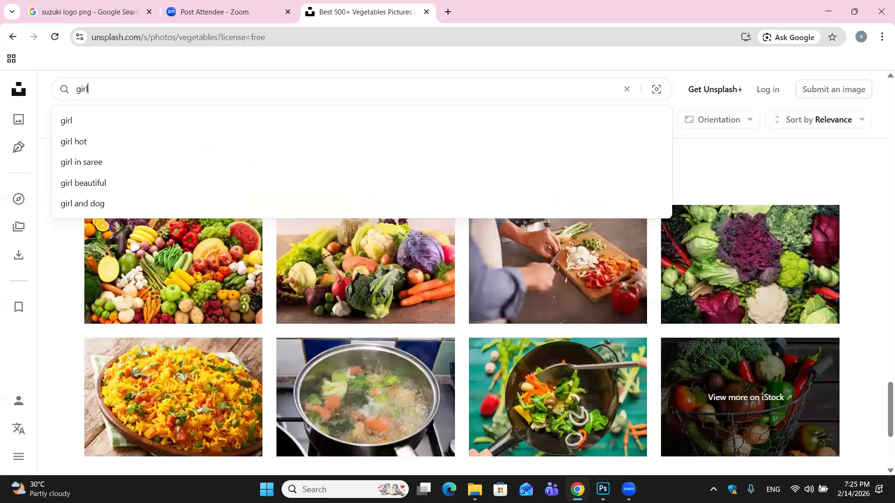
pyautogui.press('Return')
pyautogui.rightClick(250, 233)
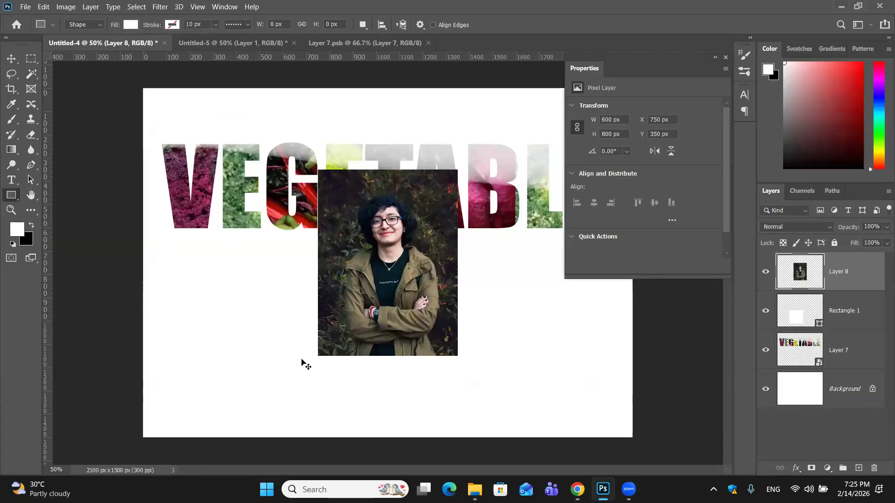
# - Select the rectangle layer and change its fill color to red
pyautogui.press('v')
pyautogui.hotkey('alt', '[')
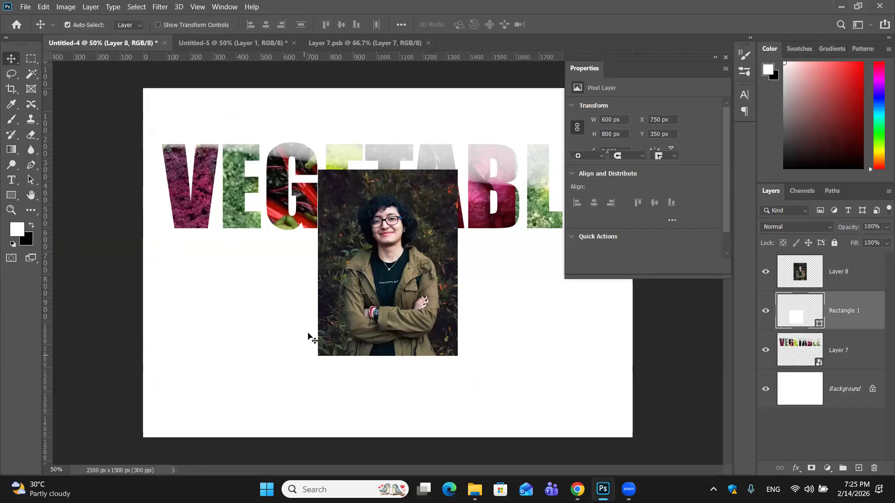
pyautogui.click(843, 321)
pyautogui.press('x')
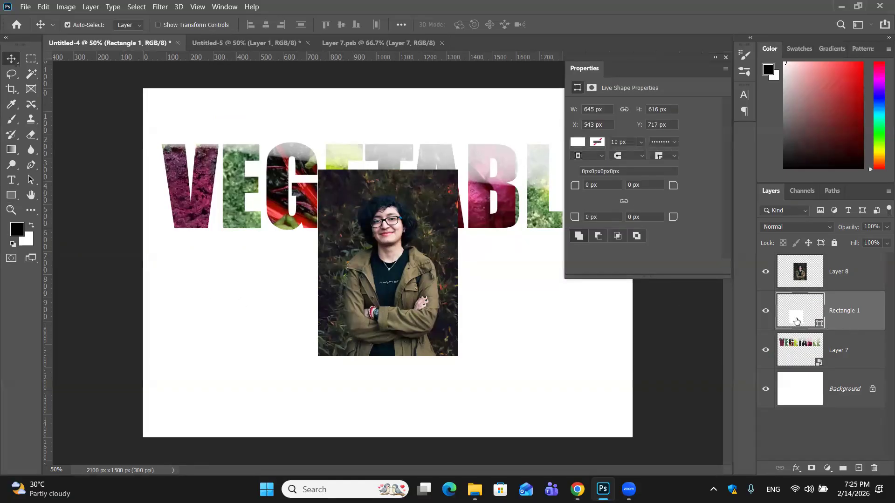
pyautogui.click(525, 132)
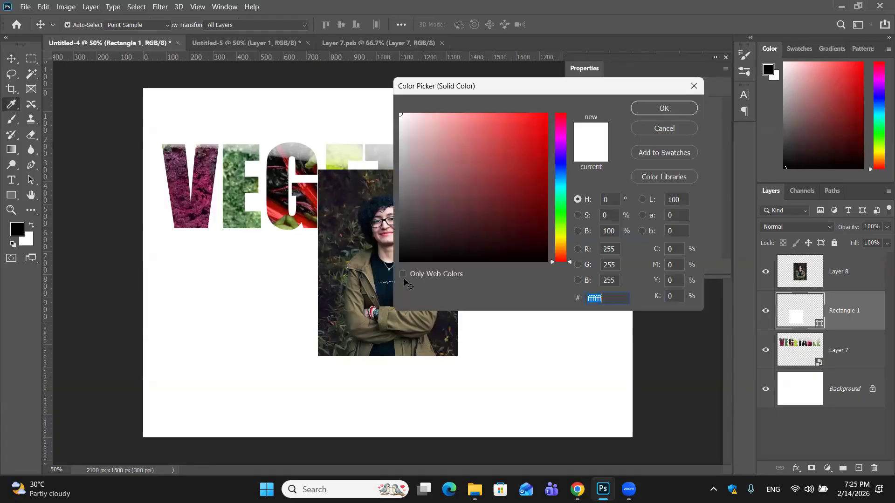
pyautogui.press('Return')
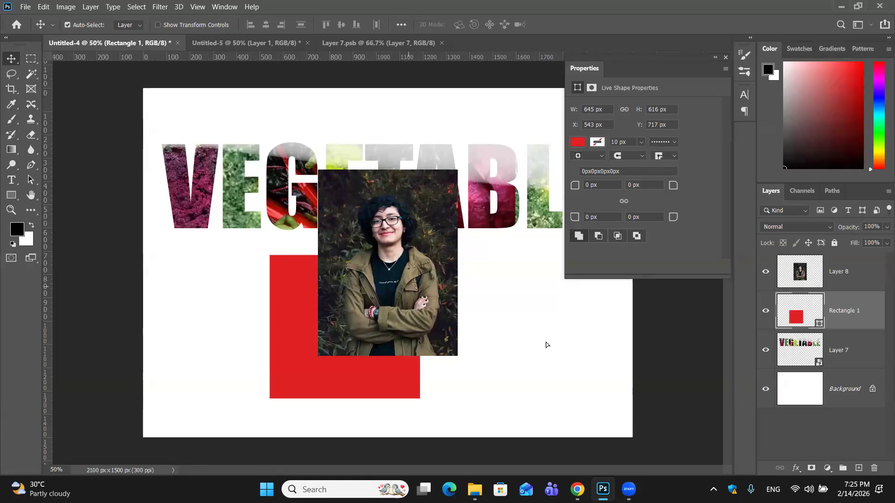
# - Move the portrait photo beside the red rectangle and stack the rectangle layer above the photo layer
pyautogui.moveTo(437, 278)
pyautogui.mouseDown()
pyautogui.moveTo(389, 343)
pyautogui.moveTo(545, 342)
pyautogui.mouseUp()
pyautogui.moveTo(864, 311); pyautogui.dragTo(864, 273)
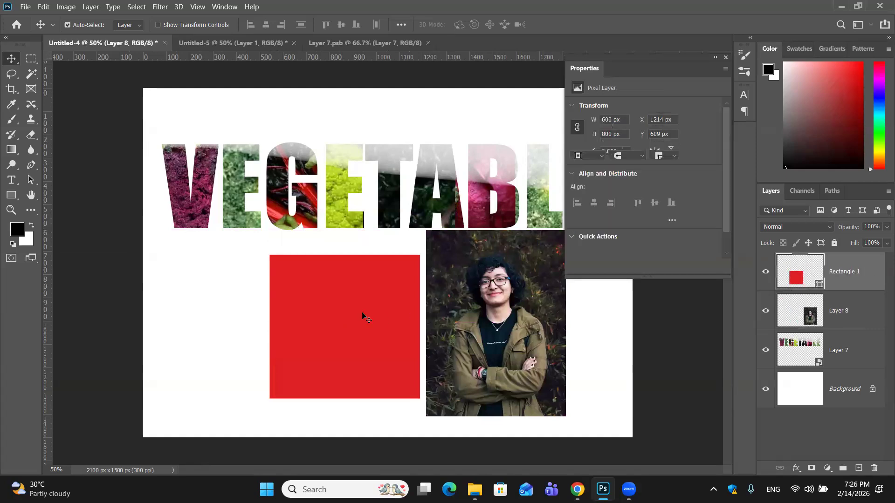
# - Place the red rectangle over the portrait photo, try clipping it to the layer below, and undo the clipping
pyautogui.moveTo(364, 310)
pyautogui.mouseDown()
pyautogui.moveTo(495, 310)
pyautogui.moveTo(513, 301)
pyautogui.mouseUp()
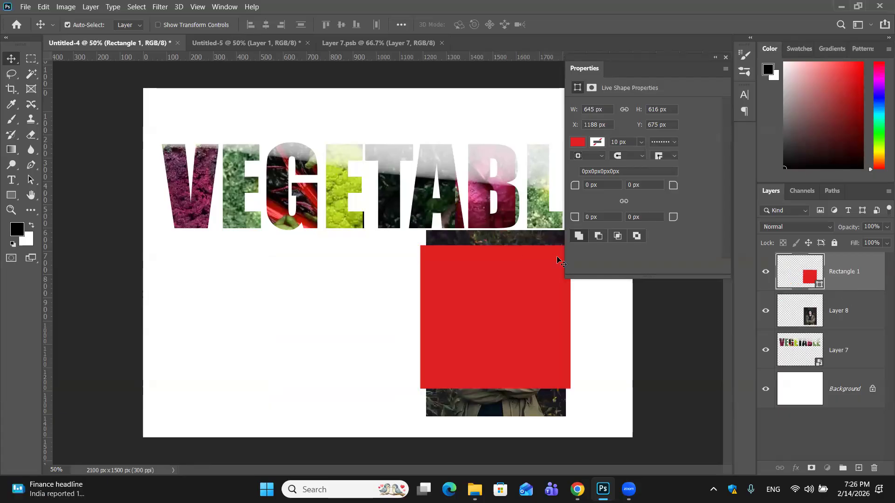
pyautogui.hotkey('ctrl', 'alt', 'g')
pyautogui.hotkey('ctrl', 'z')
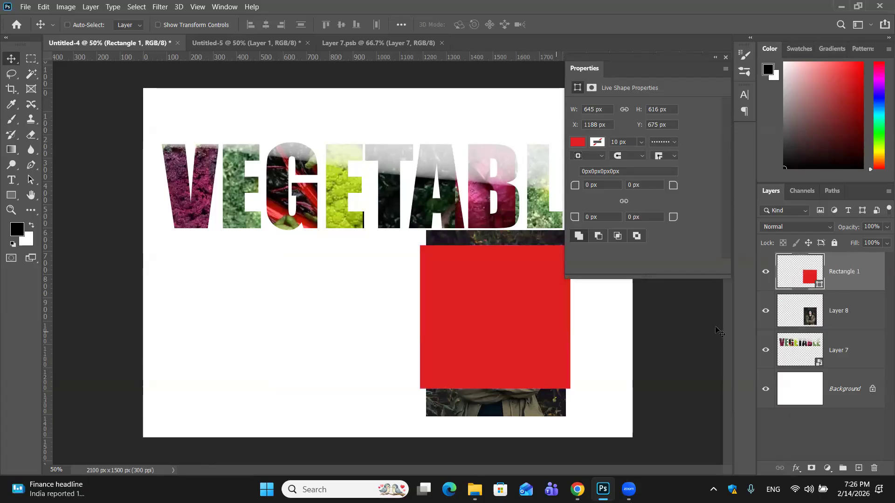
# - Clip the portrait photo to the red rectangle stacked beneath it and shift the photo lower inside the frame
pyautogui.moveTo(842, 281); pyautogui.dragTo(851, 332)
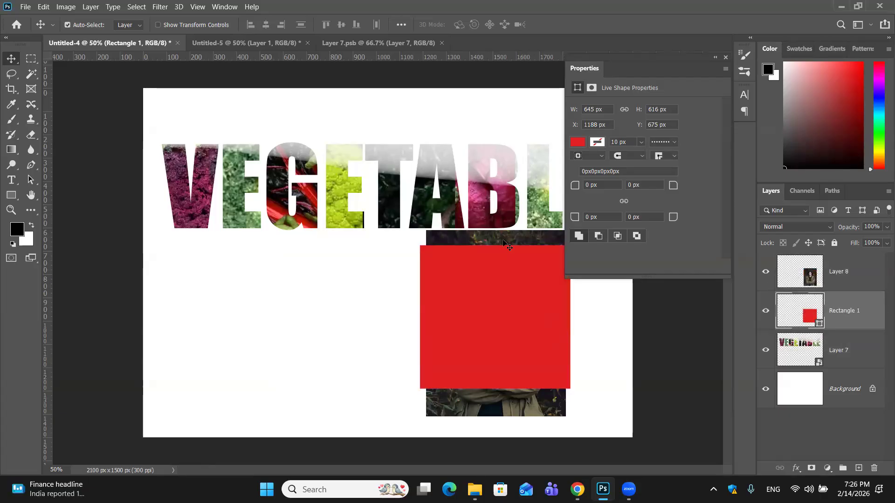
pyautogui.click(836, 289)
pyautogui.hotkey('ctrl', 'alt', 'g')
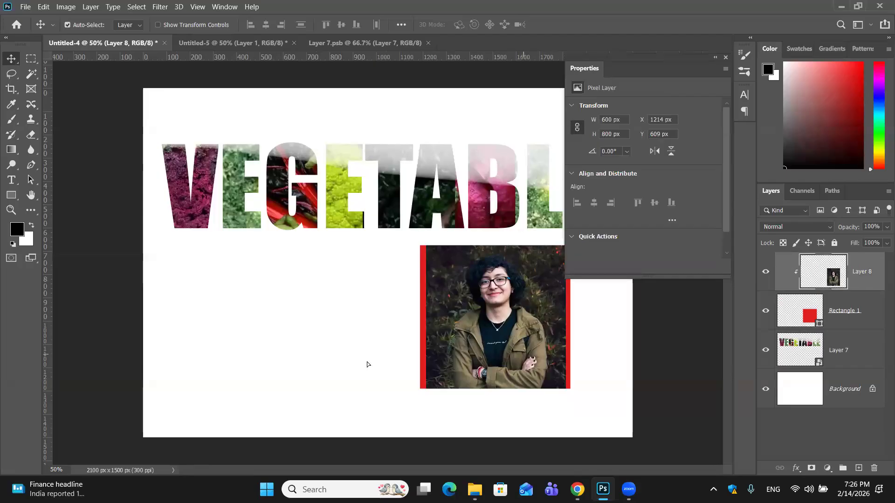
pyautogui.moveTo(515, 350); pyautogui.dragTo(507, 344)
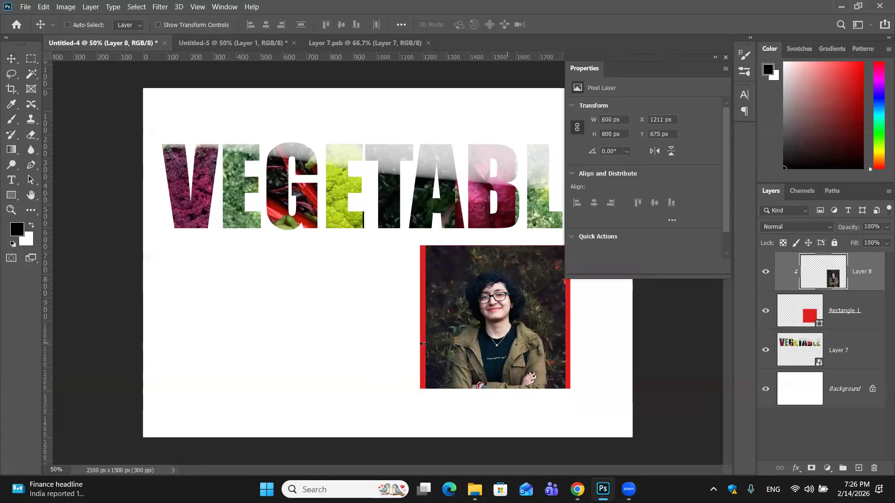
# - Scale the clipped portrait photo to 107.5% so it covers the full width of the rectangle
pyautogui.hotkey('ctrl', 't')
pyautogui.moveTo(577, 337); pyautogui.dragTo(581, 338)
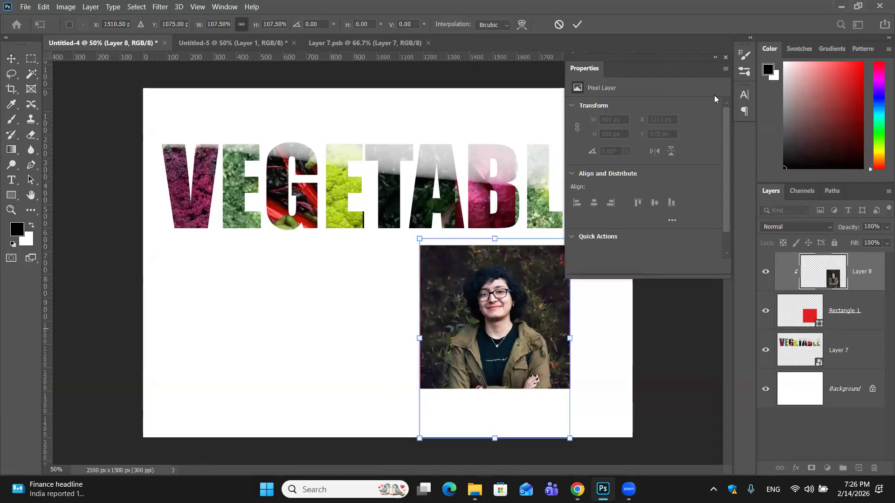
pyautogui.click(724, 58)
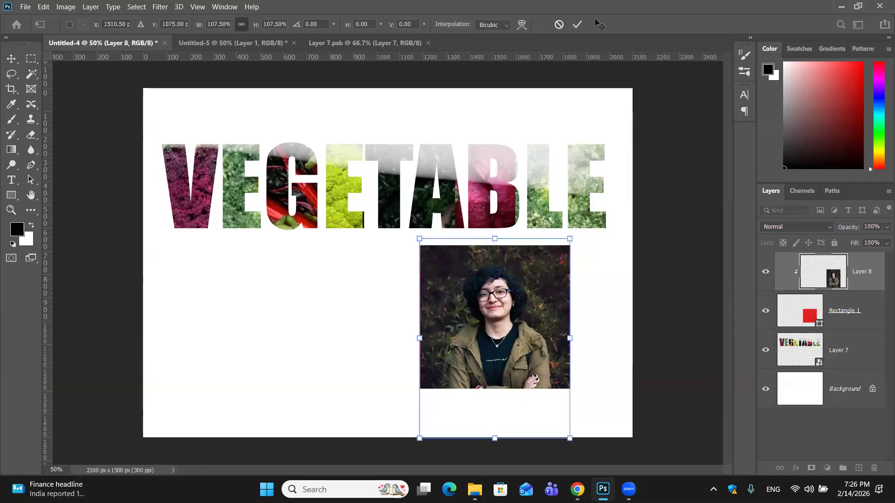
pyautogui.press('Return')
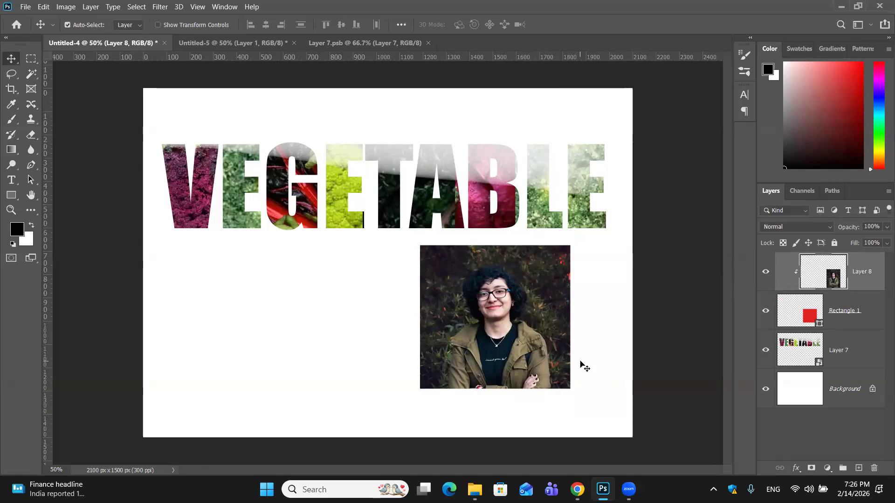
# - Undo the photo's scaling and clipping, and delete the red rectangle layer
pyautogui.hotkey('ctrl', 'z')
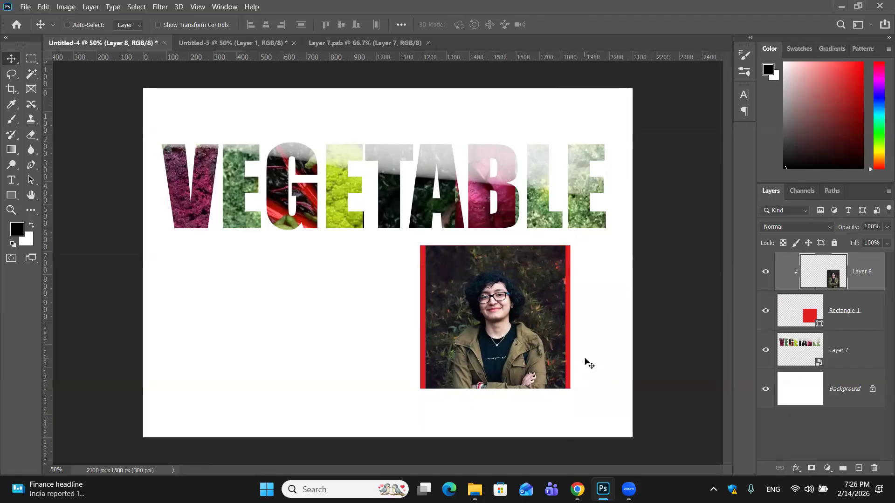
pyautogui.hotkey('ctrl', '[')
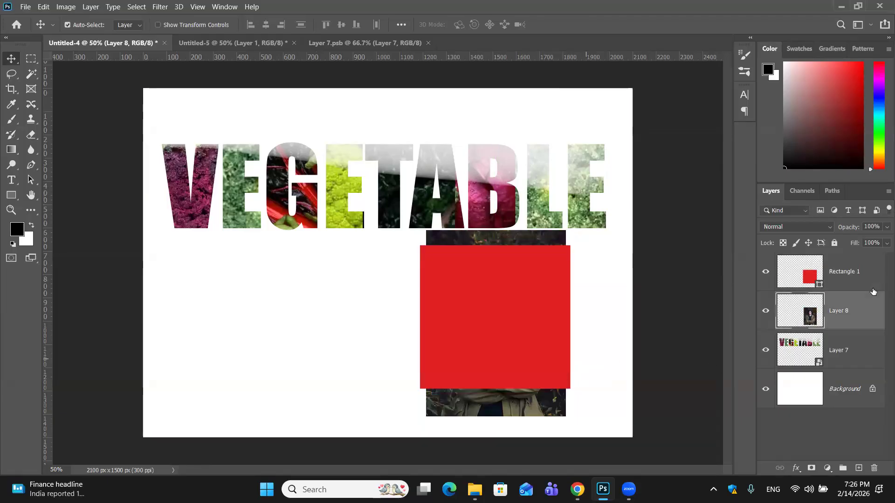
pyautogui.click(873, 286)
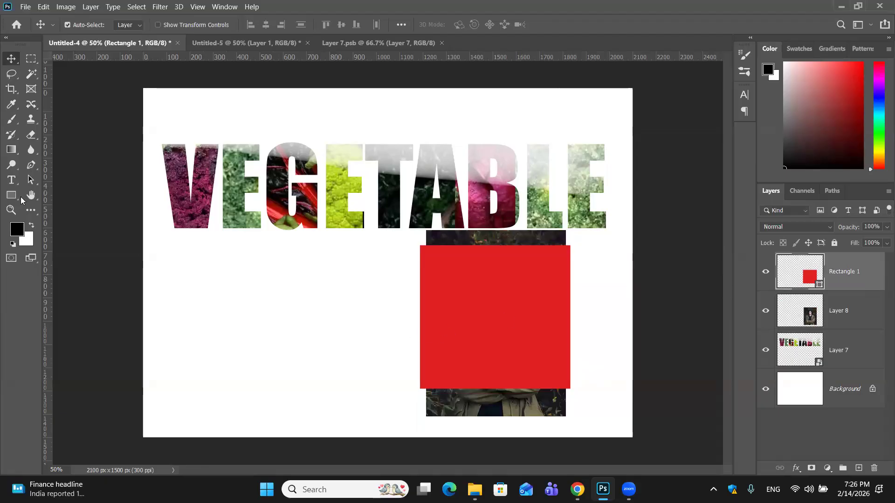
pyautogui.press('Delete')
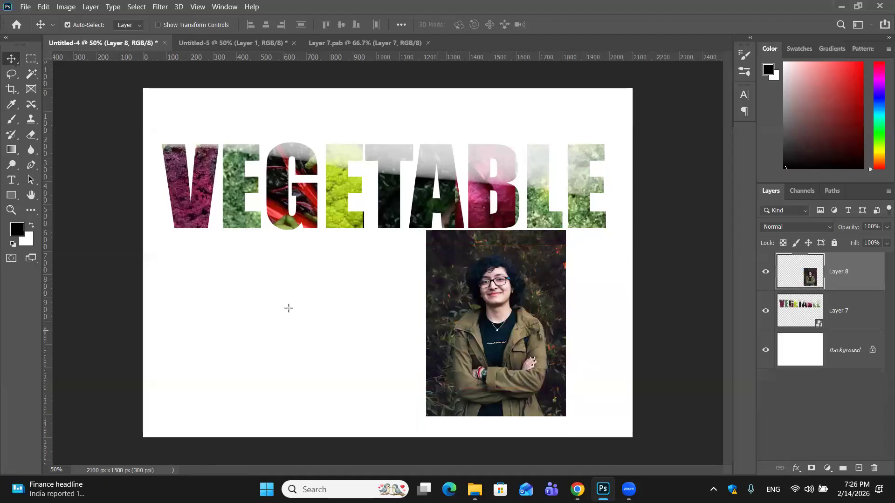
# - Draw an ellipse about 777 by 743 px below the VEGETABLE text and fill it with green from the recently used colors
pyautogui.press('u')
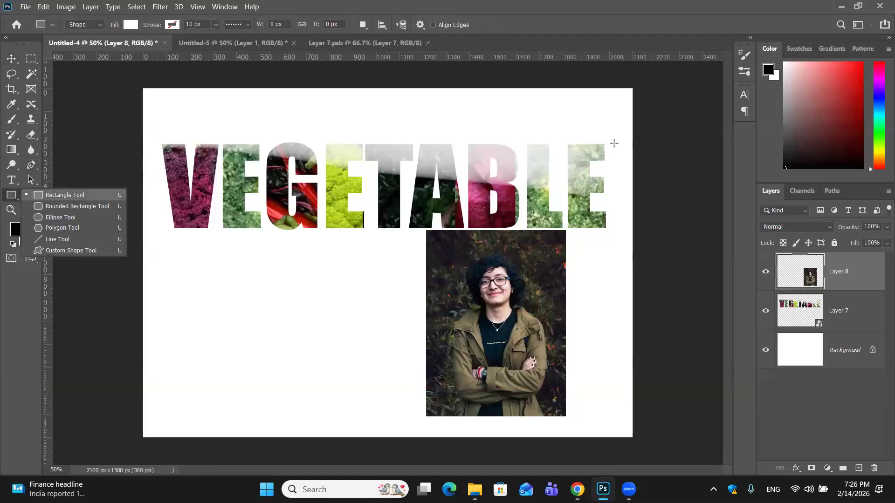
pyautogui.click(60, 218)
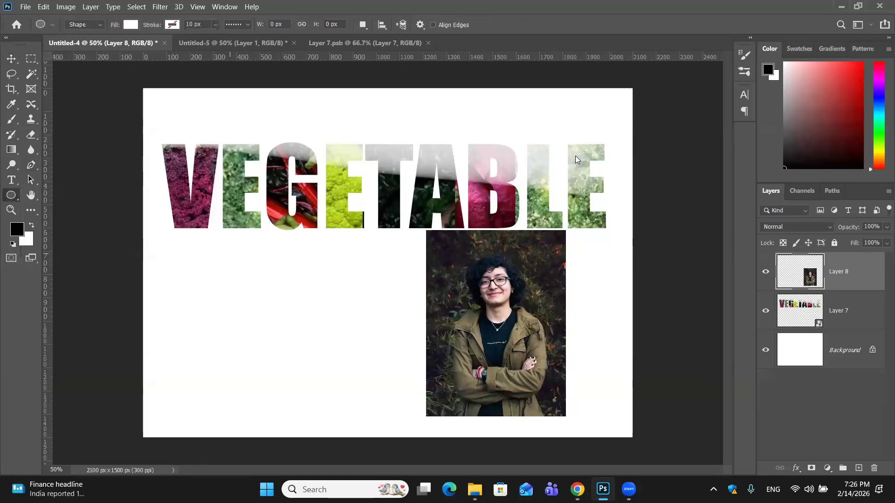
pyautogui.moveTo(230, 251); pyautogui.dragTo(411, 423)
pyautogui.click(576, 160)
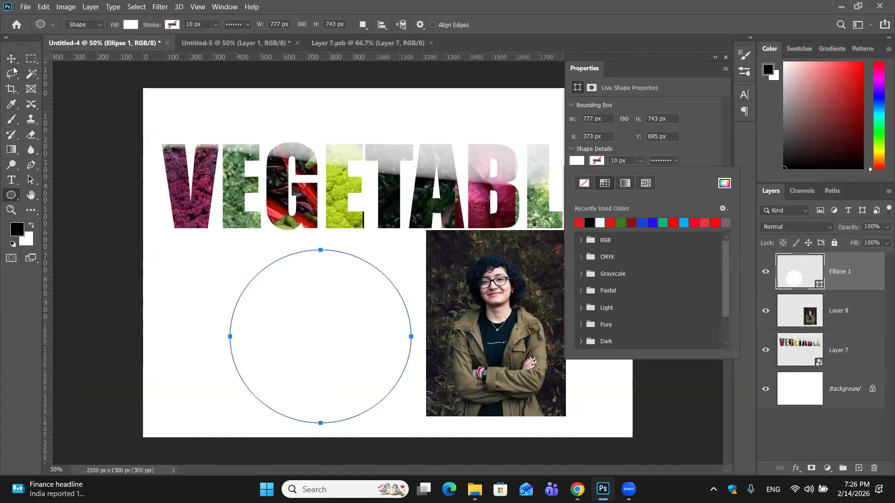
pyautogui.click(578, 223)
pyautogui.click(16, 62)
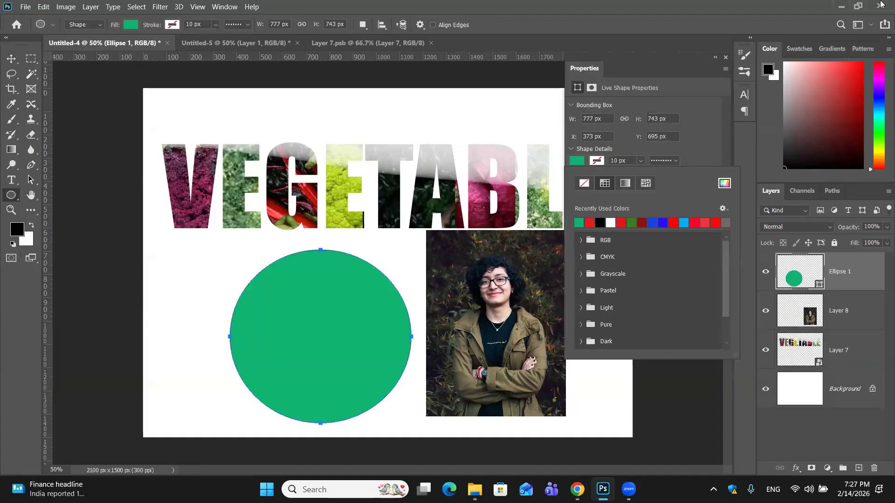
pyautogui.click(728, 56)
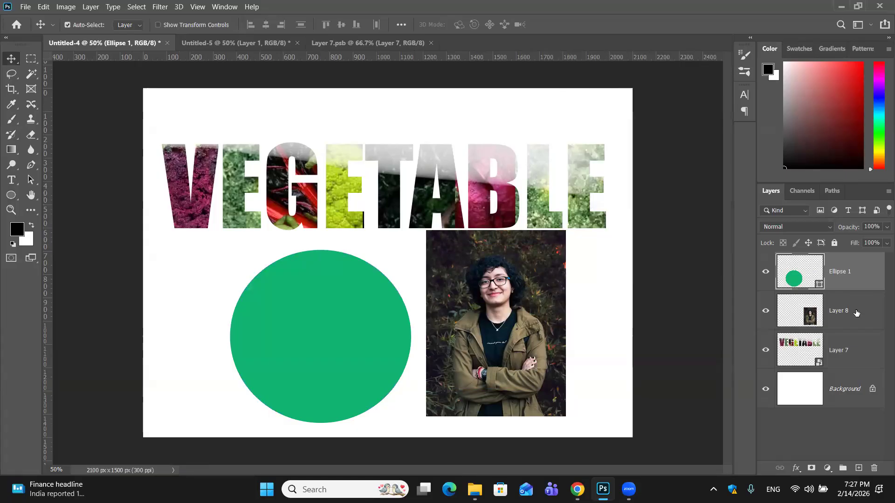
# - Bring the portrait photo layer above the green ellipse layer and place the photo over the circle
pyautogui.click(854, 309)
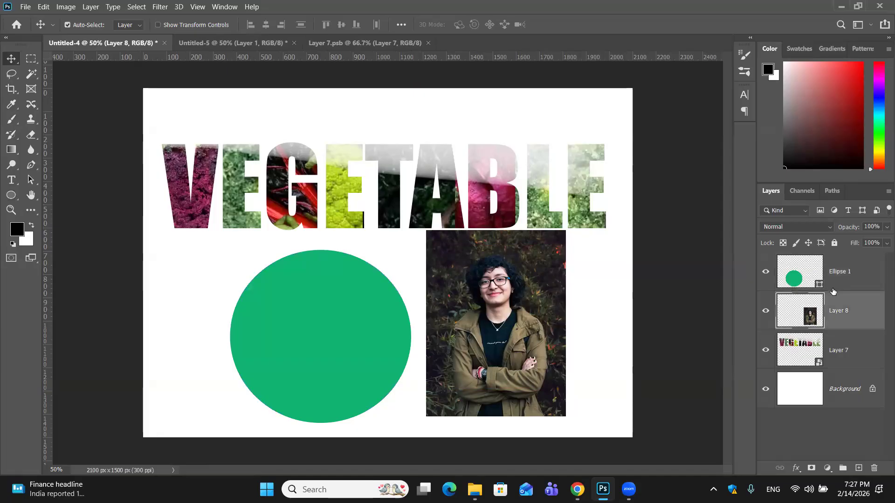
pyautogui.hotkey('ctrl', ']')
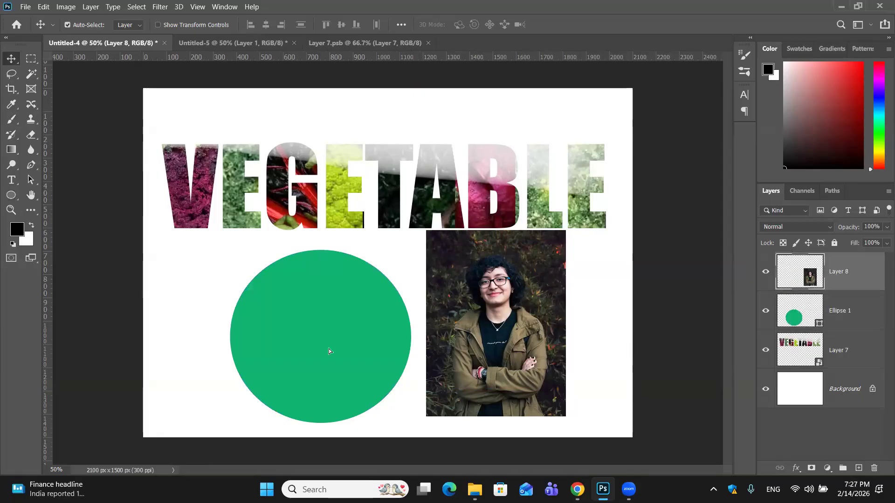
pyautogui.moveTo(508, 341); pyautogui.dragTo(381, 347)
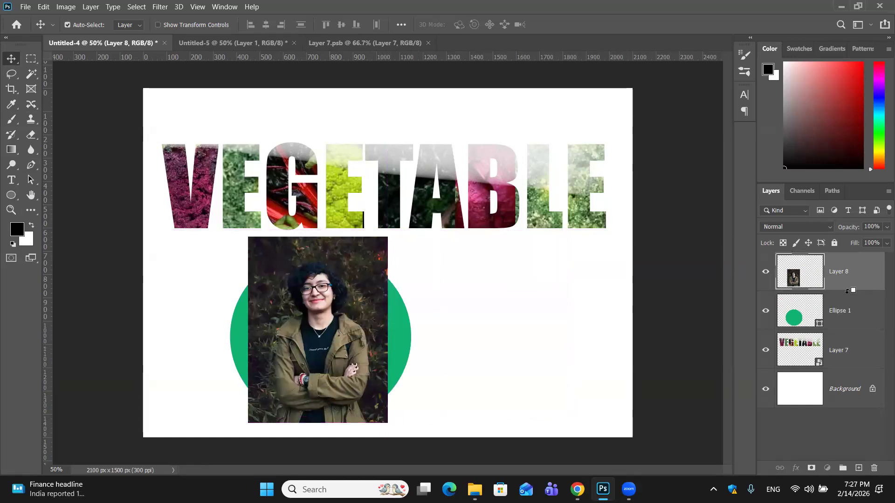
# - Clip the portrait photo to the green circle beneath it and shift the photo toward the circle's left side
pyautogui.hotkey('ctrl', '+')
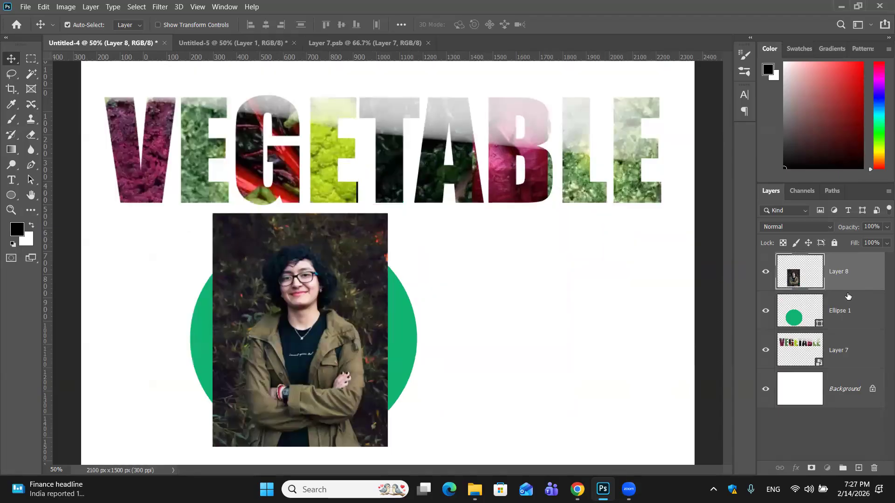
pyautogui.keyDown('alt'); pyautogui.click(847, 289); pyautogui.keyUp('alt')
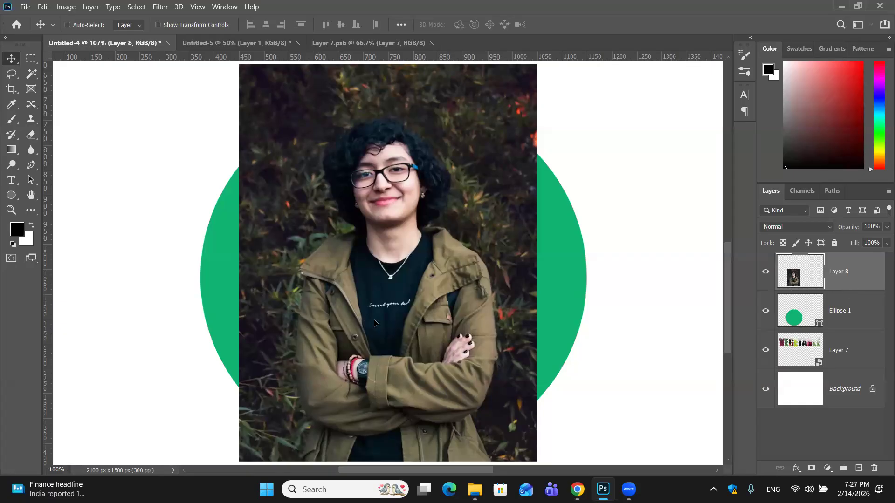
pyautogui.hotkey('ctrl', '-')
pyautogui.hotkey('ctrl', '-')
pyautogui.hotkey('ctrl', '-')
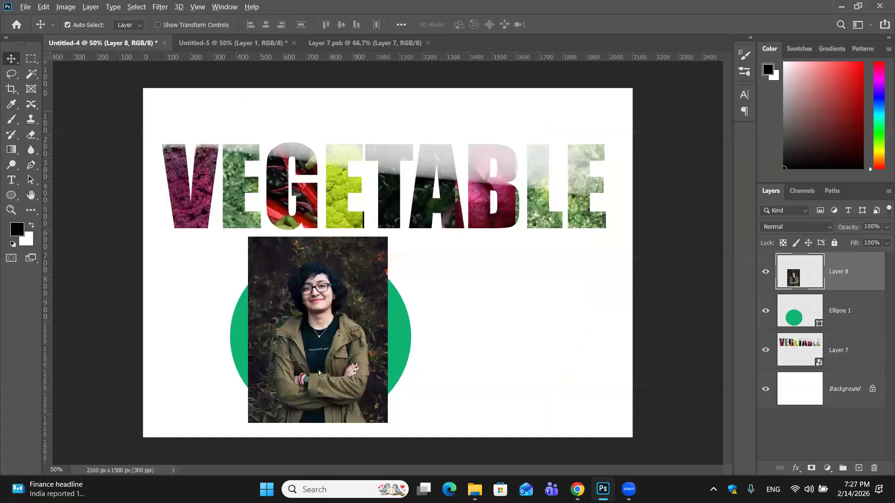
pyautogui.hotkey('ctrl', 'alt', 'g')
pyautogui.moveTo(374, 421); pyautogui.dragTo(297, 336)
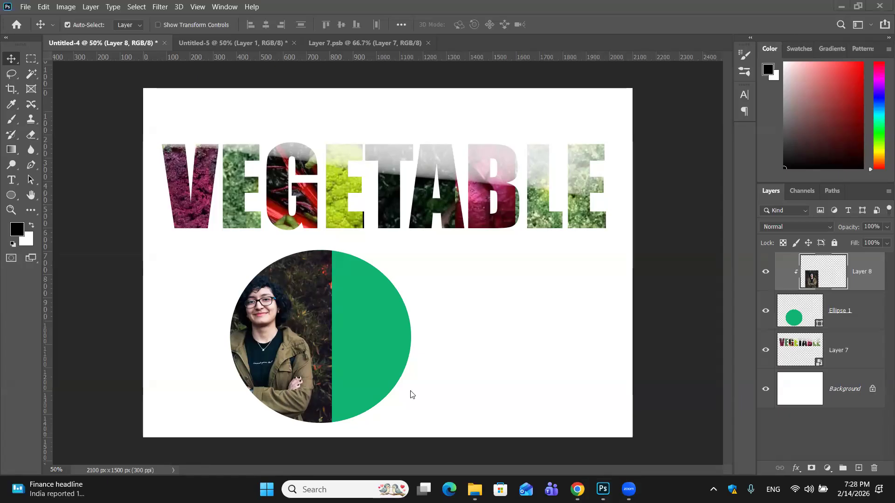
pyautogui.click(406, 441)
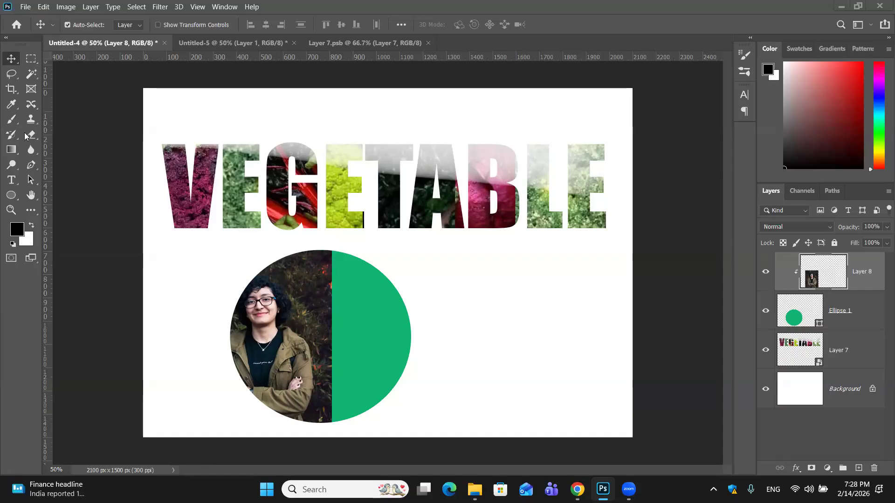
# - Show the available shape drawing tools
pyautogui.click(17, 200)
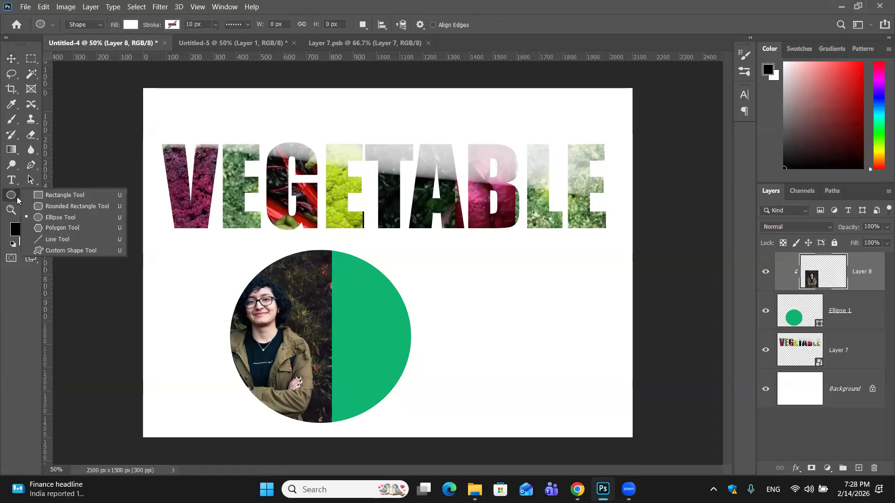